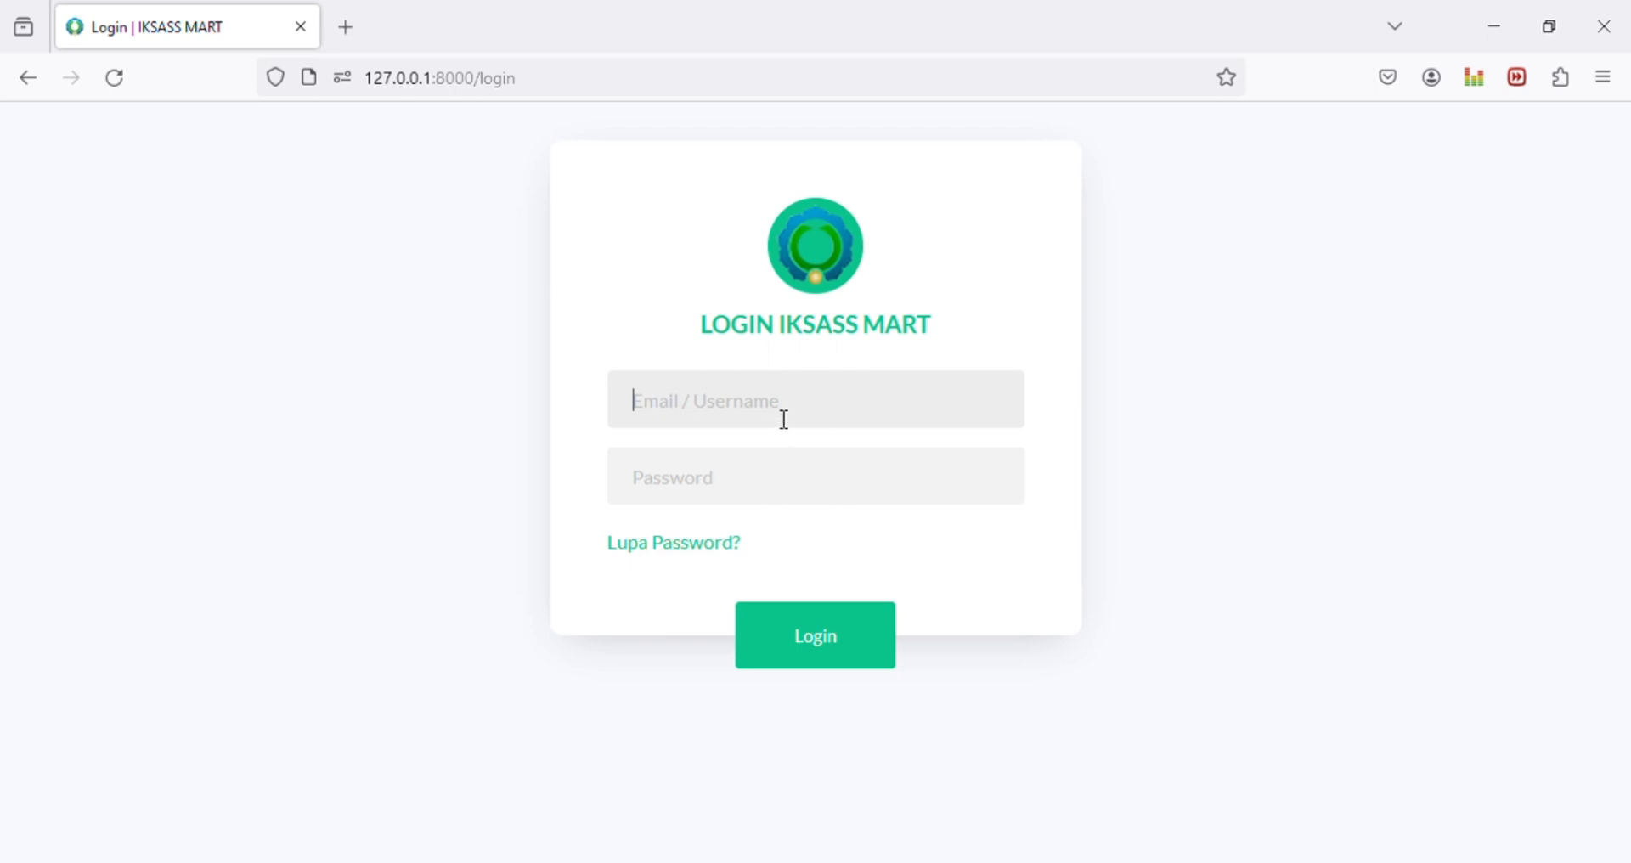
Step: Log in with the administrator username and the account password
{"action": "type", "text": "admin"}
{"action": "key", "text": "Tab"}
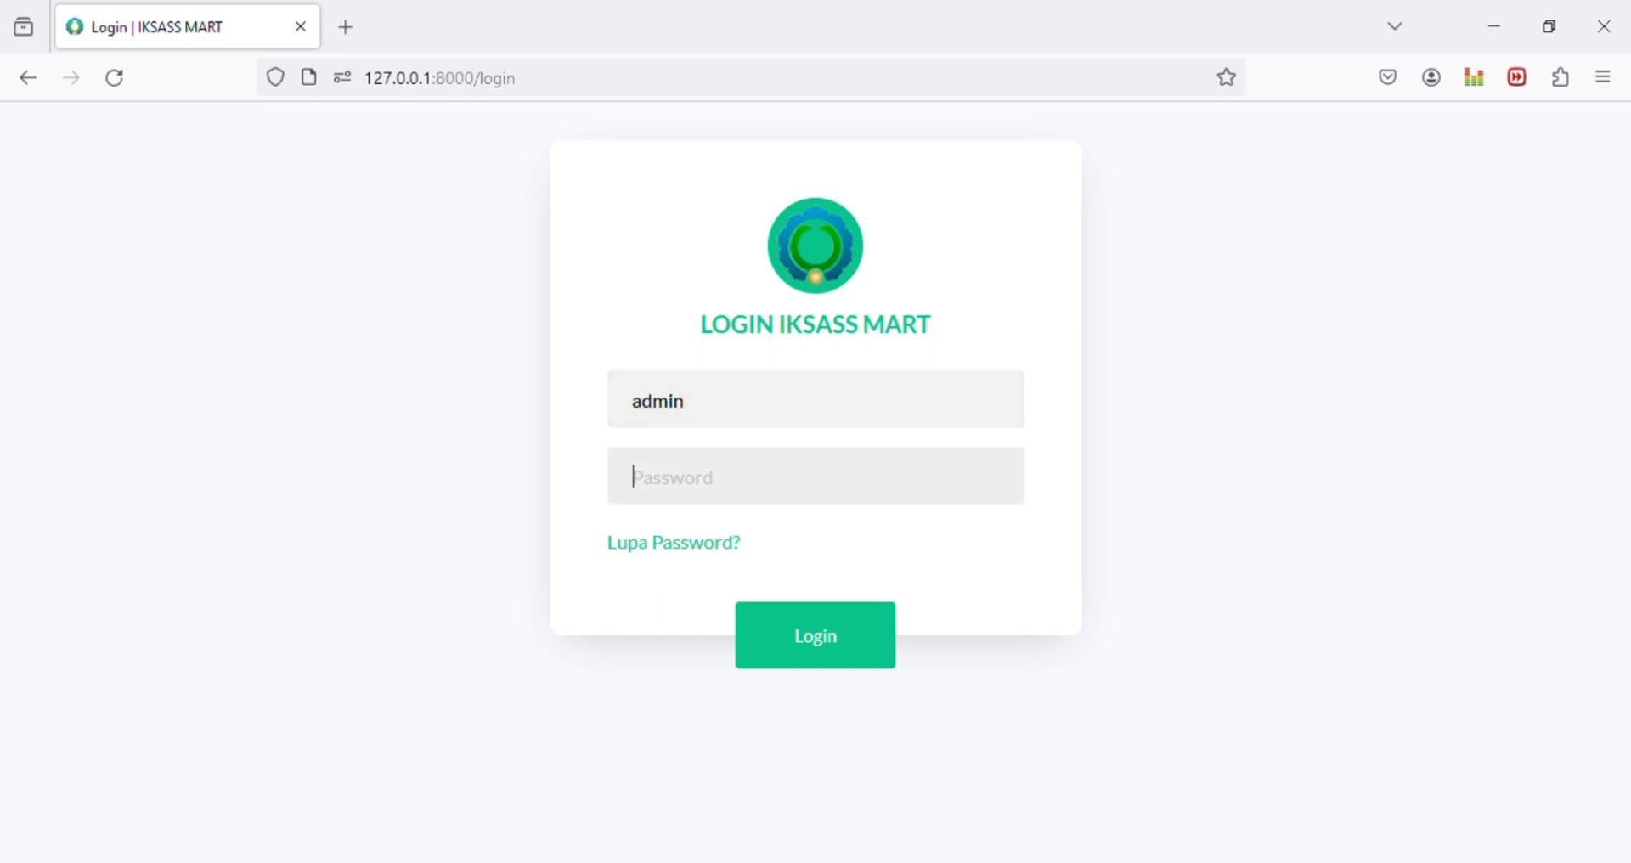
{"action": "type", "text": "password"}
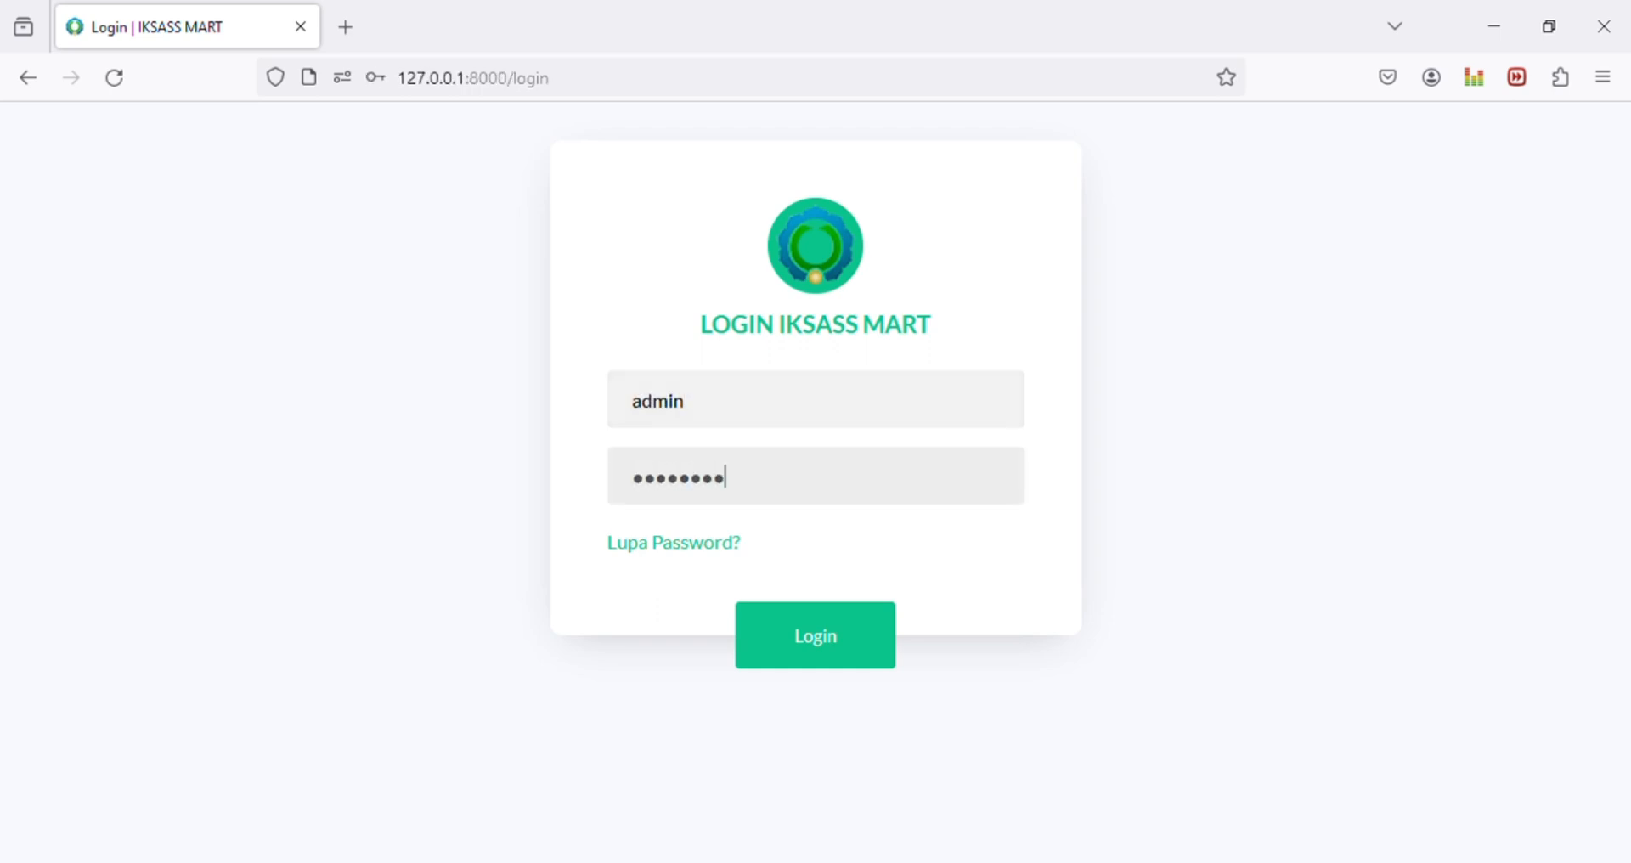
{"action": "key", "text": "Return"}
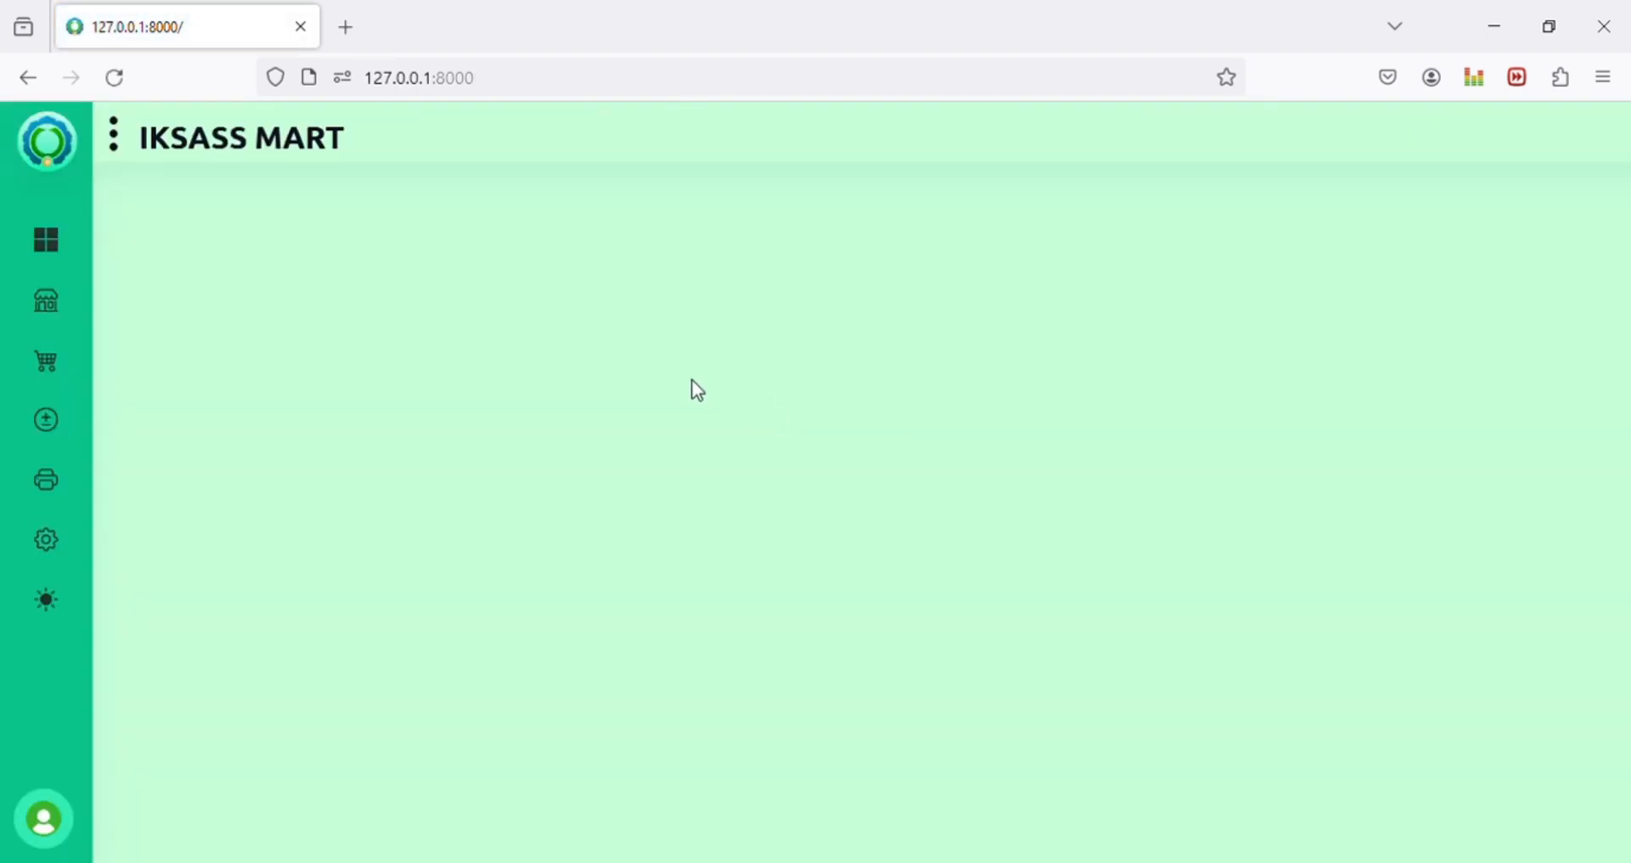
{"action": "mouse_move", "coordinate": [36, 326]}
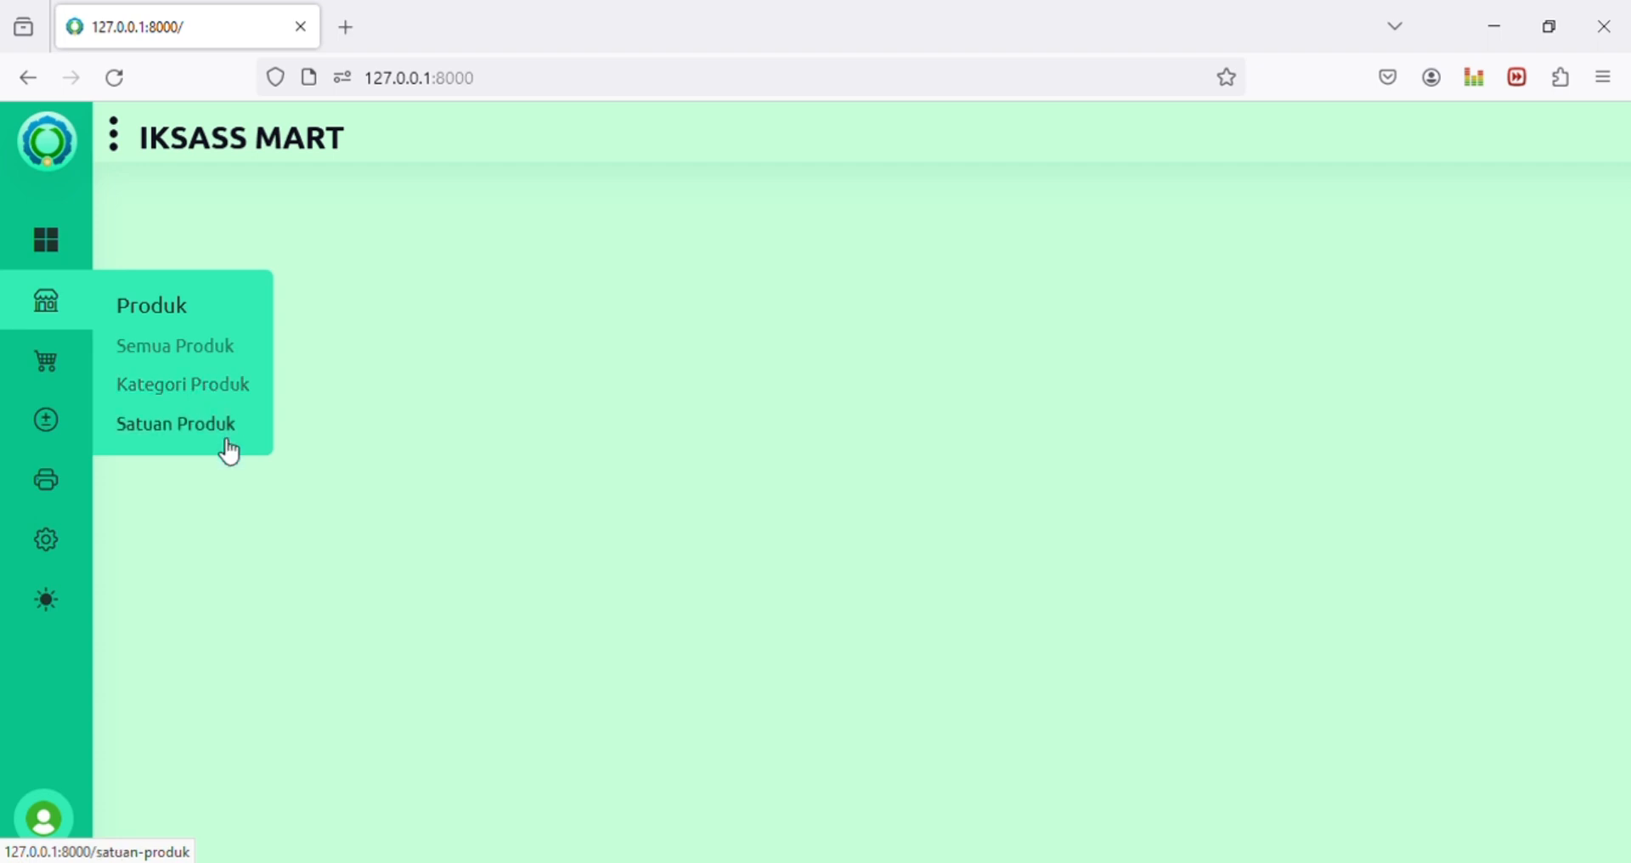
{"action": "mouse_move", "coordinate": [44, 372]}
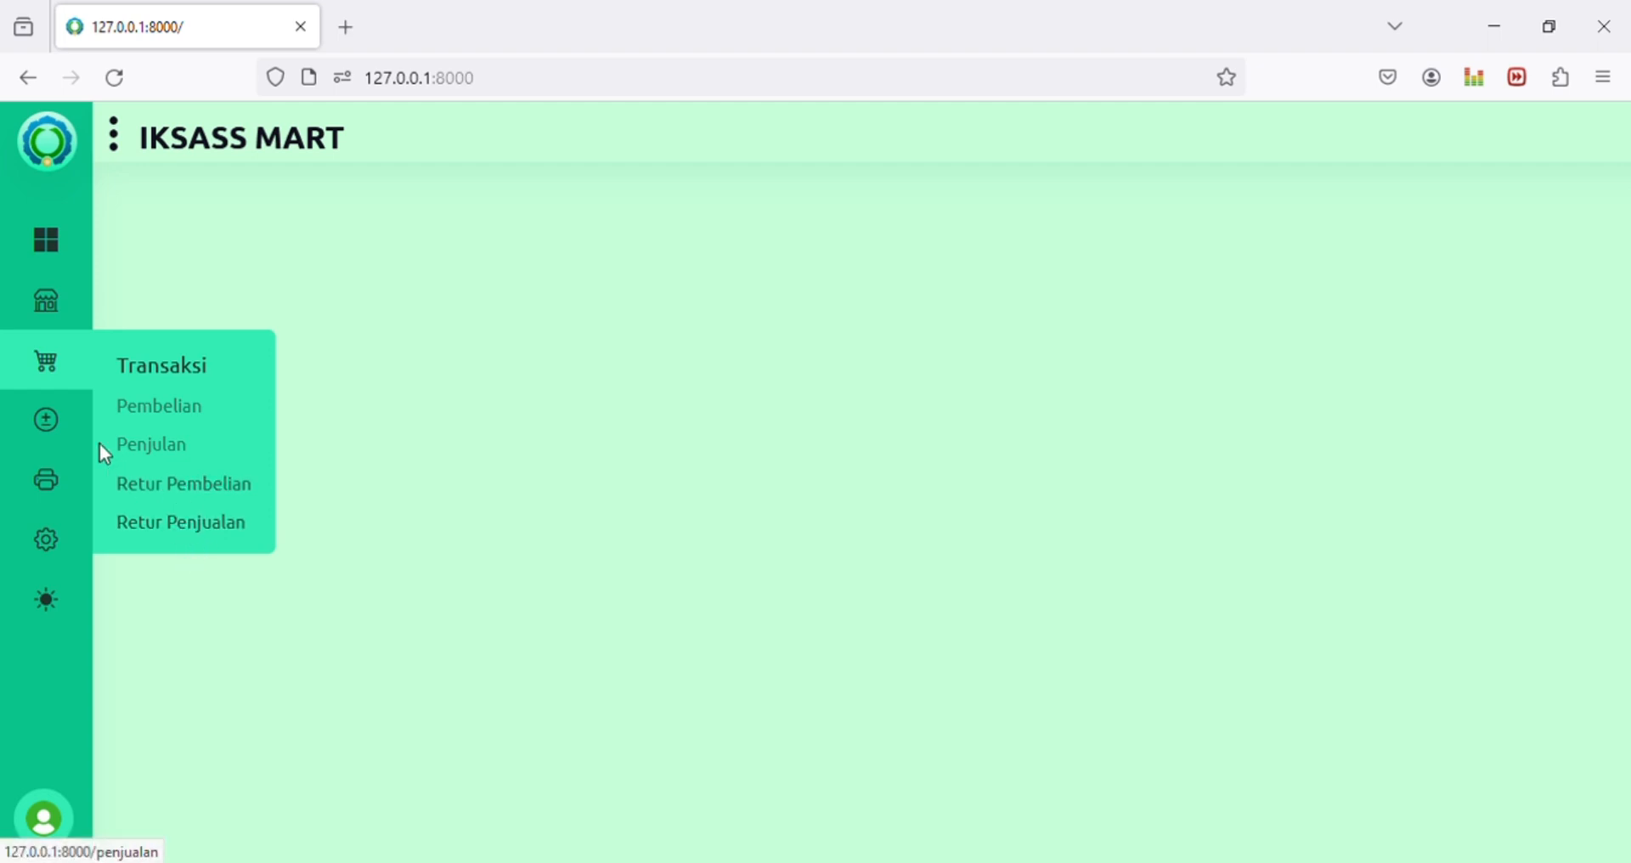
{"action": "mouse_move", "coordinate": [41, 433]}
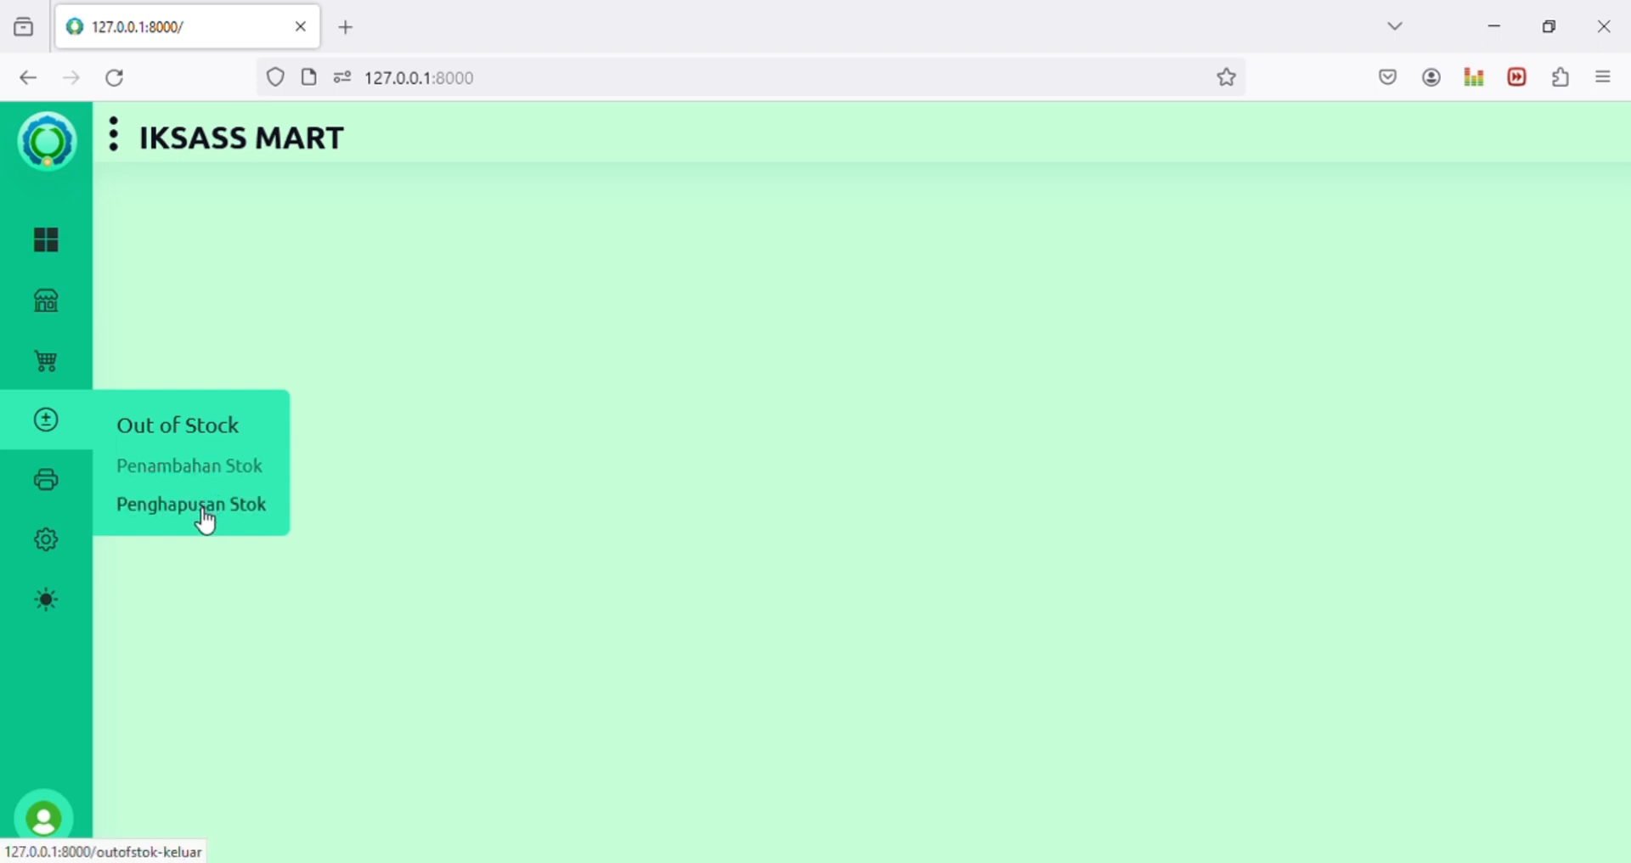
{"action": "mouse_move", "coordinate": [51, 483]}
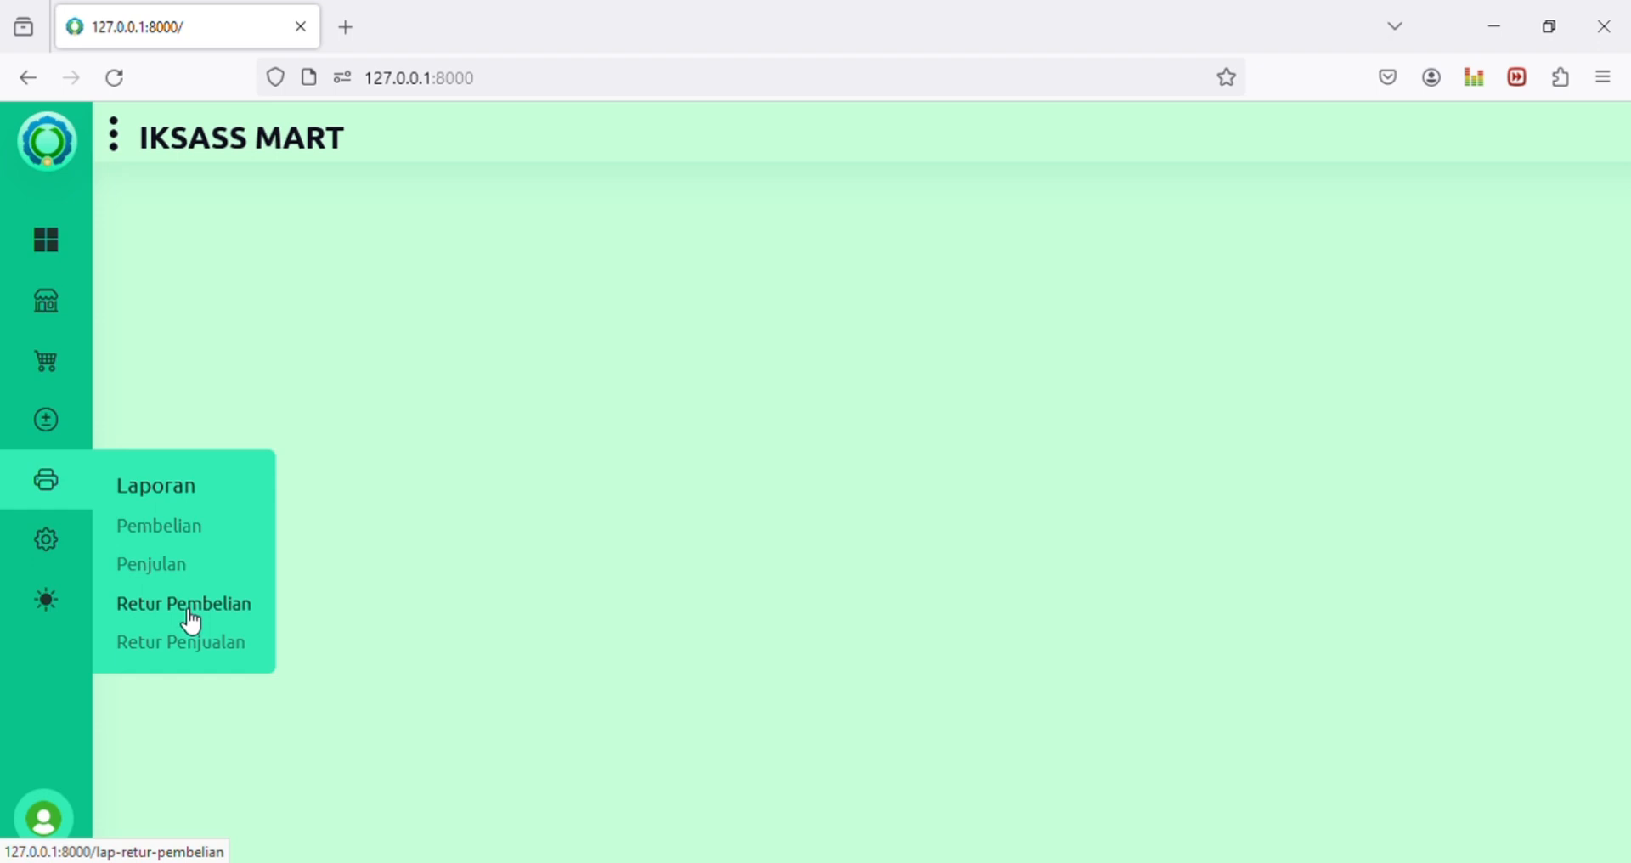
{"action": "mouse_move", "coordinate": [69, 536]}
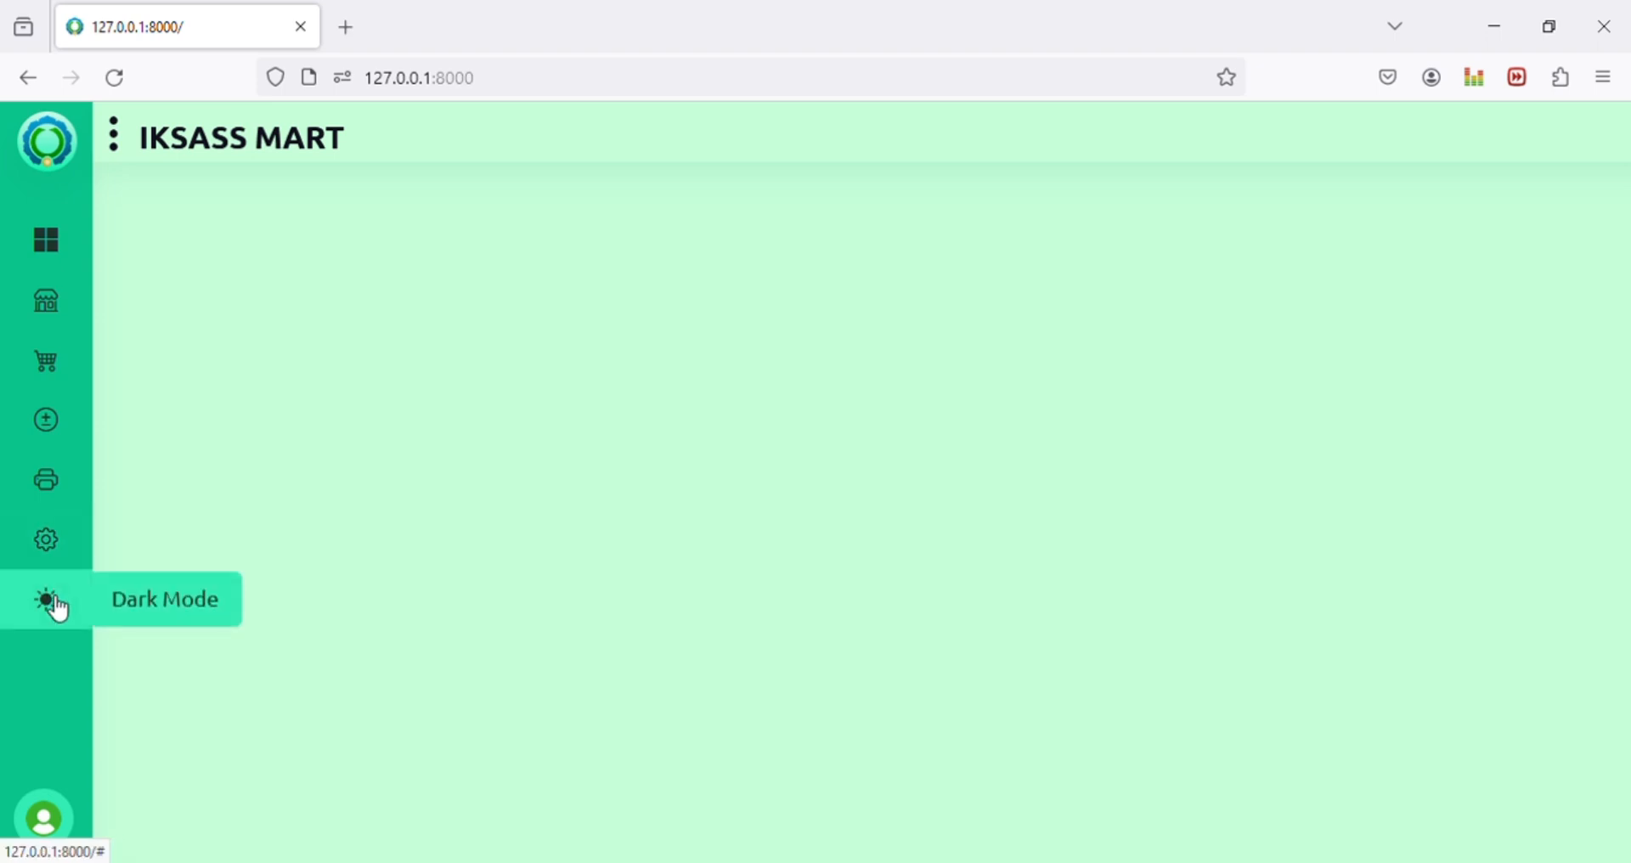
{"action": "left_click", "coordinate": [48, 601]}
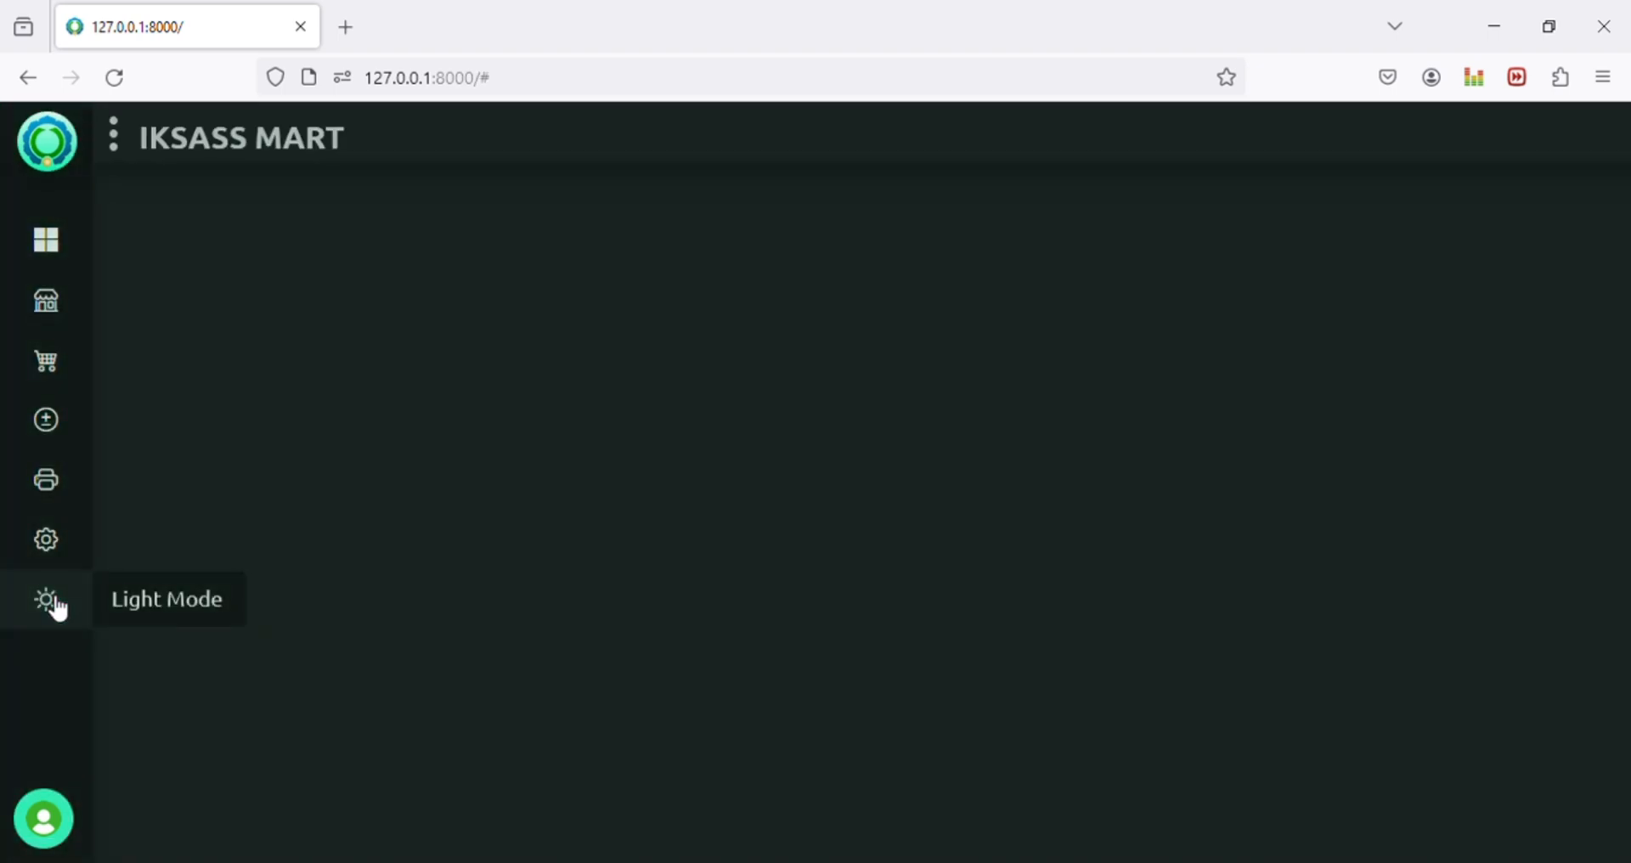
{"action": "left_click", "coordinate": [53, 603]}
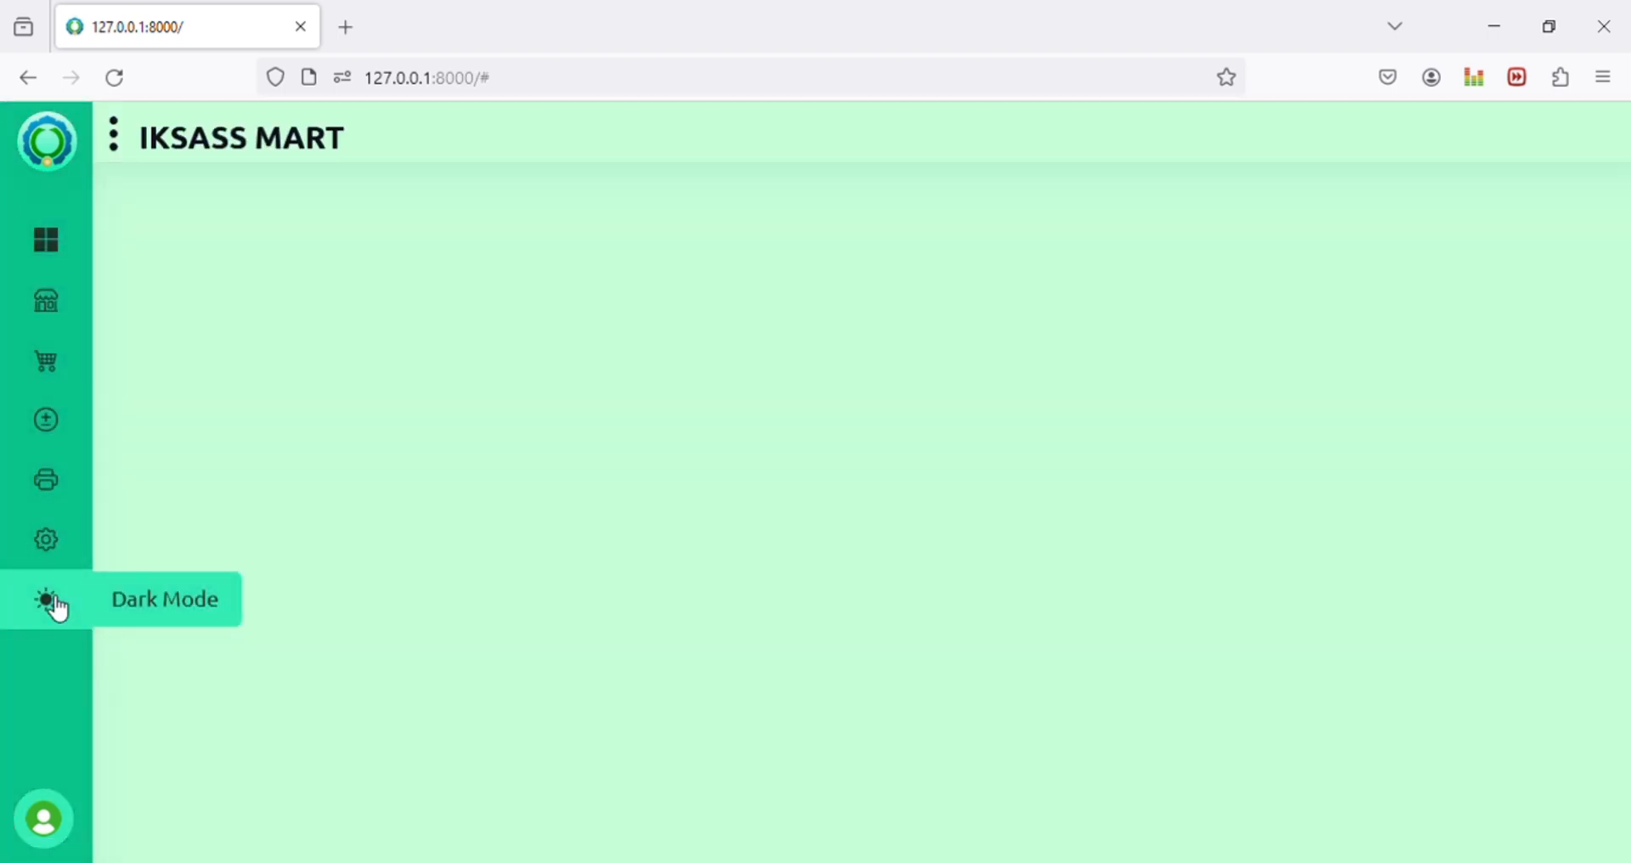
{"action": "mouse_move", "coordinate": [68, 302]}
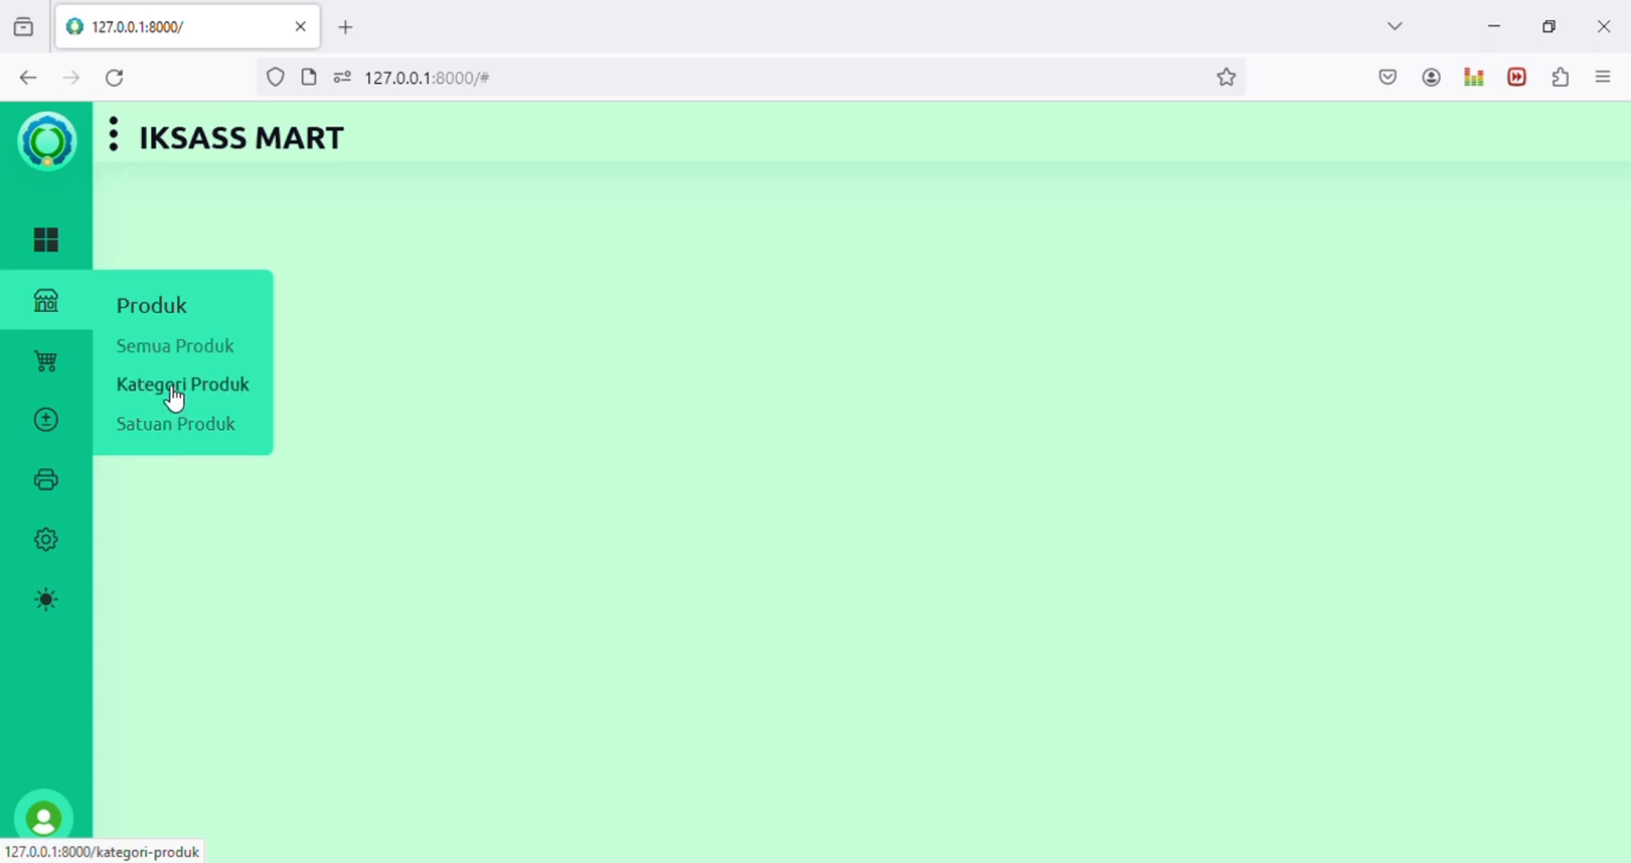
Step: Open Kategori Produk and view Alat Komputer's edit form, closing it unchanged each time
{"action": "left_click", "coordinate": [175, 392]}
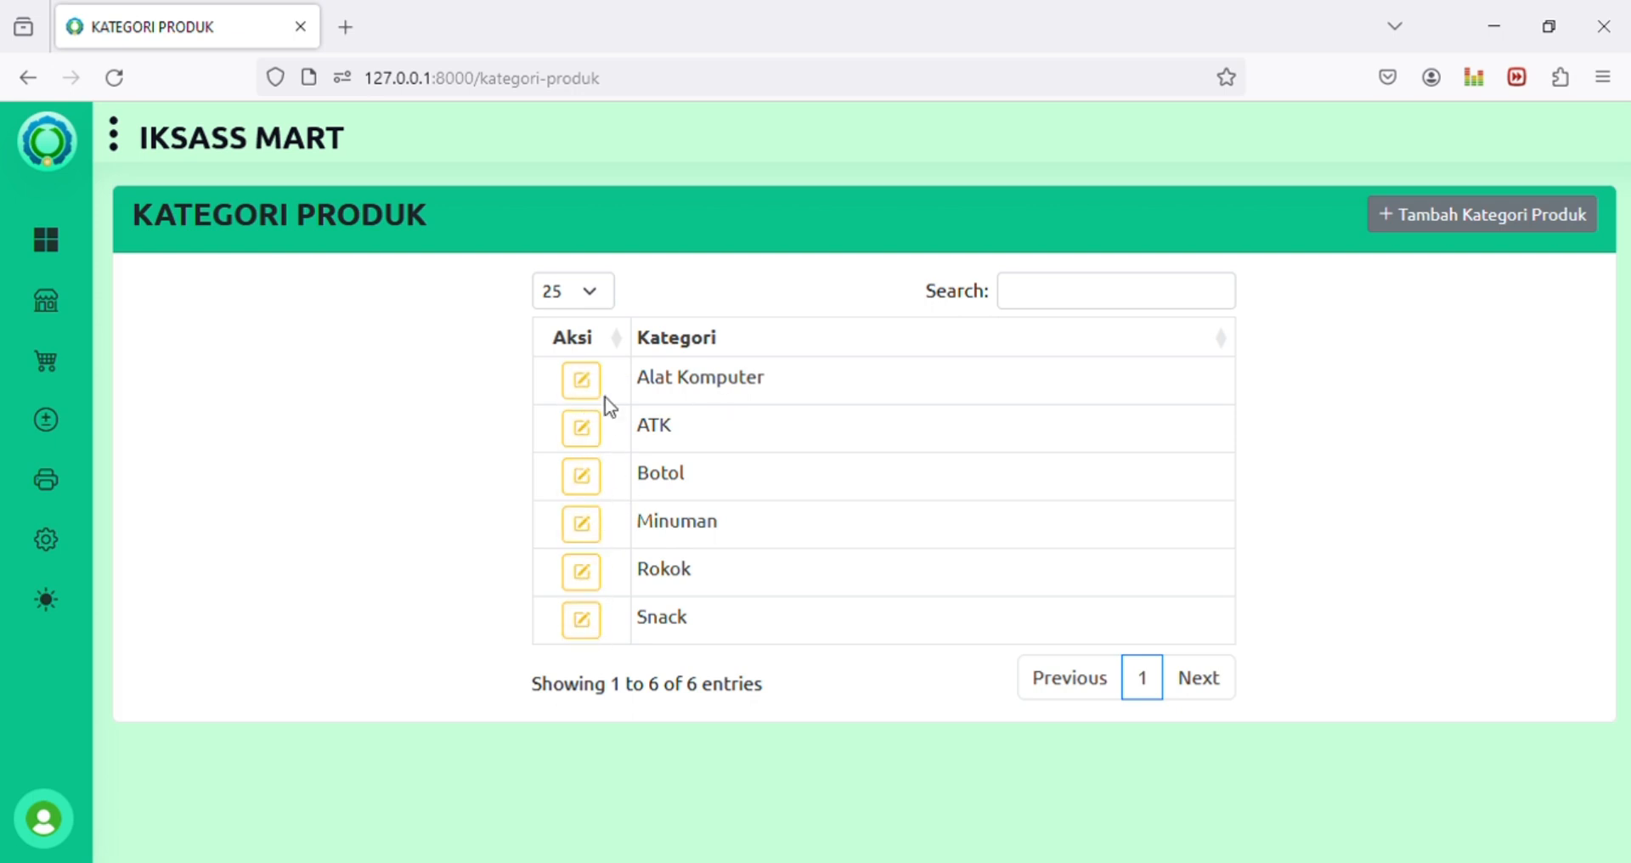
{"action": "left_click", "coordinate": [712, 393]}
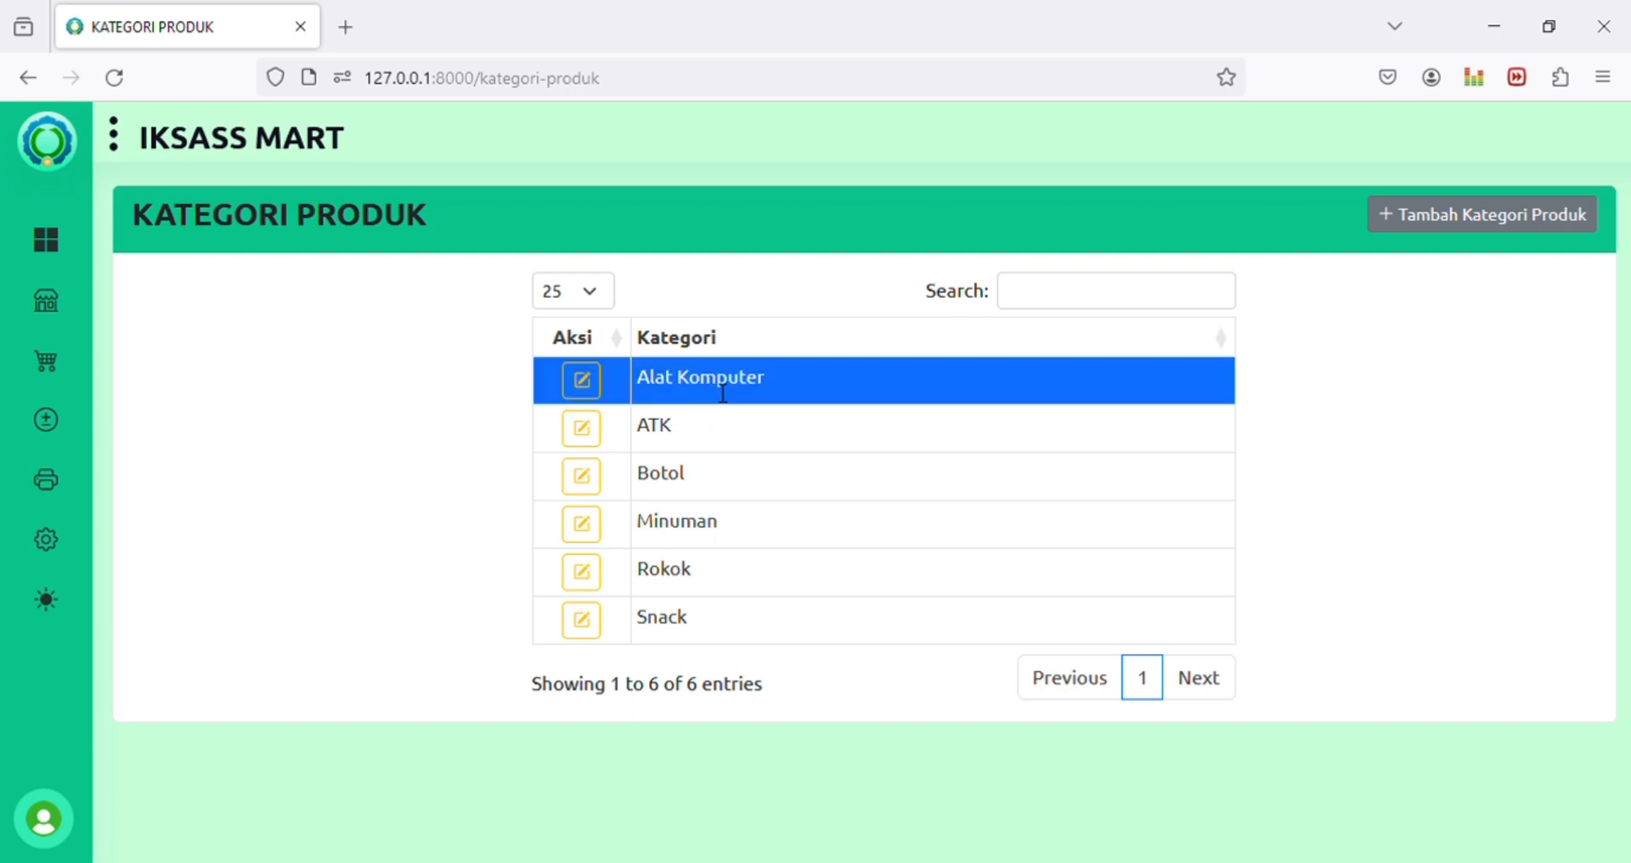
{"action": "double_click", "coordinate": [722, 395]}
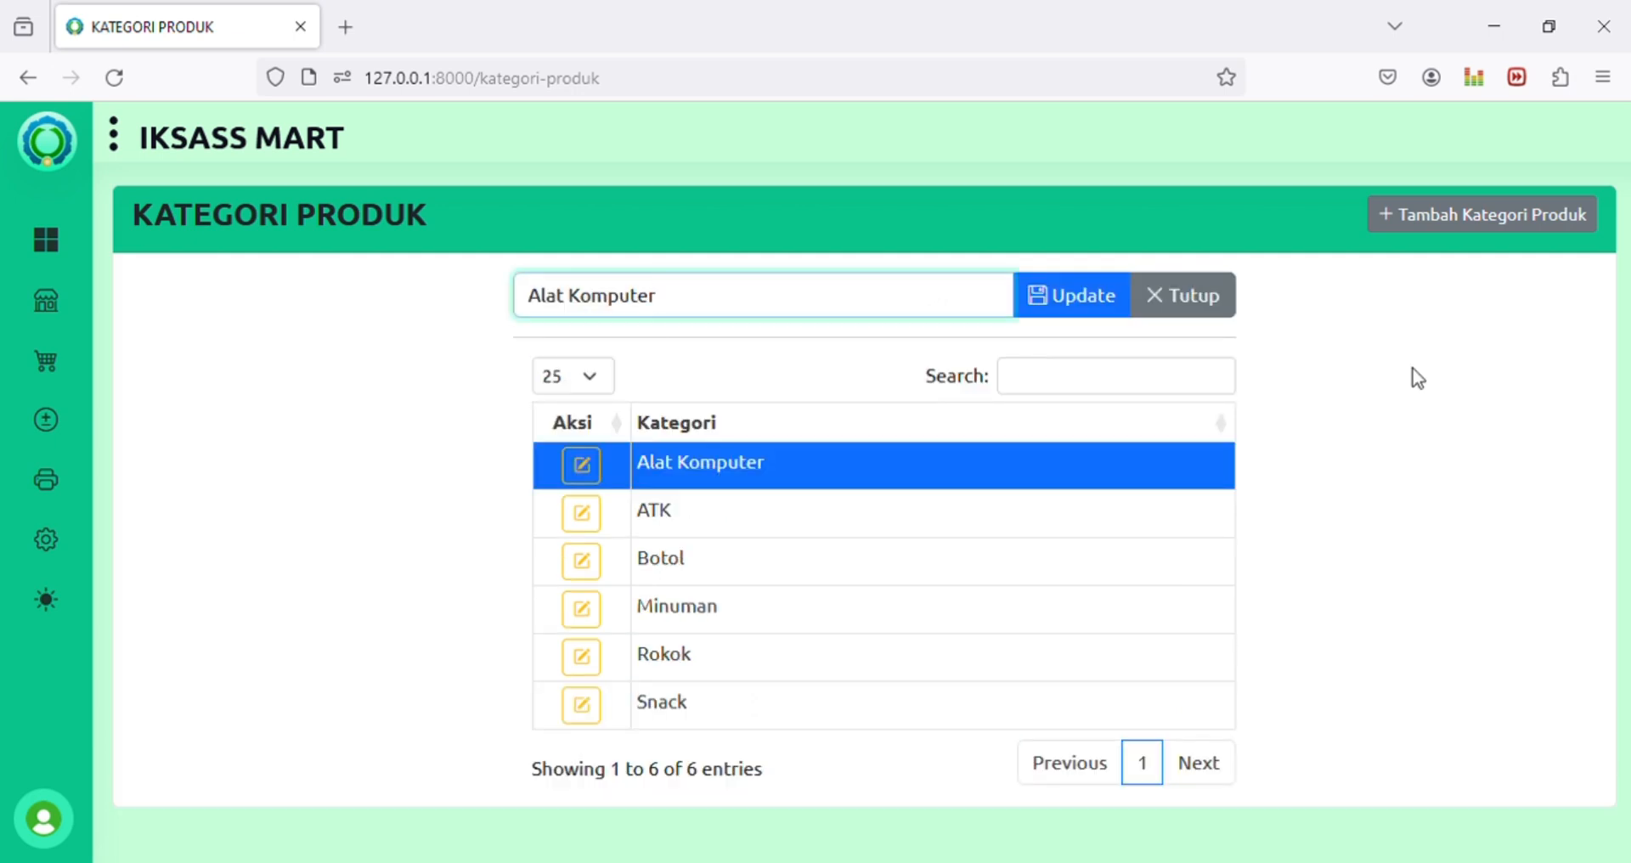
{"action": "left_click", "coordinate": [1234, 303]}
{"action": "left_click", "coordinate": [830, 379]}
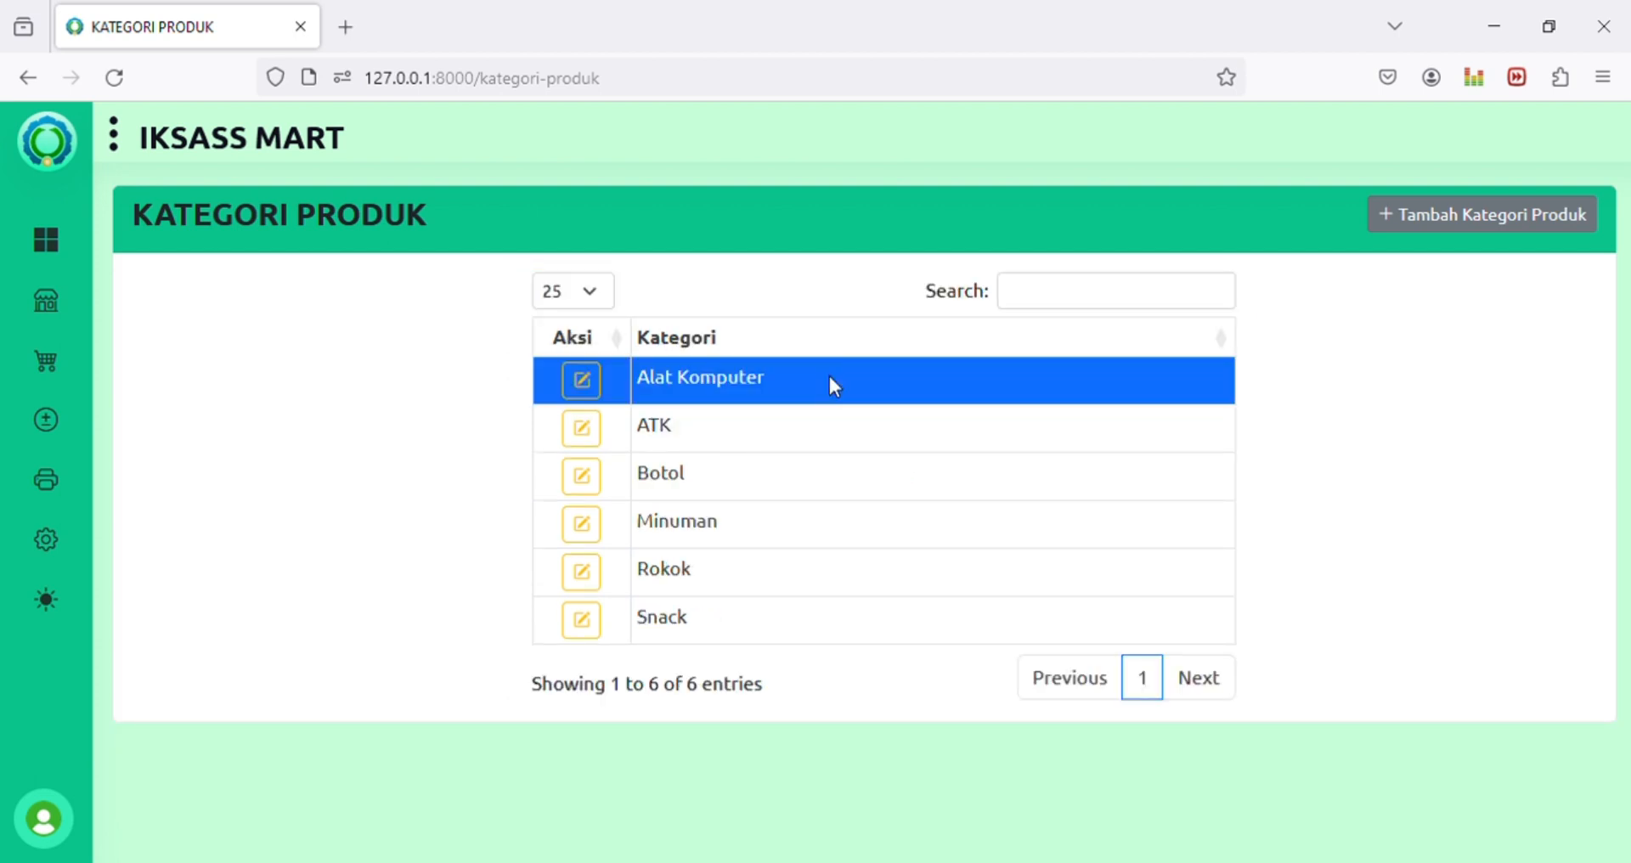
{"action": "double_click", "coordinate": [829, 379]}
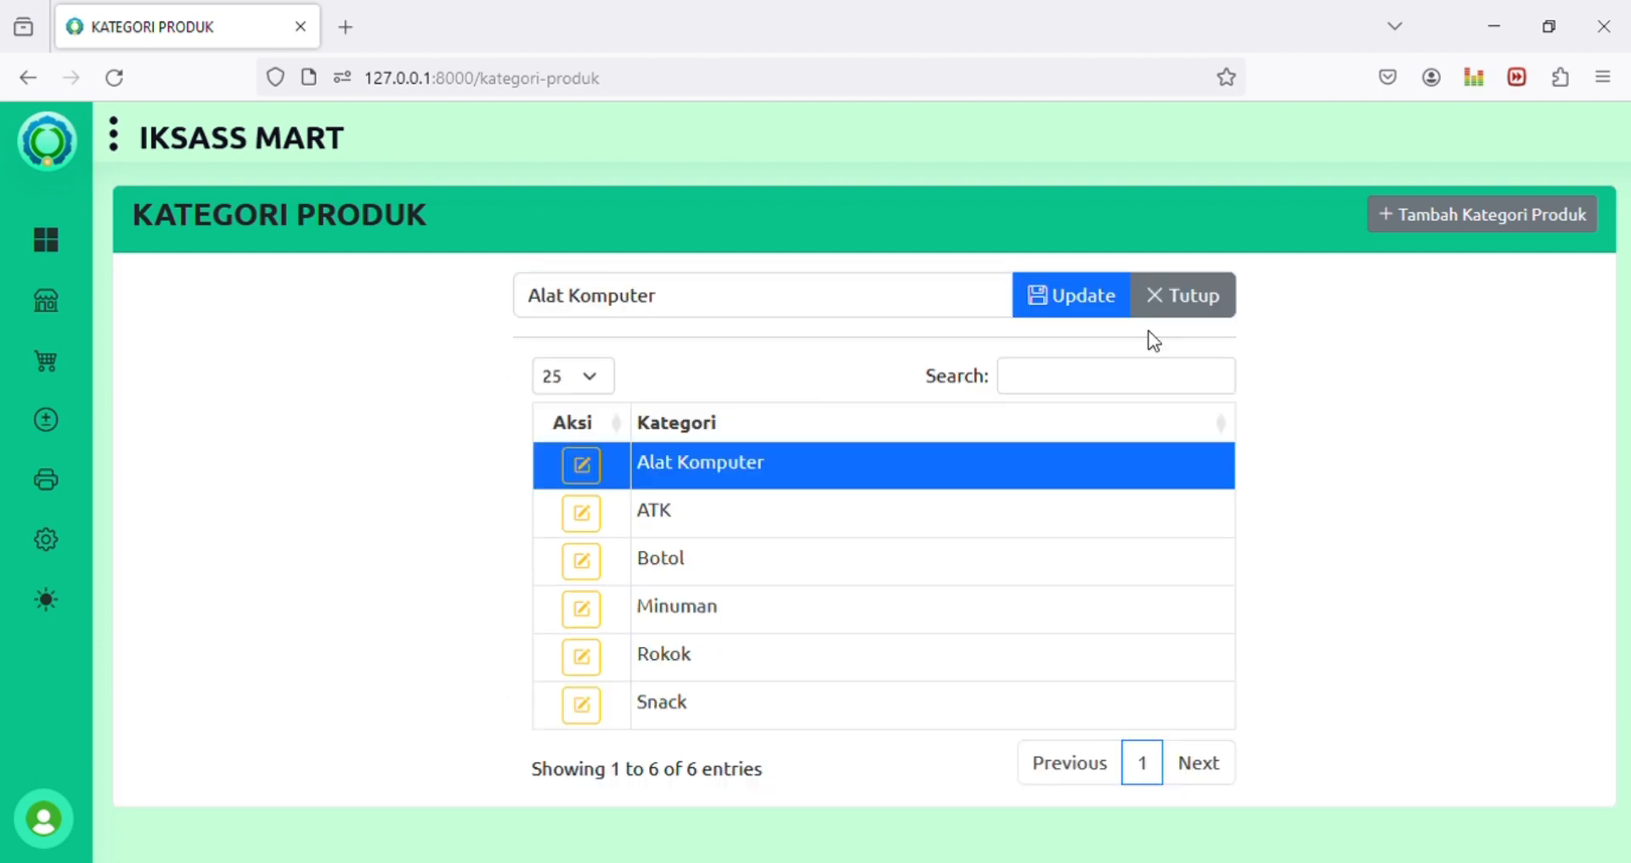
{"action": "left_click", "coordinate": [1194, 304]}
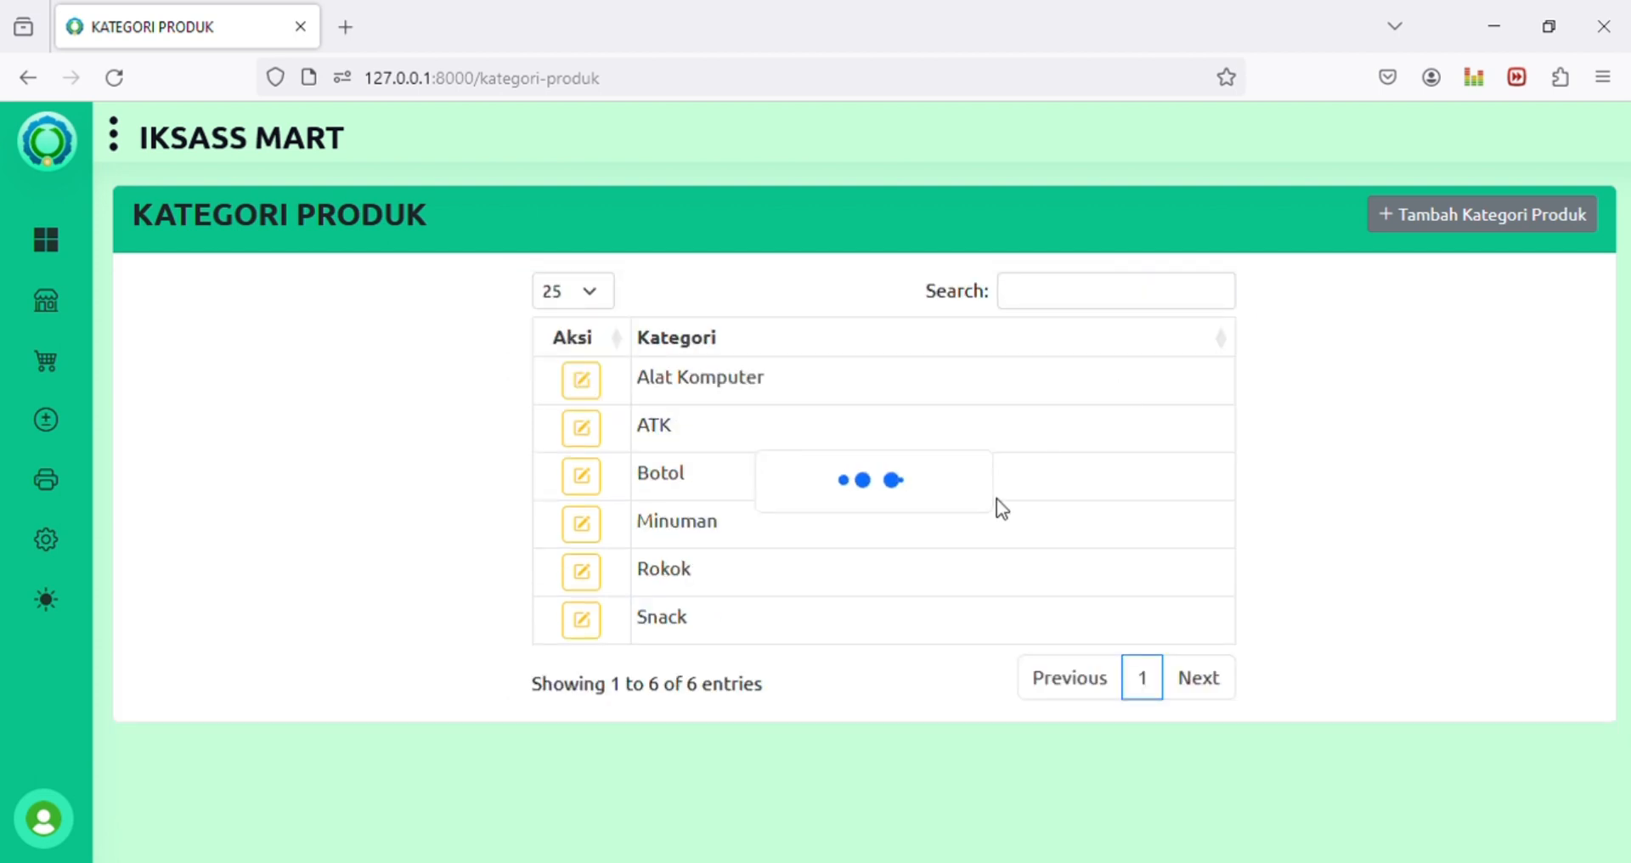
{"action": "left_click", "coordinate": [586, 389]}
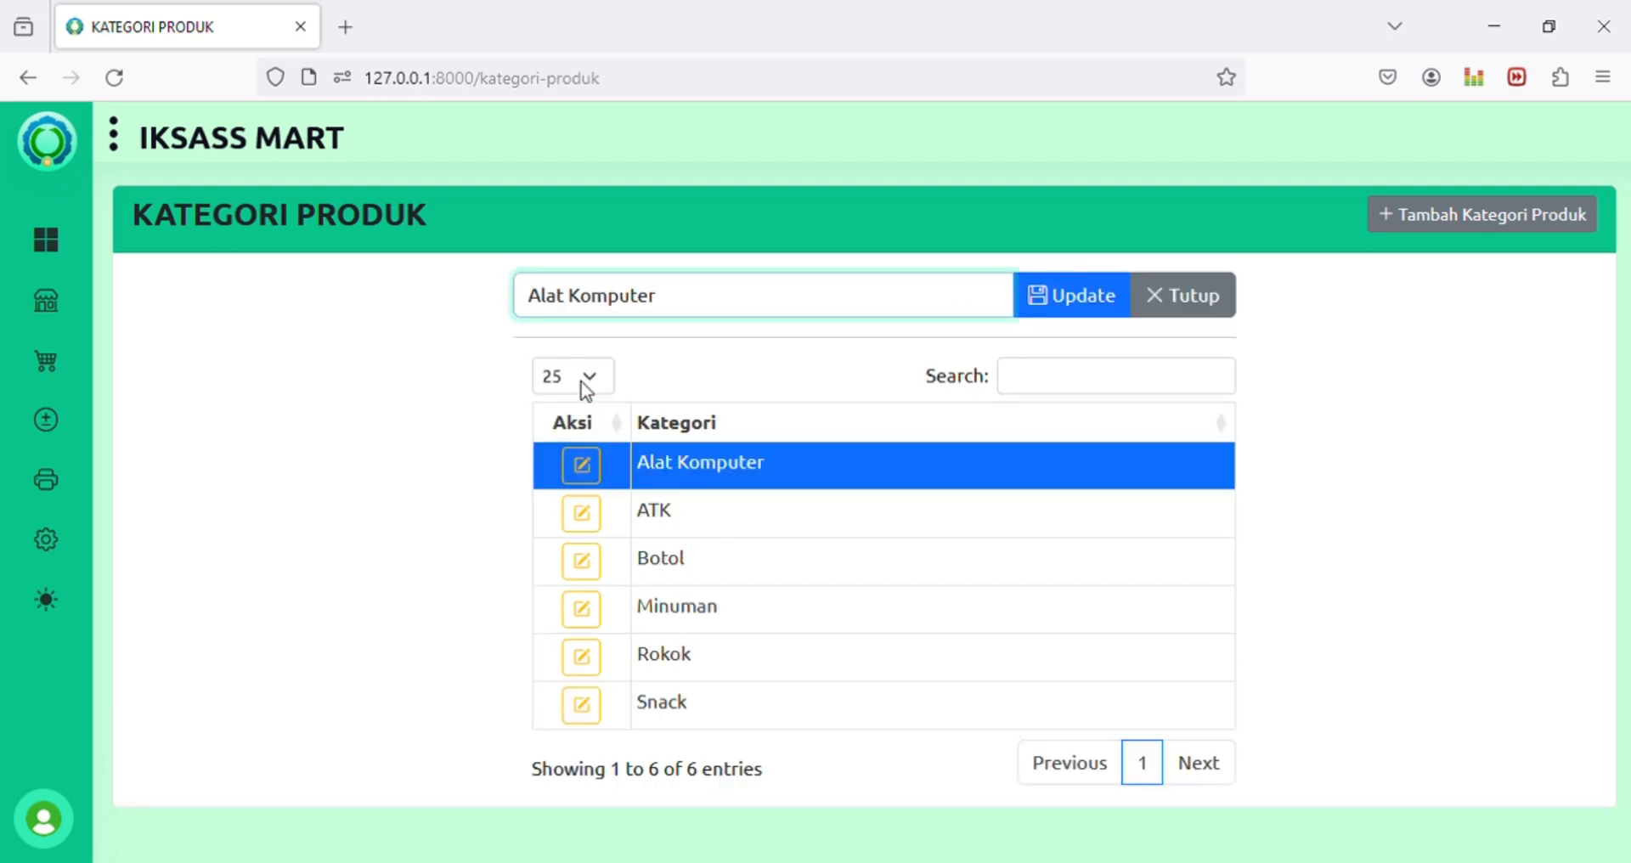
{"action": "left_click", "coordinate": [1182, 307]}
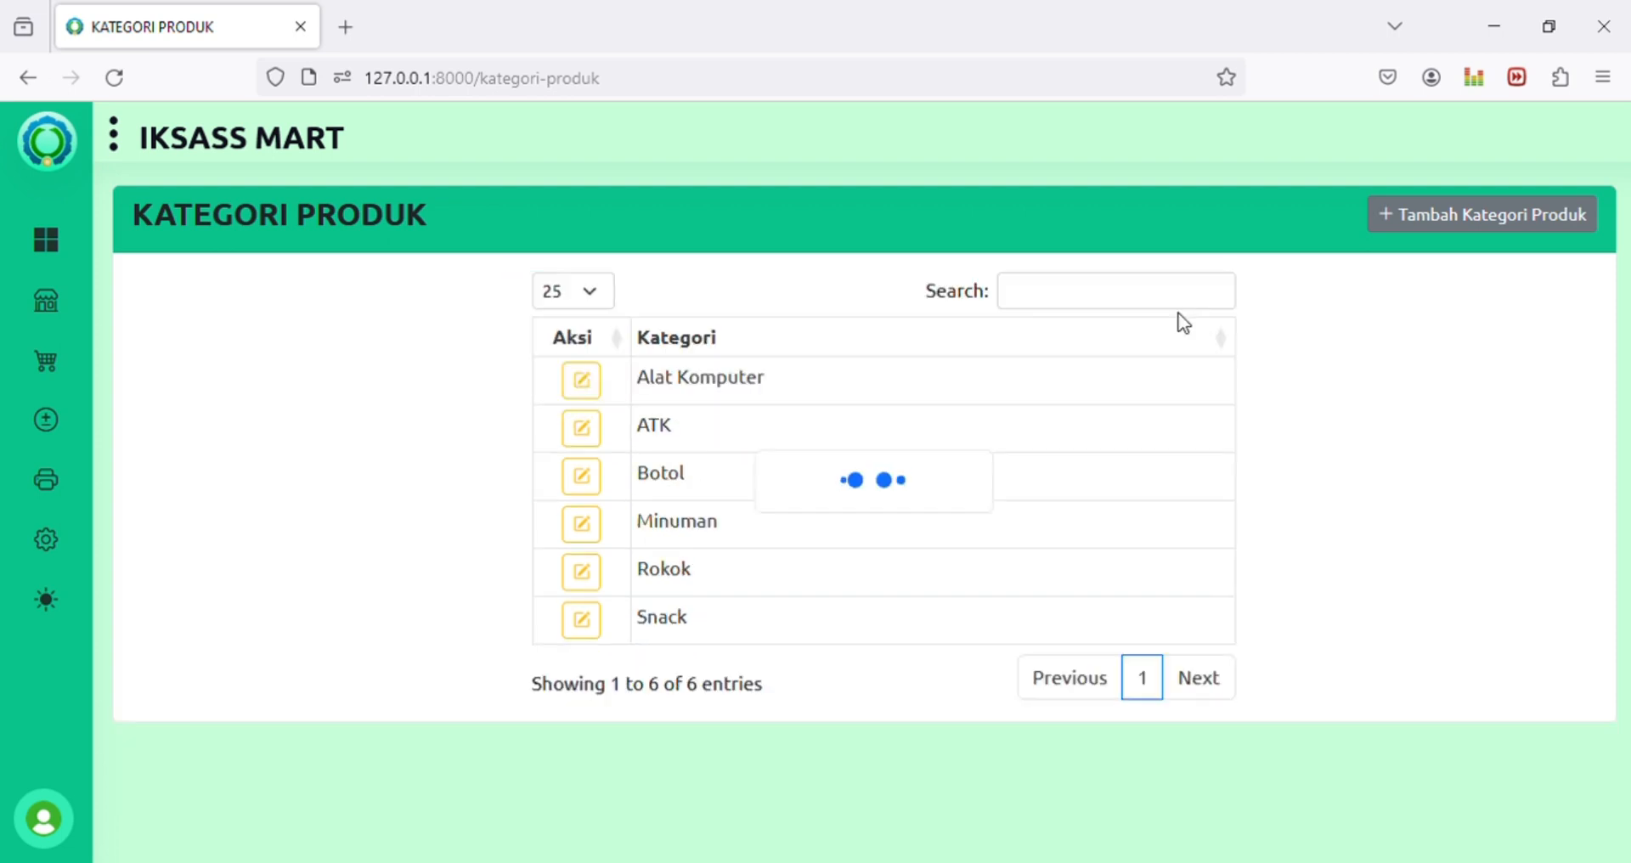
Step: Add a new product category, saved as 'Seragan Sekolah'
{"action": "left_click", "coordinate": [1475, 223]}
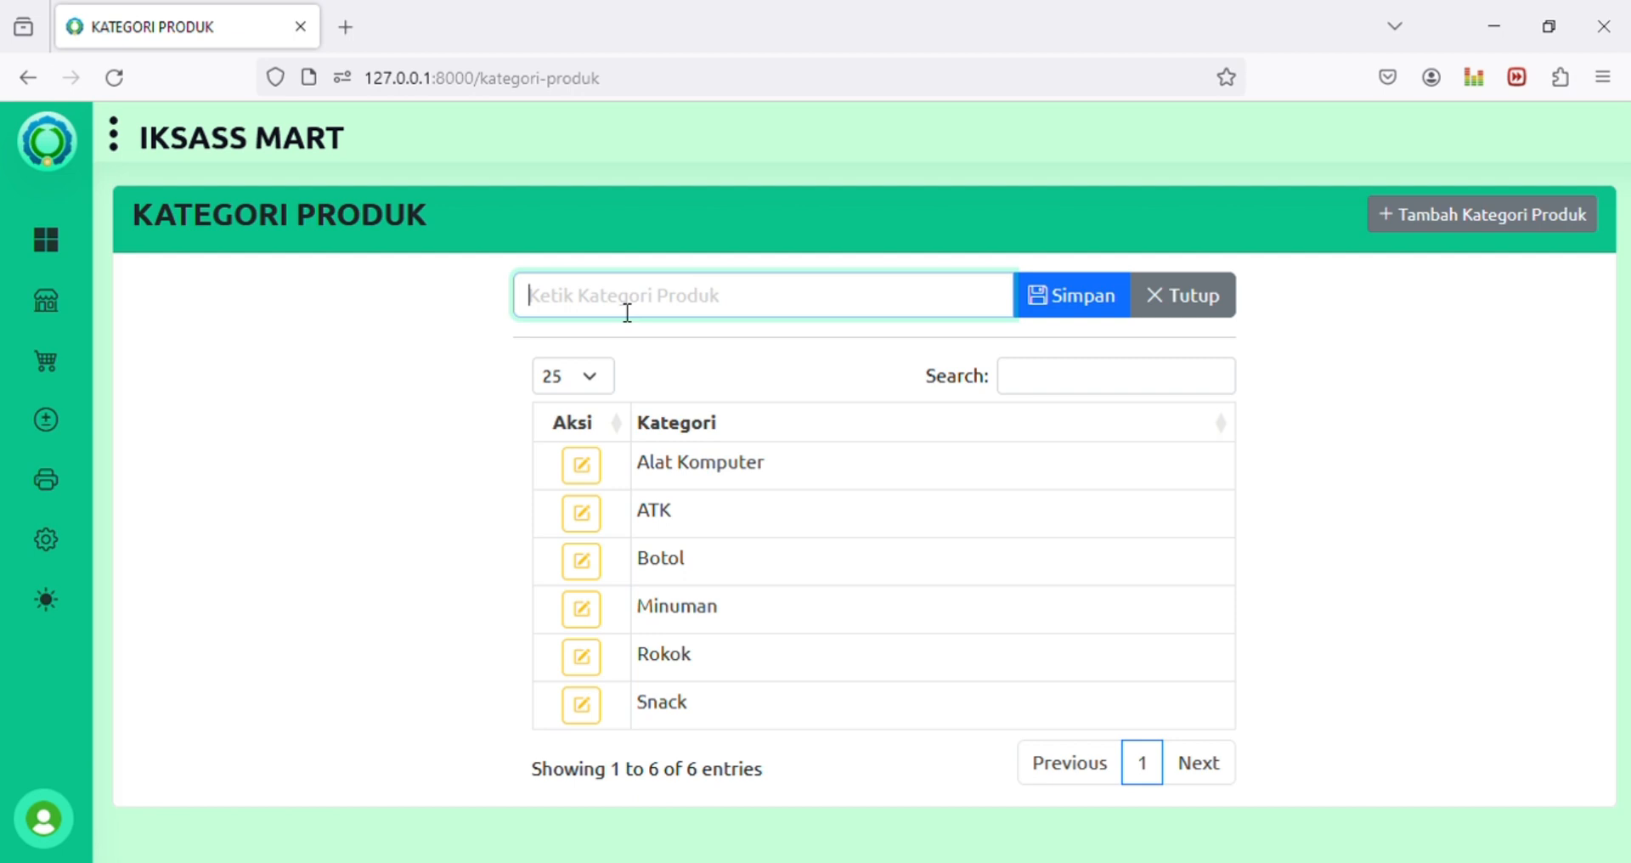
{"action": "type", "text": "Se"}
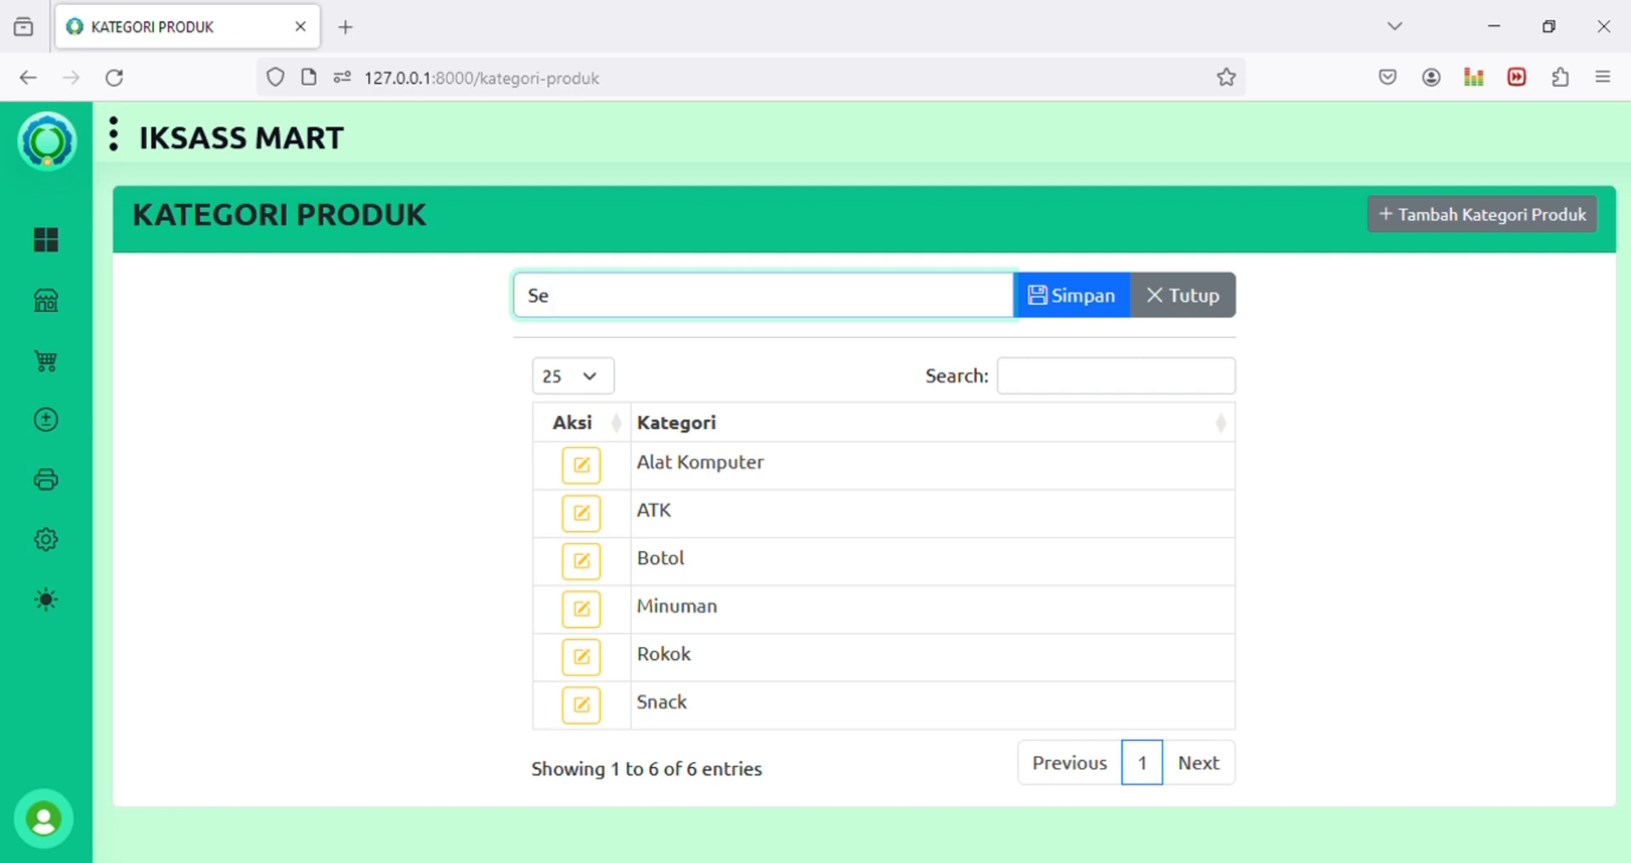
{"action": "type", "text": "ragan sekolah"}
{"action": "key", "text": "ctrl+Left"}
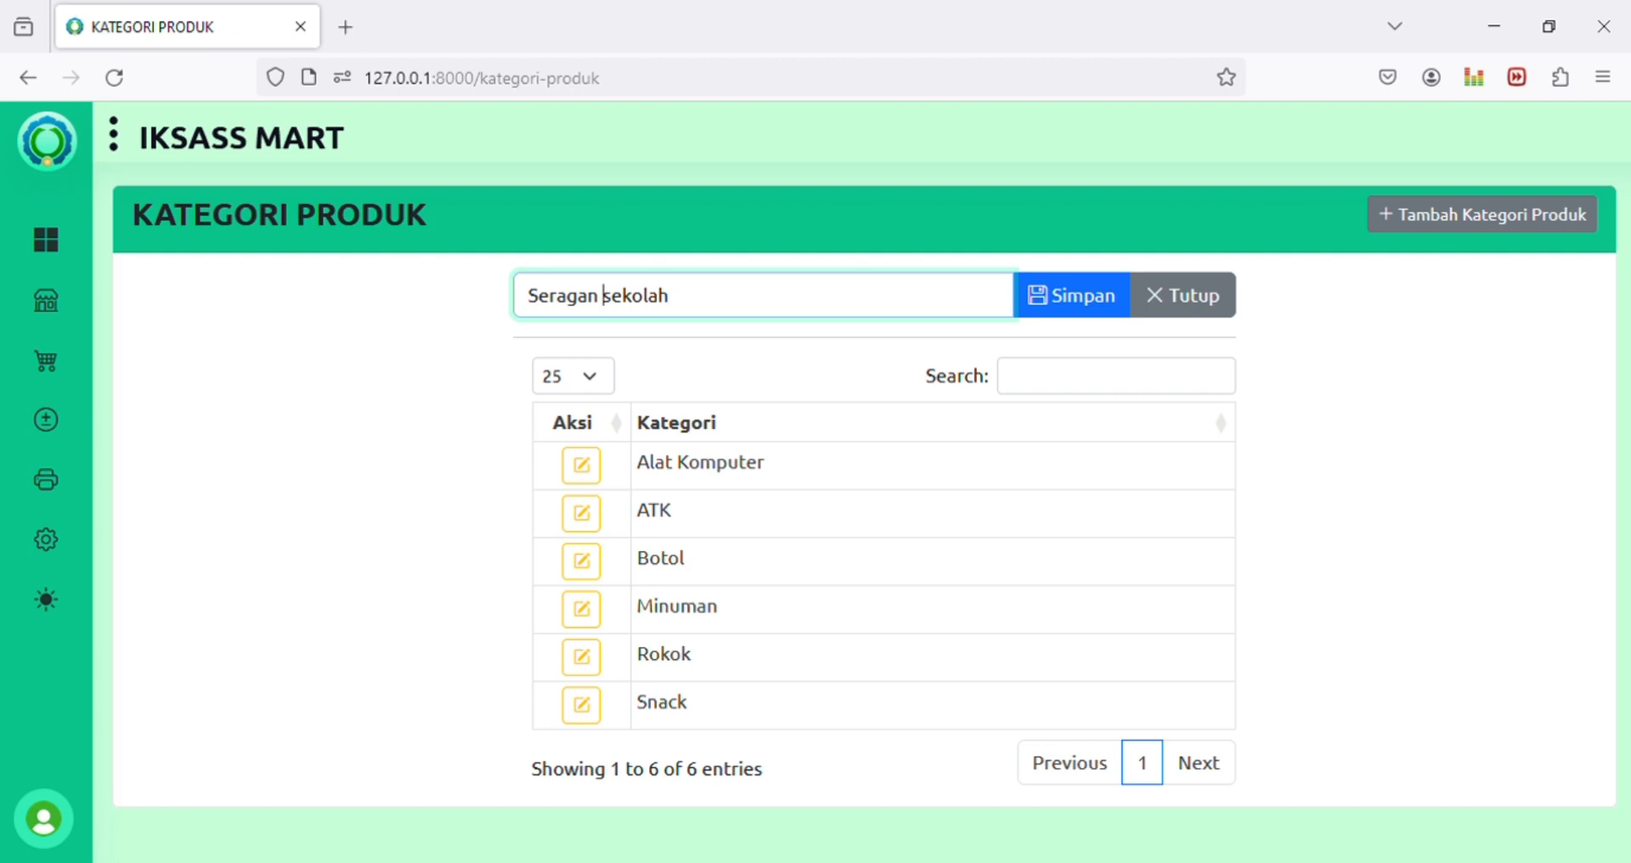
{"action": "key", "text": "shift+Right"}
{"action": "type", "text": "S"}
{"action": "left_click", "coordinate": [1064, 302]}
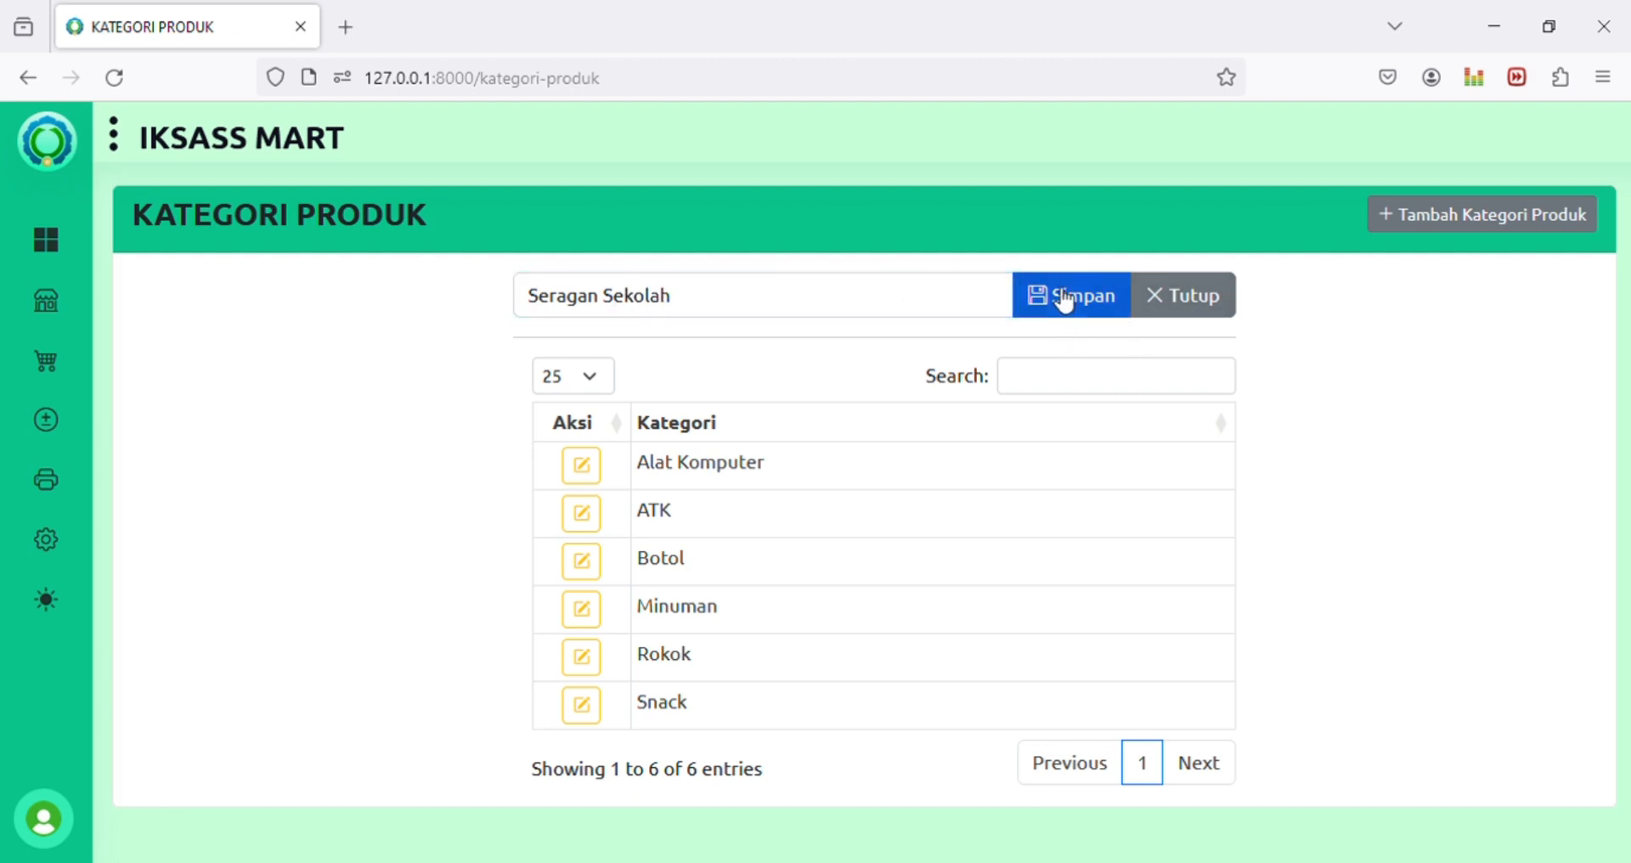
Step: Correct the category name from 'Seragan' to 'Seragam Sekolah' and save it
{"action": "scroll", "coordinate": [722, 518], "scroll_direction": "down", "scroll_amount": 3}
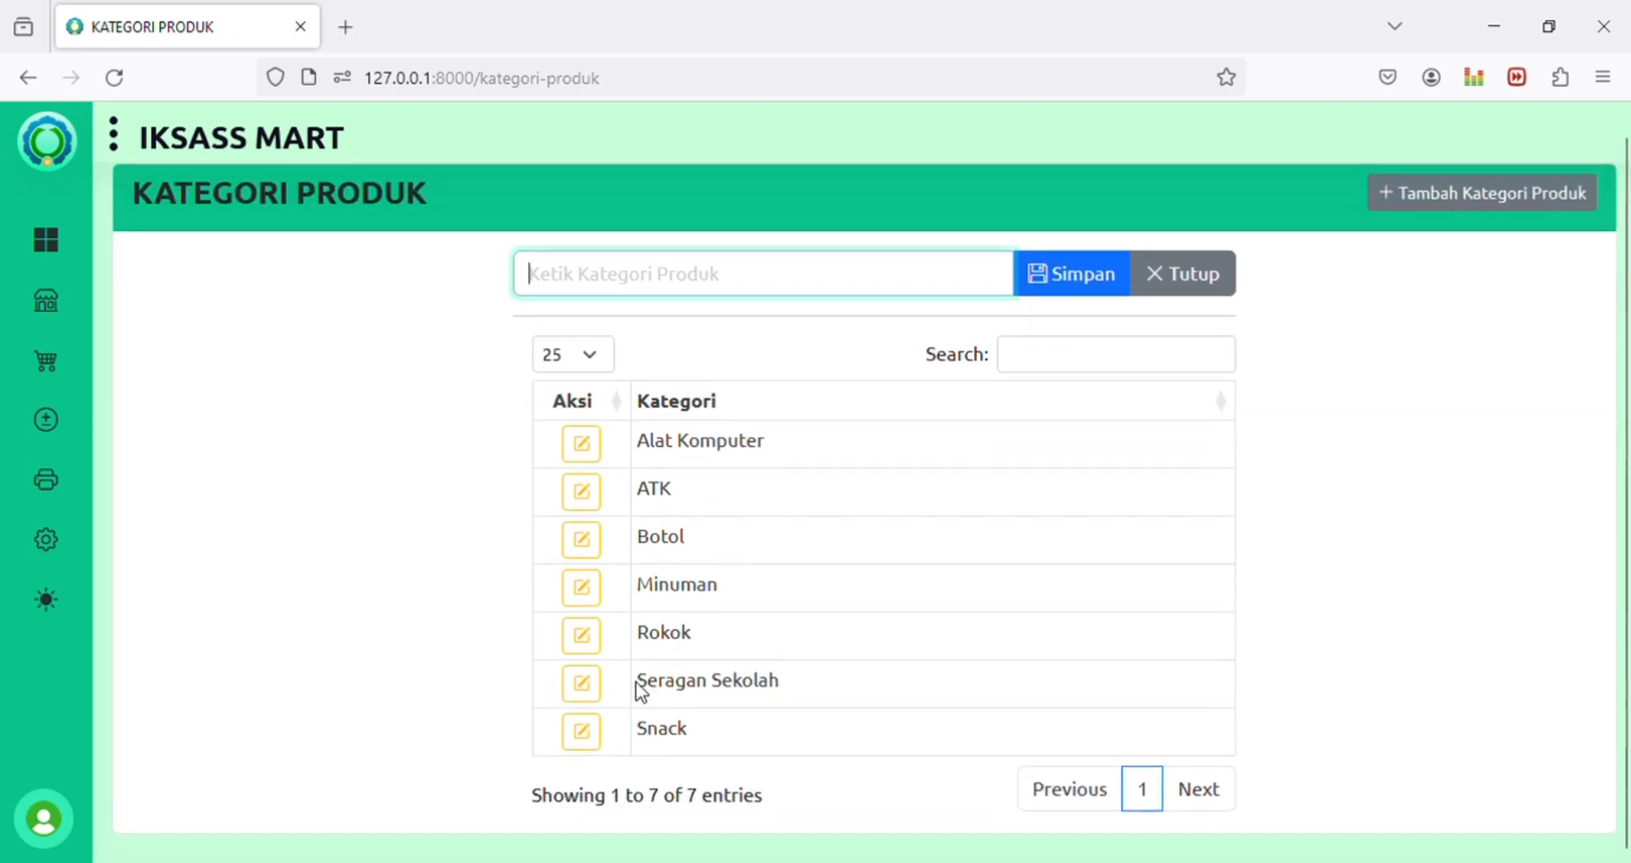
{"action": "left_click", "coordinate": [586, 684]}
{"action": "left_click_drag", "start_coordinate": [589, 274], "coordinate": [600, 274]}
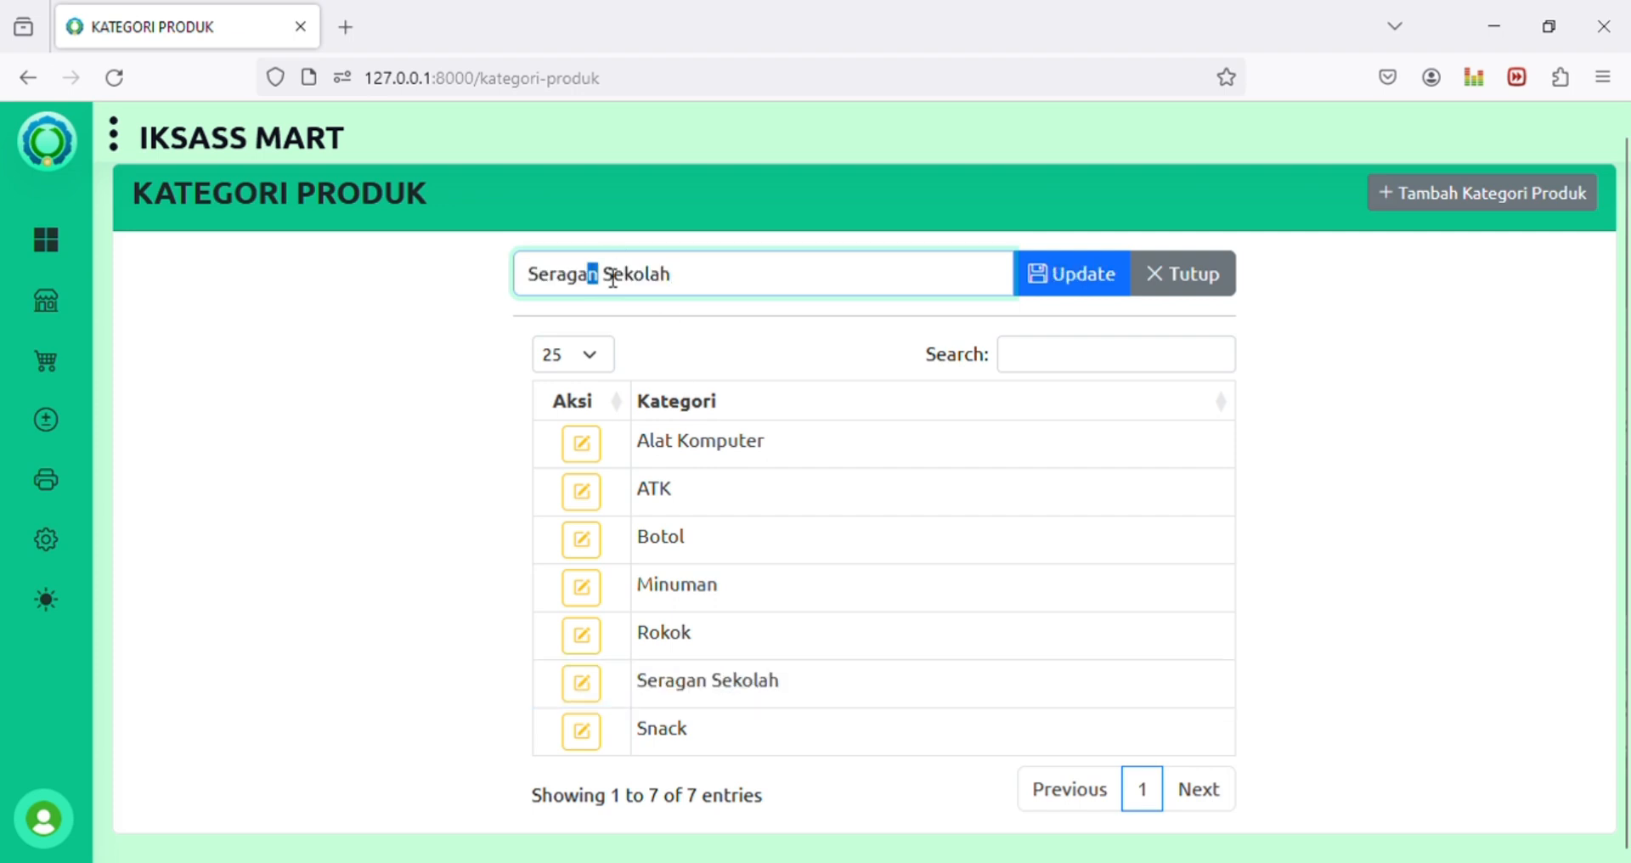
{"action": "type", "text": "m"}
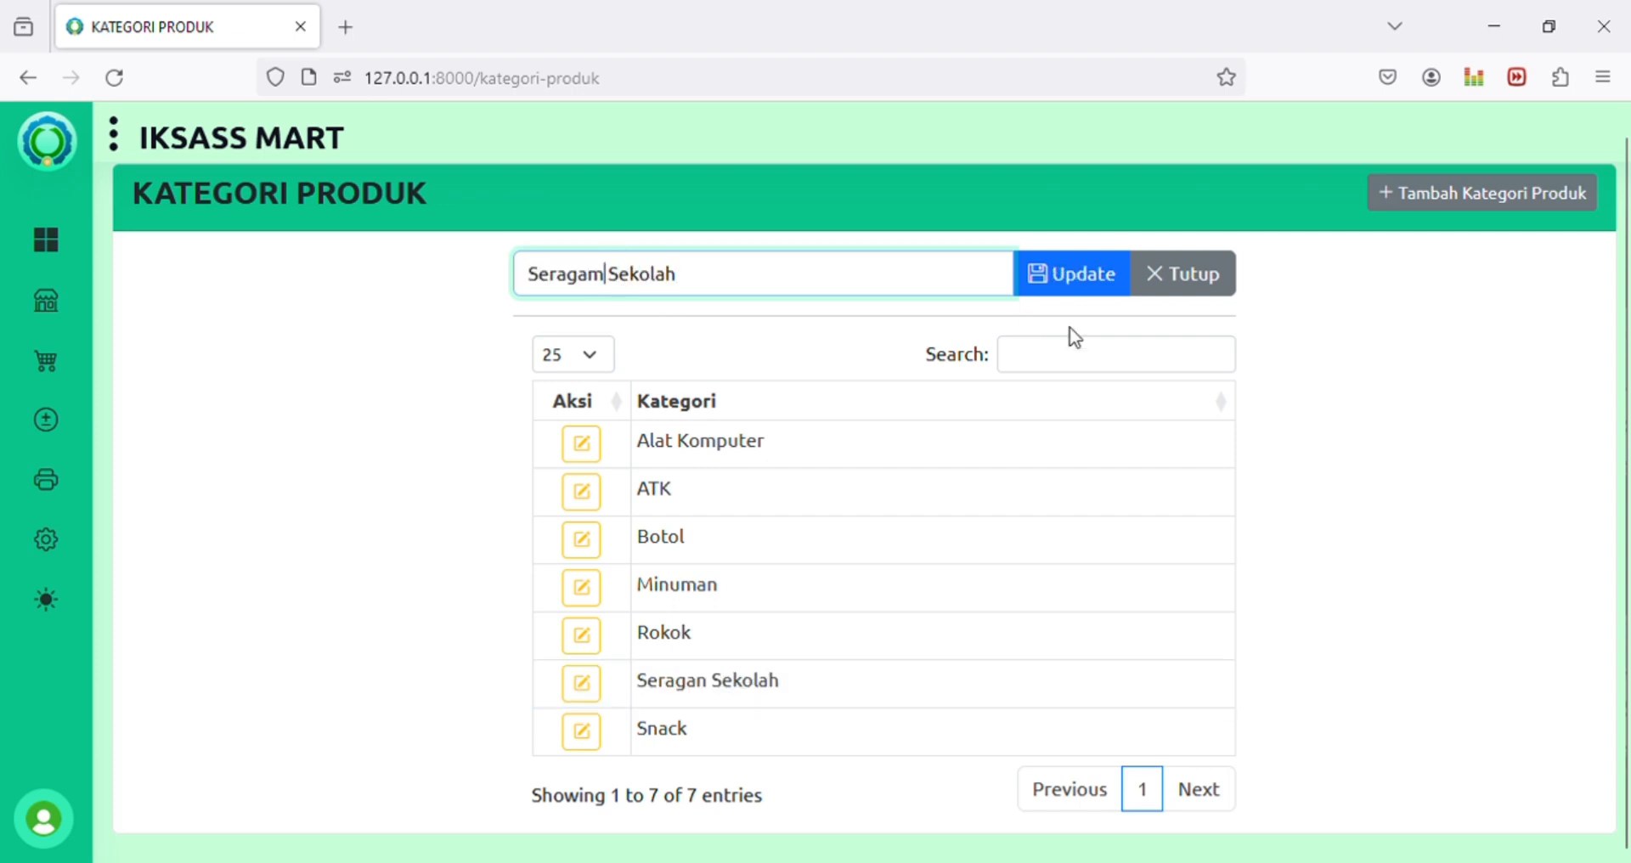
{"action": "left_click", "coordinate": [1067, 281]}
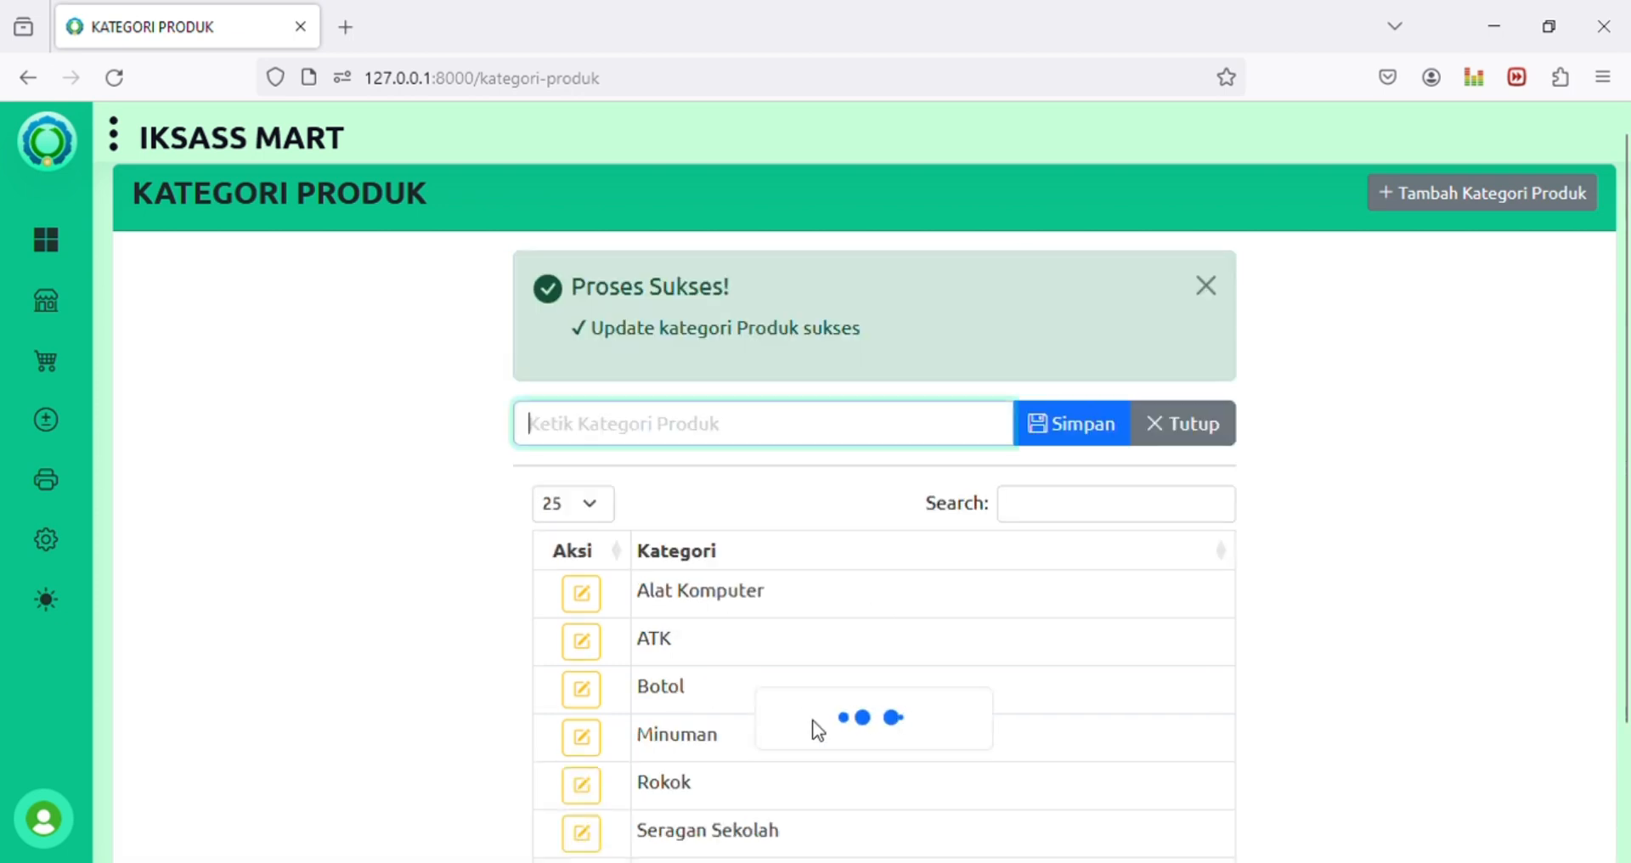
{"action": "scroll", "coordinate": [776, 560], "scroll_direction": "down", "scroll_amount": 1}
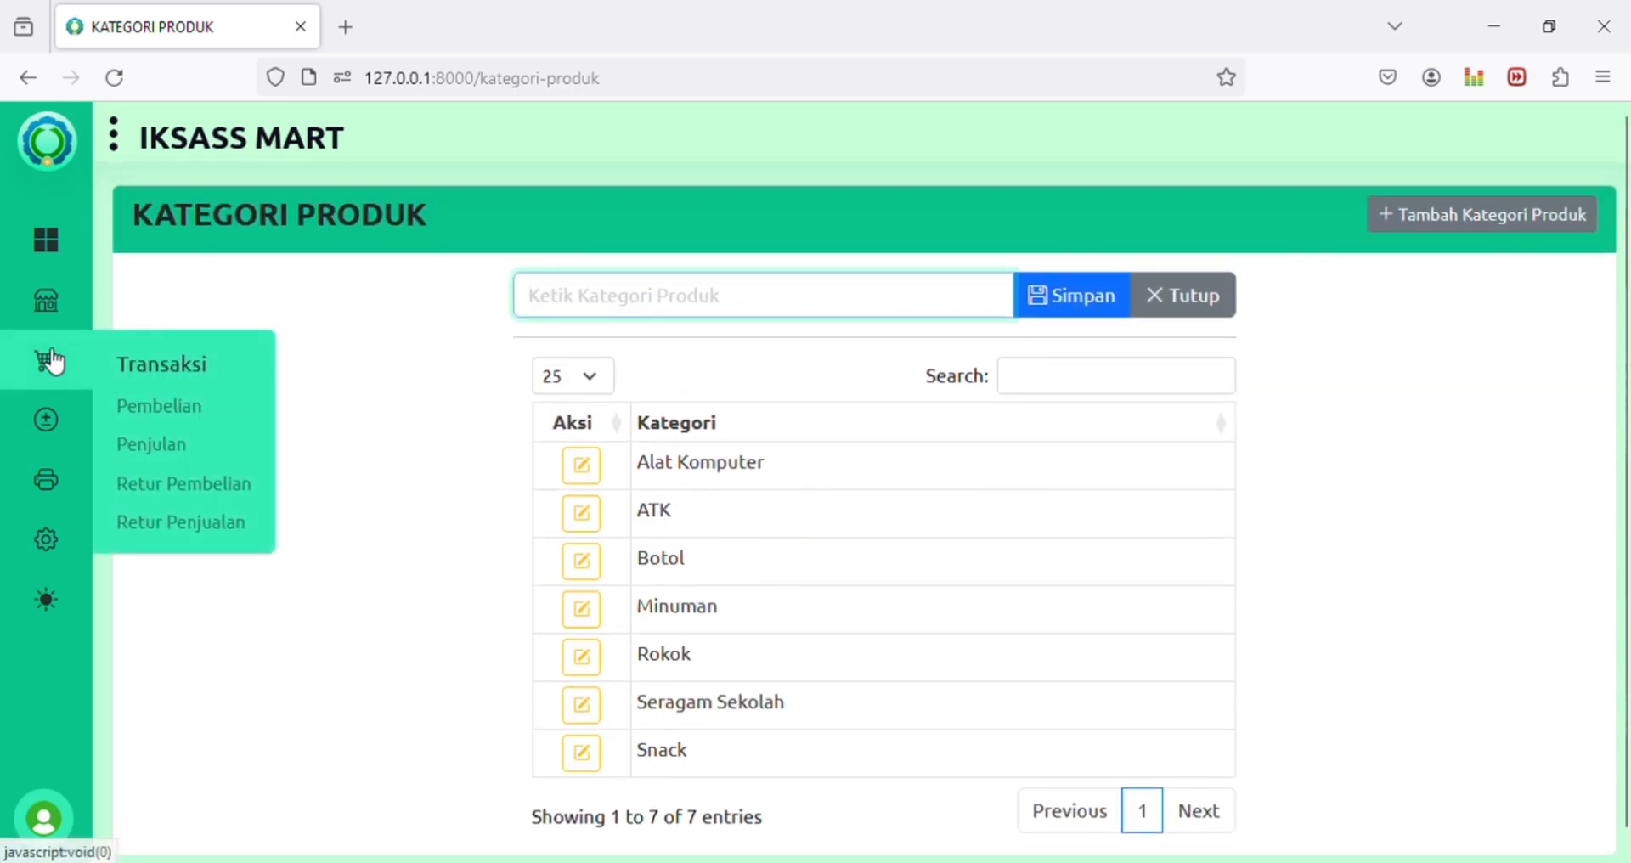
{"action": "mouse_move", "coordinate": [62, 299]}
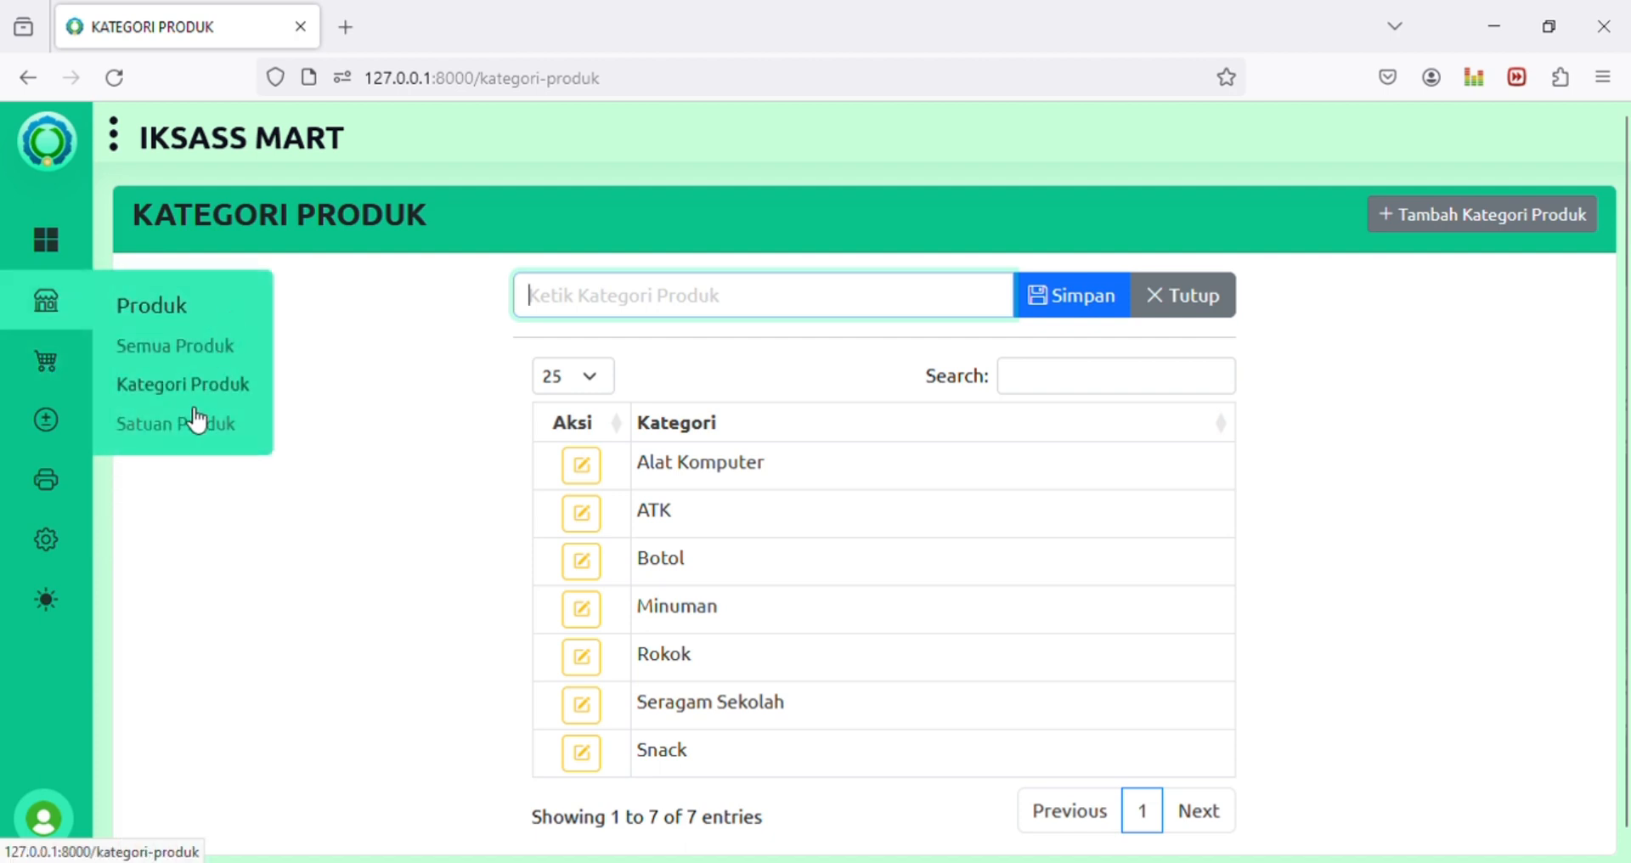
Step: Open Satuan Produk, review the Botol, Box, Buah, Pak and Set rows, and close Botol's editor unchanged
{"action": "left_click", "coordinate": [196, 433]}
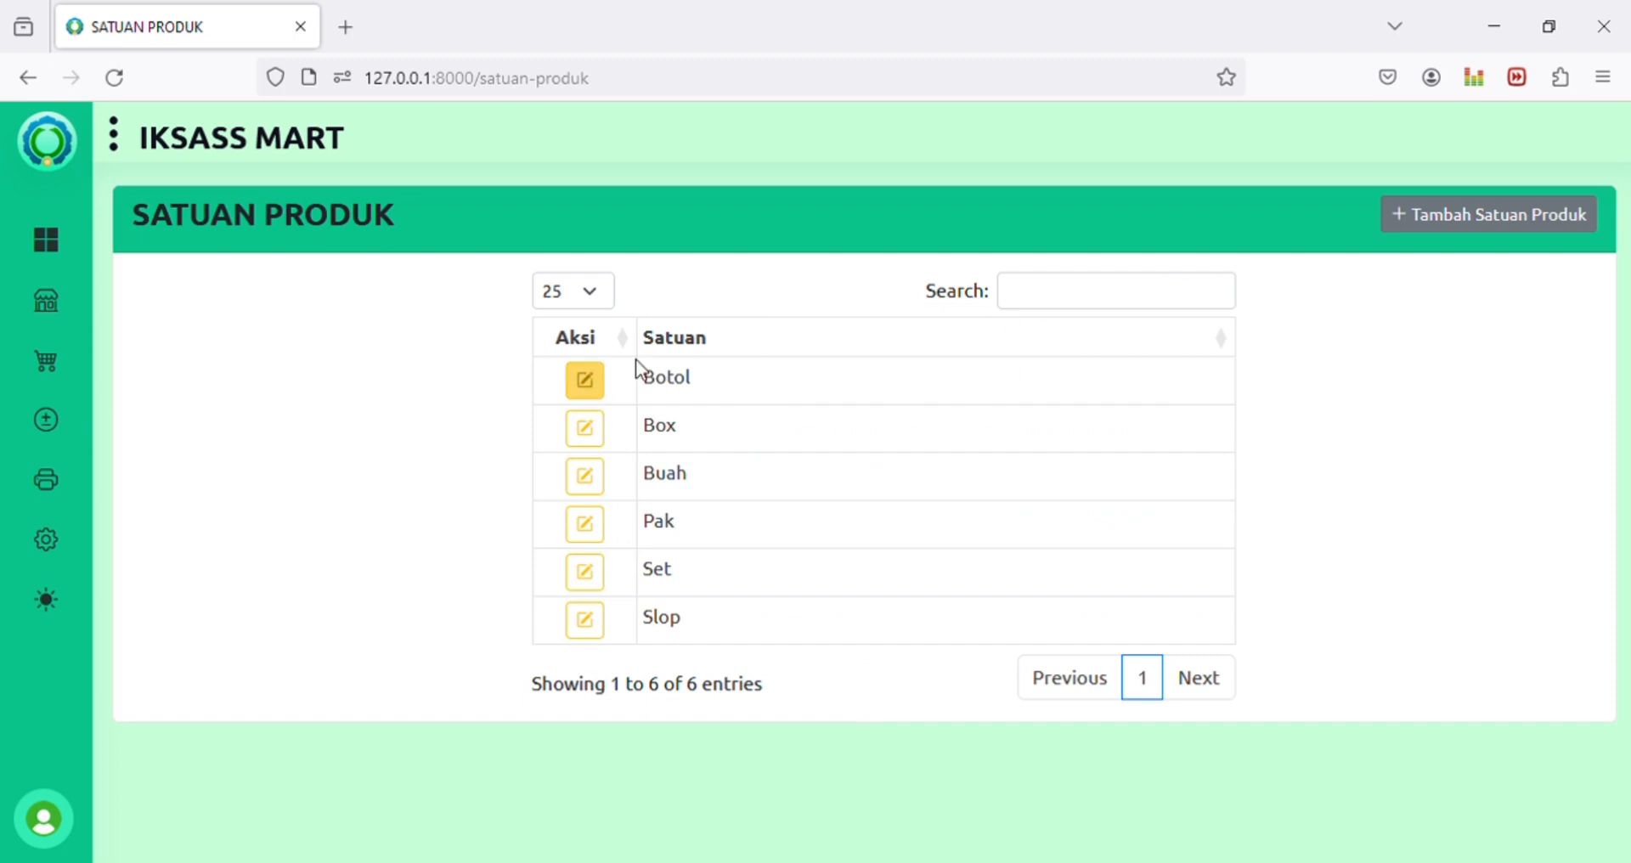
{"action": "left_click_drag", "start_coordinate": [656, 381], "coordinate": [701, 384]}
{"action": "left_click", "coordinate": [705, 393]}
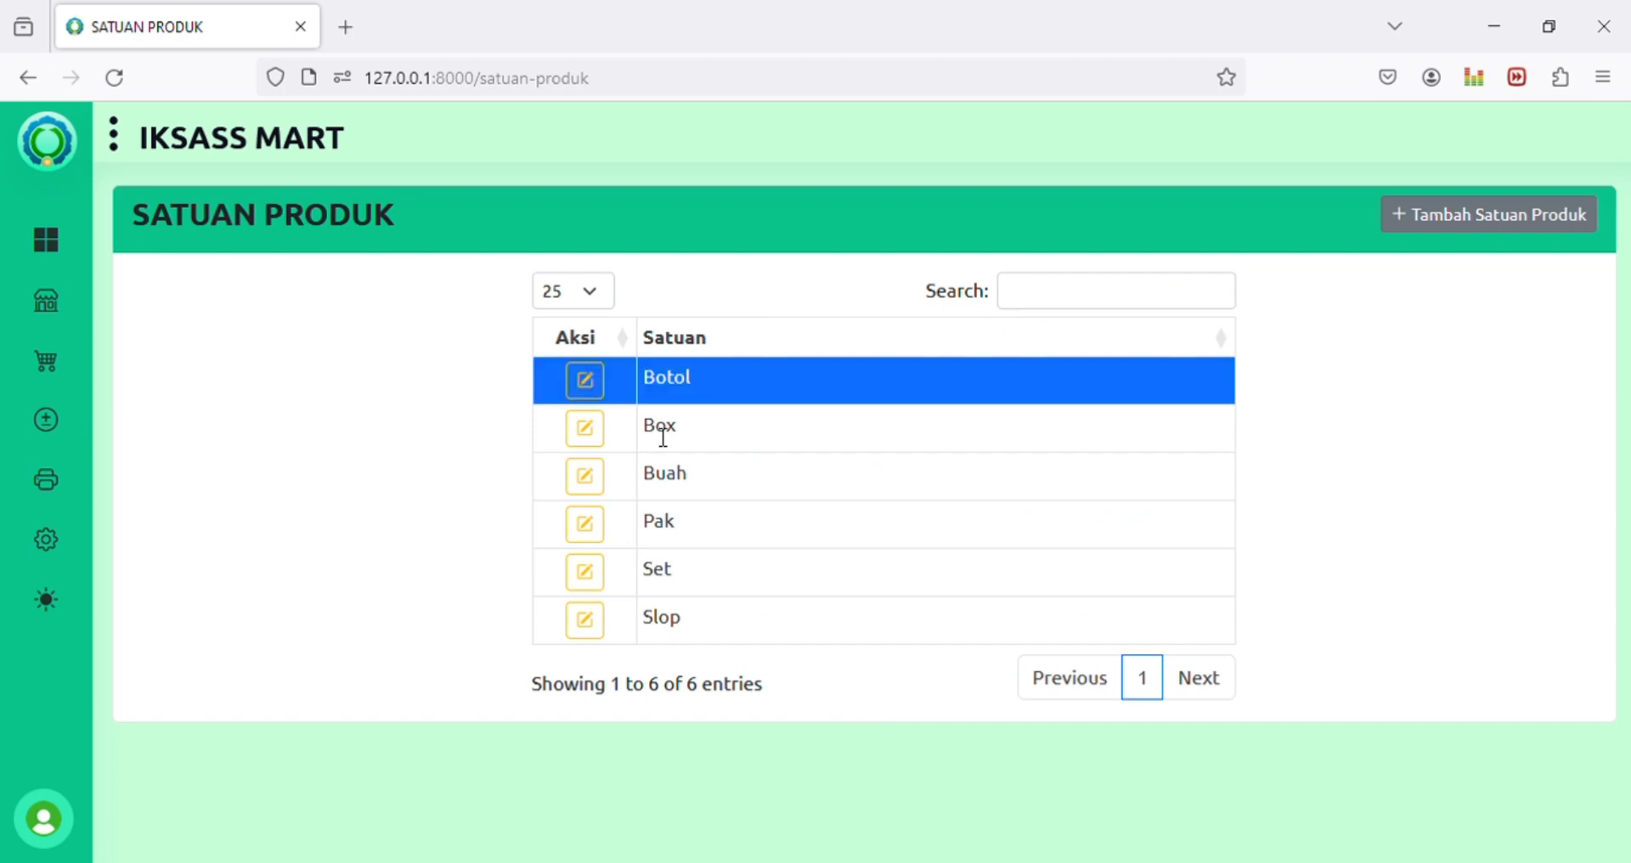
{"action": "left_click", "coordinate": [663, 439]}
{"action": "left_click", "coordinate": [666, 481]}
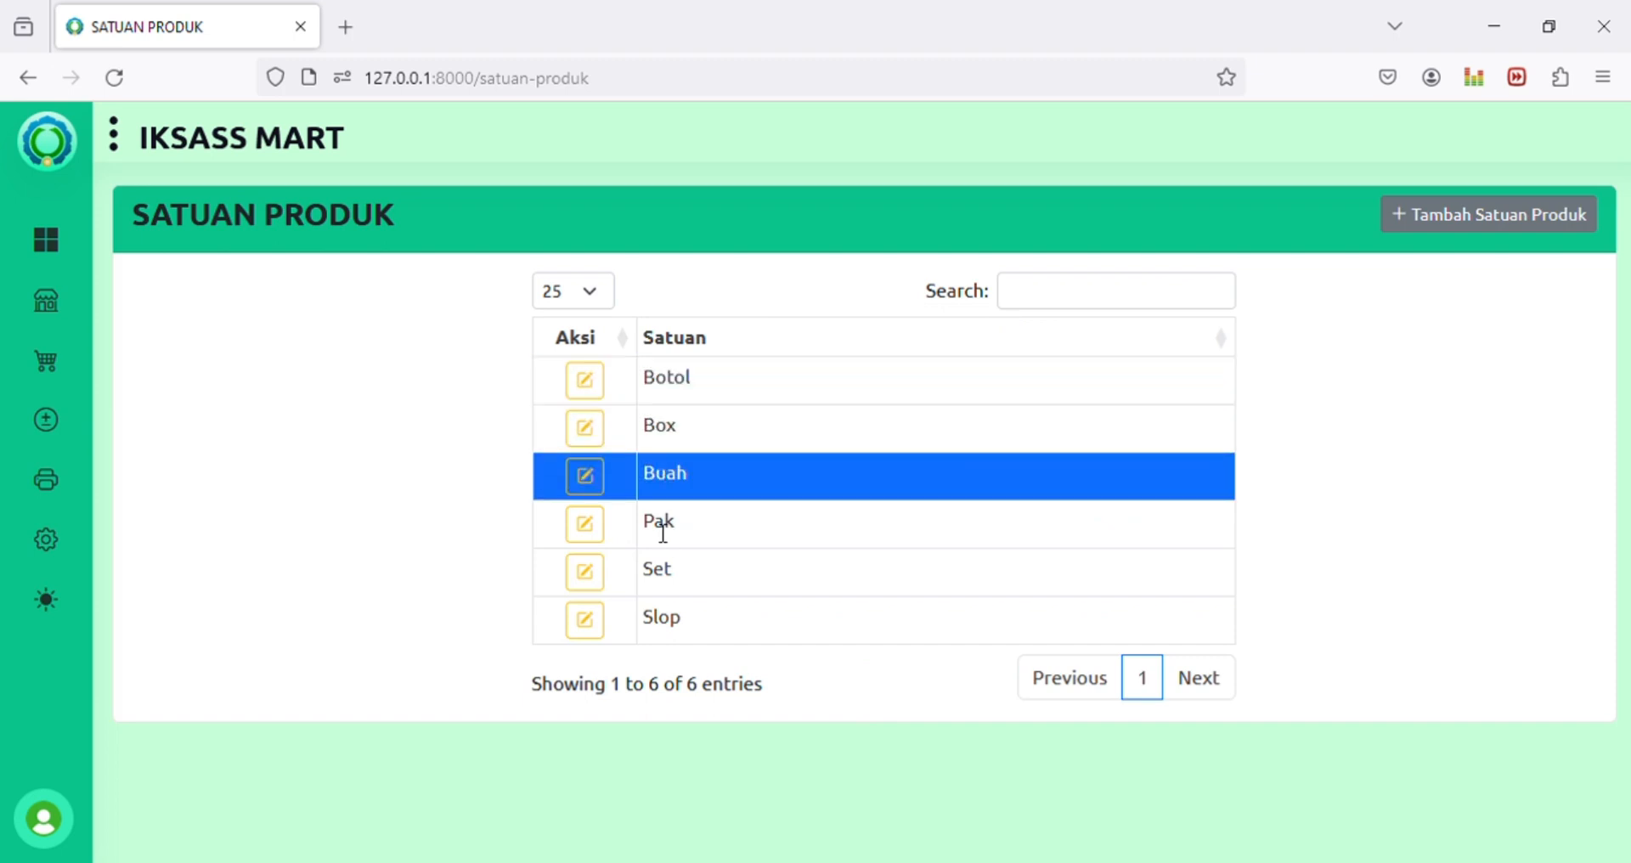
{"action": "left_click", "coordinate": [664, 531]}
{"action": "left_click", "coordinate": [671, 581]}
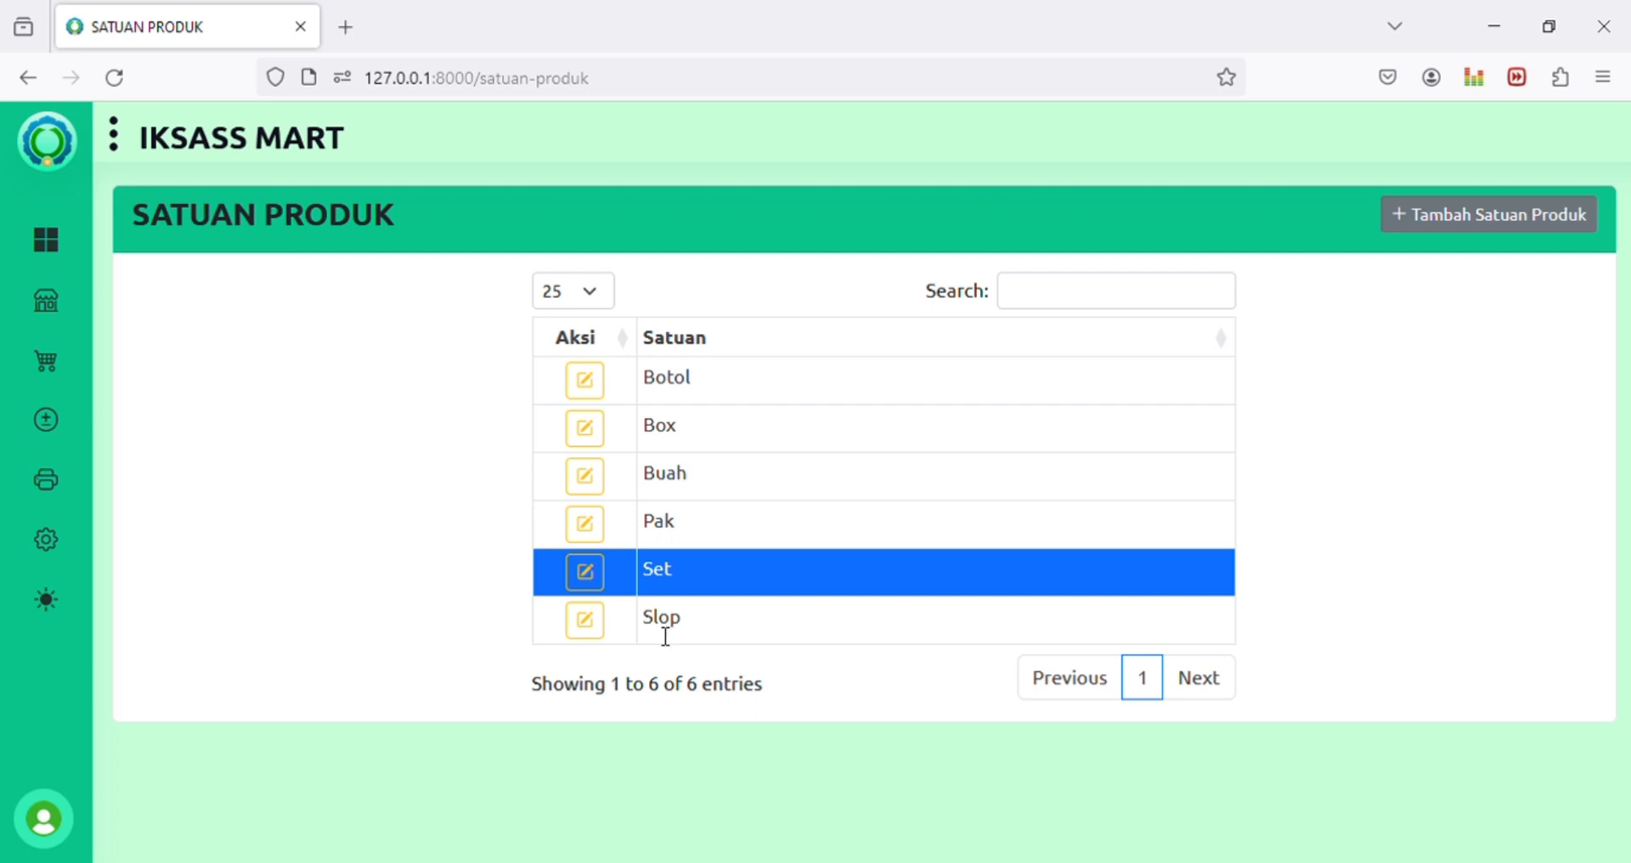
{"action": "left_click", "coordinate": [685, 436]}
{"action": "left_click", "coordinate": [661, 543]}
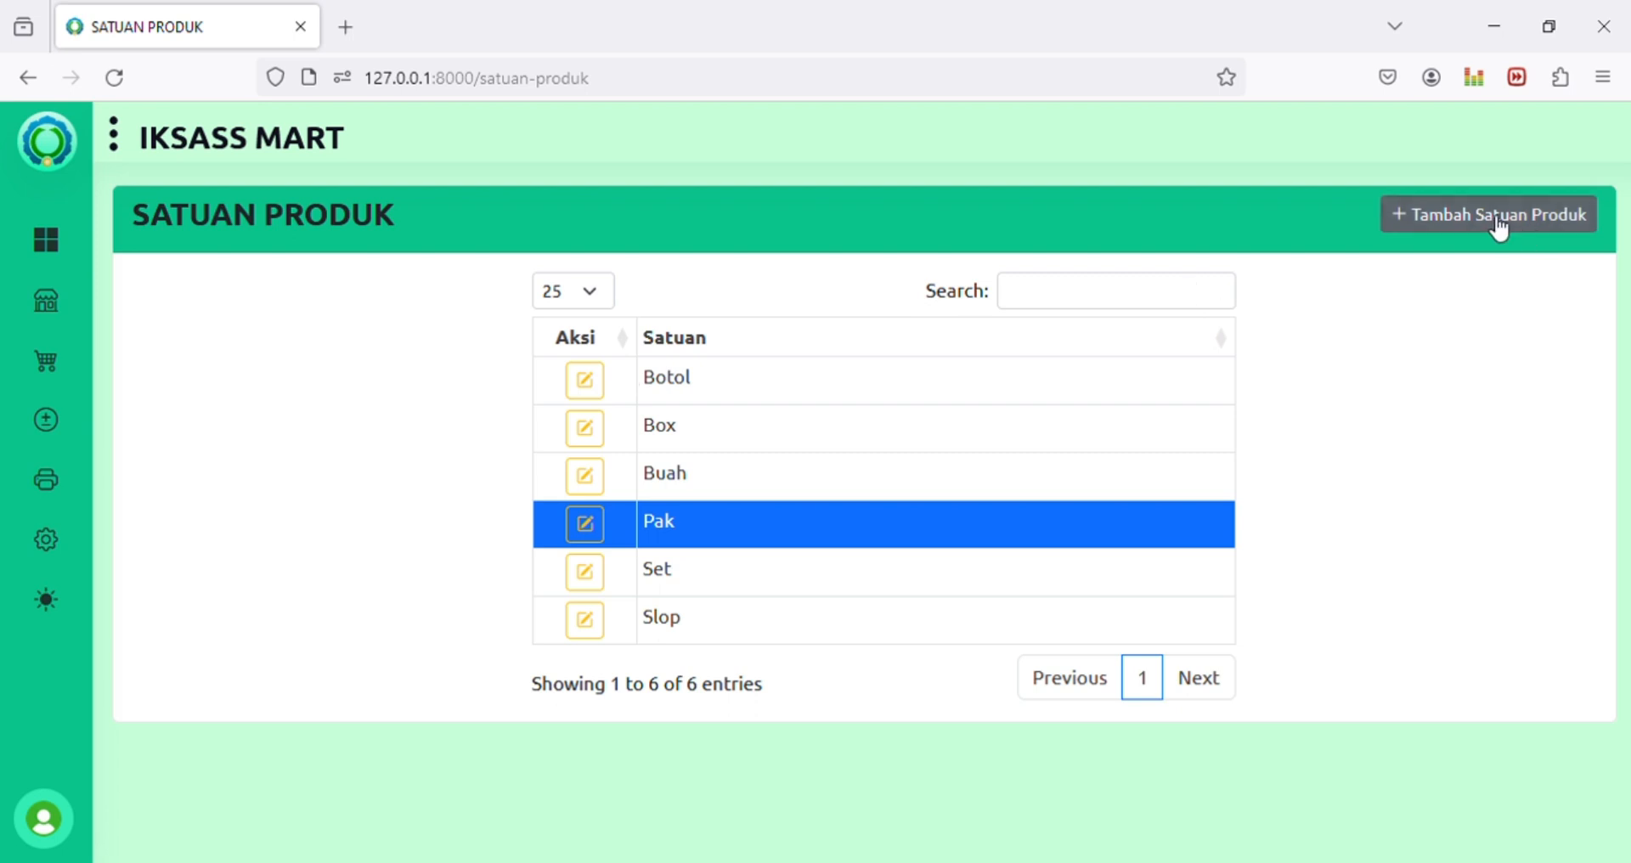
{"action": "left_click", "coordinate": [582, 380]}
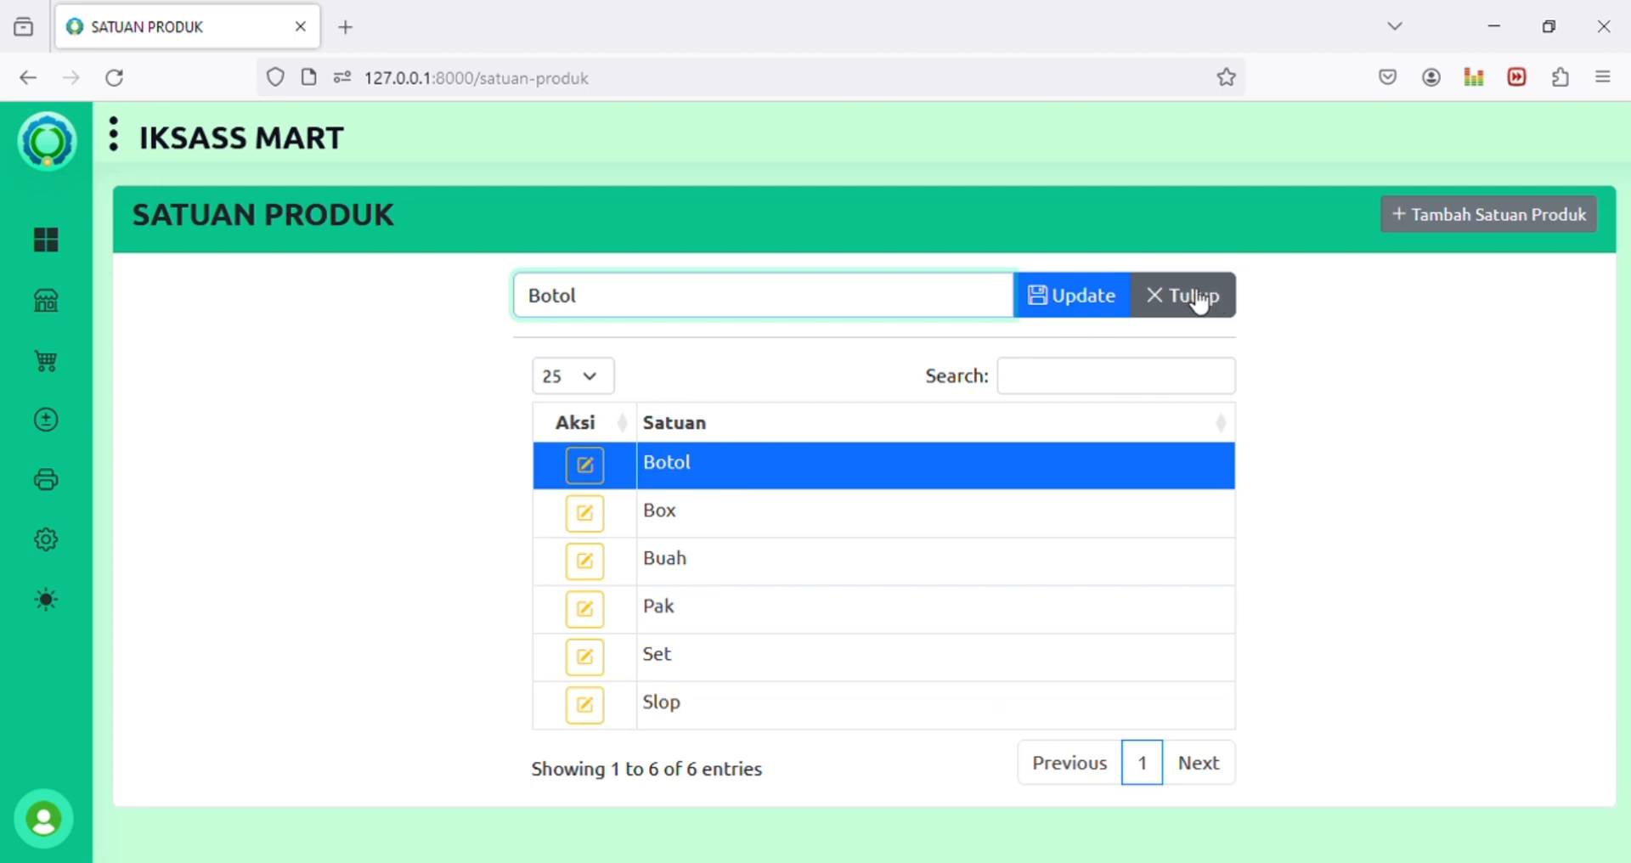
{"action": "left_click", "coordinate": [1201, 297]}
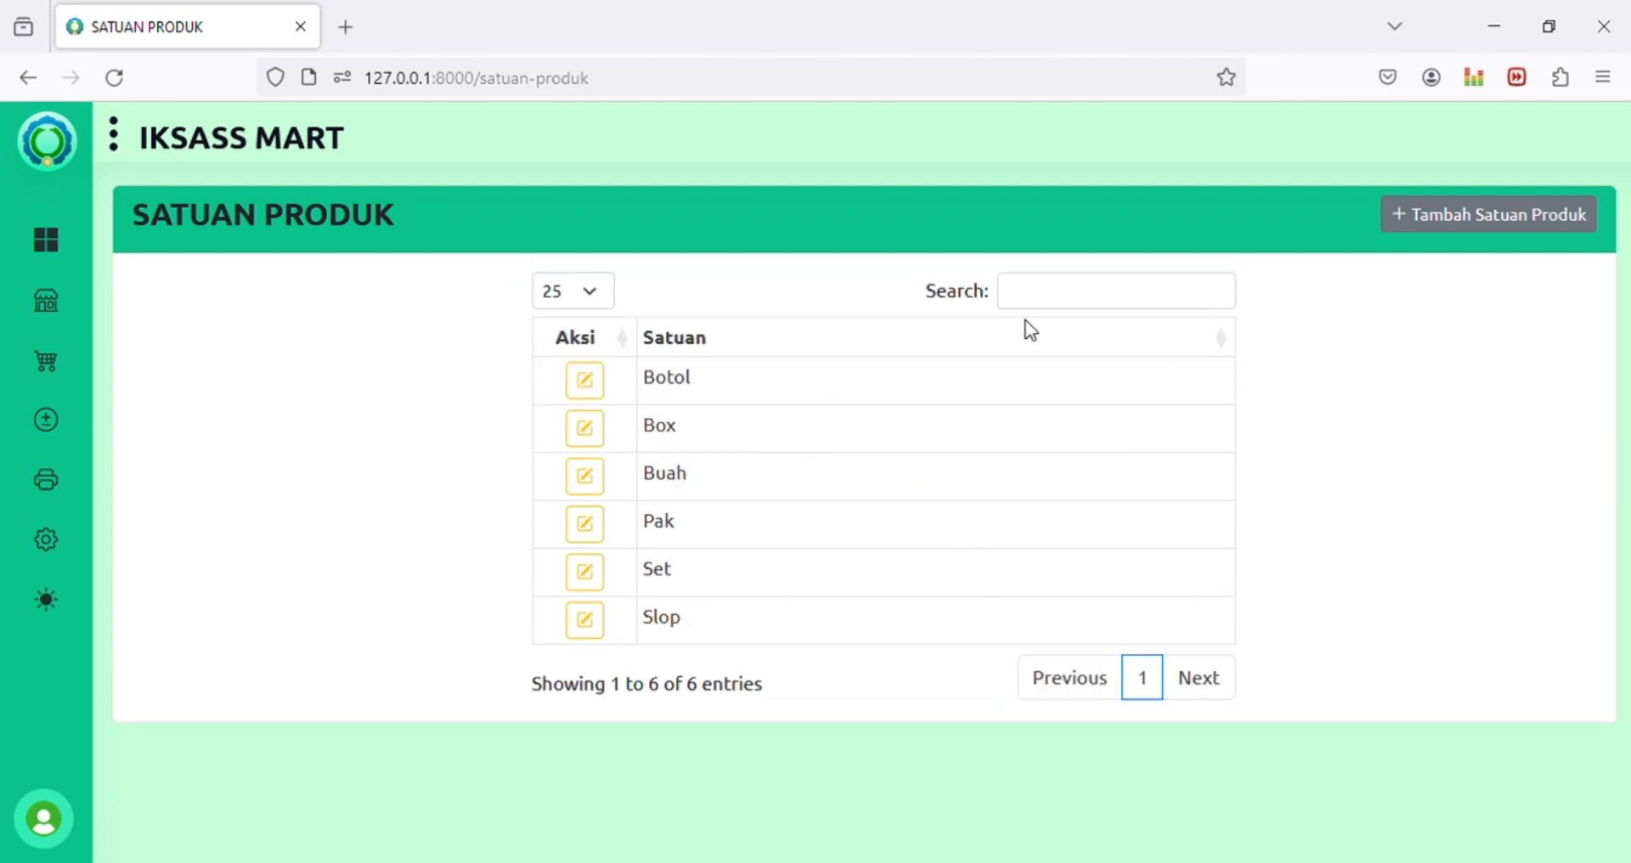
{"action": "mouse_move", "coordinate": [59, 289]}
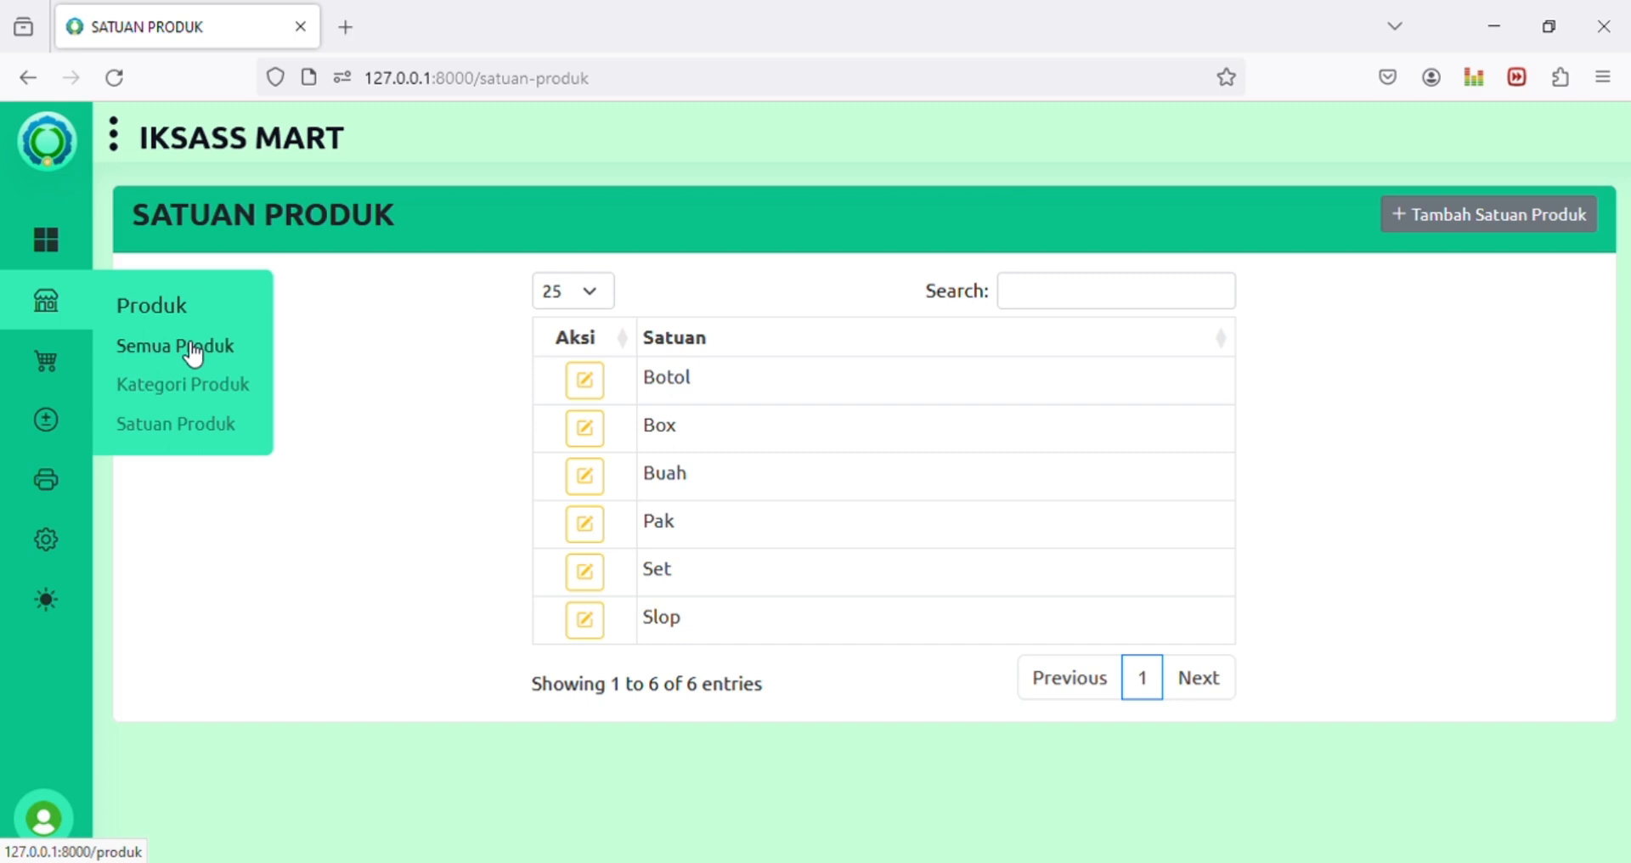
Step: Open Semua Produk and view BK SIDU 58's edit form, returning without saving
{"action": "left_click", "coordinate": [192, 348]}
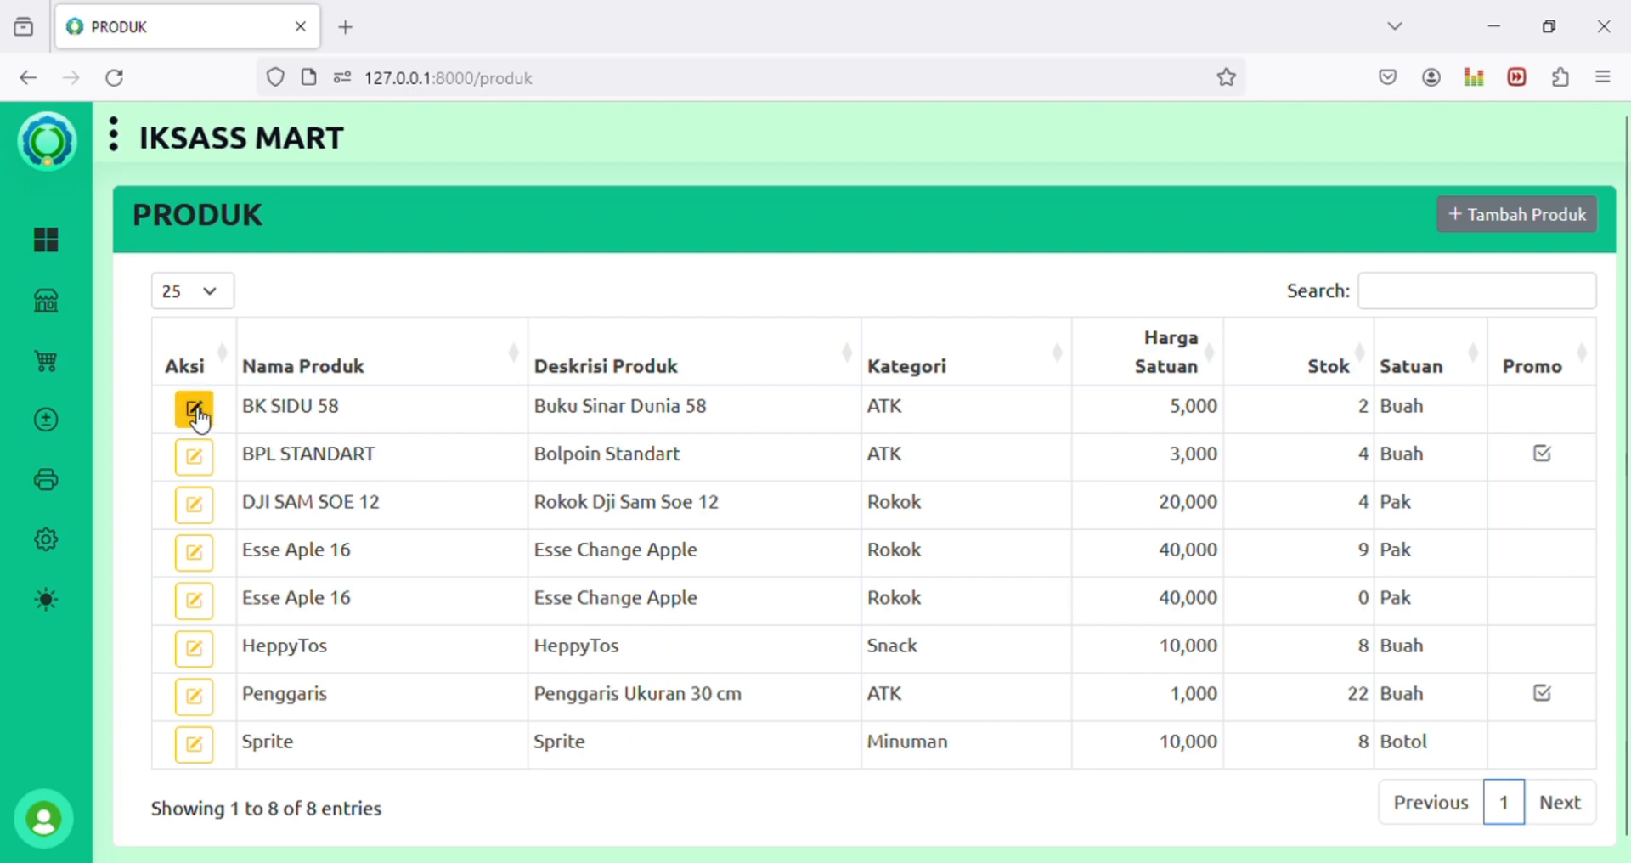
{"action": "left_click", "coordinate": [317, 416]}
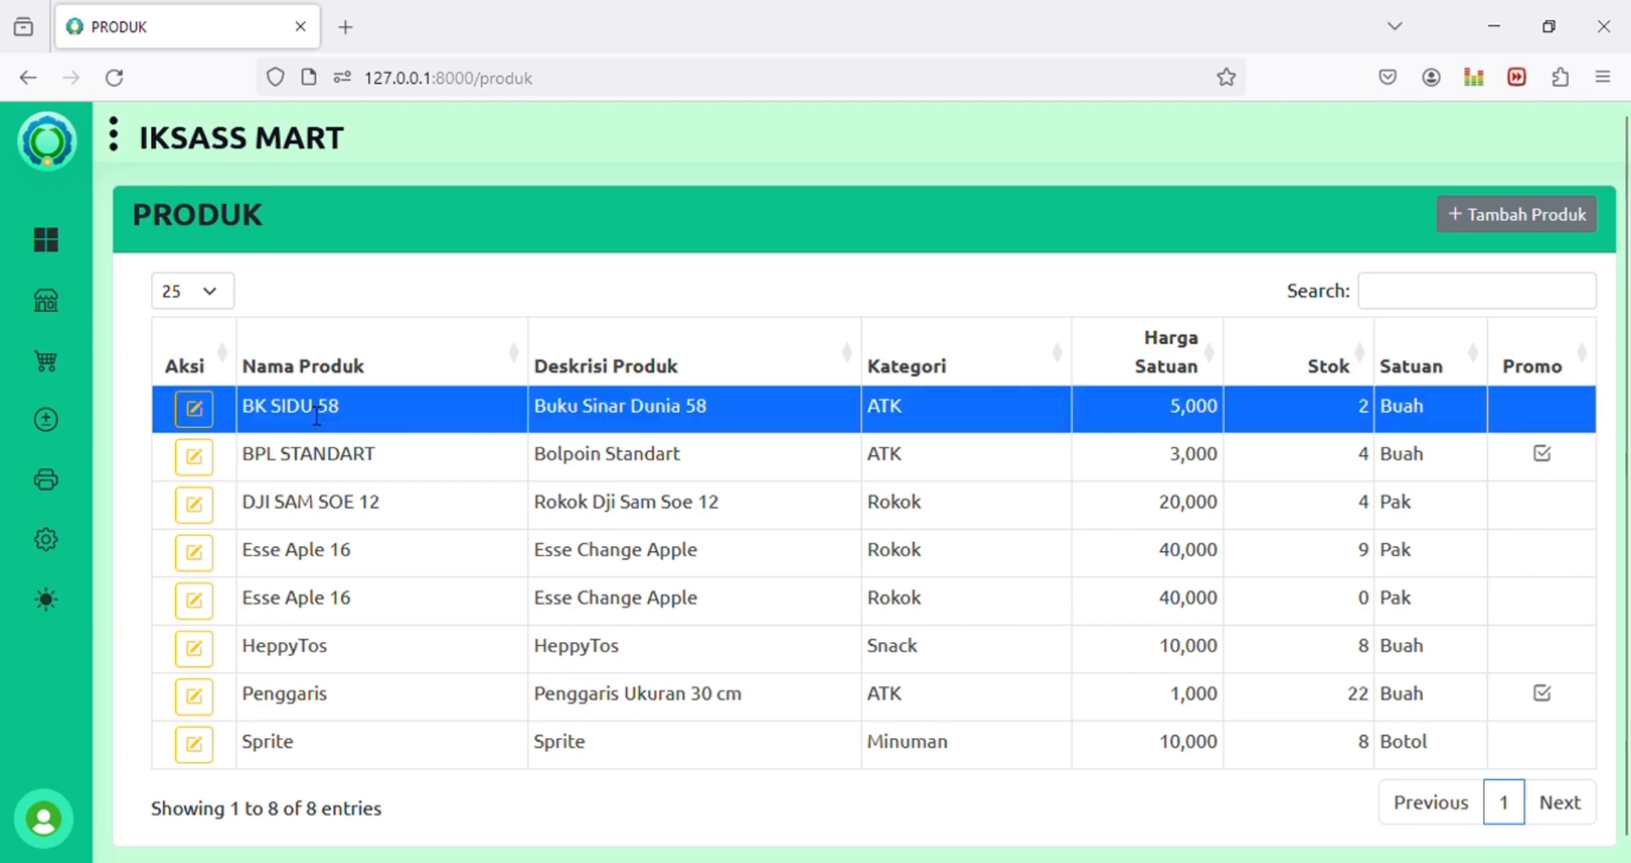
{"action": "double_click", "coordinate": [317, 415]}
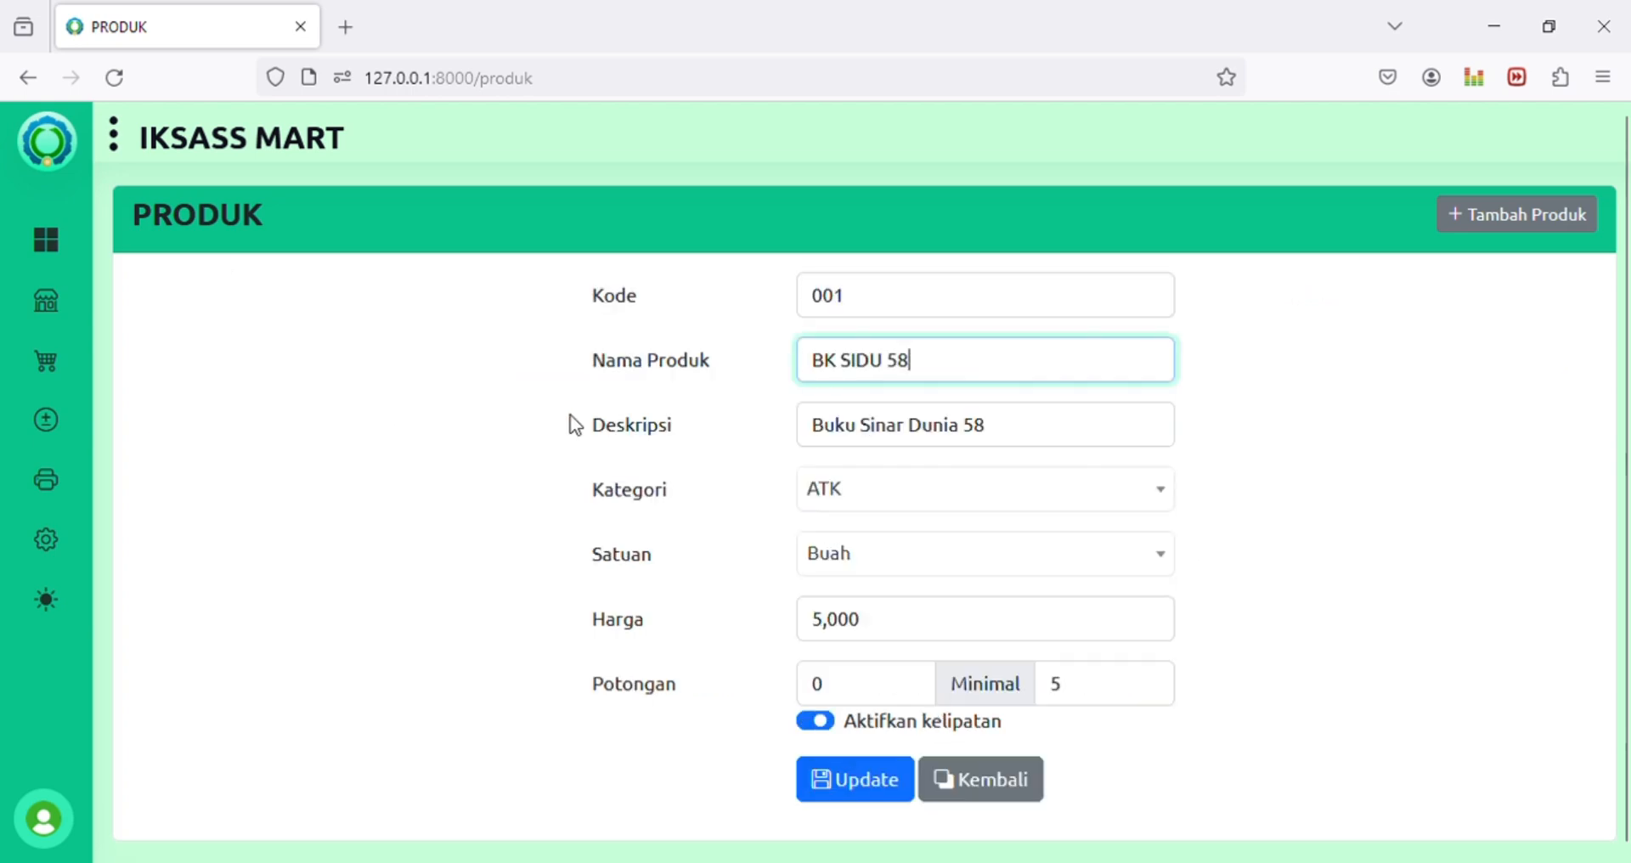
{"action": "left_click", "coordinate": [1027, 811]}
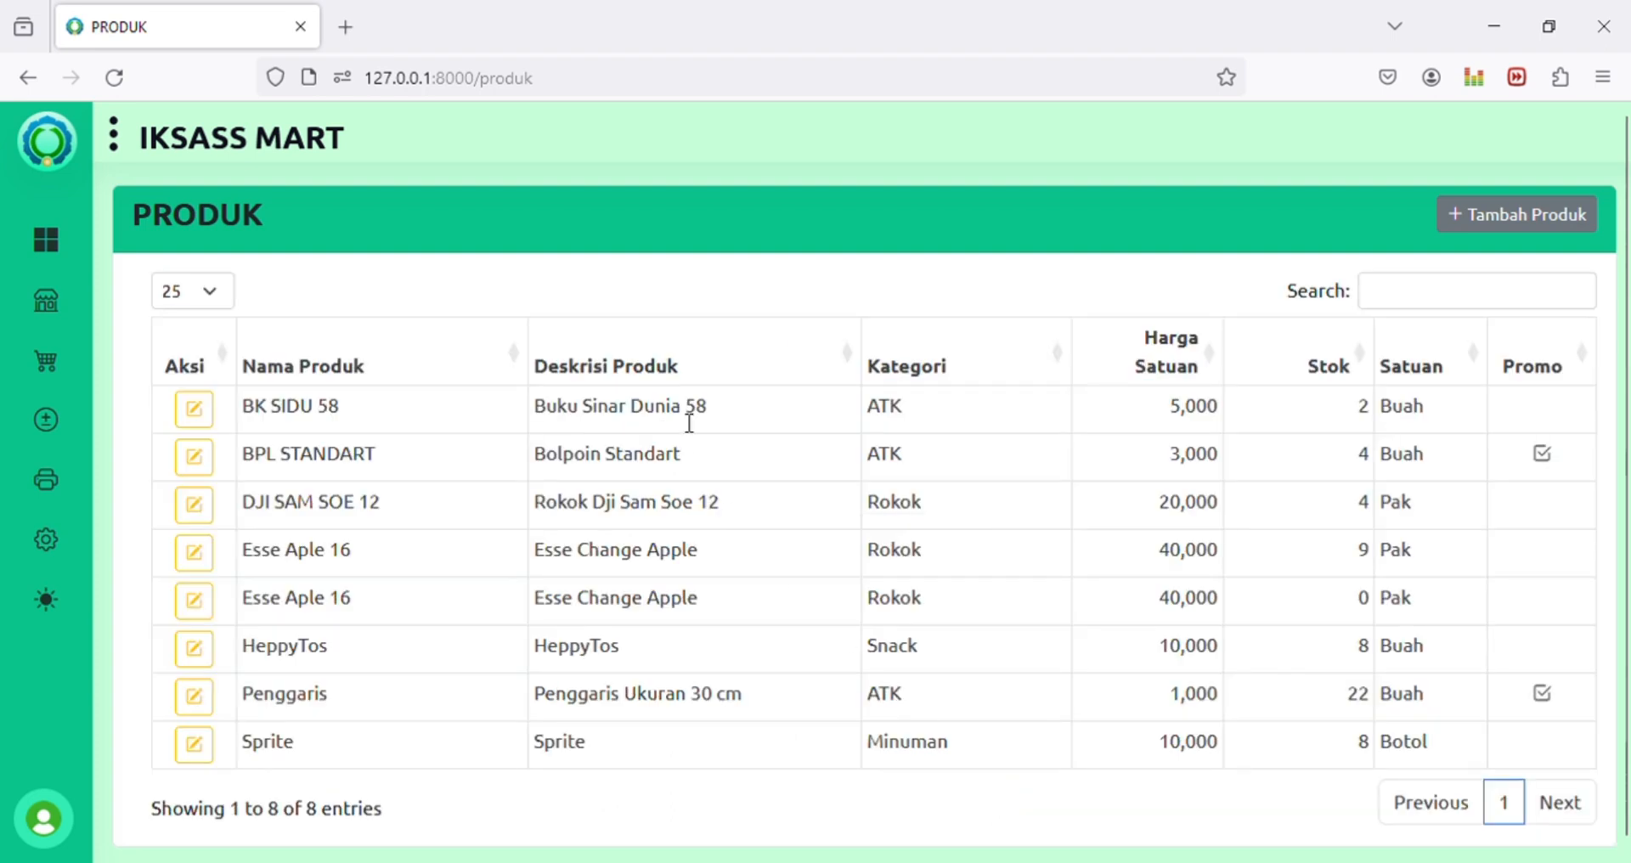
{"action": "left_click", "coordinate": [689, 422]}
{"action": "double_click", "coordinate": [677, 420]}
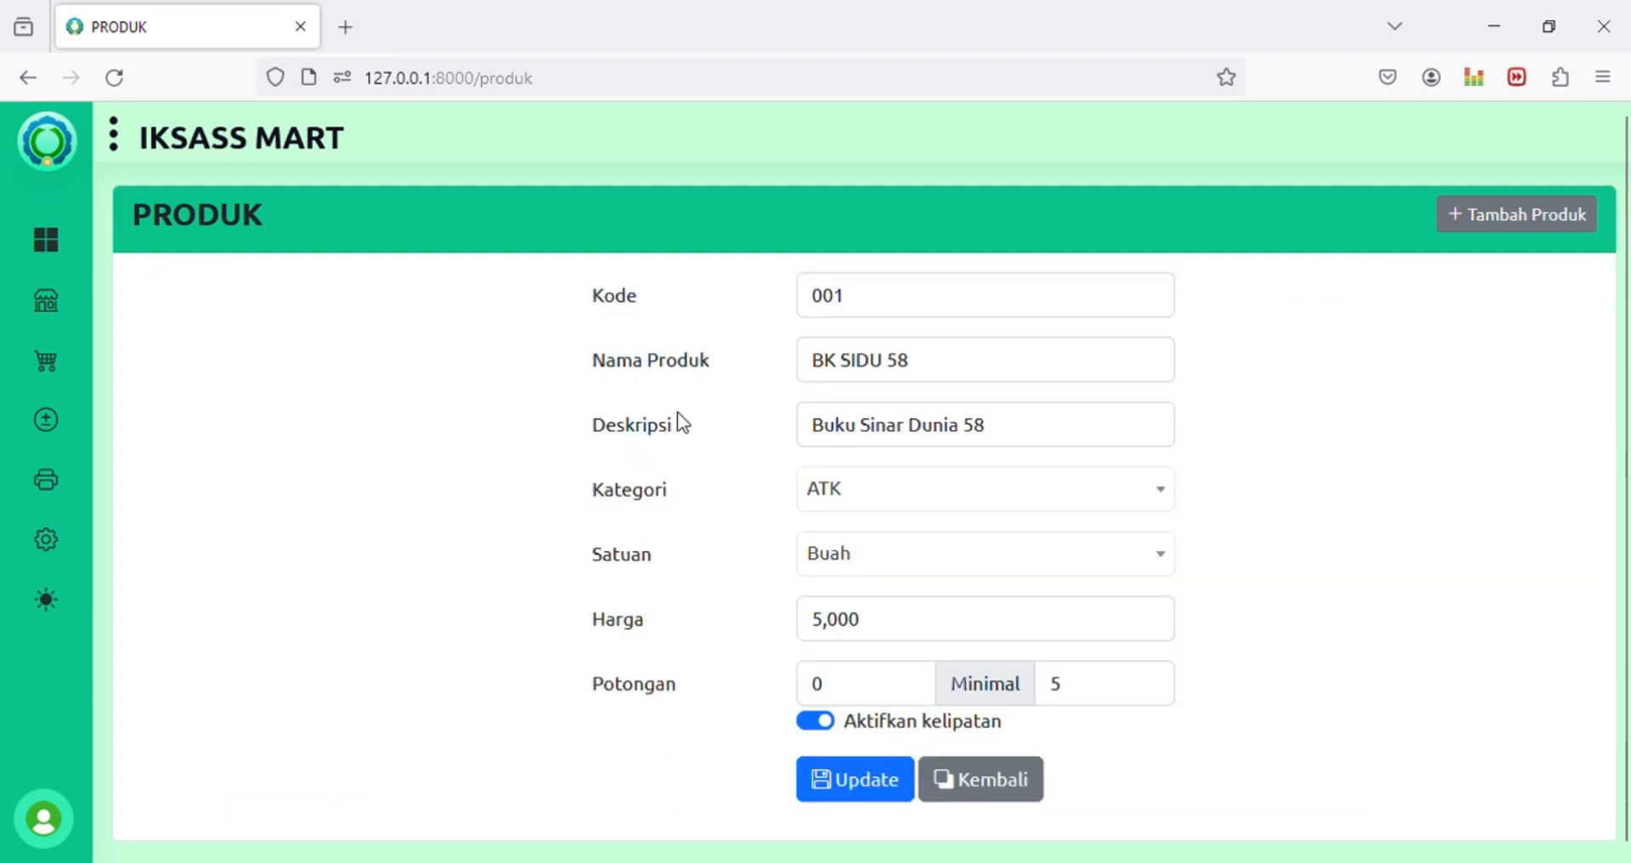
{"action": "left_click", "coordinate": [1028, 780]}
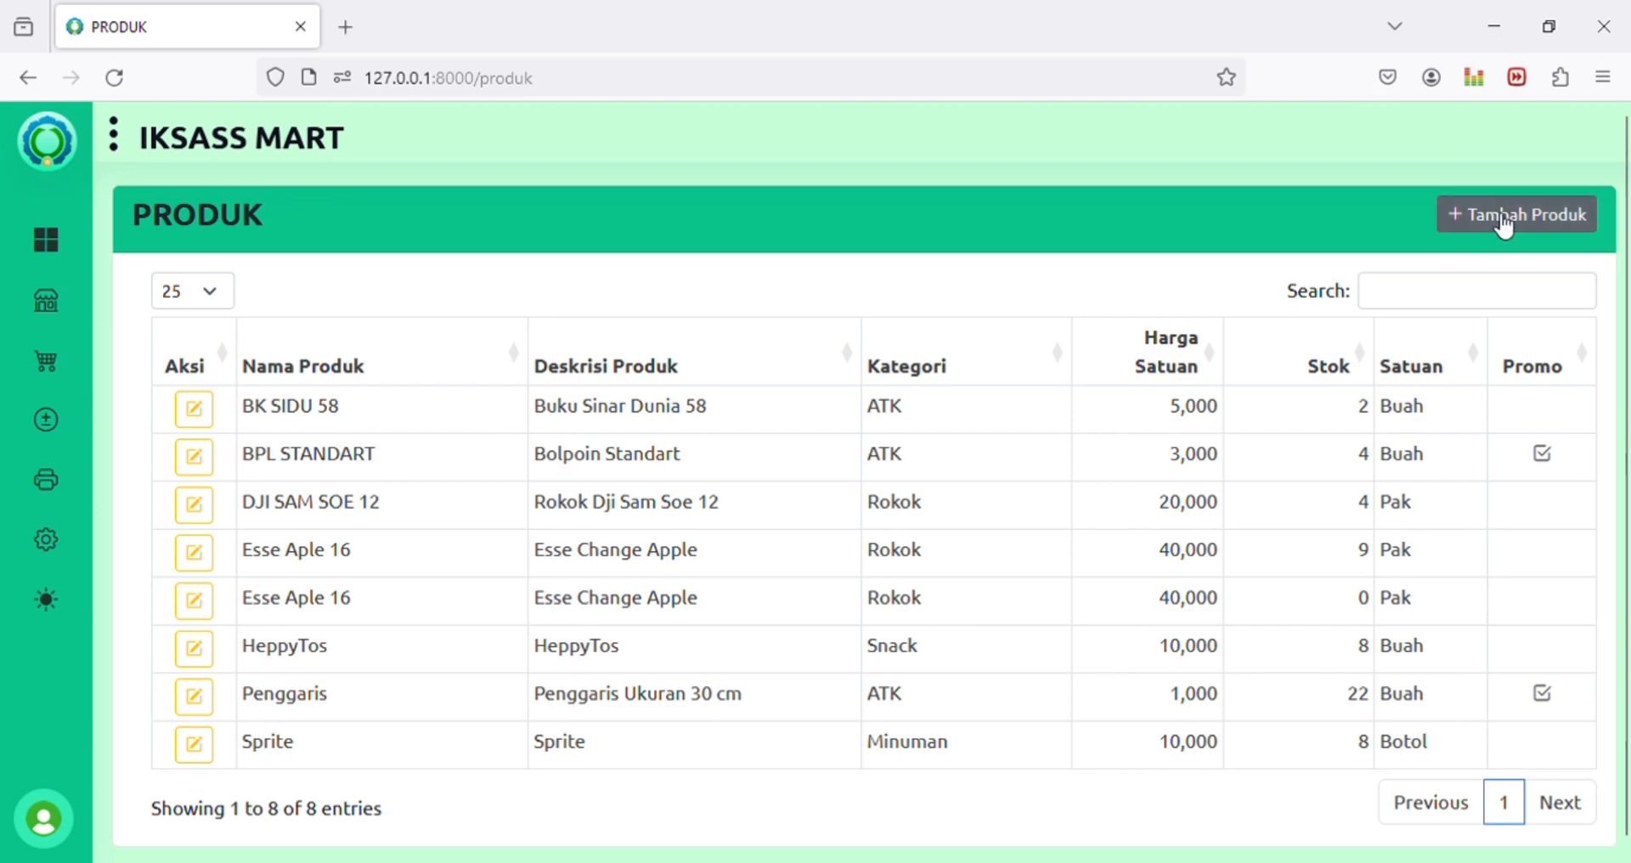
Step: Create product 009 'Seragam Pramuka' with description 'Seragam Pramuka Ukuran Anak Kelas 1'
{"action": "left_click", "coordinate": [1504, 222]}
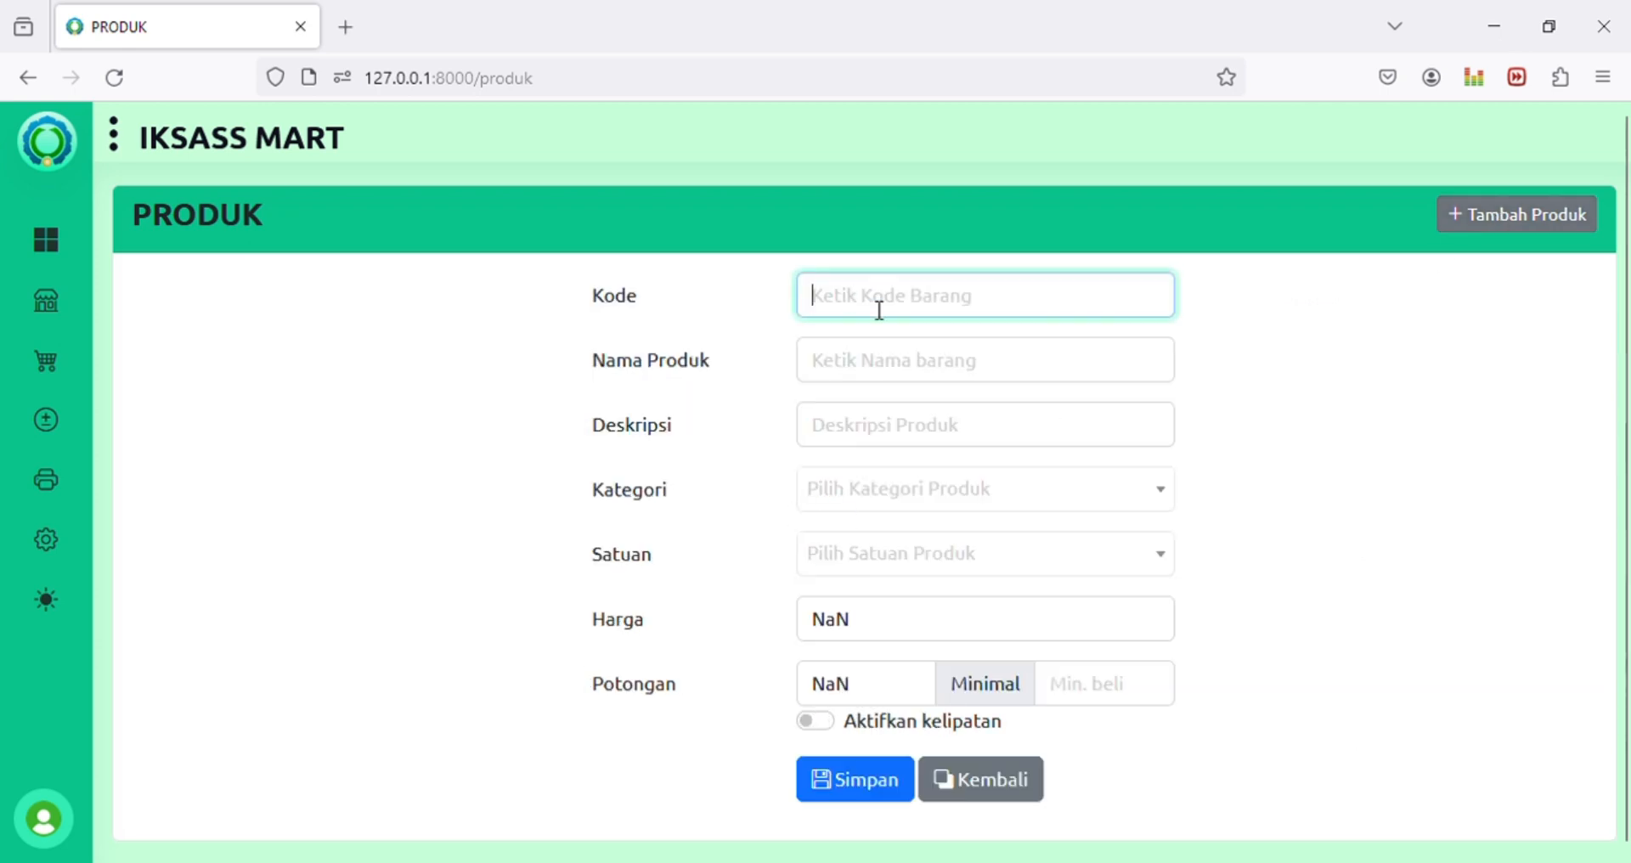
{"action": "type", "text": "009"}
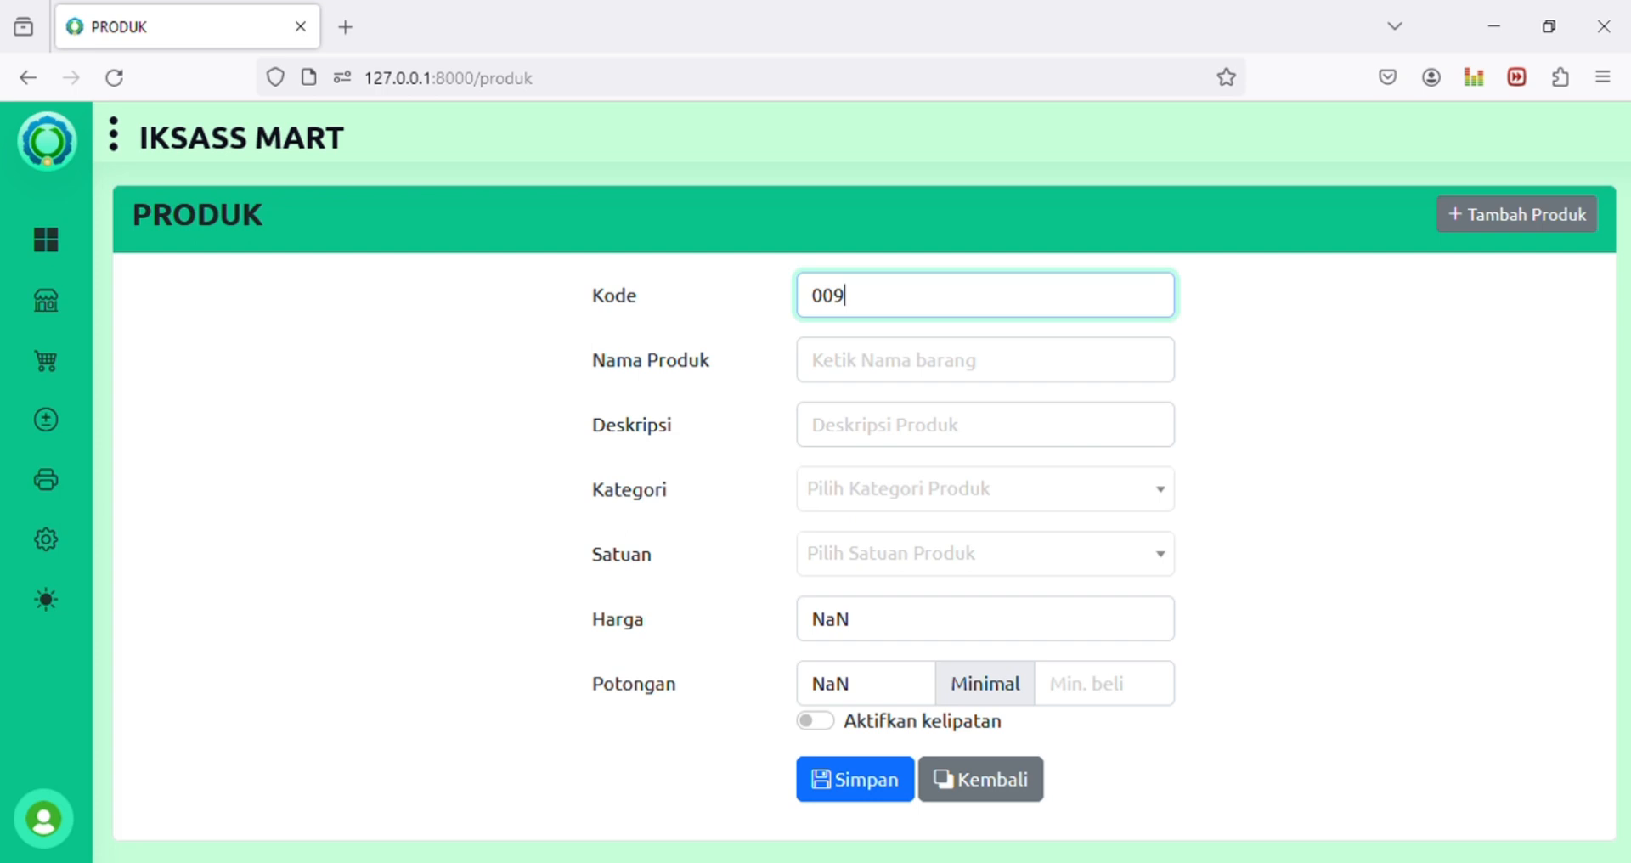
{"action": "left_click", "coordinate": [985, 361]}
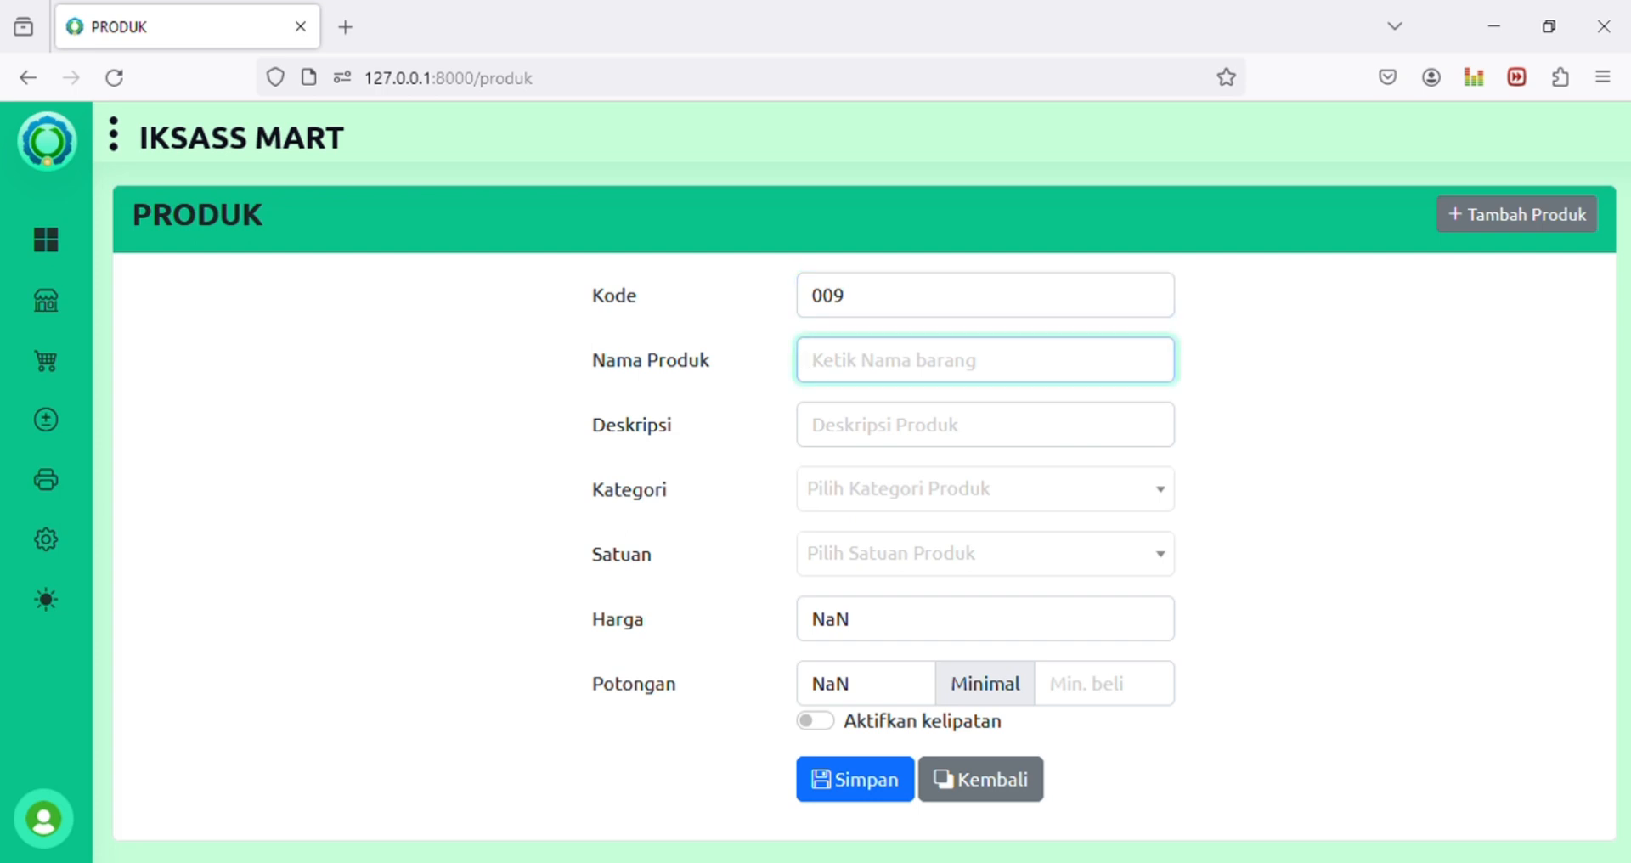
{"action": "type", "text": "Serag"}
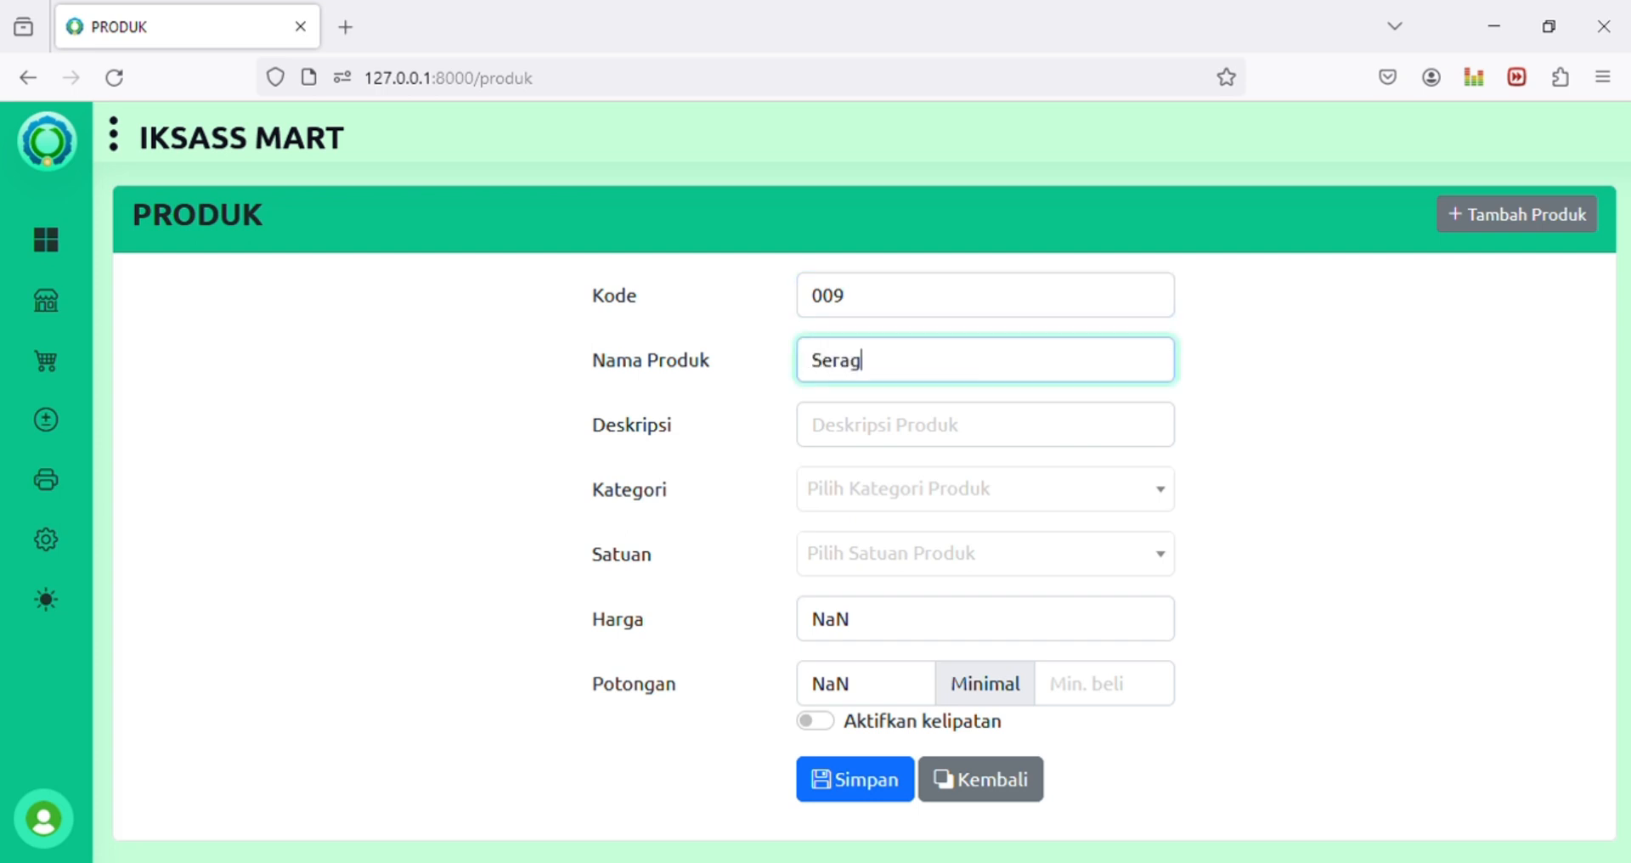
{"action": "type", "text": "am Pramuka"}
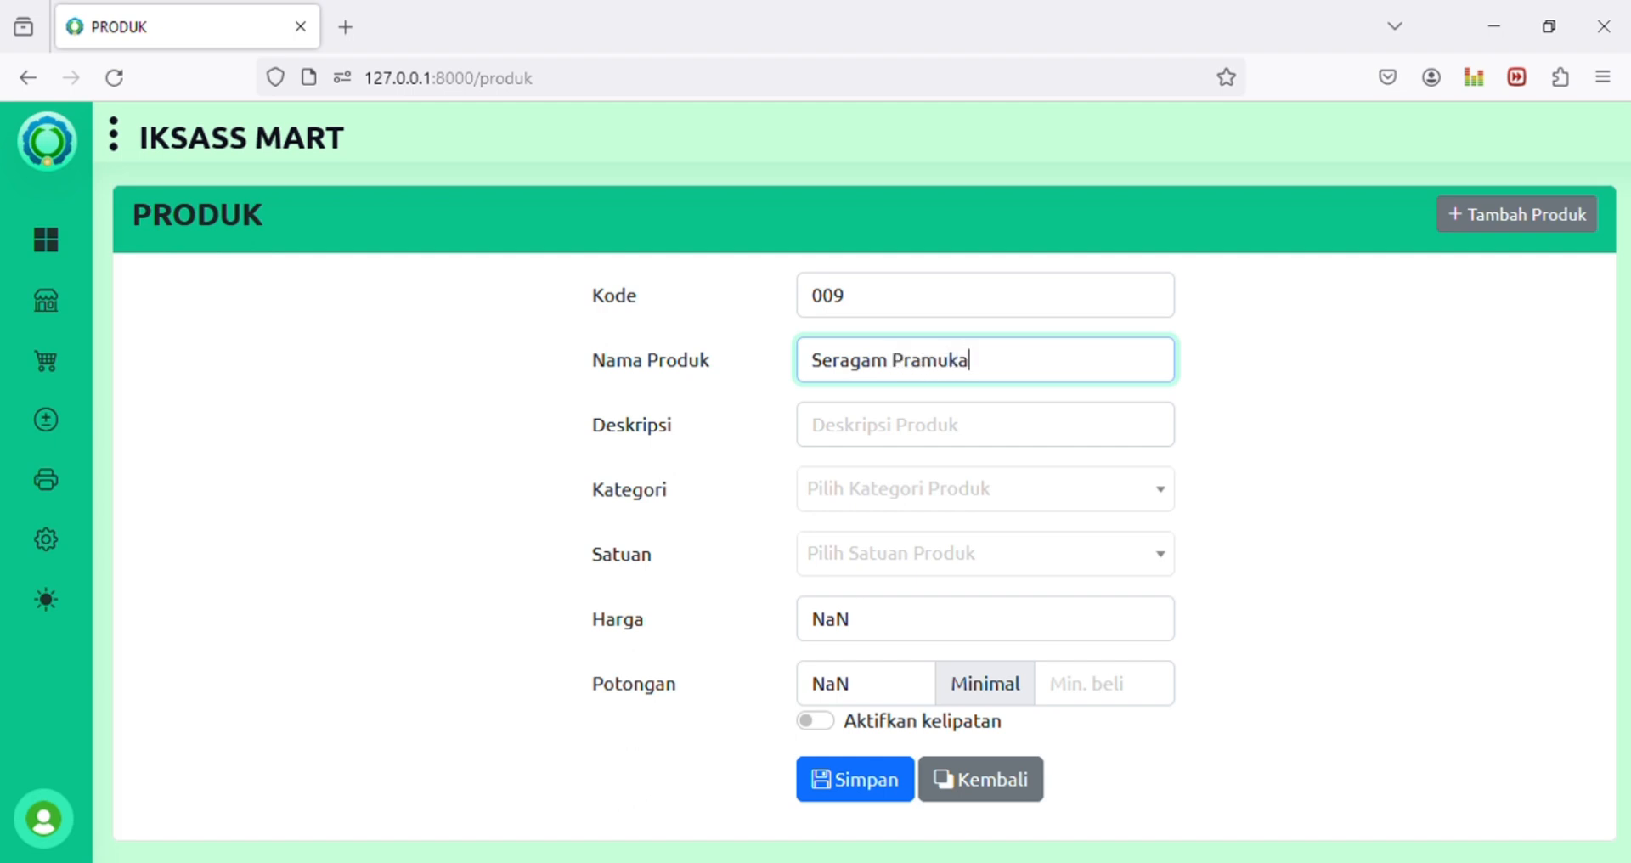
{"action": "left_click", "coordinate": [985, 425]}
{"action": "type", "text": "Se"}
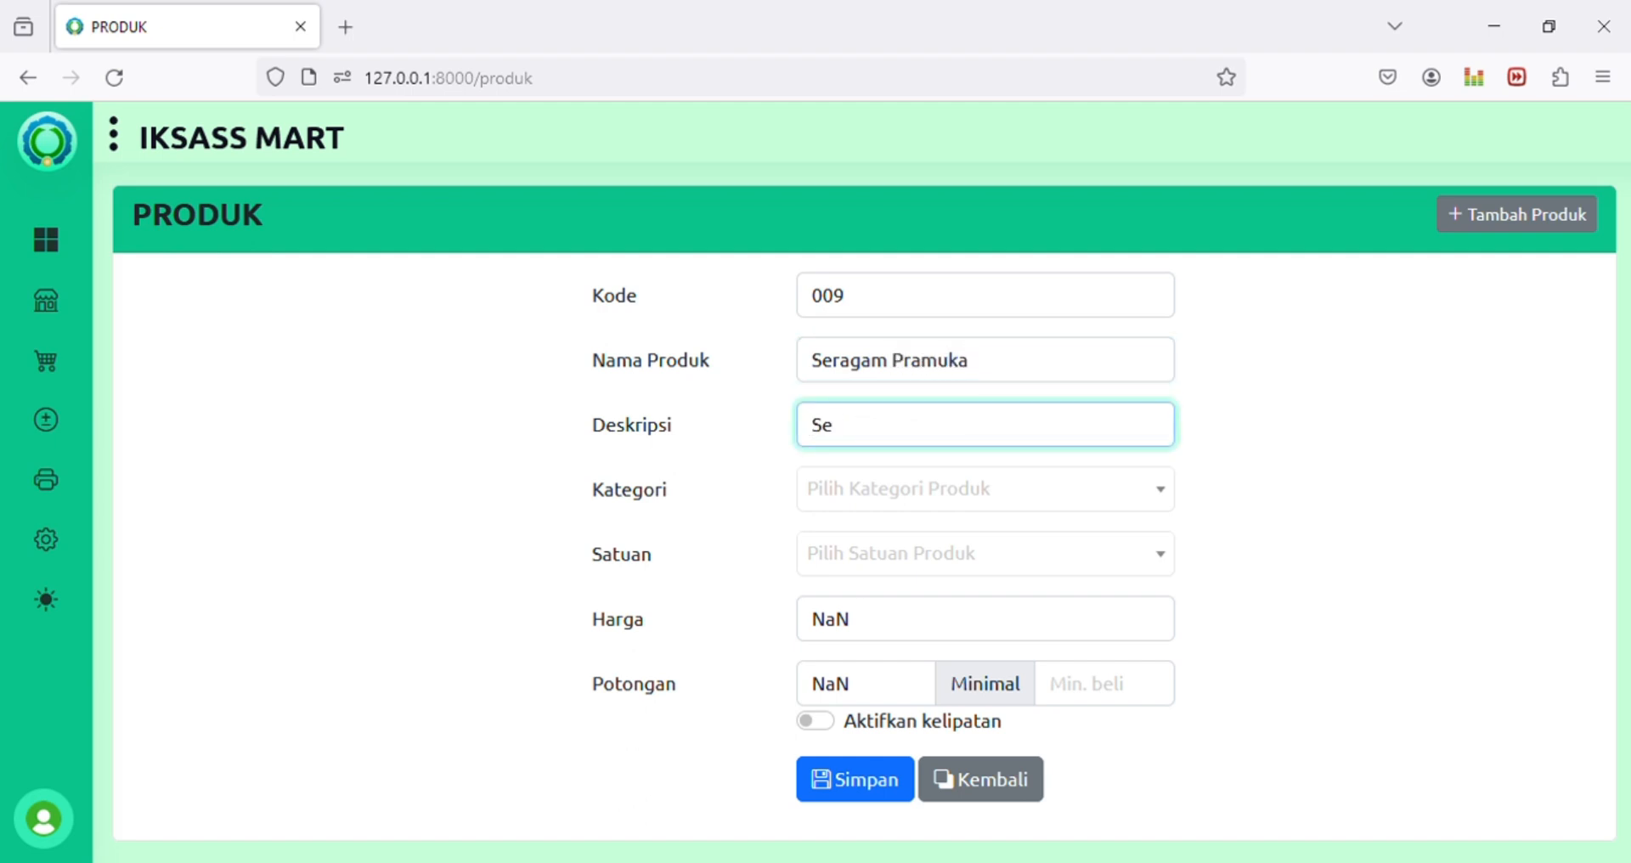
{"action": "type", "text": "rag"}
{"action": "type", "text": "amPramuka"}
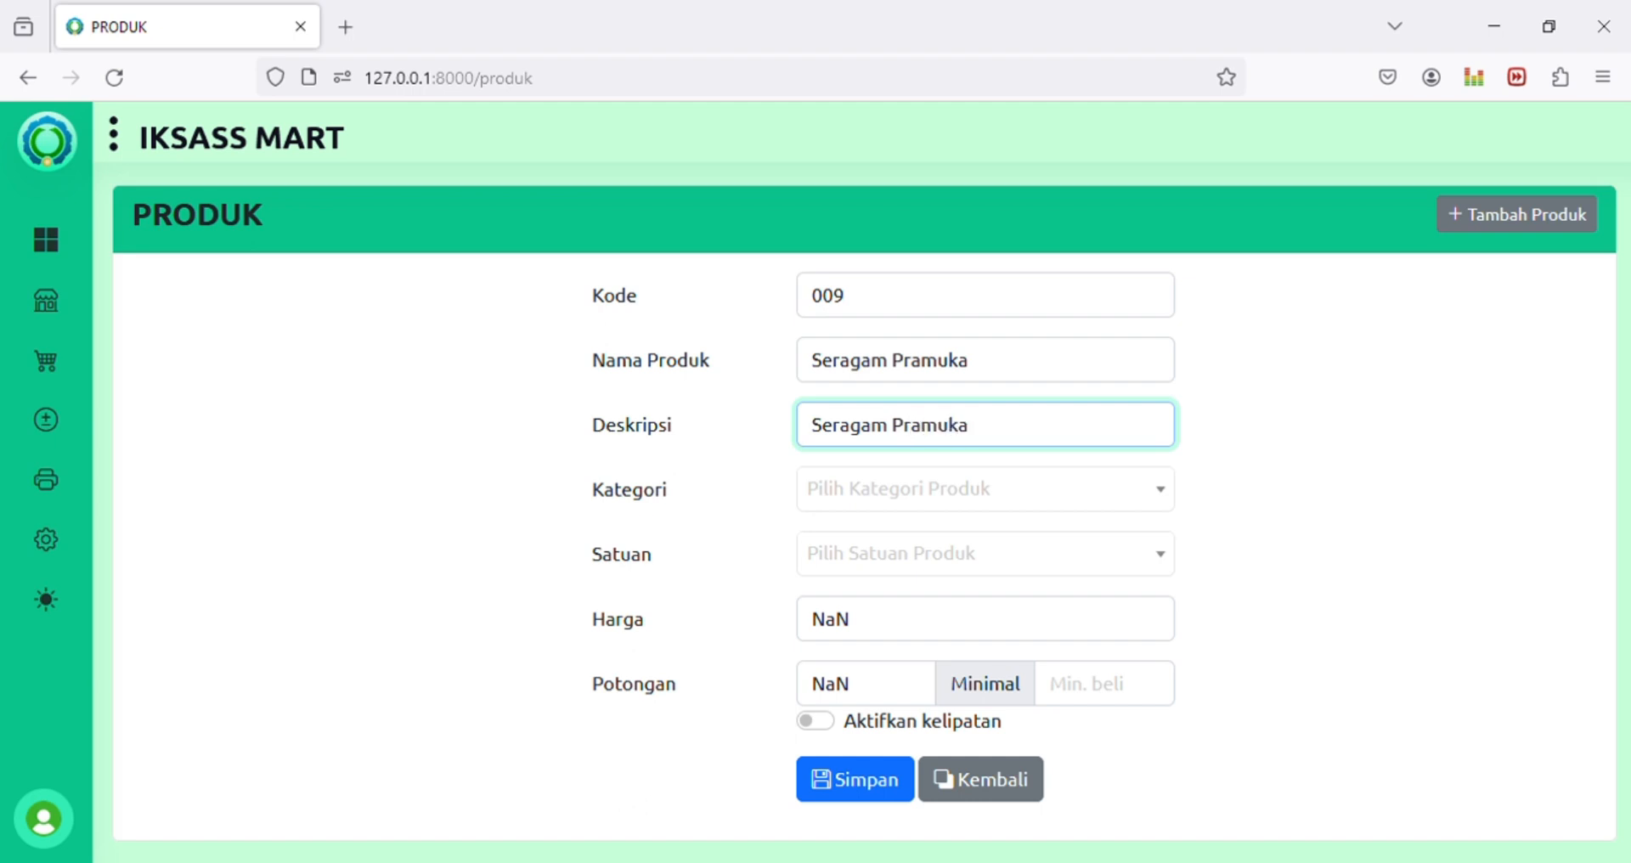
{"action": "type", "text": " Ukuran Anaka"}
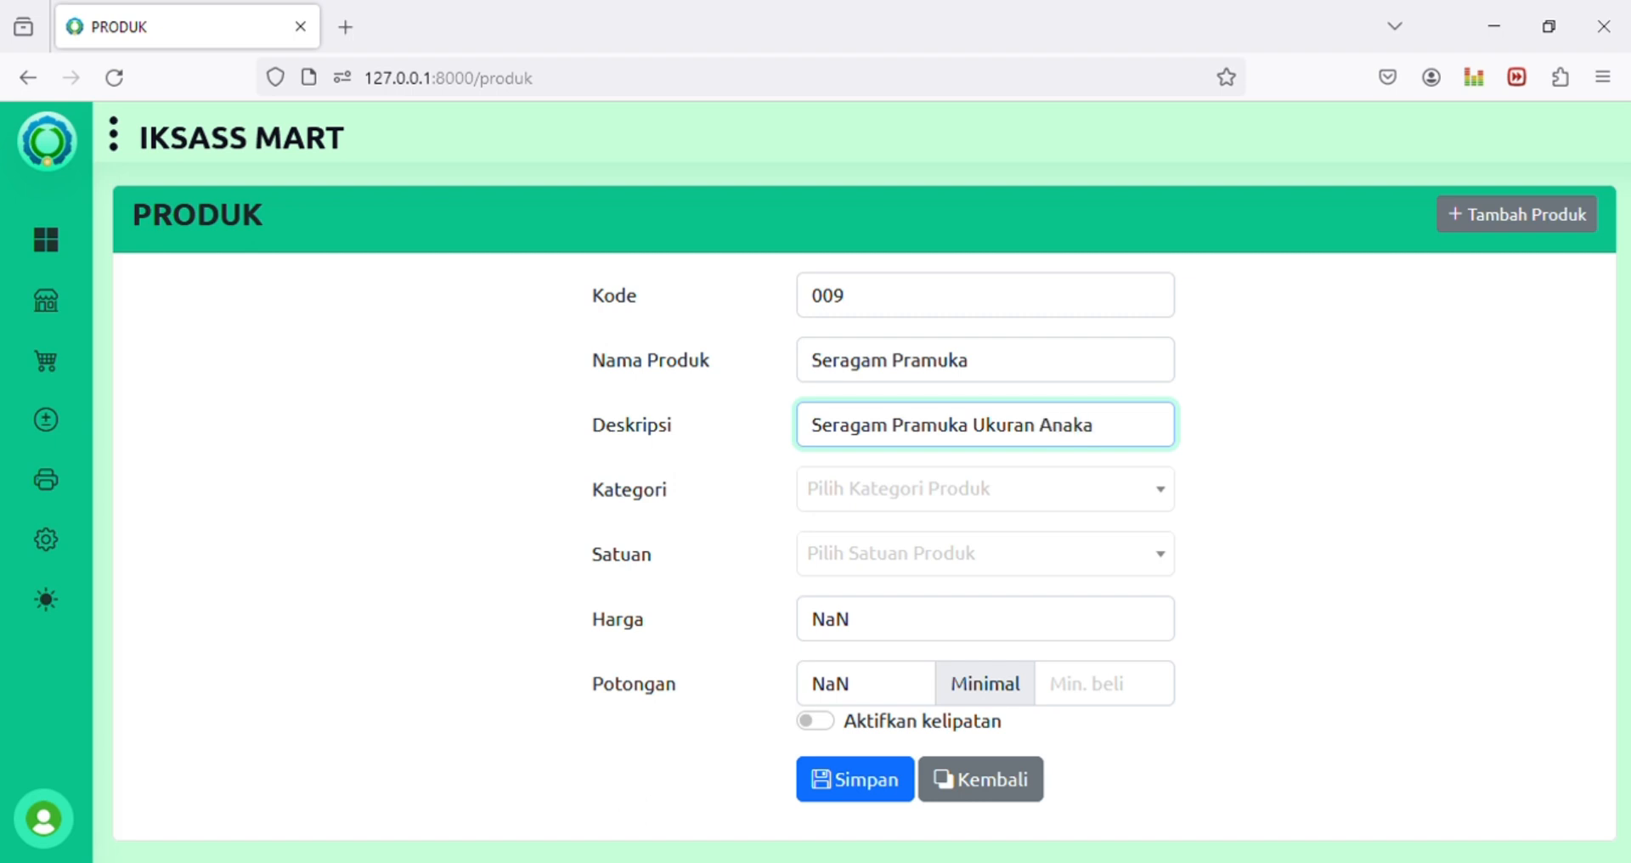
{"action": "key", "text": "BackSpace"}
{"action": "key", "text": "BackSpace"}
{"action": "type", "text": "Kelas 1"}
Step: Set the product's category to Seragam Sekolah and its unit to Set
{"action": "left_click", "coordinate": [1076, 489]}
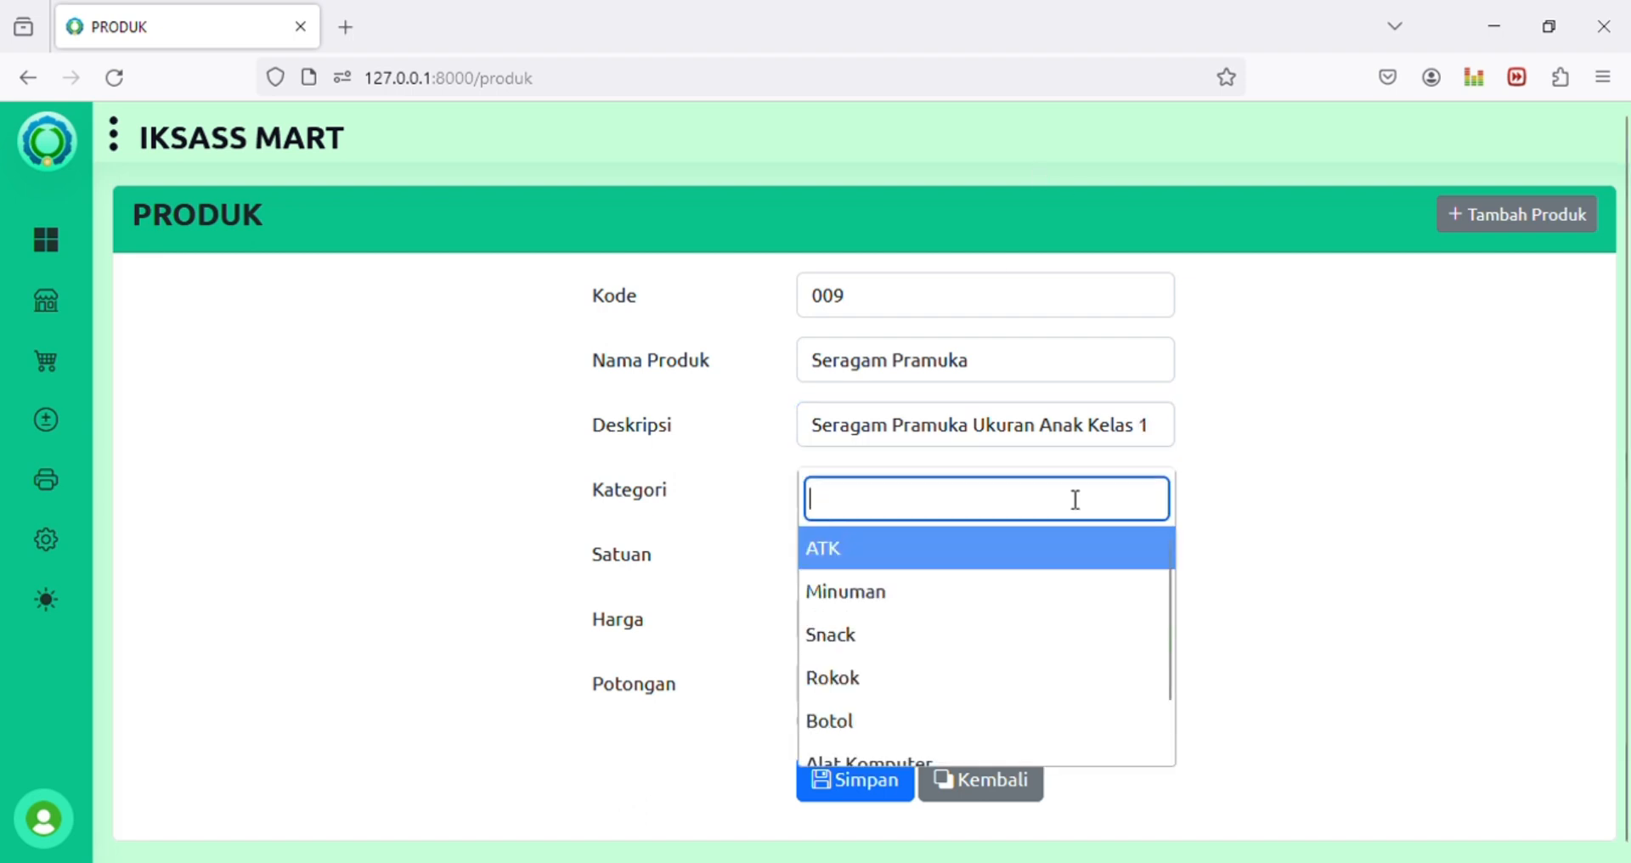
{"action": "scroll", "coordinate": [956, 646], "scroll_direction": "down", "scroll_amount": 1}
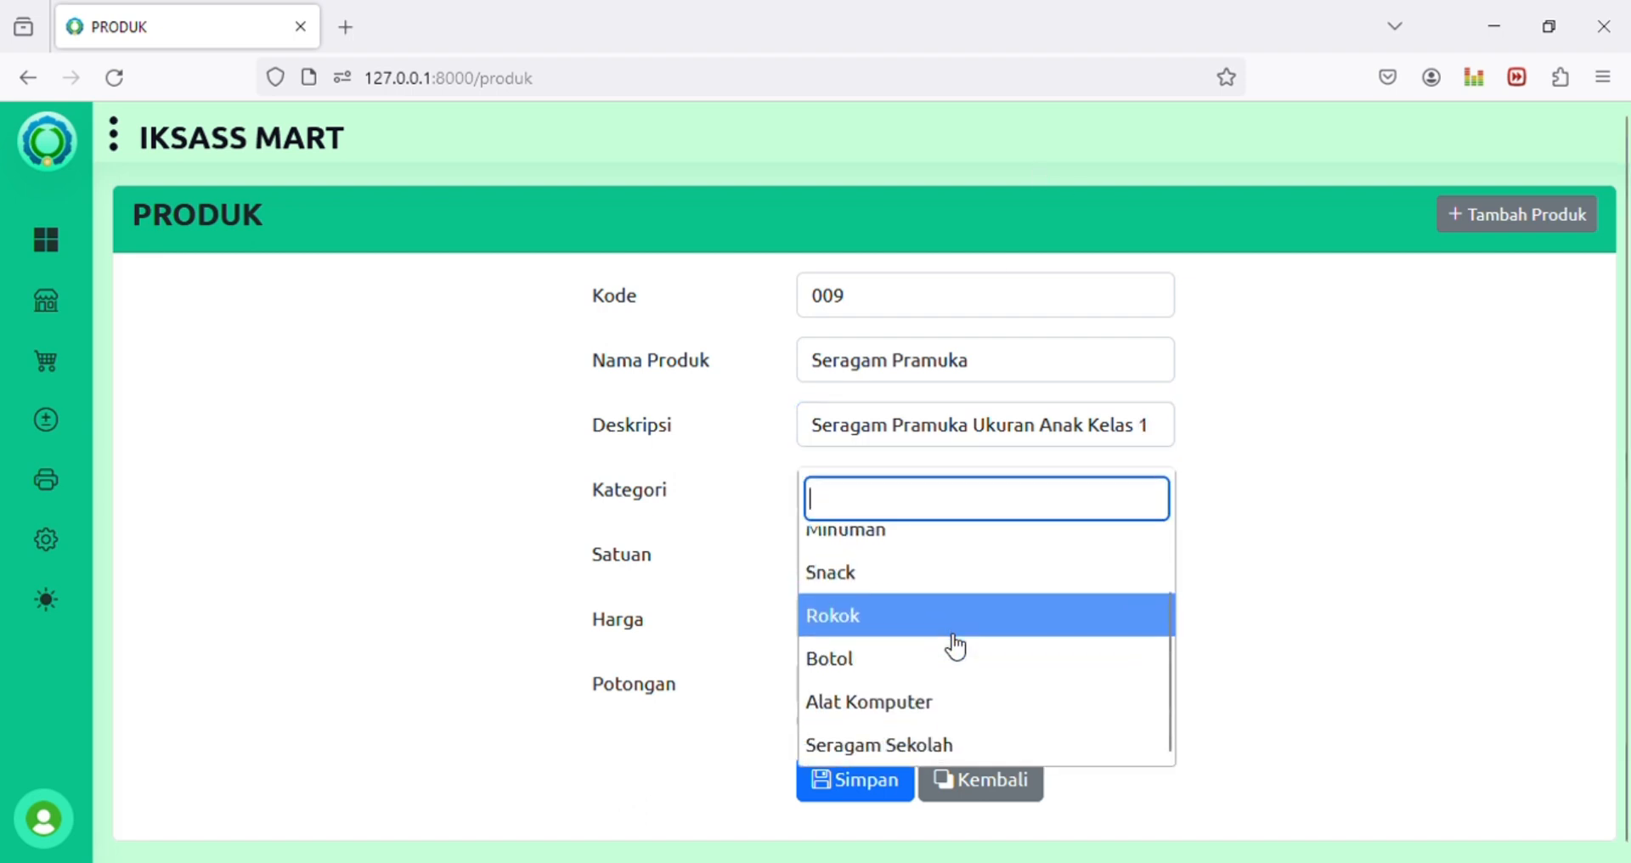
{"action": "left_click", "coordinate": [910, 744]}
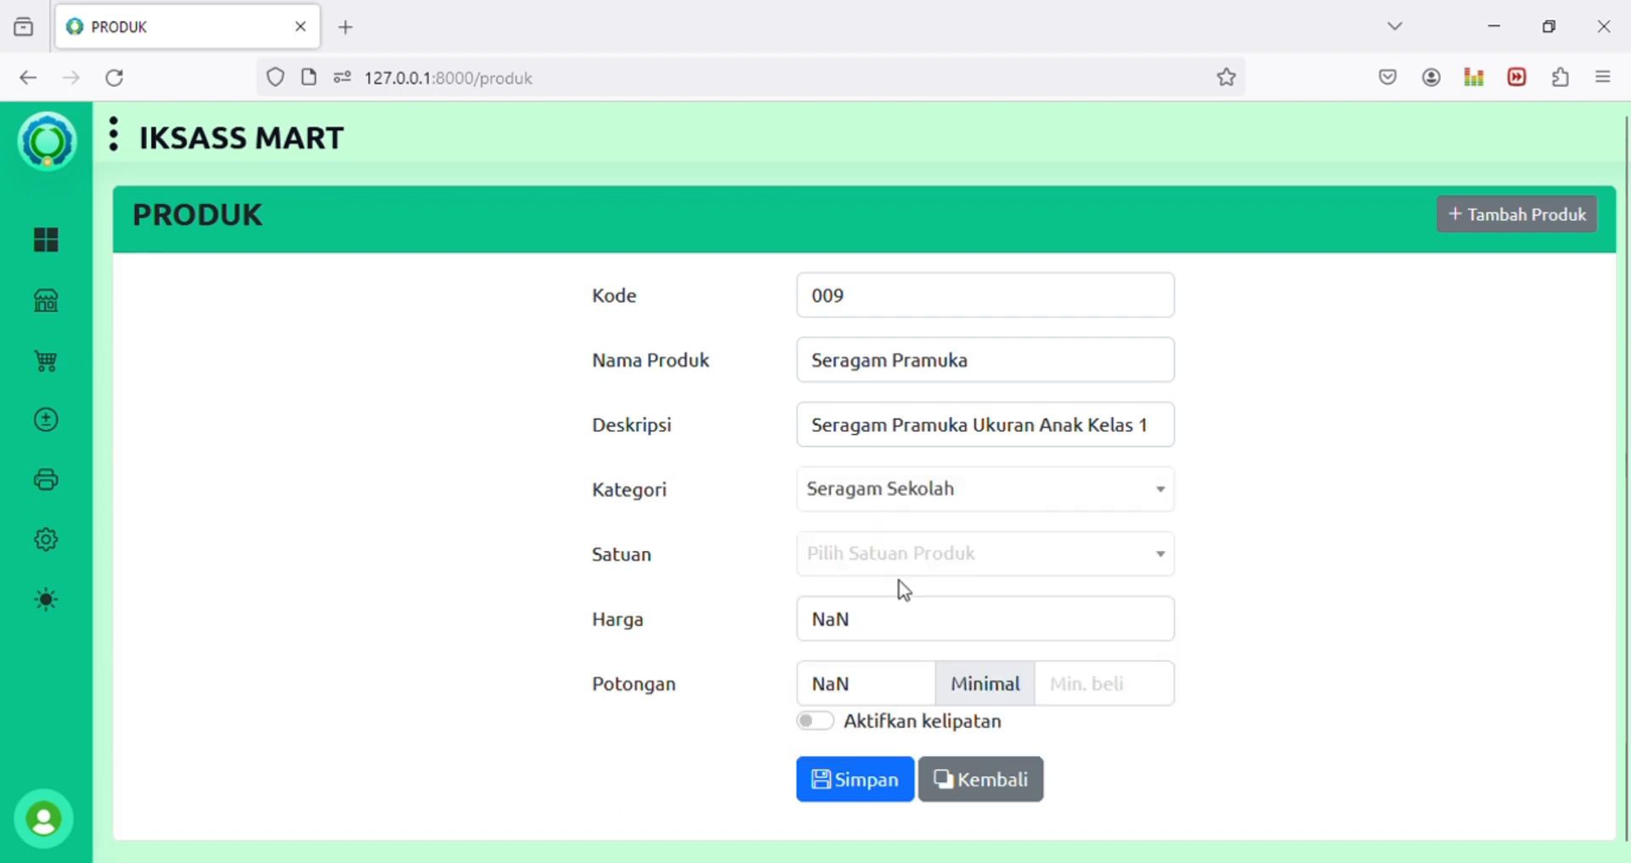
{"action": "left_click", "coordinate": [902, 554]}
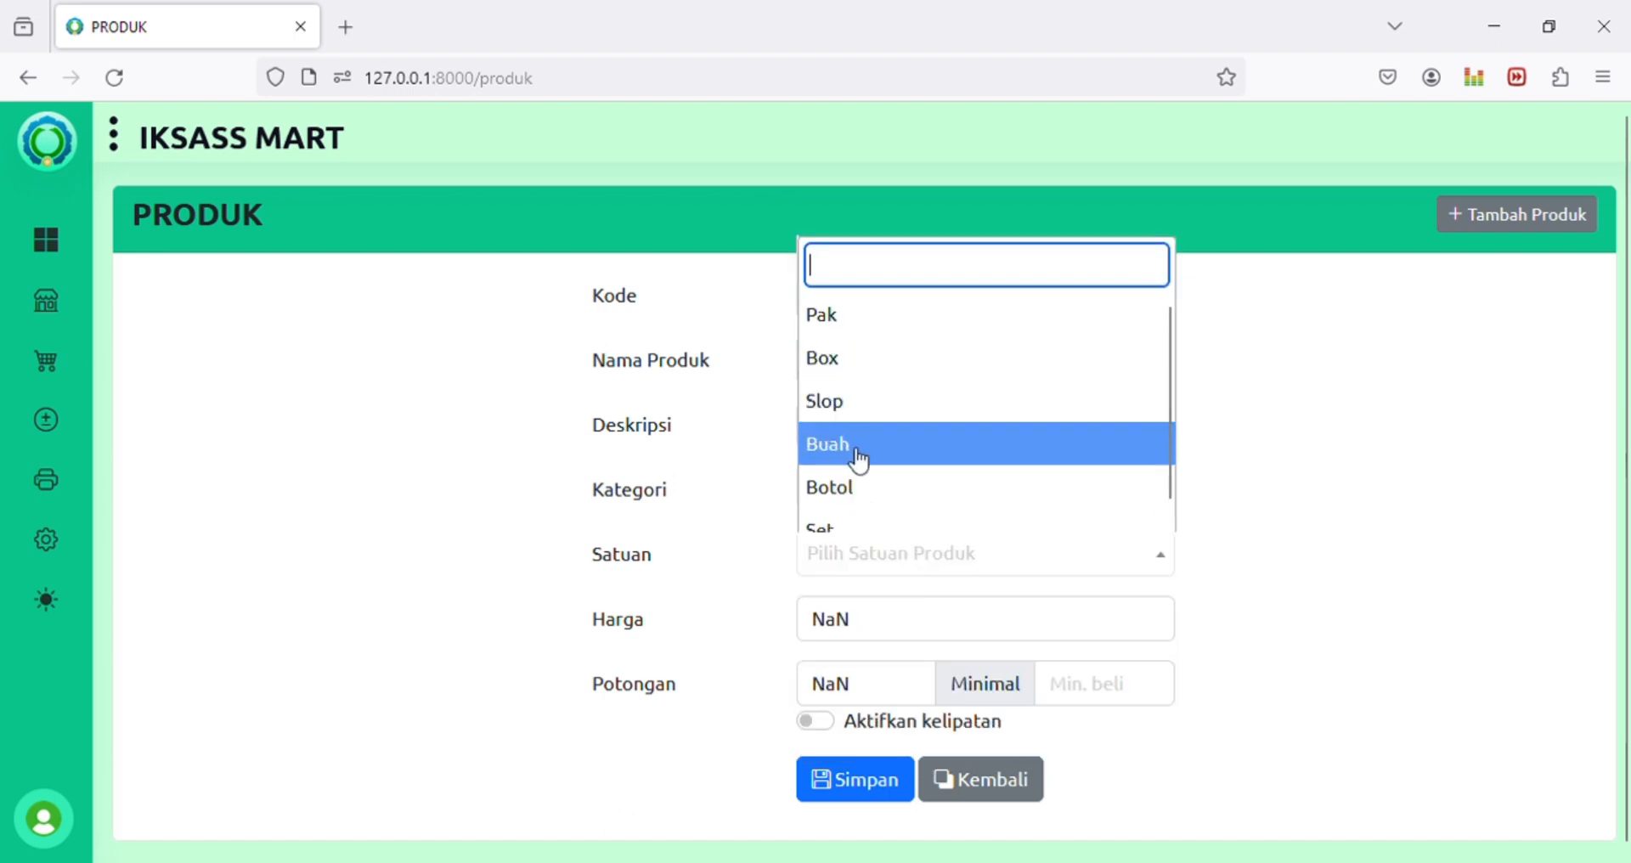
{"action": "scroll", "coordinate": [860, 463], "scroll_direction": "down", "scroll_amount": 1}
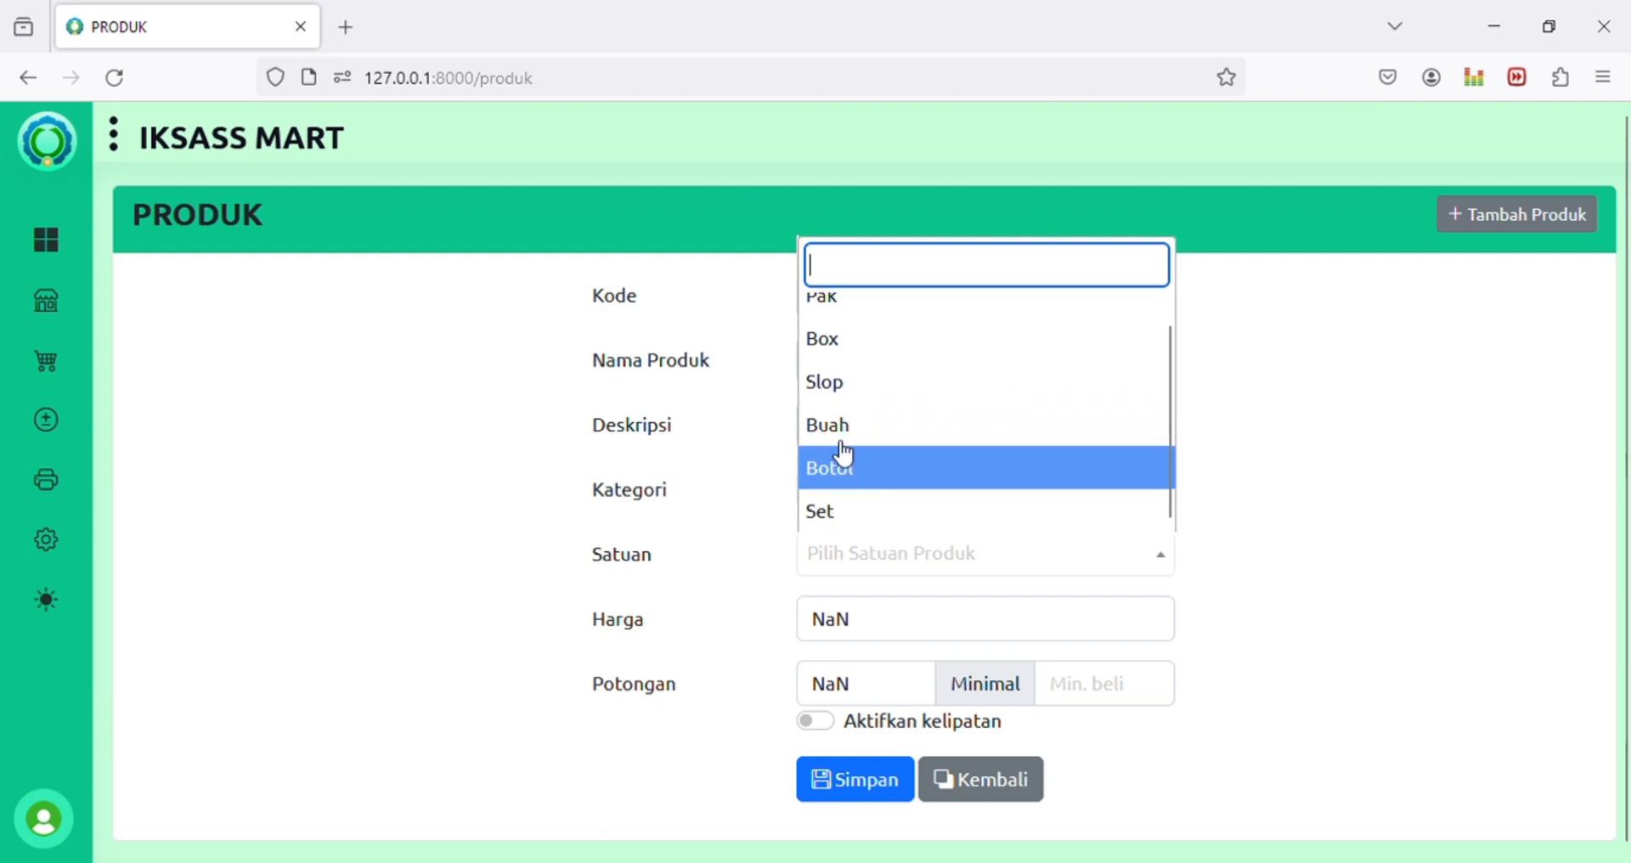
{"action": "left_click", "coordinate": [823, 512]}
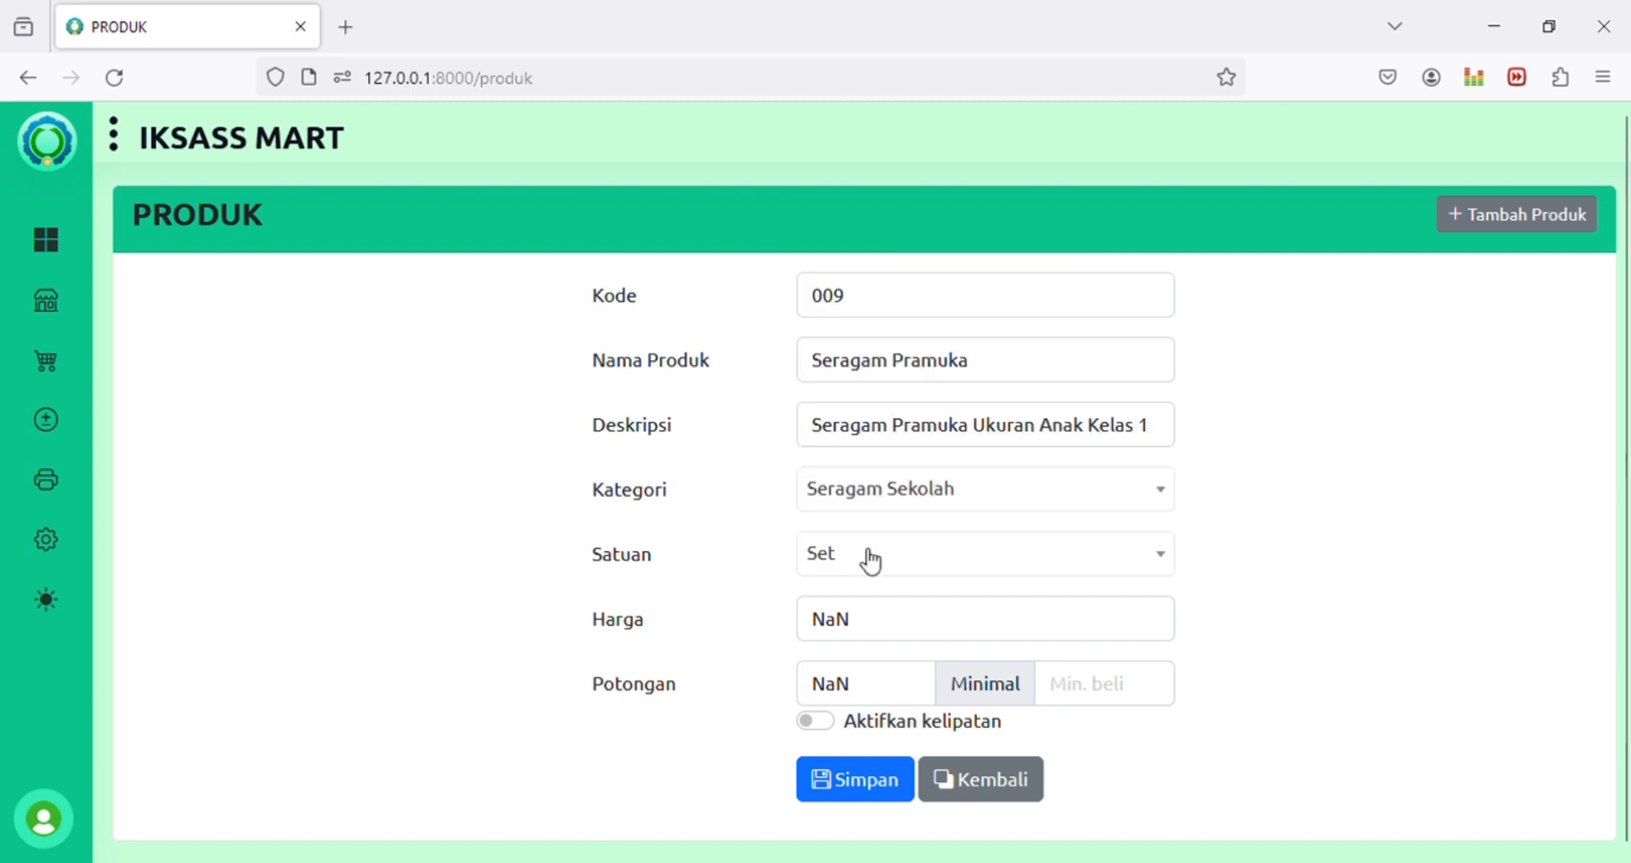
Step: Replace the NaN price with 70,000 and clear NaN from the discount
{"action": "left_click", "coordinate": [884, 621]}
{"action": "double_click", "coordinate": [883, 621]}
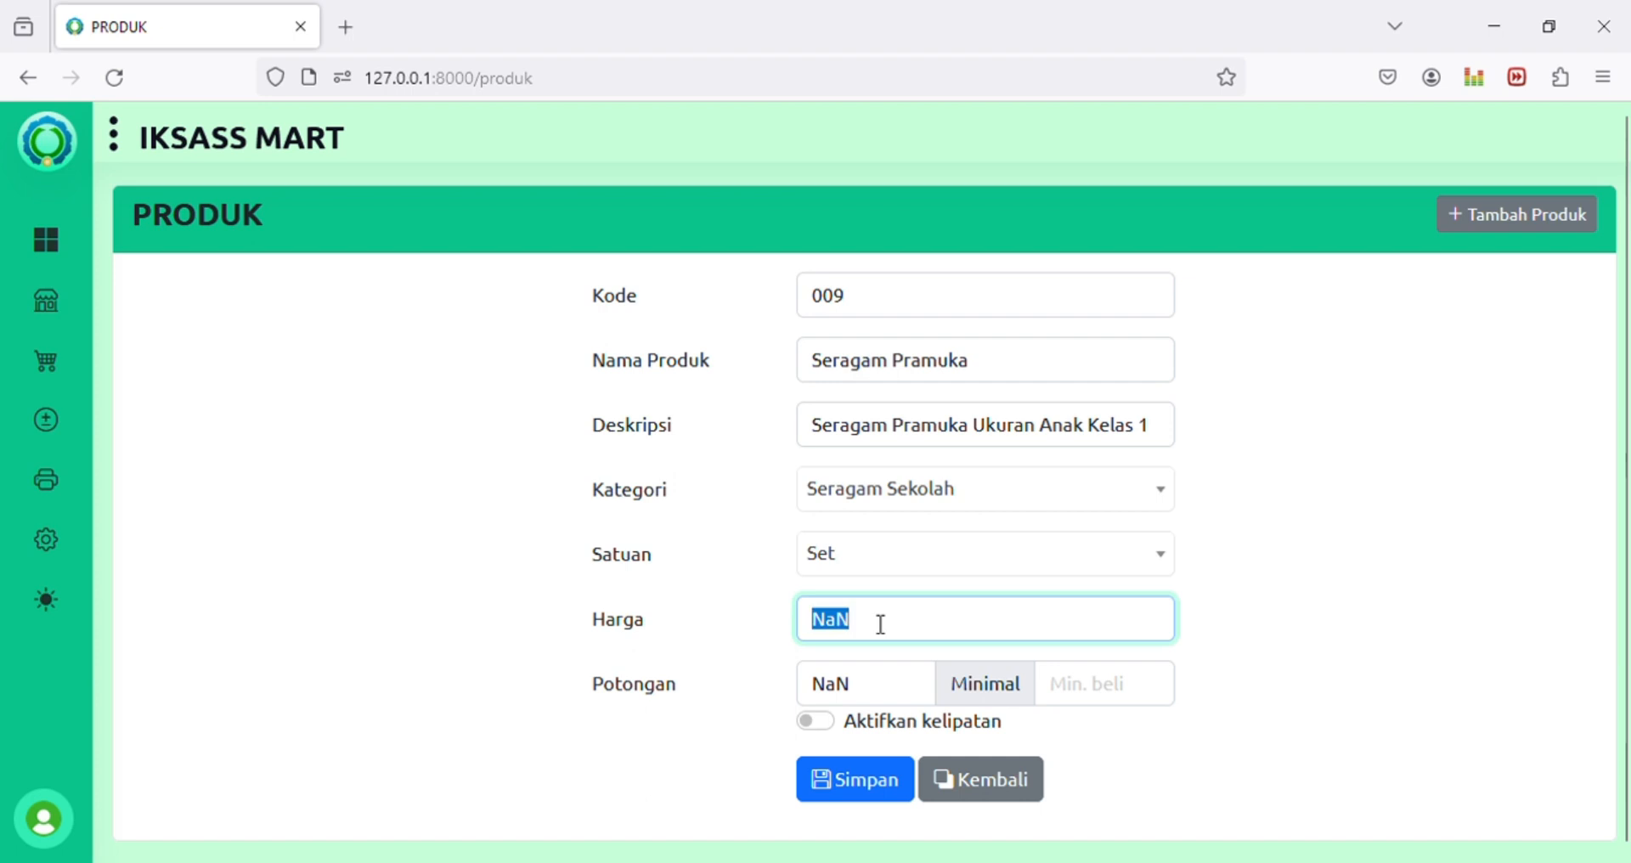
{"action": "type", "text": "70,000"}
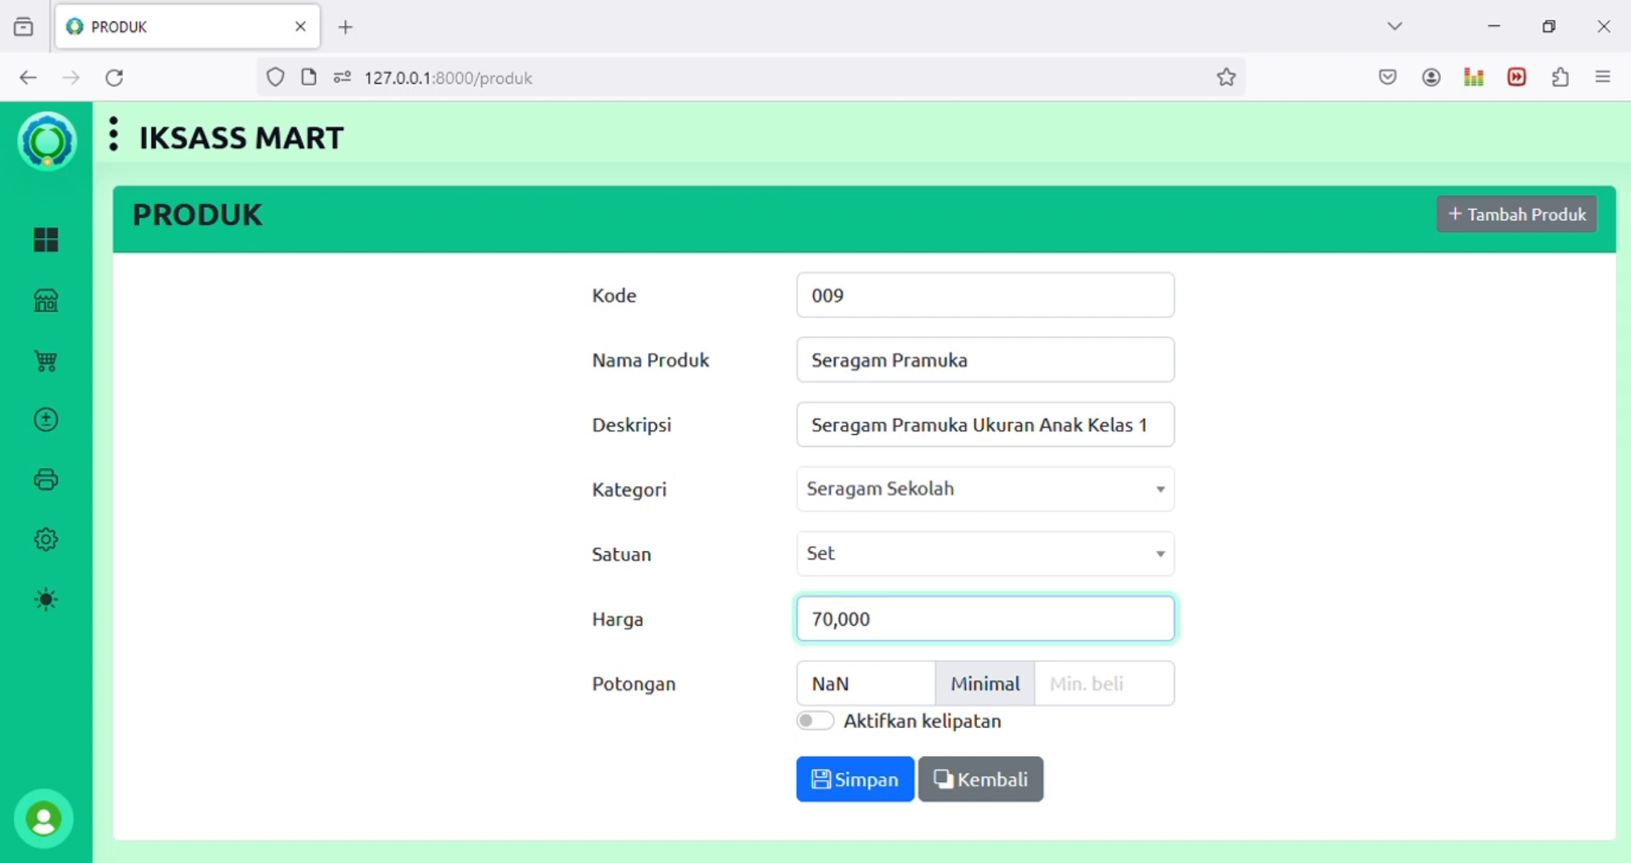
{"action": "key", "text": "Tab"}
{"action": "key", "text": "BackSpace"}
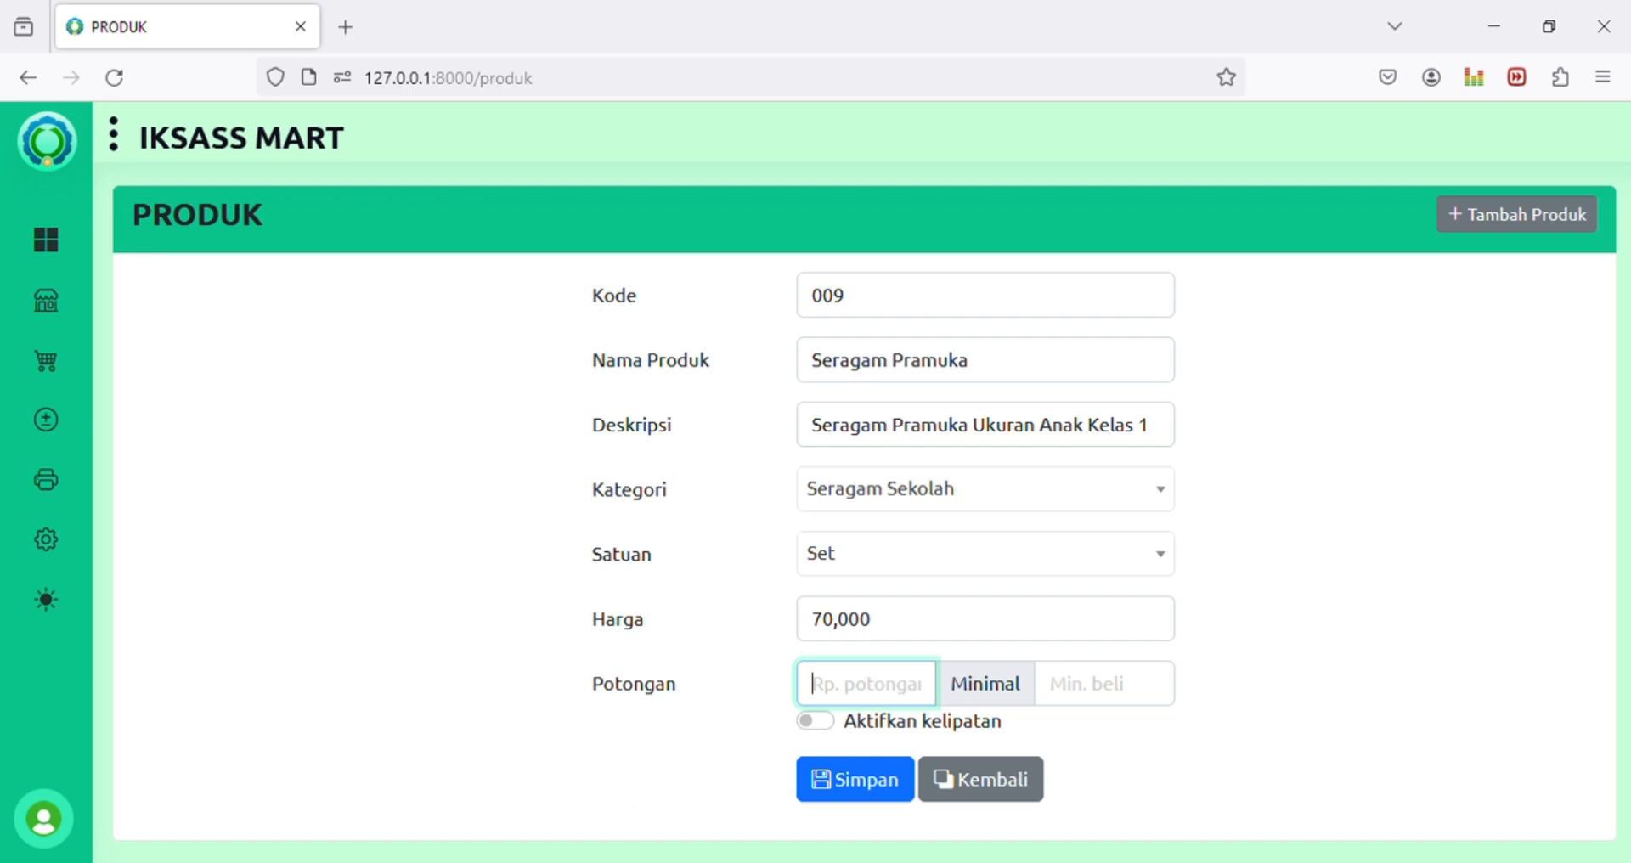
Step: Try a 10,000 discount with minimum purchase 2 and discount multiples turned on
{"action": "type", "text": "100000"}
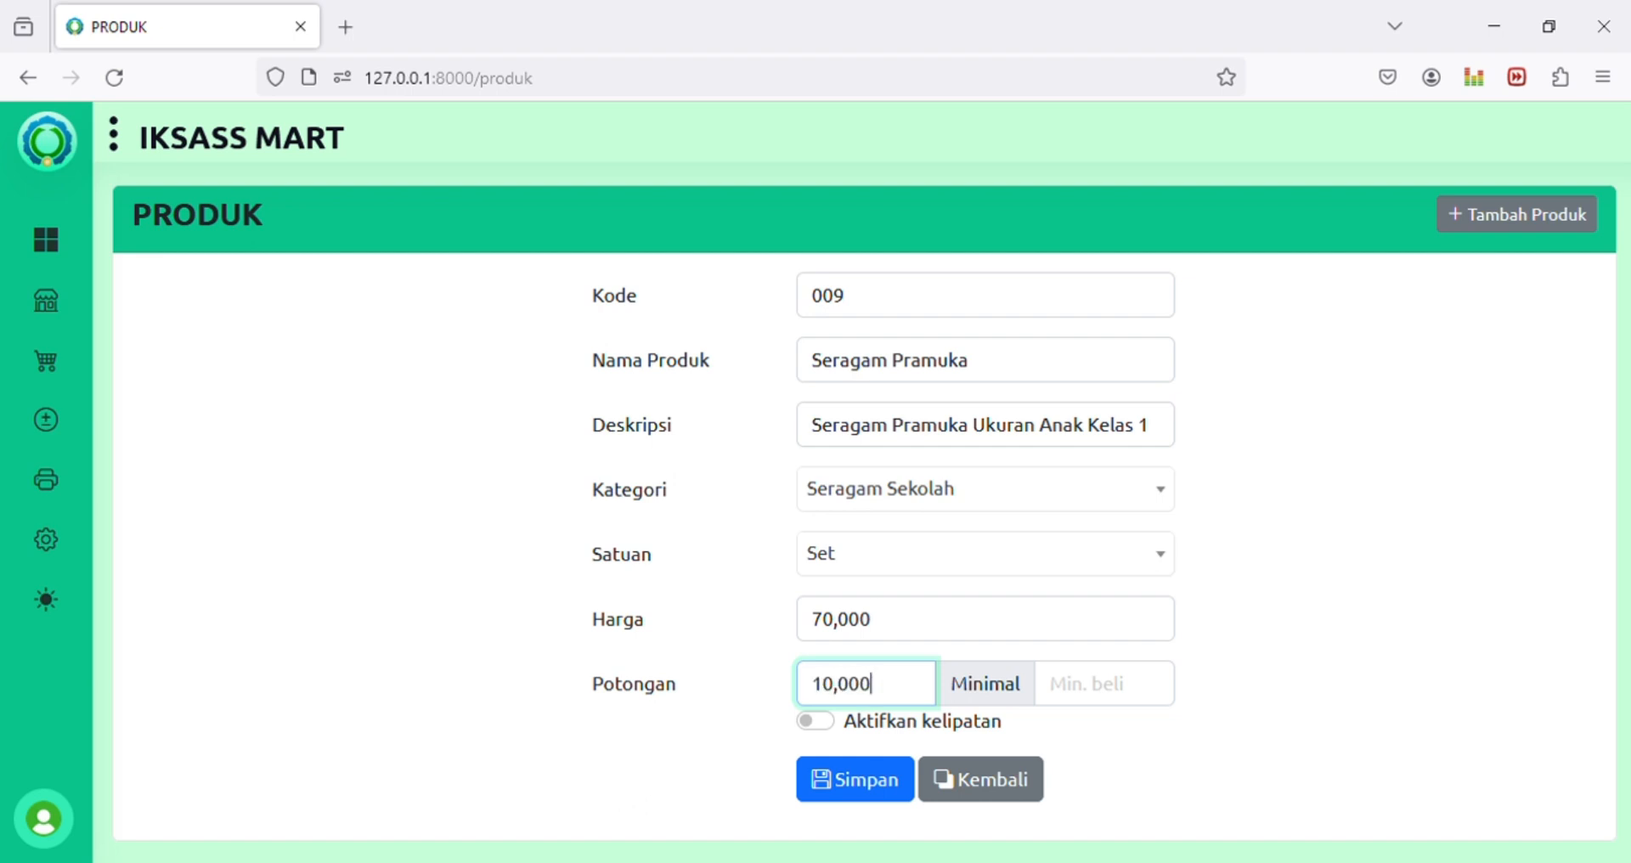
{"action": "left_click", "coordinate": [1088, 683]}
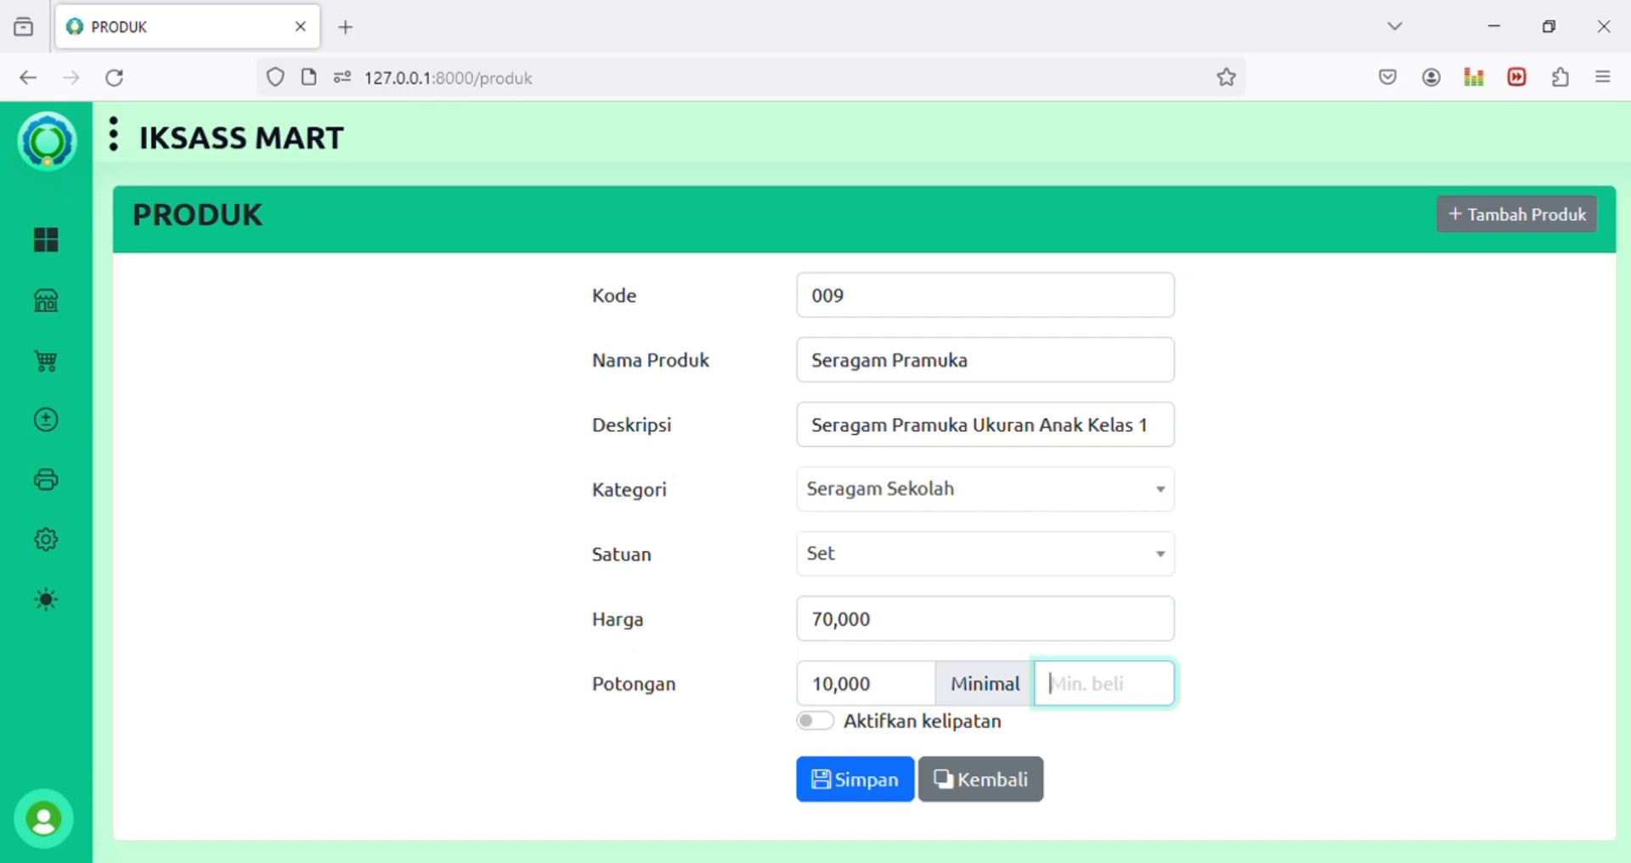
{"action": "type", "text": "1"}
{"action": "key", "text": "BackSpace"}
{"action": "type", "text": "2"}
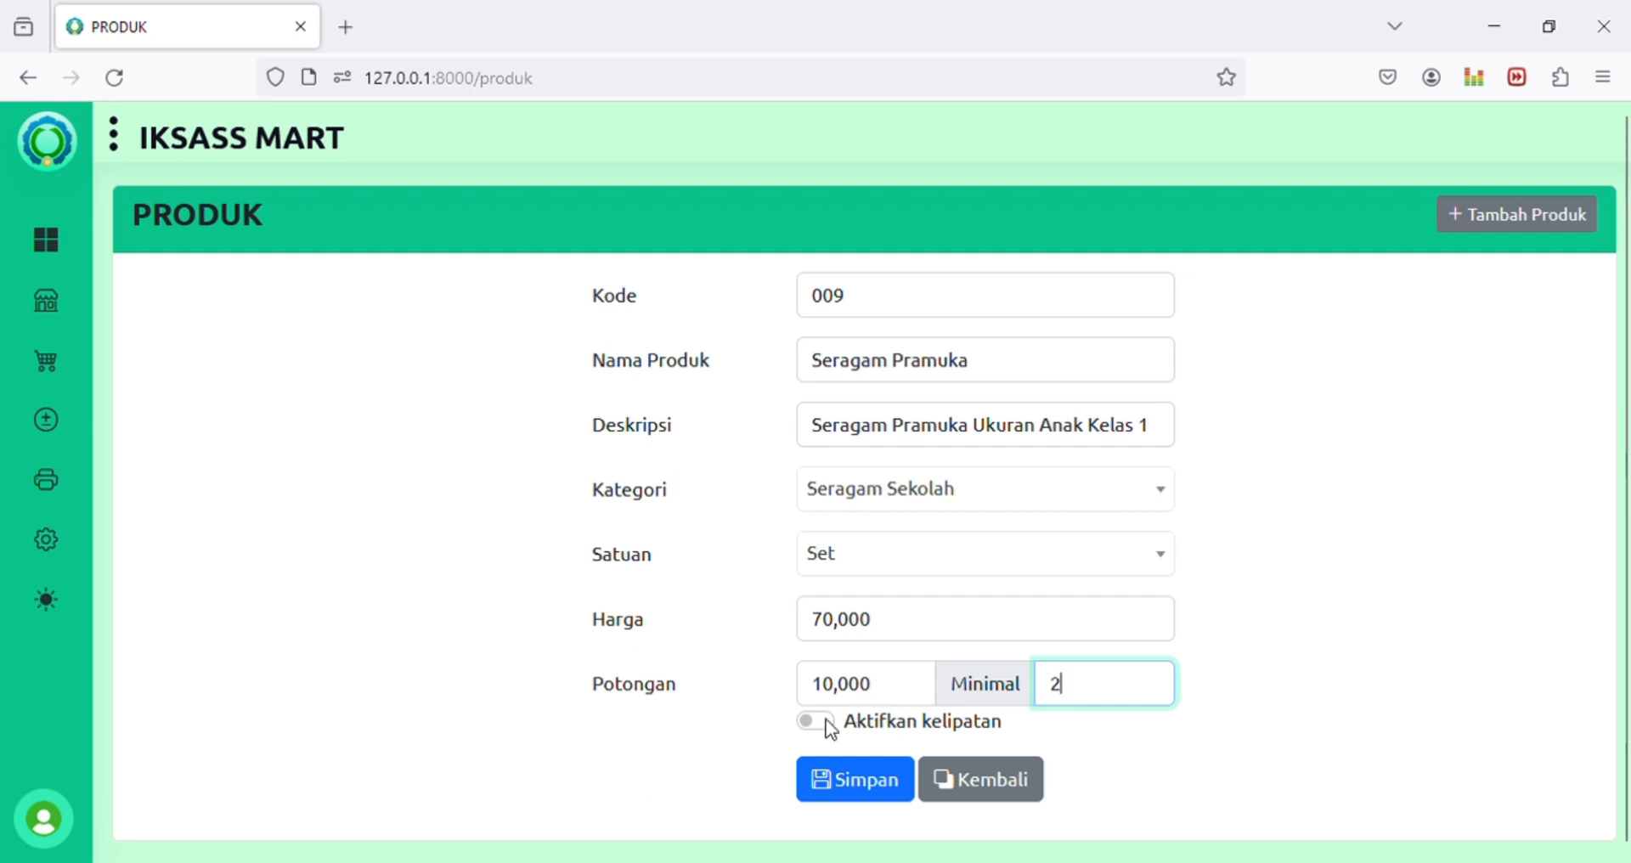
{"action": "left_click", "coordinate": [830, 726]}
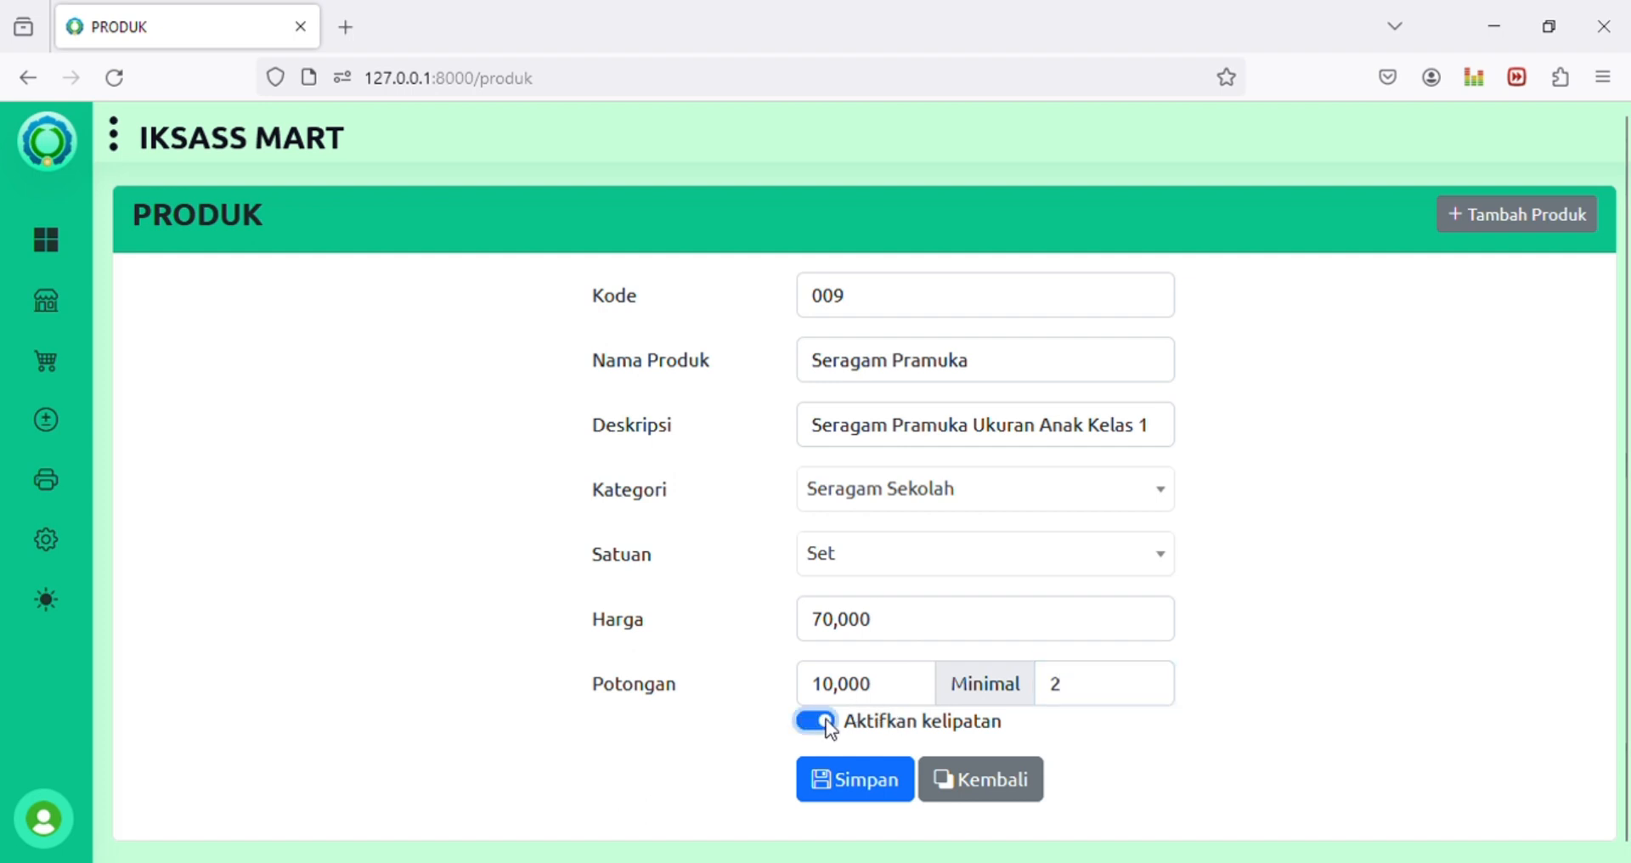
Step: Reselect the 10,000 discount value and turn discount multiples back off
{"action": "left_click", "coordinate": [1077, 697]}
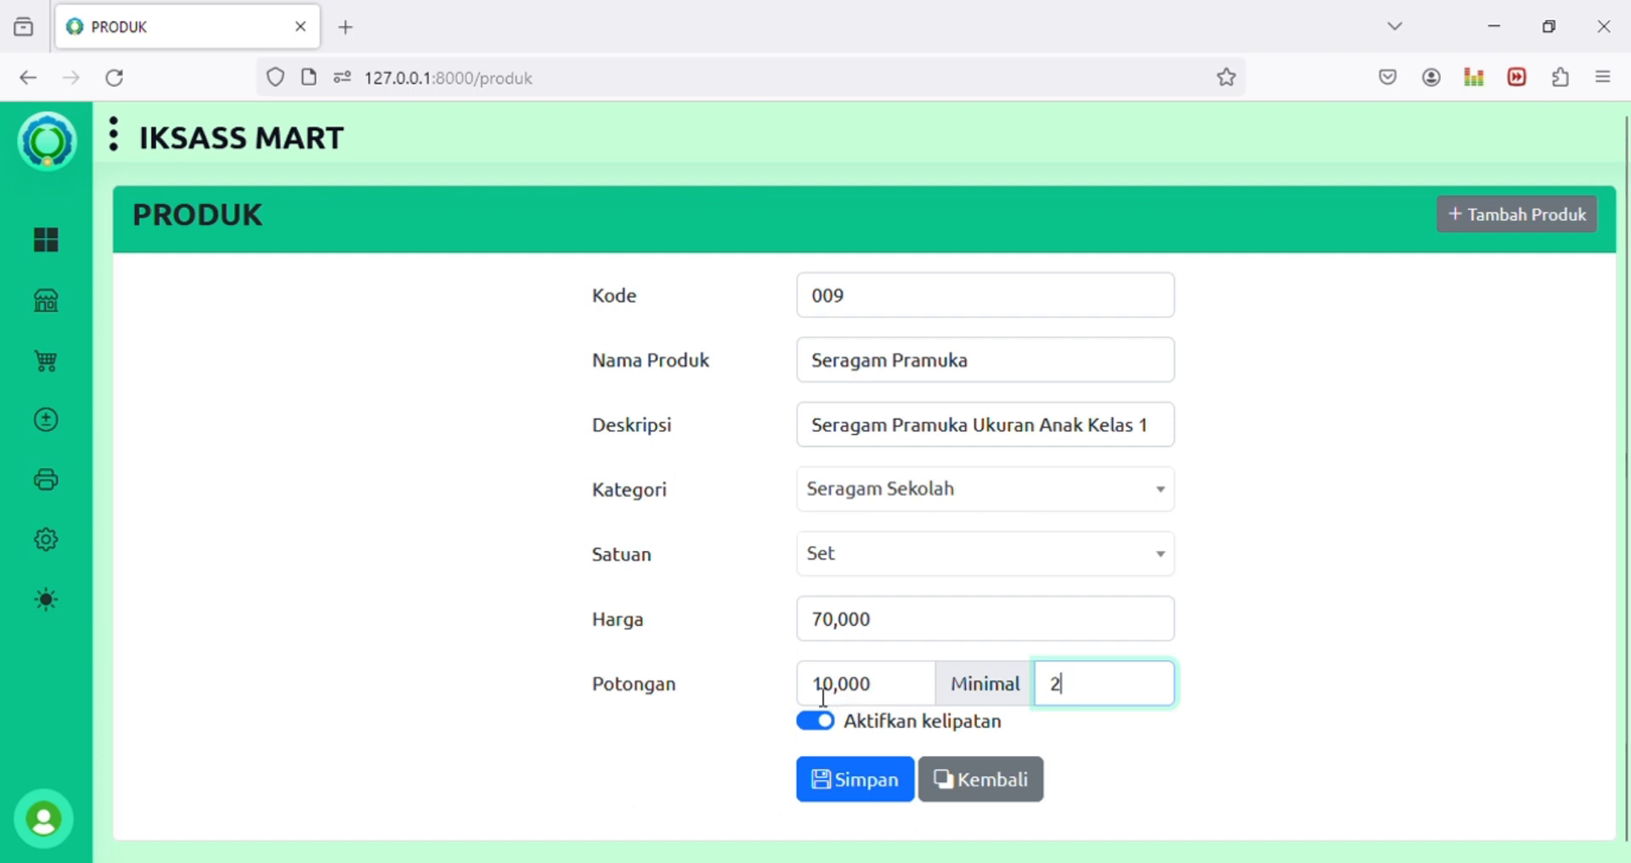
{"action": "left_click_drag", "start_coordinate": [814, 693], "coordinate": [879, 695]}
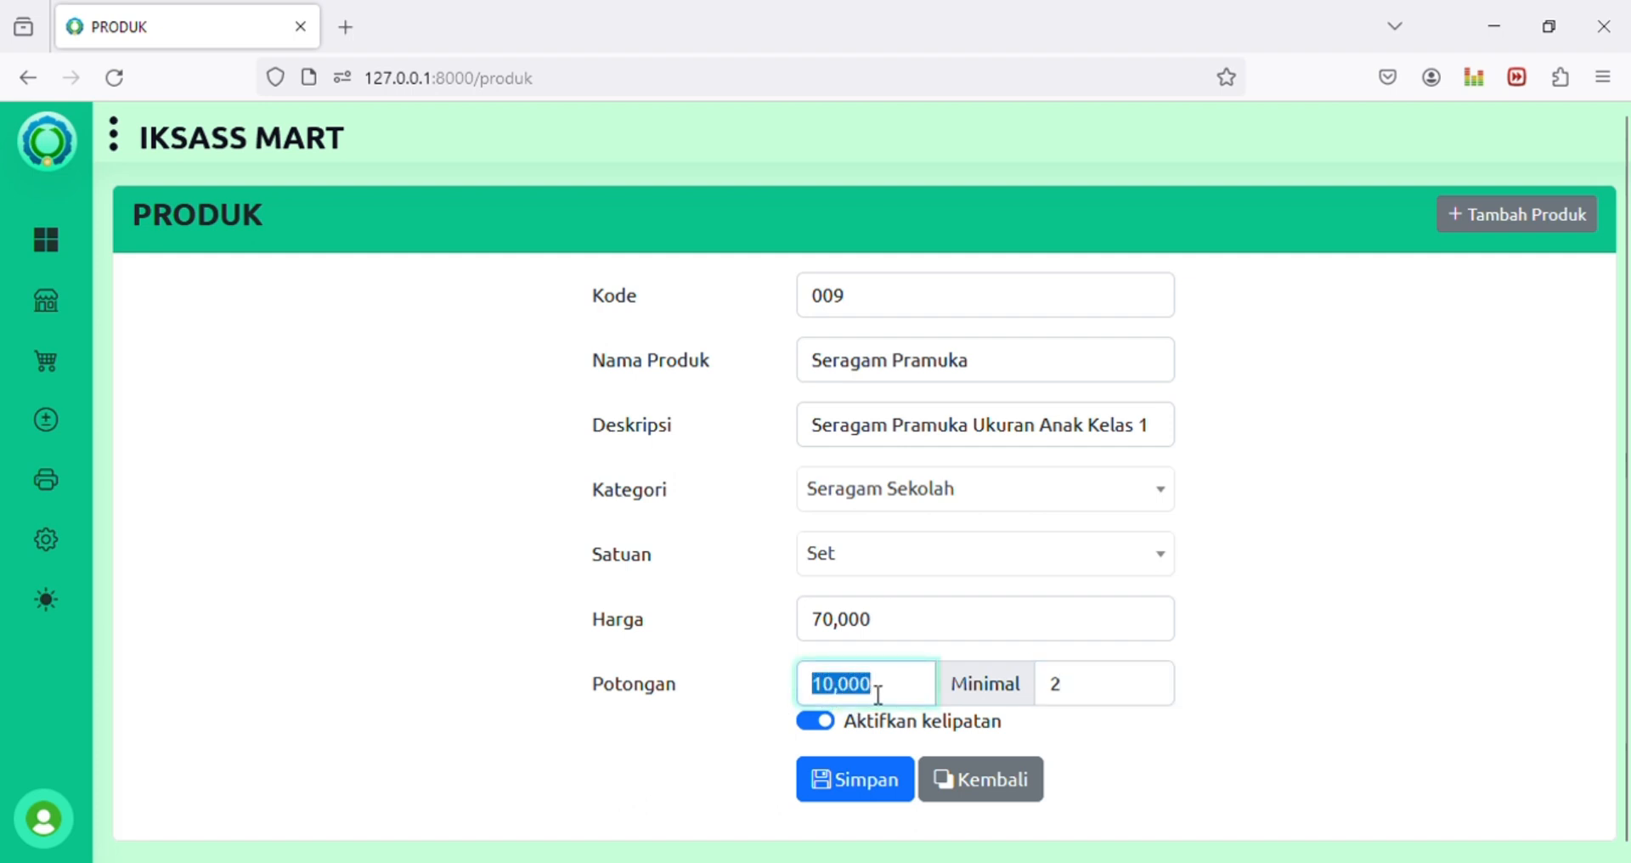
{"action": "left_click", "coordinate": [1062, 695]}
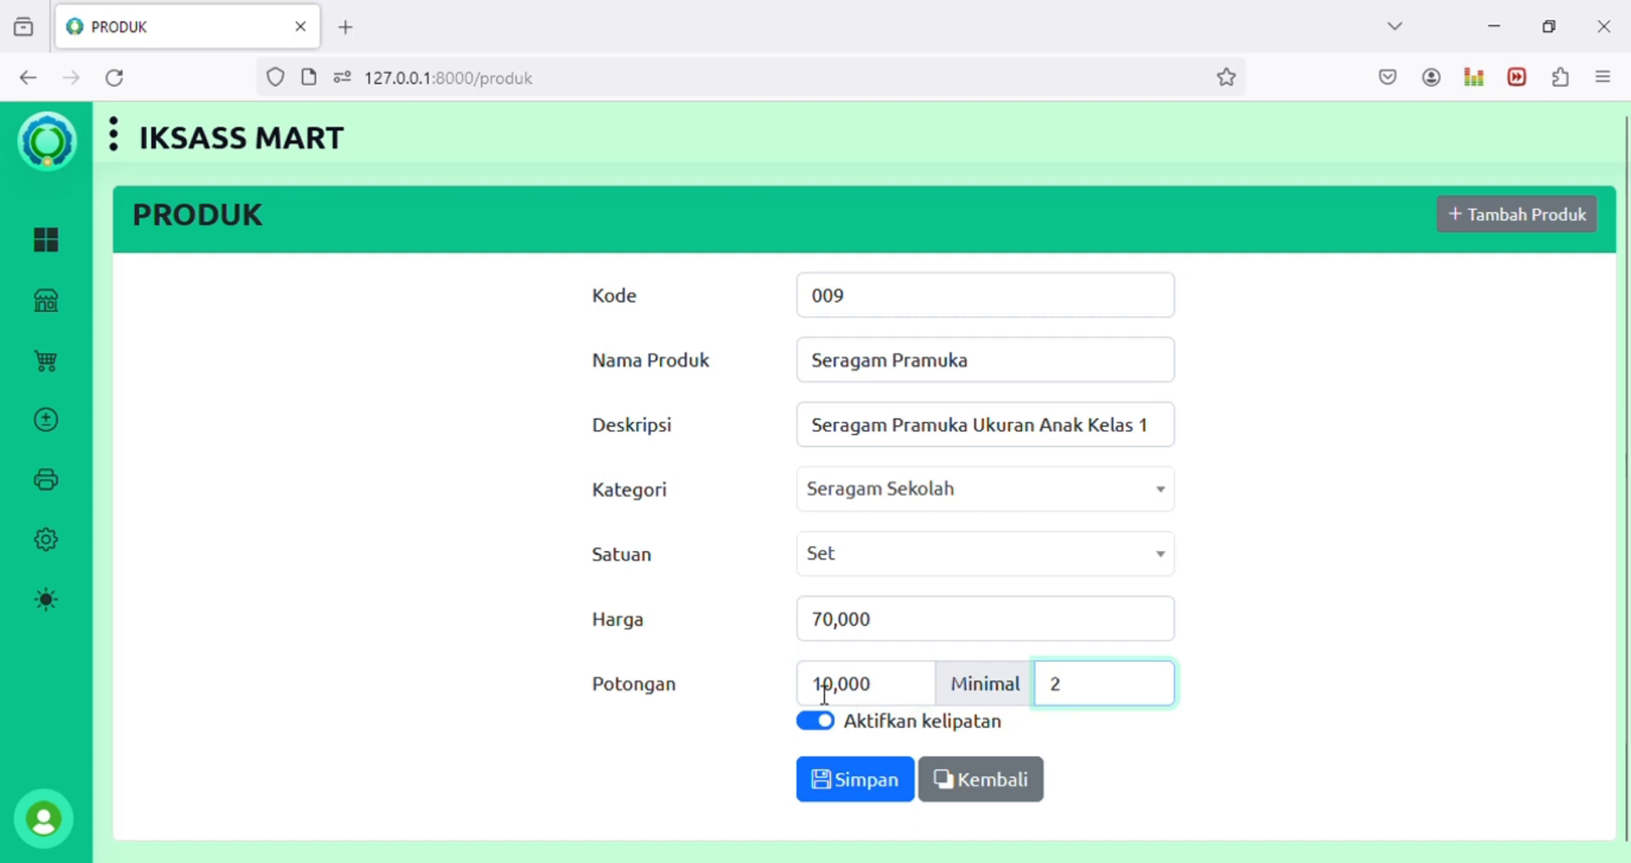
{"action": "left_click", "coordinate": [889, 692]}
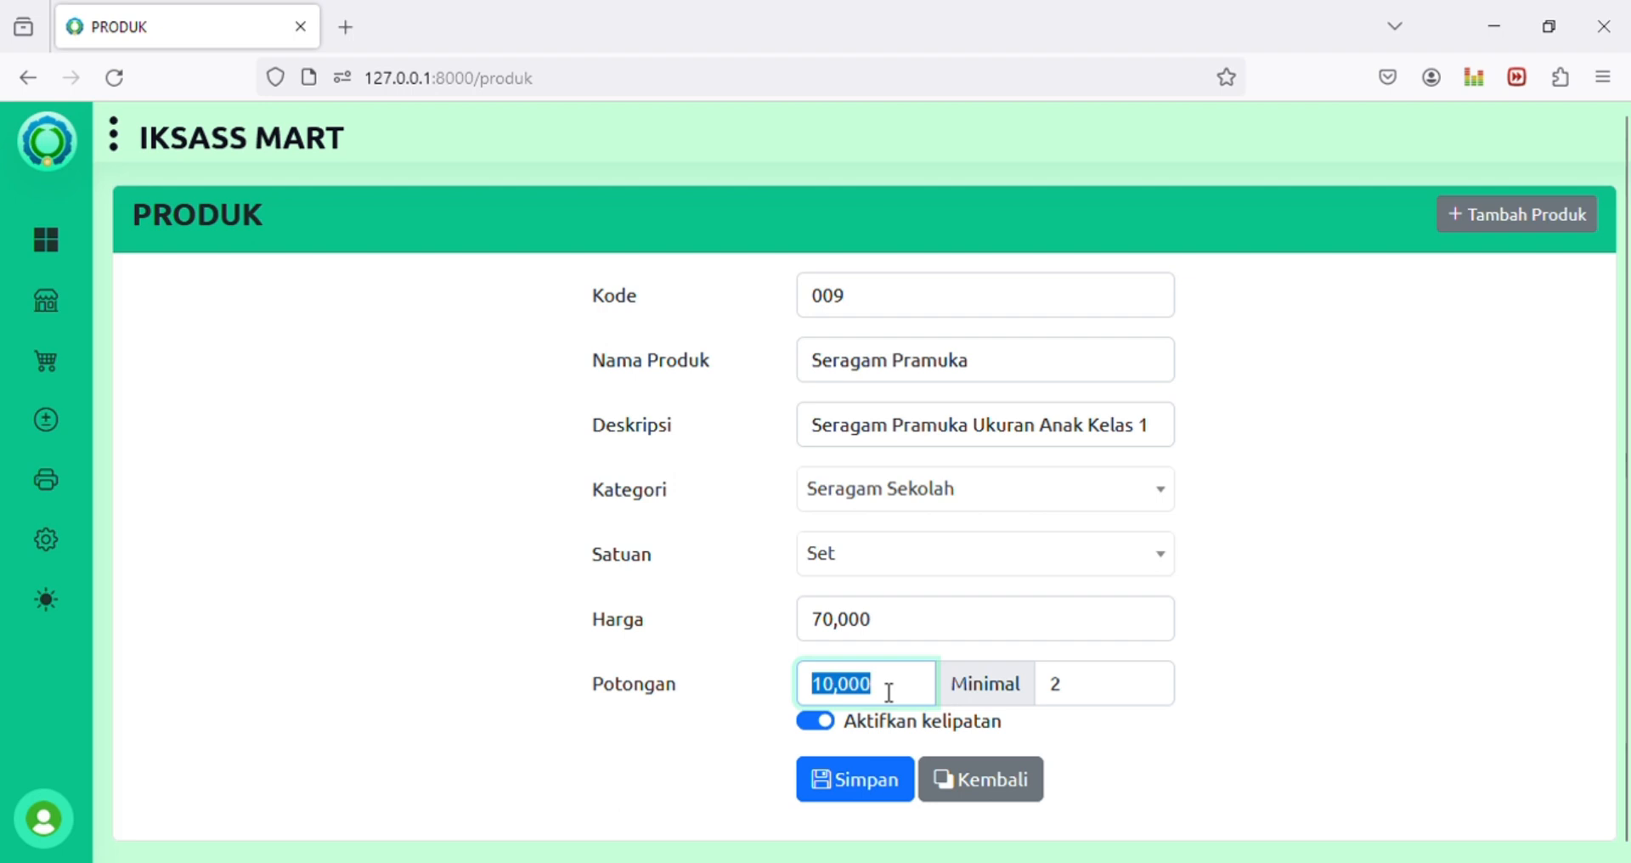
{"action": "left_click", "coordinate": [837, 695]}
{"action": "left_click", "coordinate": [892, 695]}
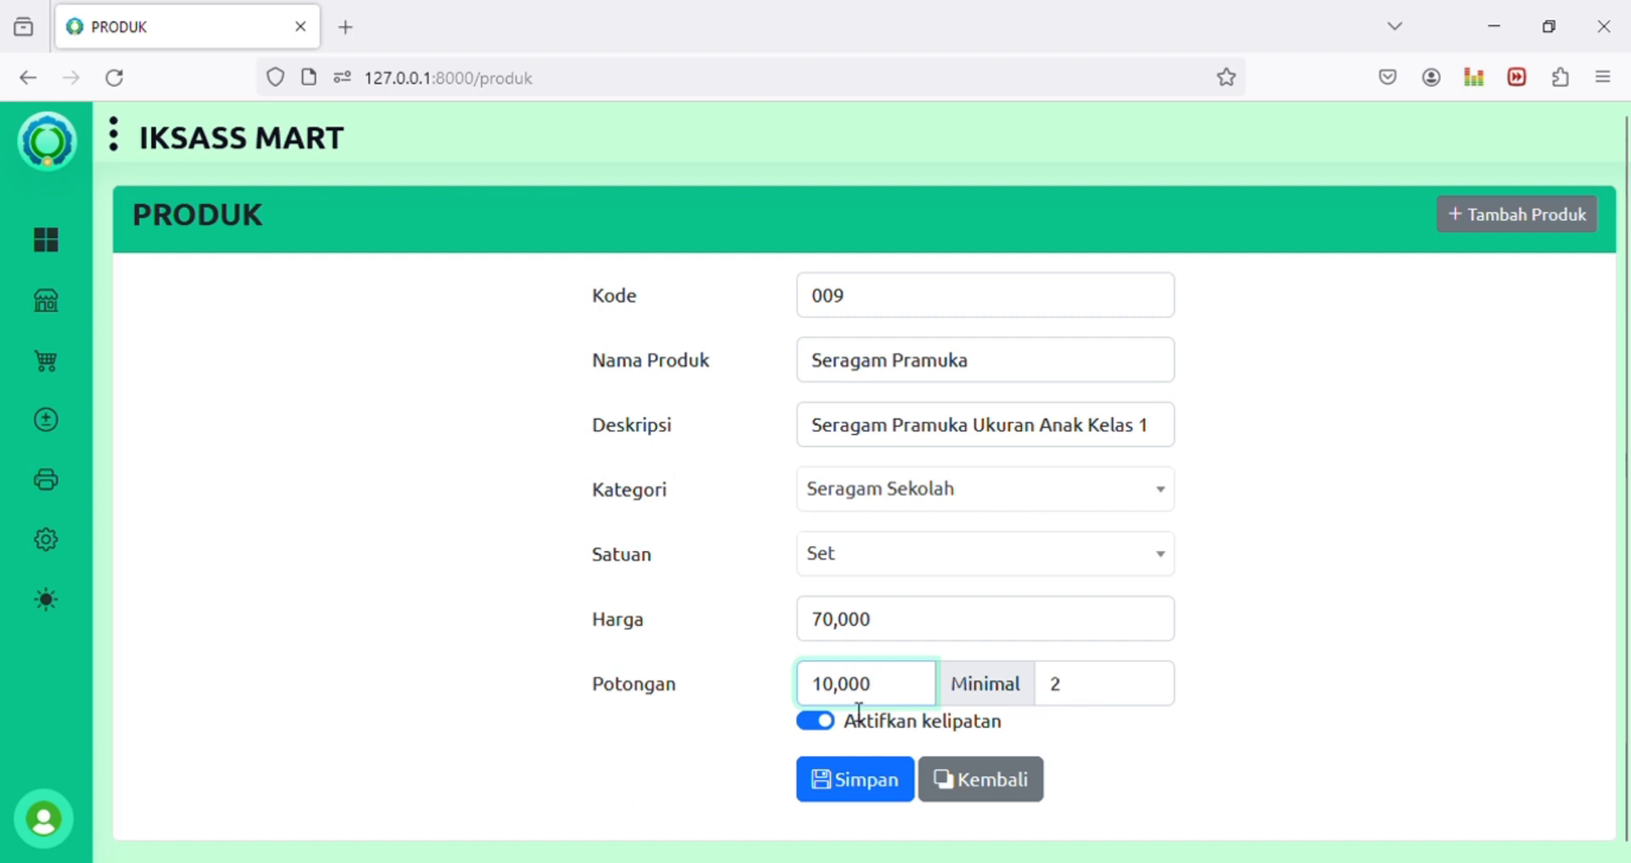
{"action": "left_click", "coordinate": [817, 722]}
Step: Reset discount and minimum purchase to 0 and save the Seragam Pramuka product
{"action": "left_click", "coordinate": [873, 684]}
{"action": "key", "text": "ctrl+a"}
{"action": "type", "text": "0"}
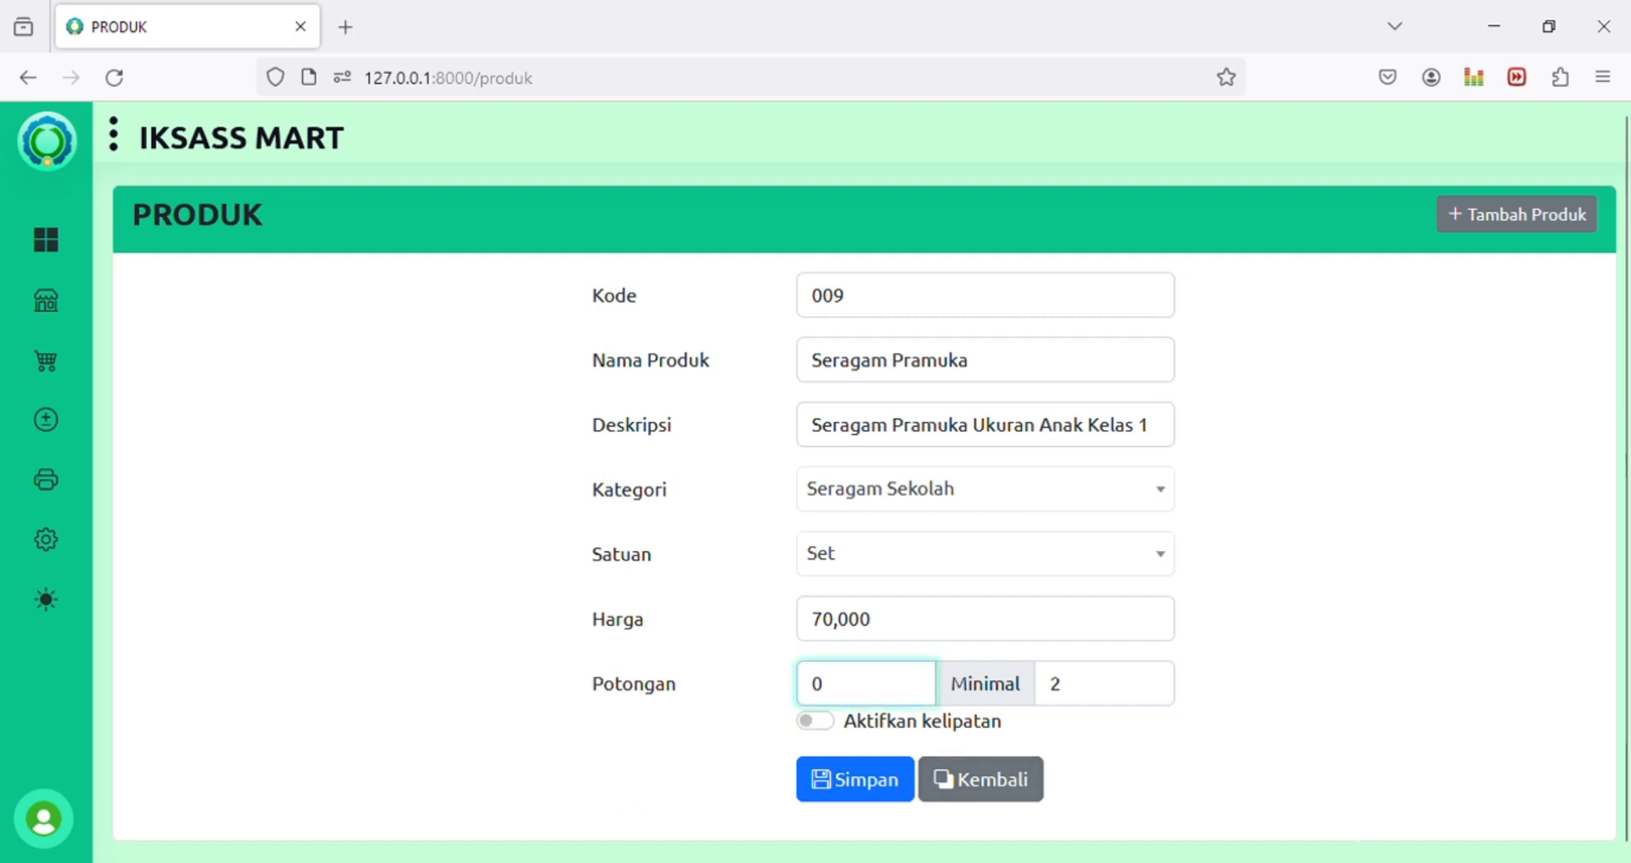
{"action": "key", "text": "Tab"}
{"action": "type", "text": "0"}
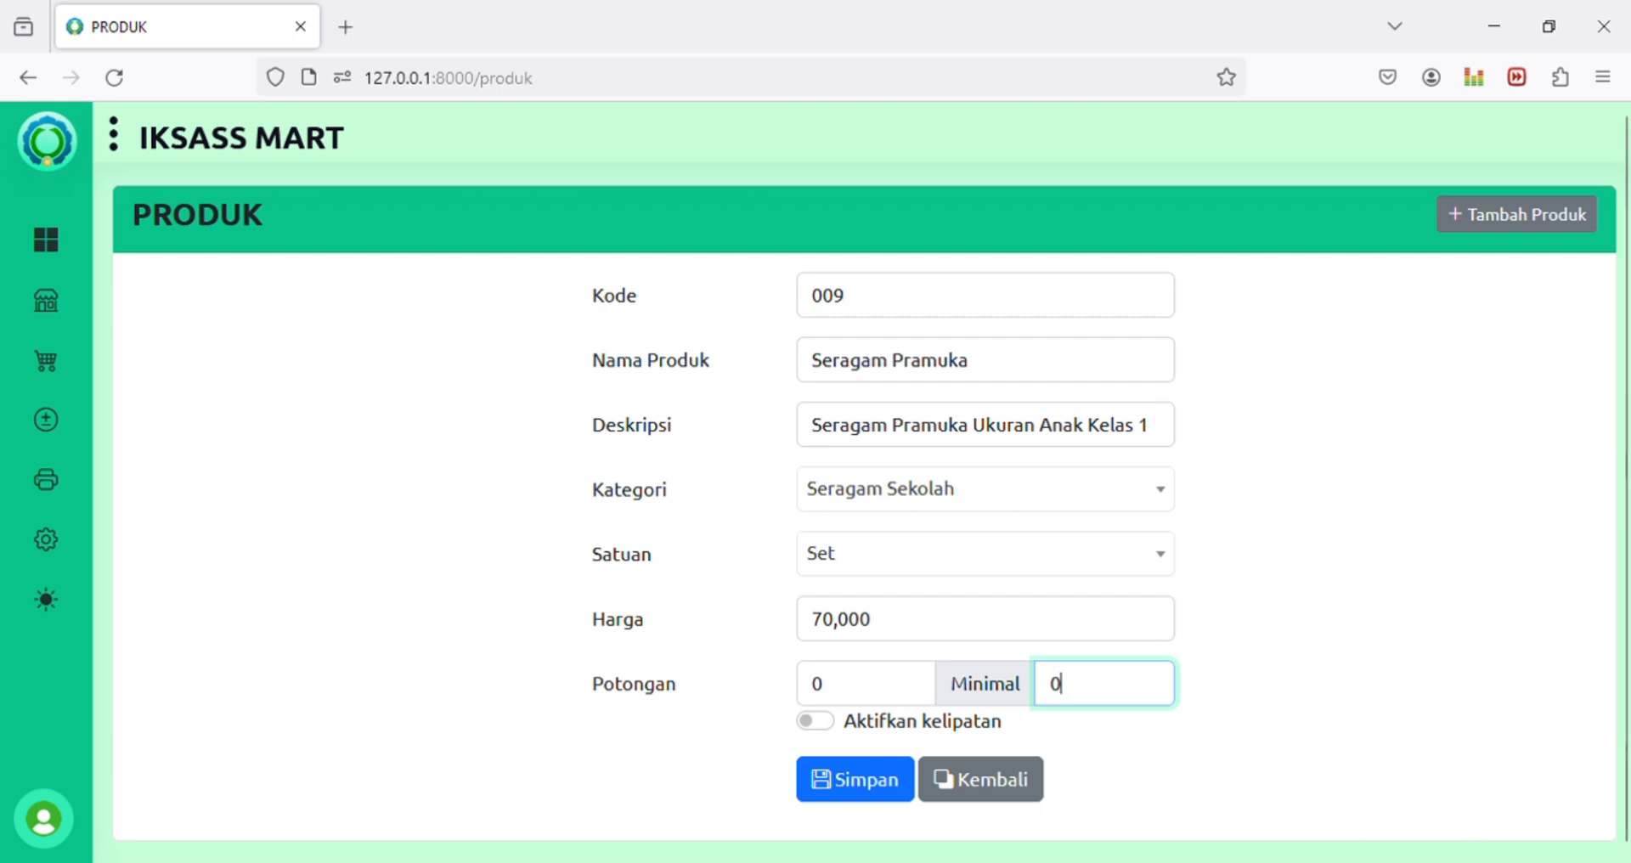
{"action": "left_click", "coordinate": [858, 788]}
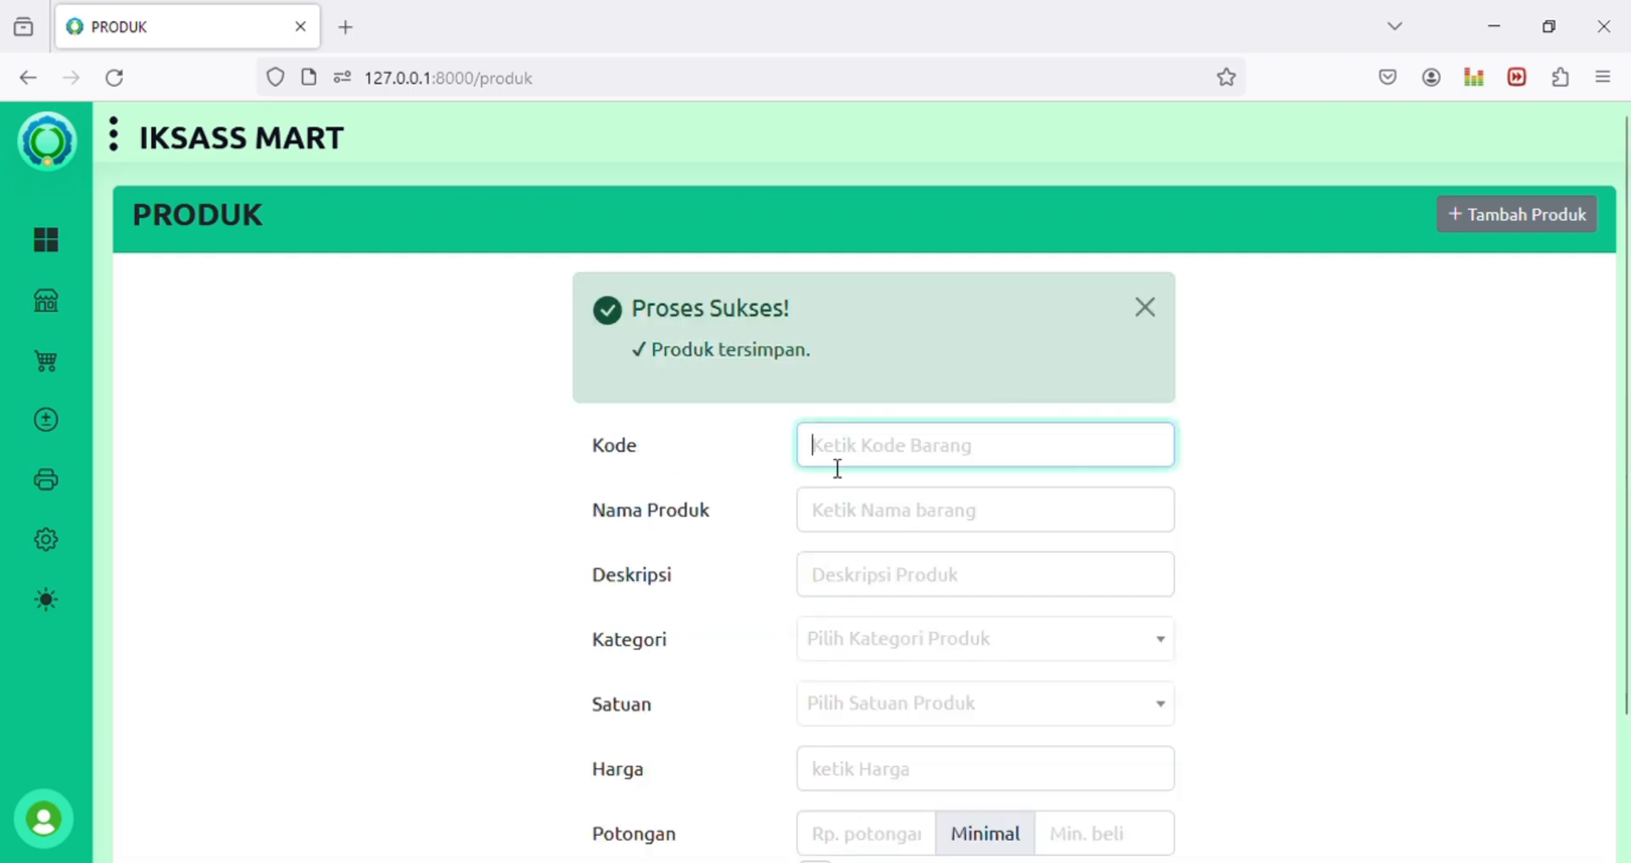
Step: Dismiss the success alert and inspect the Seragam Pramuka row: 70,000, stock 0, unit Set
{"action": "left_click", "coordinate": [1154, 312]}
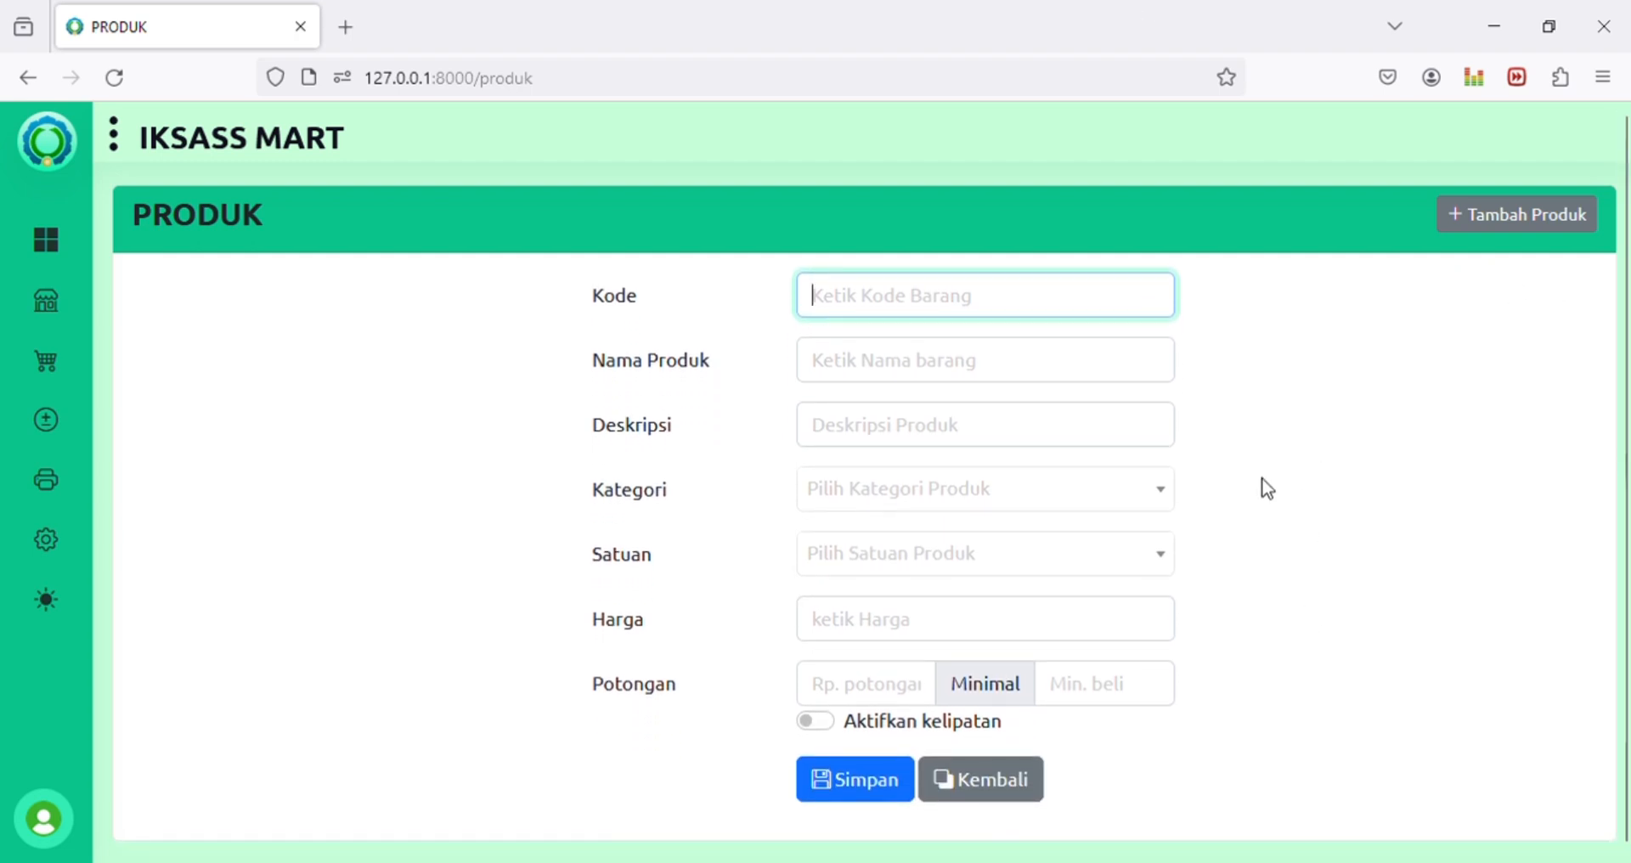
{"action": "left_click", "coordinate": [1020, 790]}
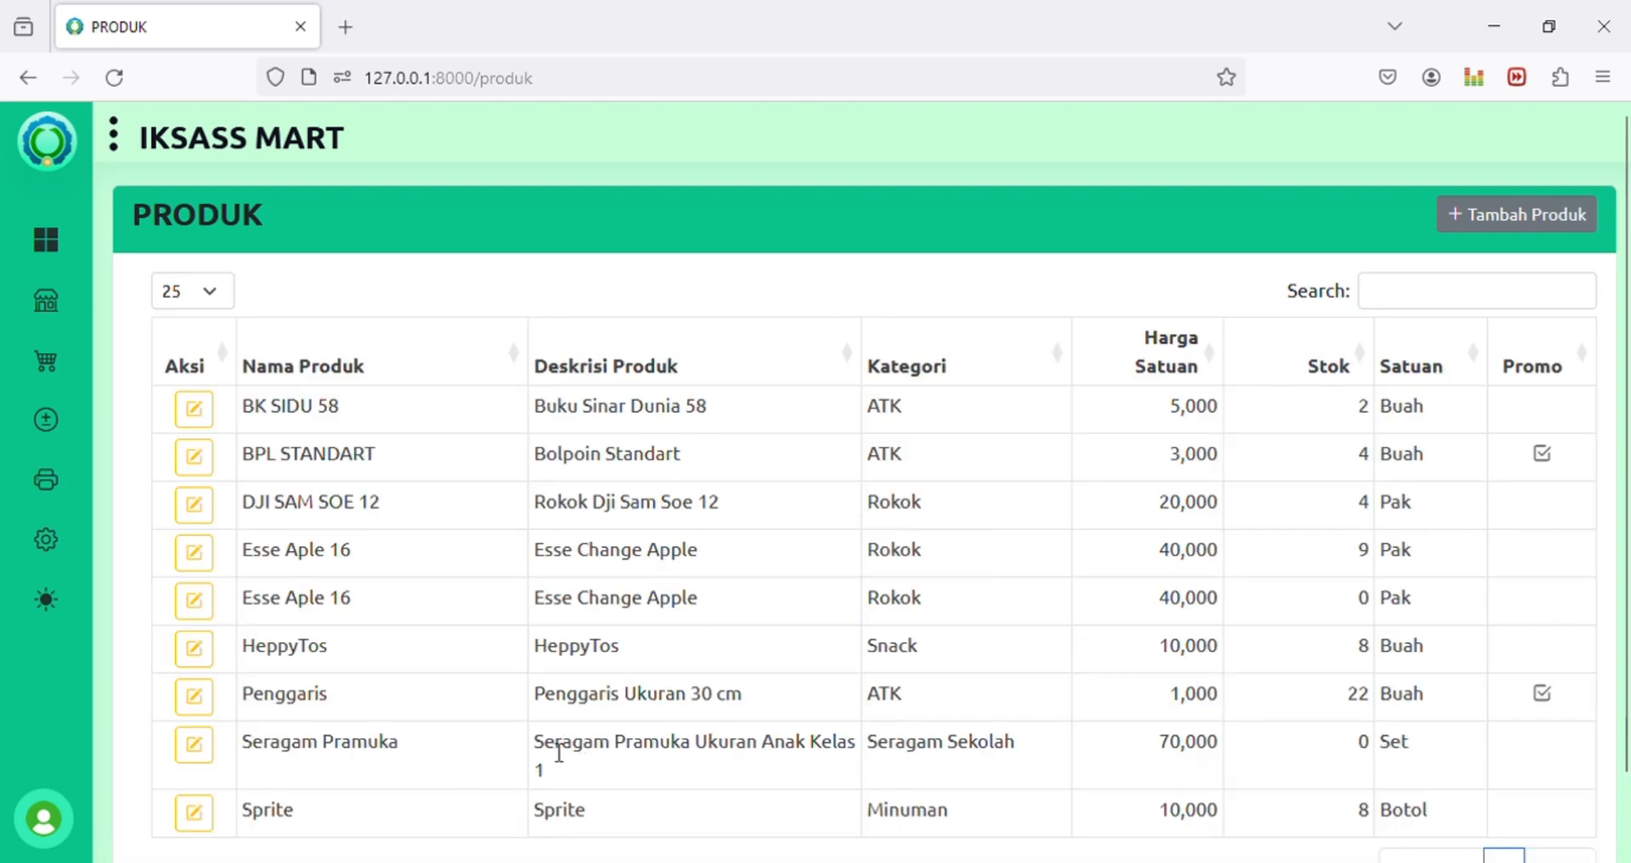
{"action": "left_click_drag", "start_coordinate": [251, 744], "coordinate": [1411, 763]}
{"action": "left_click", "coordinate": [1362, 748]}
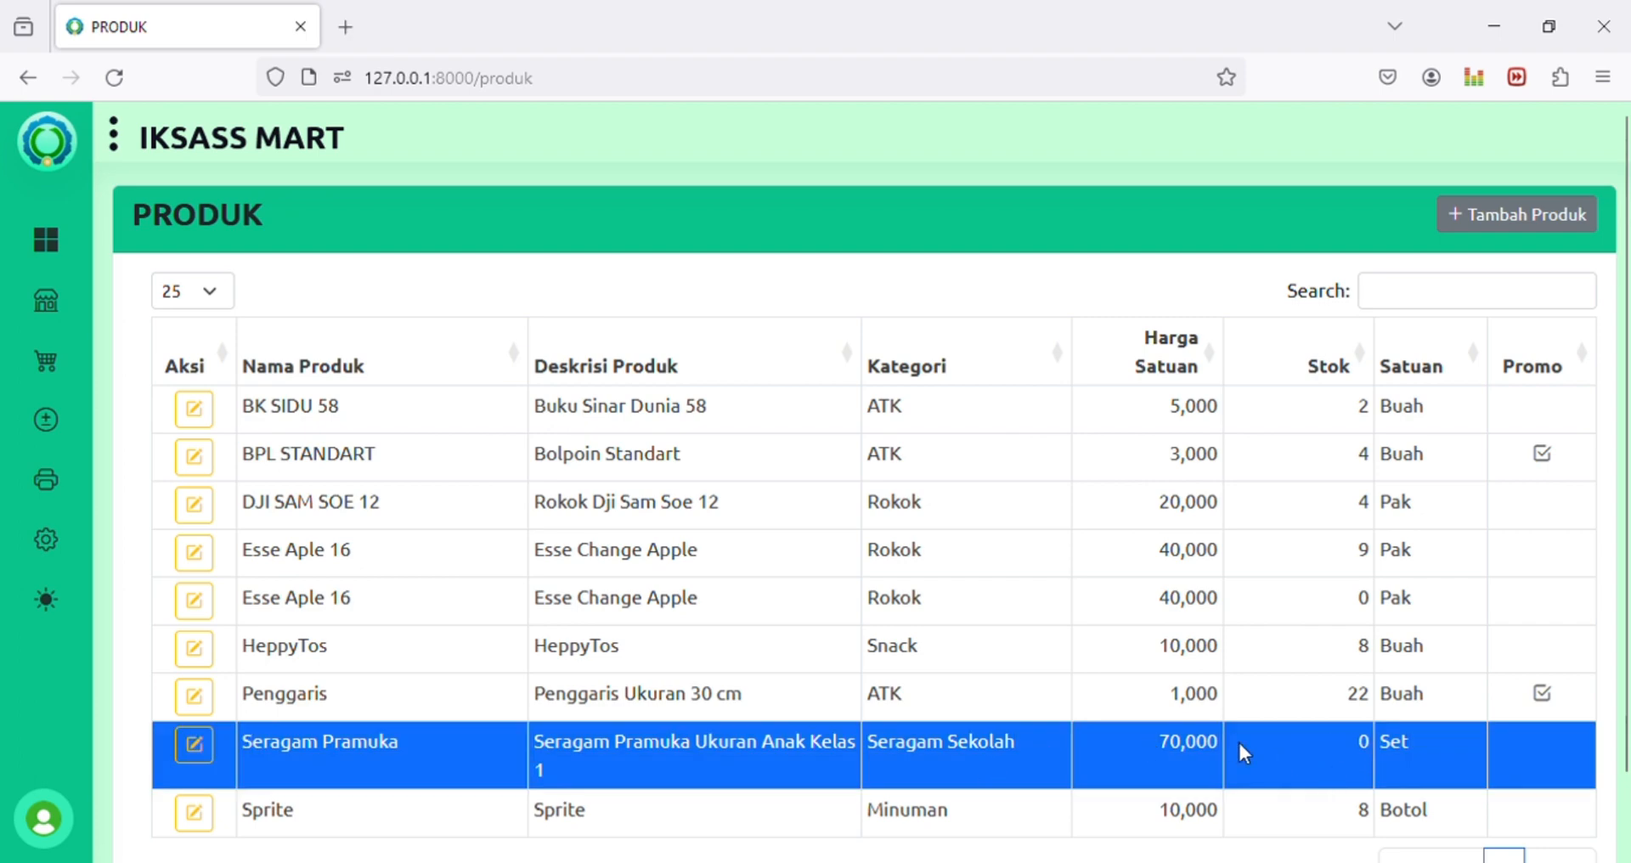
{"action": "mouse_move", "coordinate": [48, 372]}
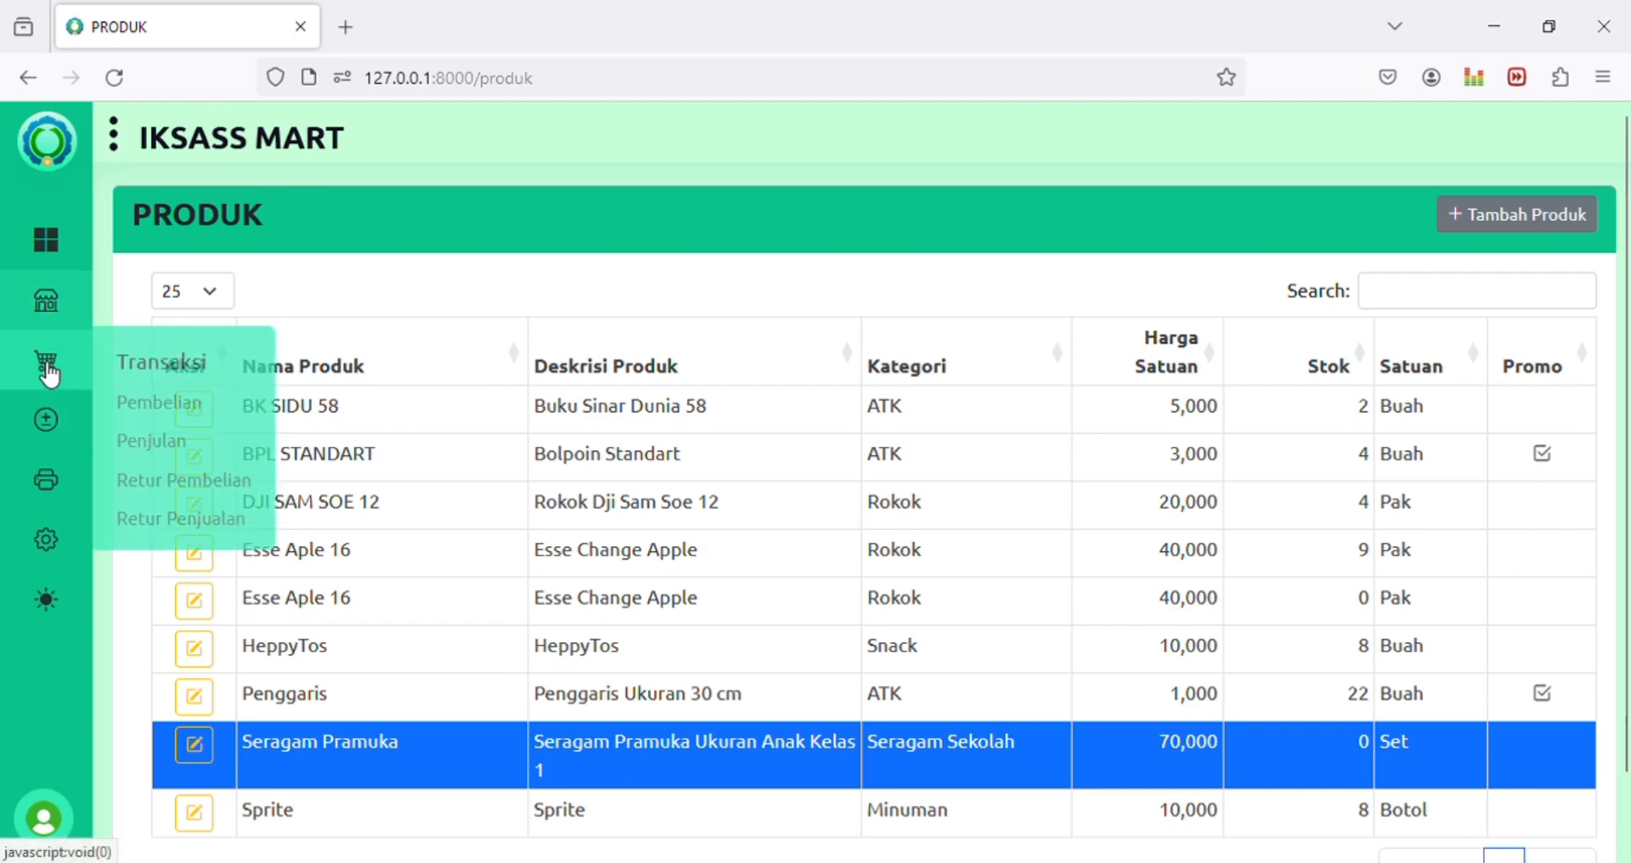
Step: In Pembelian, add a trial line for product 009 at 50,000, then delete it
{"action": "left_click", "coordinate": [161, 408]}
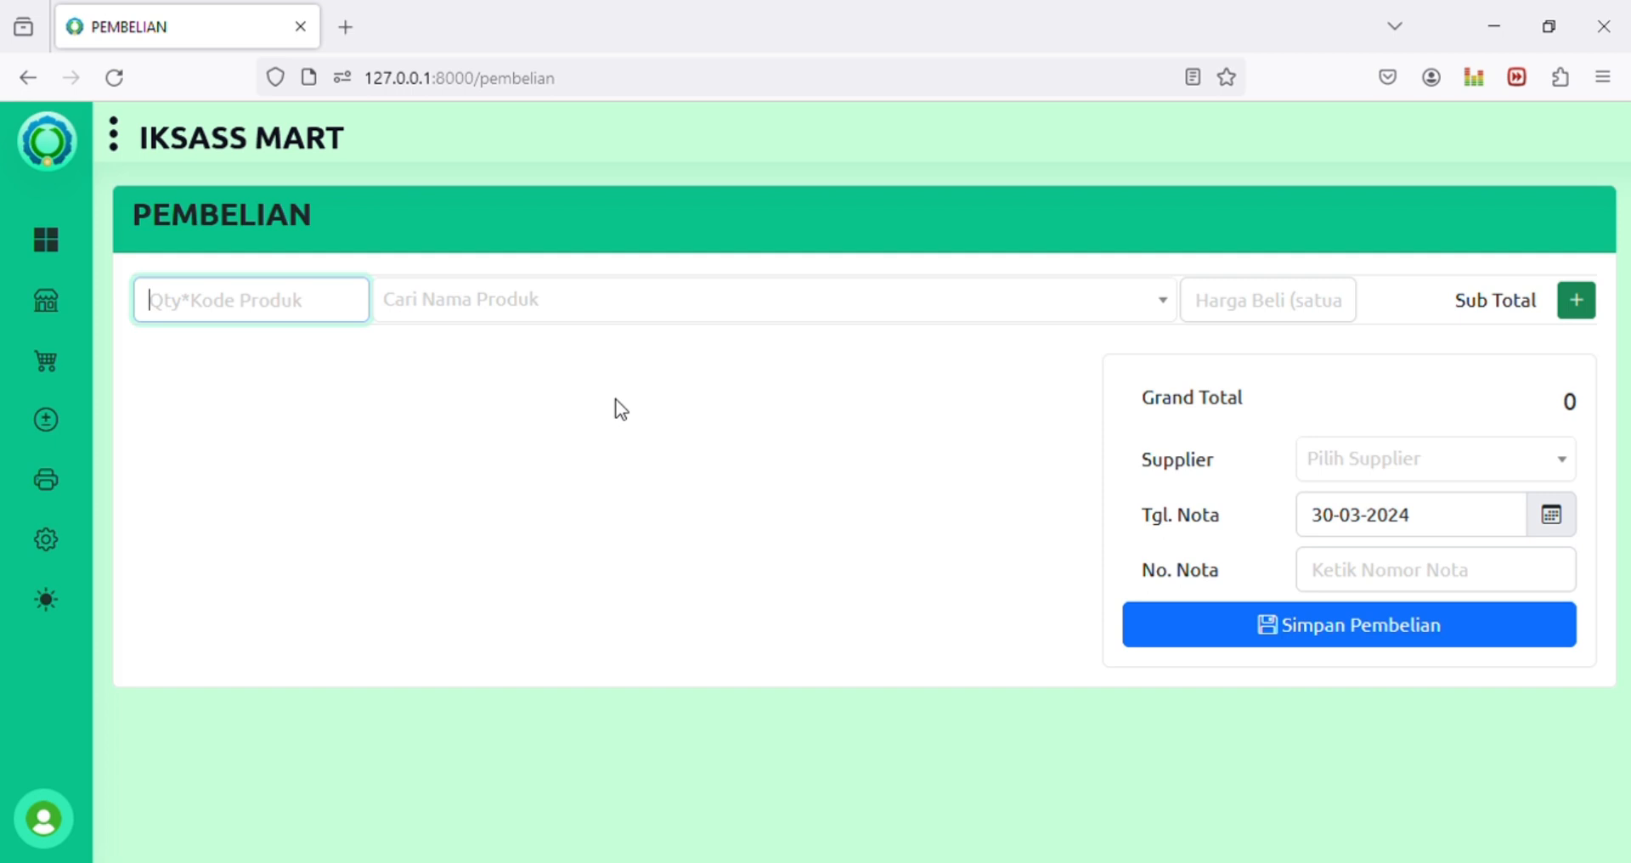
{"action": "type", "text": "009"}
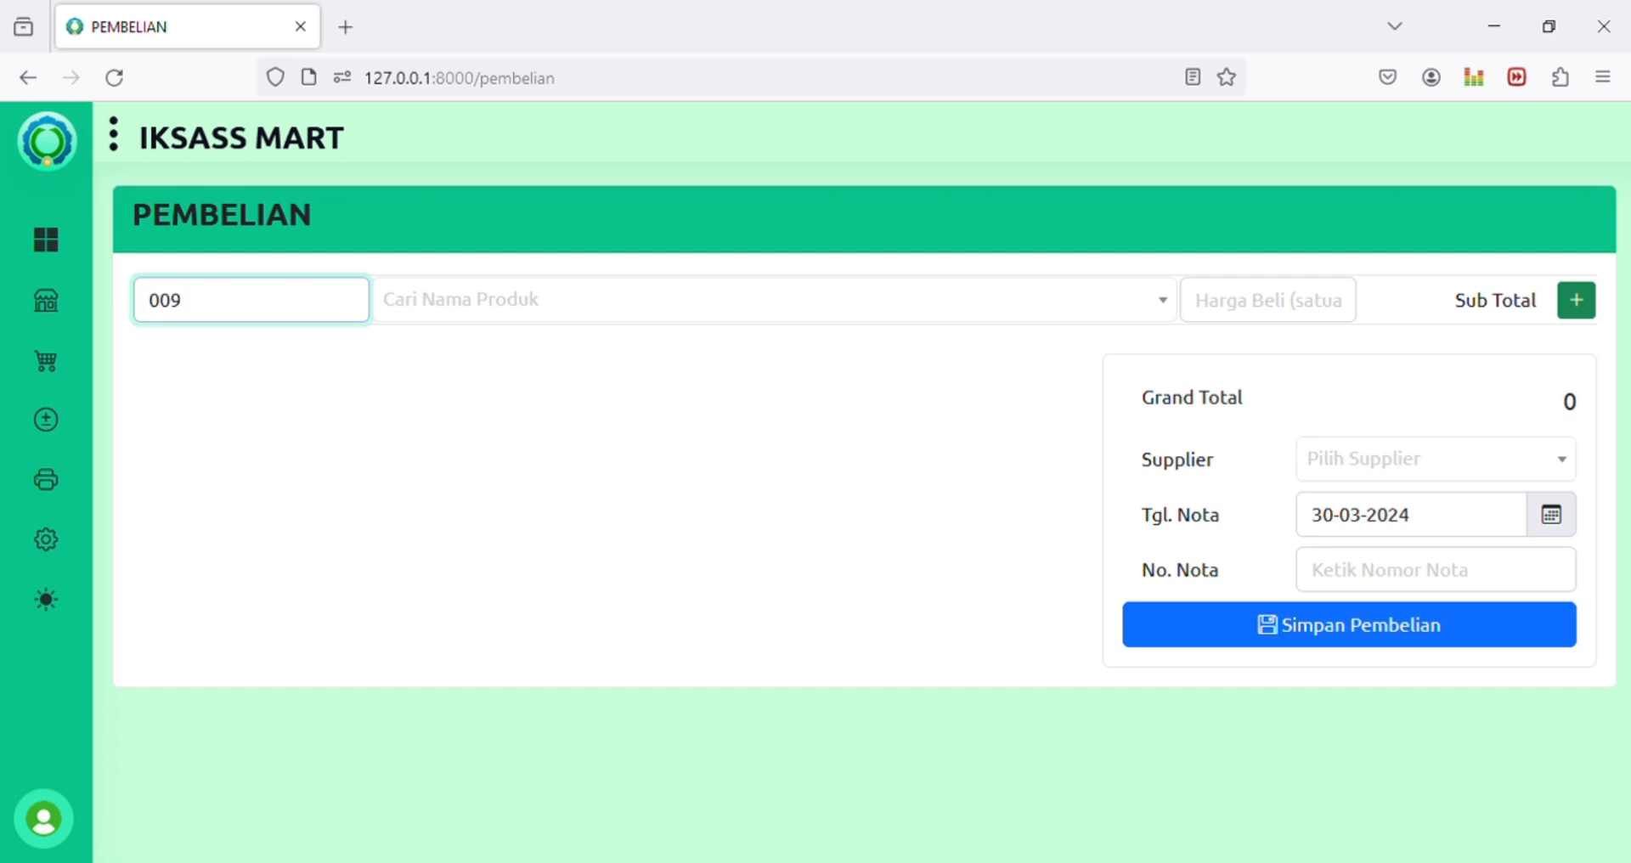
{"action": "key", "text": "Tab"}
{"action": "key", "text": "Tab"}
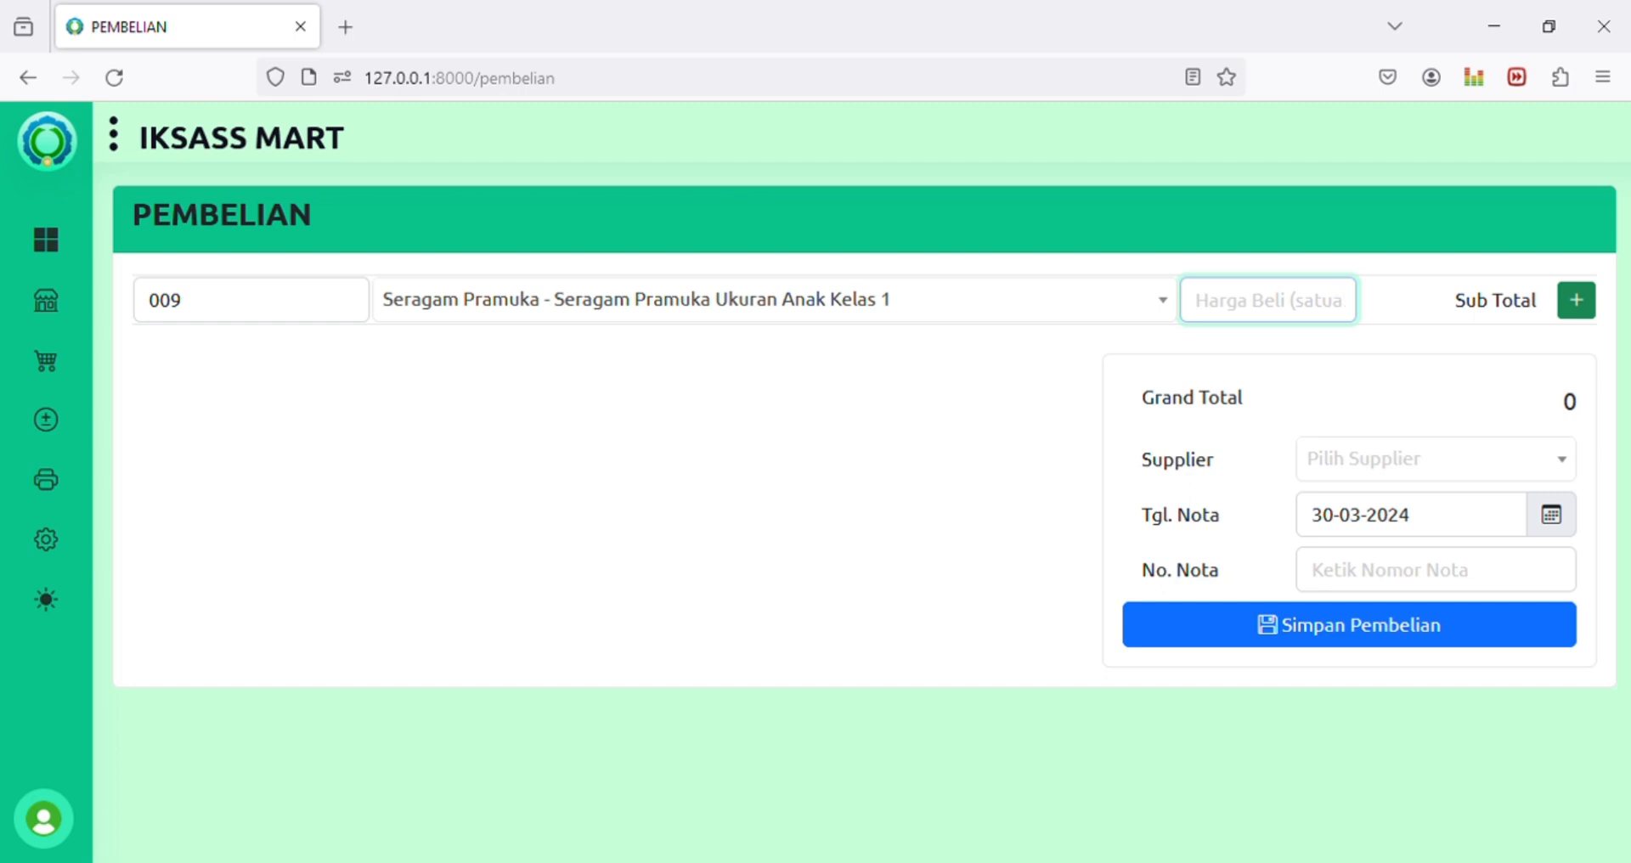
{"action": "type", "text": "5"}
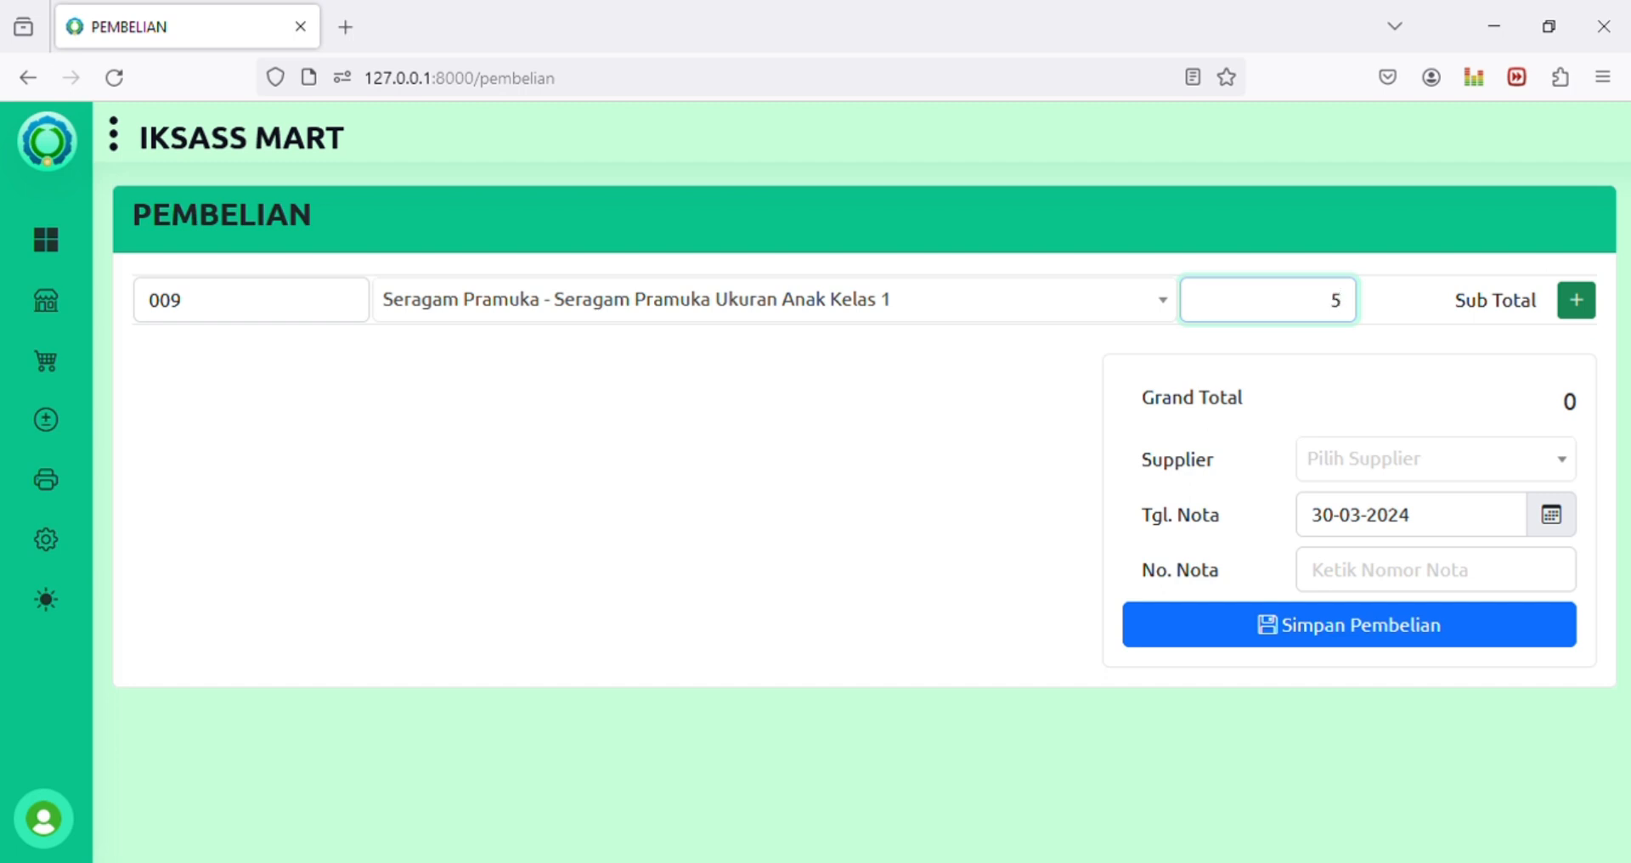
{"action": "type", "text": "0,000"}
{"action": "left_click", "coordinate": [182, 300]}
{"action": "key", "text": "Return"}
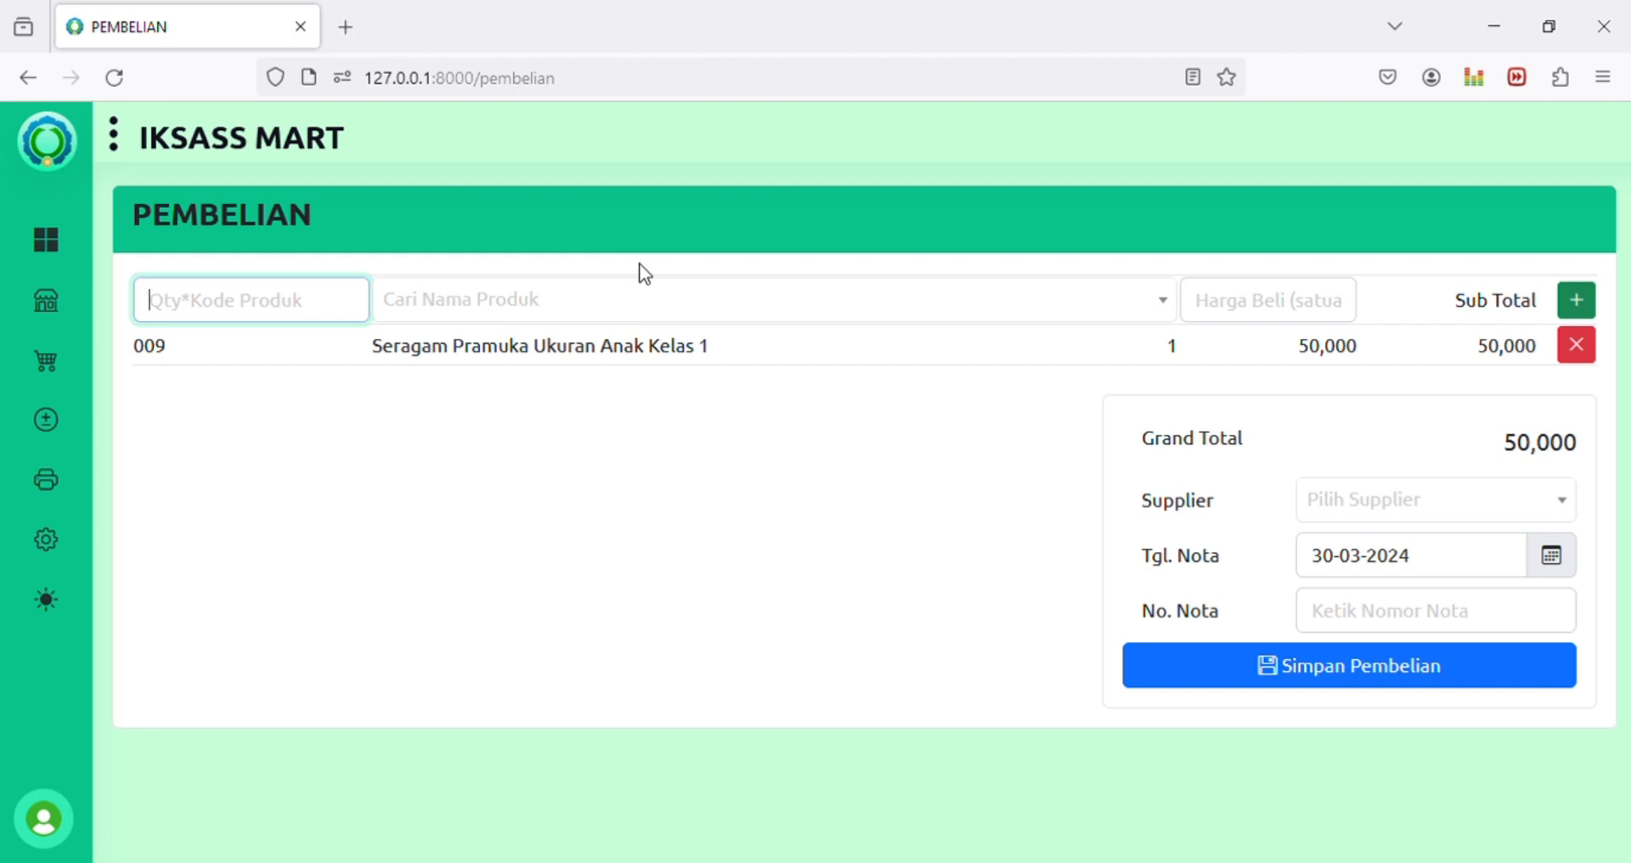
{"action": "key", "text": "Down"}
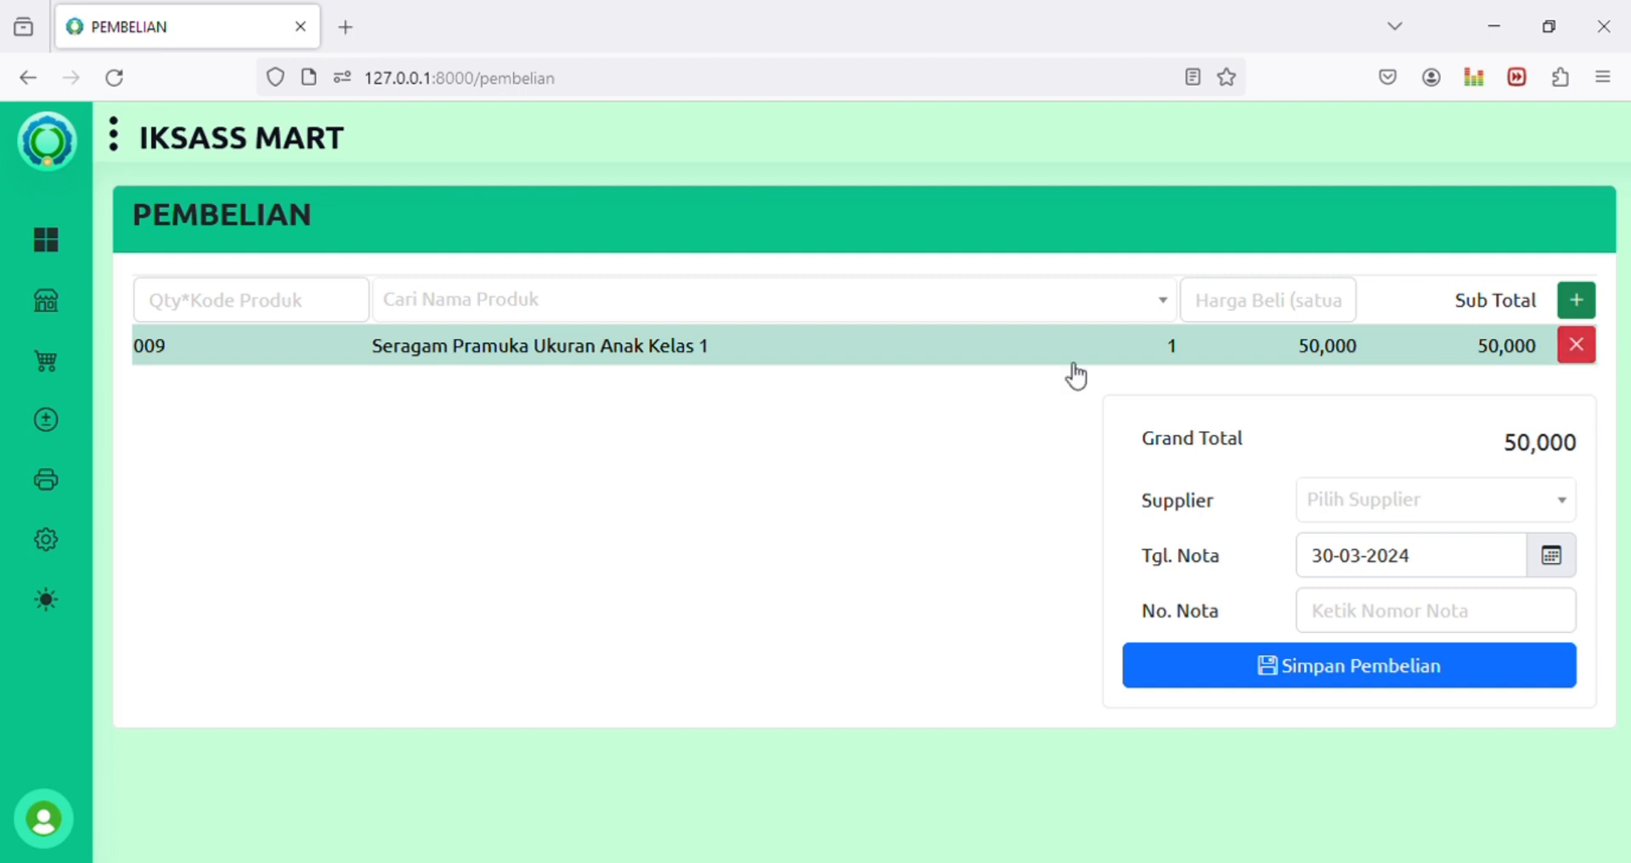
{"action": "left_click", "coordinate": [981, 352]}
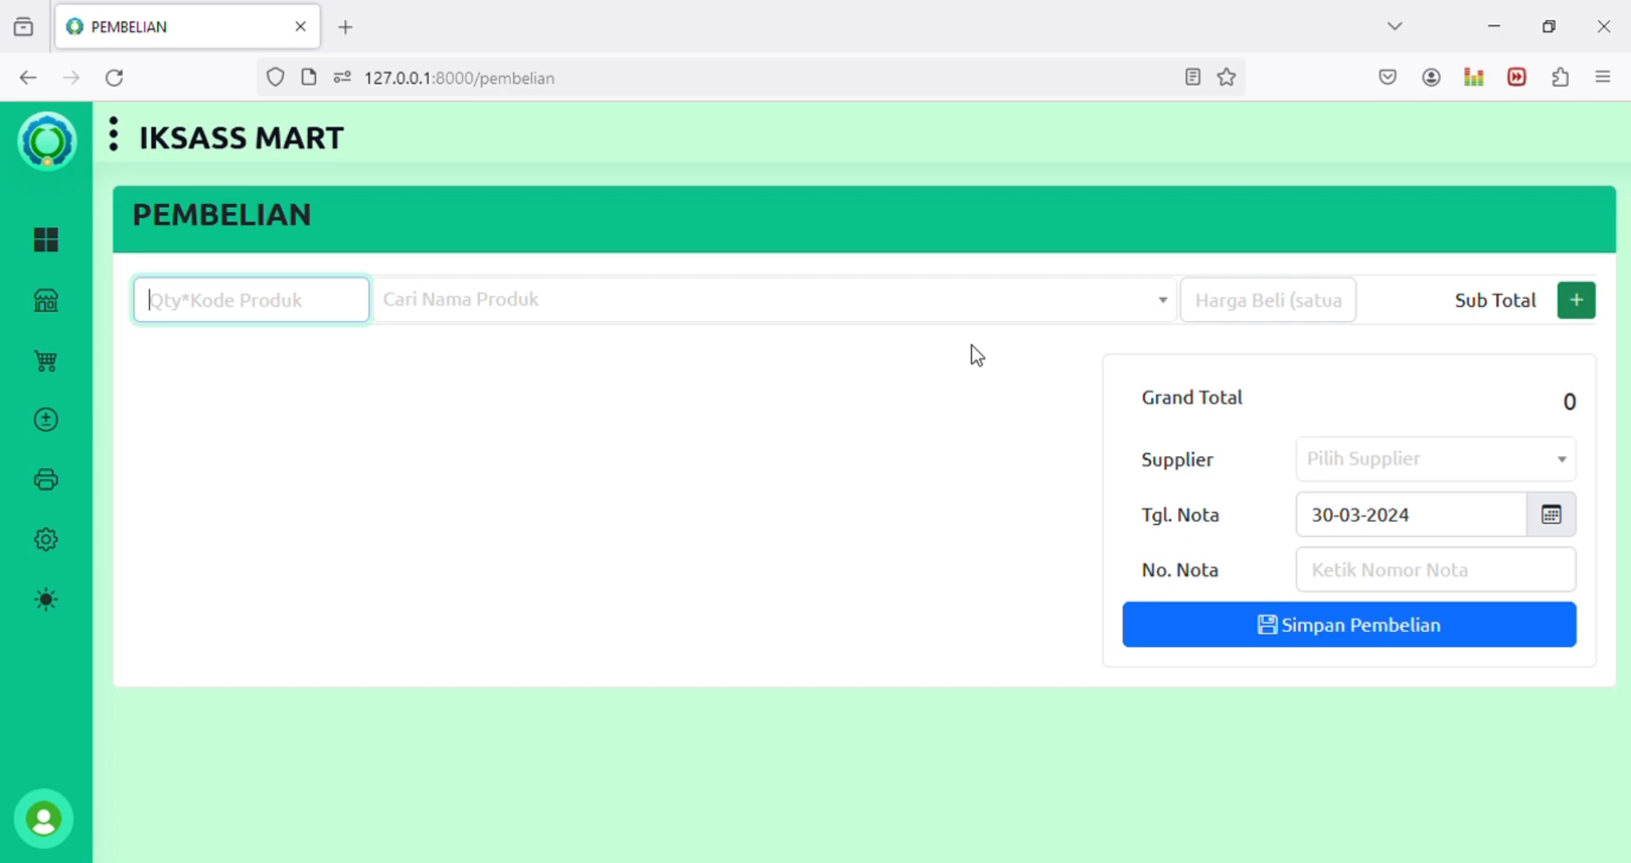
Step: Add Seragam Pramuka (code 009) purchase lines: 20 at 50,000 and 10 at 45,000
{"action": "type", "text": "20*"}
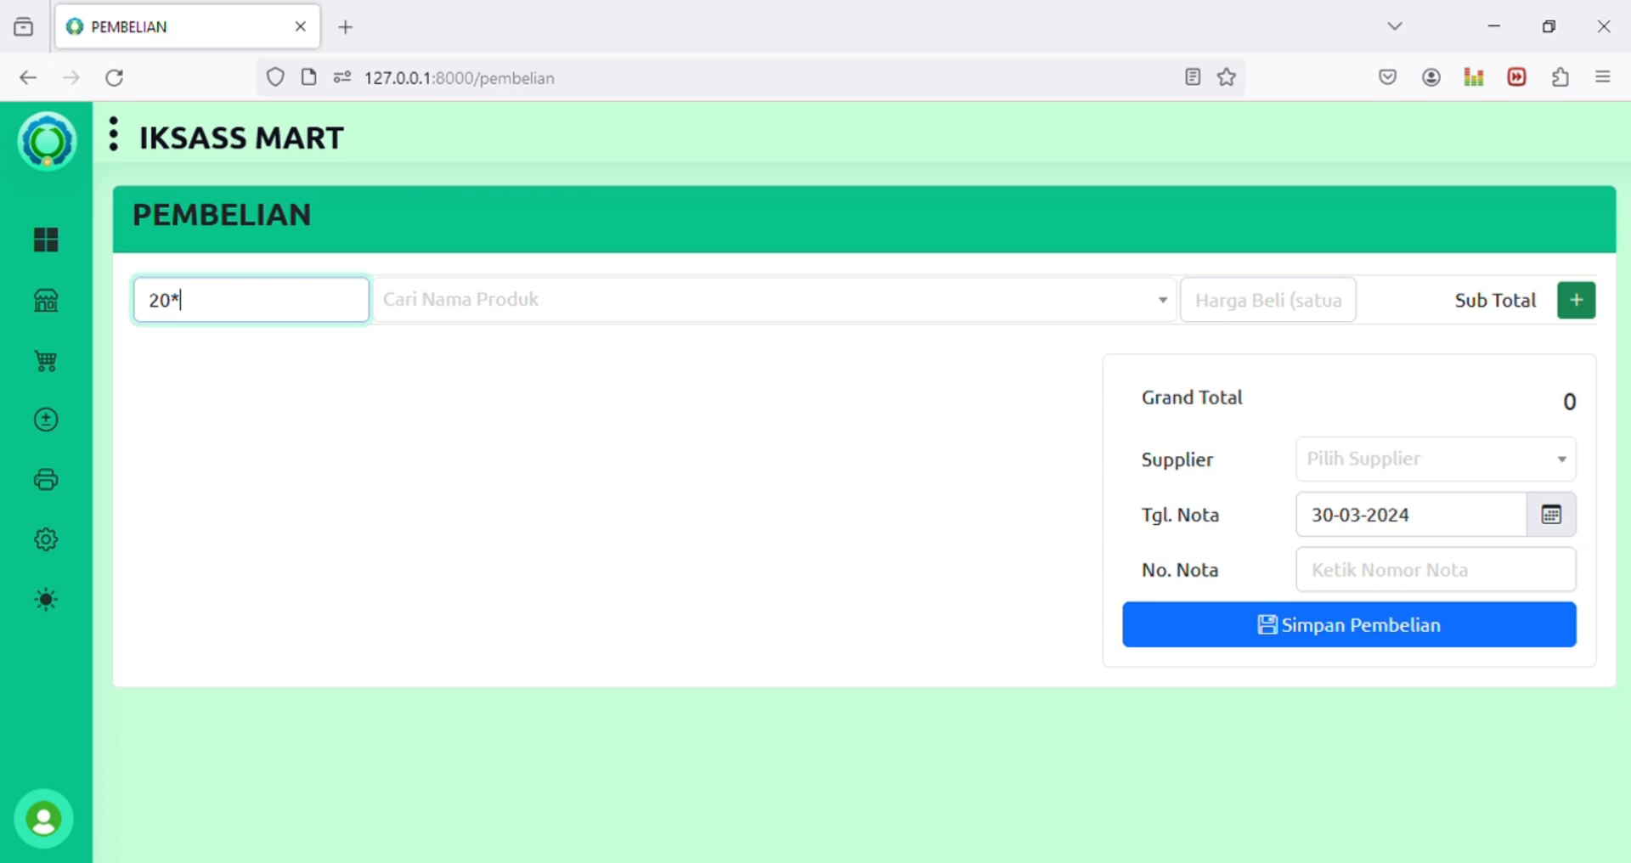
{"action": "type", "text": "009"}
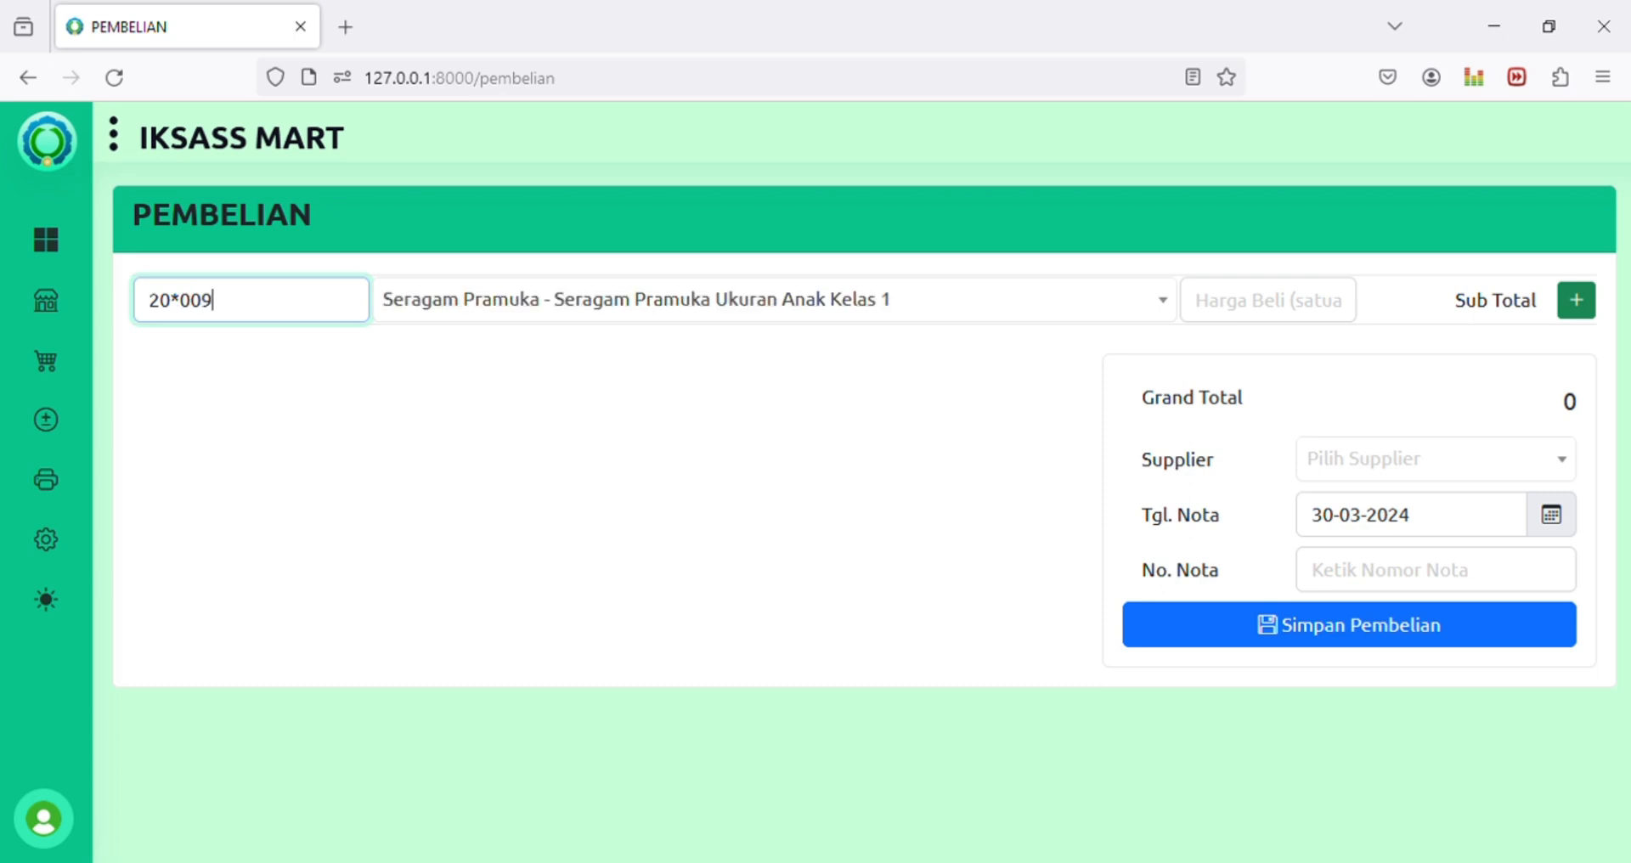
{"action": "key", "text": "Tab"}
{"action": "key", "text": "Tab"}
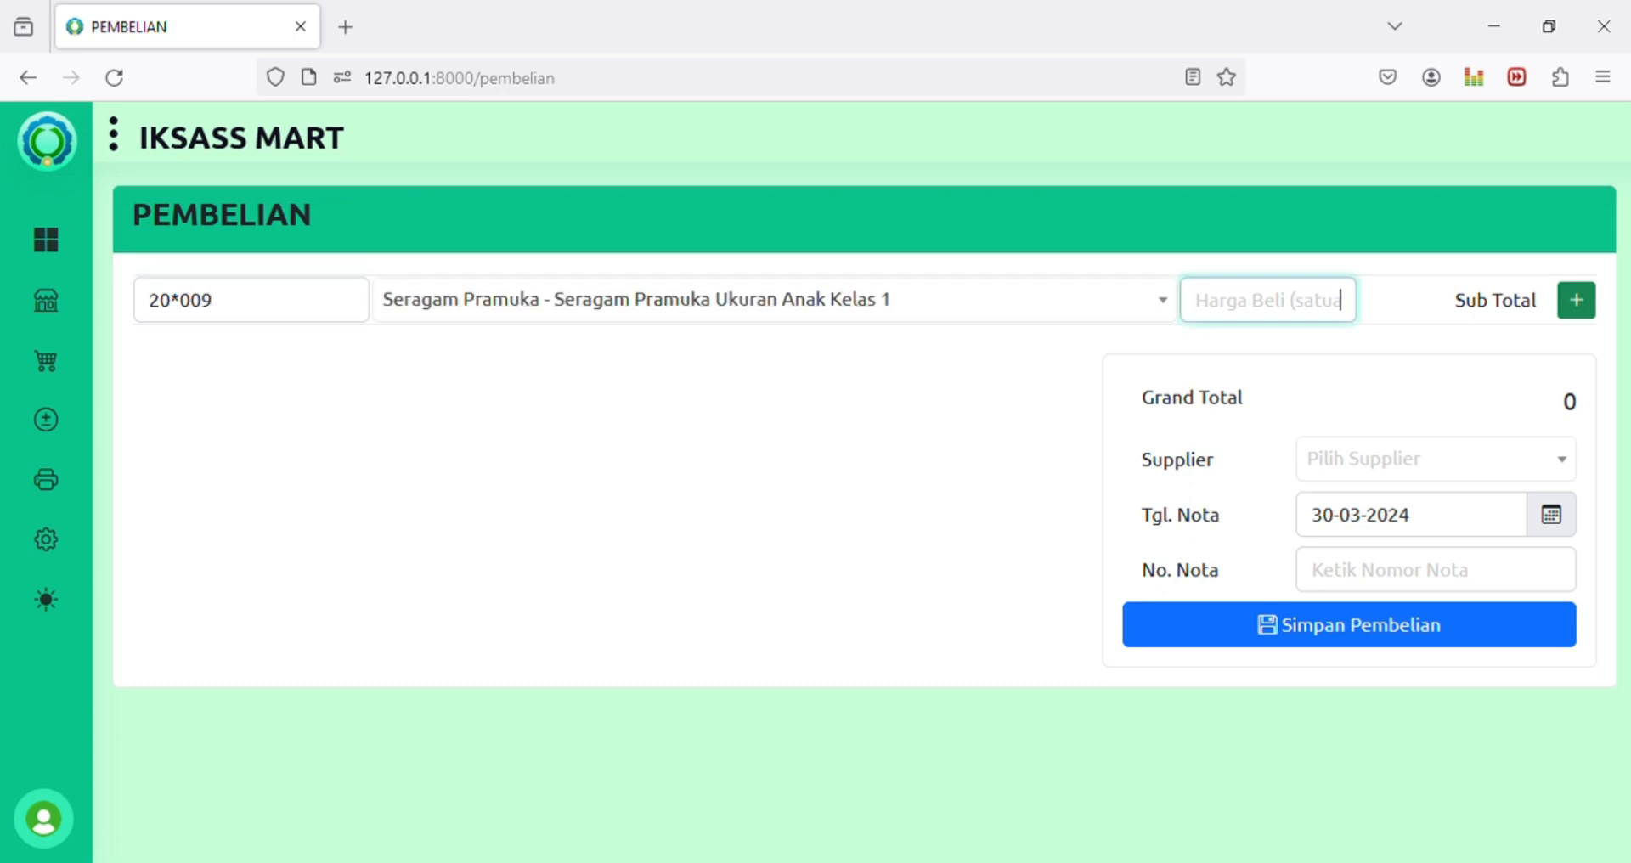
{"action": "type", "text": "50"}
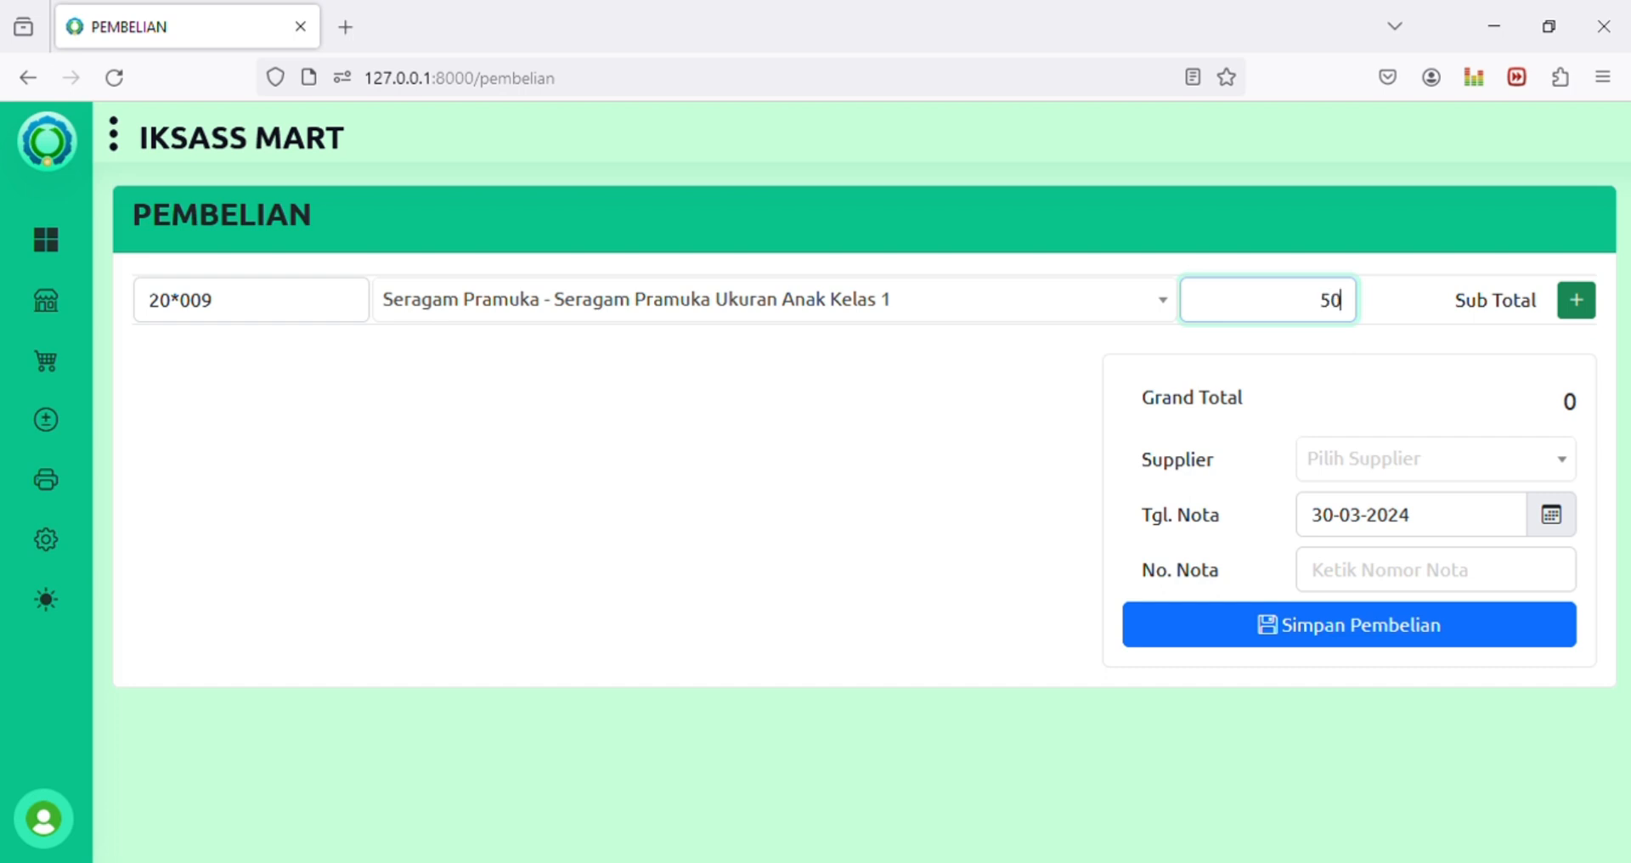
{"action": "type", "text": ",000"}
{"action": "key", "text": "Return"}
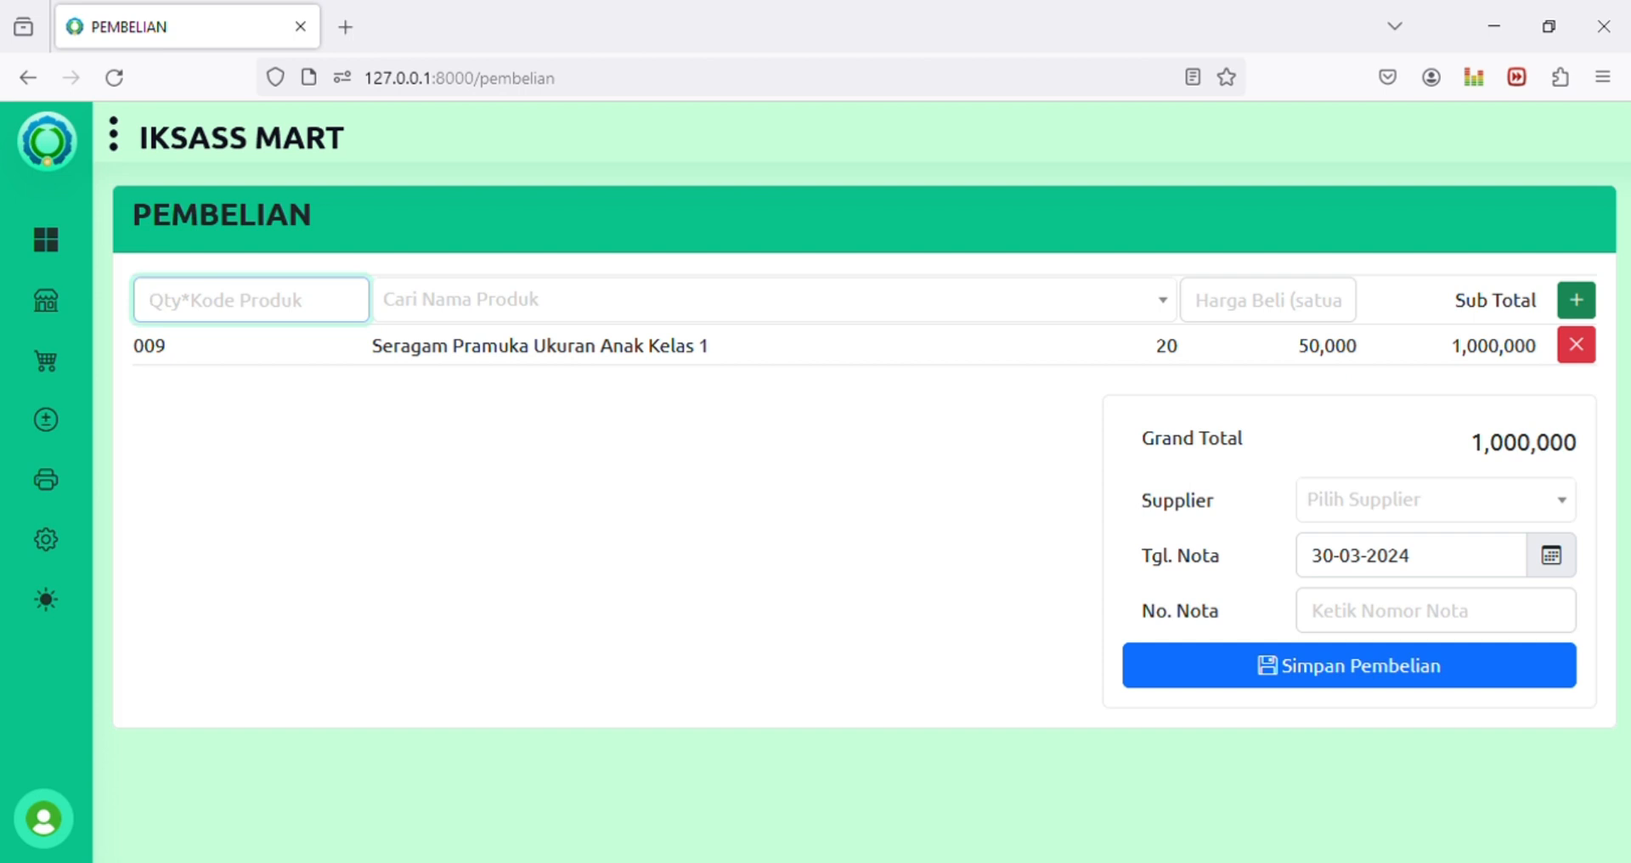
{"action": "type", "text": "10*"}
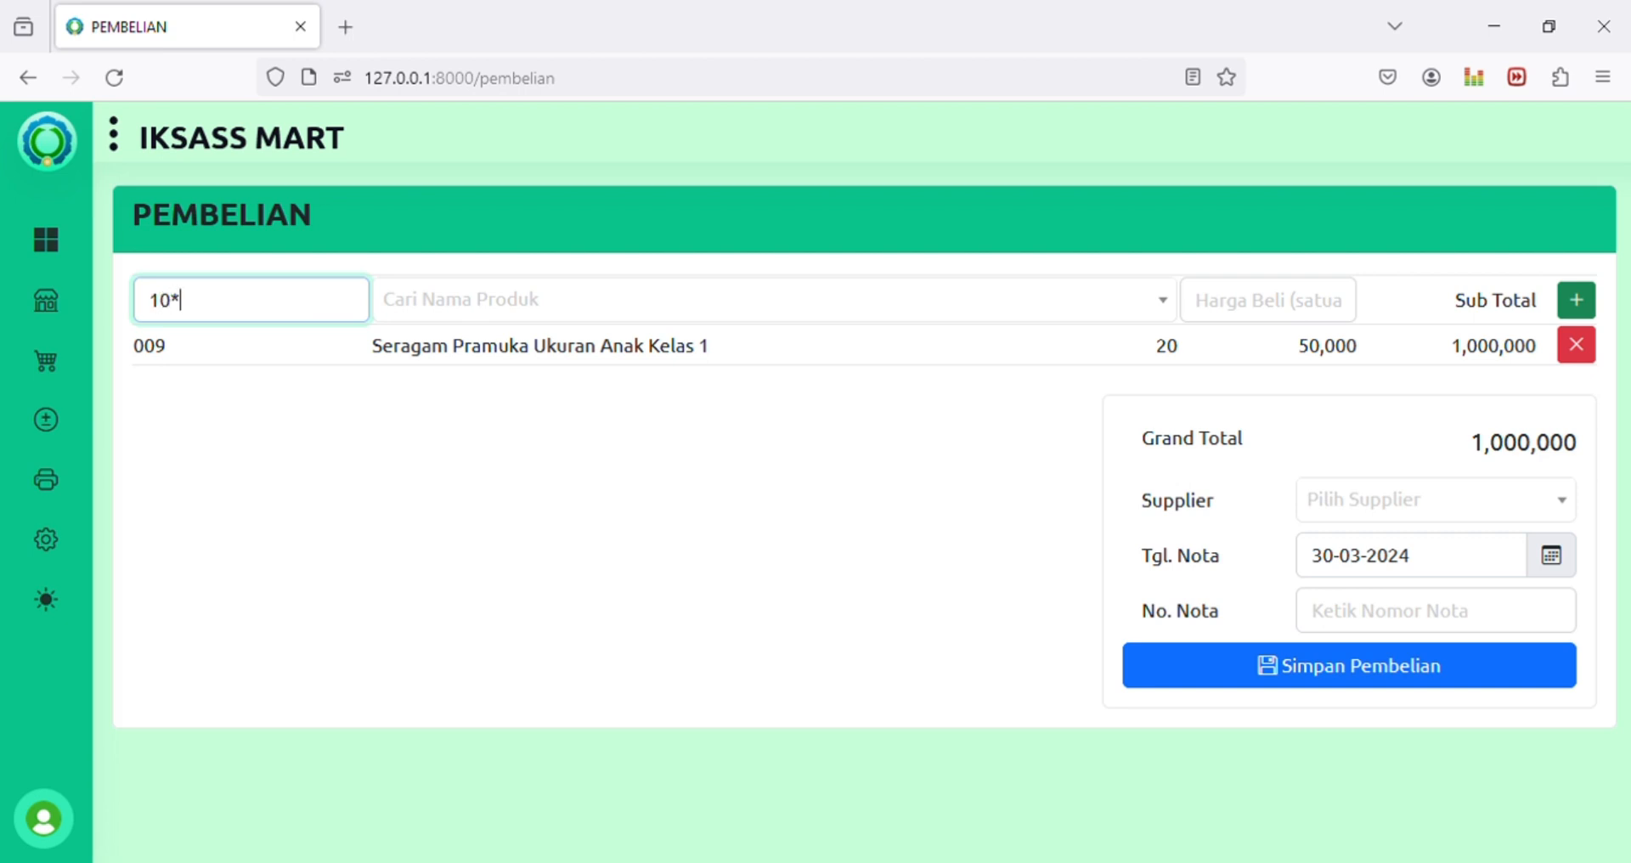
{"action": "type", "text": "009"}
{"action": "key", "text": "Tab"}
{"action": "key", "text": "Tab"}
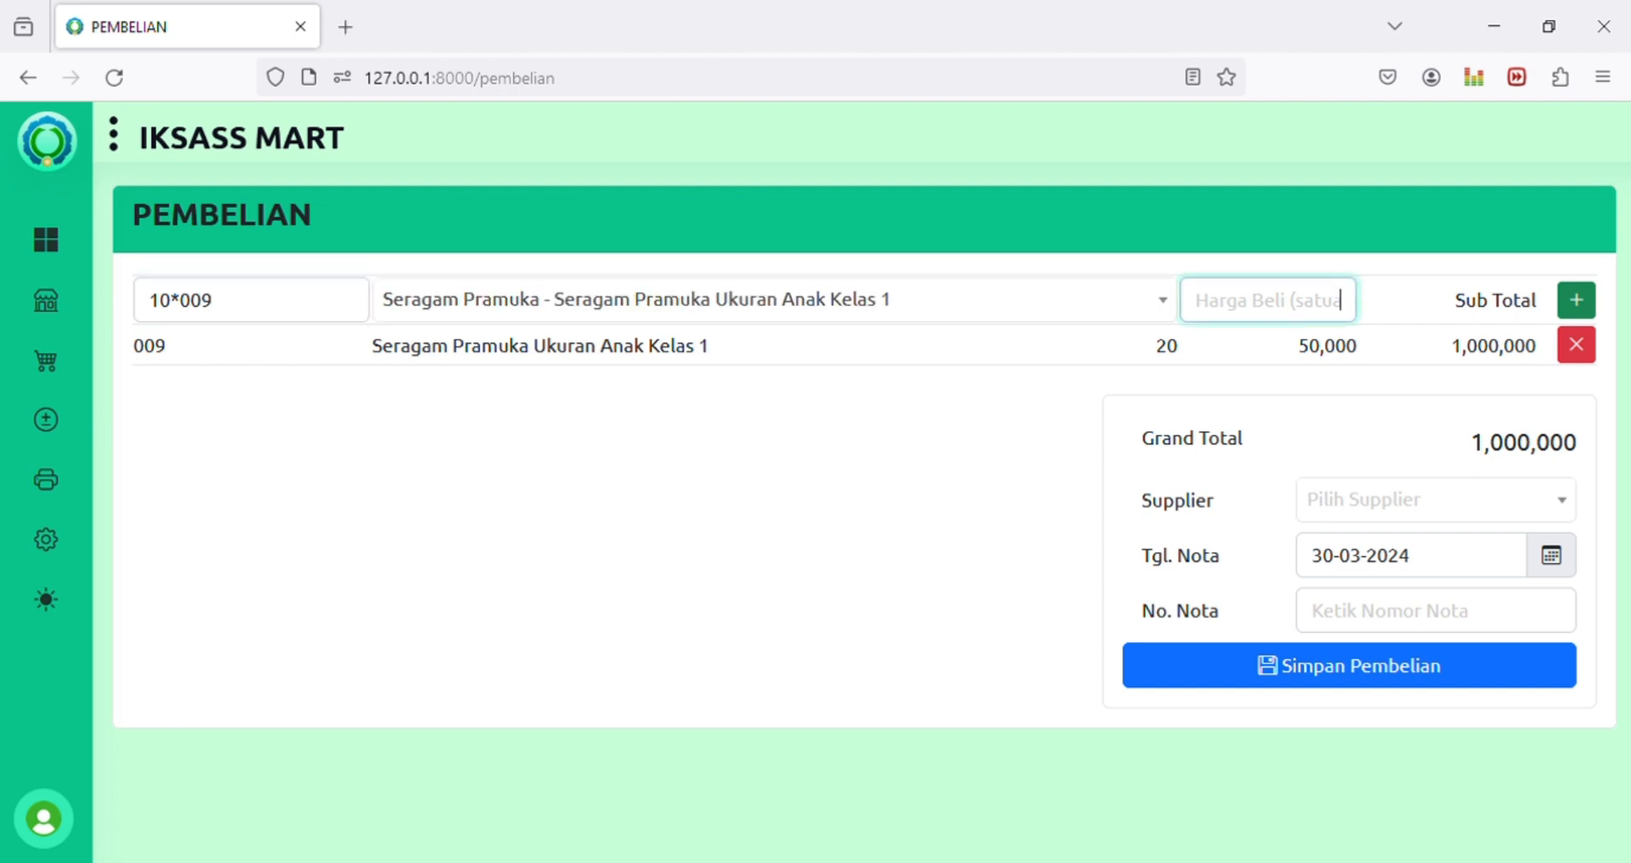
{"action": "type", "text": "45"}
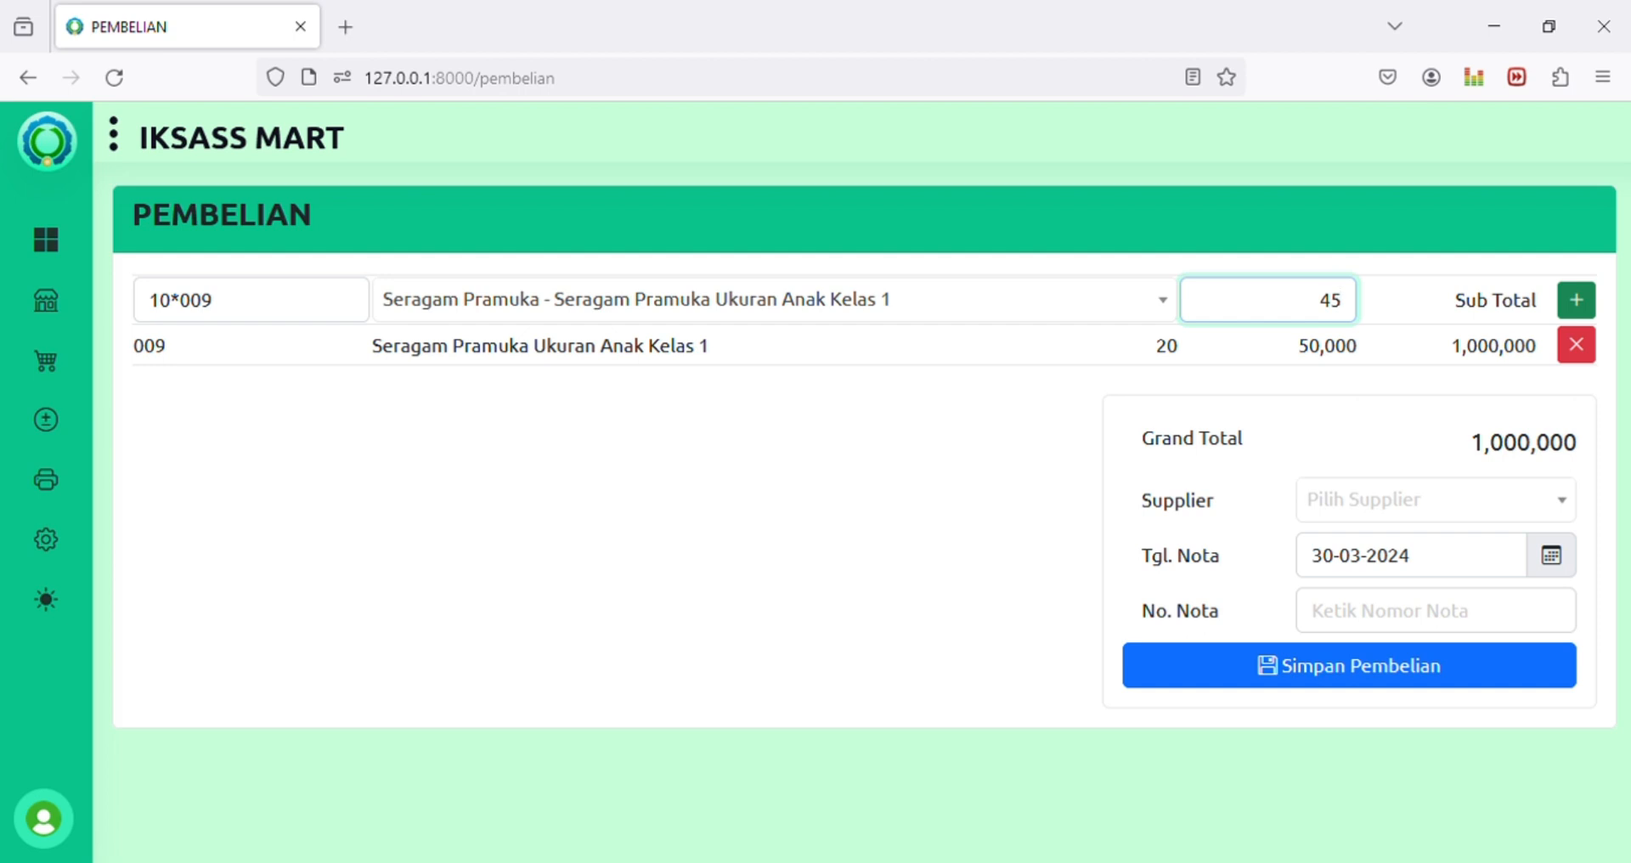
{"action": "type", "text": ",000"}
{"action": "key", "text": "Return"}
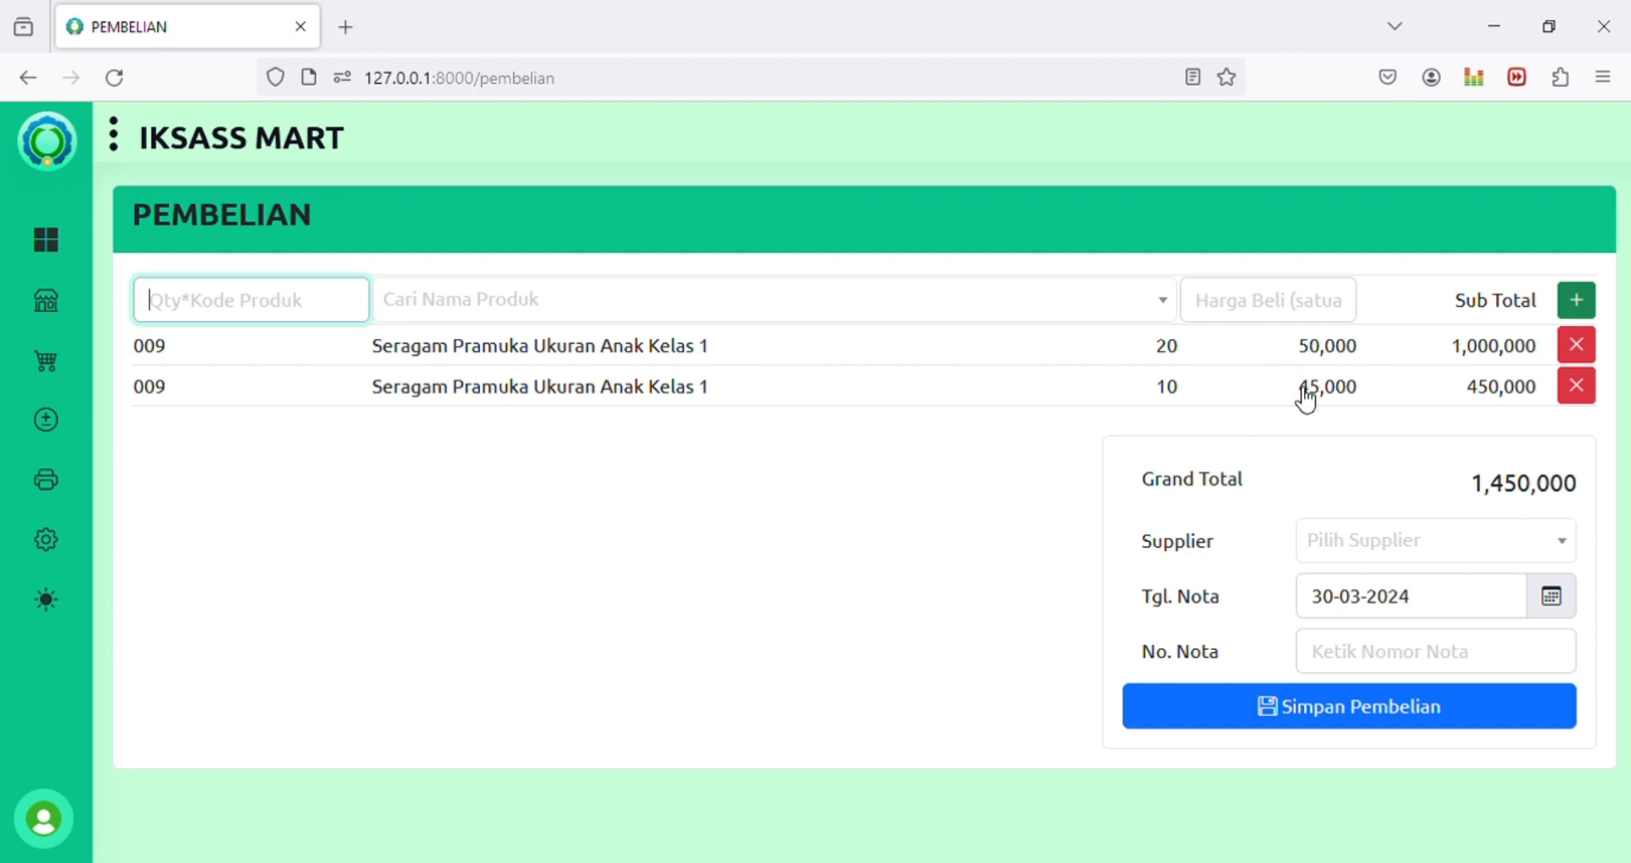
Step: Choose supplier UD. Utama Sejahtera, enter the note number, and save the purchase
{"action": "left_click", "coordinate": [1443, 553]}
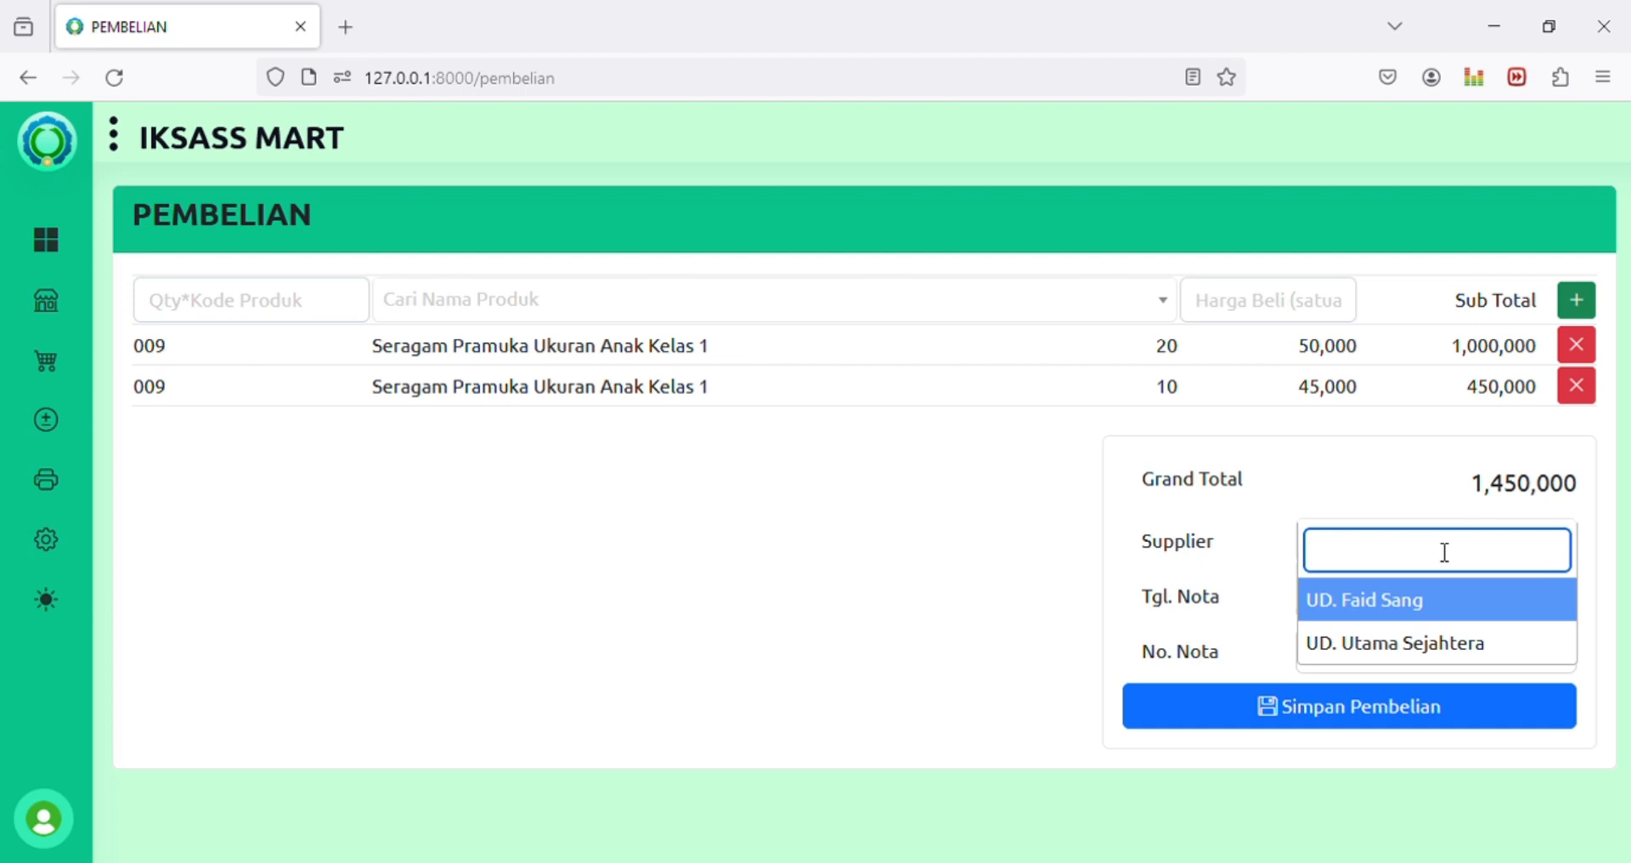
{"action": "left_click", "coordinate": [1383, 645]}
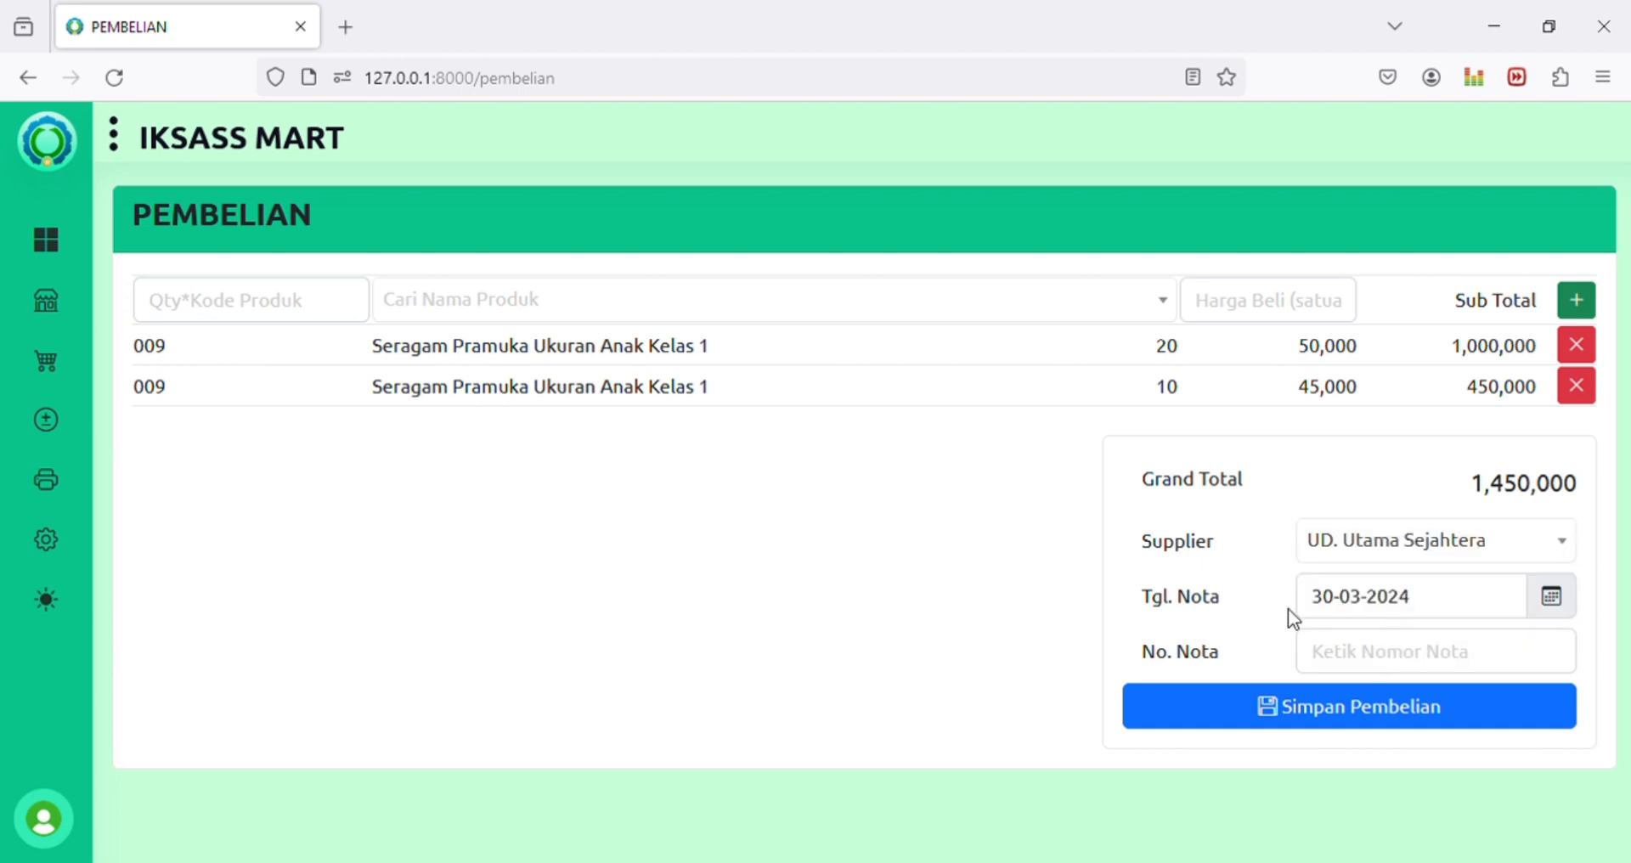
{"action": "left_click", "coordinate": [1338, 664]}
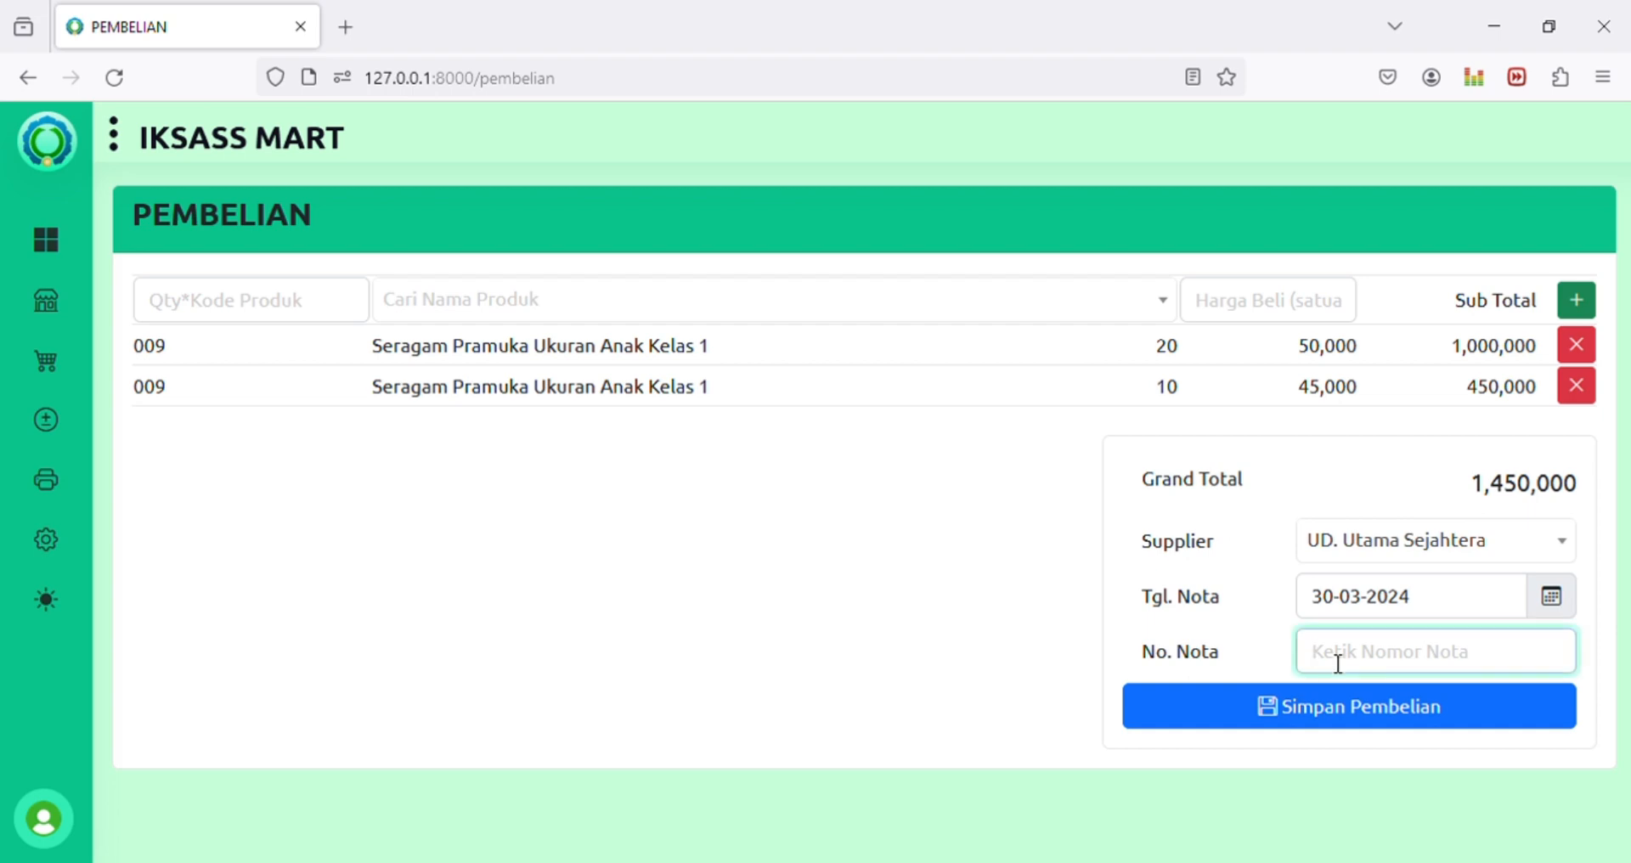
{"action": "type", "text": "542097"}
{"action": "key", "text": "Tab"}
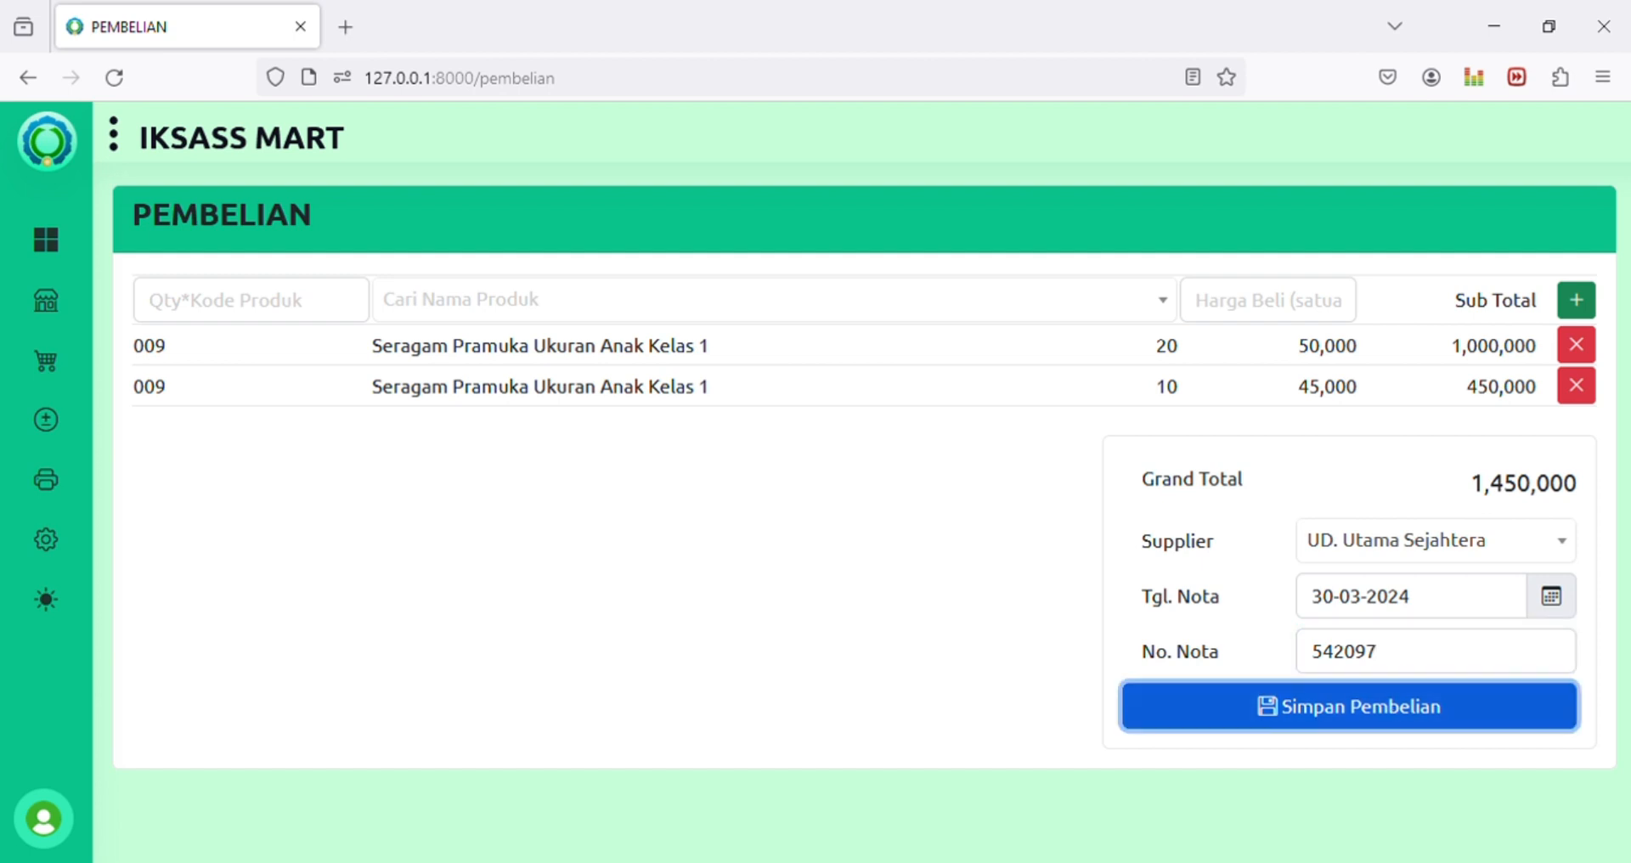
{"action": "key", "text": "Return"}
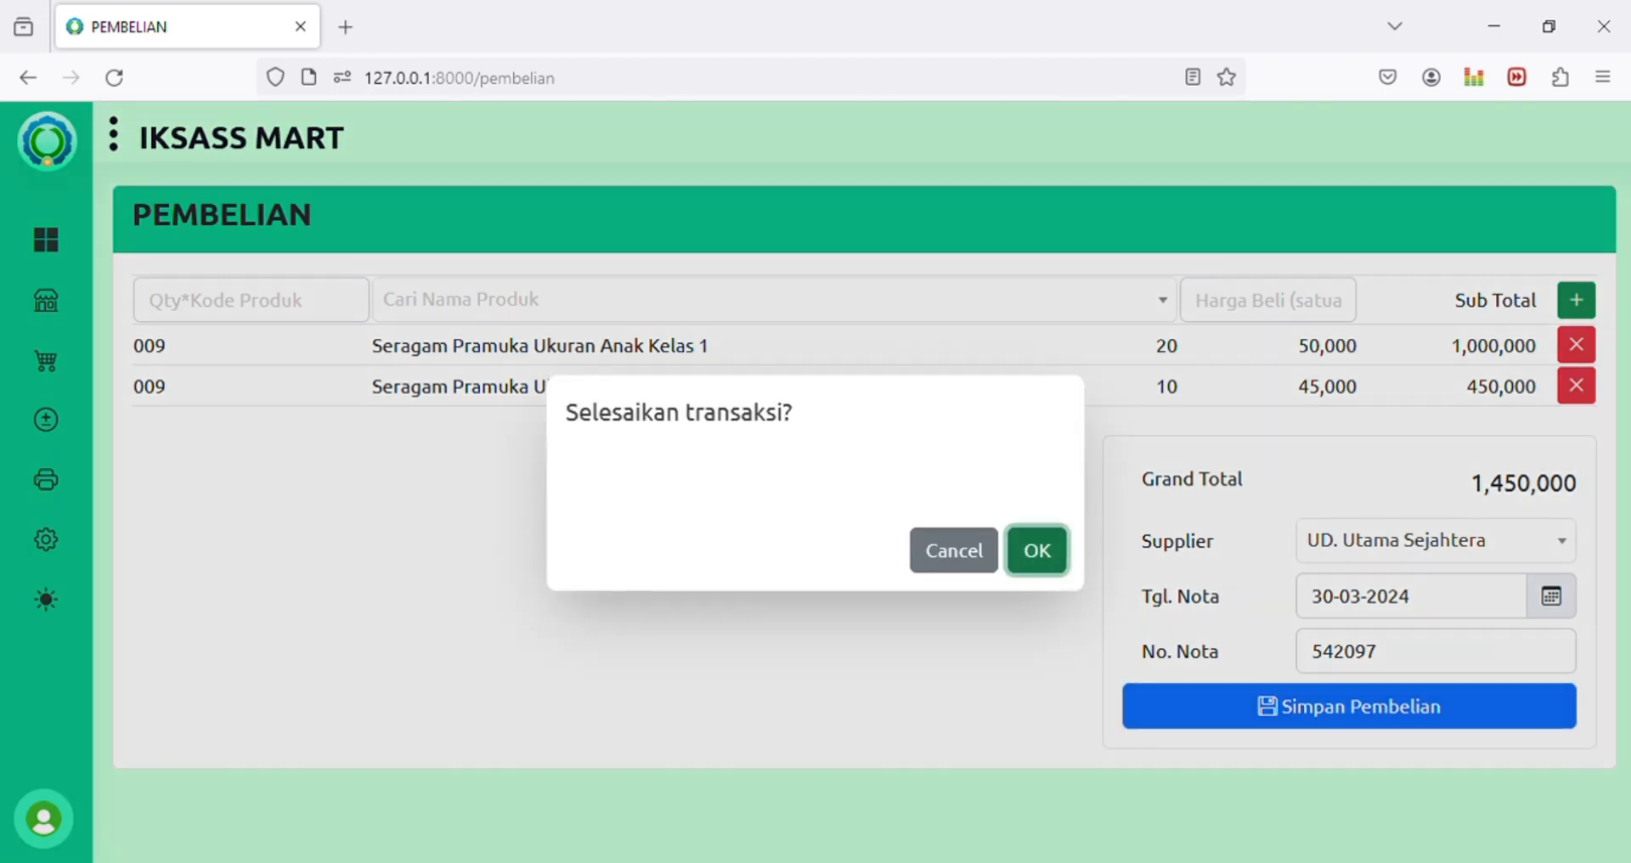
{"action": "key", "text": "Return"}
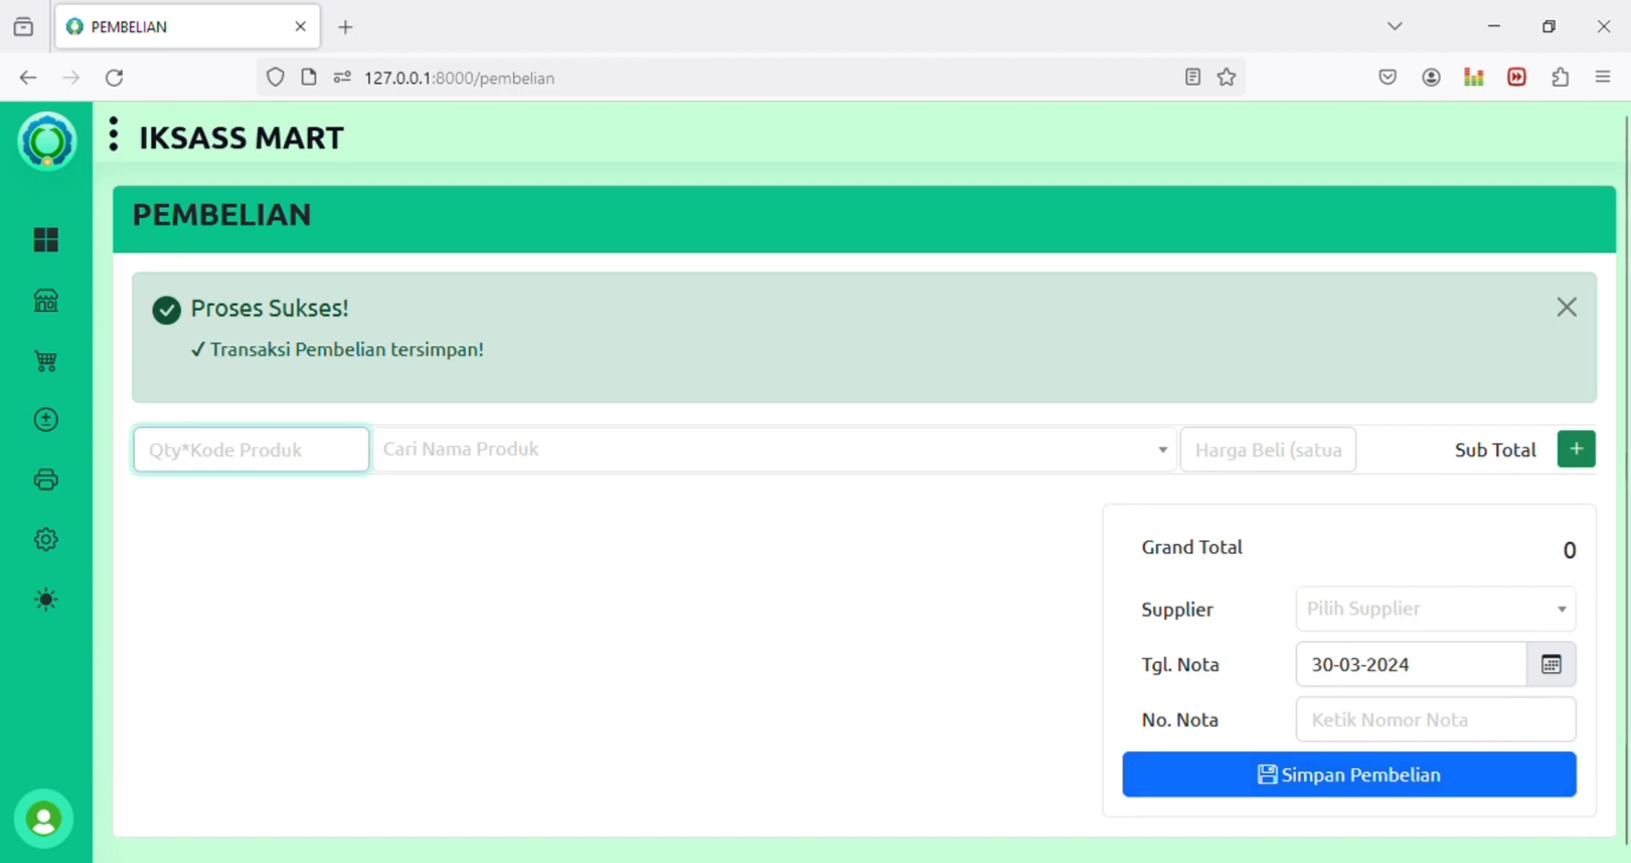
Step: Open Semua Produk and bring up the Seragam Pramuka (code 009) record for editing
{"action": "mouse_move", "coordinate": [12, 316]}
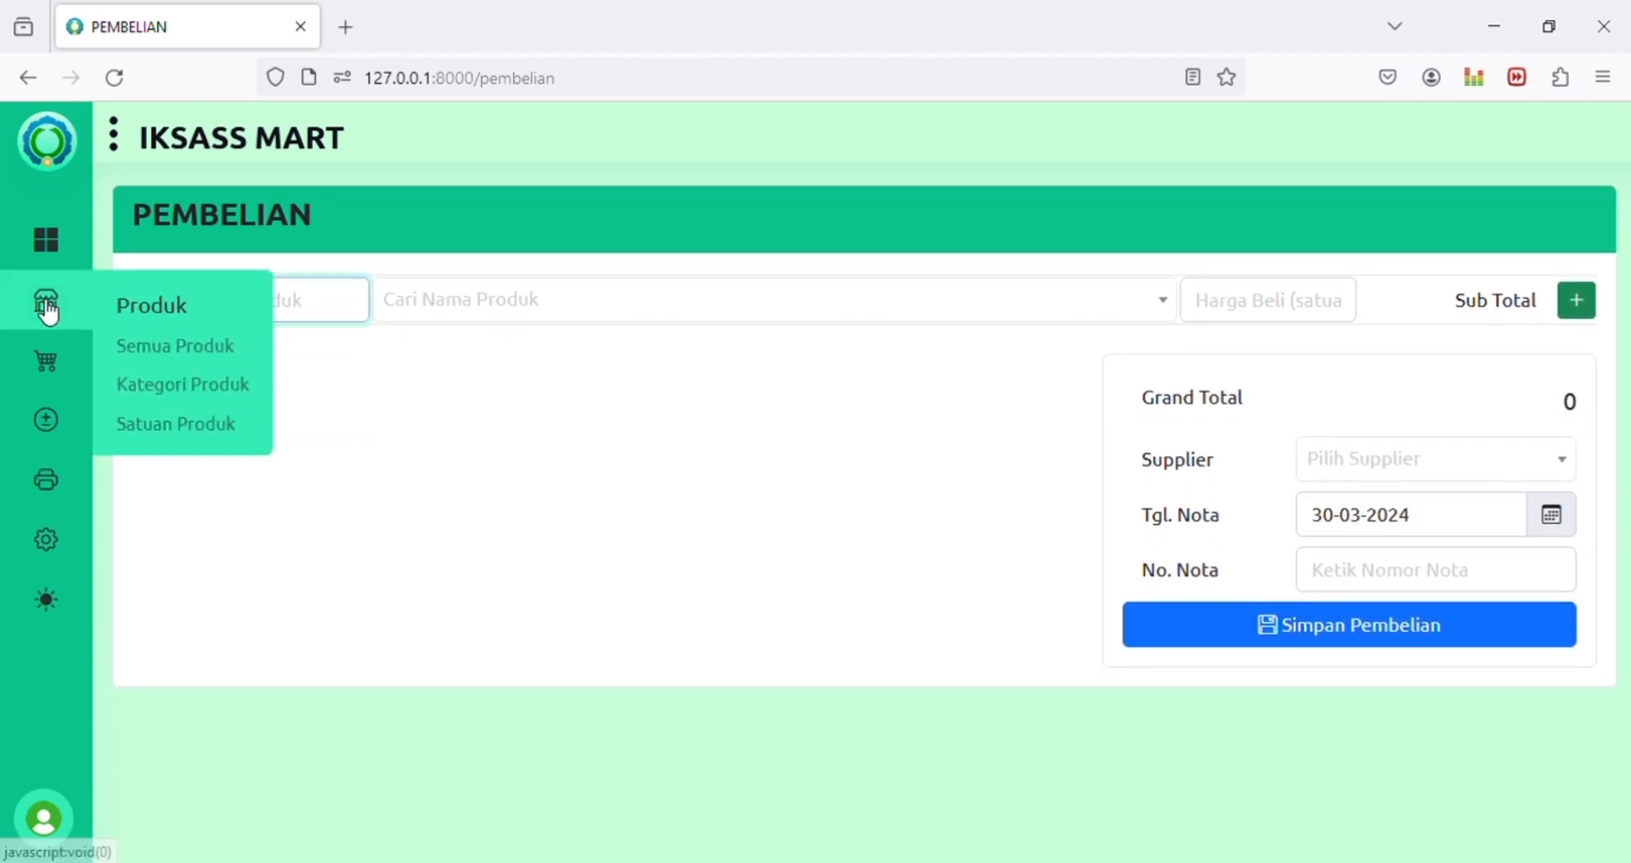
{"action": "left_click", "coordinate": [173, 357]}
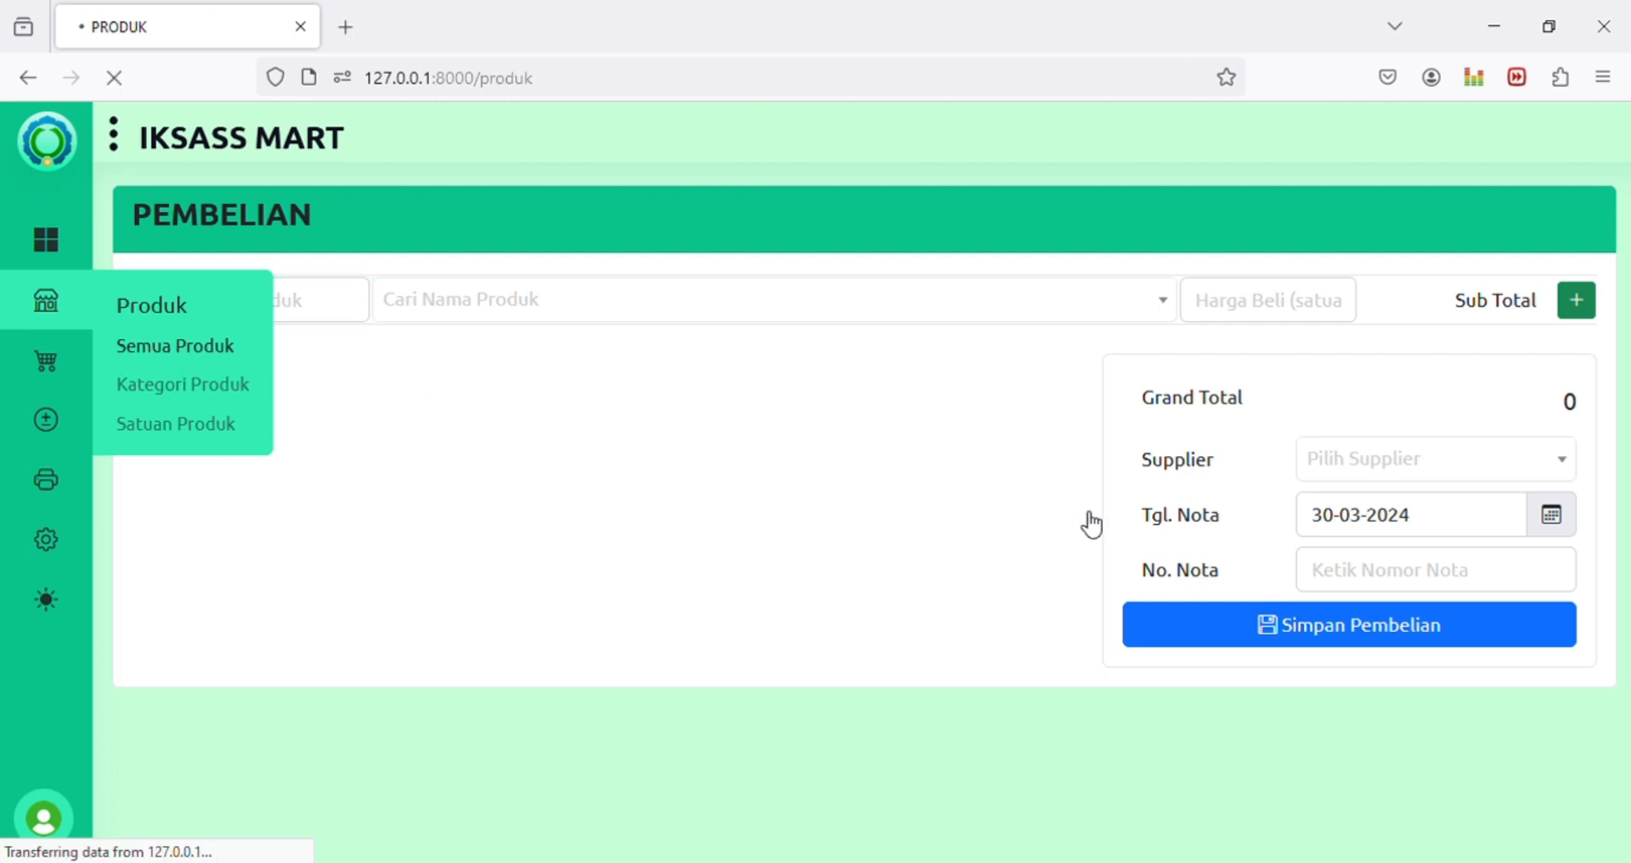
{"action": "scroll", "coordinate": [985, 516], "scroll_direction": "down", "scroll_amount": 2}
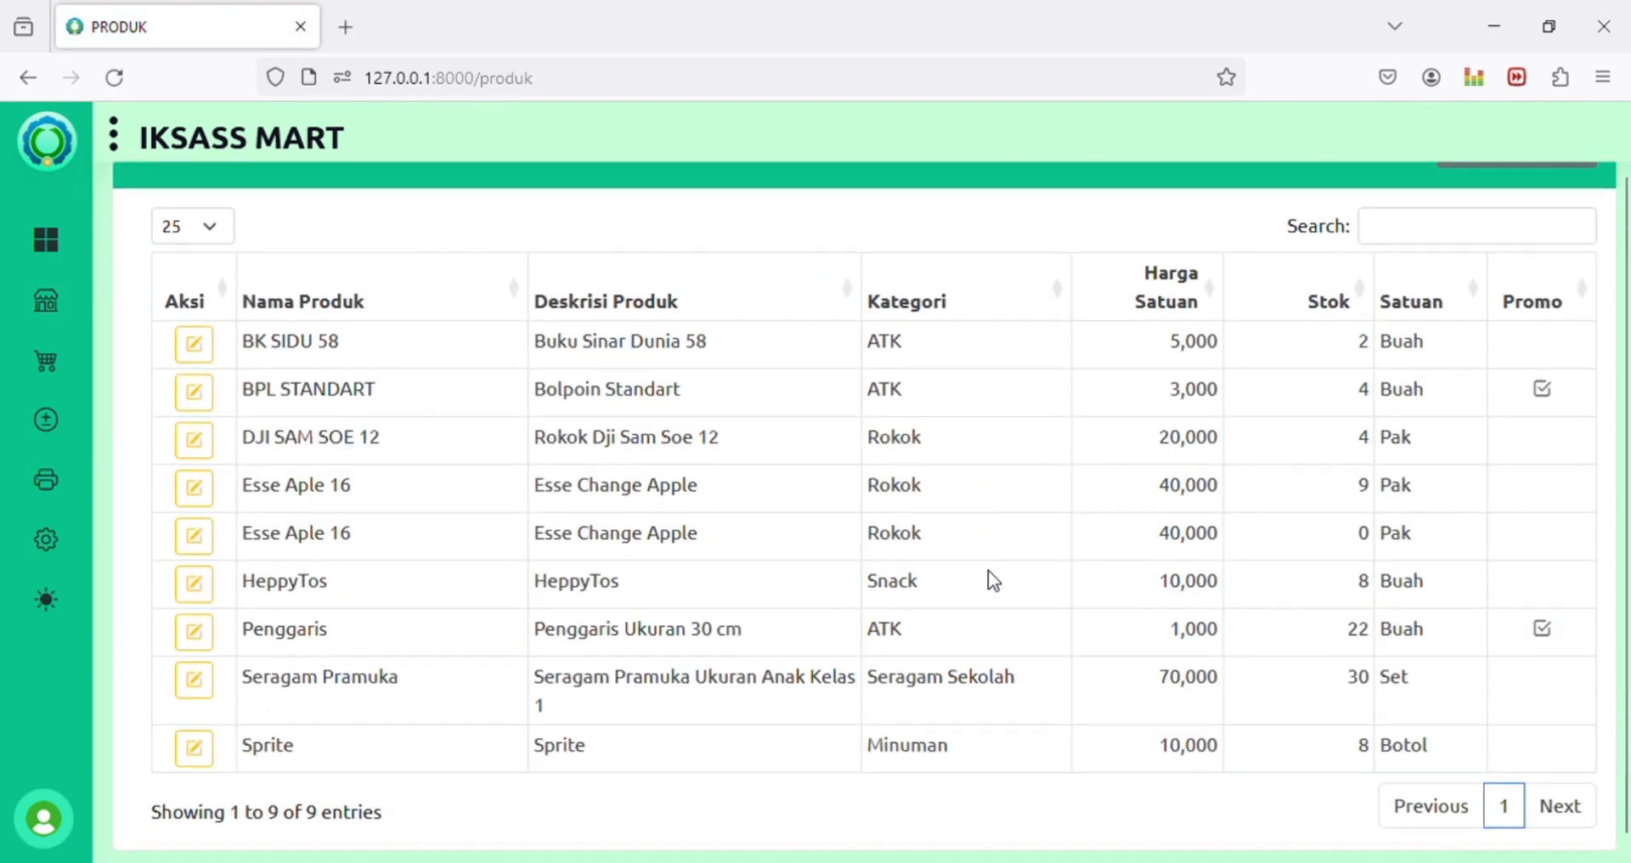
{"action": "double_click", "coordinate": [1193, 669]}
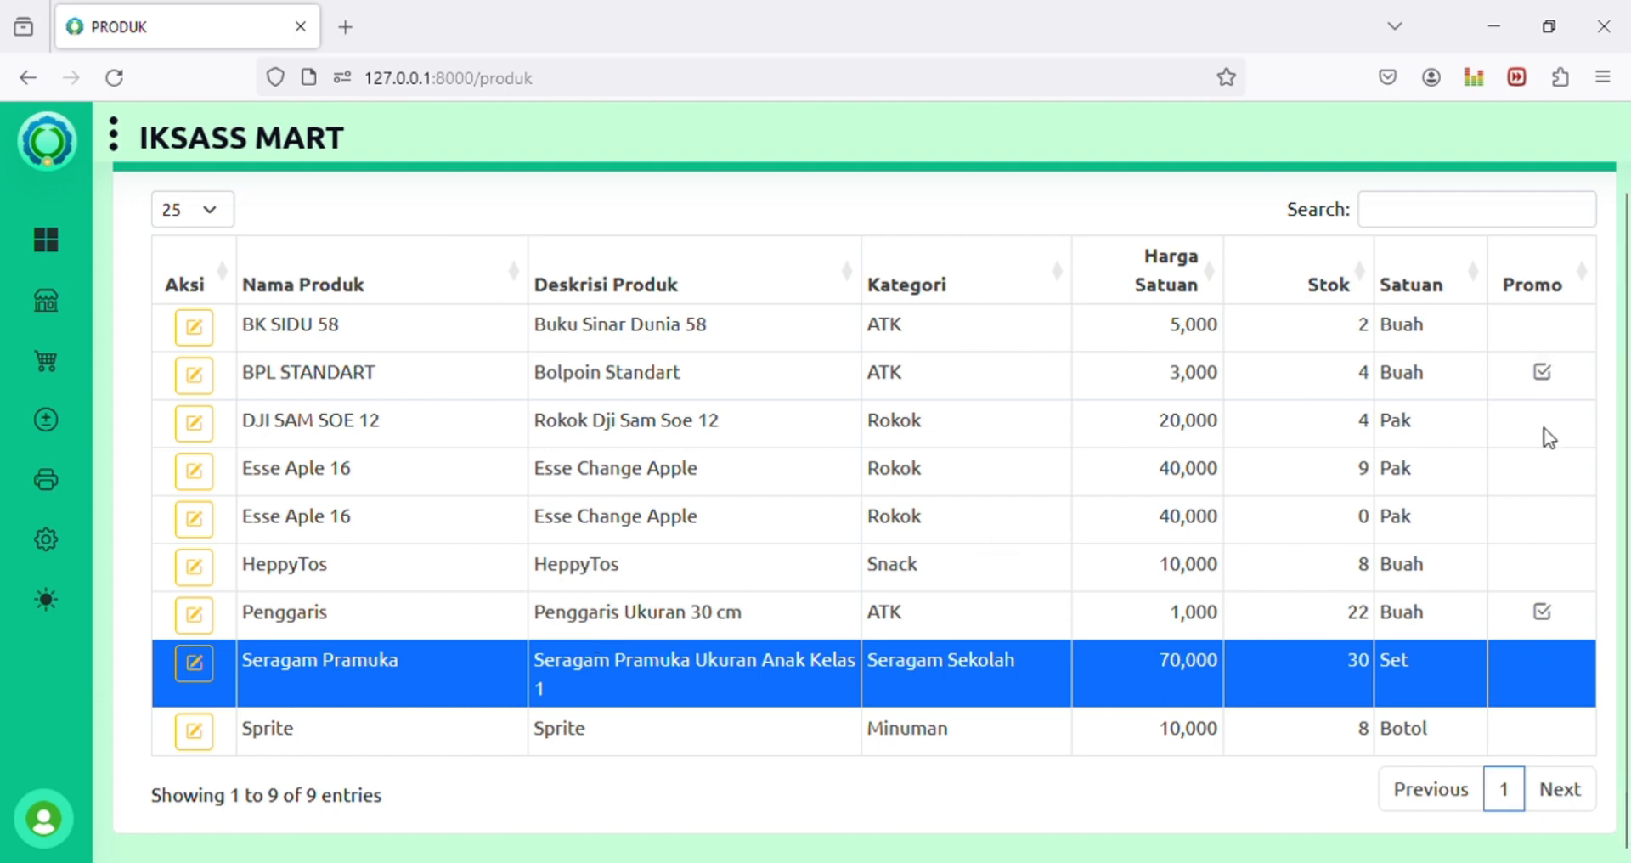
{"action": "left_click", "coordinate": [212, 672]}
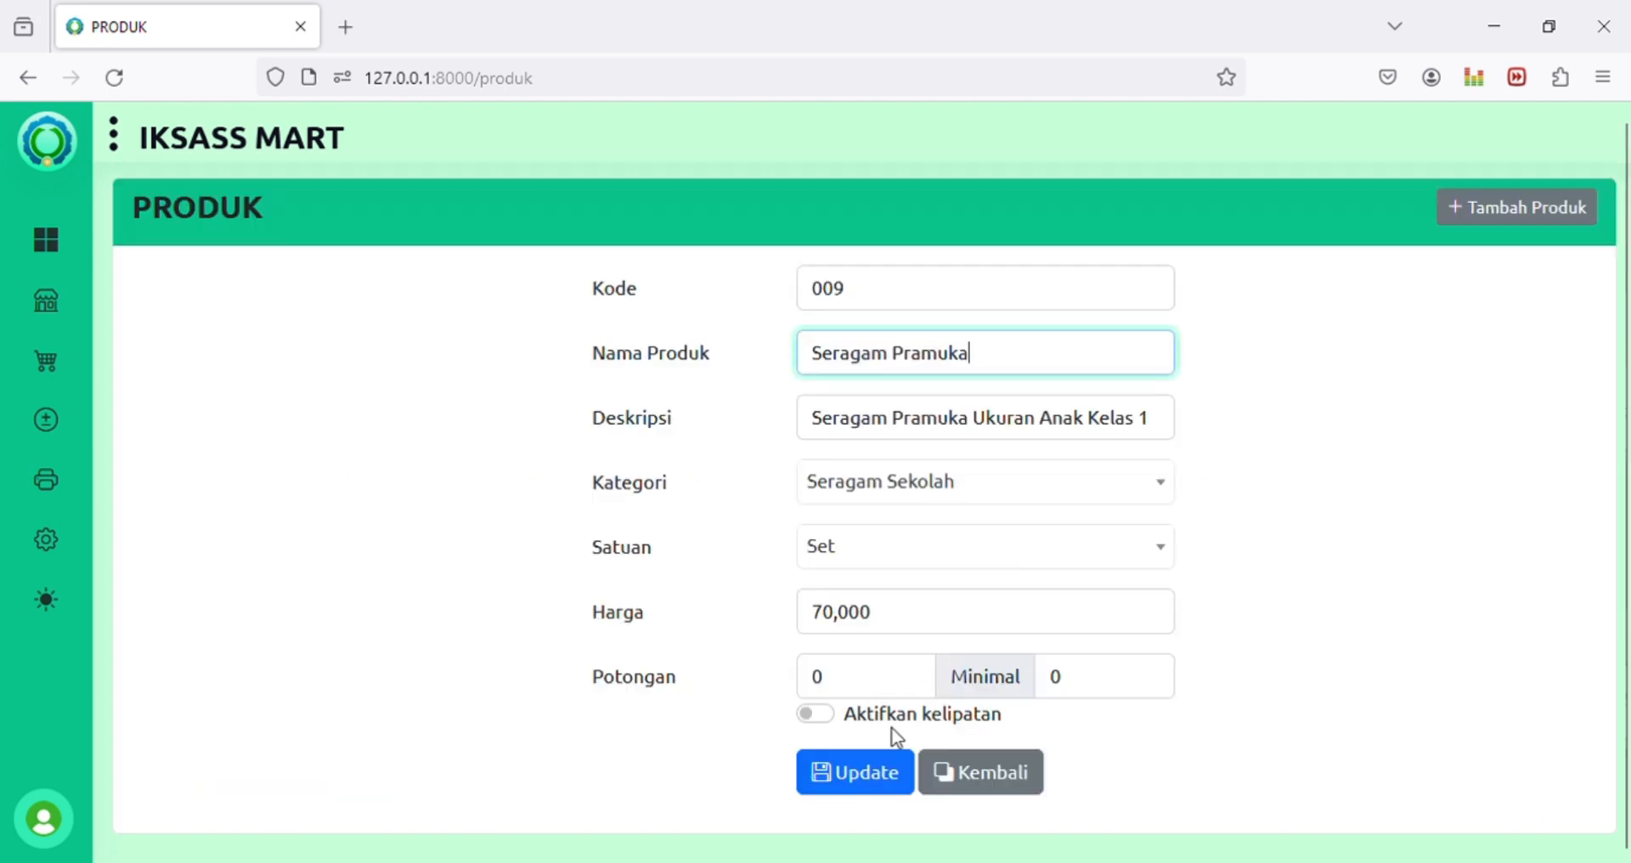
{"action": "left_click", "coordinate": [822, 713]}
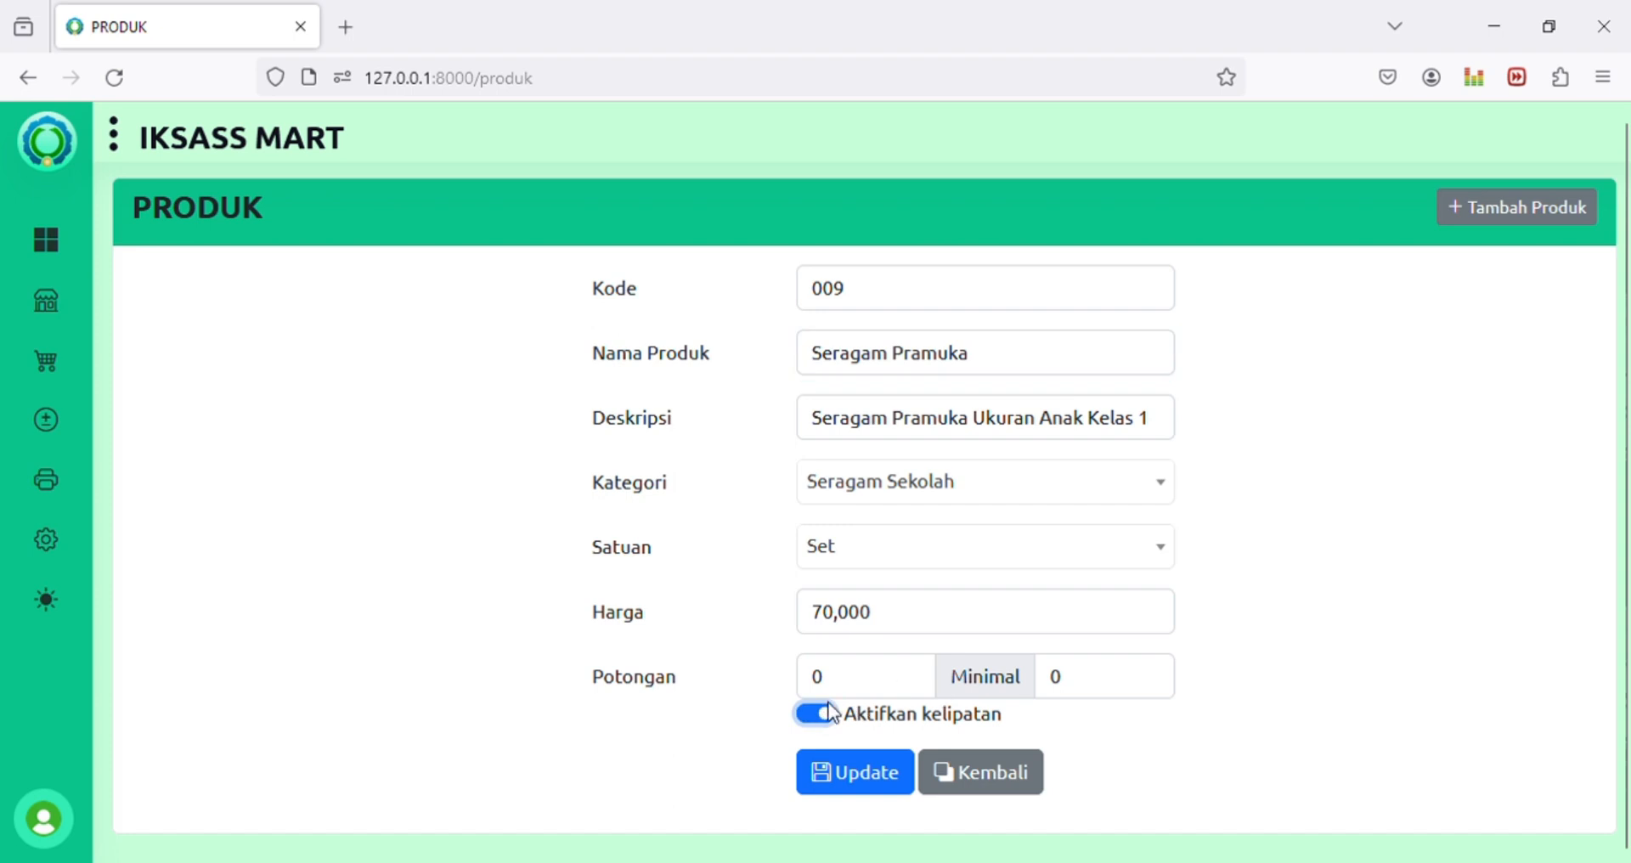
{"action": "left_click", "coordinate": [830, 712]}
{"action": "left_click", "coordinate": [1008, 779]}
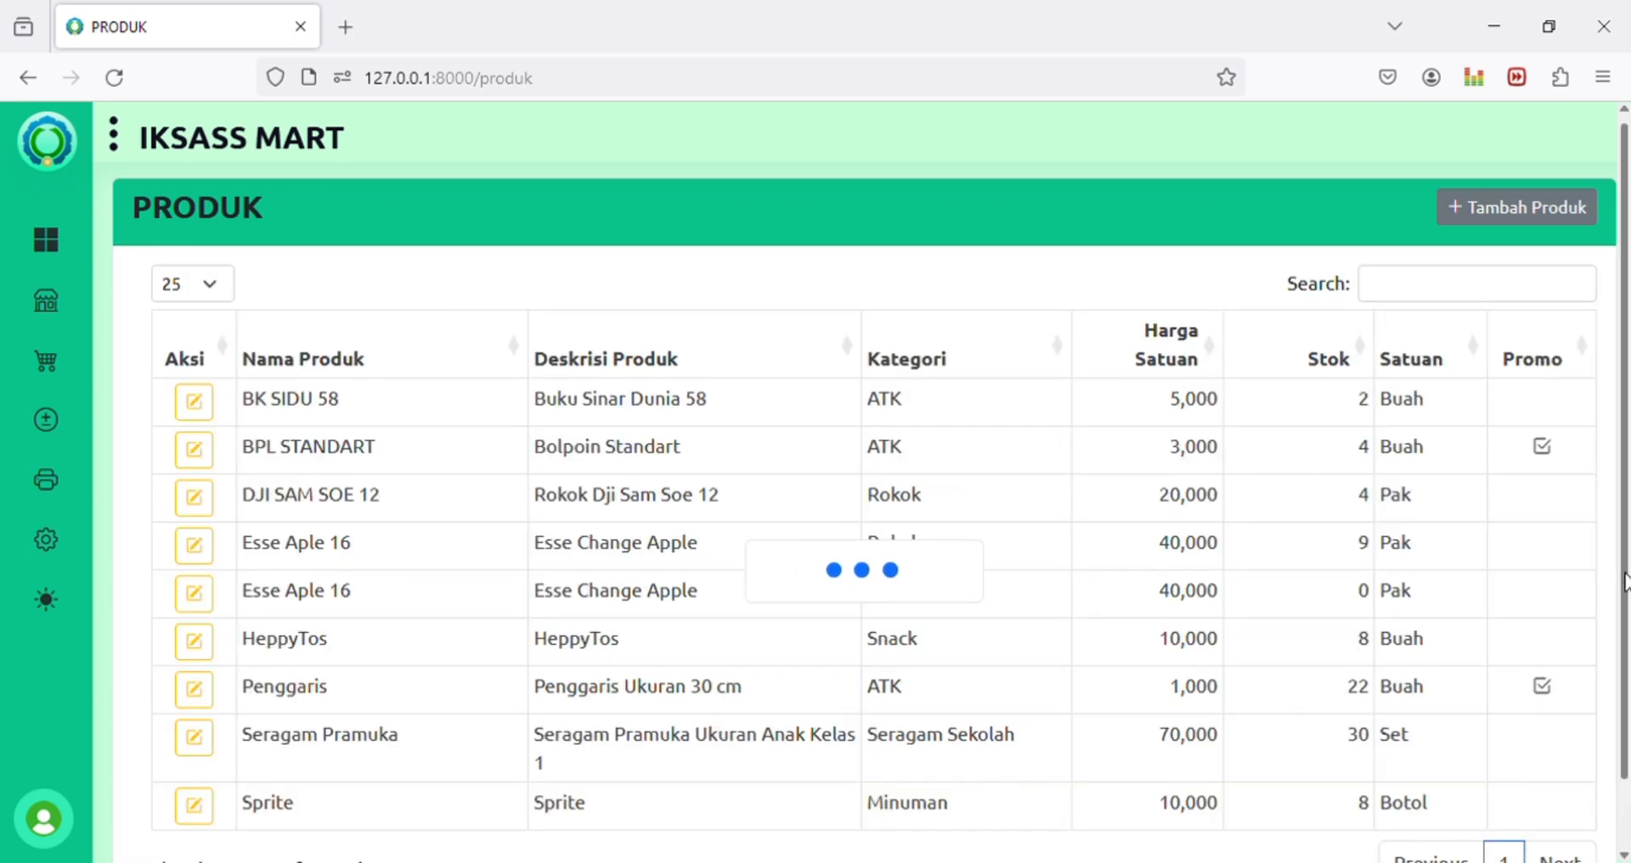
{"action": "left_click", "coordinate": [195, 690]}
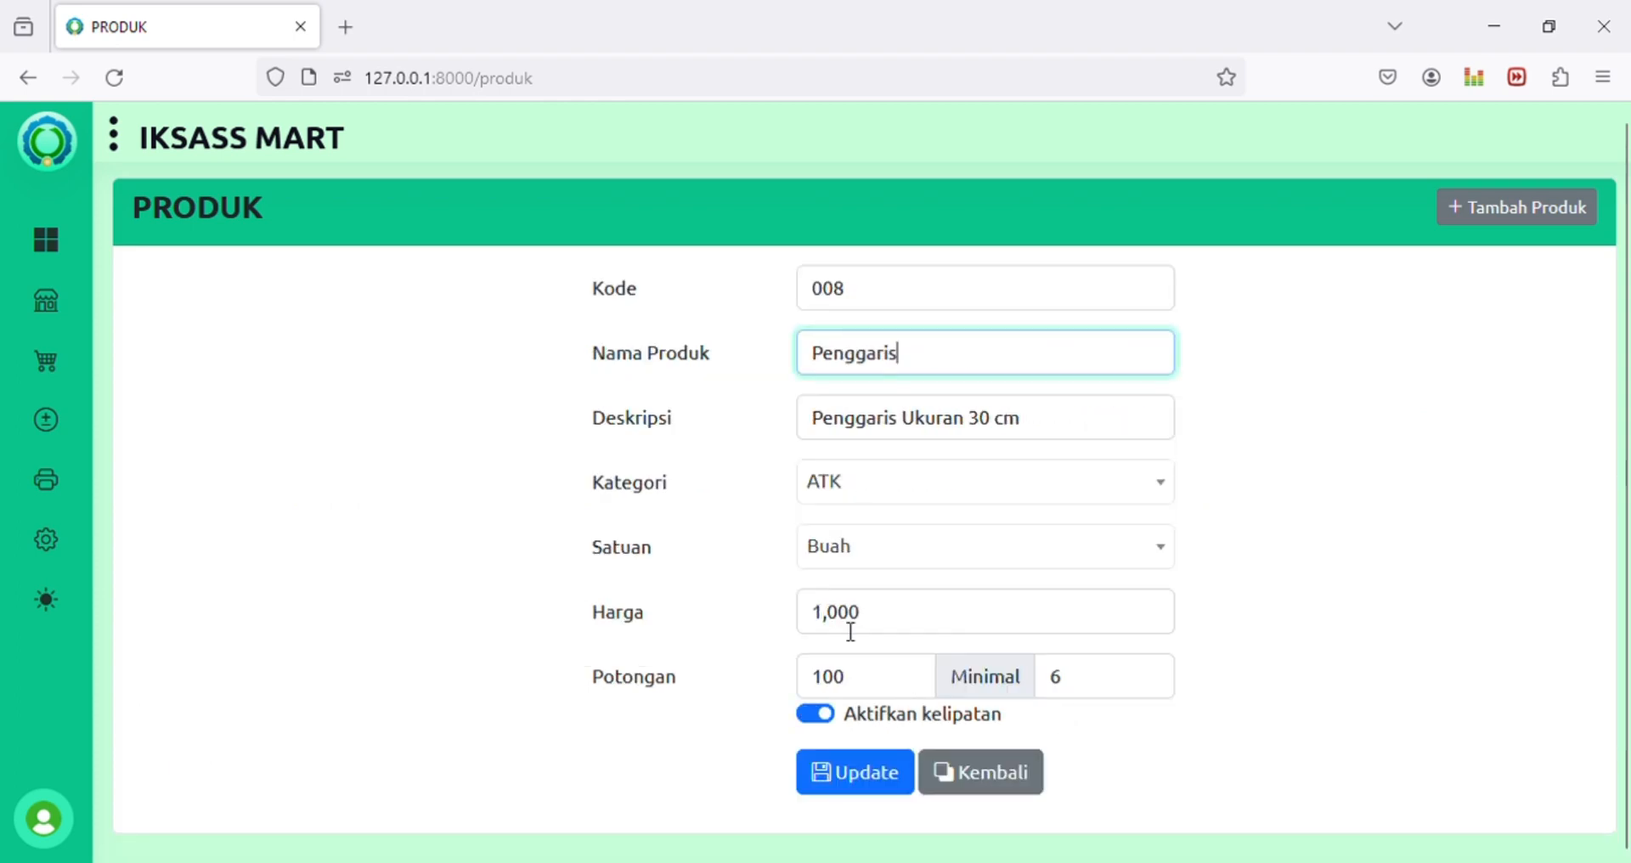
{"action": "left_click", "coordinate": [1066, 685]}
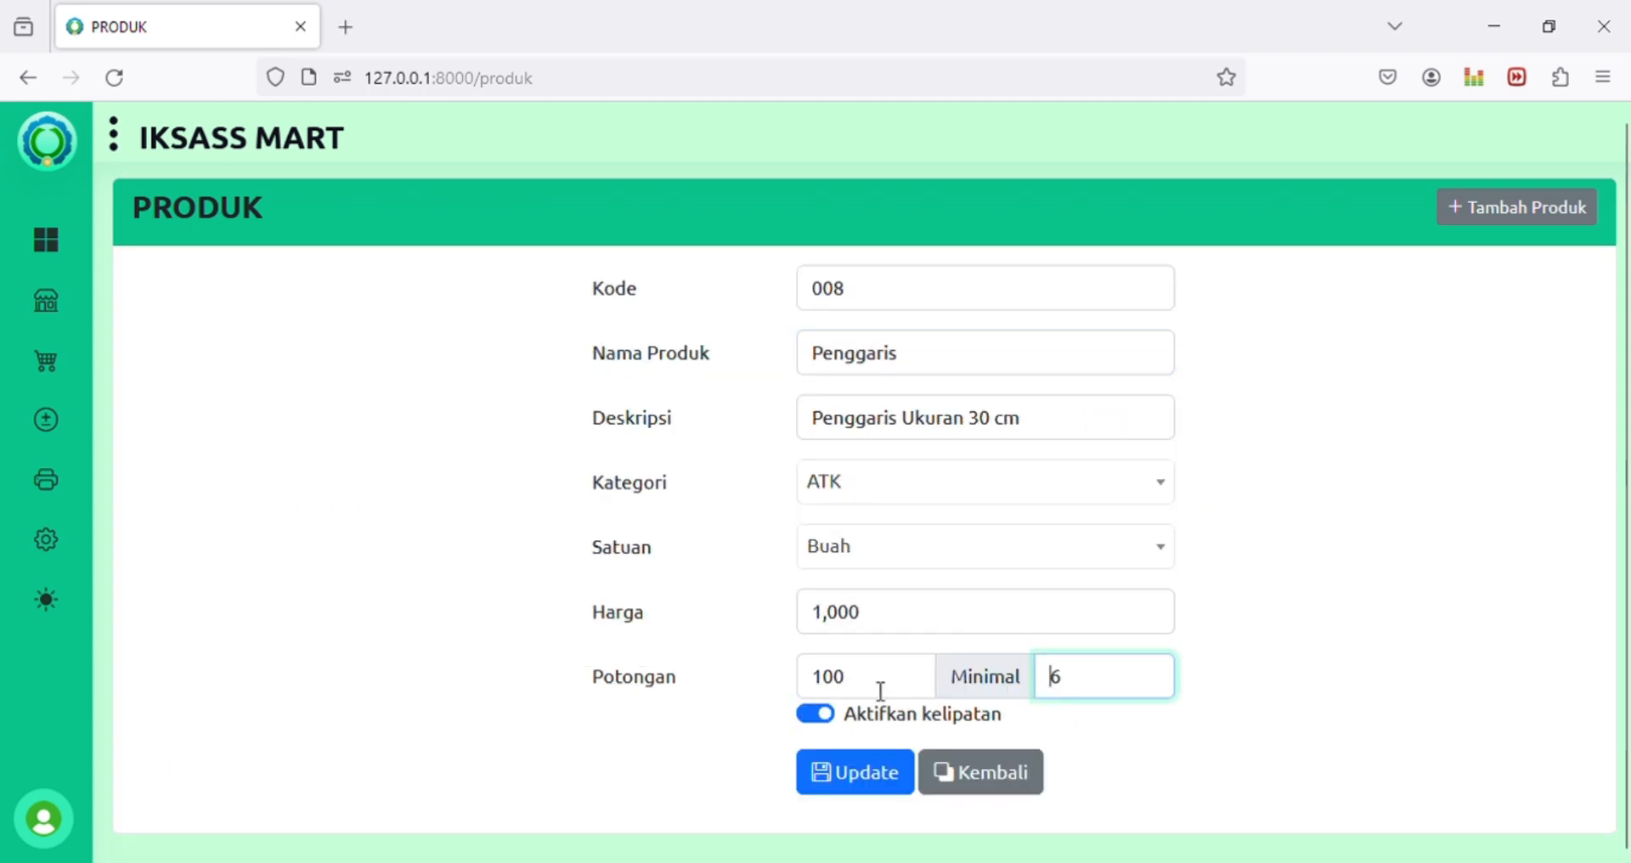
{"action": "left_click", "coordinate": [867, 682]}
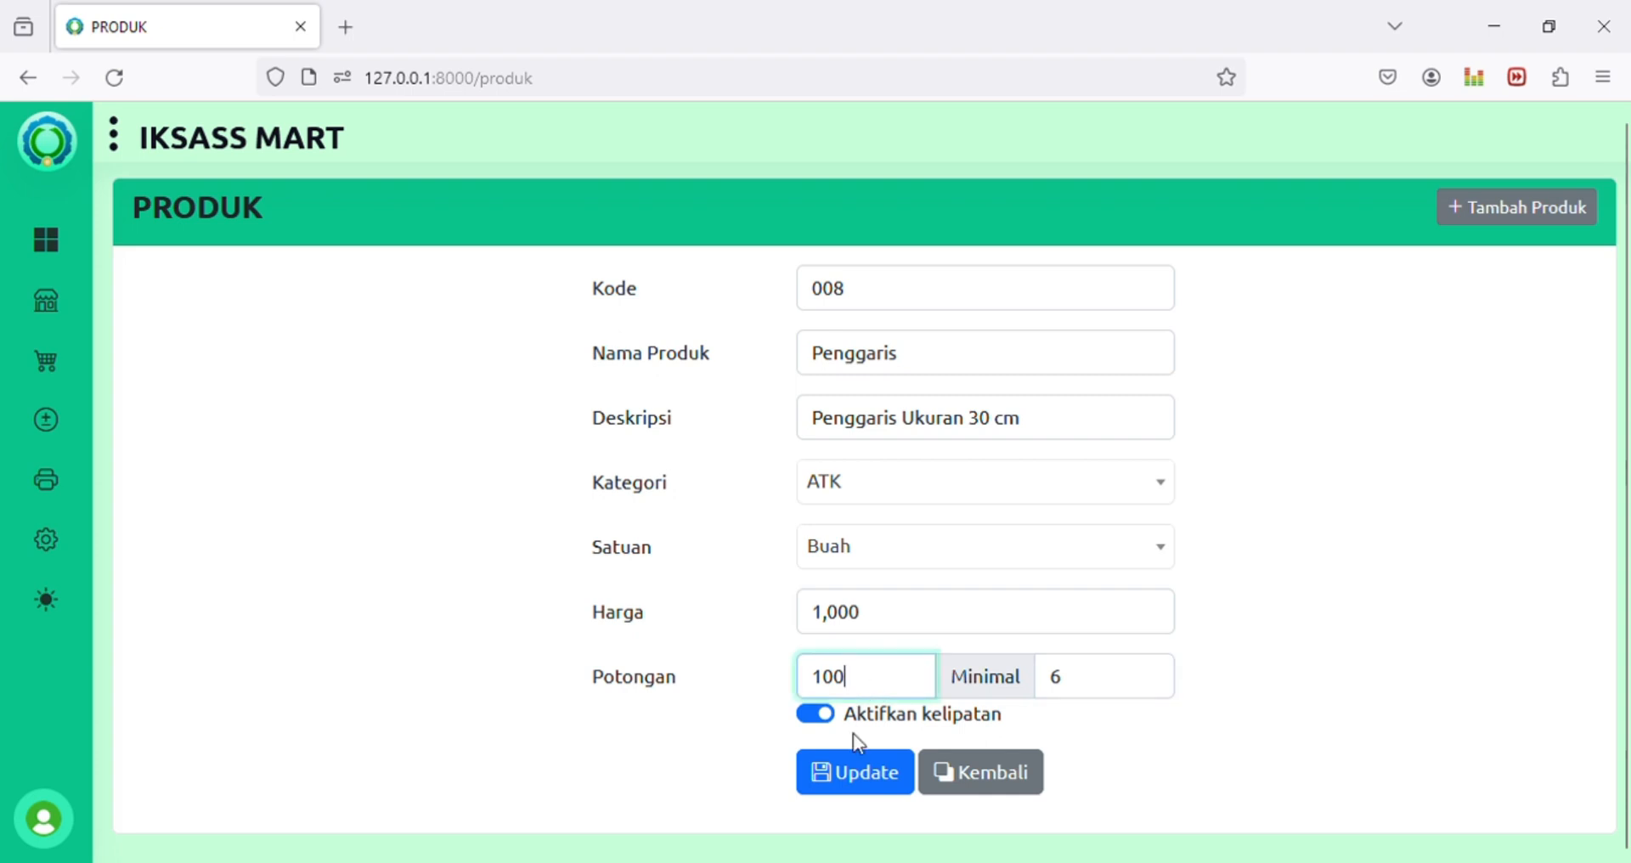
{"action": "left_click", "coordinate": [1017, 783]}
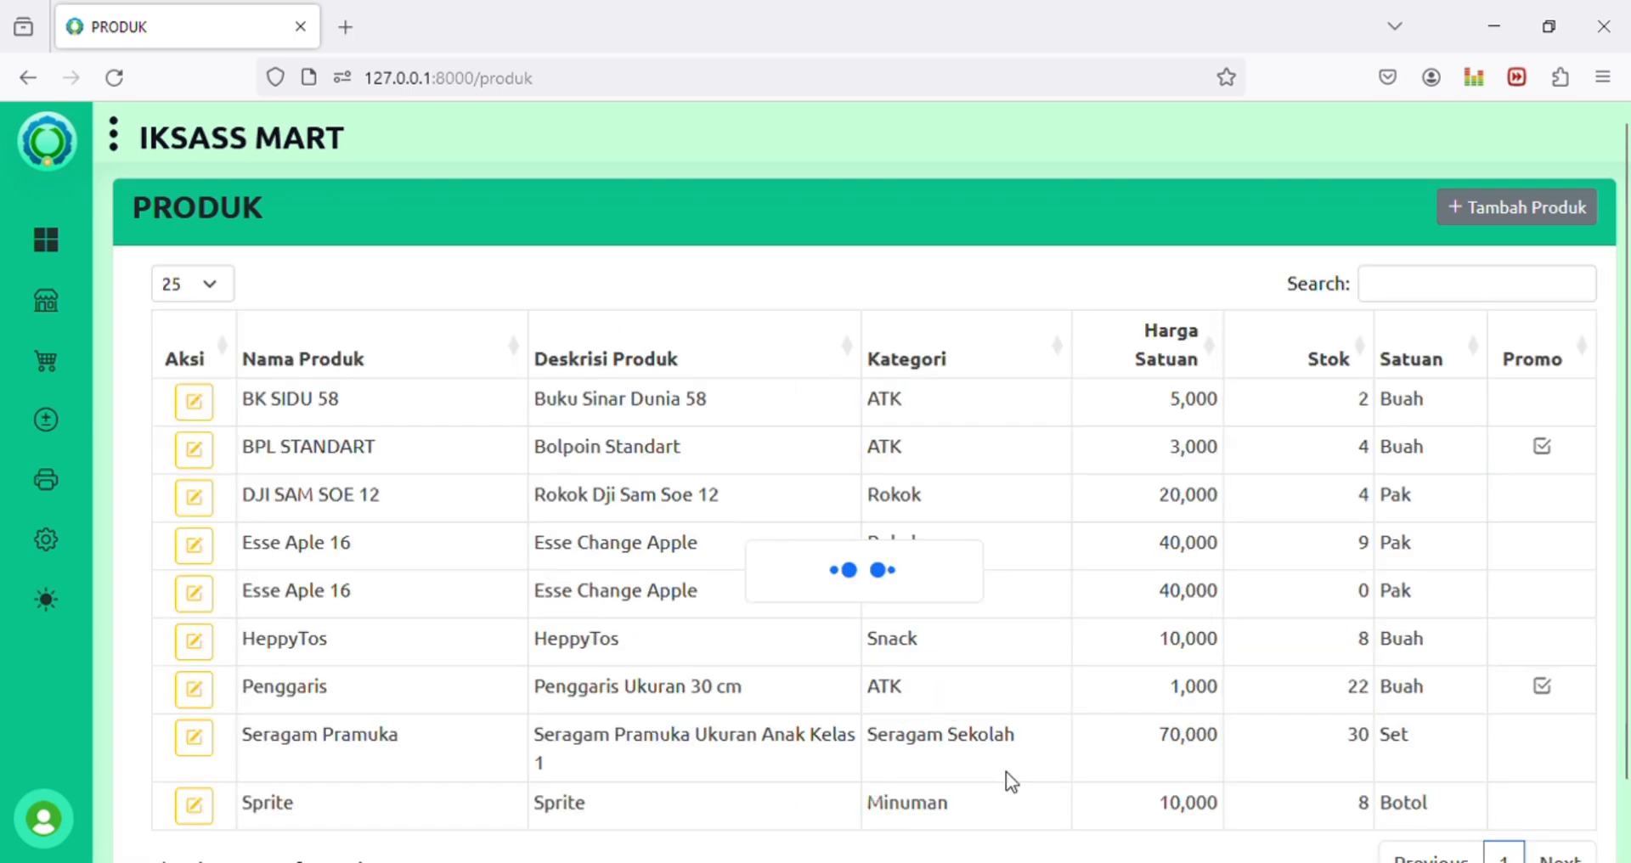
{"action": "mouse_move", "coordinate": [29, 375]}
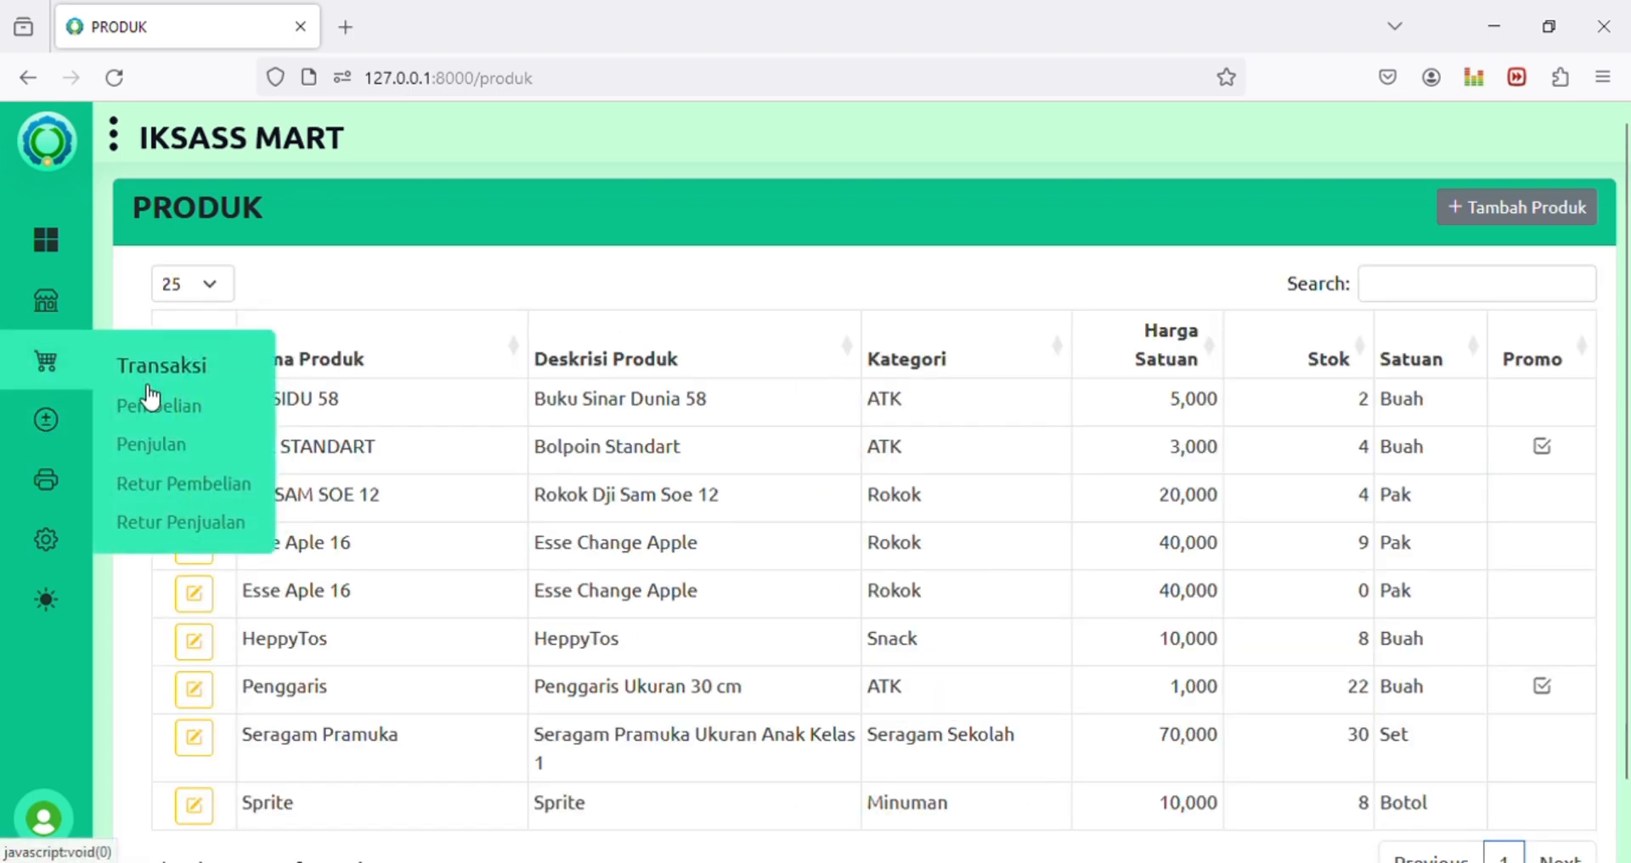
Step: Open the Penjualan form, add a trial line of 2 Seragam Pramuka (2*009), then delete it
{"action": "left_click", "coordinate": [146, 445]}
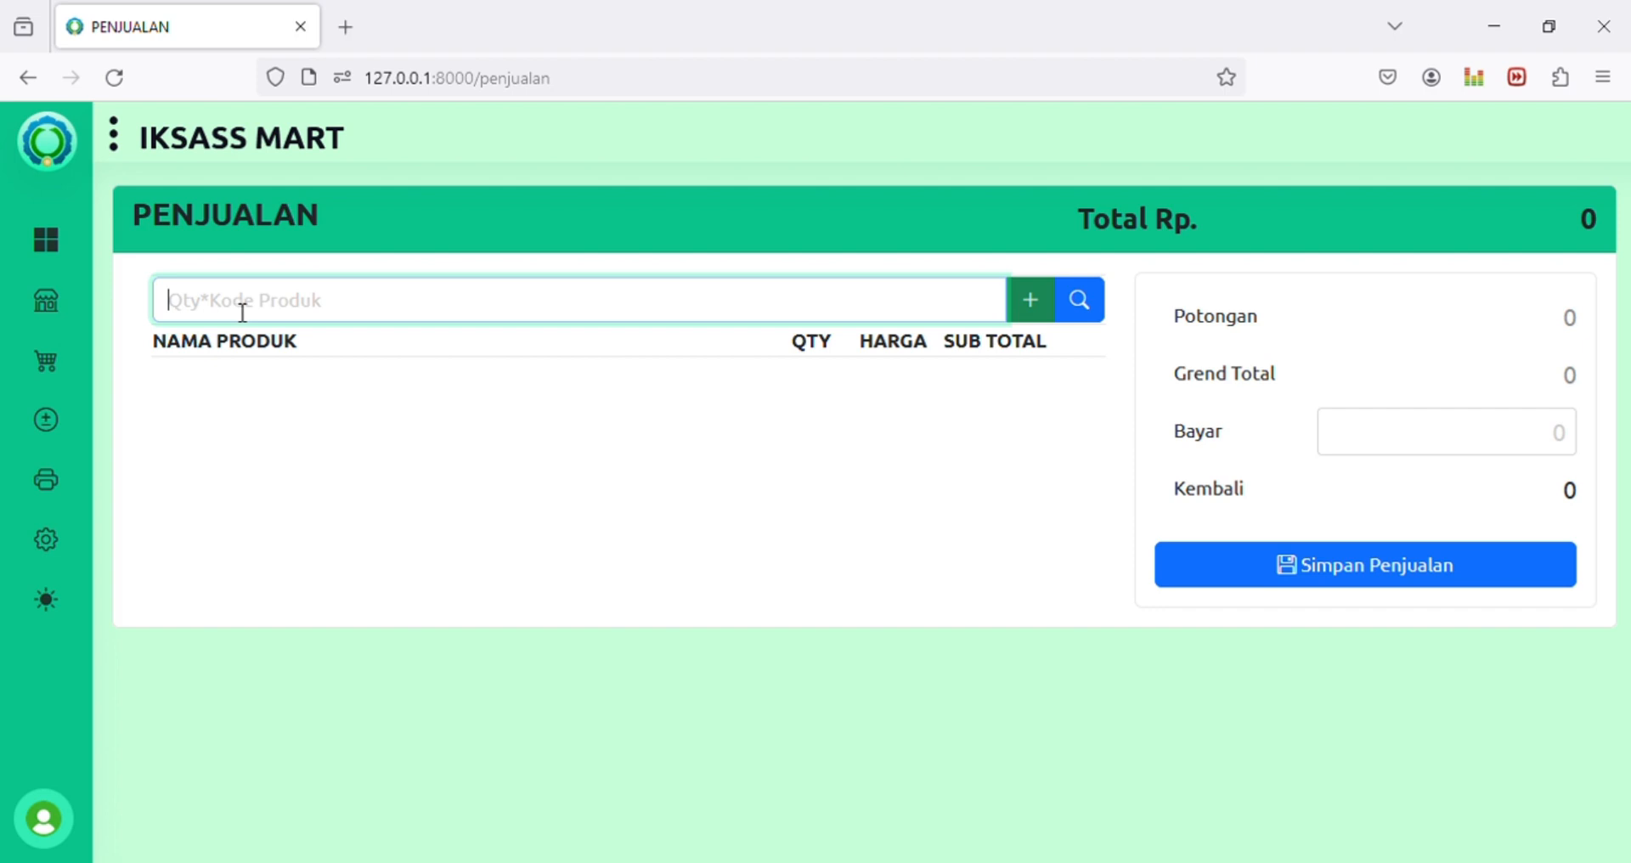
{"action": "type", "text": "2*0"}
{"action": "type", "text": "08"}
{"action": "key", "text": "BackSpace"}
{"action": "type", "text": "9"}
{"action": "key", "text": "Return"}
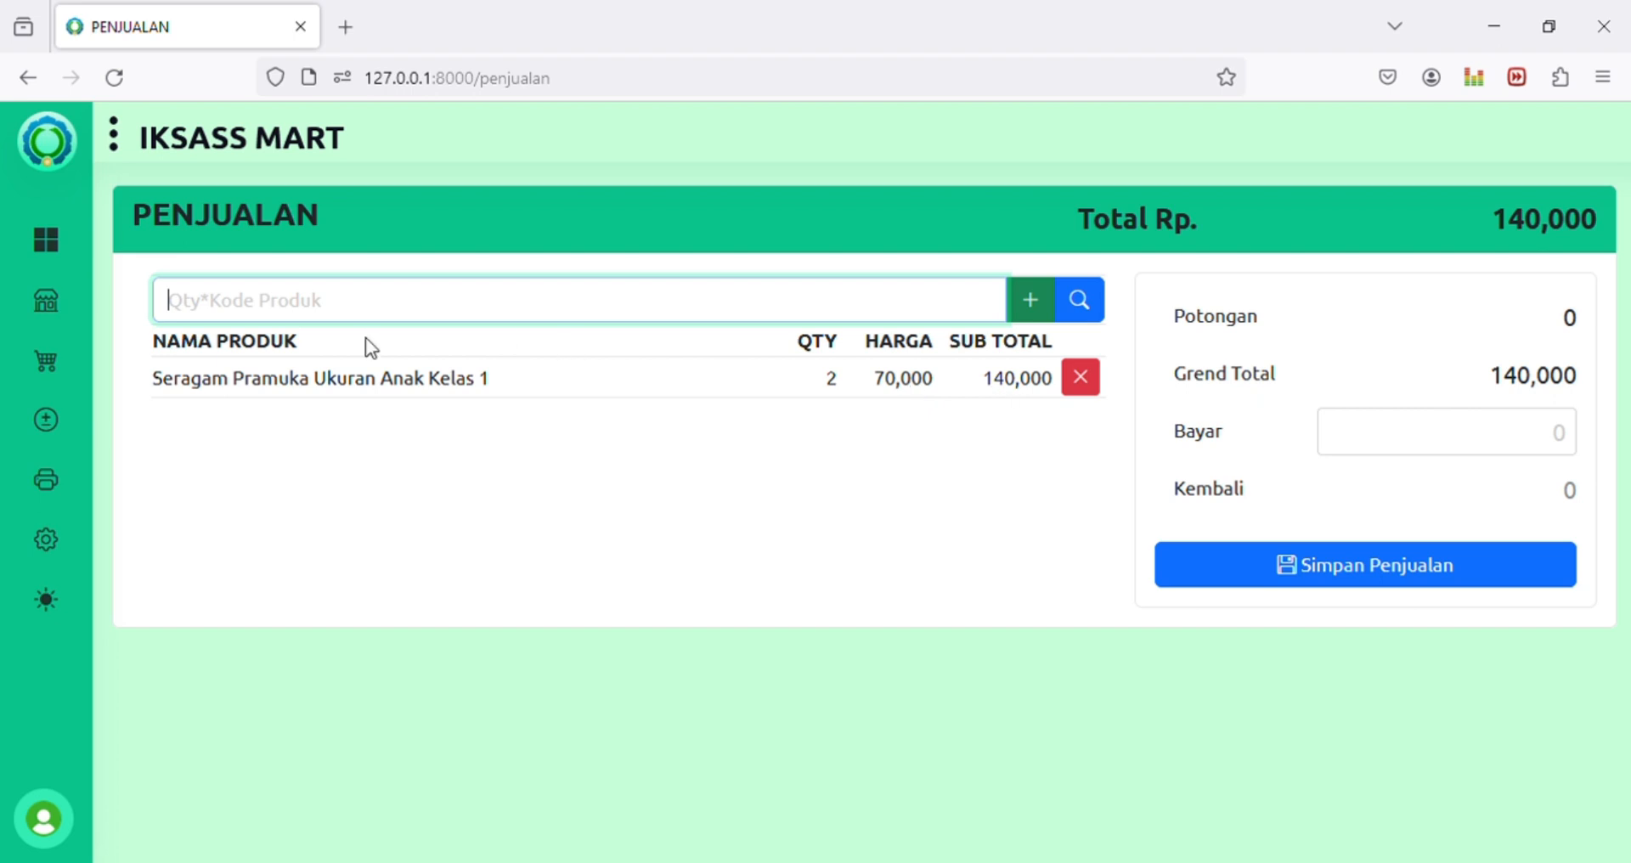
{"action": "key", "text": "Down"}
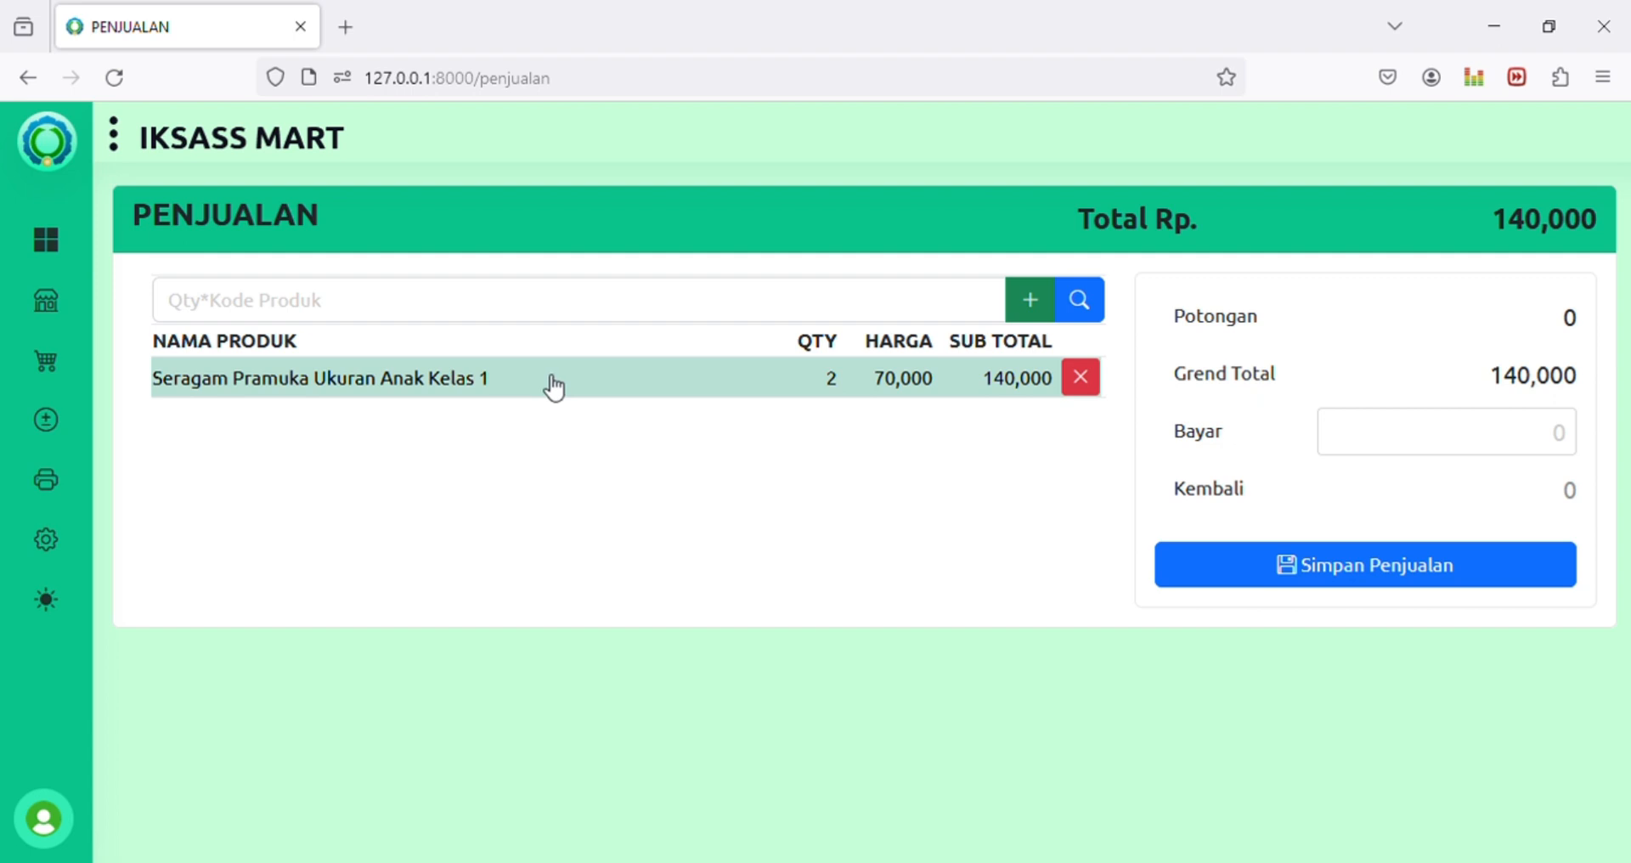
{"action": "left_click", "coordinate": [668, 380]}
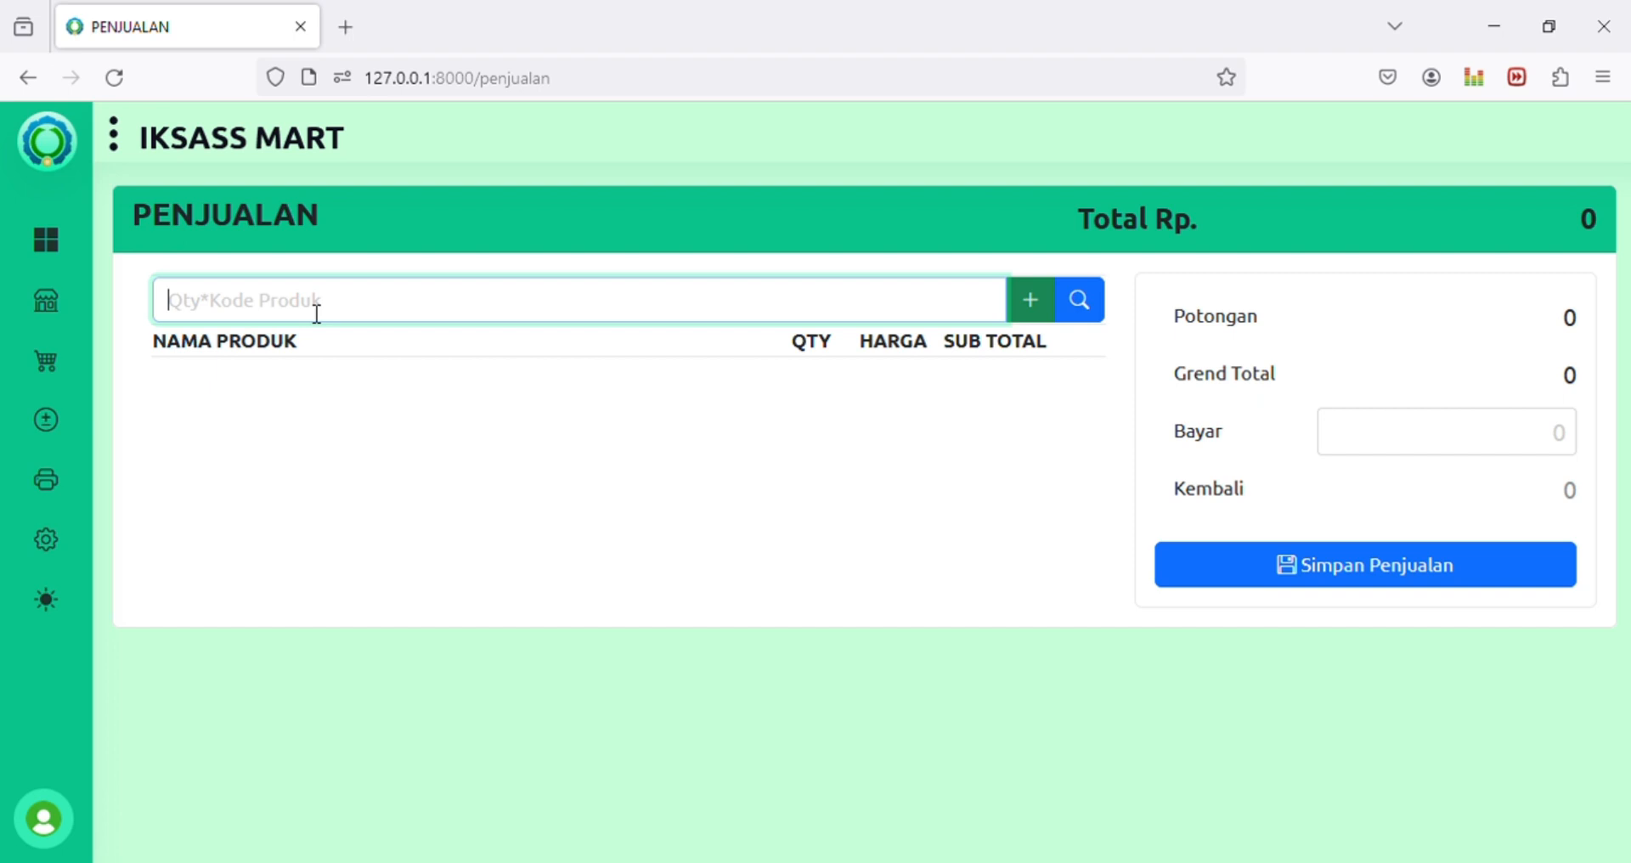
Step: Add 2 Seragam Pramuka found by searching 'sera', making the total 140,000
{"action": "type", "text": "2*"}
{"action": "left_click", "coordinate": [1083, 304]}
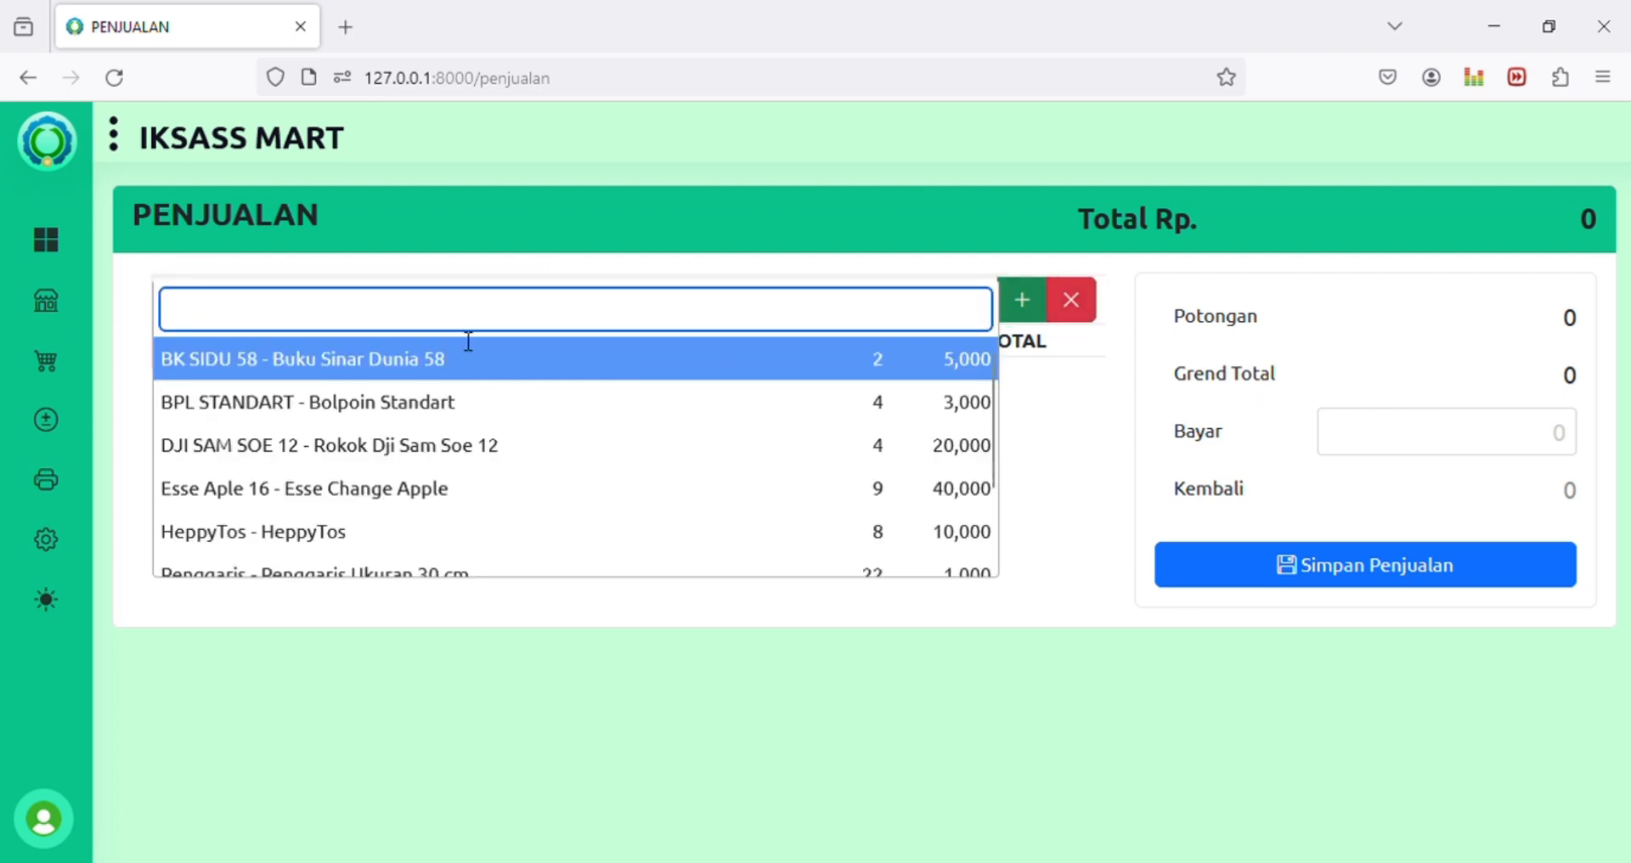
{"action": "type", "text": "sera"}
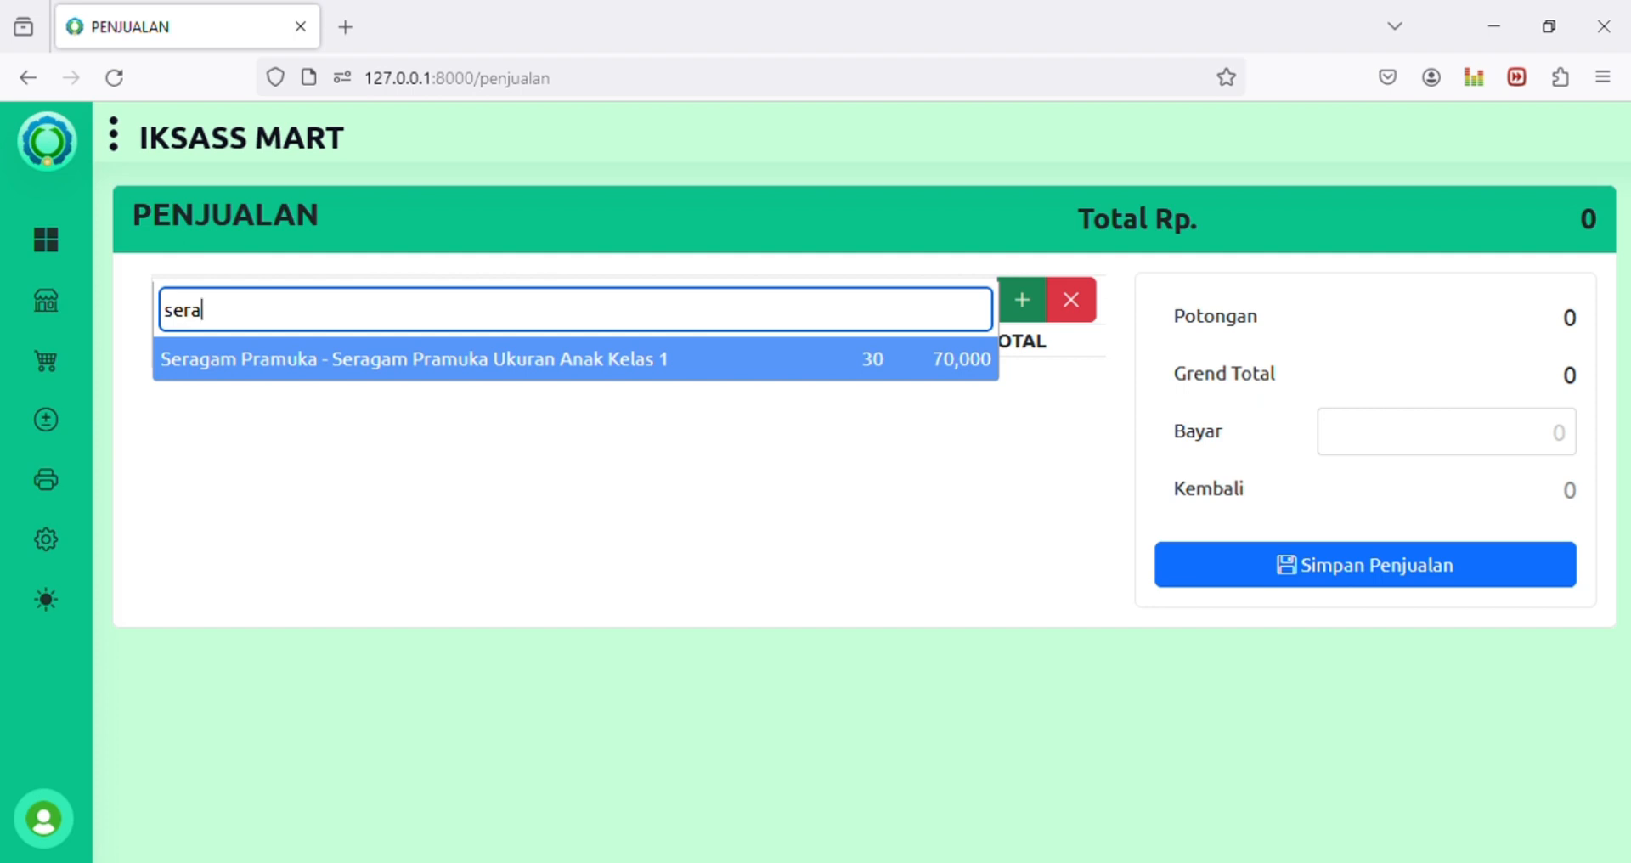
{"action": "key", "text": "Return"}
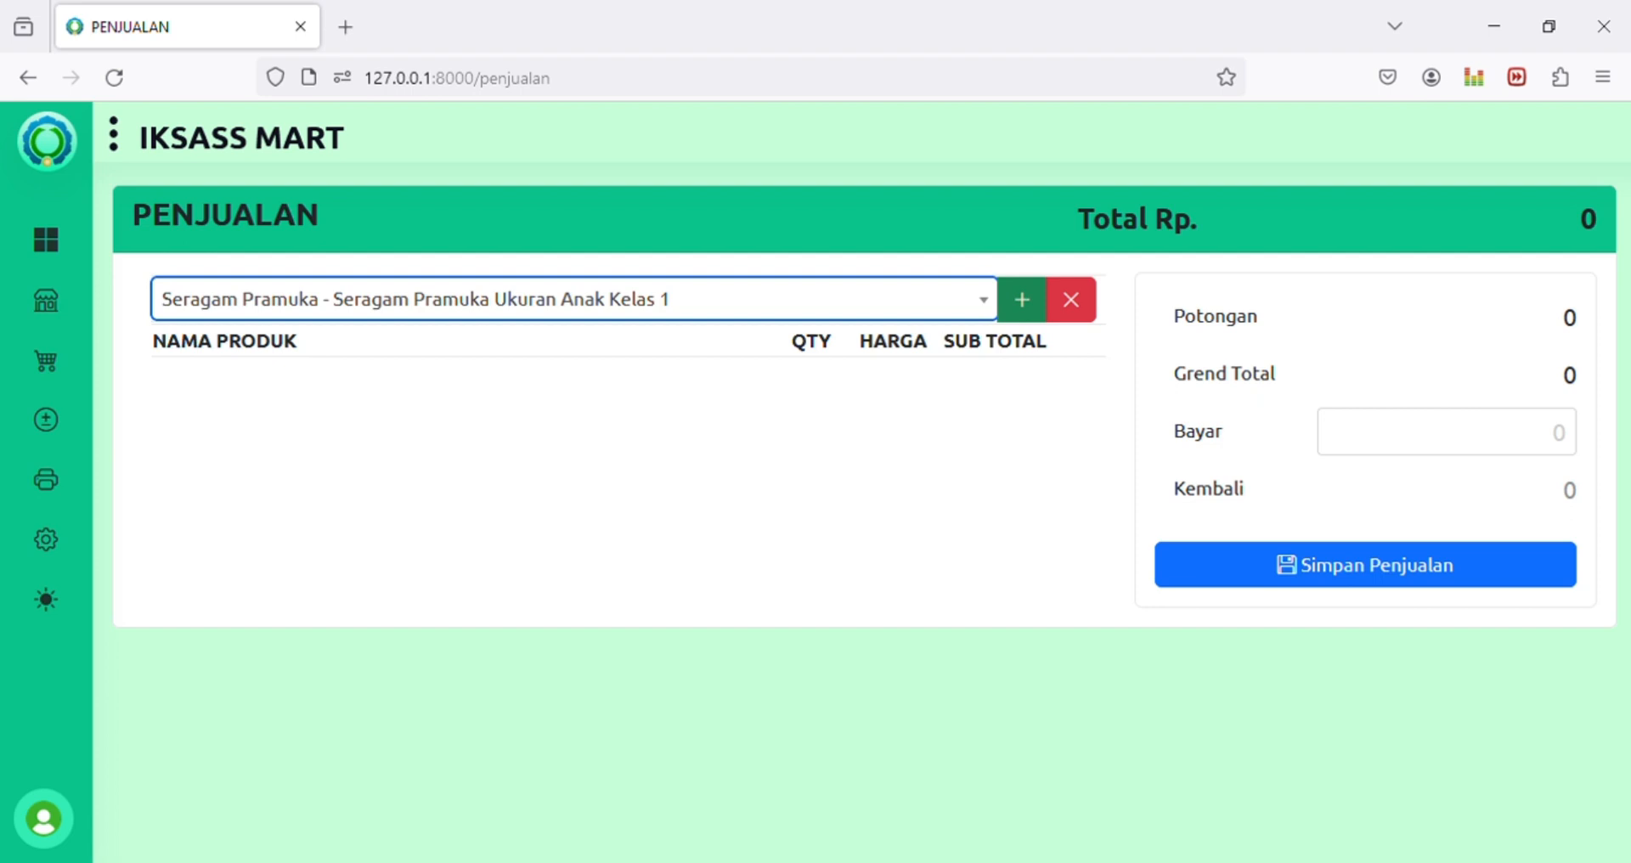
{"action": "left_click", "coordinate": [1022, 299]}
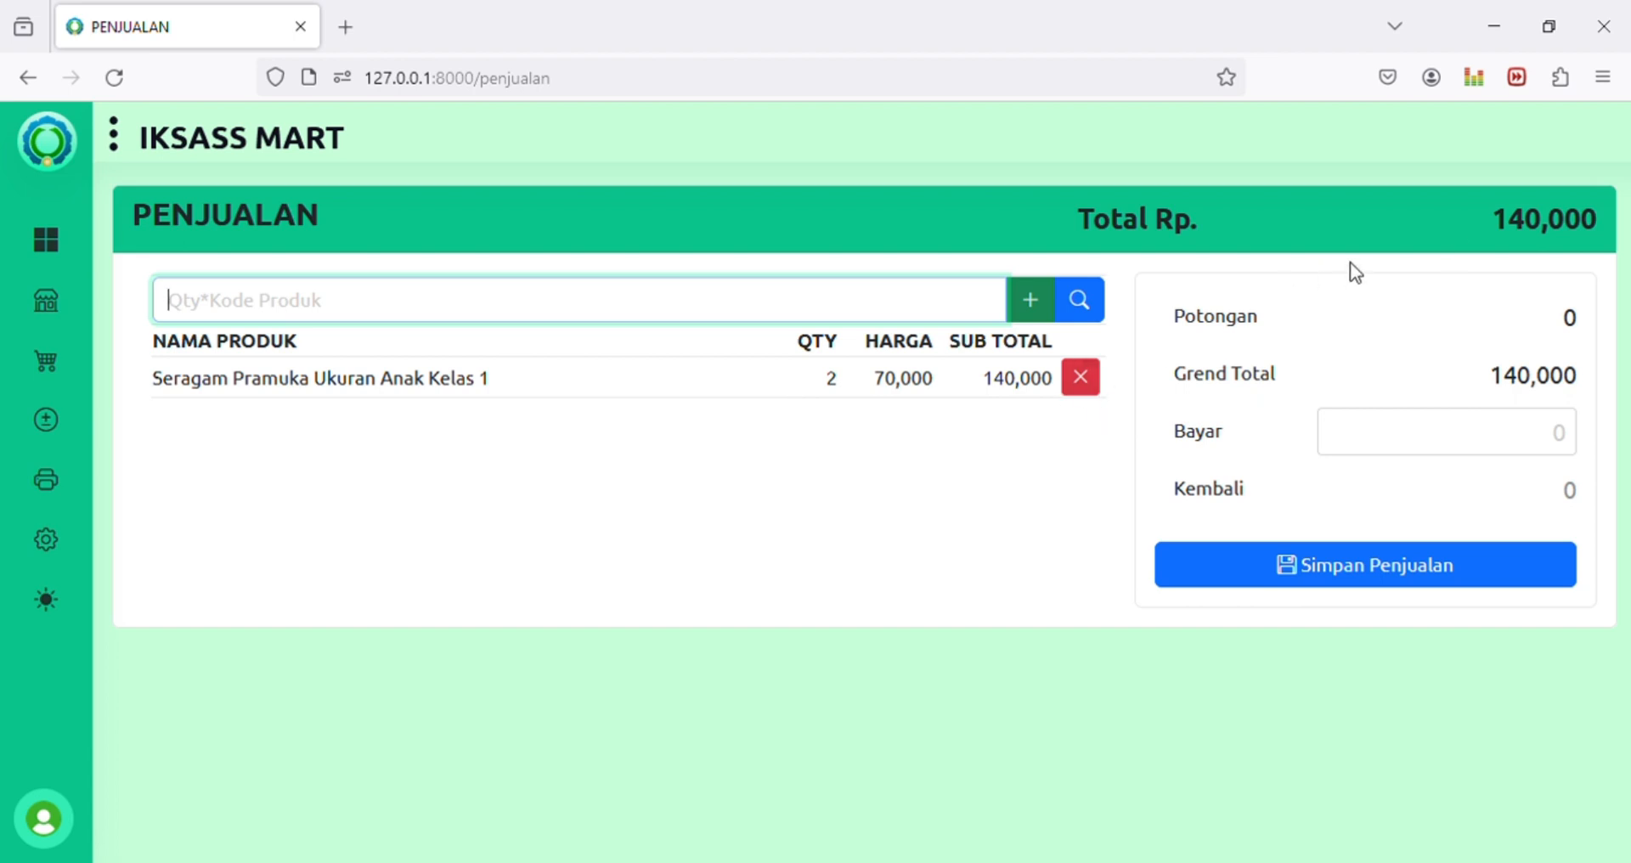
Step: Add 12 Penggaris Ukuran 30 cm rulers to the sale via the 'peng' product search
{"action": "double_click", "coordinate": [1525, 227]}
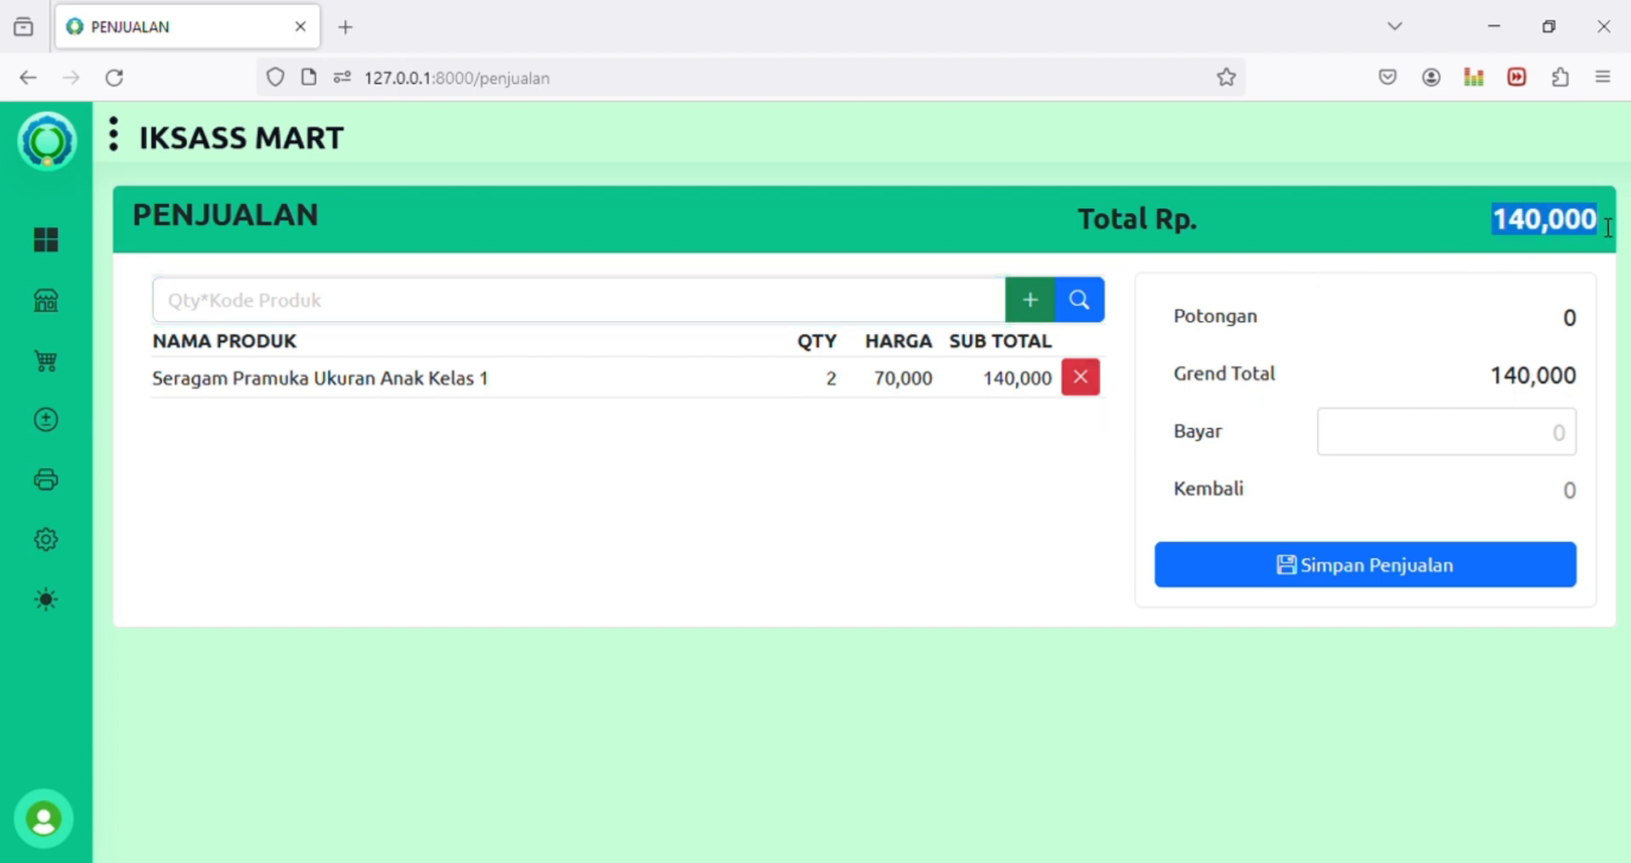
{"action": "left_click", "coordinate": [404, 307]}
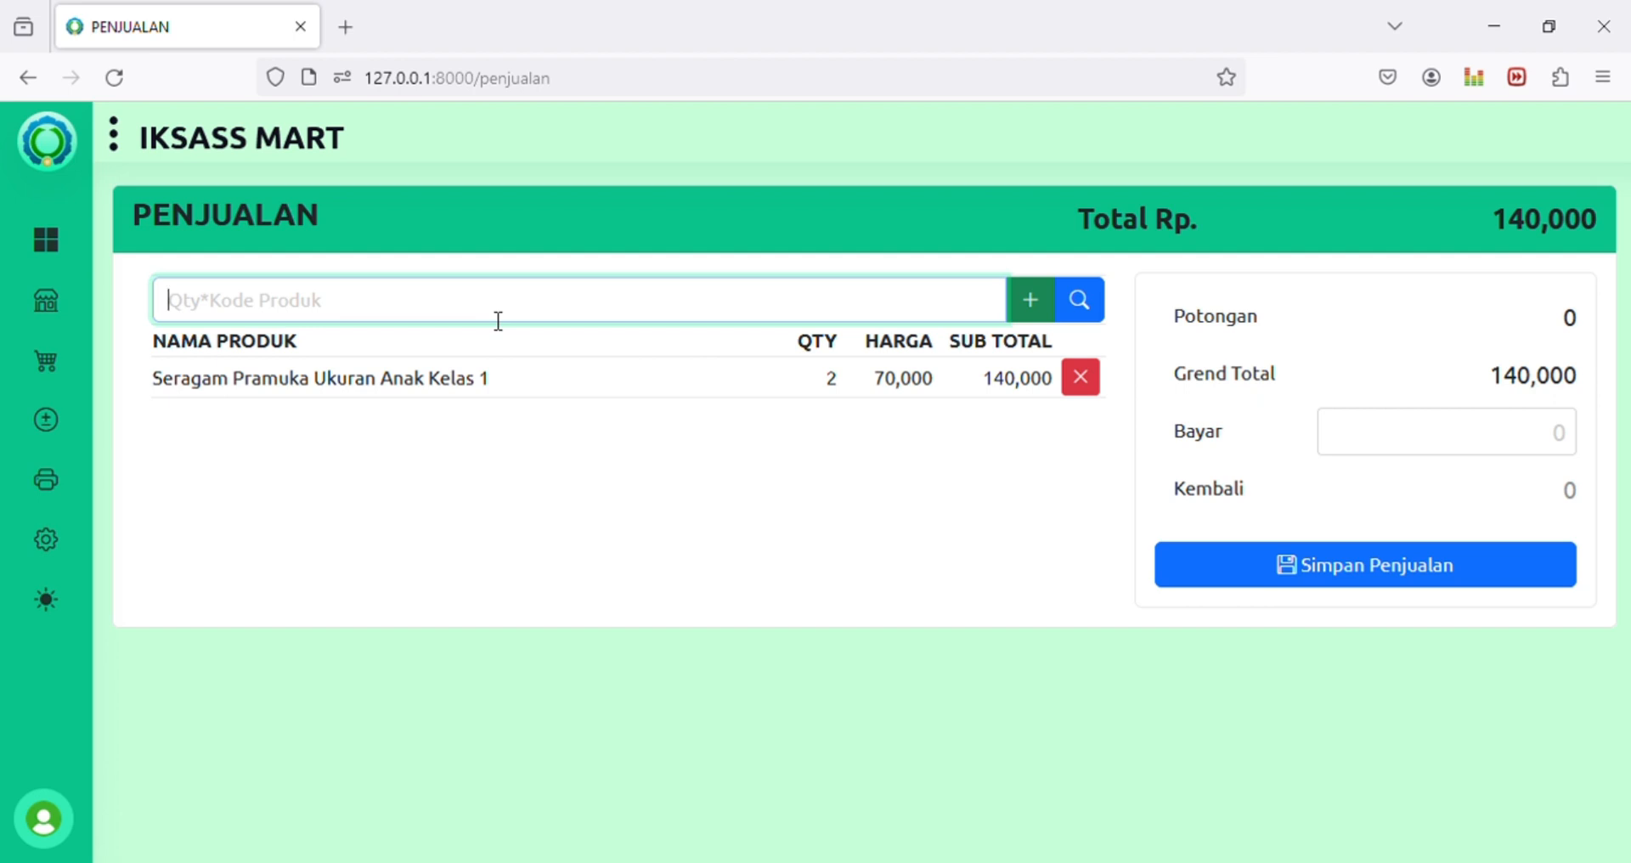
{"action": "type", "text": "12"}
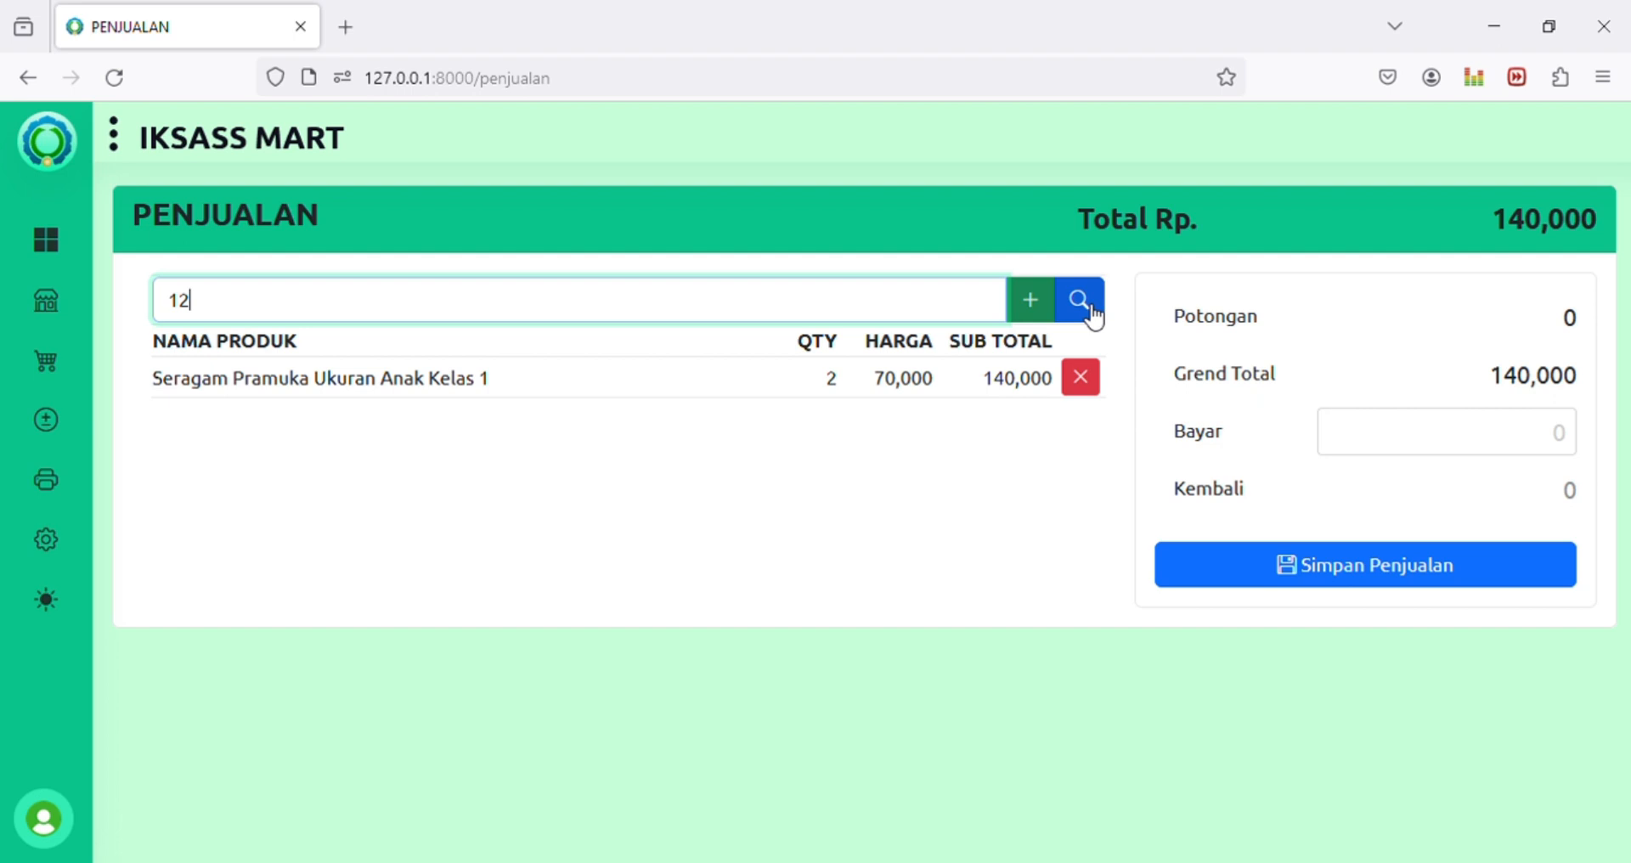
{"action": "type", "text": "*"}
{"action": "left_click", "coordinate": [1090, 304]}
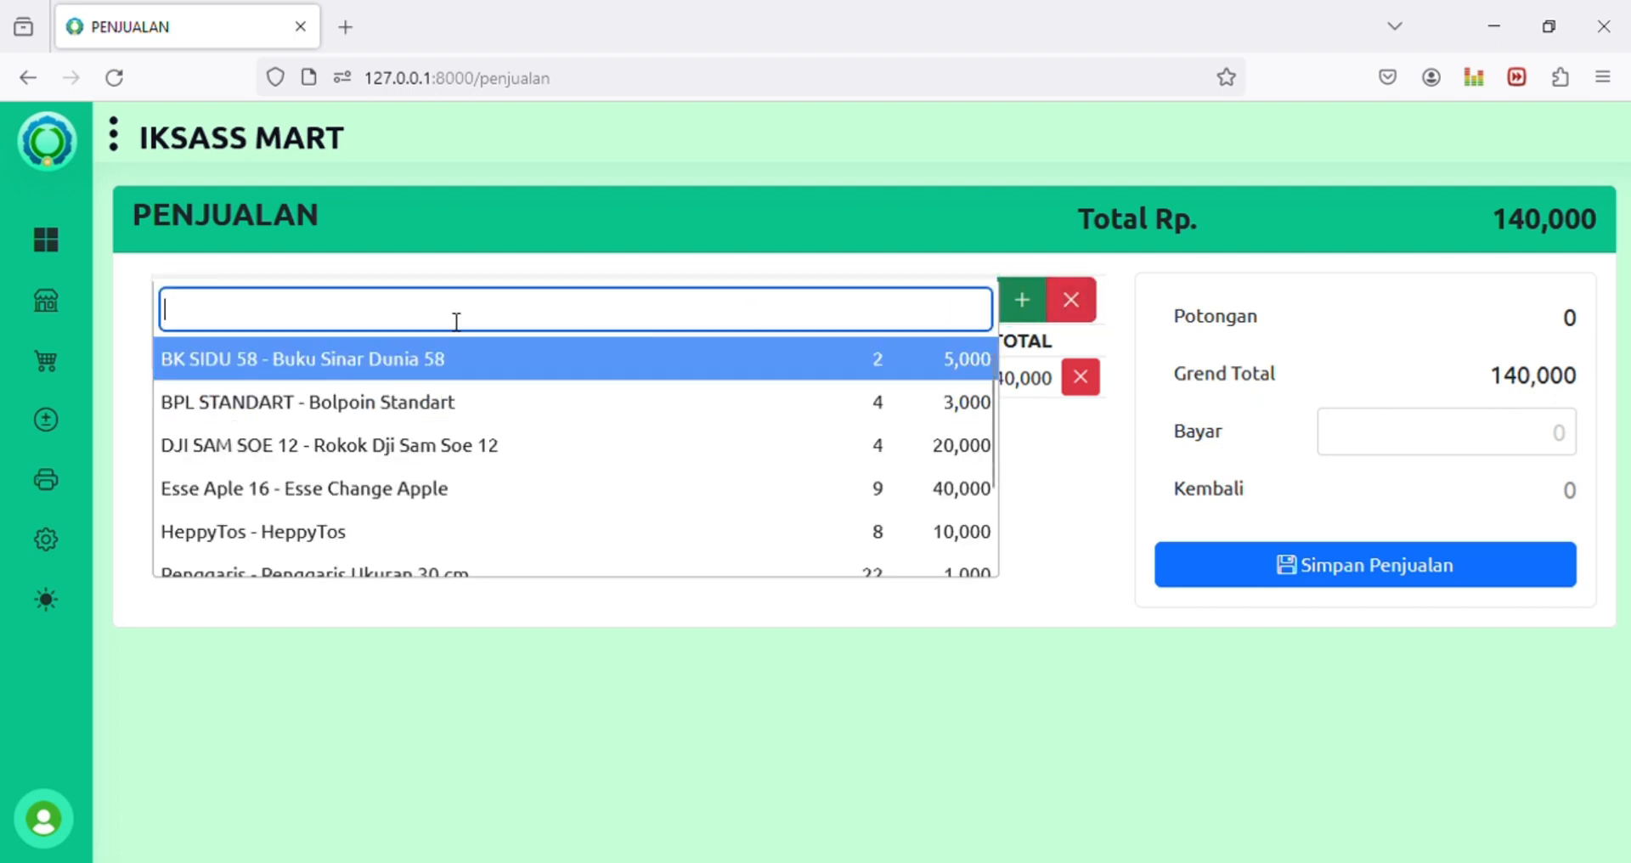
{"action": "type", "text": "peng"}
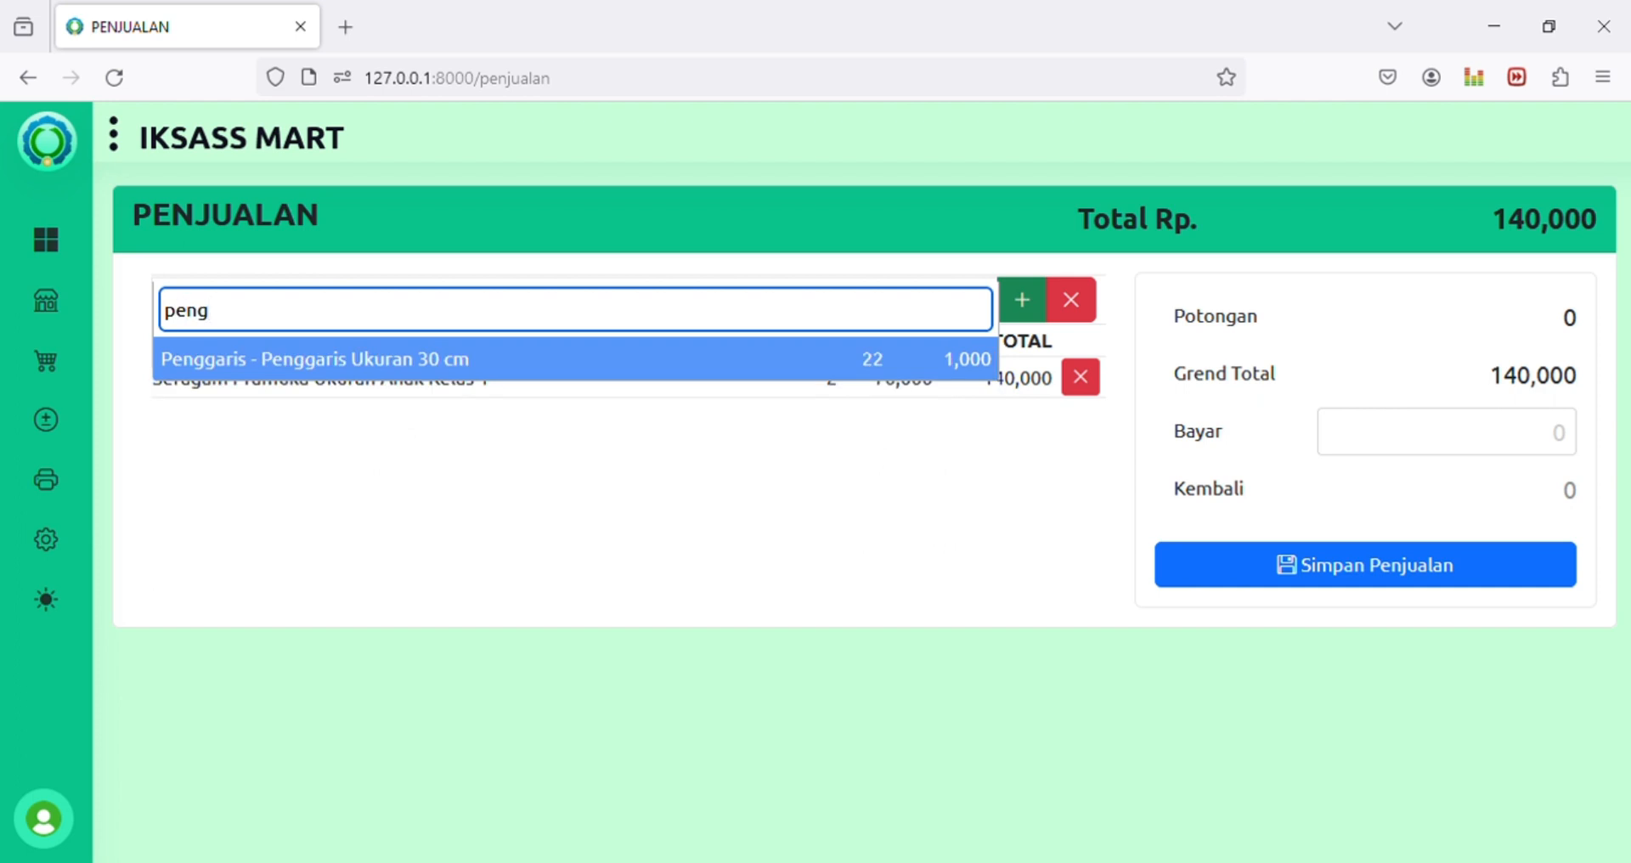
{"action": "left_click", "coordinate": [385, 359]}
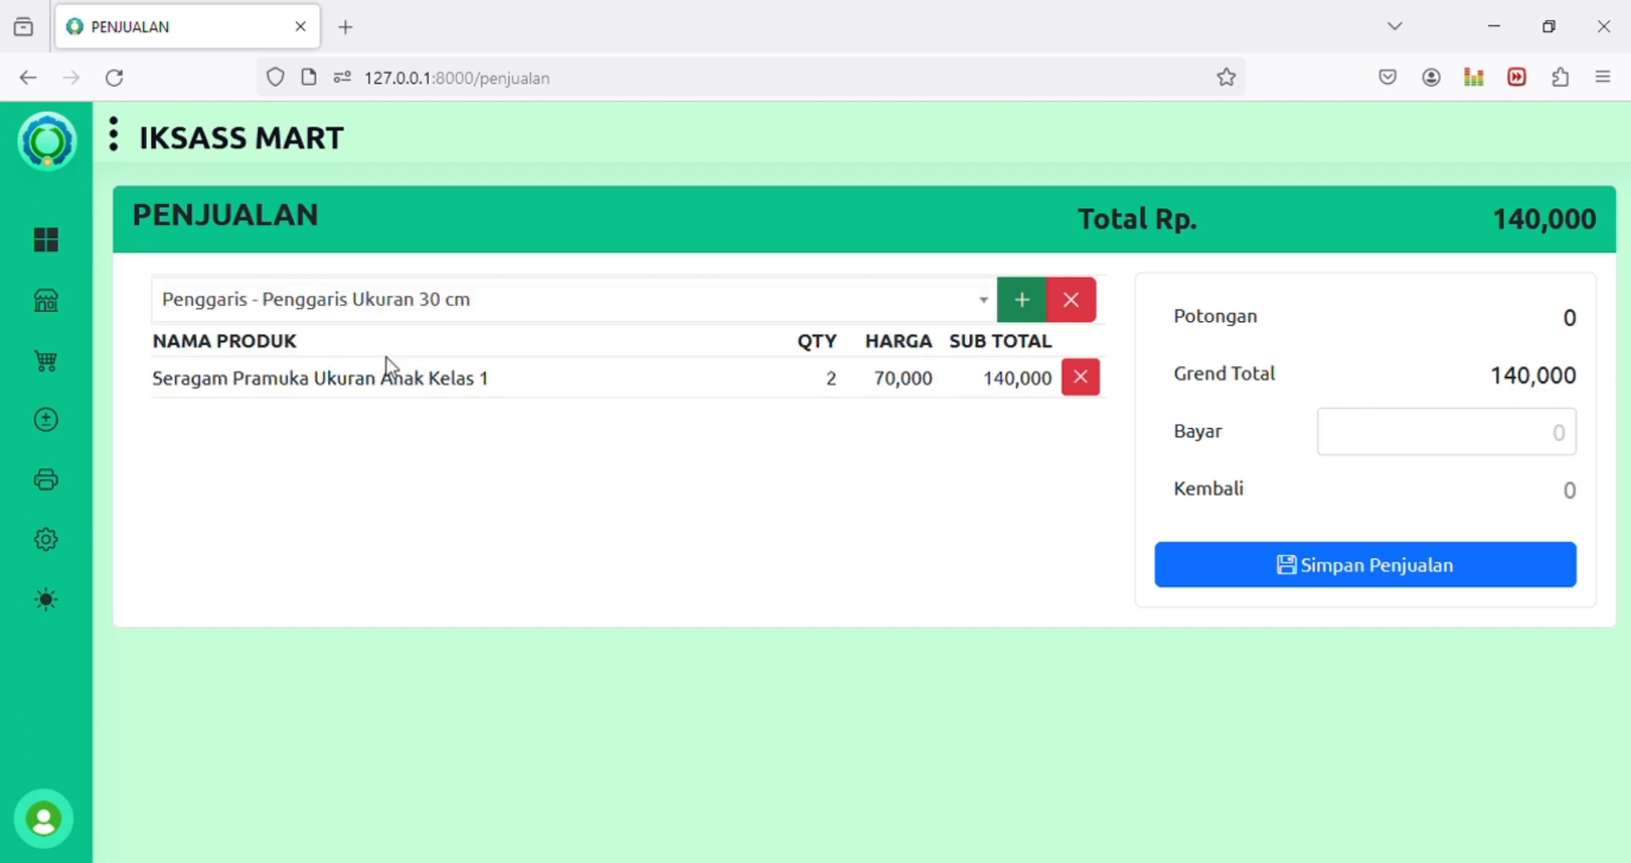
{"action": "left_click", "coordinate": [1020, 314]}
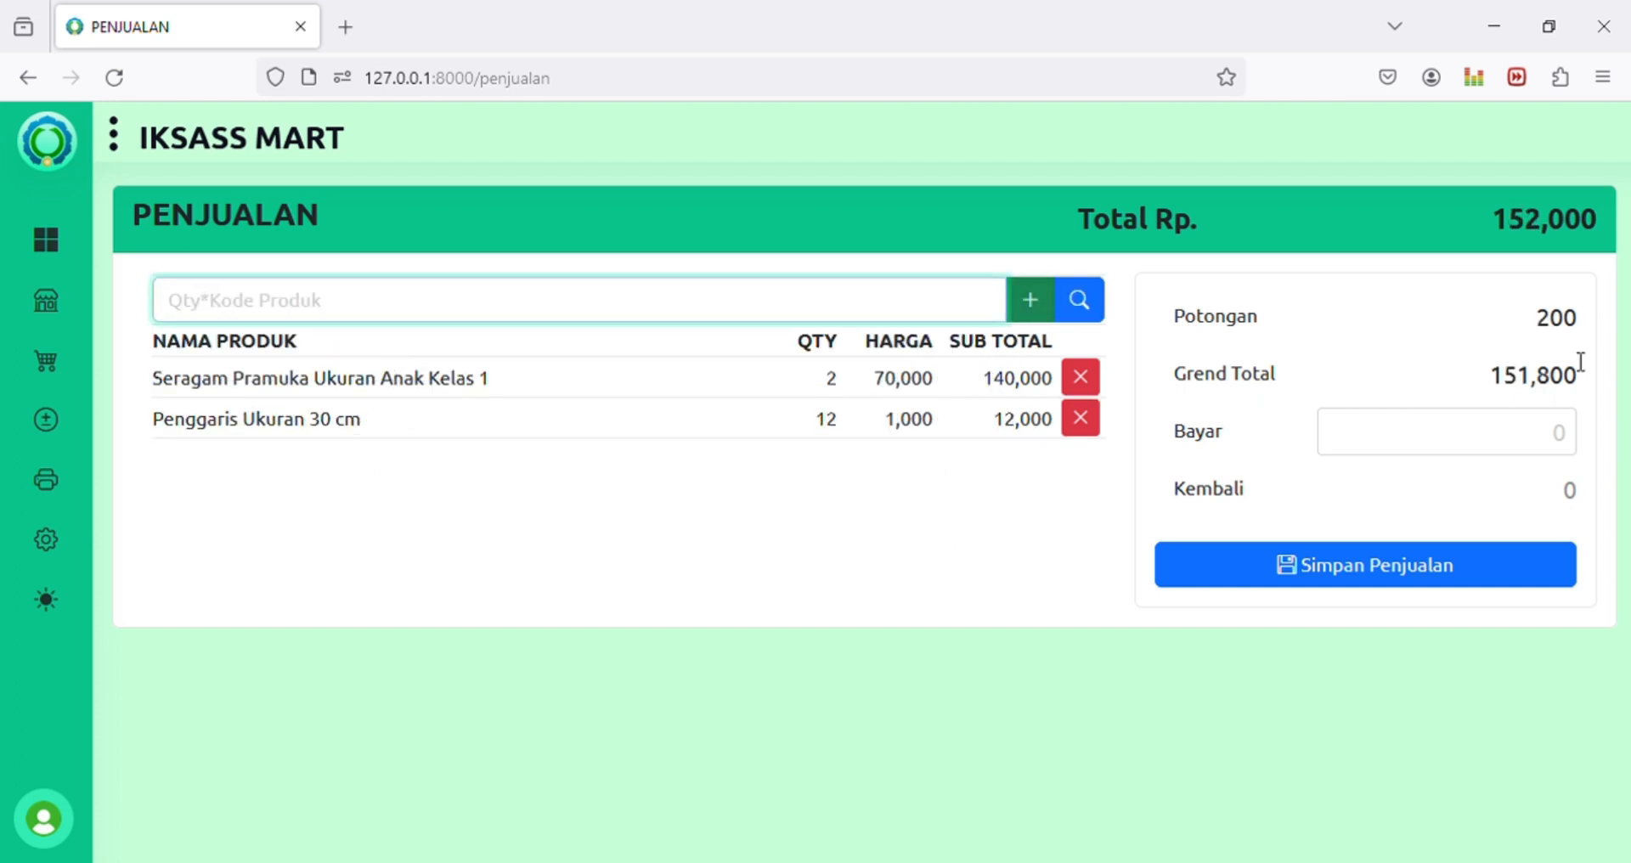
Step: Select the 200 discount value in the sale totals
{"action": "left_click_drag", "start_coordinate": [1542, 329], "coordinate": [1602, 327]}
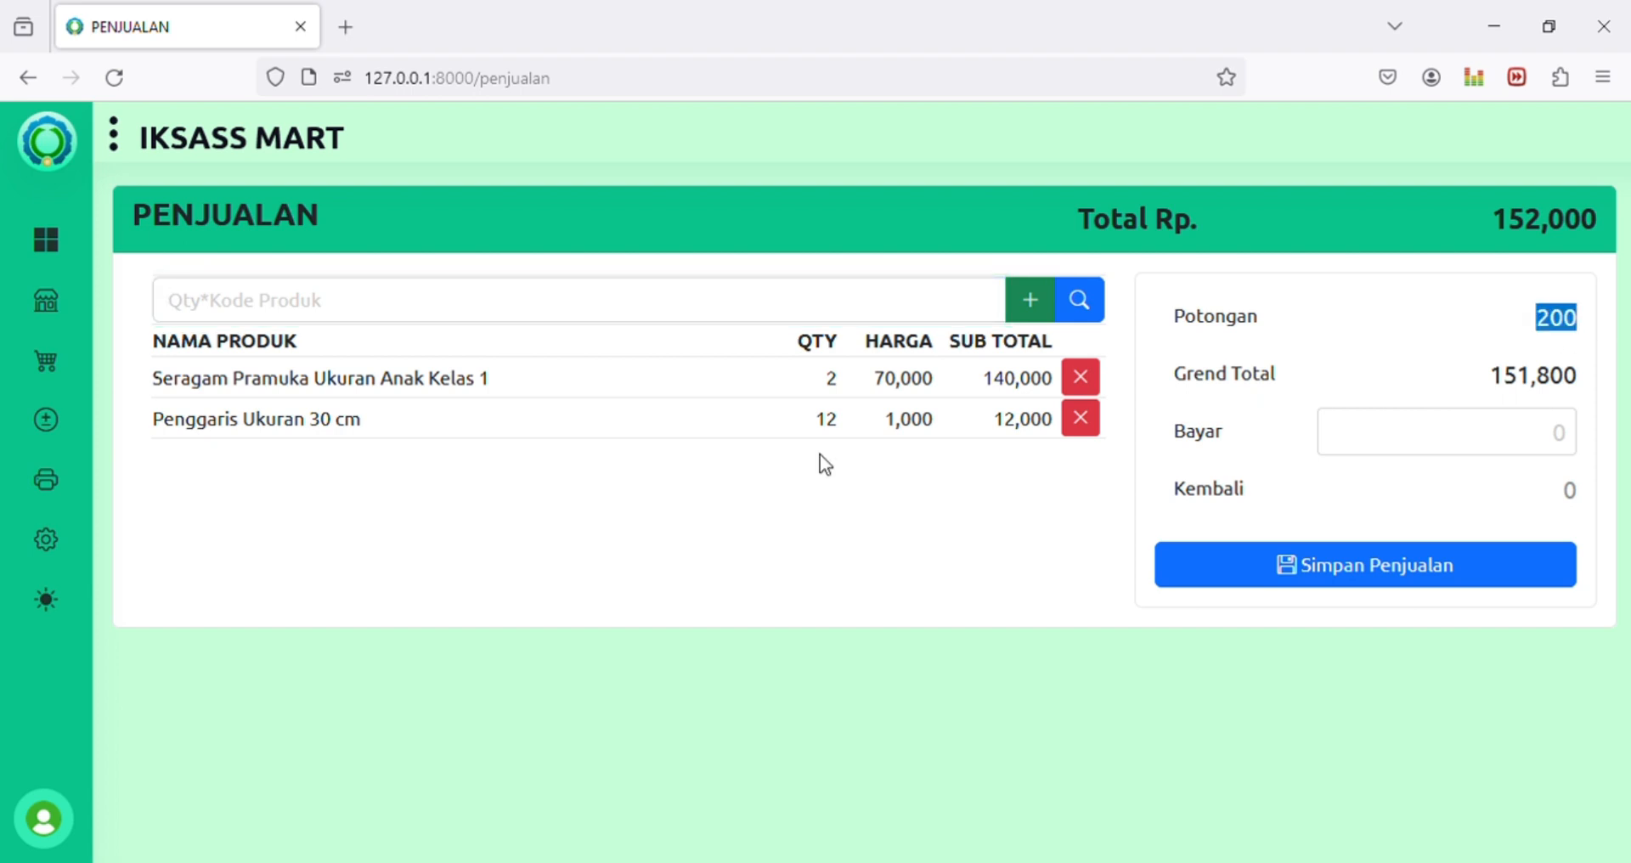
{"action": "left_click", "coordinate": [1579, 333]}
{"action": "left_click_drag", "start_coordinate": [1536, 318], "coordinate": [1551, 321]}
{"action": "double_click", "coordinate": [1570, 330]}
{"action": "left_click", "coordinate": [1547, 338]}
{"action": "double_click", "coordinate": [1552, 338]}
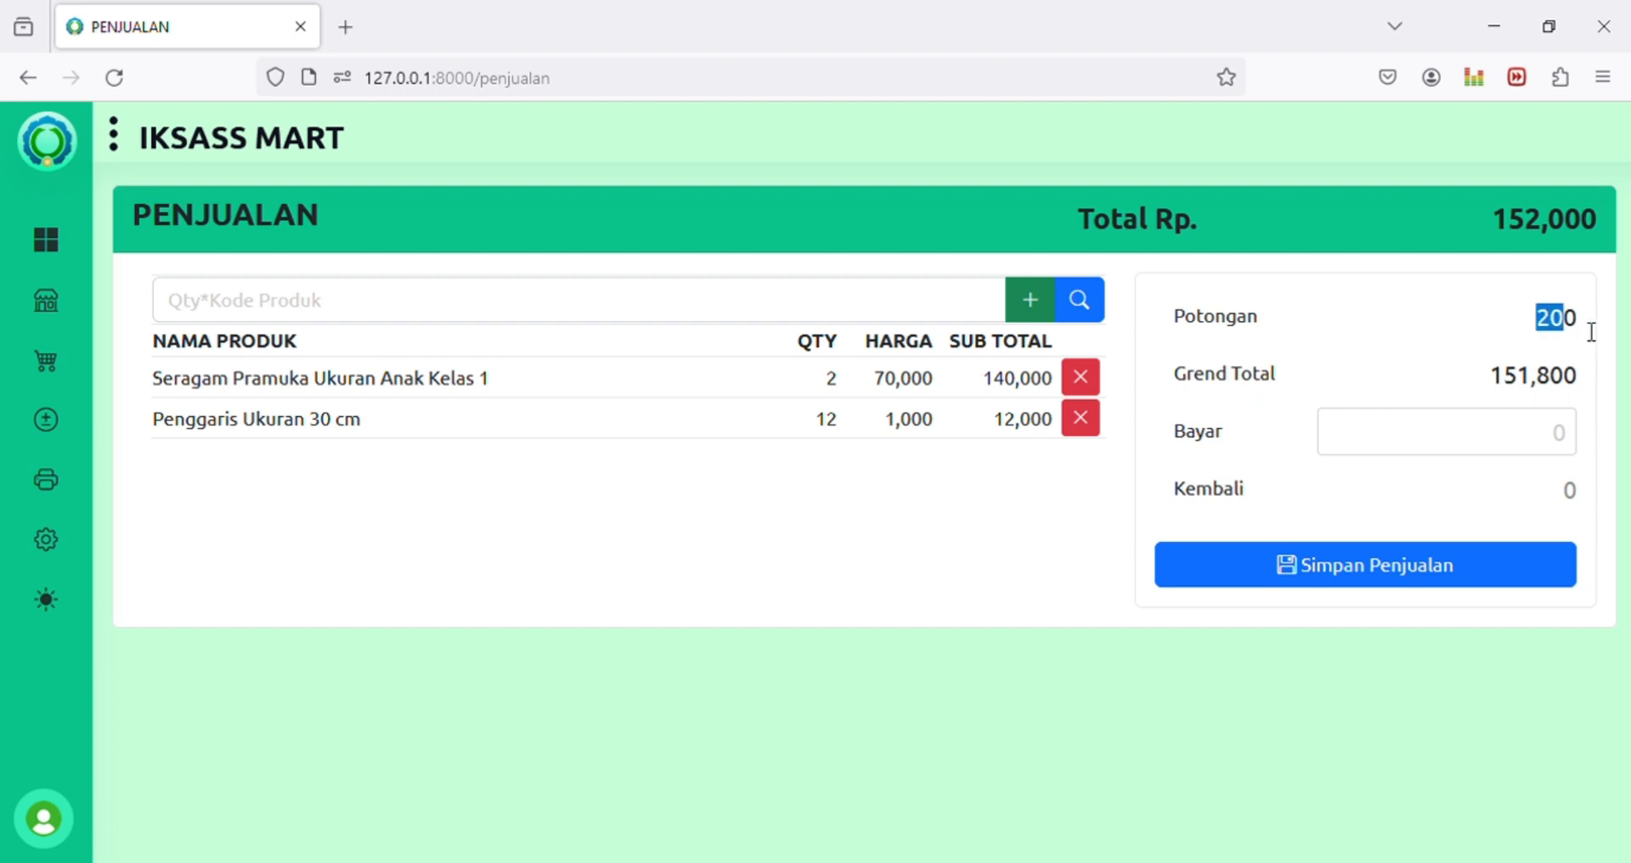
{"action": "left_click", "coordinate": [518, 310]}
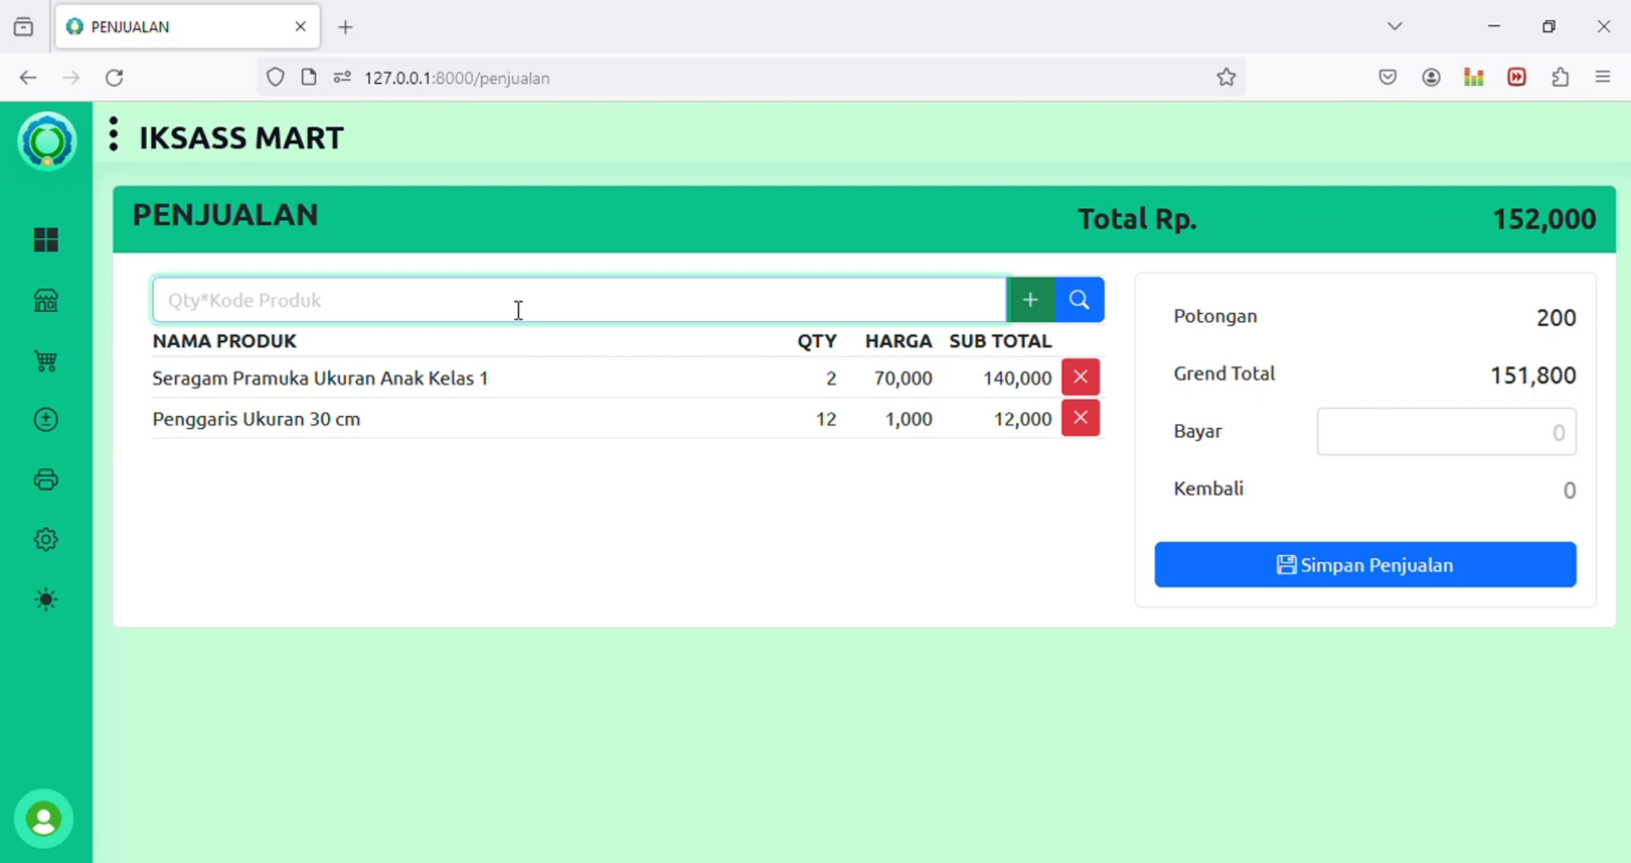
Step: Add 6 more Seragam Pramuka (6*009), then delete the Seragam Pramuka row
{"action": "type", "text": "6)"}
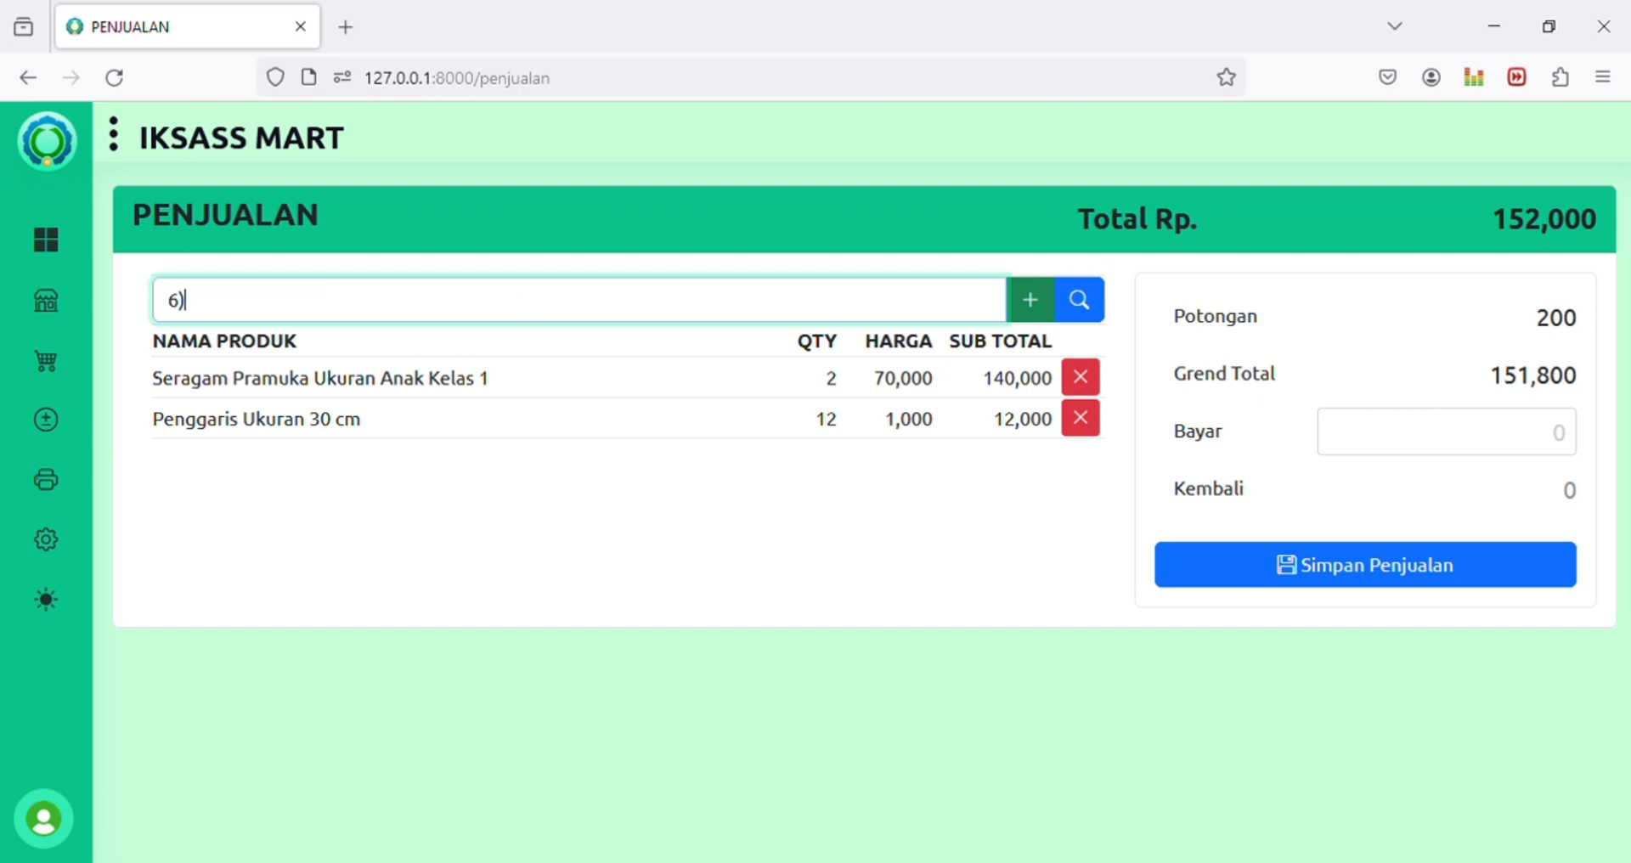
{"action": "key", "text": "BackSpace"}
{"action": "type", "text": "*009"}
{"action": "key", "text": "Return"}
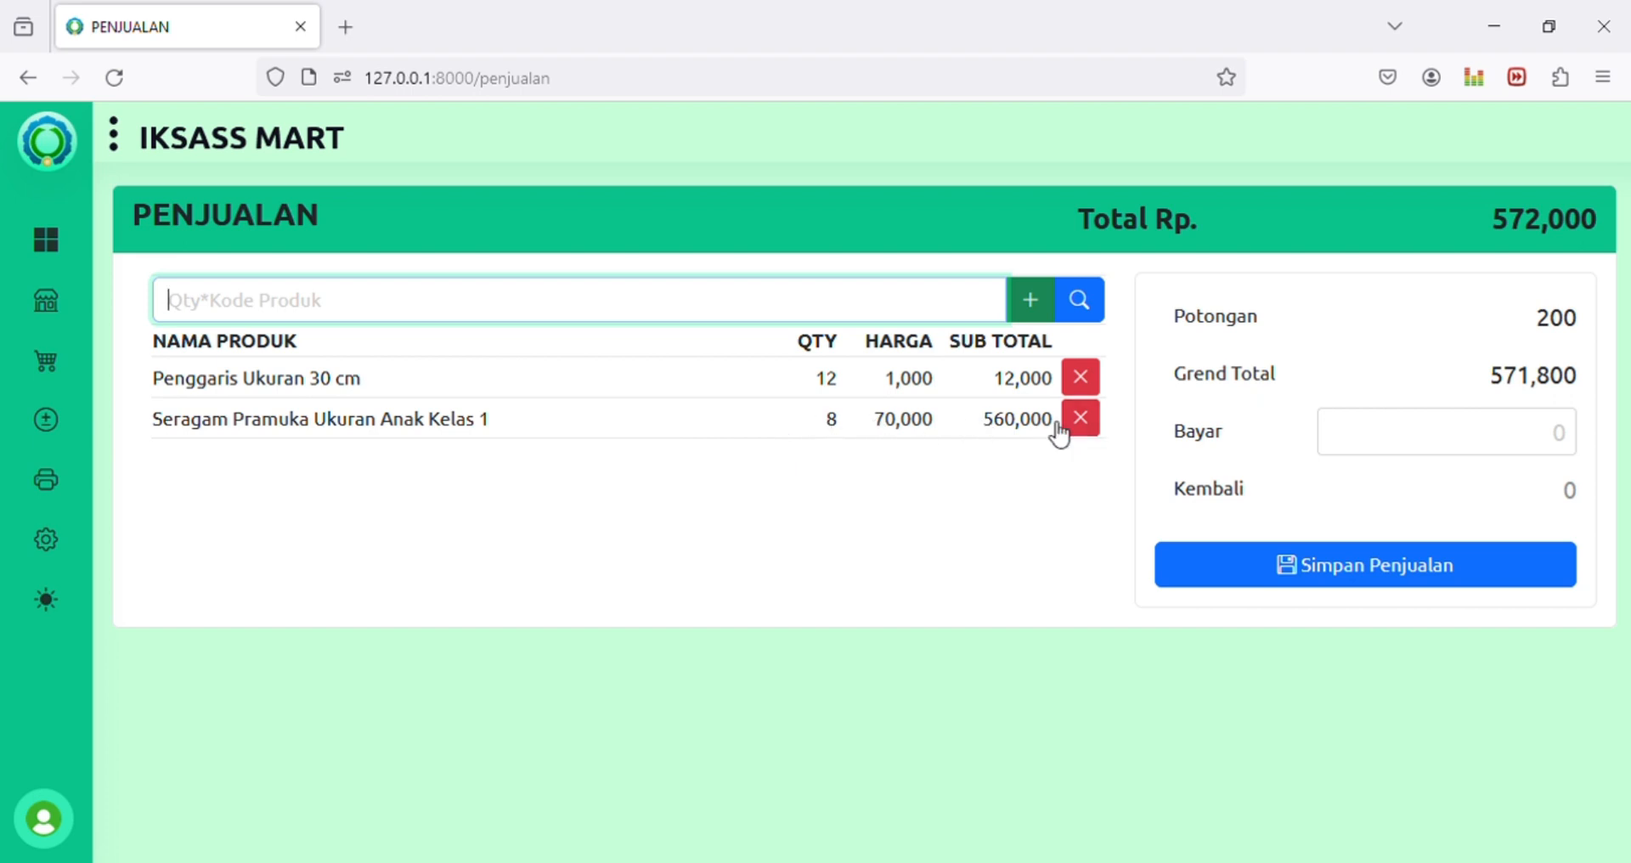
{"action": "left_click", "coordinate": [647, 396]}
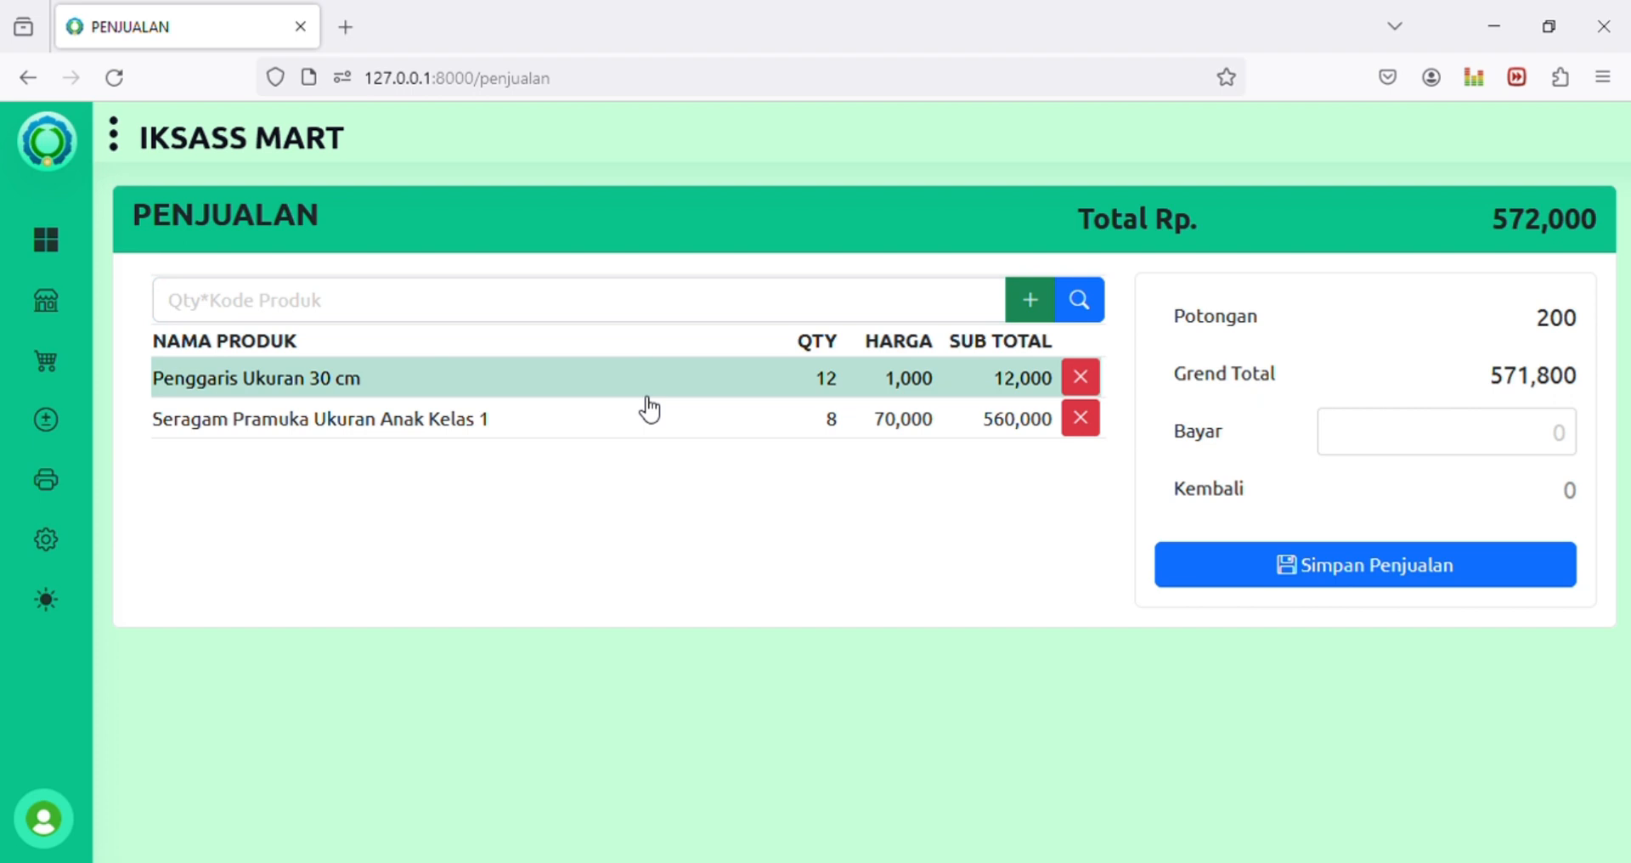
{"action": "key", "text": "Down"}
{"action": "key", "text": "Delete"}
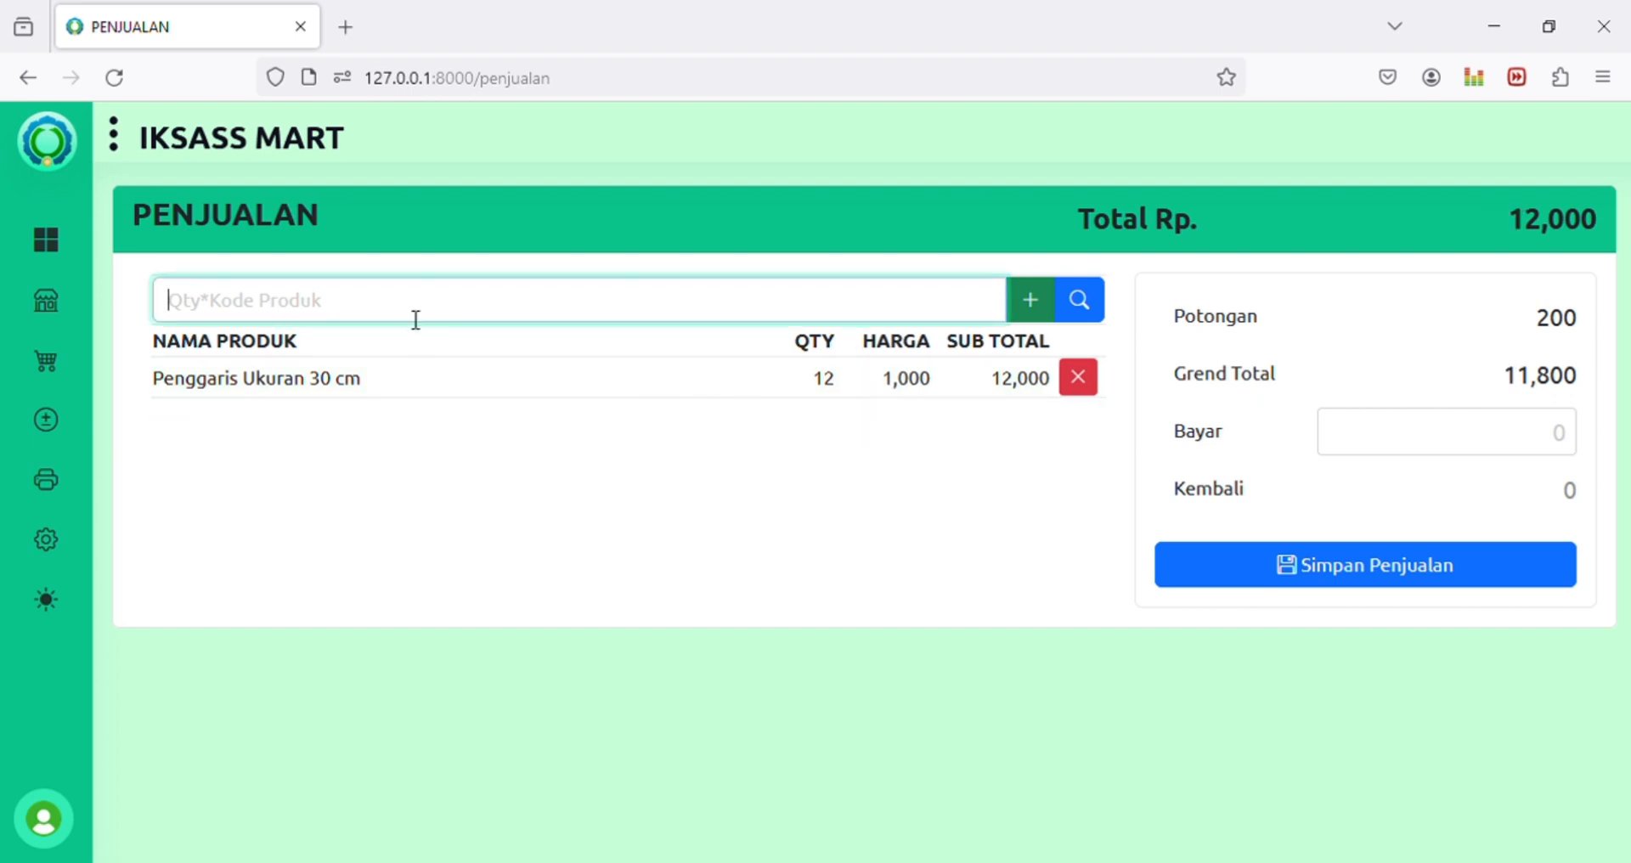
Step: Add 6 more rulers (18 total) and 2 Seragam Pramuka back, totalling 158,000 less 300
{"action": "type", "text": "6"}
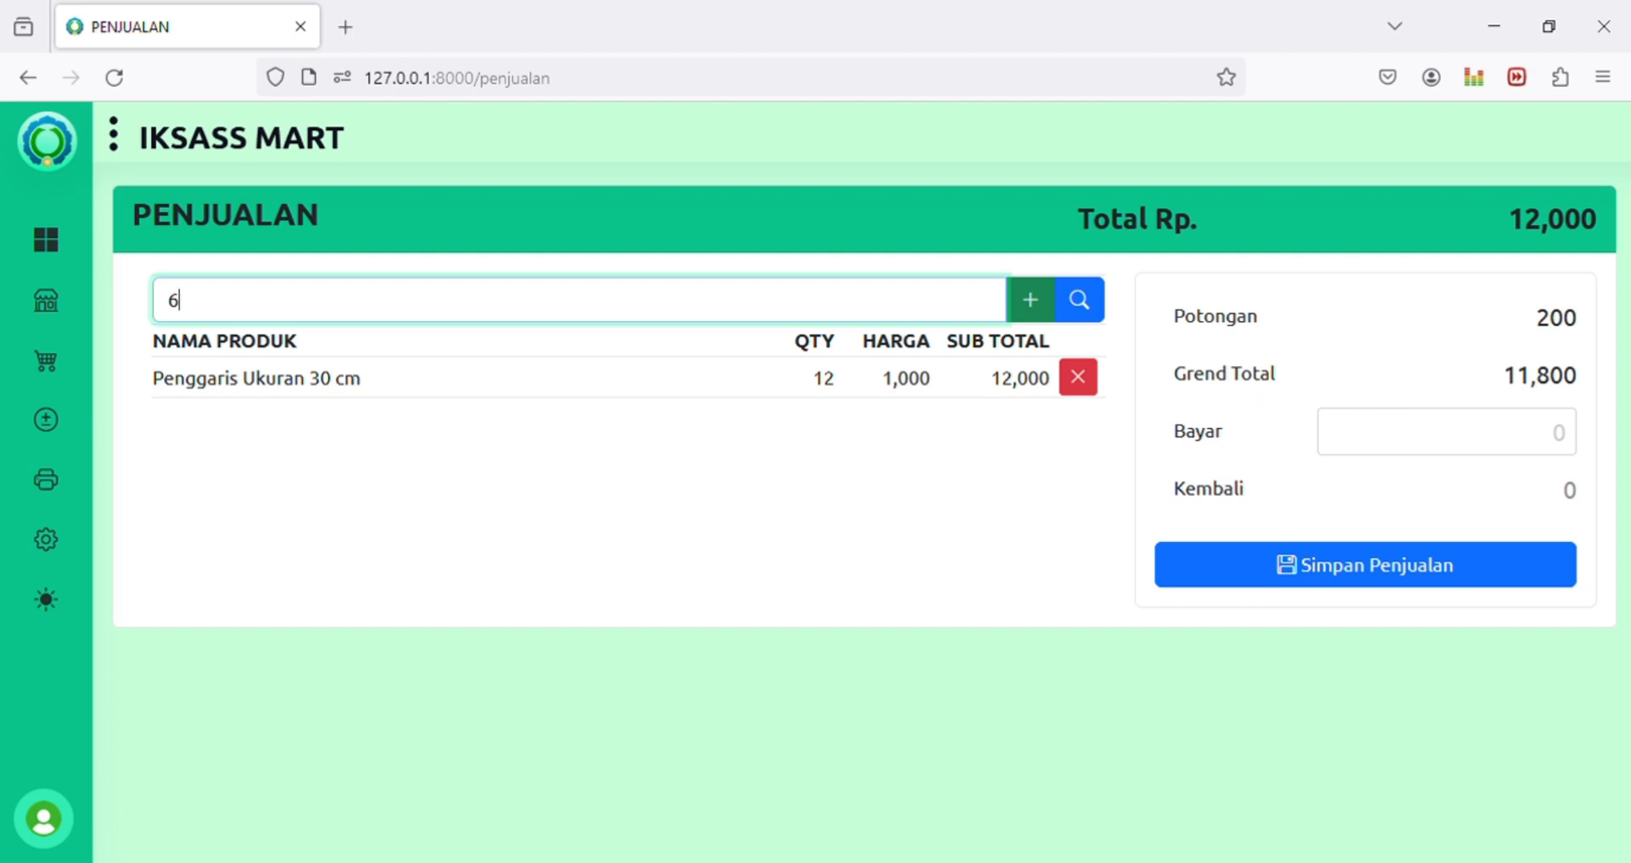
{"action": "type", "text": "*008"}
{"action": "key", "text": "Return"}
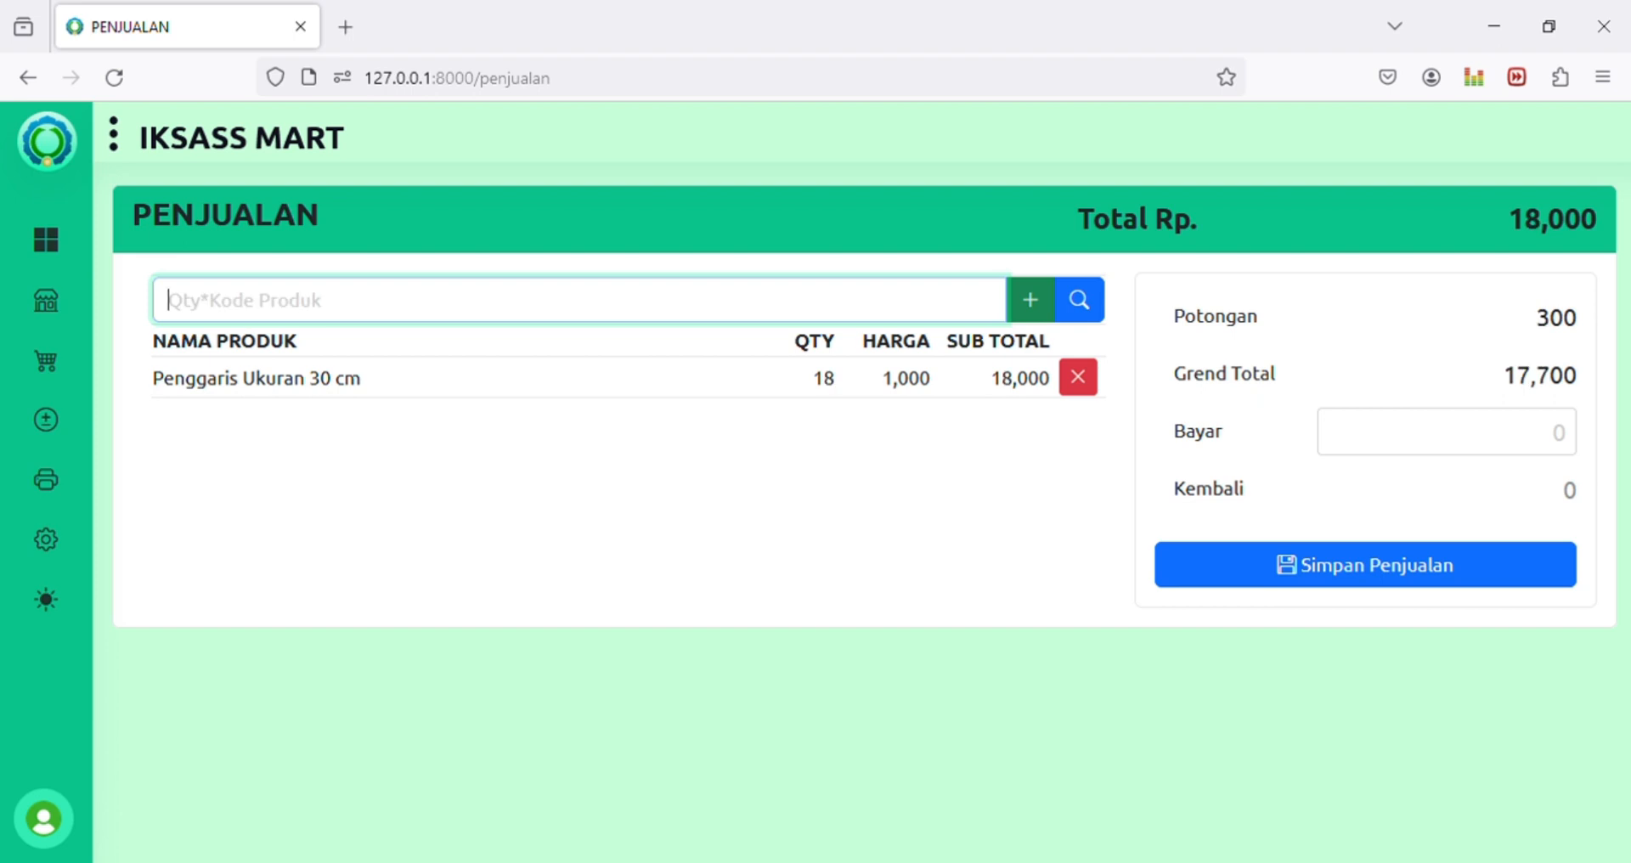
{"action": "left_click_drag", "start_coordinate": [1538, 326], "coordinate": [1583, 325]}
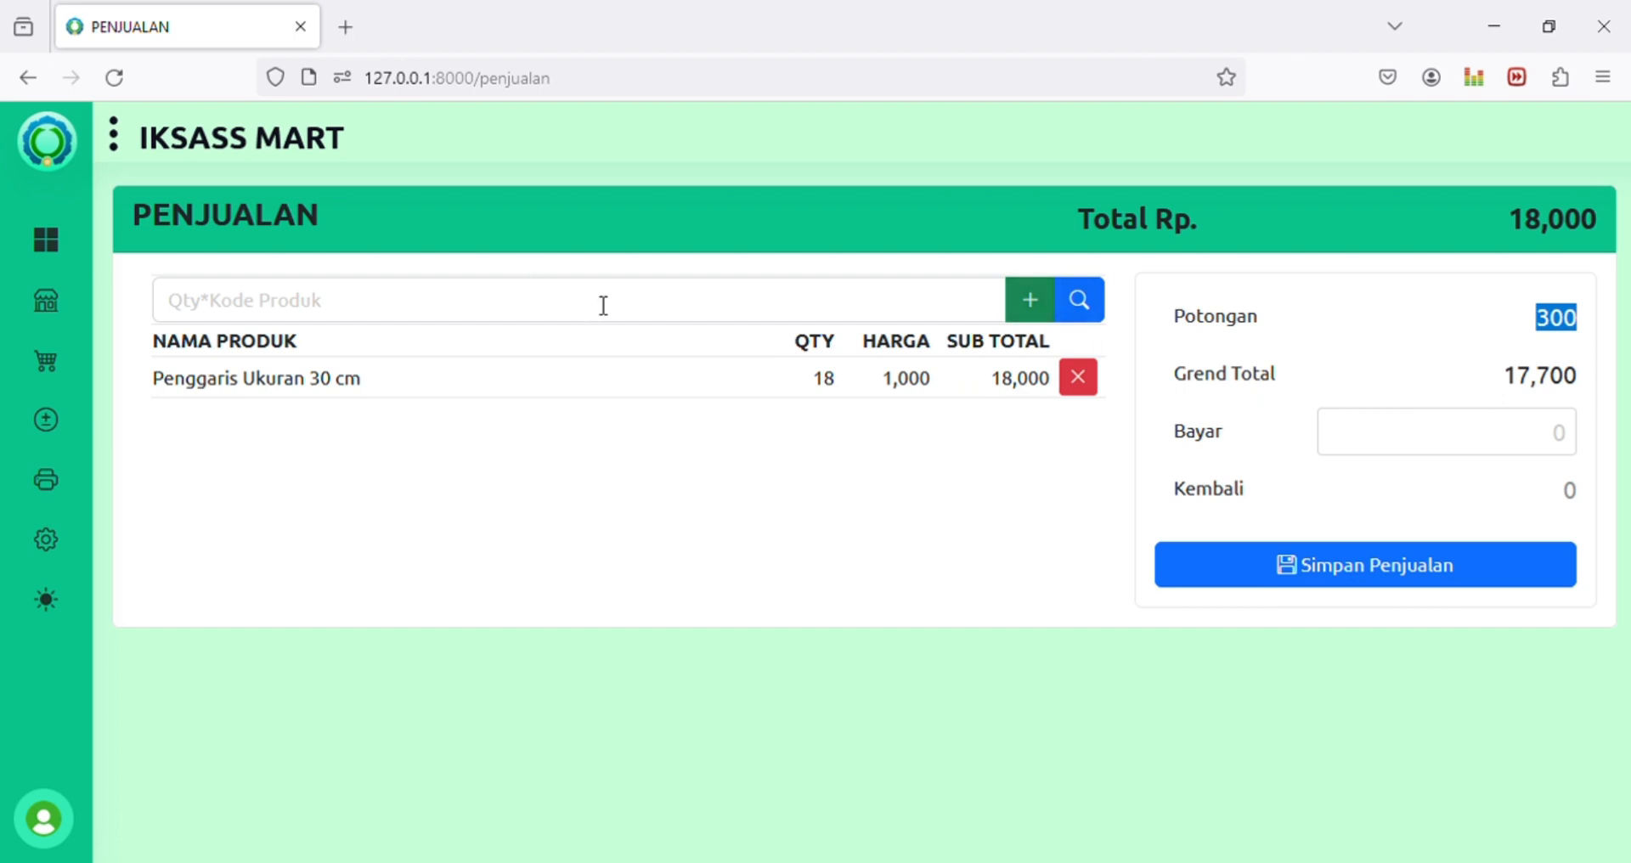
{"action": "left_click", "coordinate": [550, 318]}
{"action": "type", "text": "2*00"}
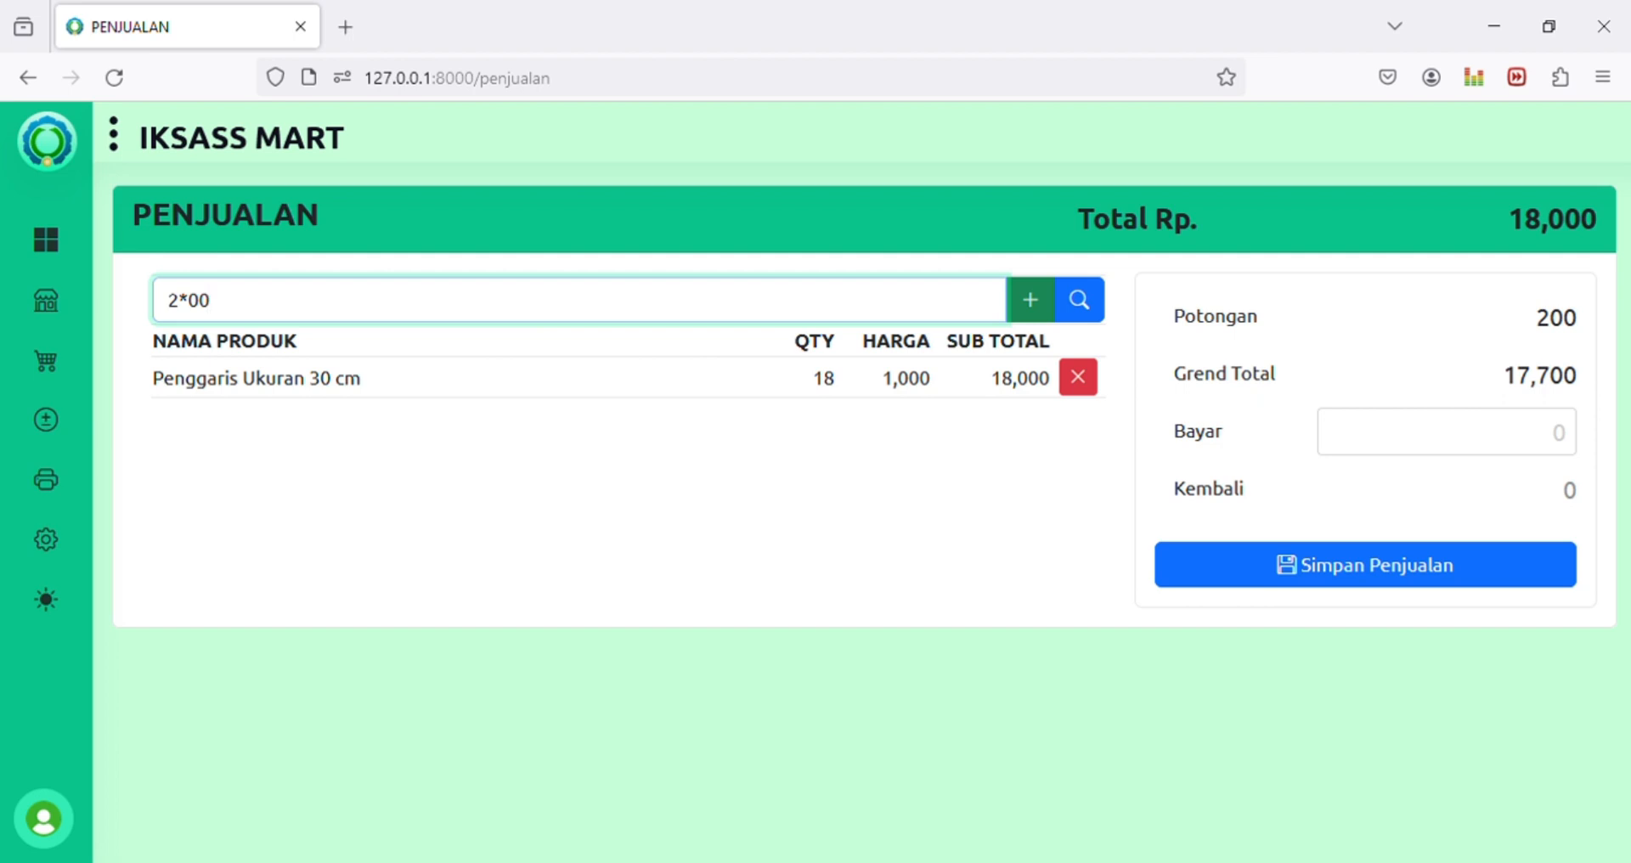
{"action": "type", "text": "9"}
{"action": "key", "text": "Return"}
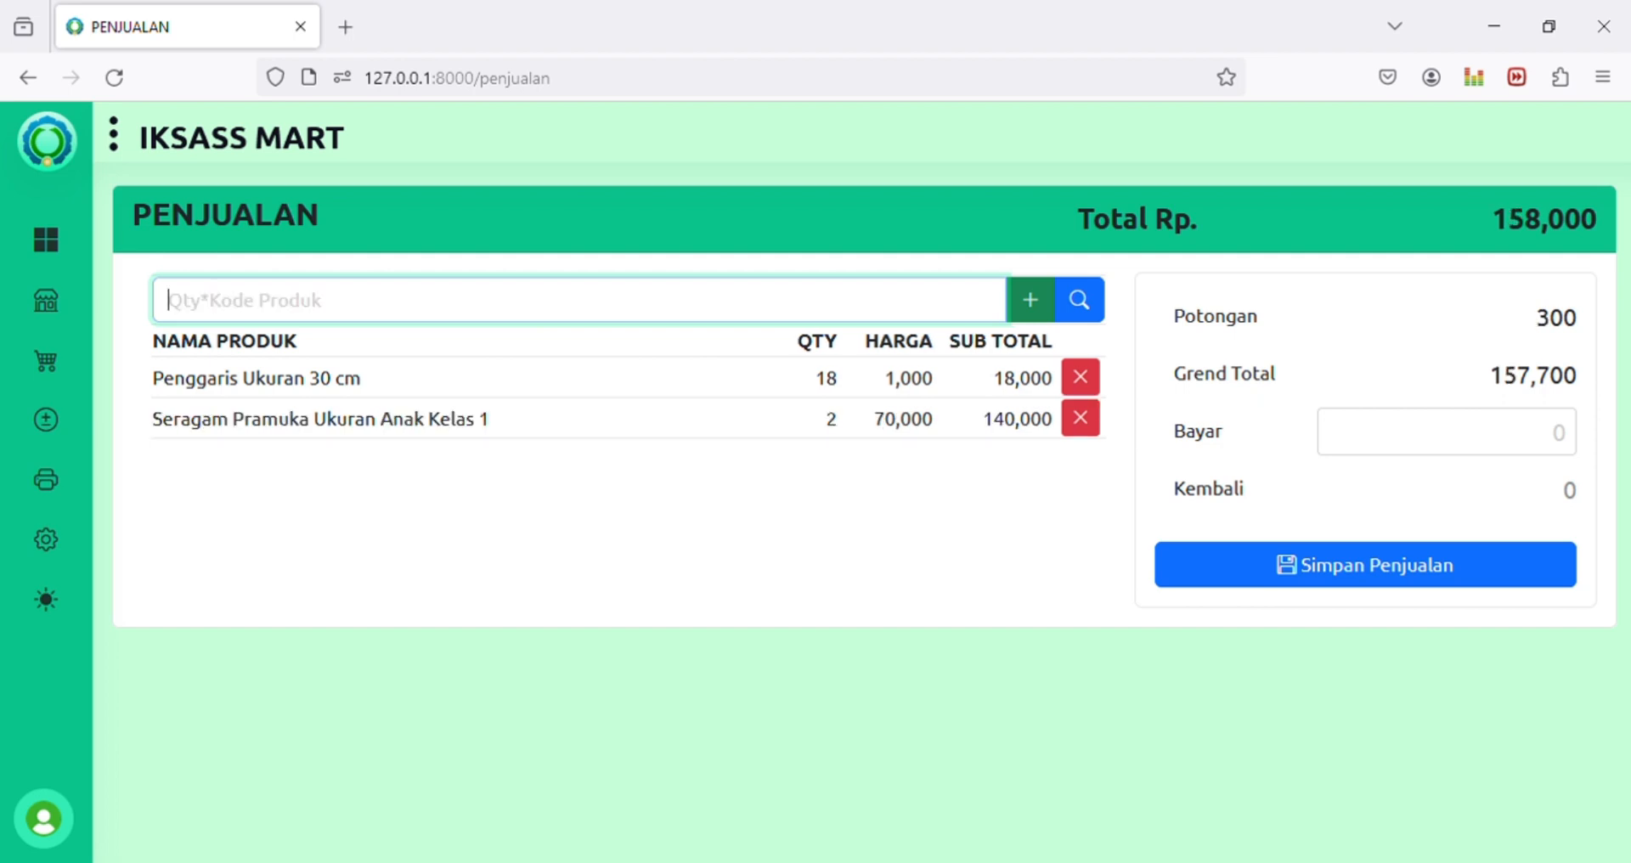
{"action": "left_click", "coordinate": [1456, 438]}
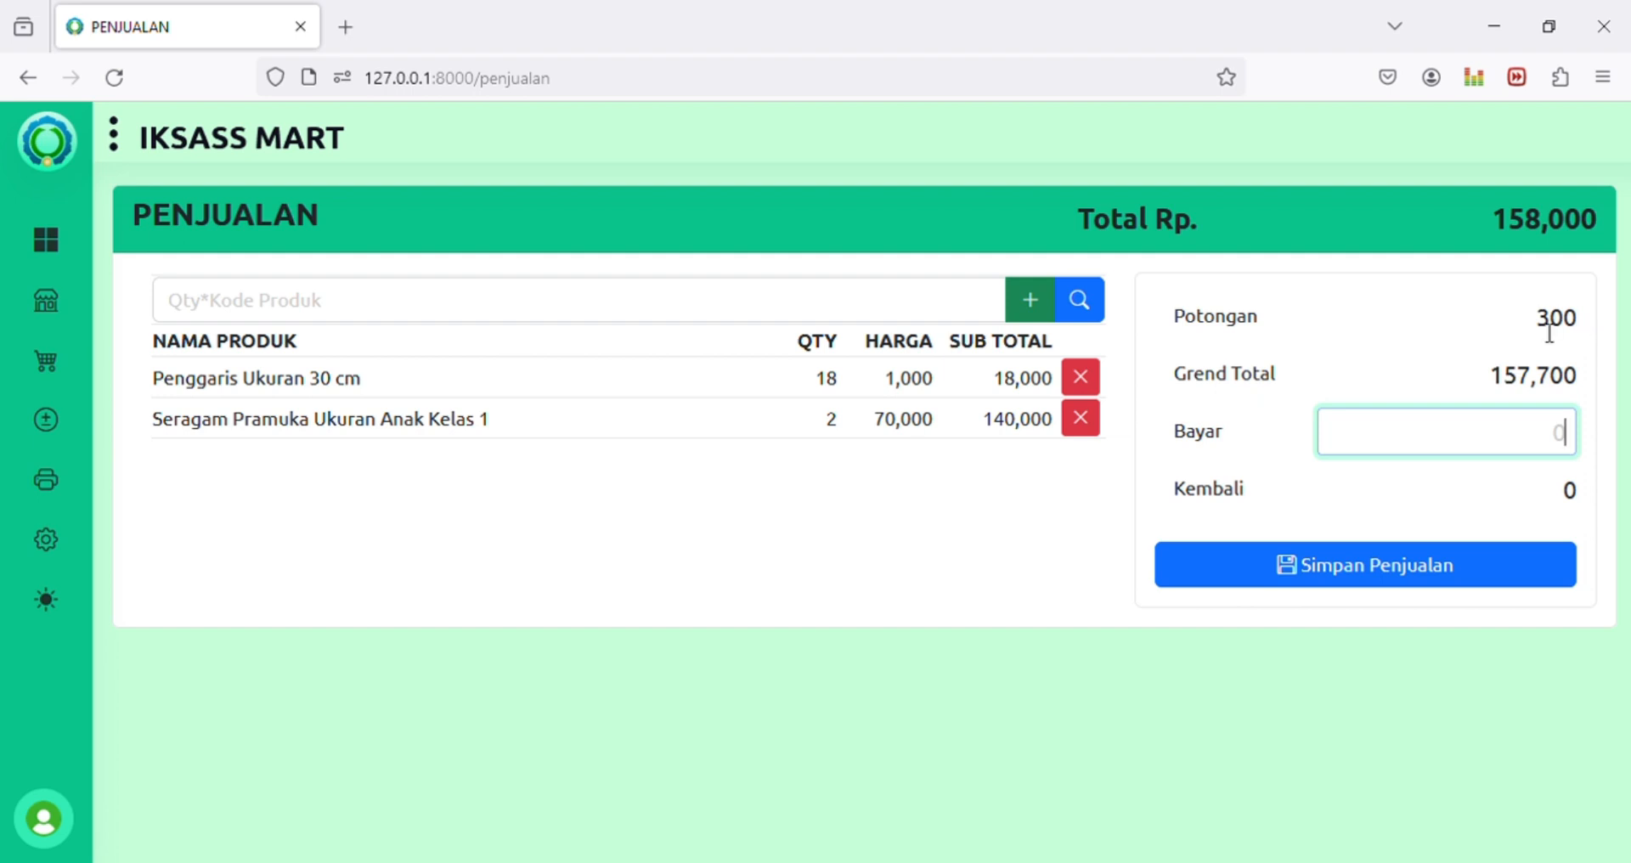
Step: Pay 160,000 for the 157,700 sale, giving 2,300 change, and confirm saving it
{"action": "left_click_drag", "start_coordinate": [1536, 321], "coordinate": [1591, 323]}
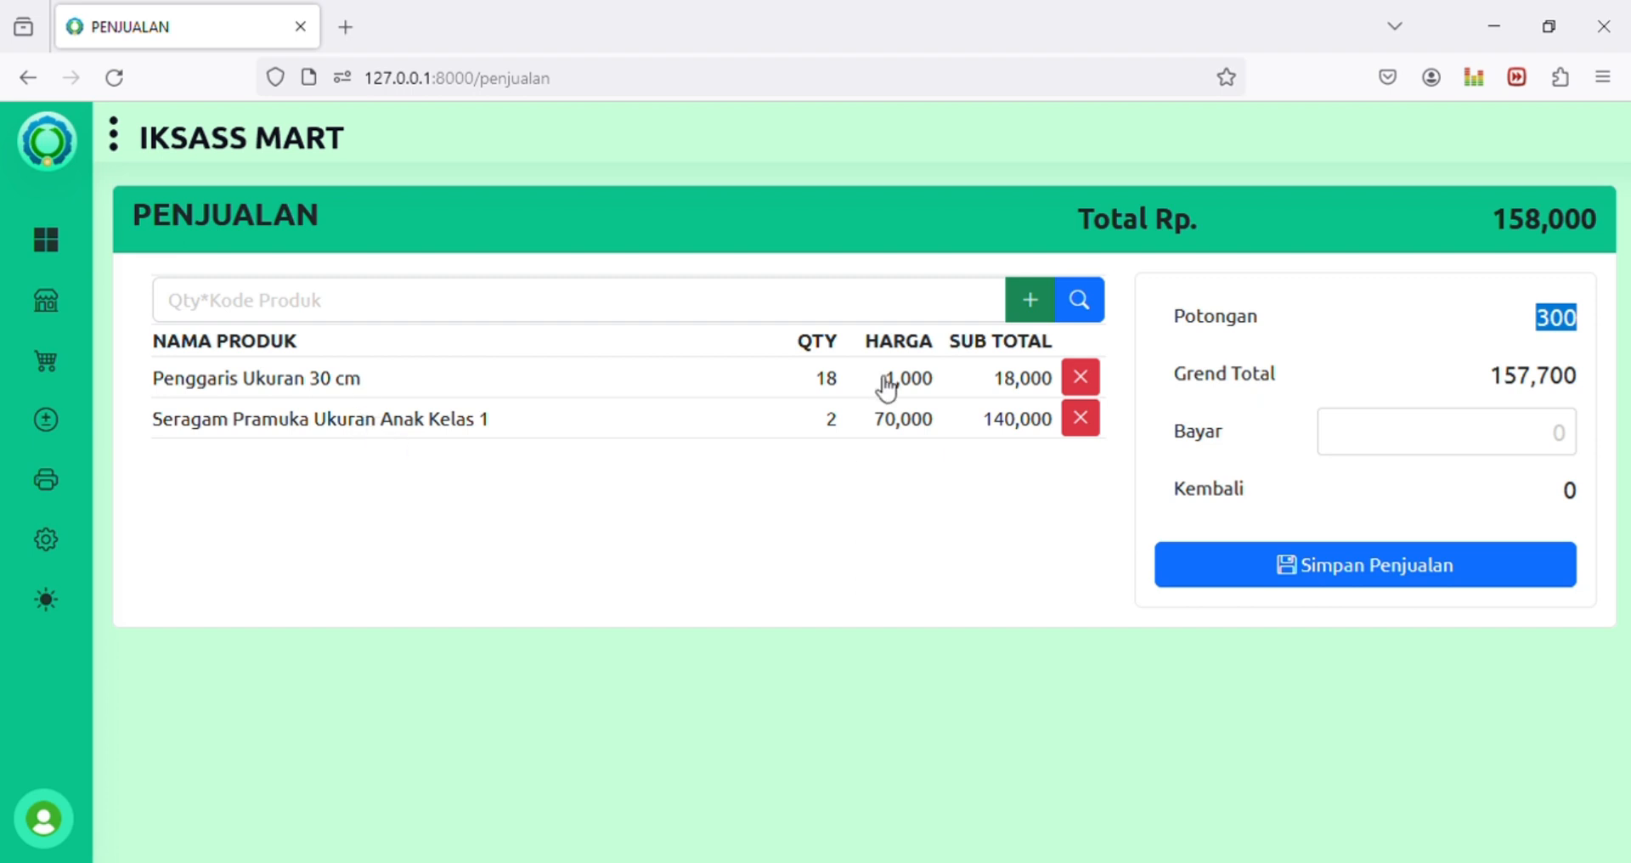
{"action": "left_click", "coordinate": [1552, 443]}
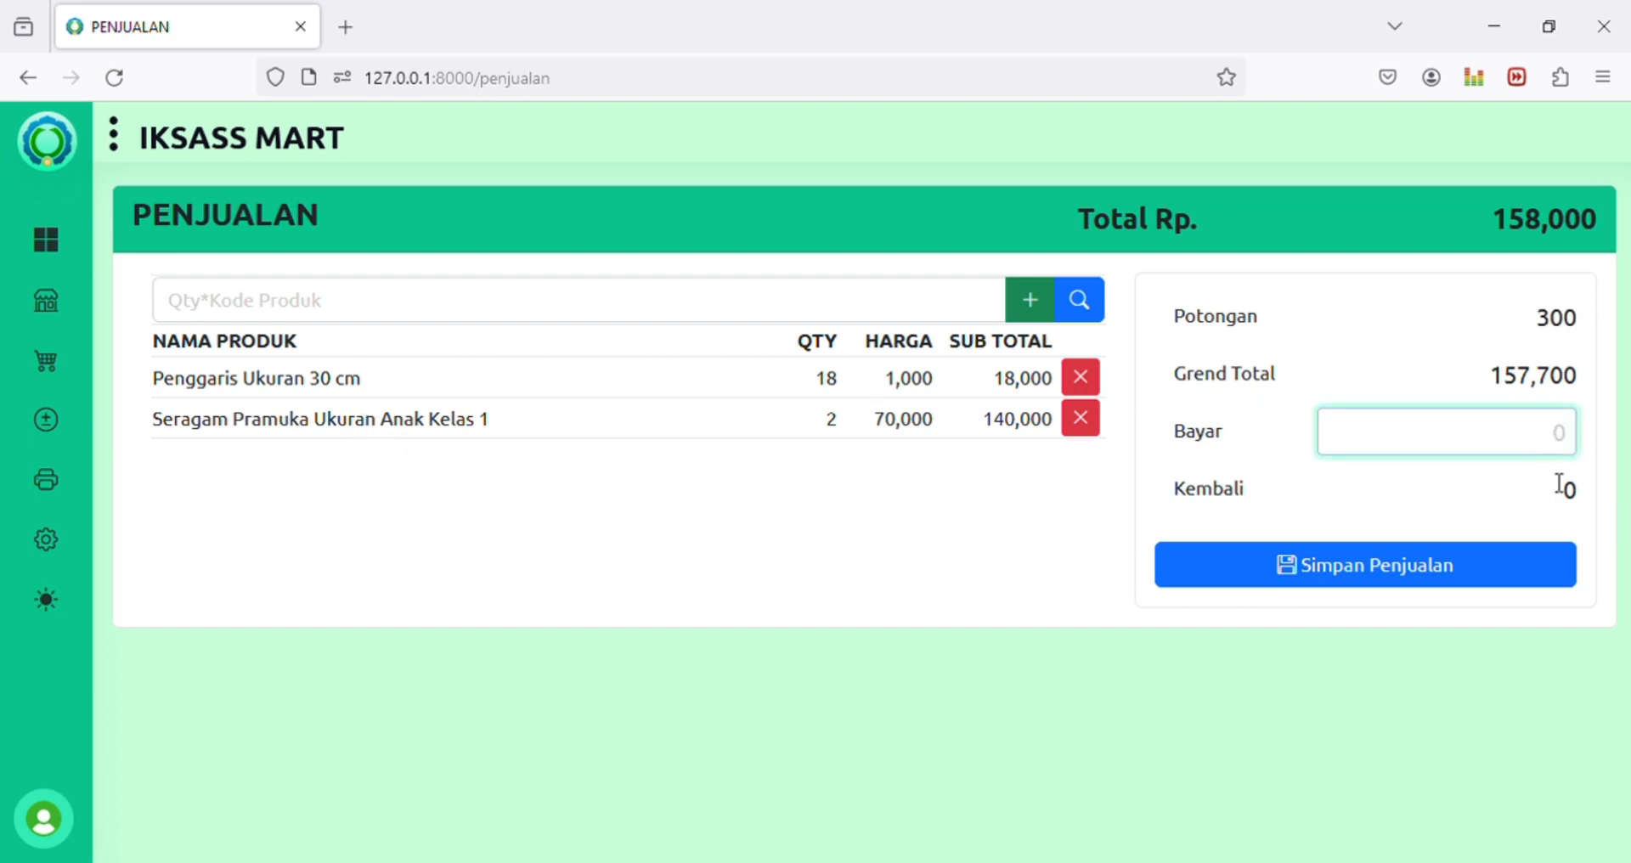
{"action": "type", "text": "1600000"}
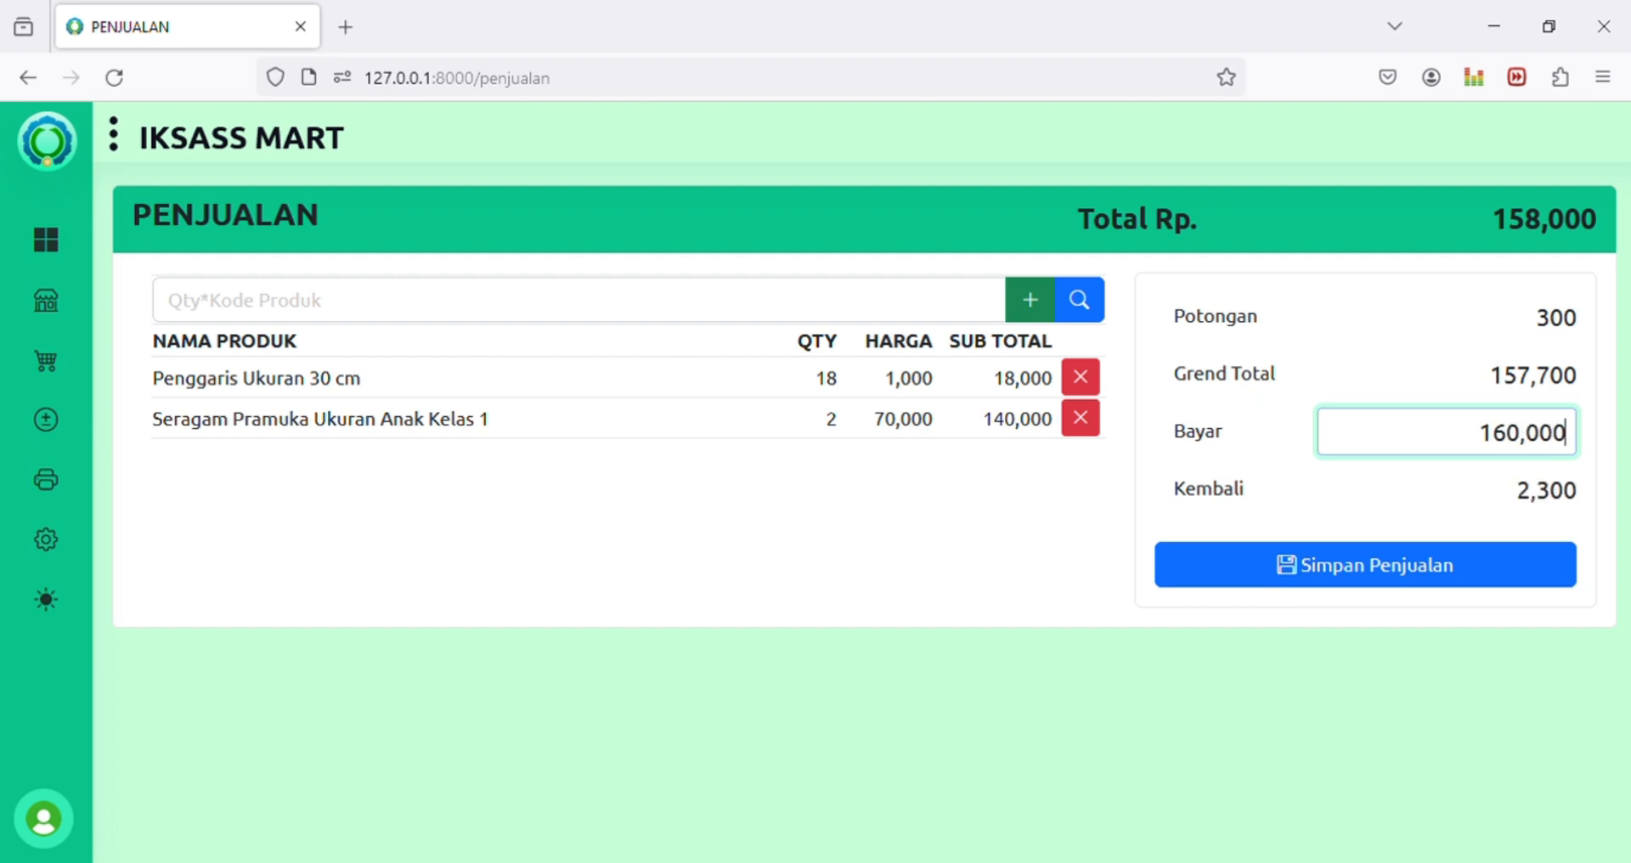
{"action": "double_click", "coordinate": [1547, 506]}
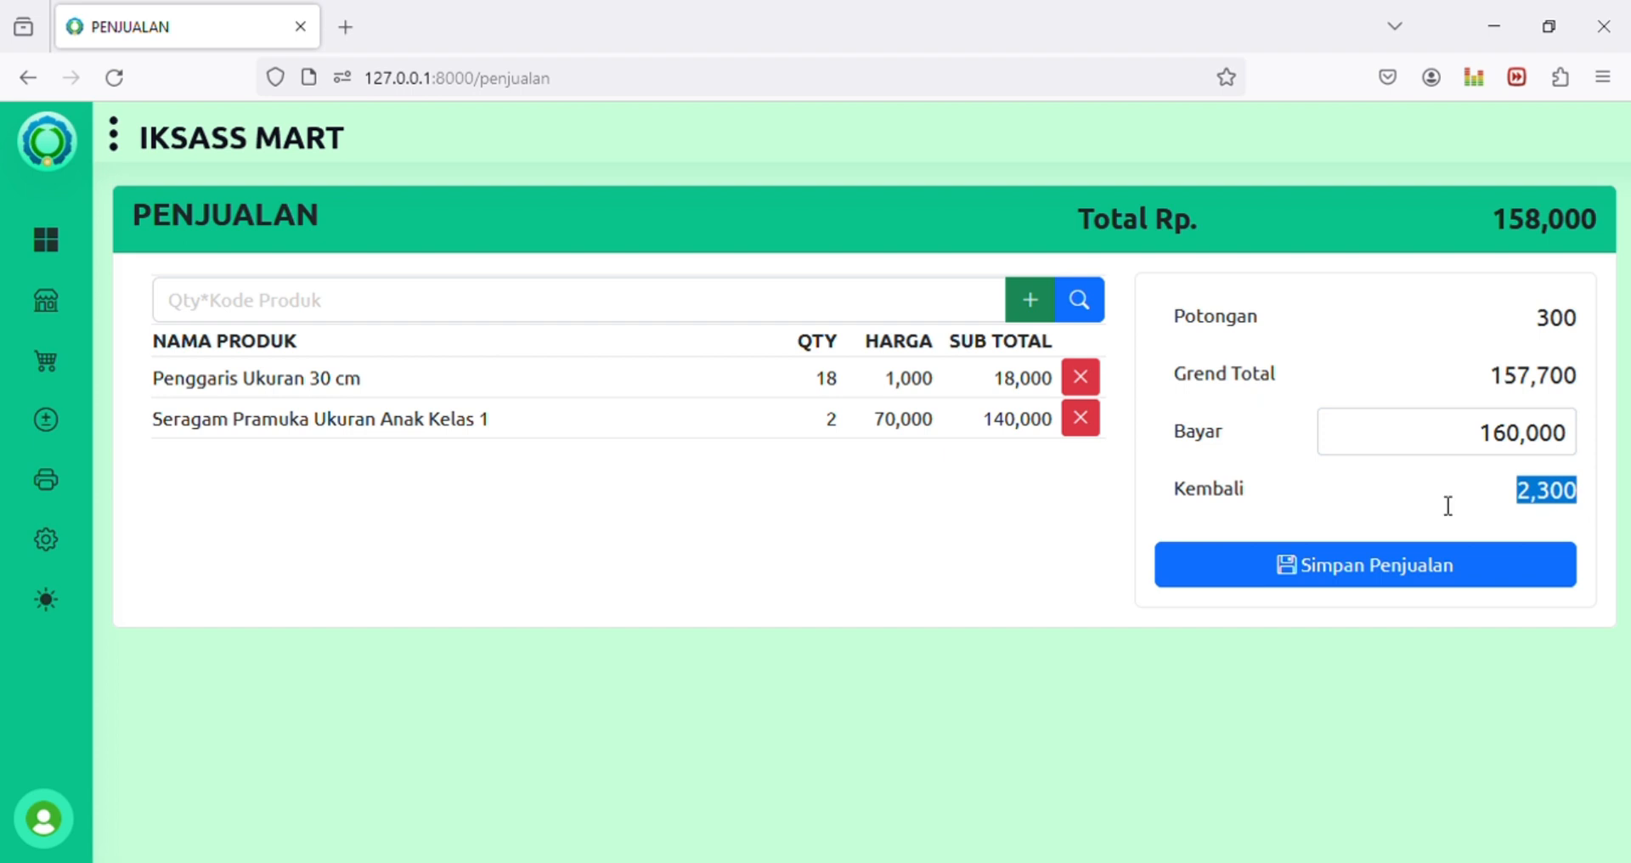
{"action": "left_click", "coordinate": [1456, 444]}
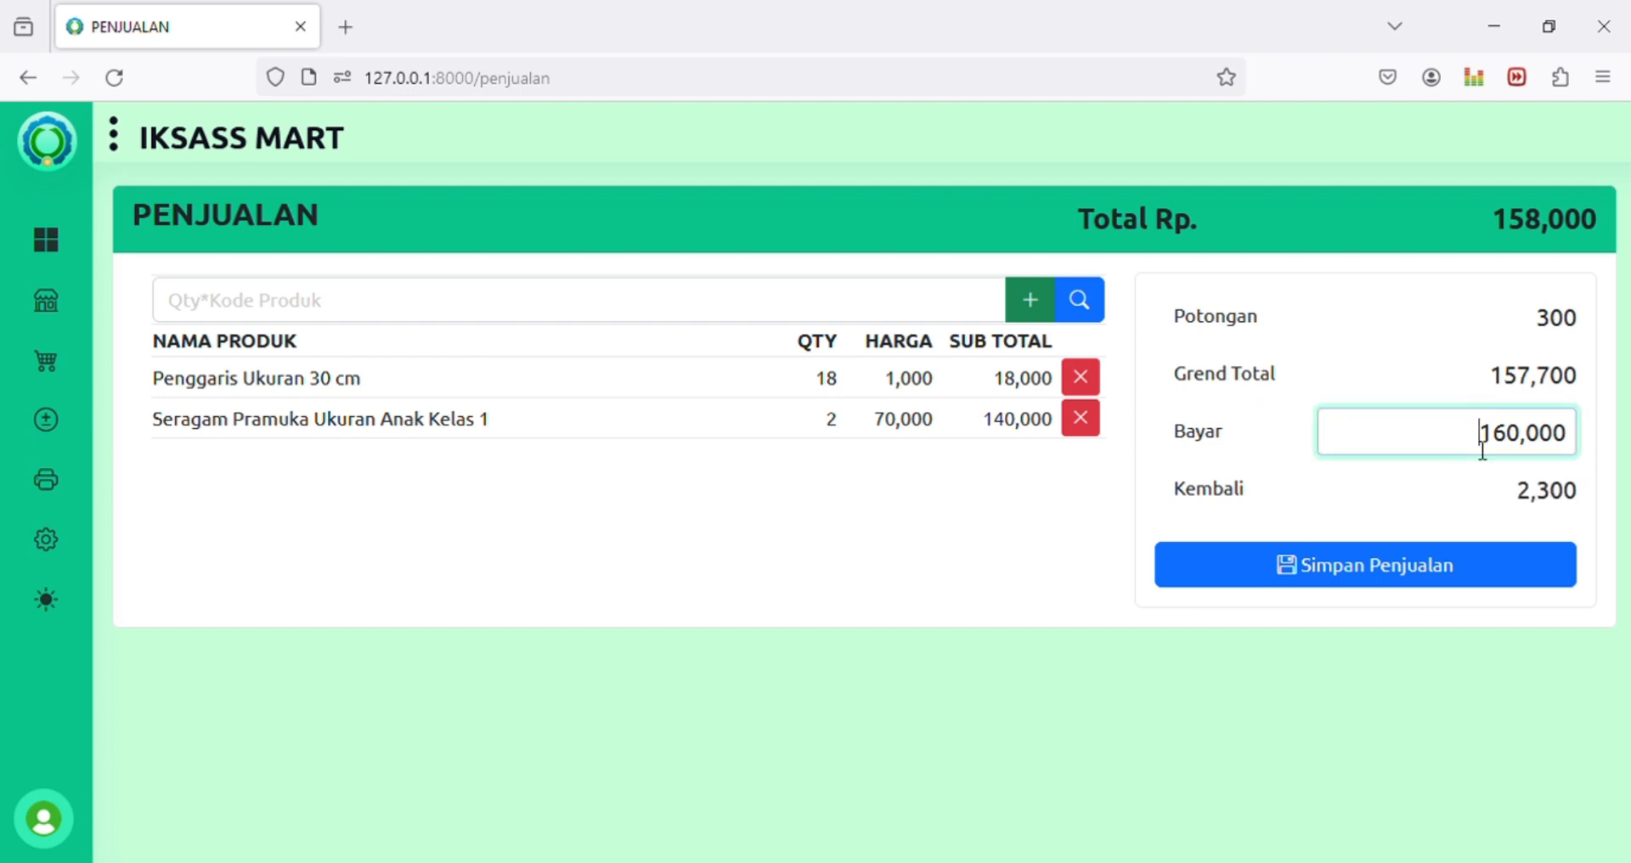
{"action": "key", "text": "Return"}
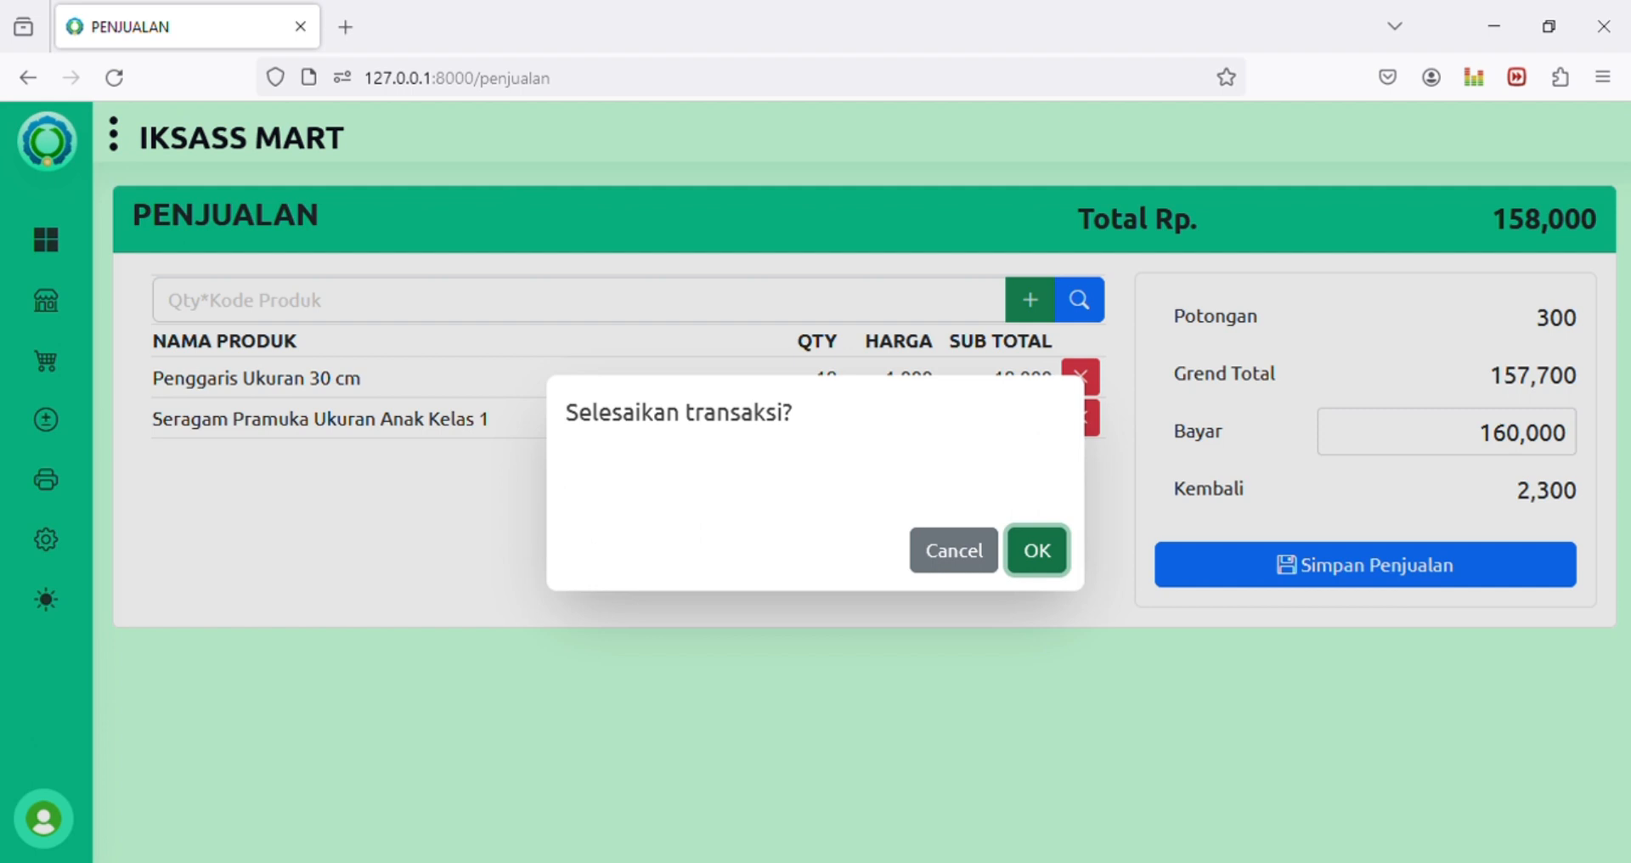
{"action": "key", "text": "Return"}
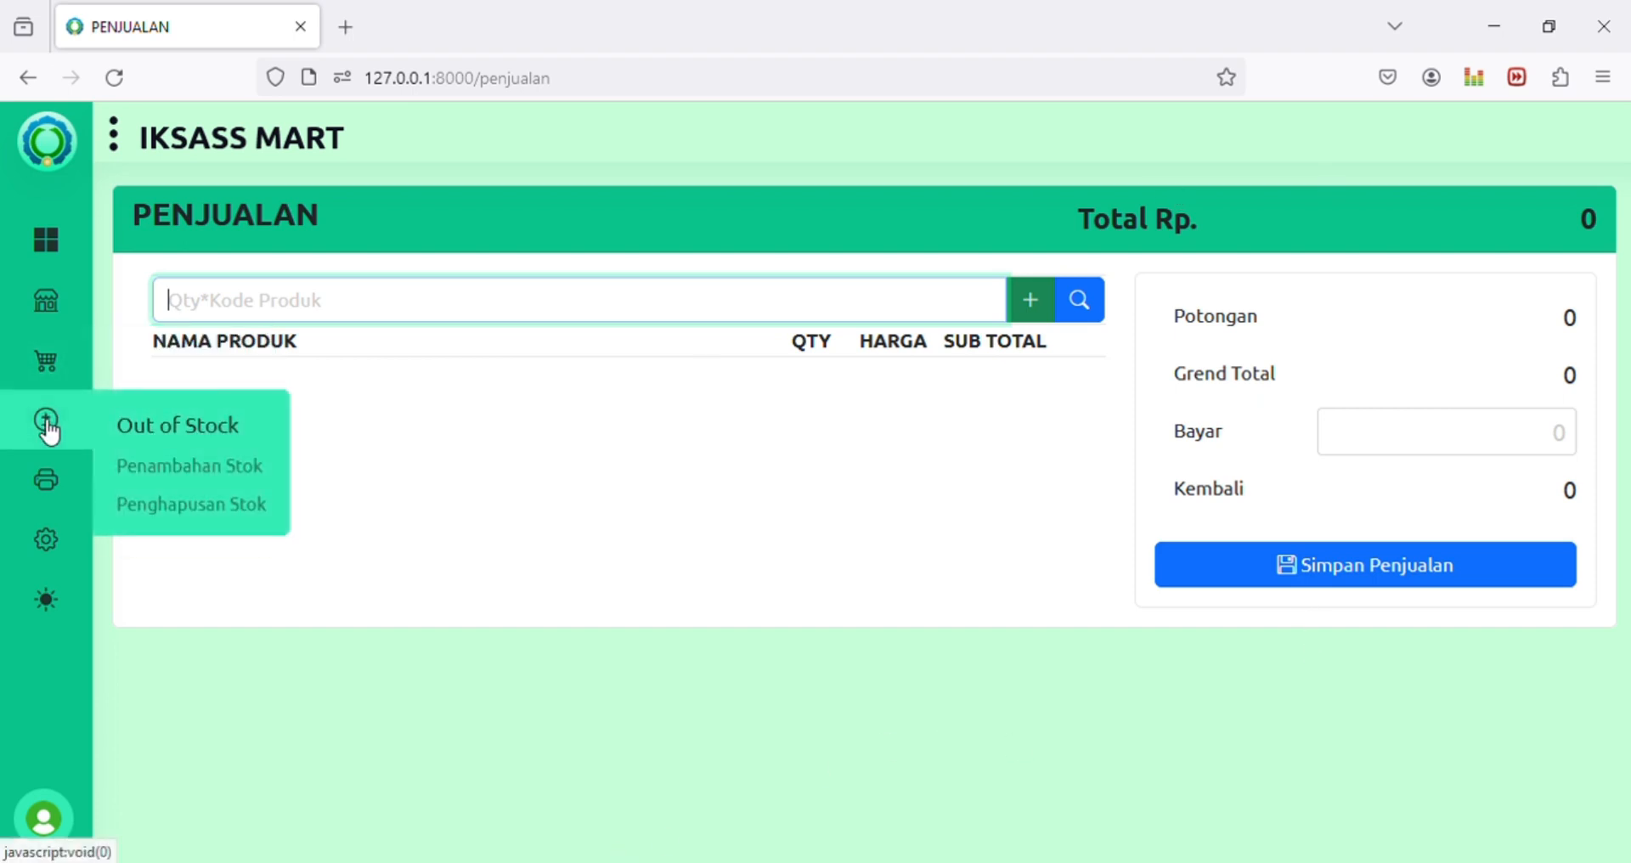
Step: Open Retur Pembelian and add 5 Seragam Pramuka (5*009) at 45,000, totalling 225,000
{"action": "mouse_move", "coordinate": [44, 382]}
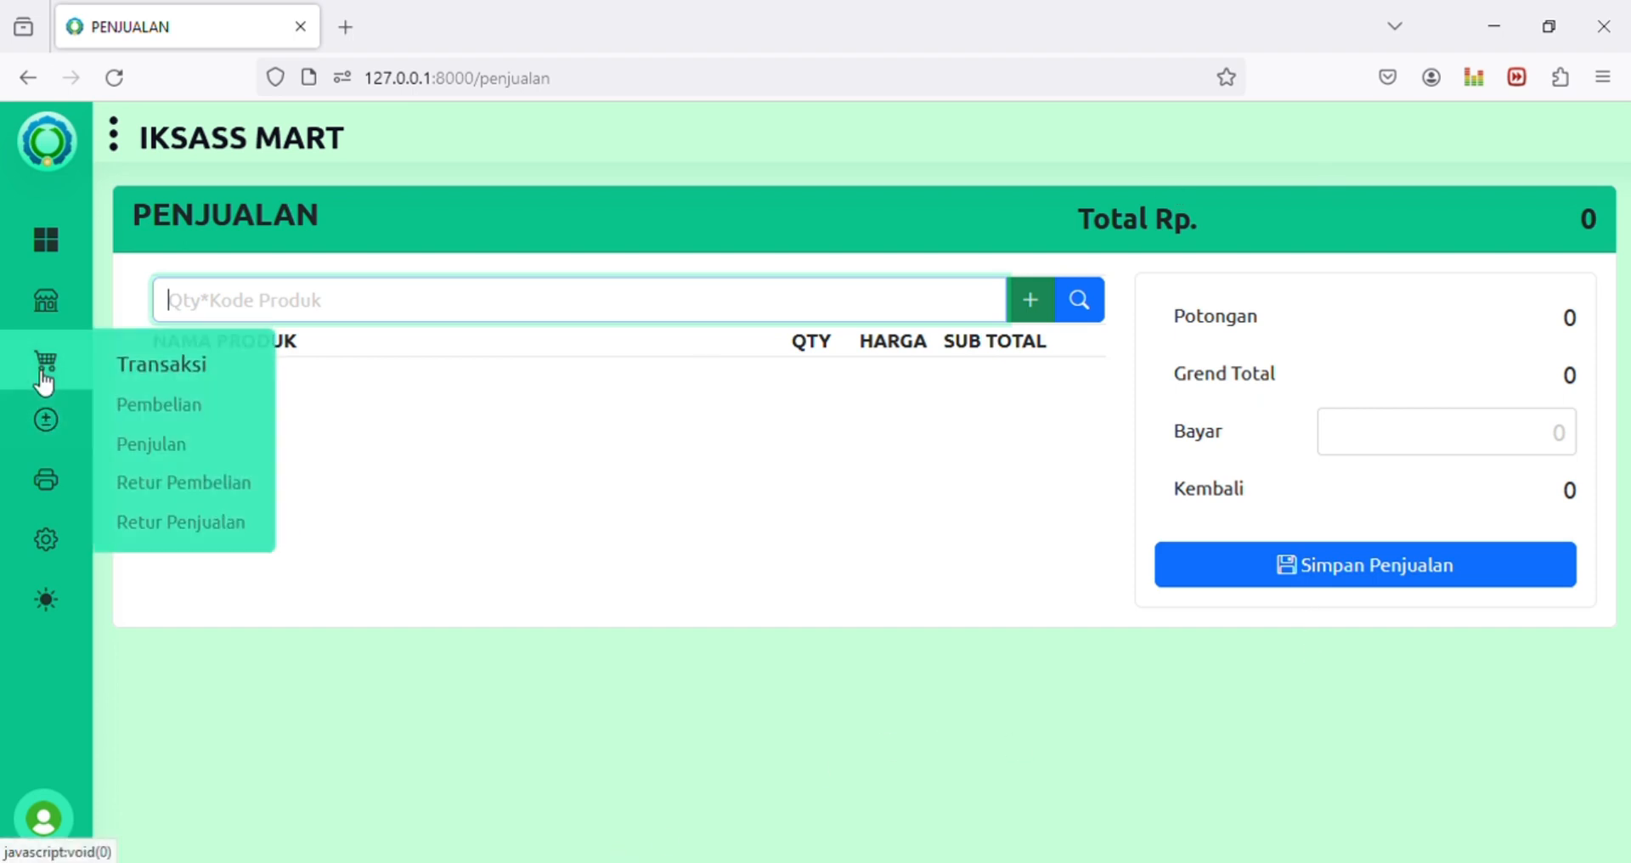
{"action": "left_click", "coordinate": [183, 491]}
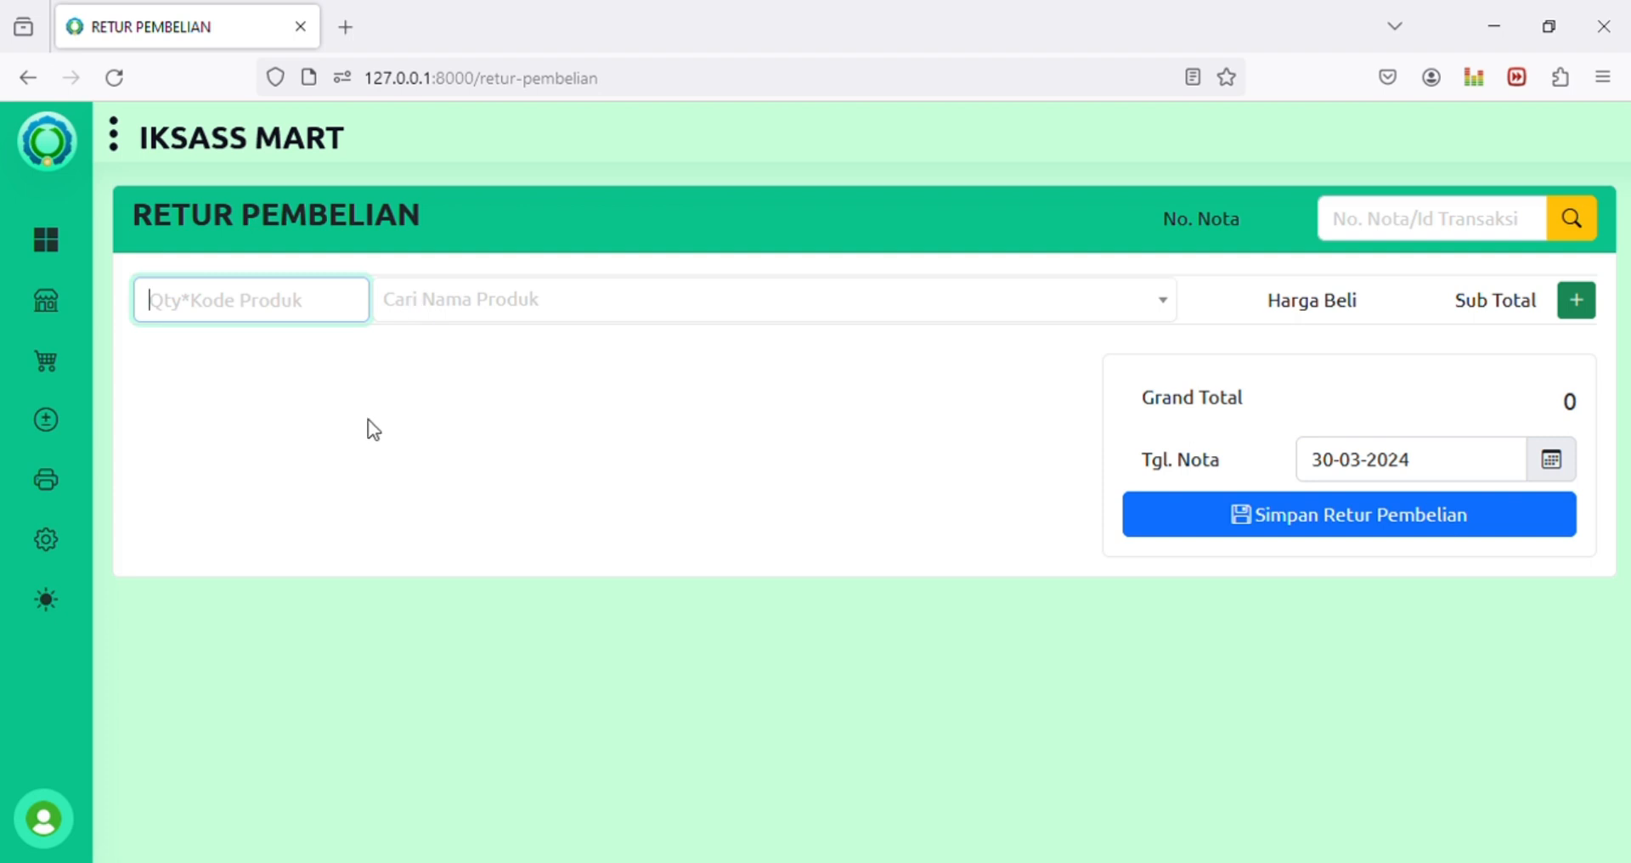
{"action": "type", "text": "5"}
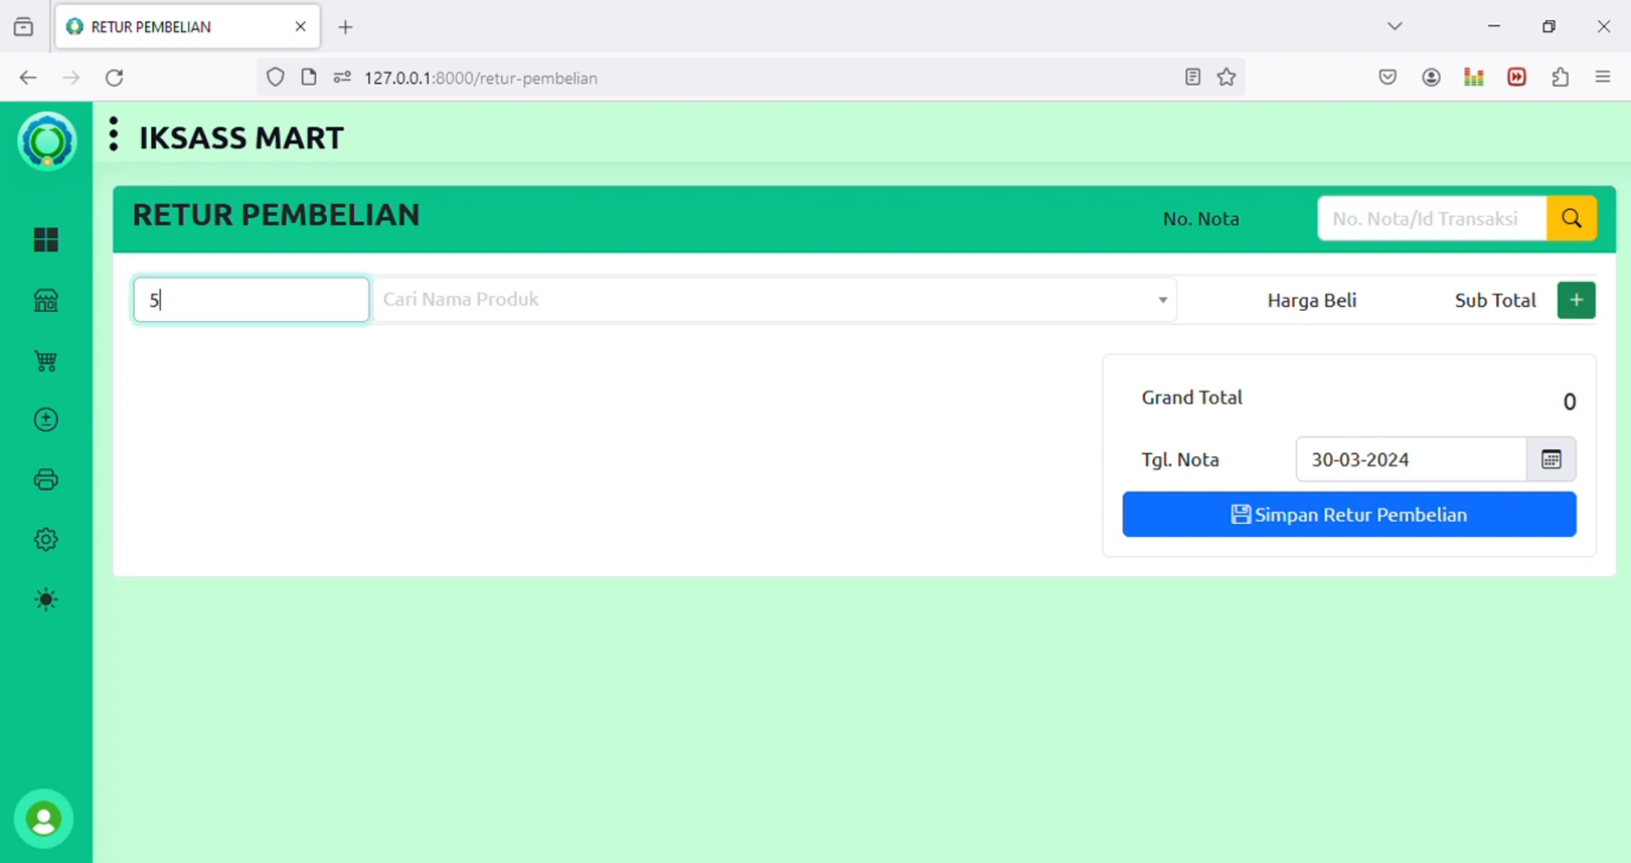
{"action": "type", "text": "*009"}
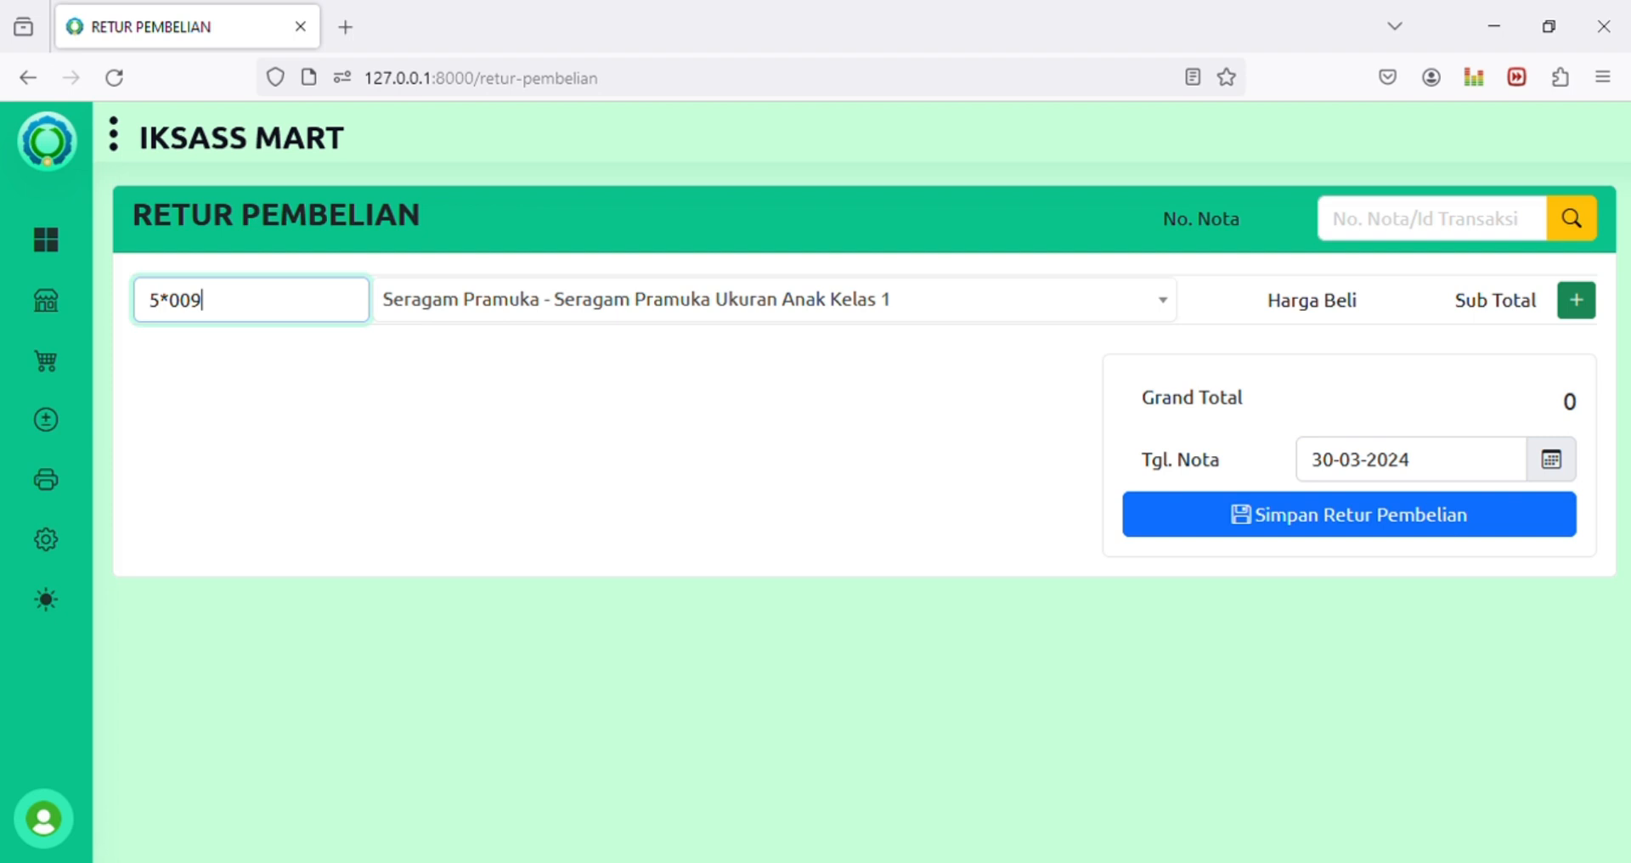
{"action": "key", "text": "Return"}
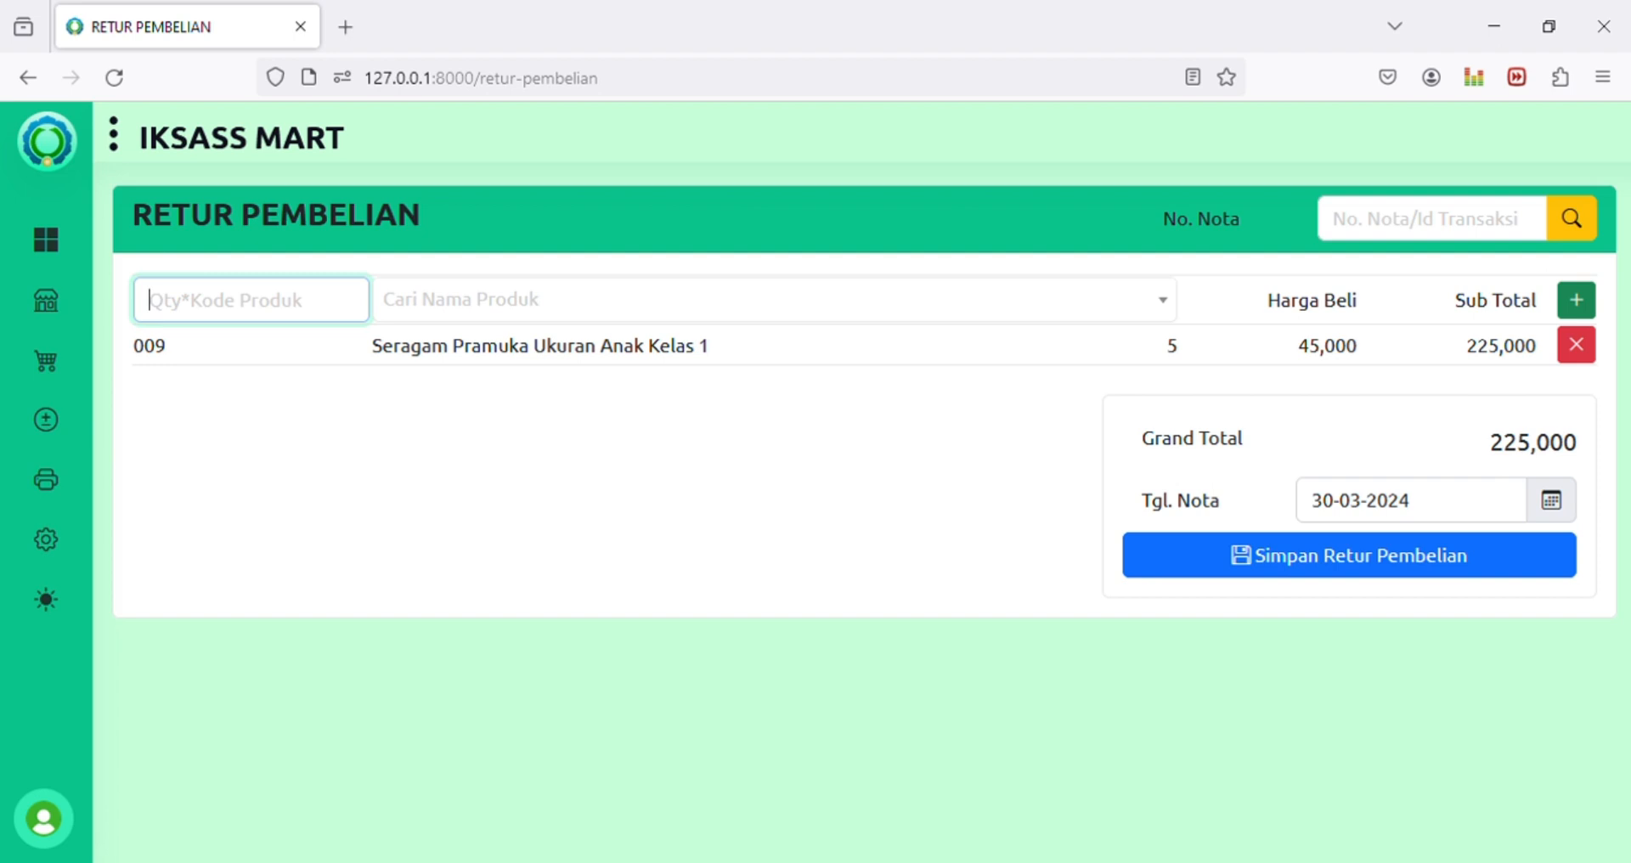
Step: Try returning 10 Penggaris rulers (10*008), refused because only 4 were purchased
{"action": "type", "text": "3*"}
{"action": "key", "text": "Return"}
{"action": "type", "text": "10*"}
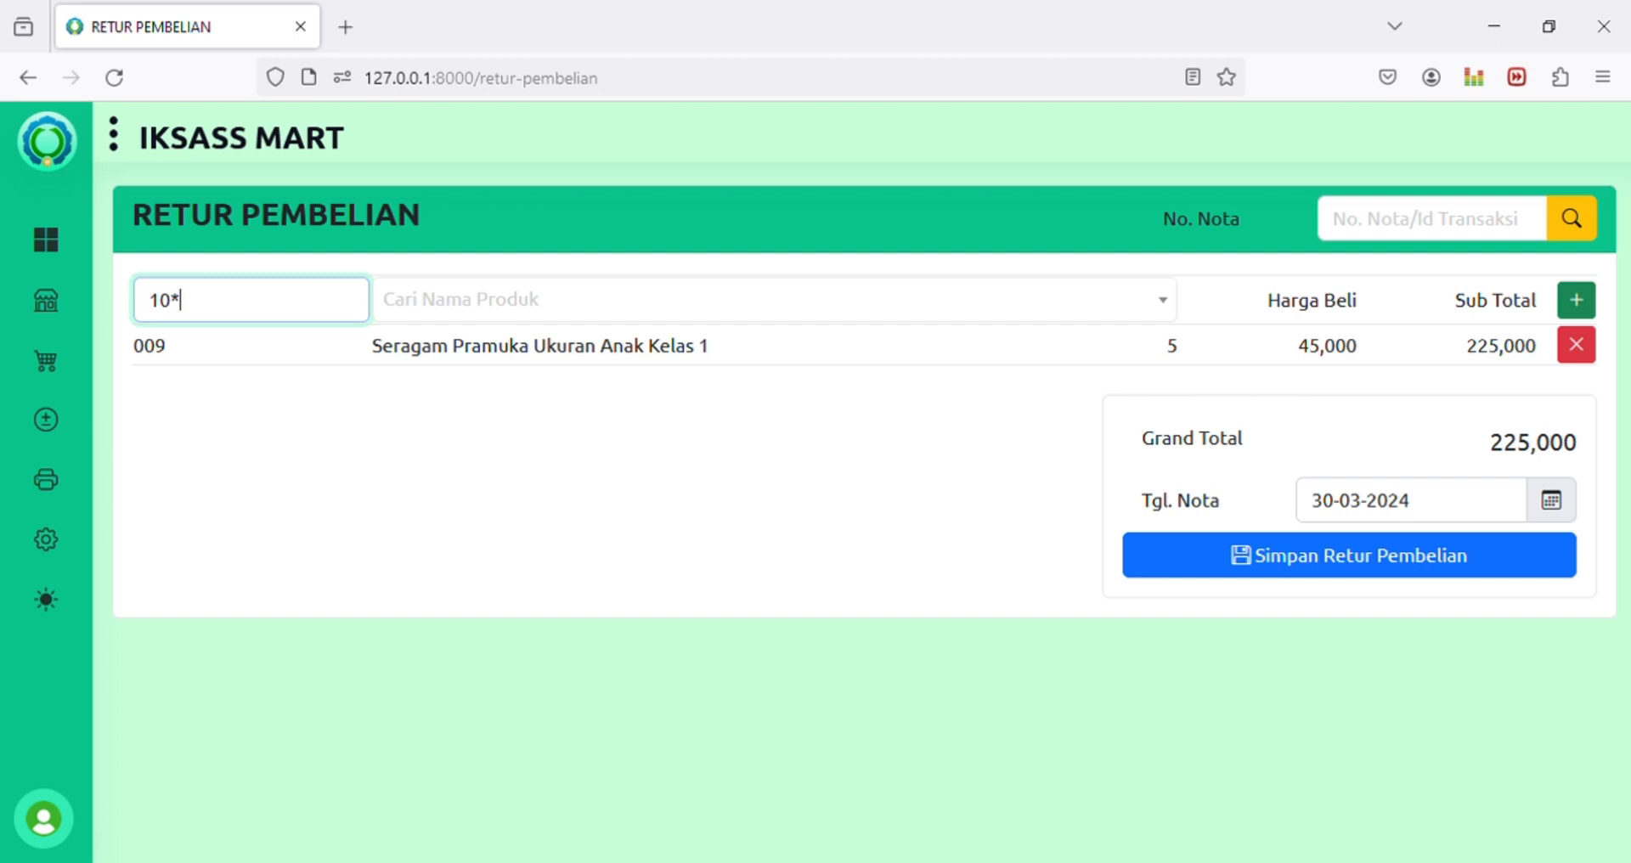
{"action": "type", "text": "008"}
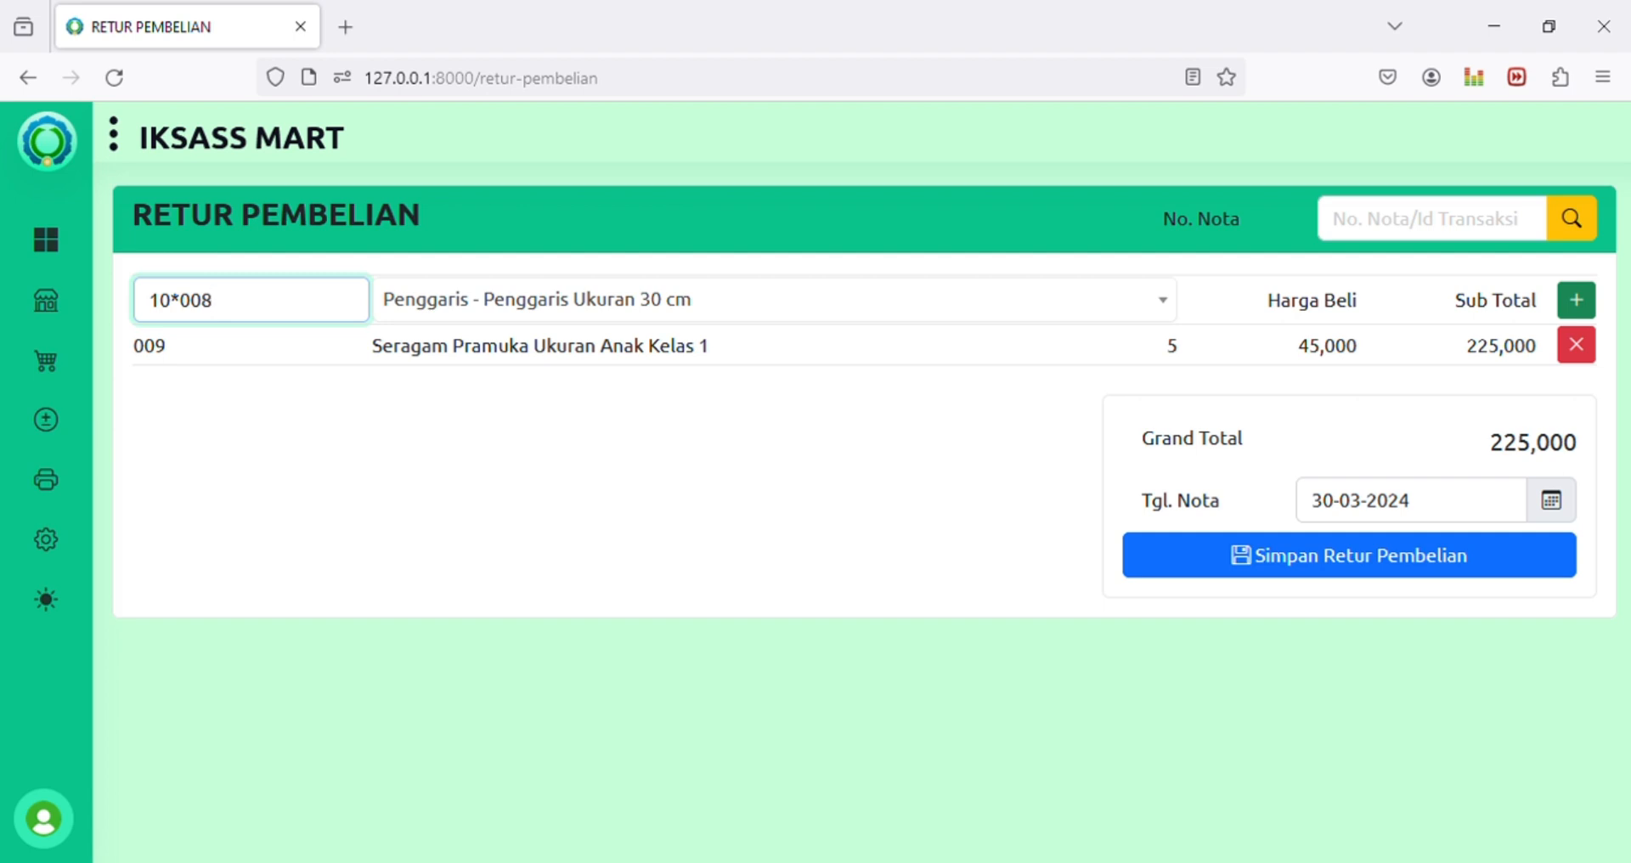
{"action": "key", "text": "Return"}
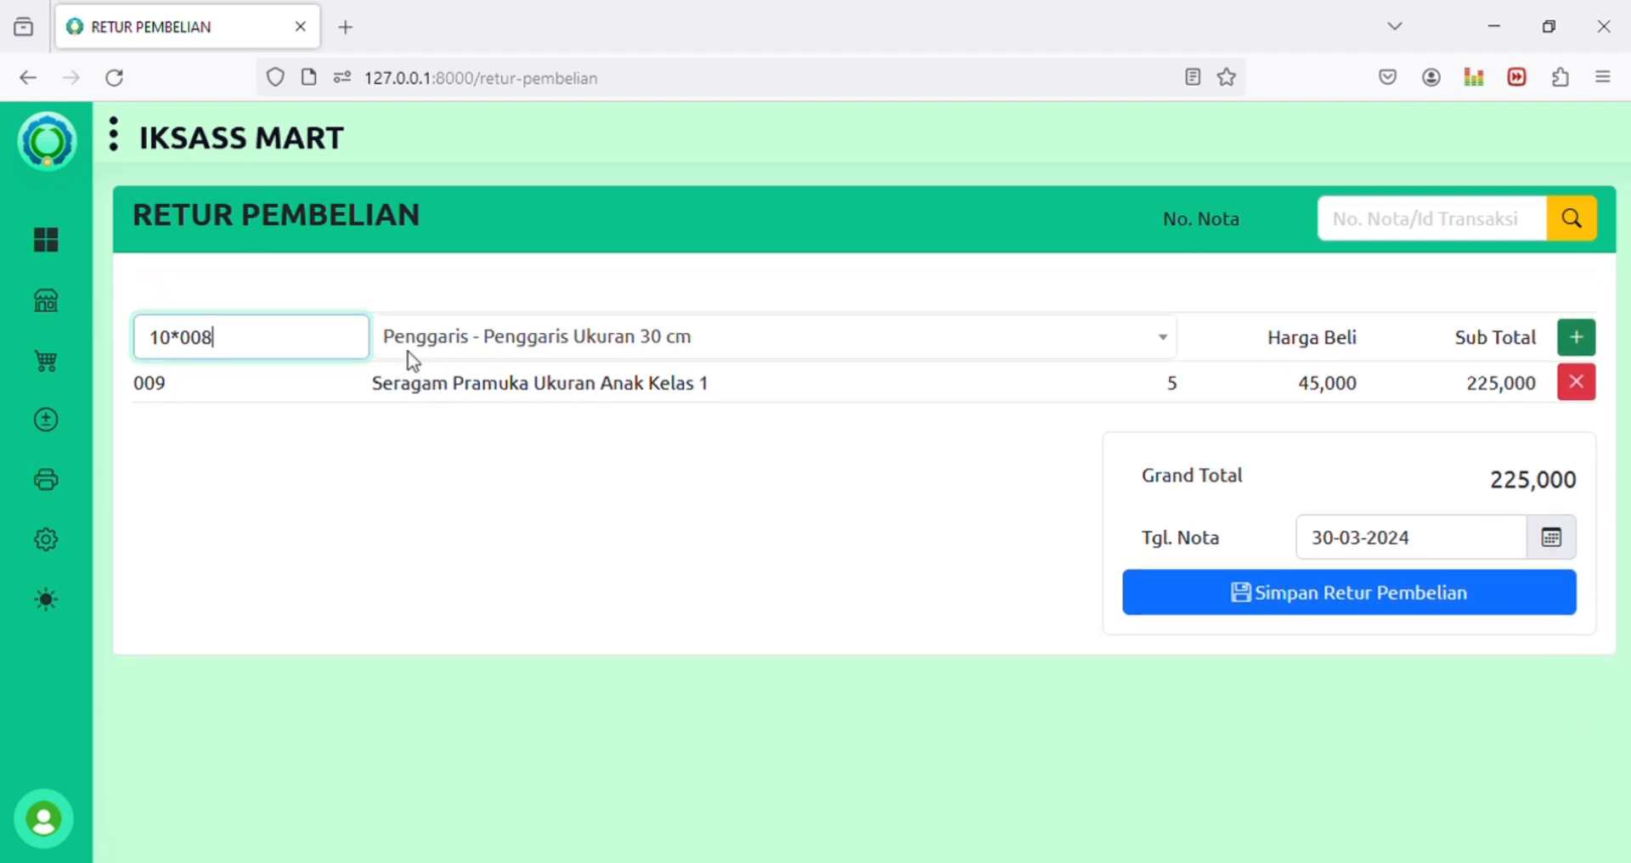
{"action": "left_click", "coordinate": [1586, 312]}
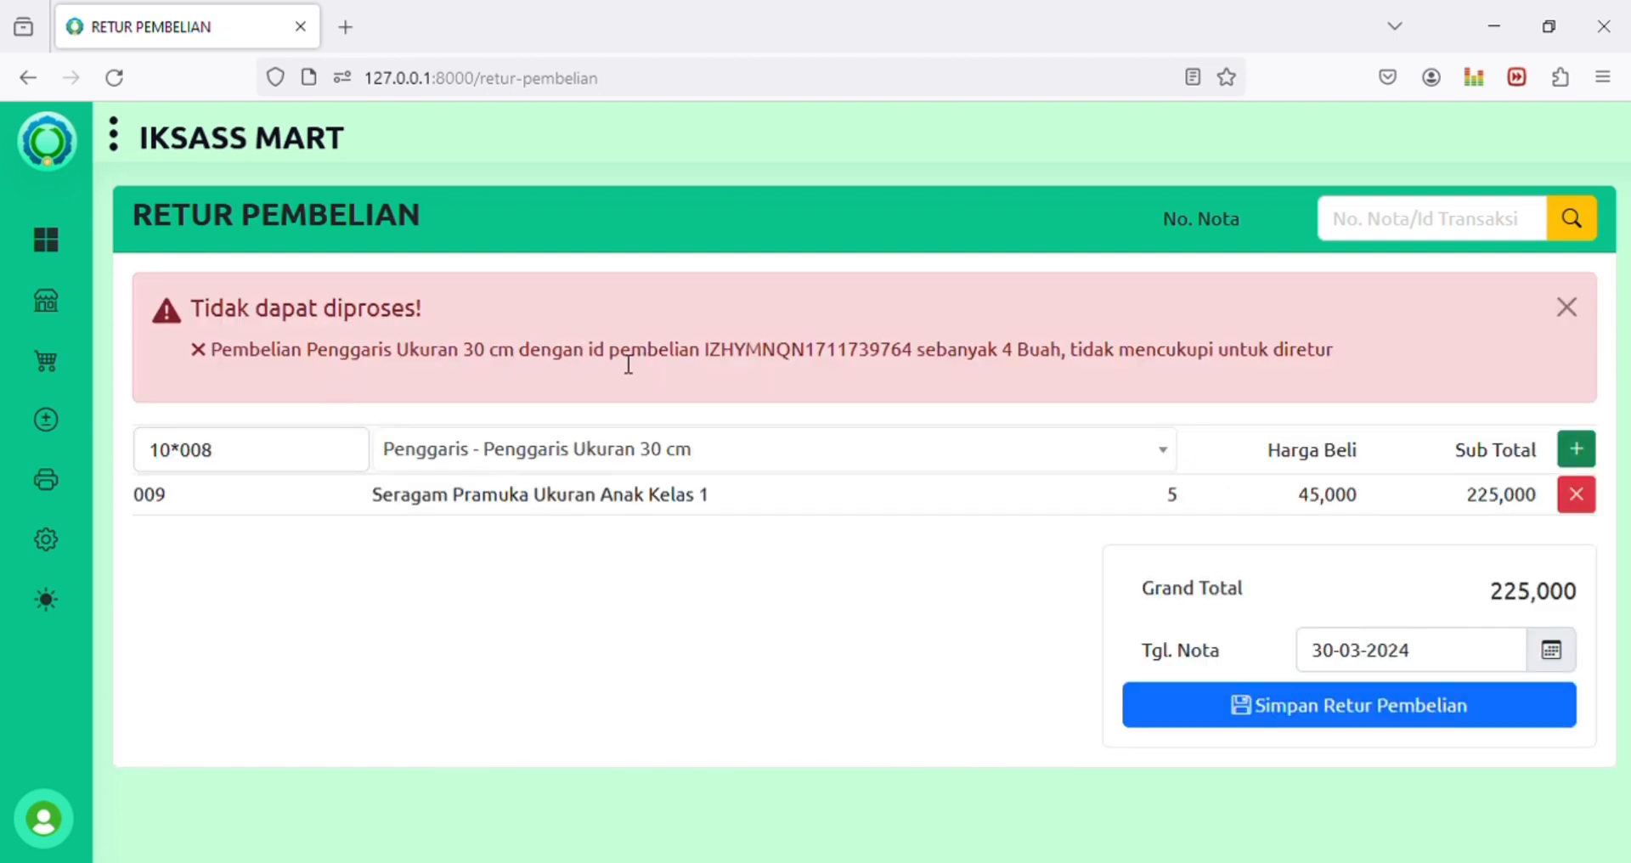
{"action": "left_click_drag", "start_coordinate": [746, 361], "coordinate": [1065, 362]}
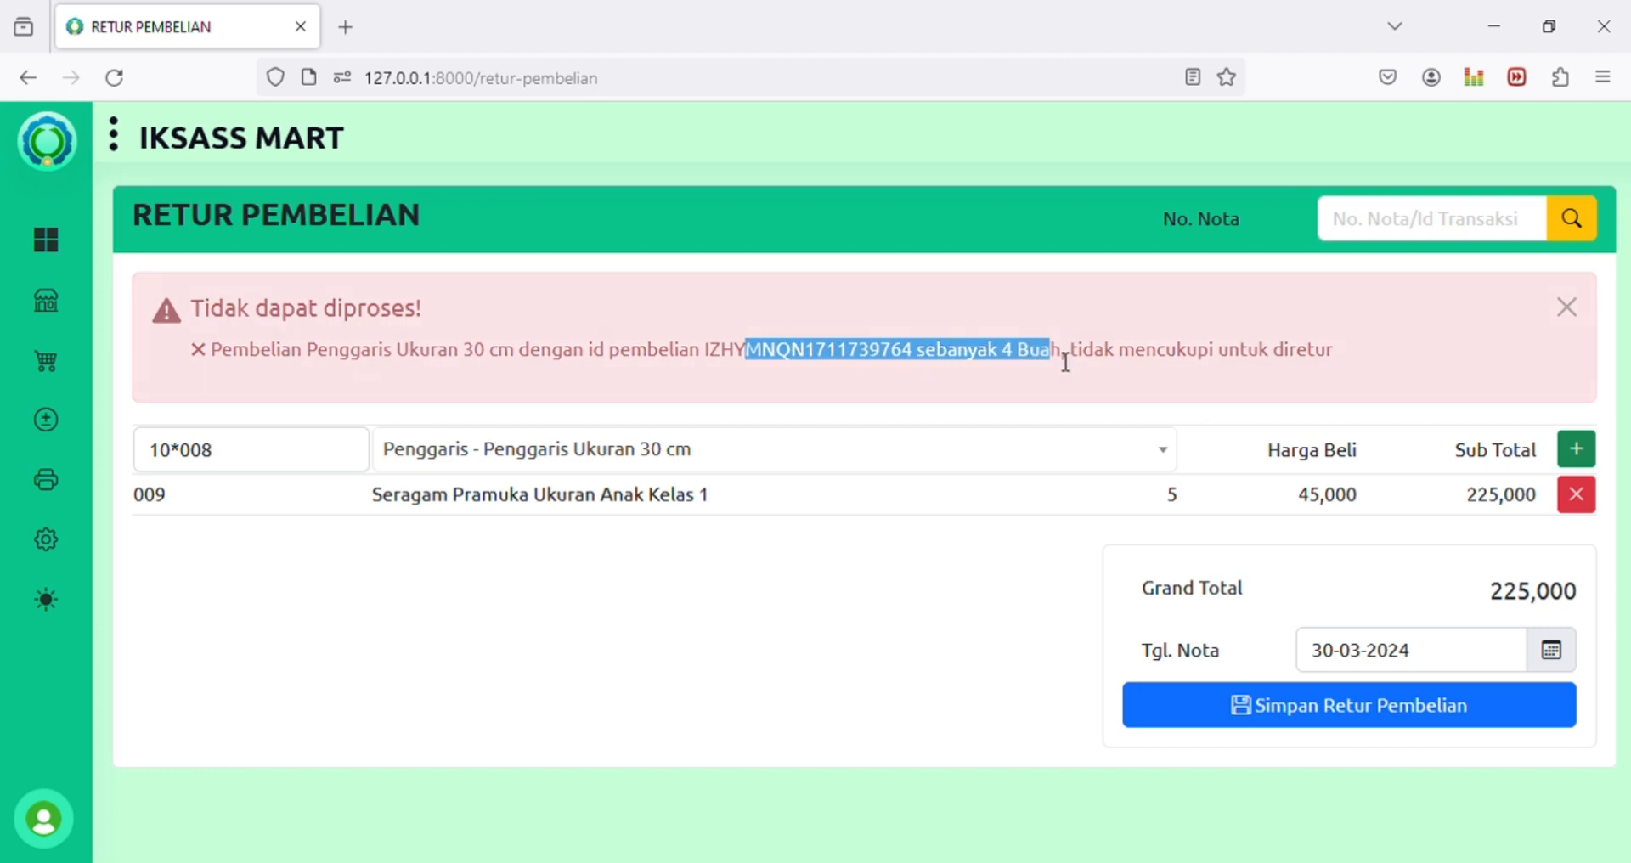
{"action": "left_click", "coordinate": [1020, 314]}
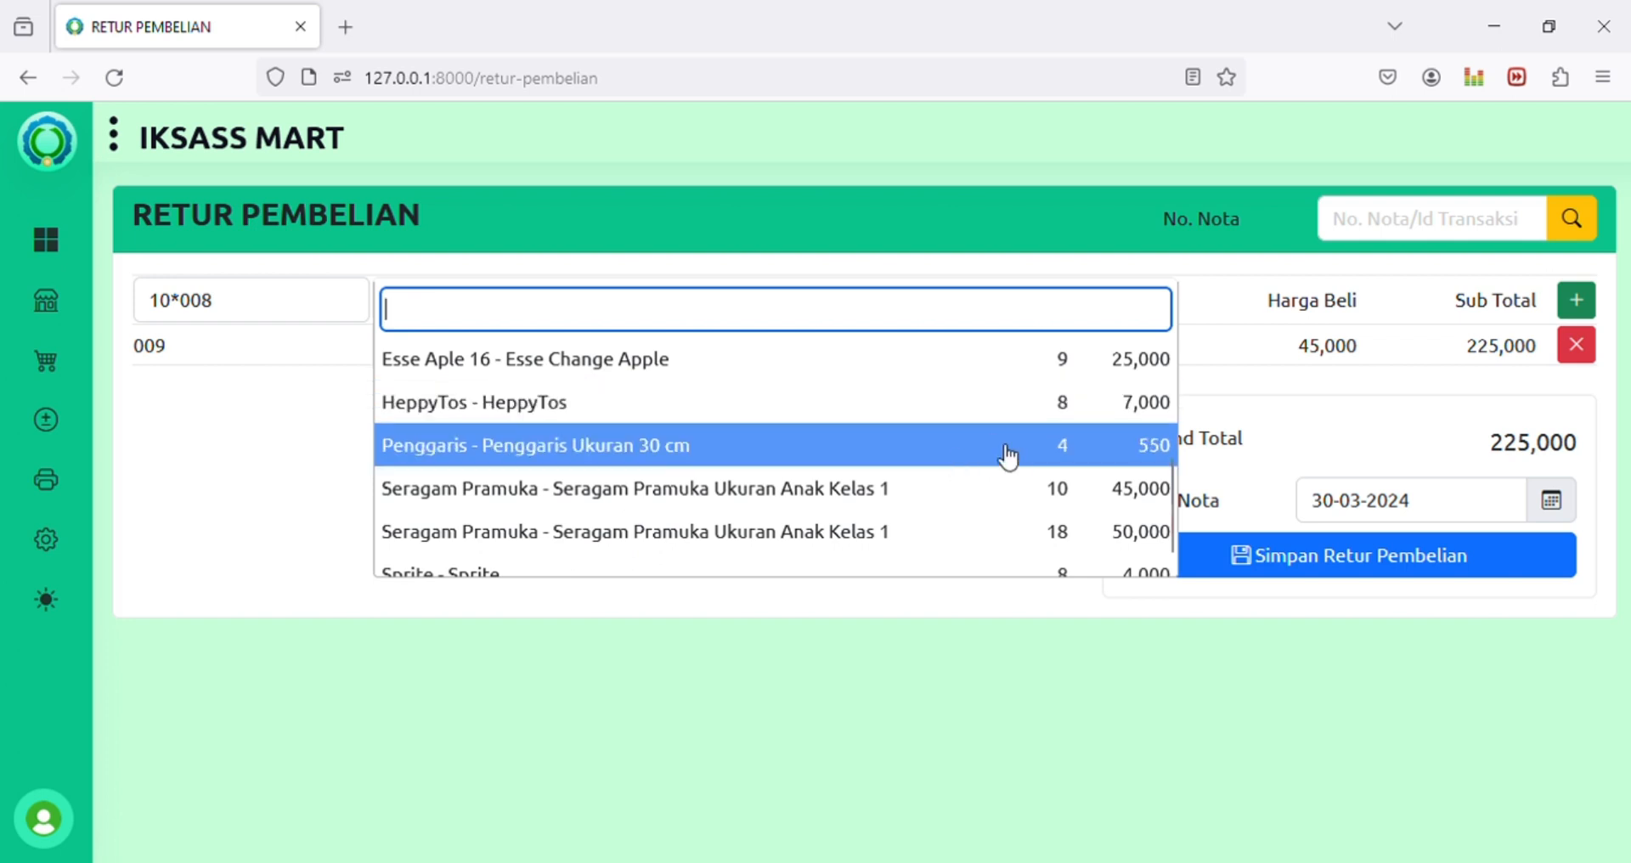
Step: Add 2 Penggaris Ukuran 30 cm rulers and save the purchase return totalling 226,100
{"action": "left_click_drag", "start_coordinate": [175, 312], "coordinate": [141, 313]}
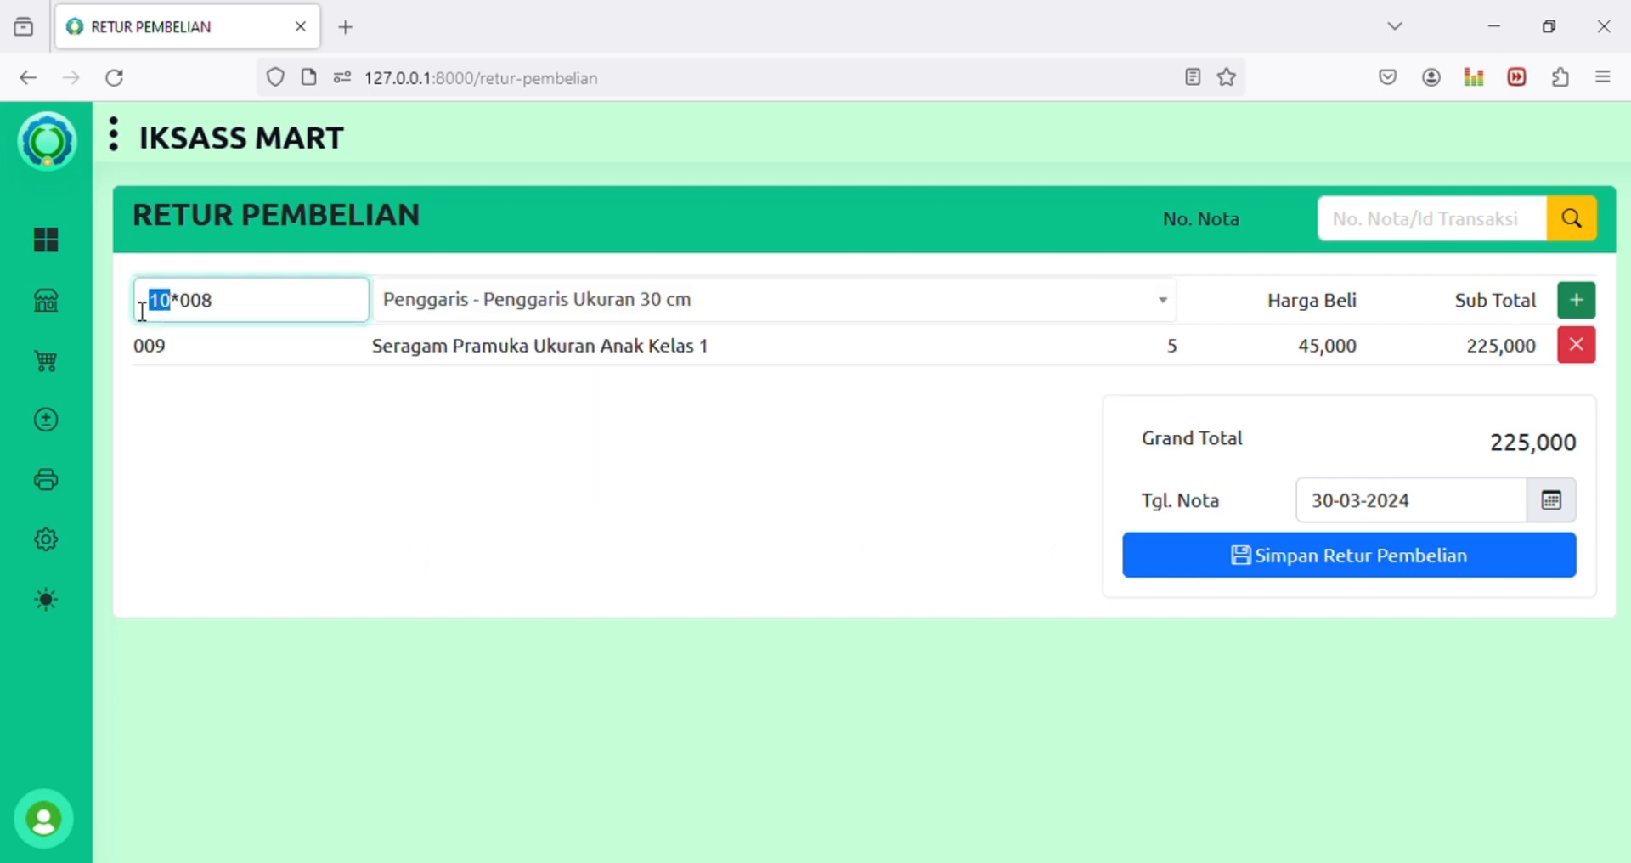
{"action": "type", "text": "2"}
{"action": "left_click", "coordinate": [1580, 305]}
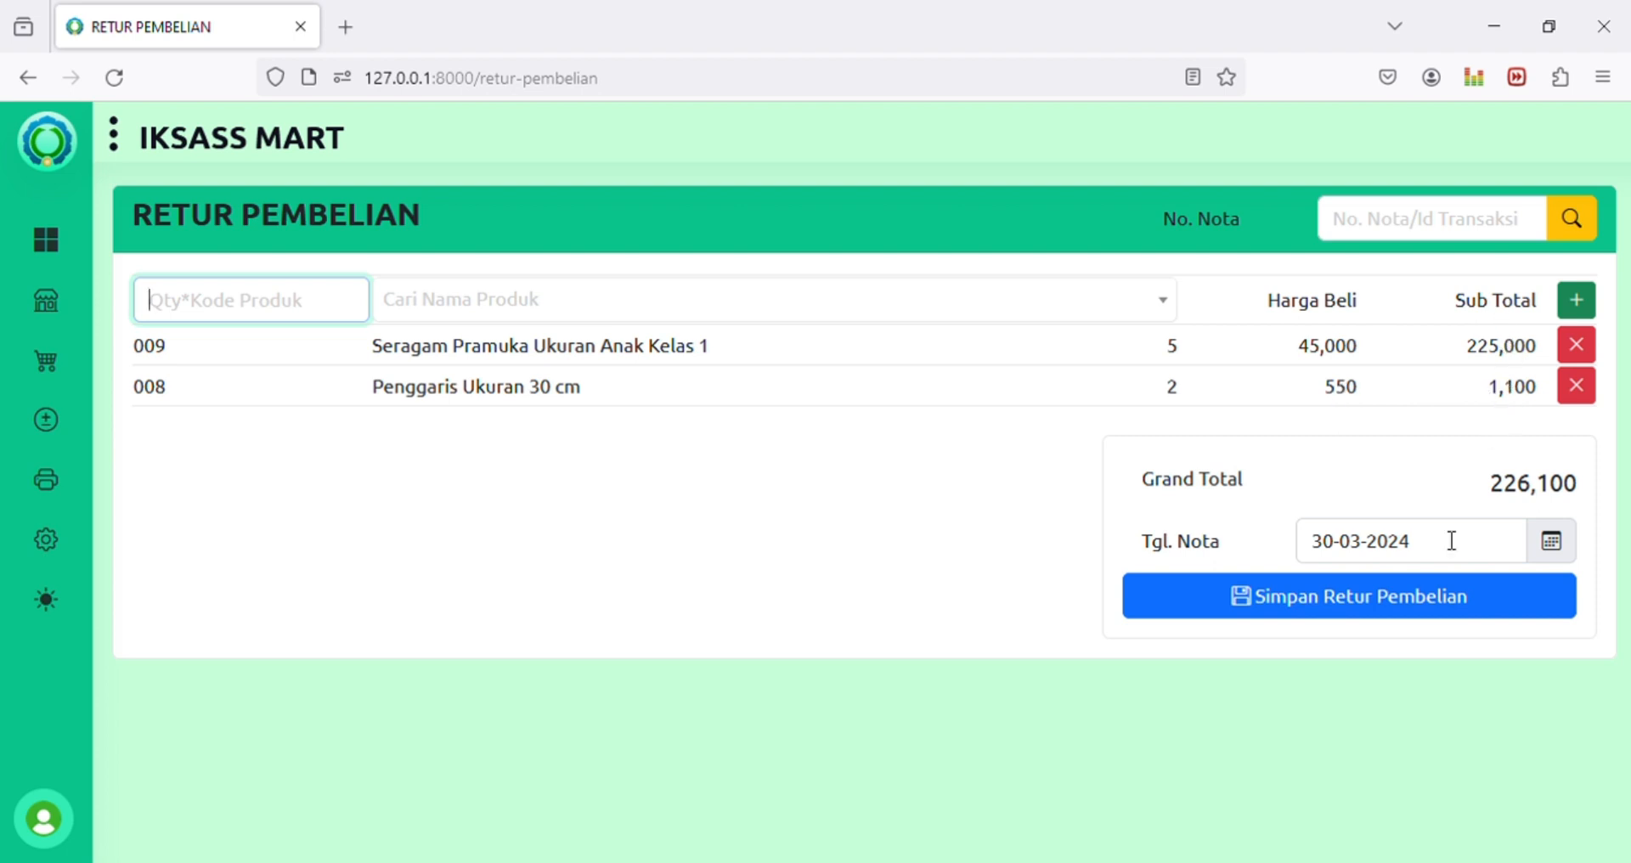
{"action": "left_click", "coordinate": [1404, 604]}
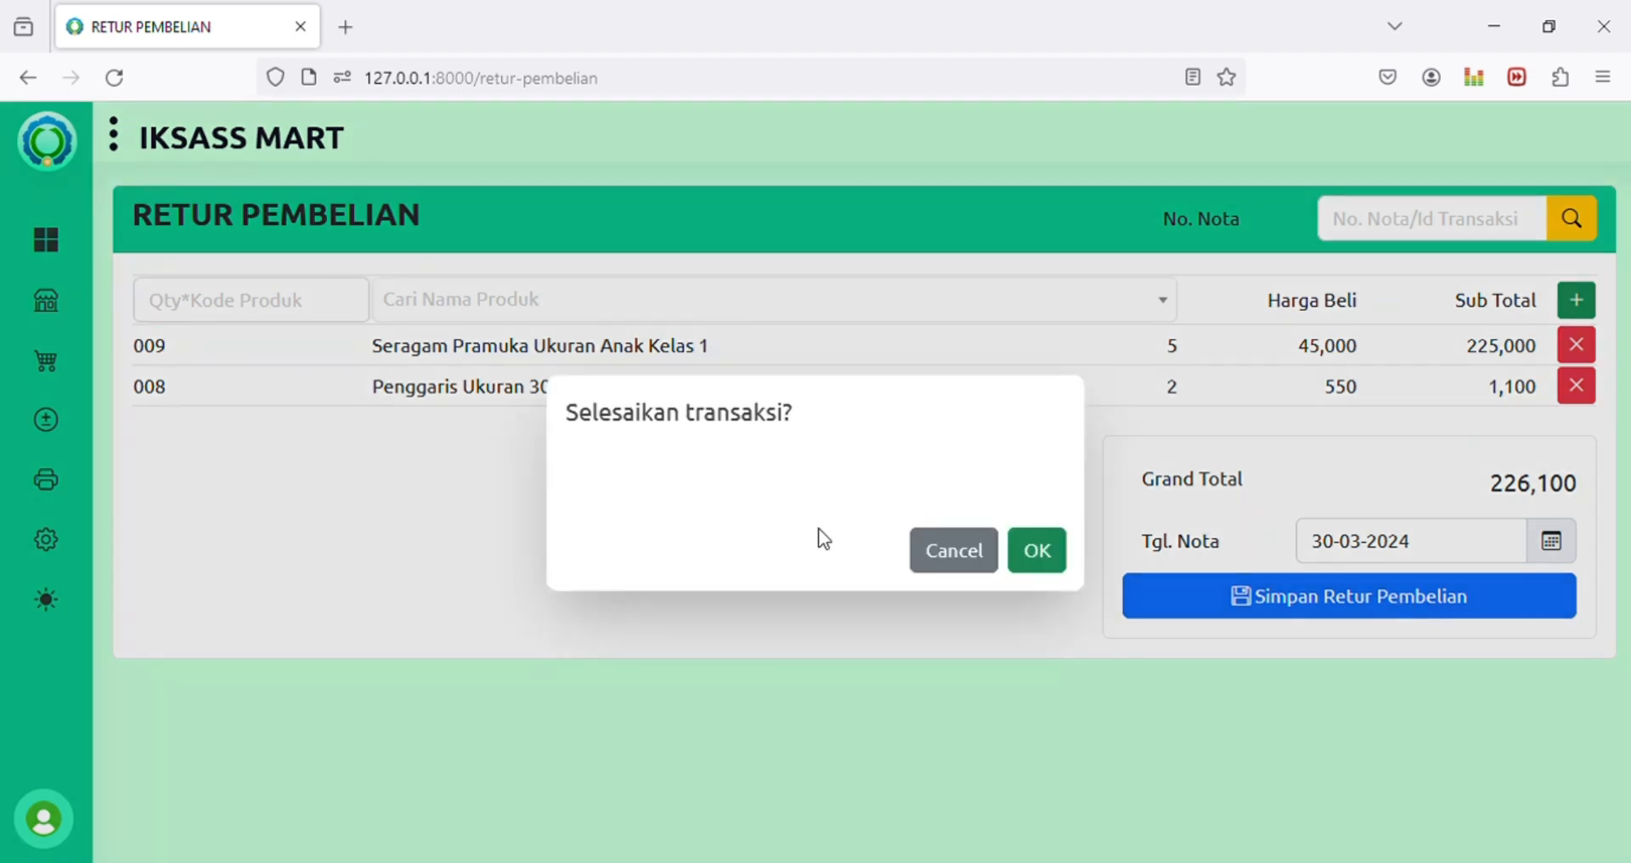
{"action": "left_click", "coordinate": [1038, 553]}
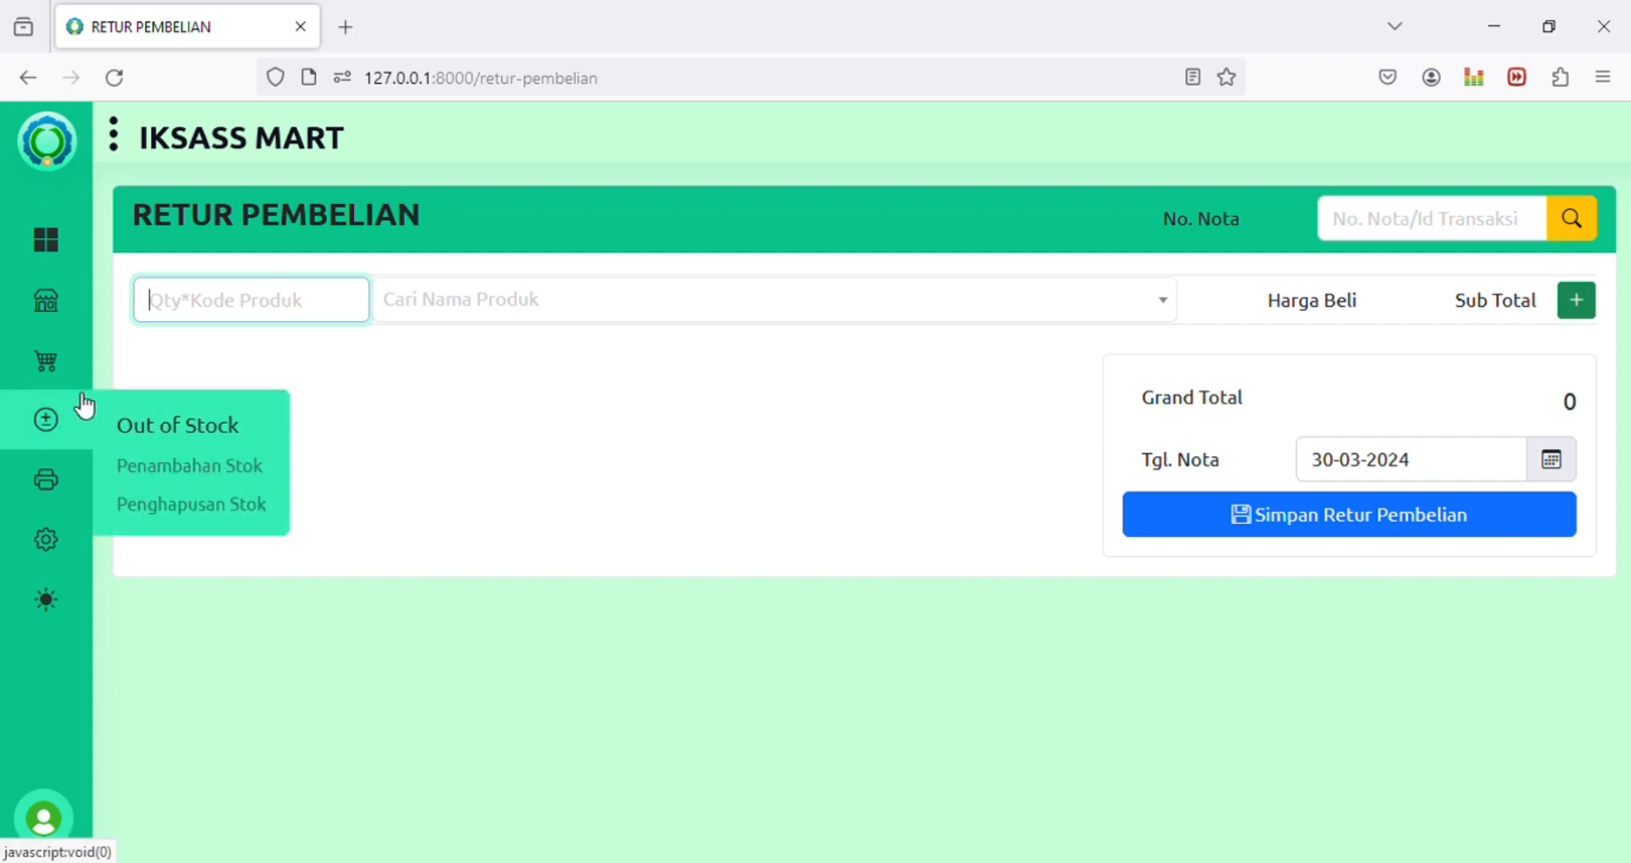
Step: Open Retur Penjualan, paste the sale's receipt number into No. Nota and load its products
{"action": "mouse_move", "coordinate": [72, 380]}
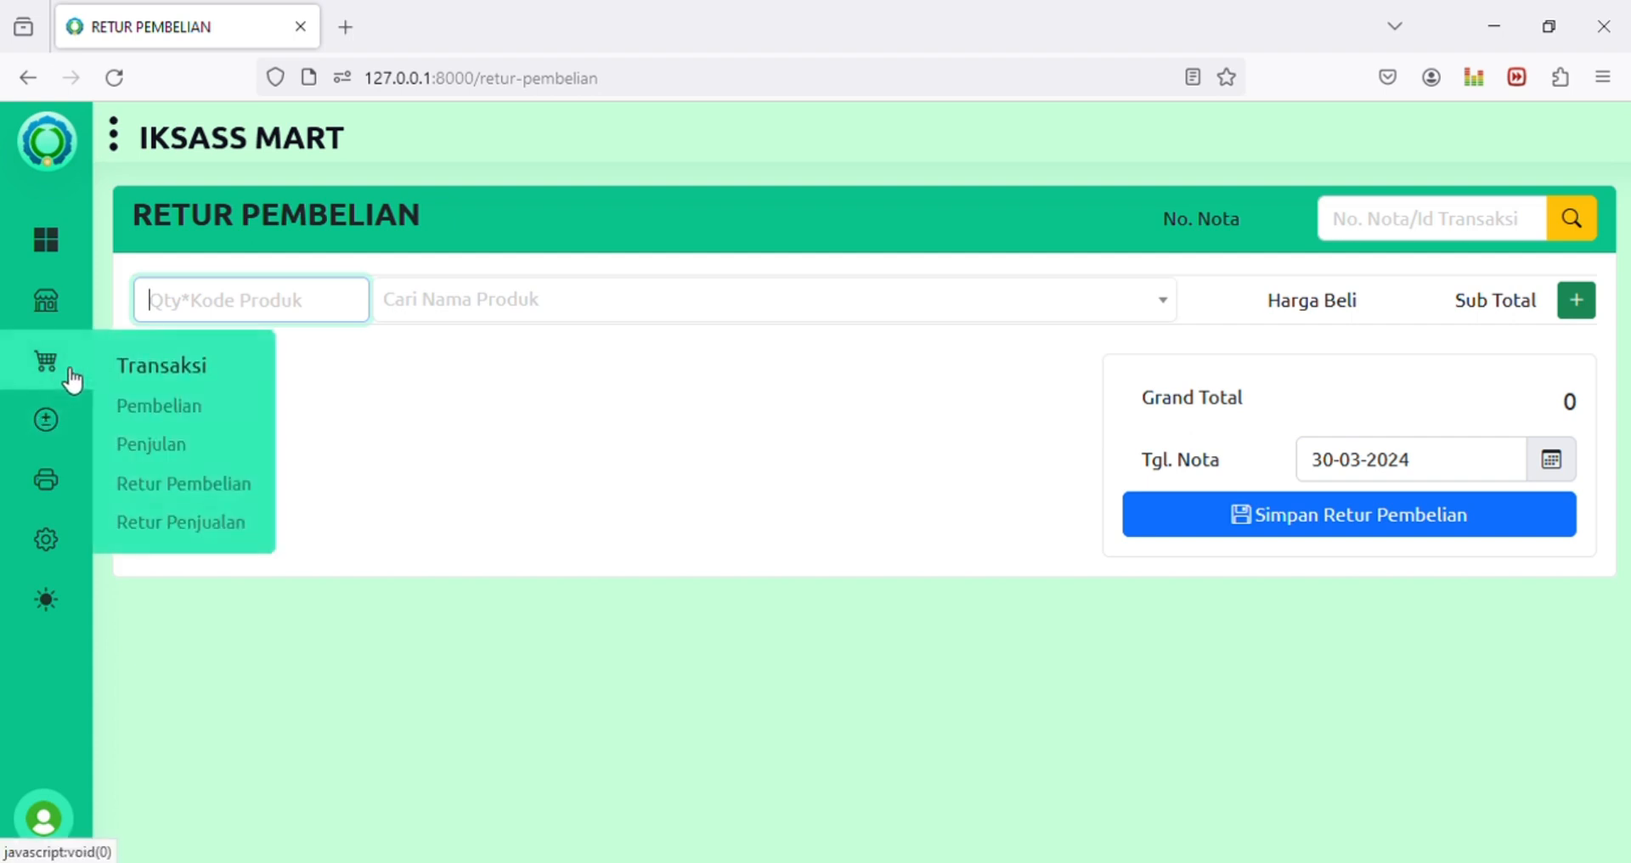
{"action": "left_click", "coordinate": [204, 523]}
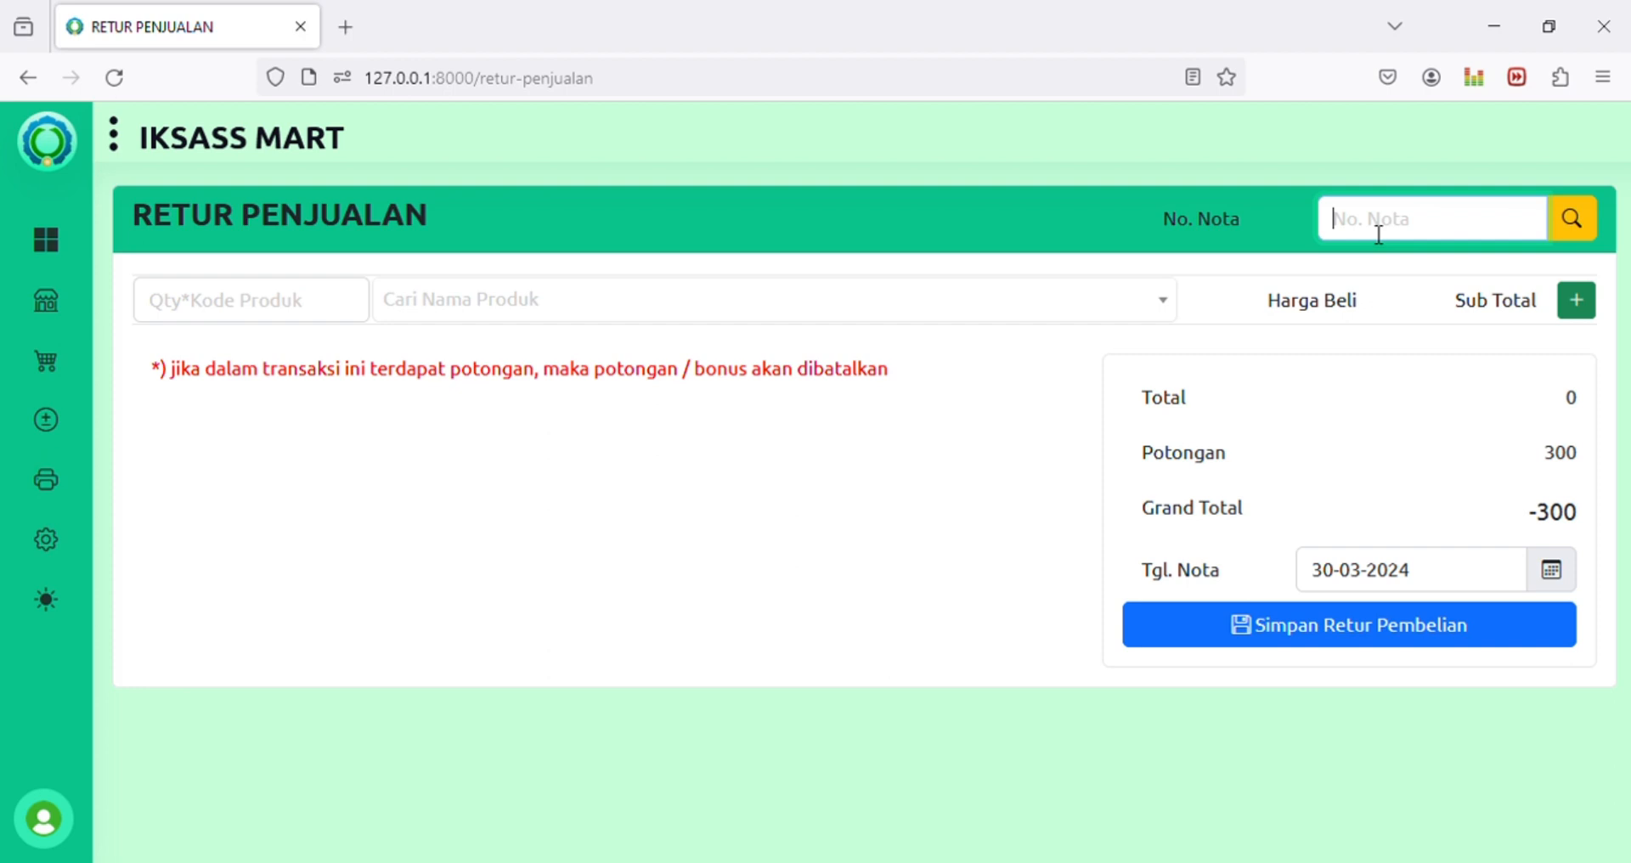
{"action": "key", "text": "ctrl+v"}
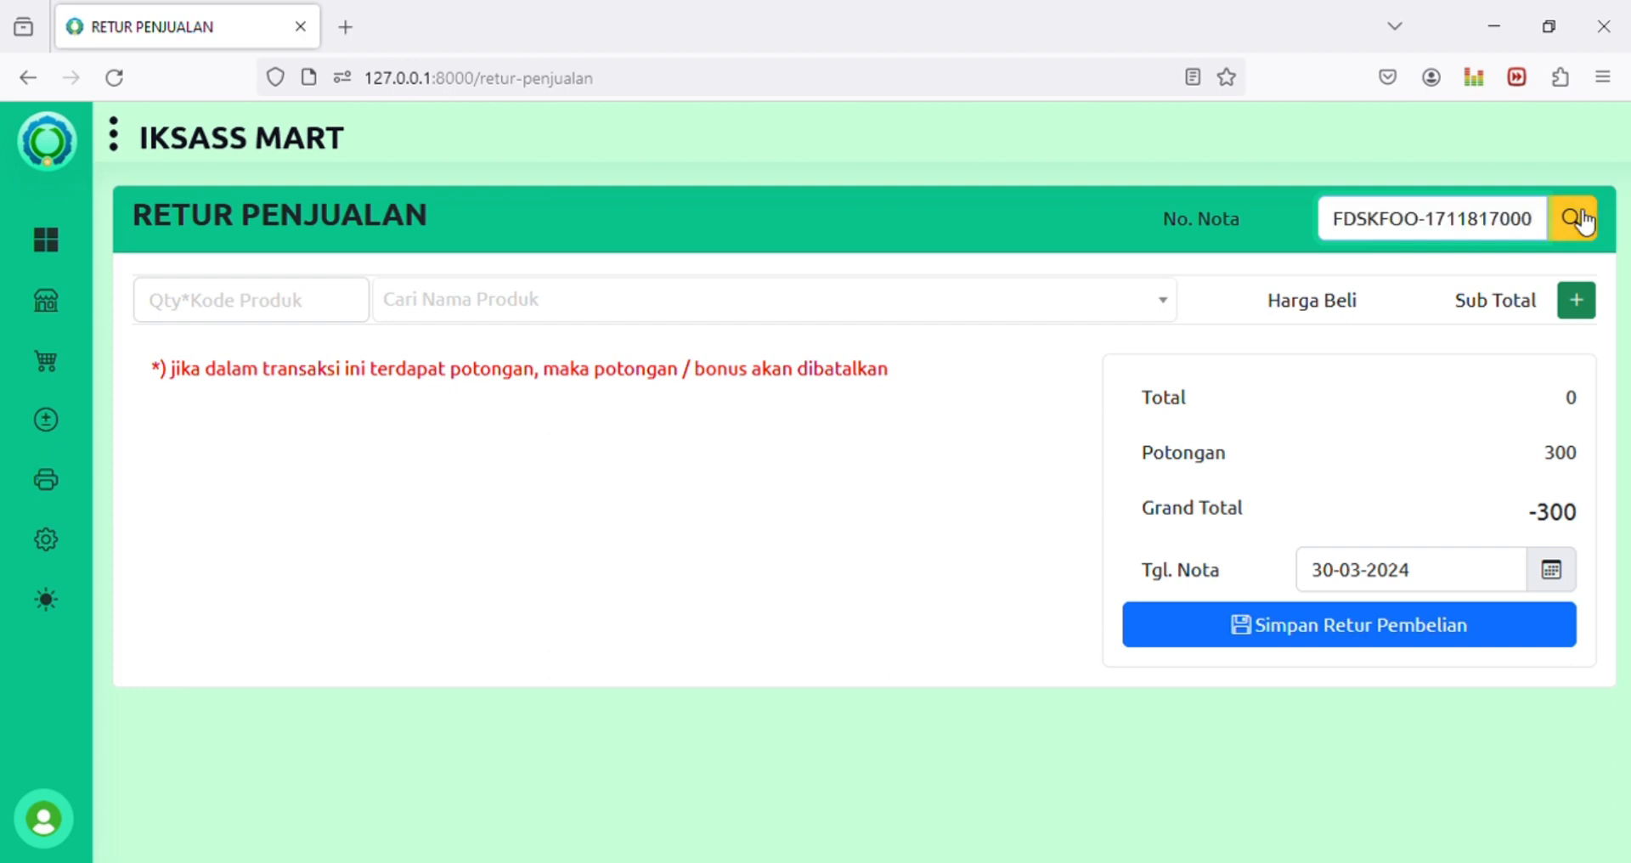
{"action": "left_click", "coordinate": [1578, 219]}
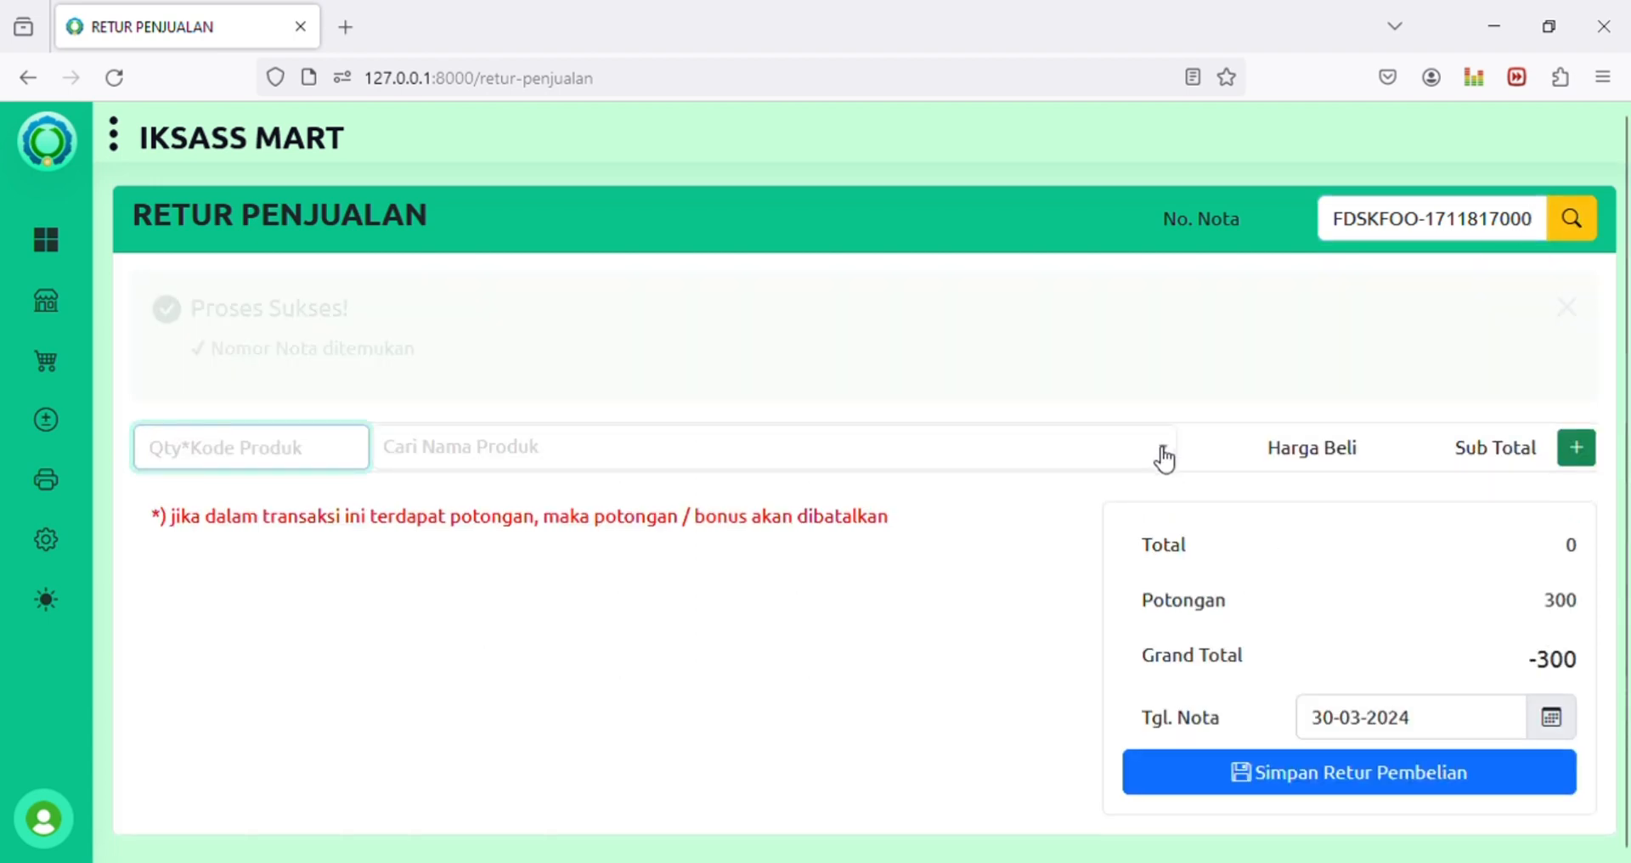
{"action": "left_click", "coordinate": [910, 311]}
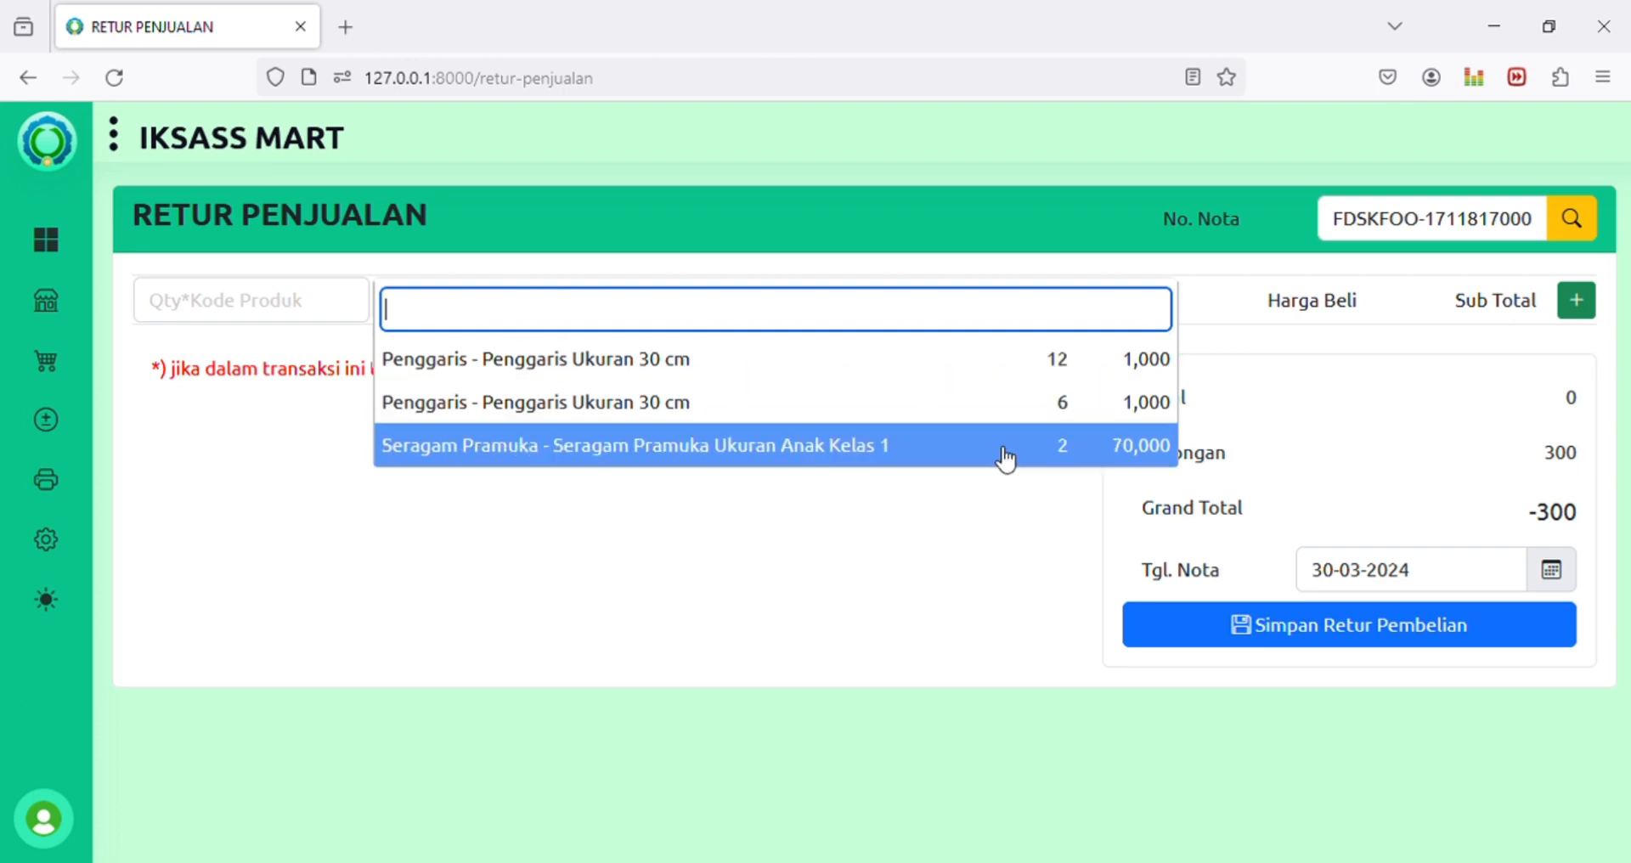
Step: Add 2 Seragam Pramuka Ukuran Anak Kelas 1 uniforms to the sales return with 2*009
{"action": "left_click", "coordinate": [218, 313]}
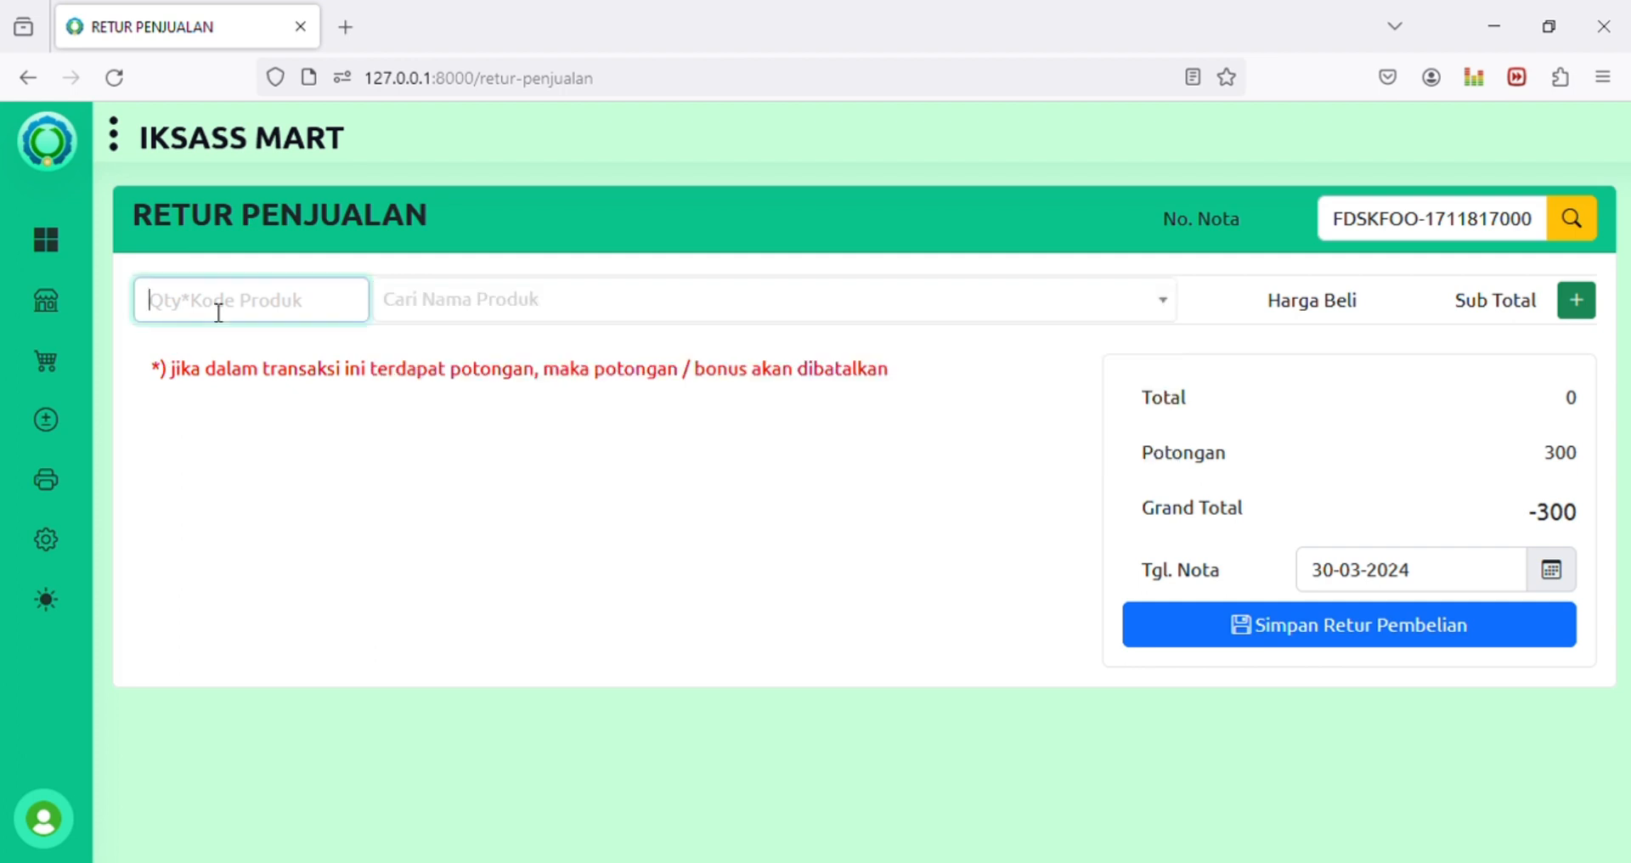
{"action": "type", "text": "2*009"}
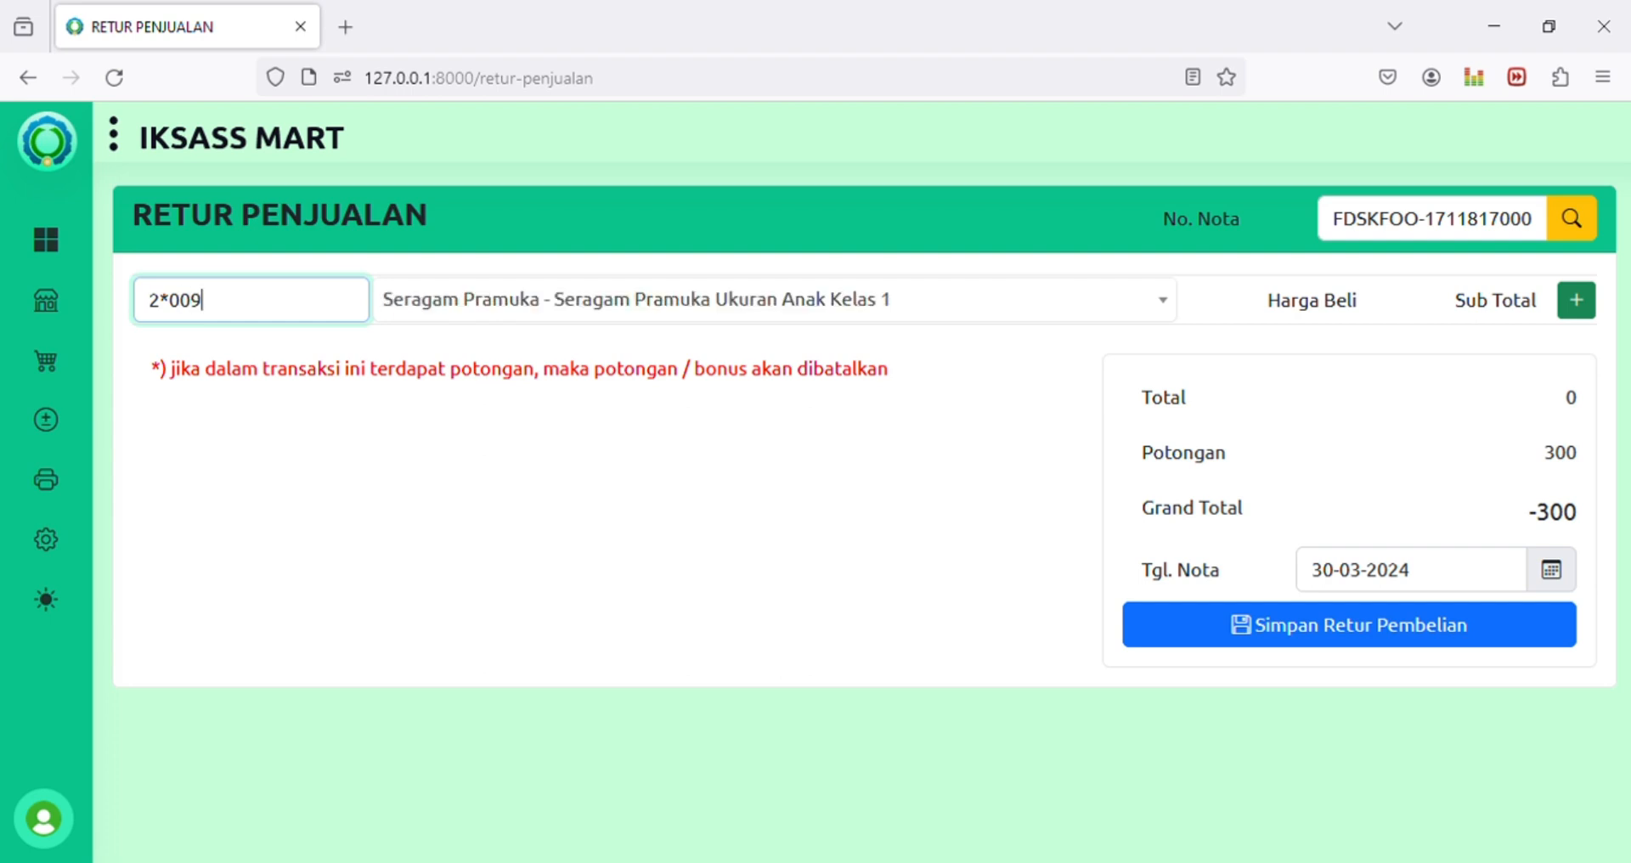
{"action": "key", "text": "Return"}
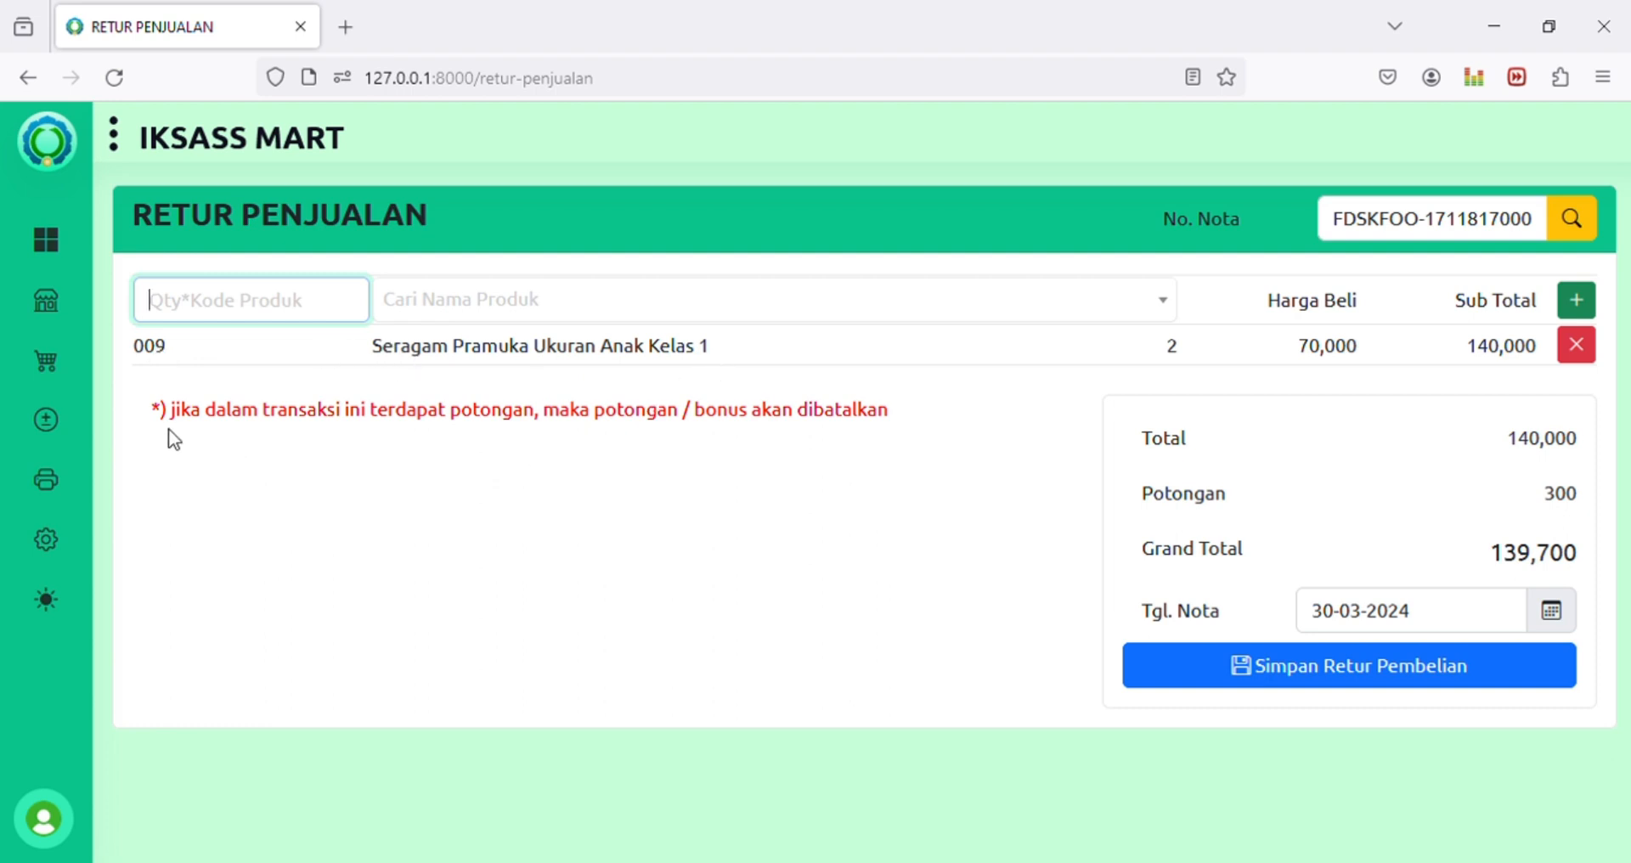
Step: Check the discount-cancellation note and the 300 Potongan, leaving Grand Total at 139,700
{"action": "left_click_drag", "start_coordinate": [170, 425], "coordinate": [571, 426]}
{"action": "left_click", "coordinate": [585, 426]}
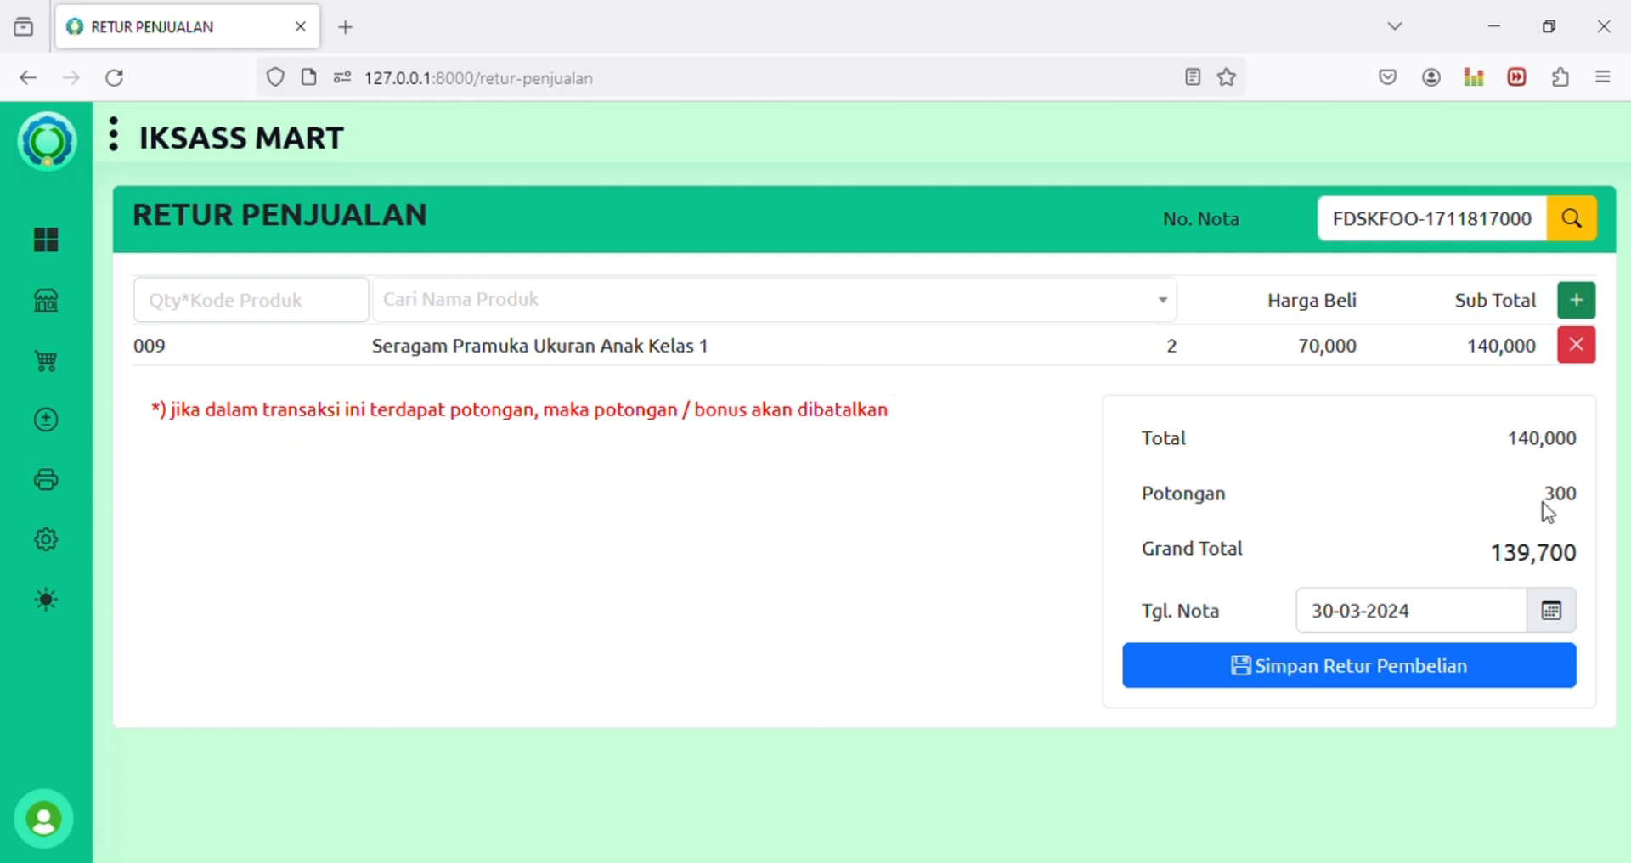
{"action": "left_click_drag", "start_coordinate": [1541, 498], "coordinate": [1578, 498]}
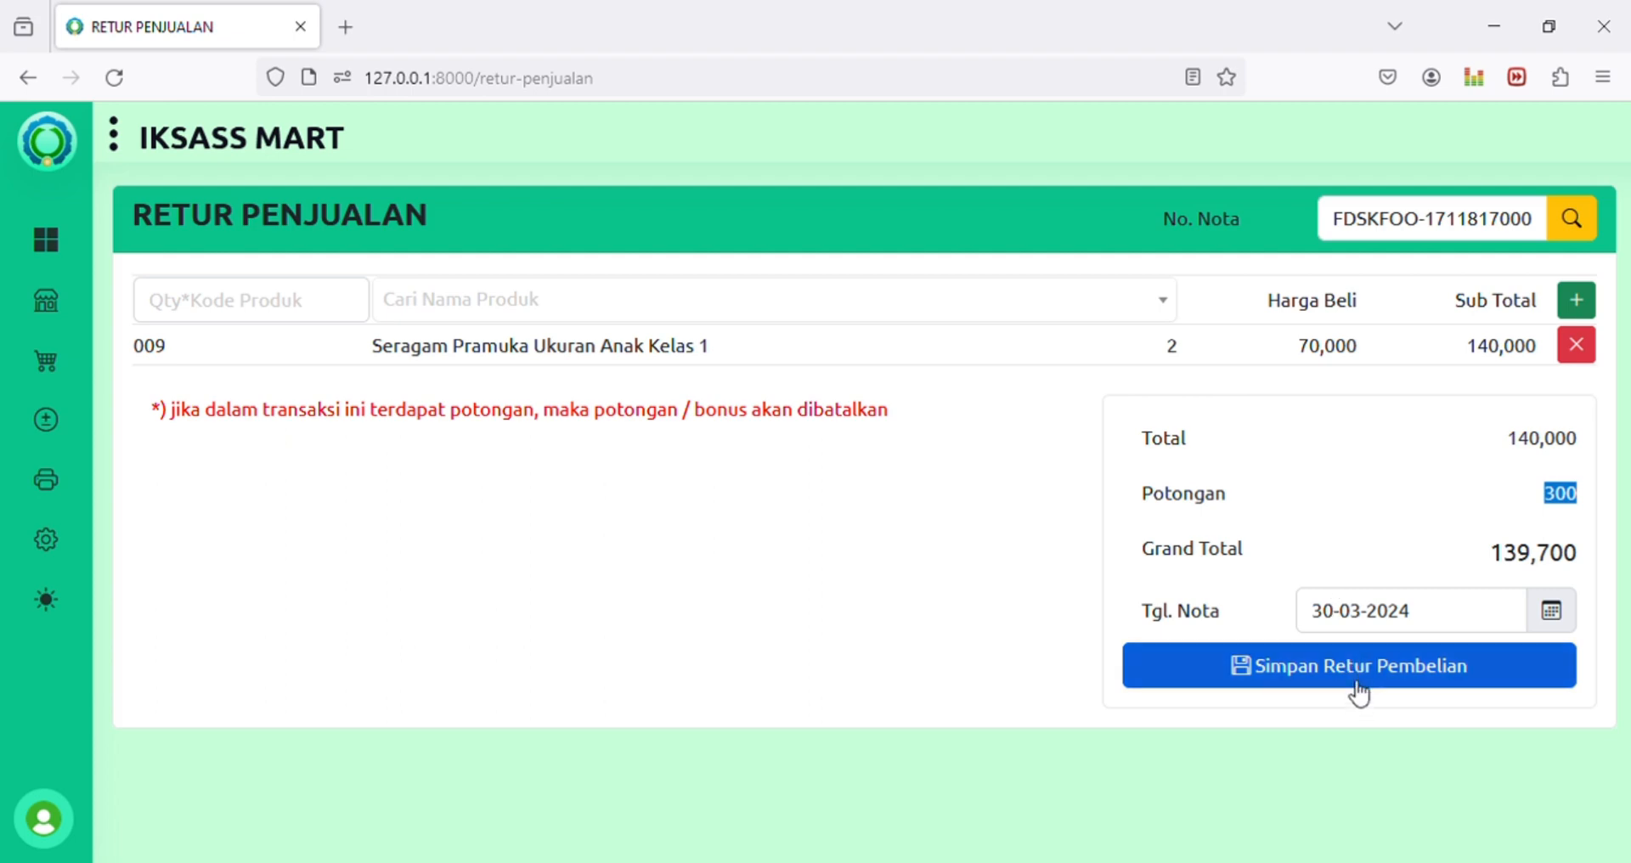
{"action": "left_click", "coordinate": [1142, 307]}
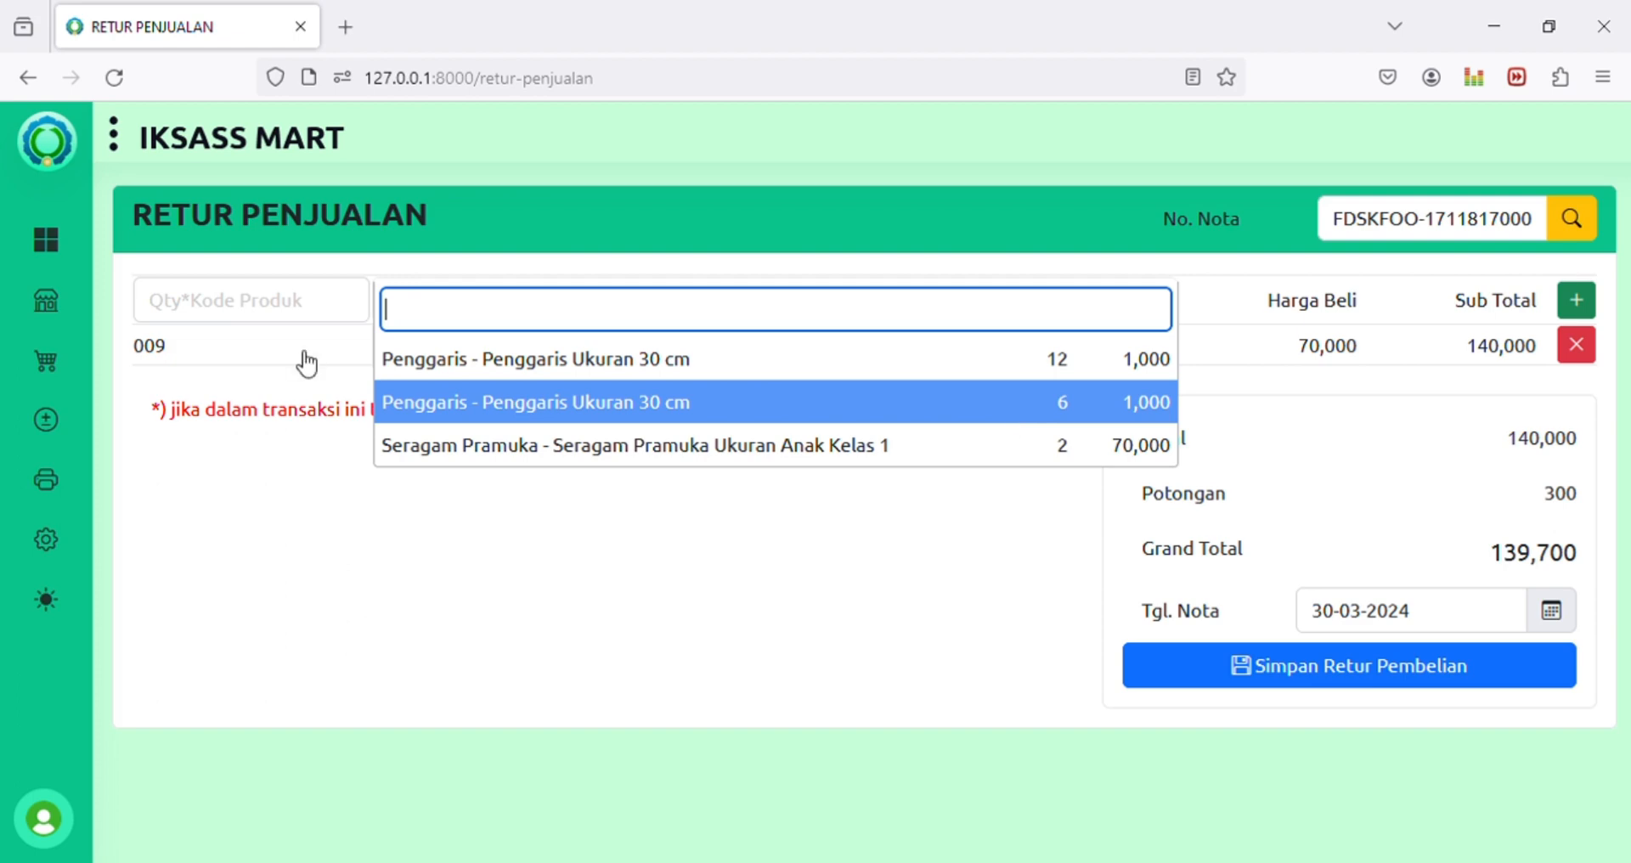
Step: Add 6 Penggaris Ukuran 30 cm rulers at 1,000 each, raising Grand Total to 145,700
{"action": "left_click", "coordinate": [453, 402]}
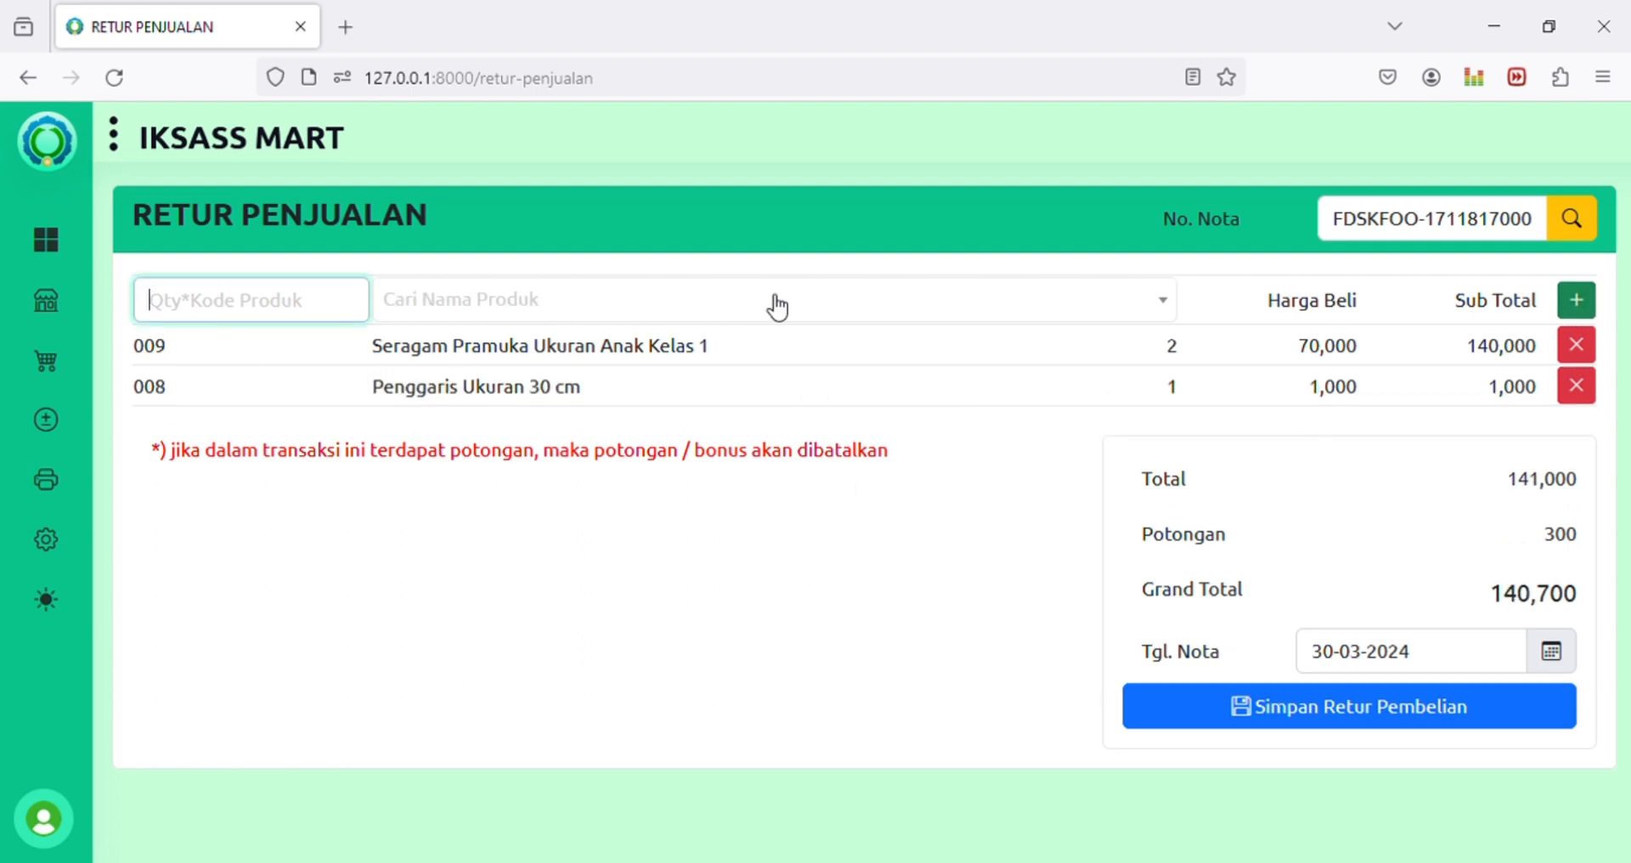
{"action": "key", "text": "Down"}
{"action": "key", "text": "Down"}
{"action": "key", "text": "Delete"}
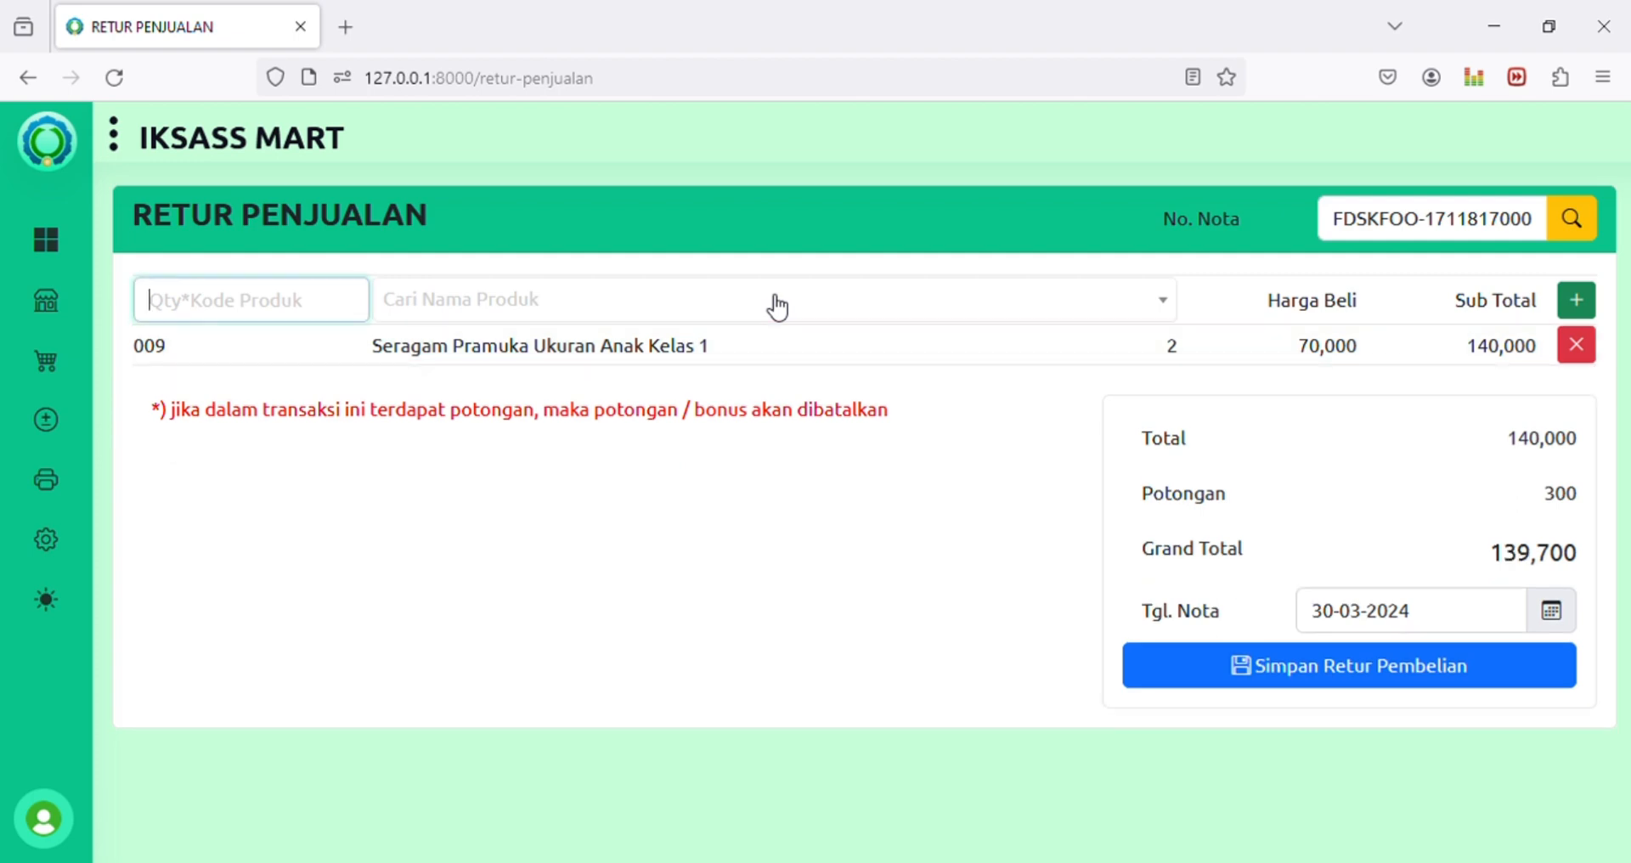
{"action": "type", "text": "6*"}
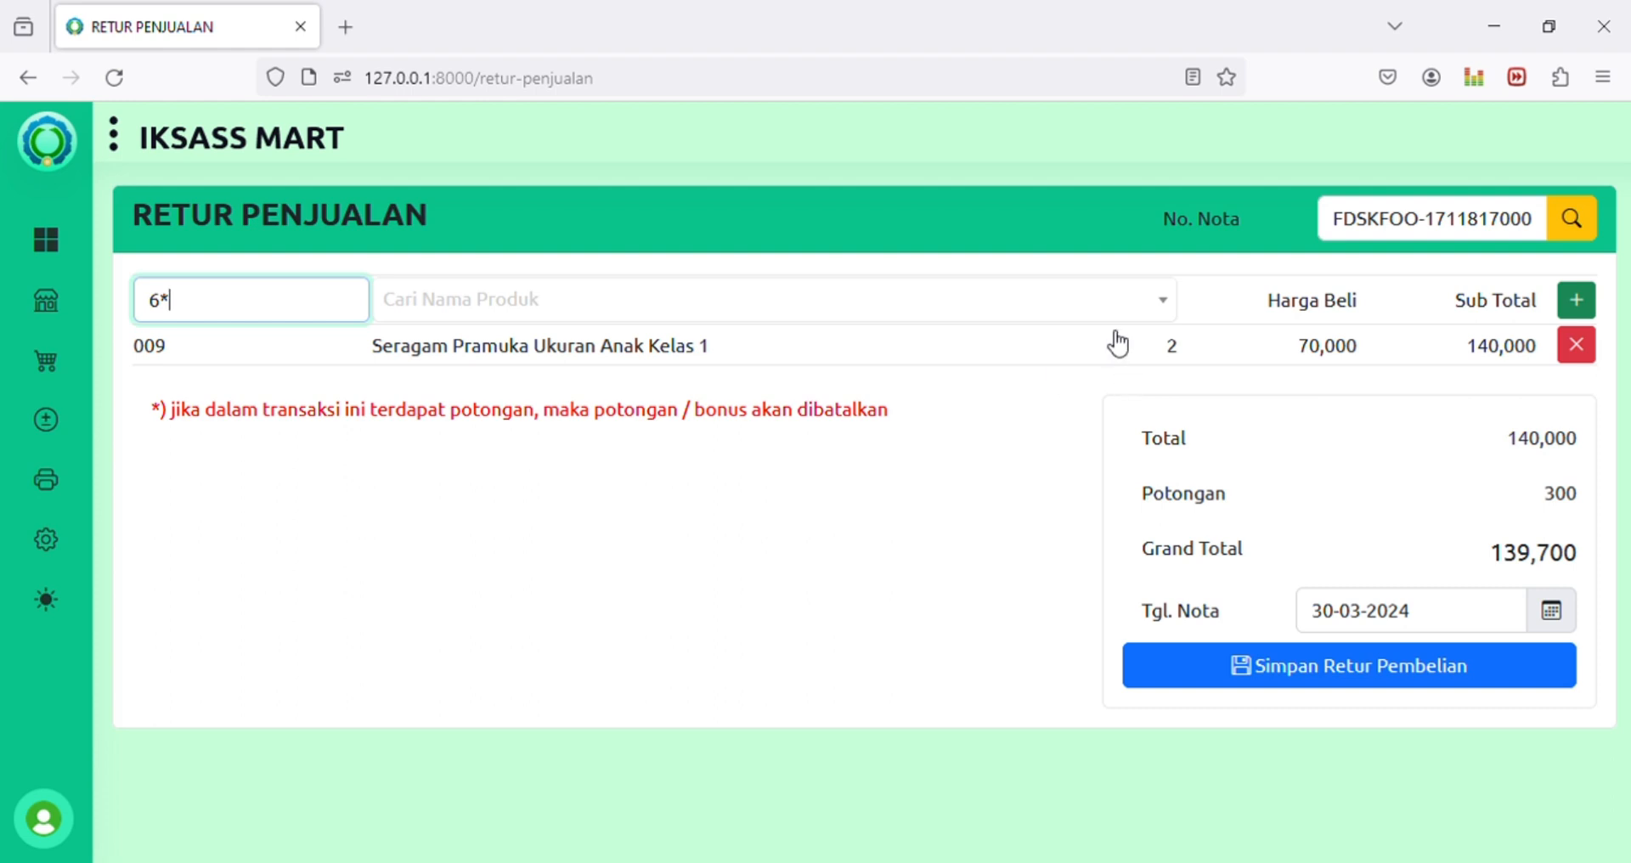
{"action": "left_click", "coordinate": [1125, 299]}
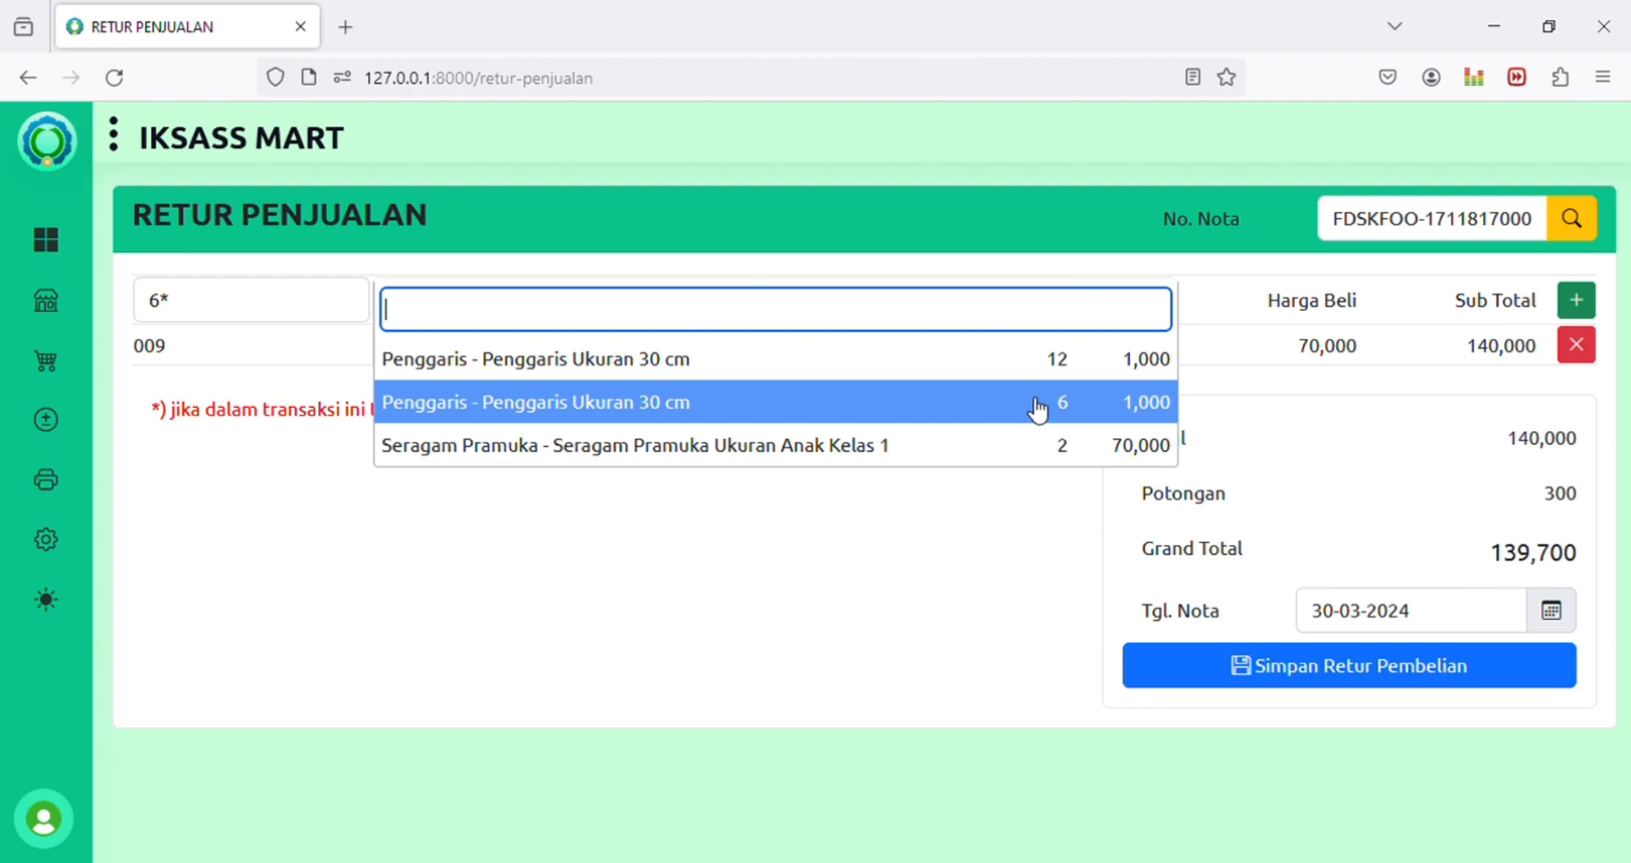
{"action": "left_click", "coordinate": [1025, 406]}
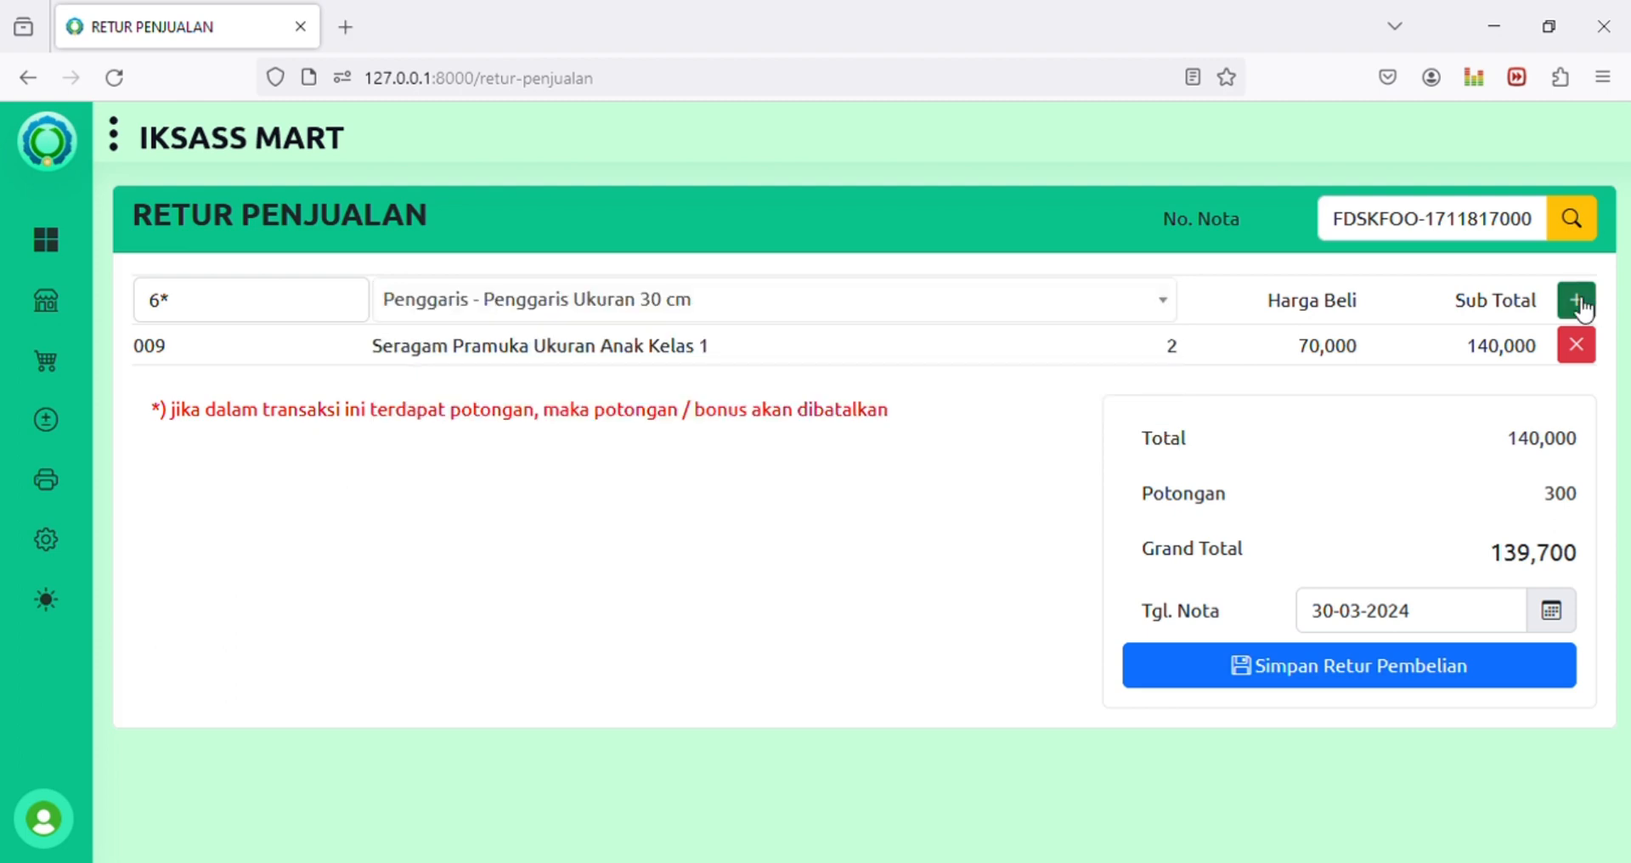
{"action": "key", "text": "Return"}
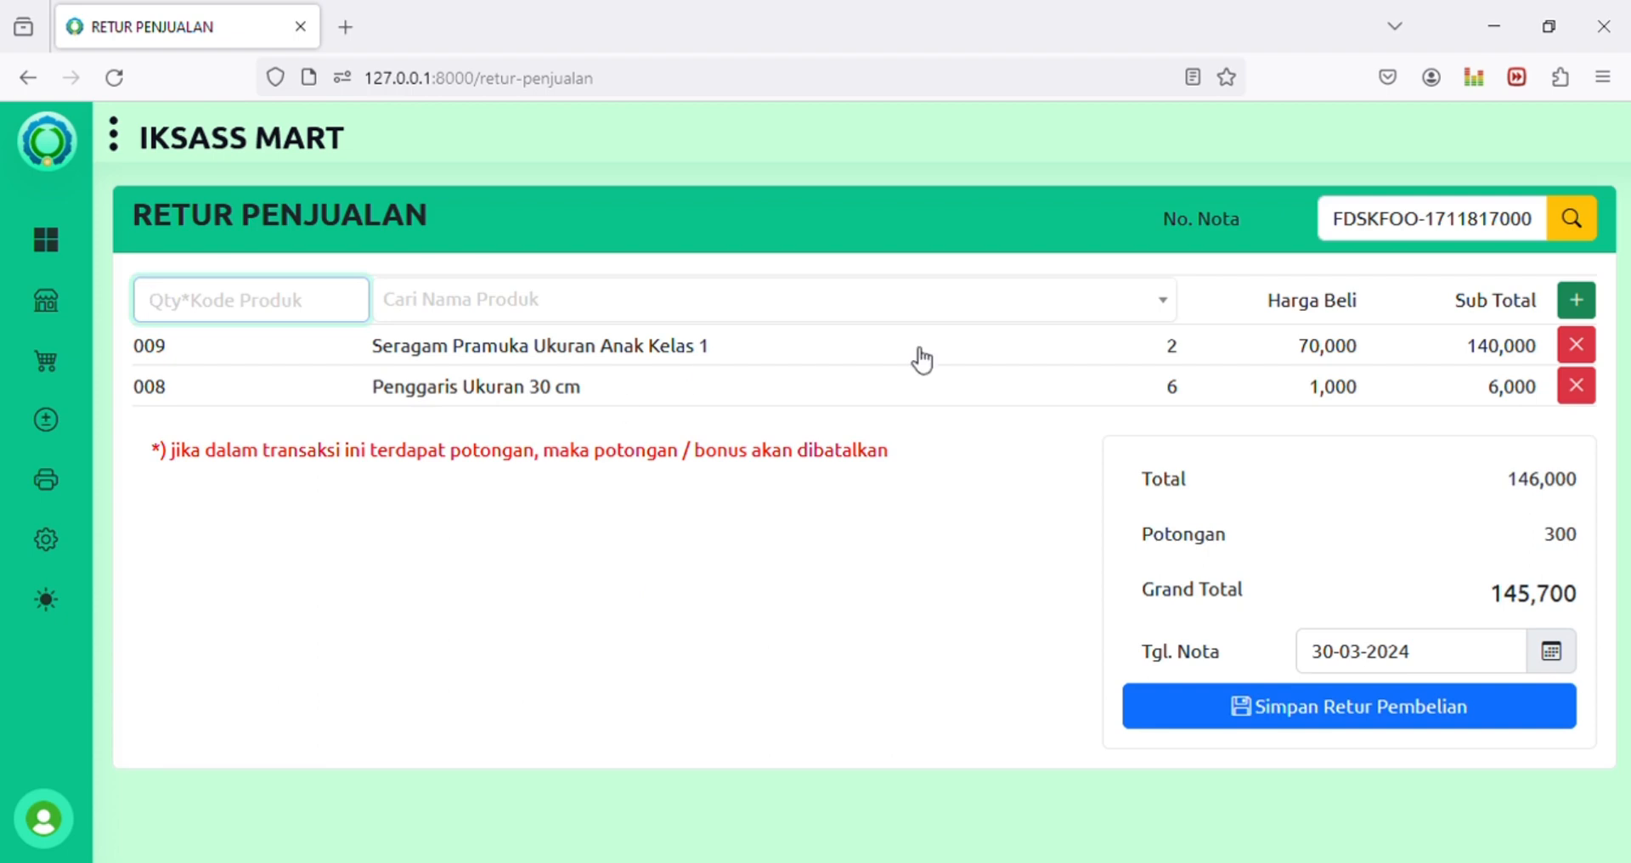
Step: Save and confirm the sales return, leaving an empty form with Total and Grand Total 0
{"action": "left_click", "coordinate": [1454, 722]}
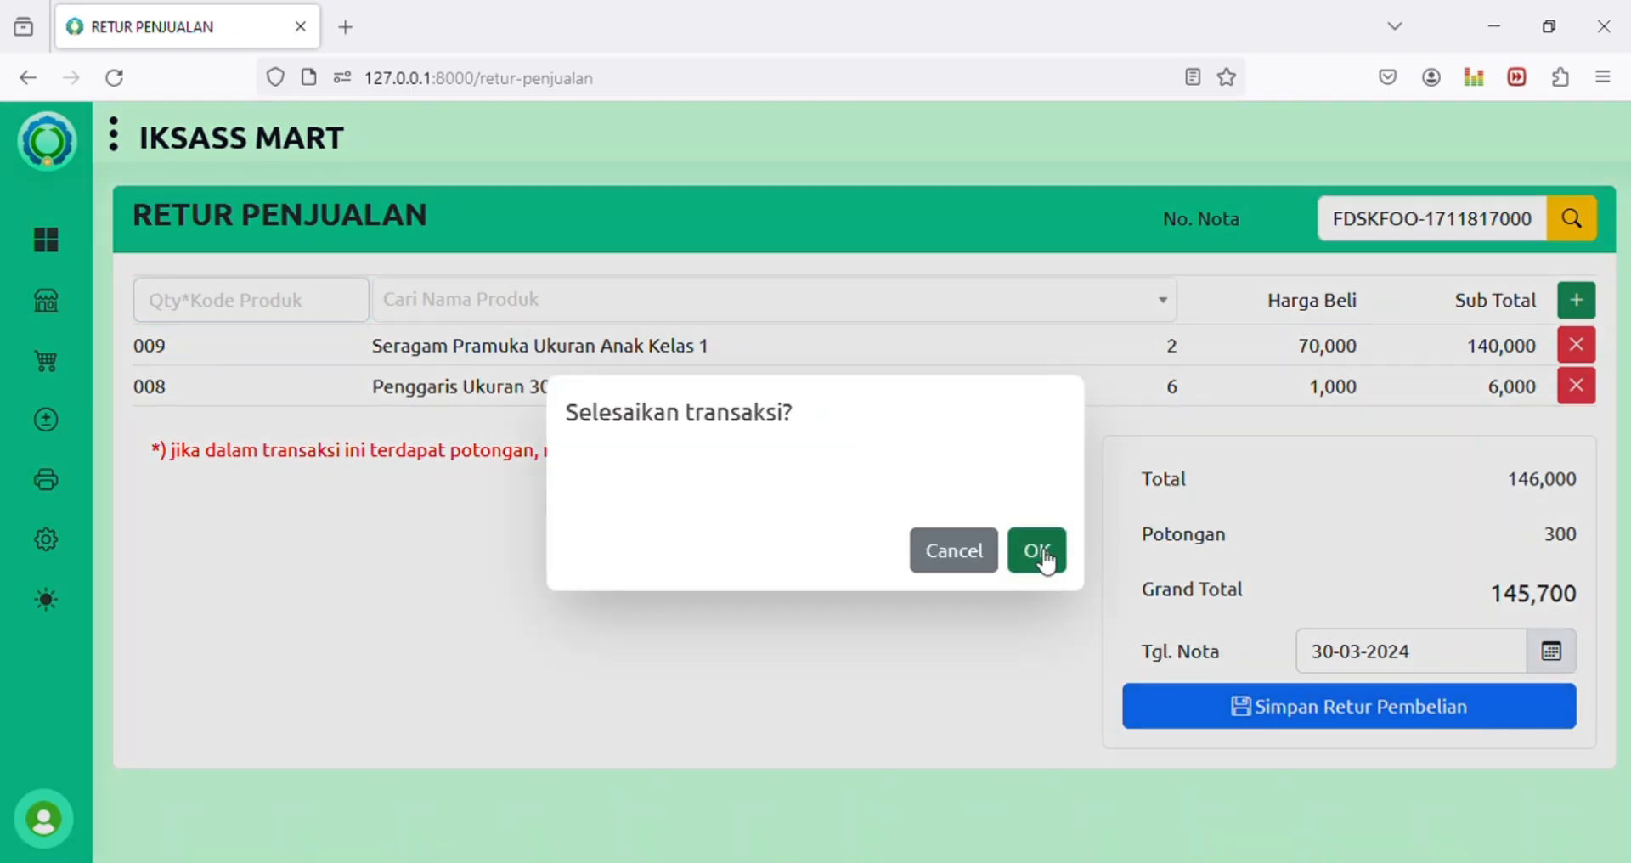
{"action": "left_click", "coordinate": [1037, 552]}
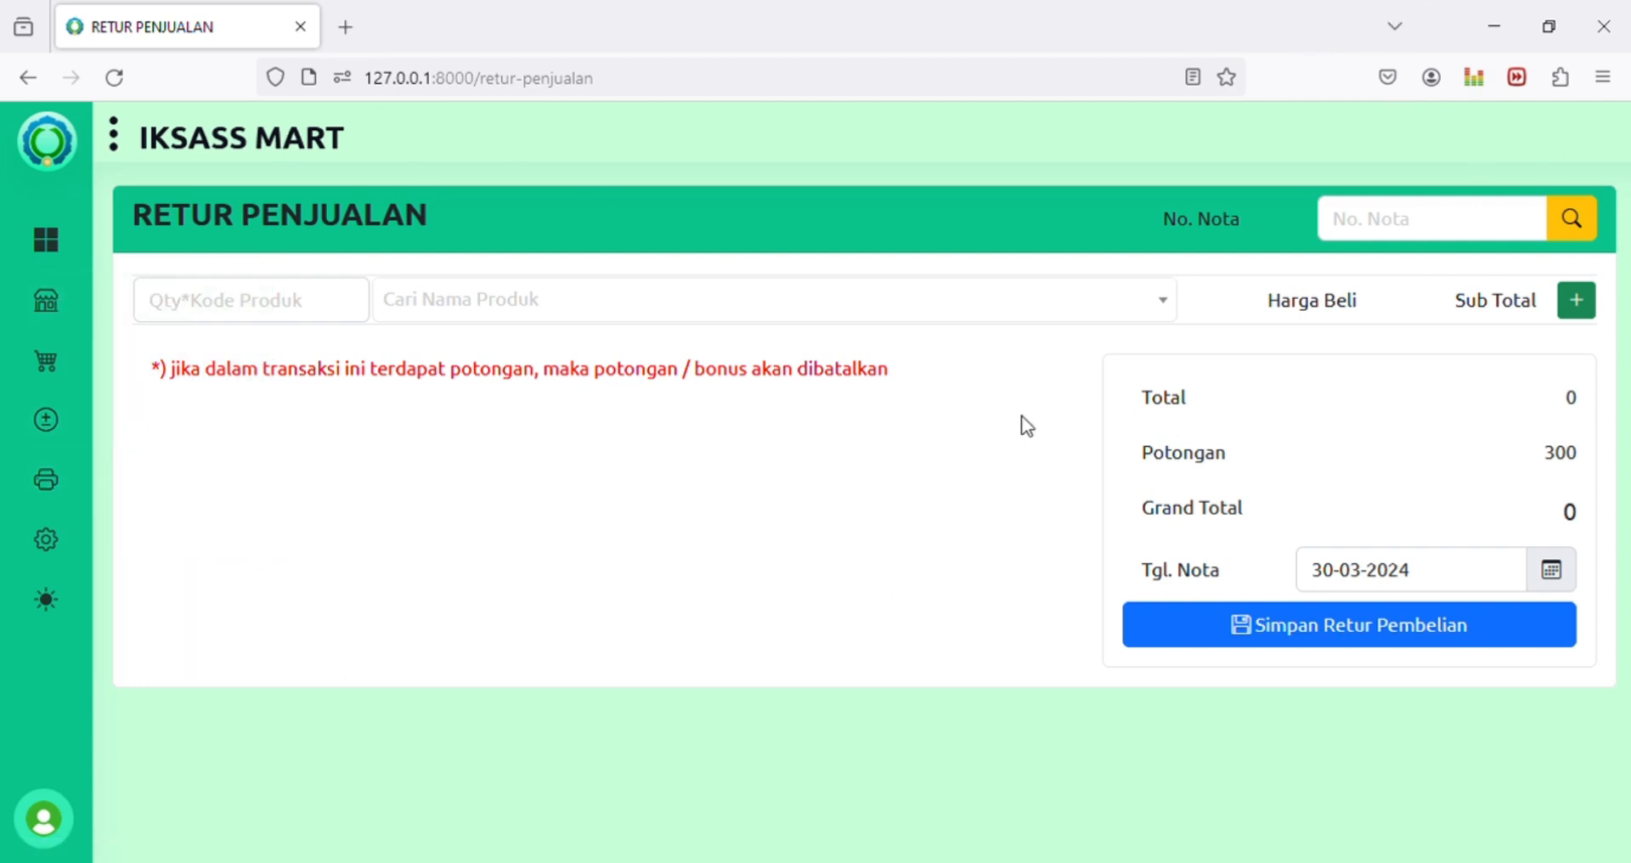
{"action": "mouse_move", "coordinate": [73, 477]}
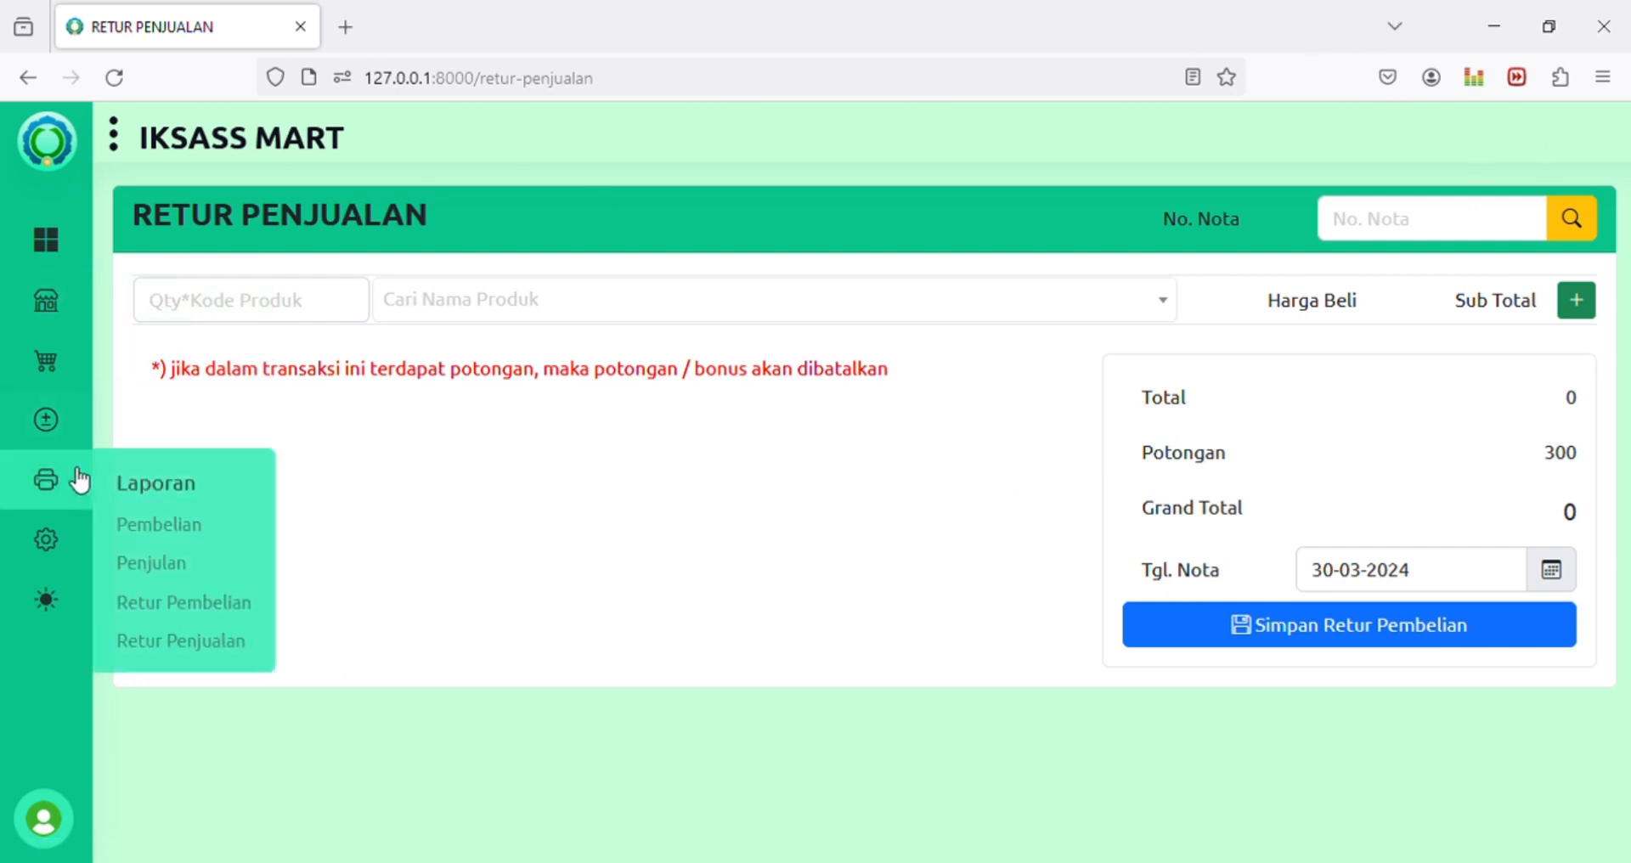
{"action": "mouse_move", "coordinate": [56, 432]}
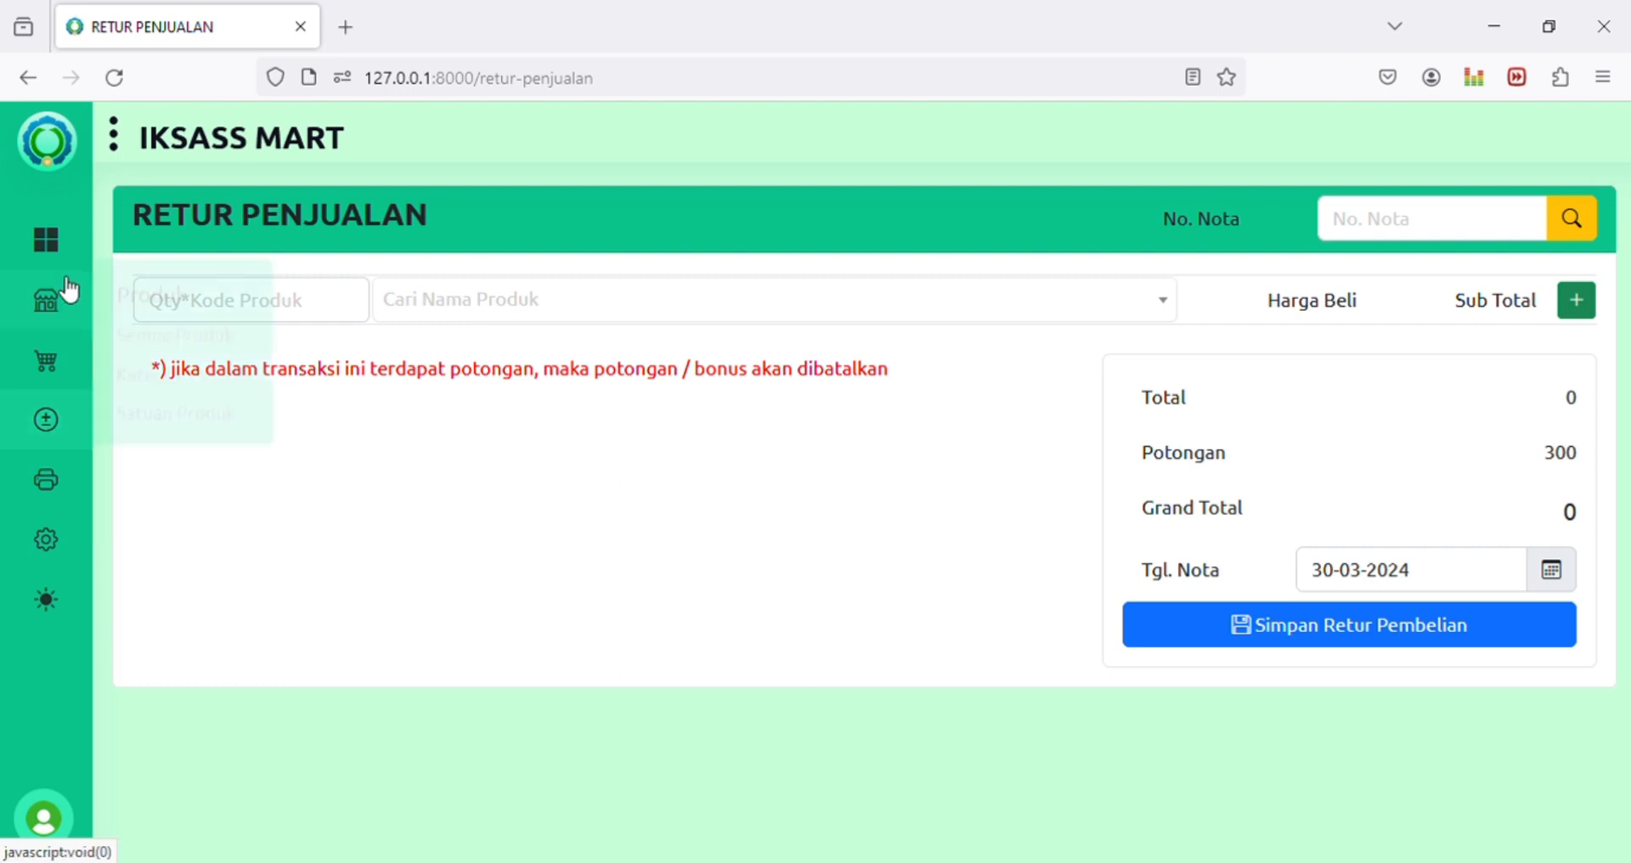
Step: Review the Semua Produk stock list, then go to the Penambahan Stok page
{"action": "mouse_move", "coordinate": [65, 298]}
{"action": "left_click", "coordinate": [190, 349]}
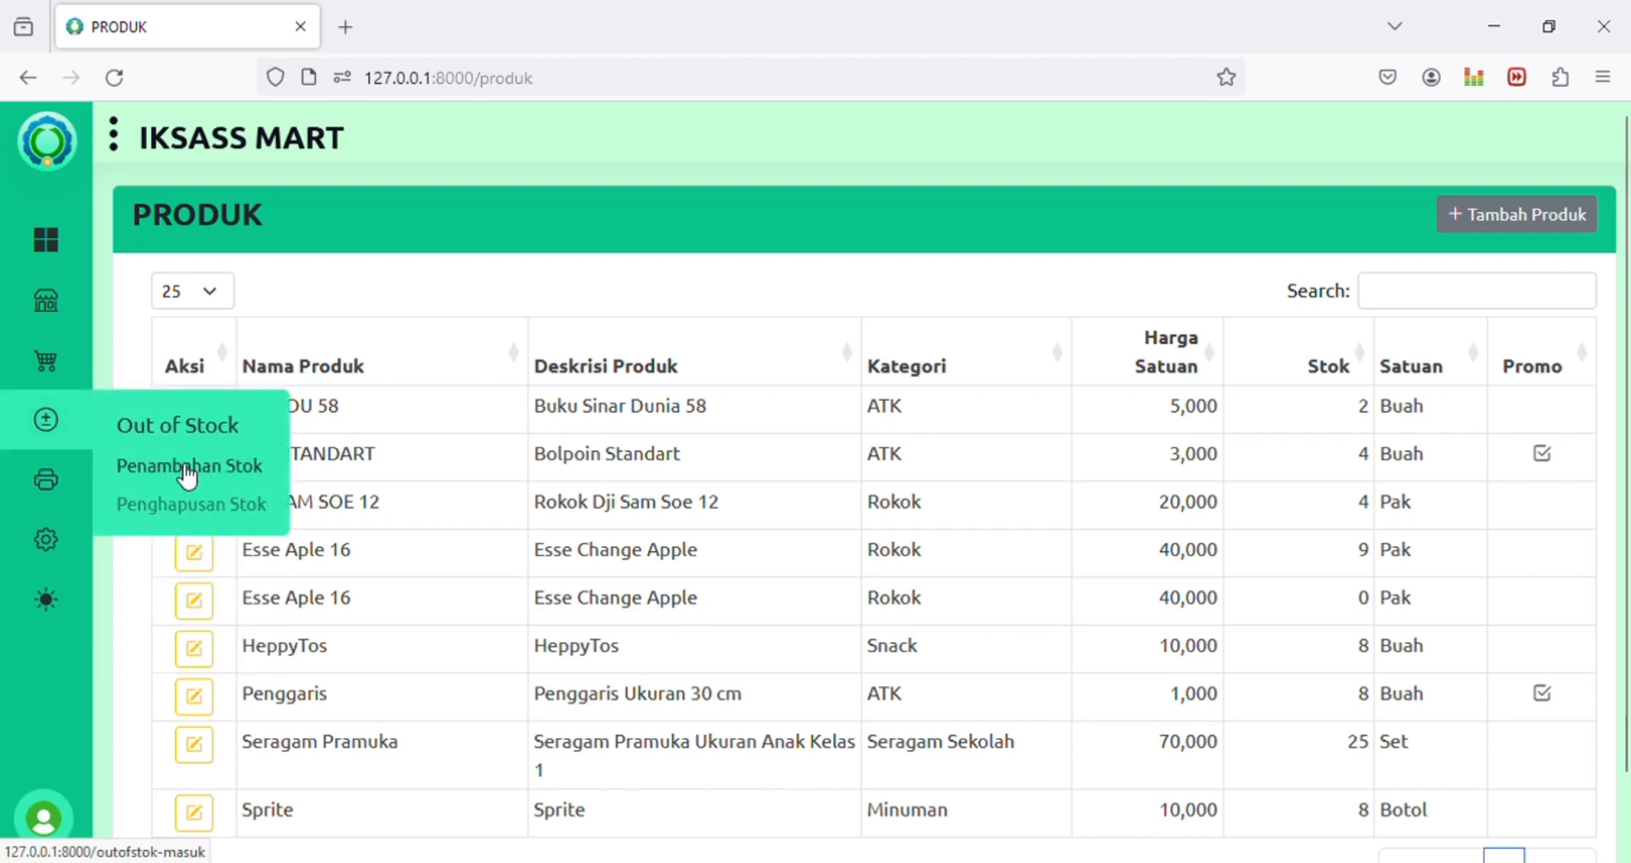
{"action": "left_click", "coordinate": [185, 467]}
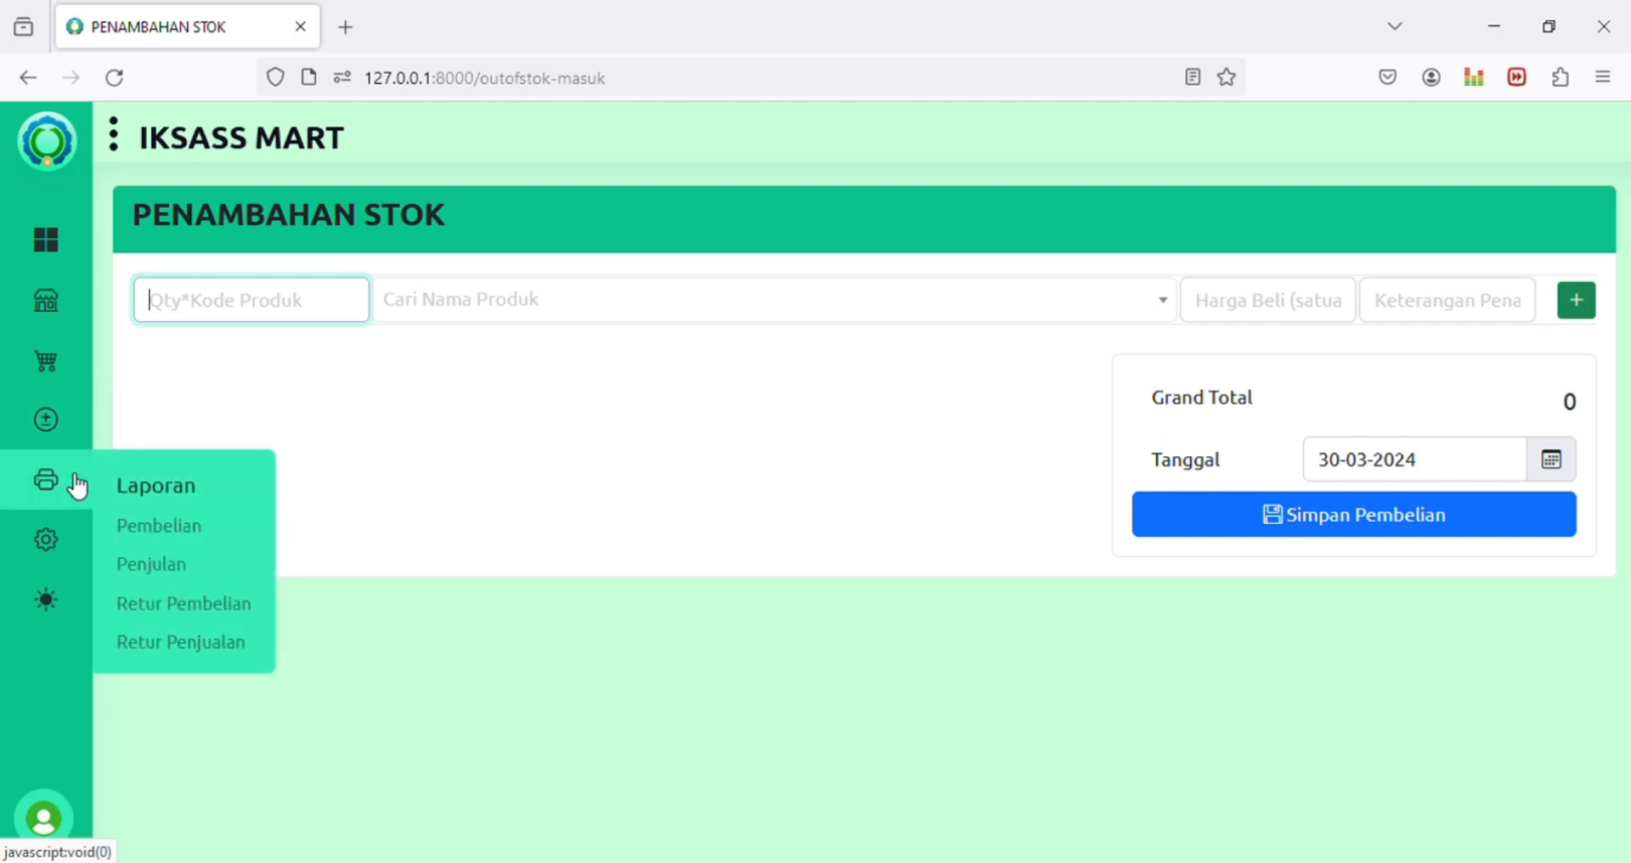
Step: Open Semua Produk and locate BK SIDU 58 with its stock of 2
{"action": "mouse_move", "coordinate": [51, 323]}
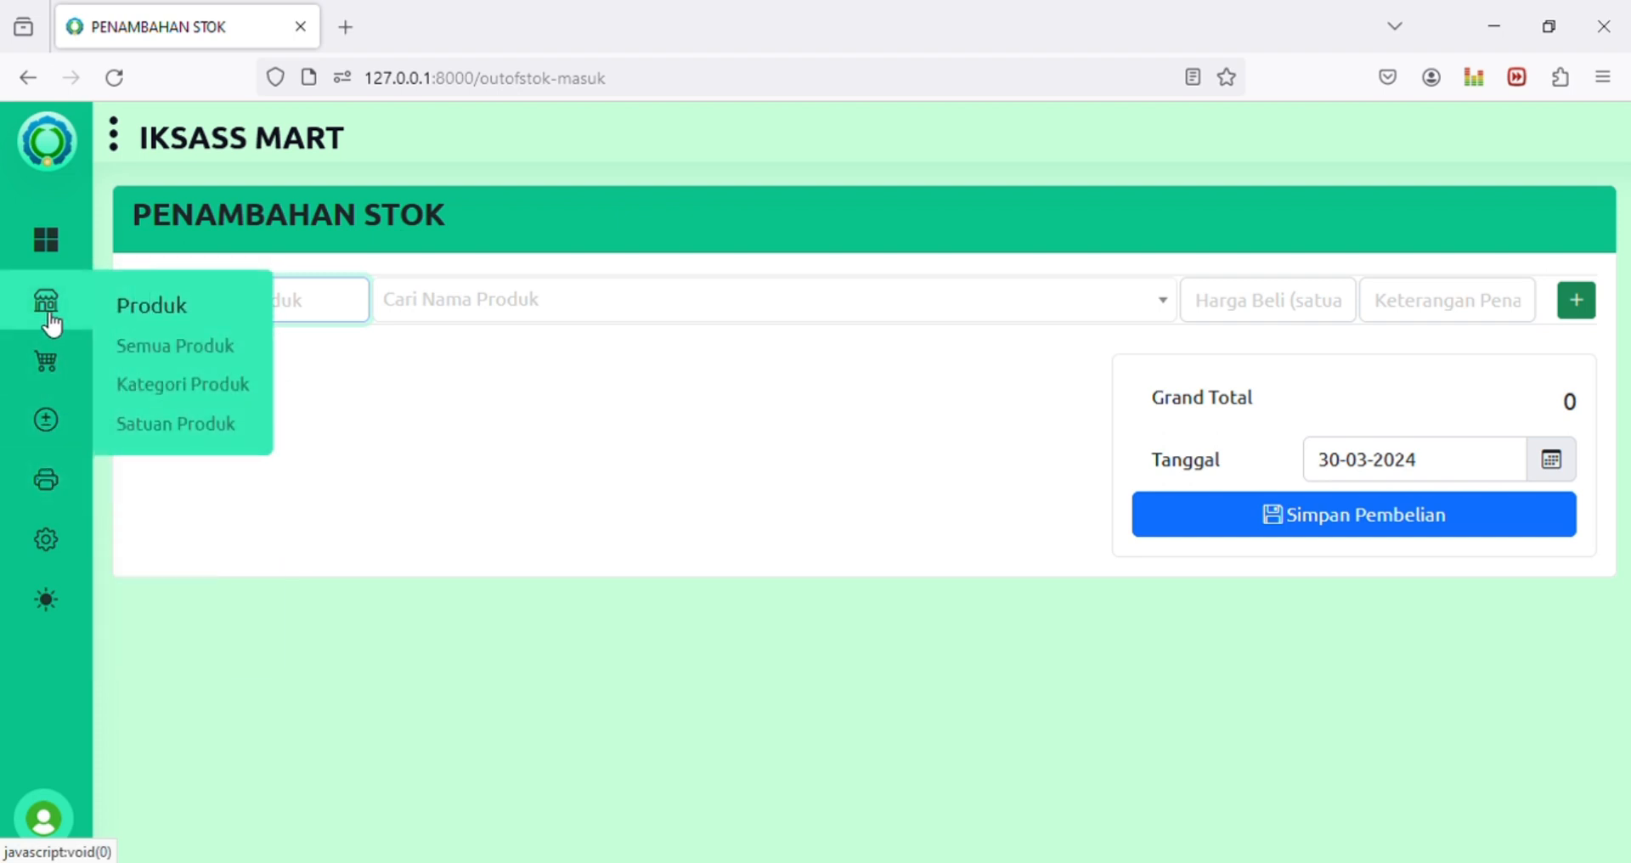
{"action": "left_click", "coordinate": [170, 348]}
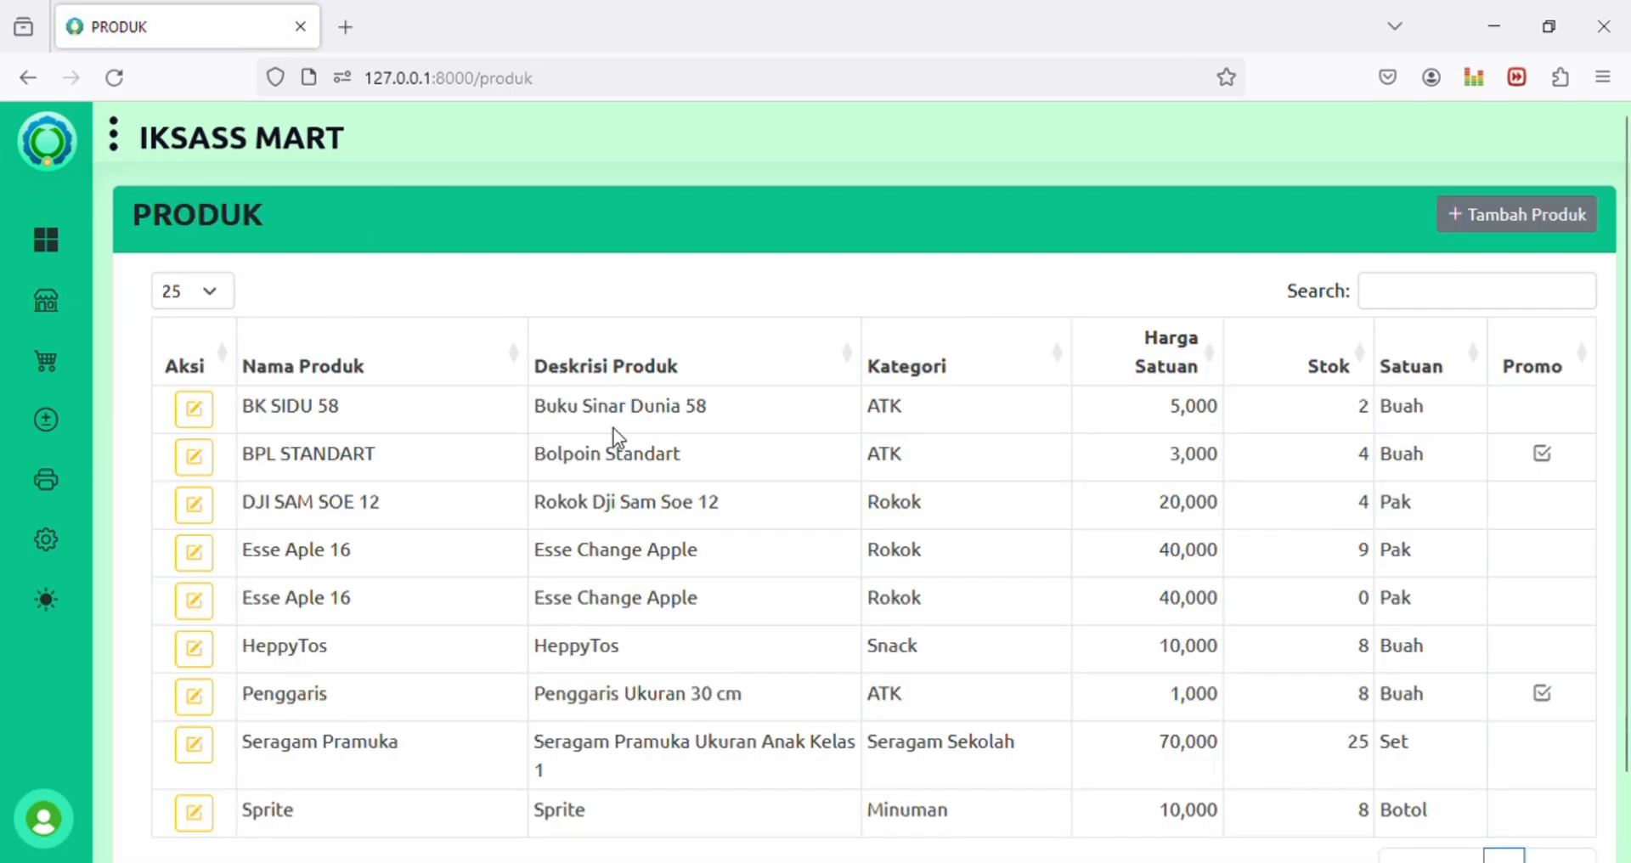
{"action": "left_click_drag", "start_coordinate": [254, 408], "coordinate": [638, 416]}
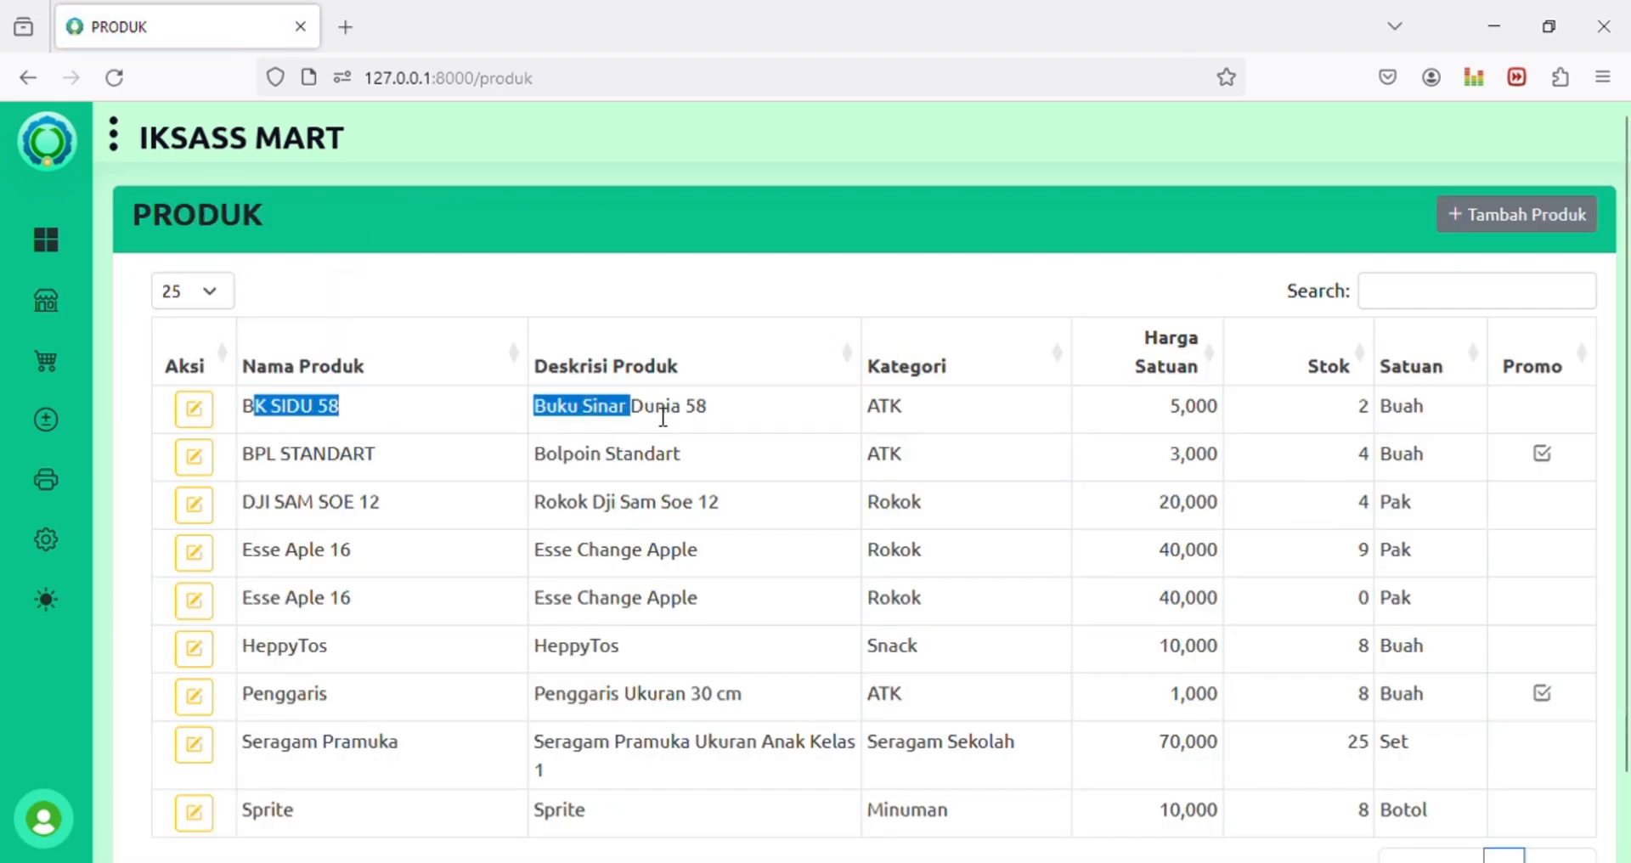
{"action": "left_click_drag", "start_coordinate": [1353, 412], "coordinate": [1378, 415]}
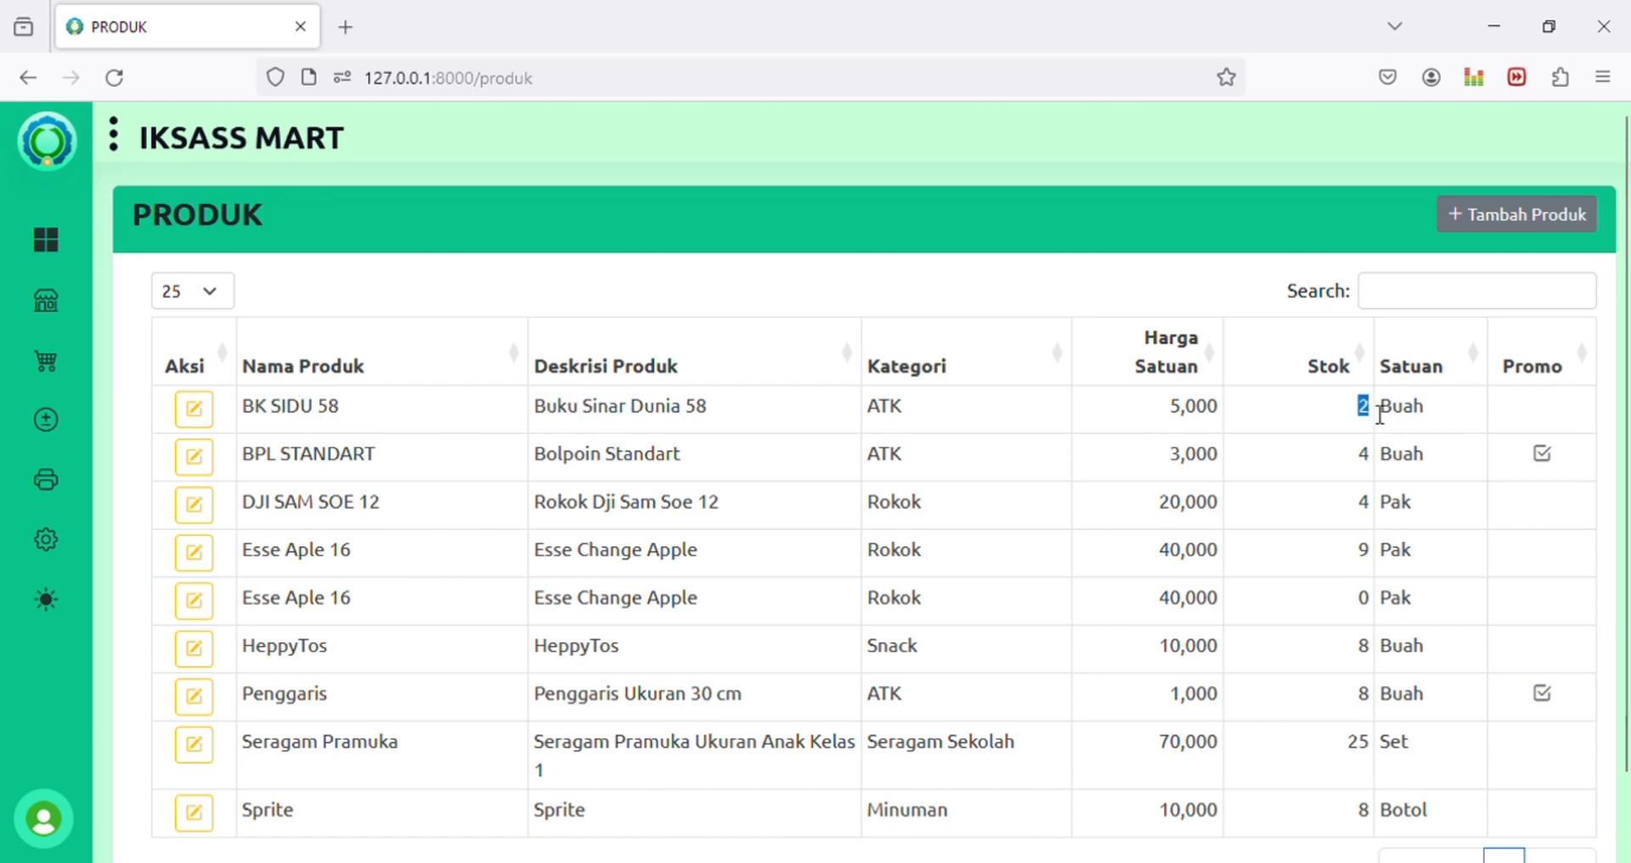
{"action": "left_click", "coordinate": [1375, 411]}
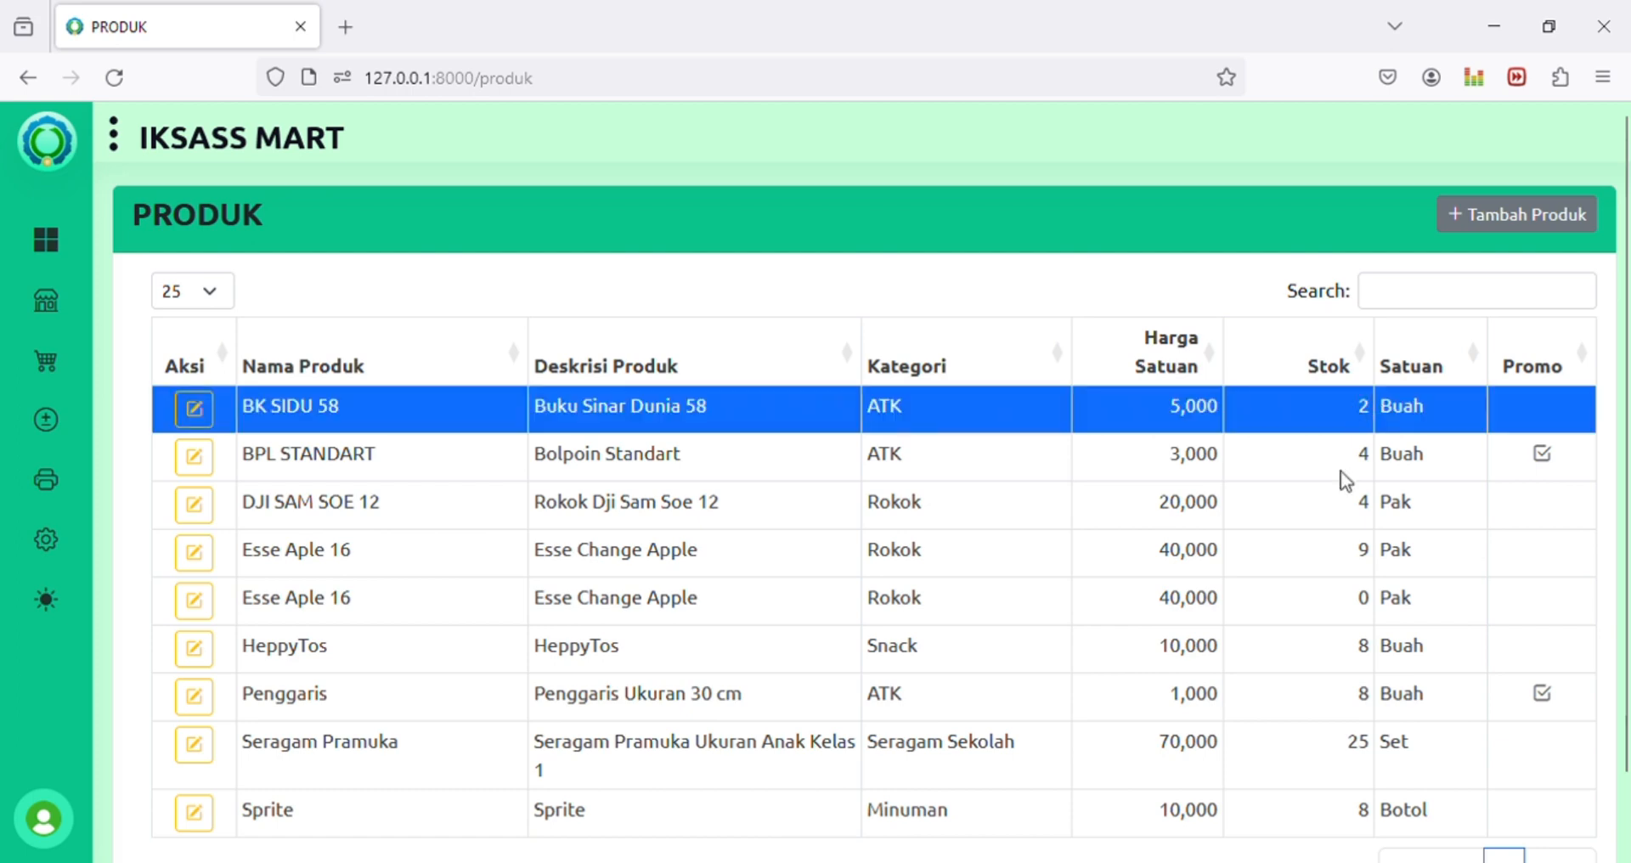
{"action": "left_click", "coordinate": [1343, 453]}
{"action": "left_click", "coordinate": [1343, 411]}
Step: View BK SIDU 58's edit form and return to the product list without changes
{"action": "key", "text": "Return"}
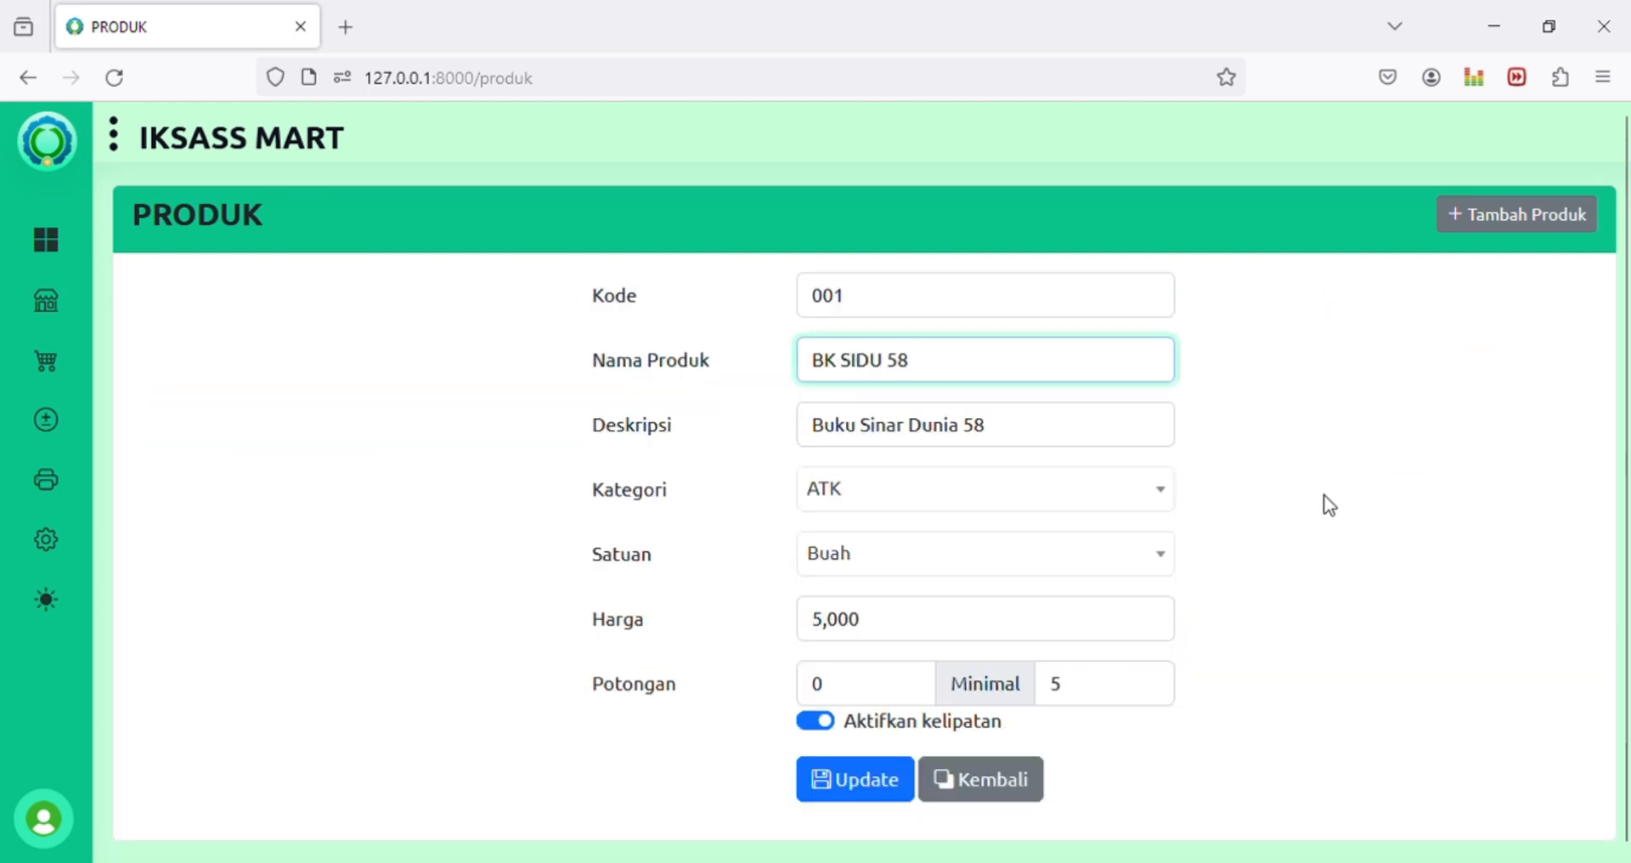
{"action": "left_click", "coordinate": [1037, 779]}
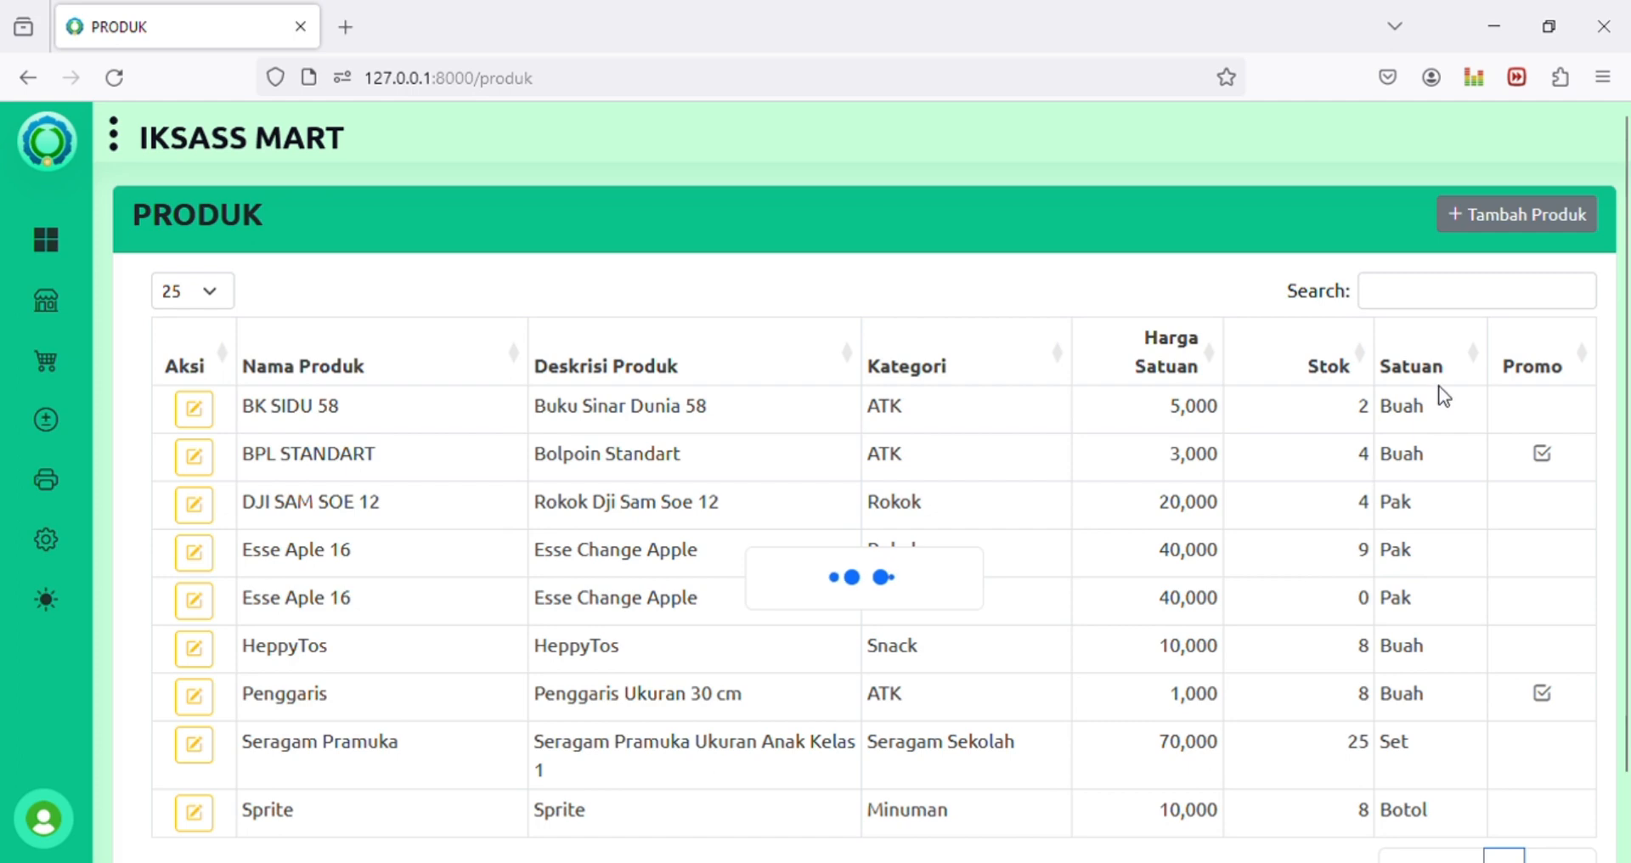
{"action": "double_click", "coordinate": [1361, 407]}
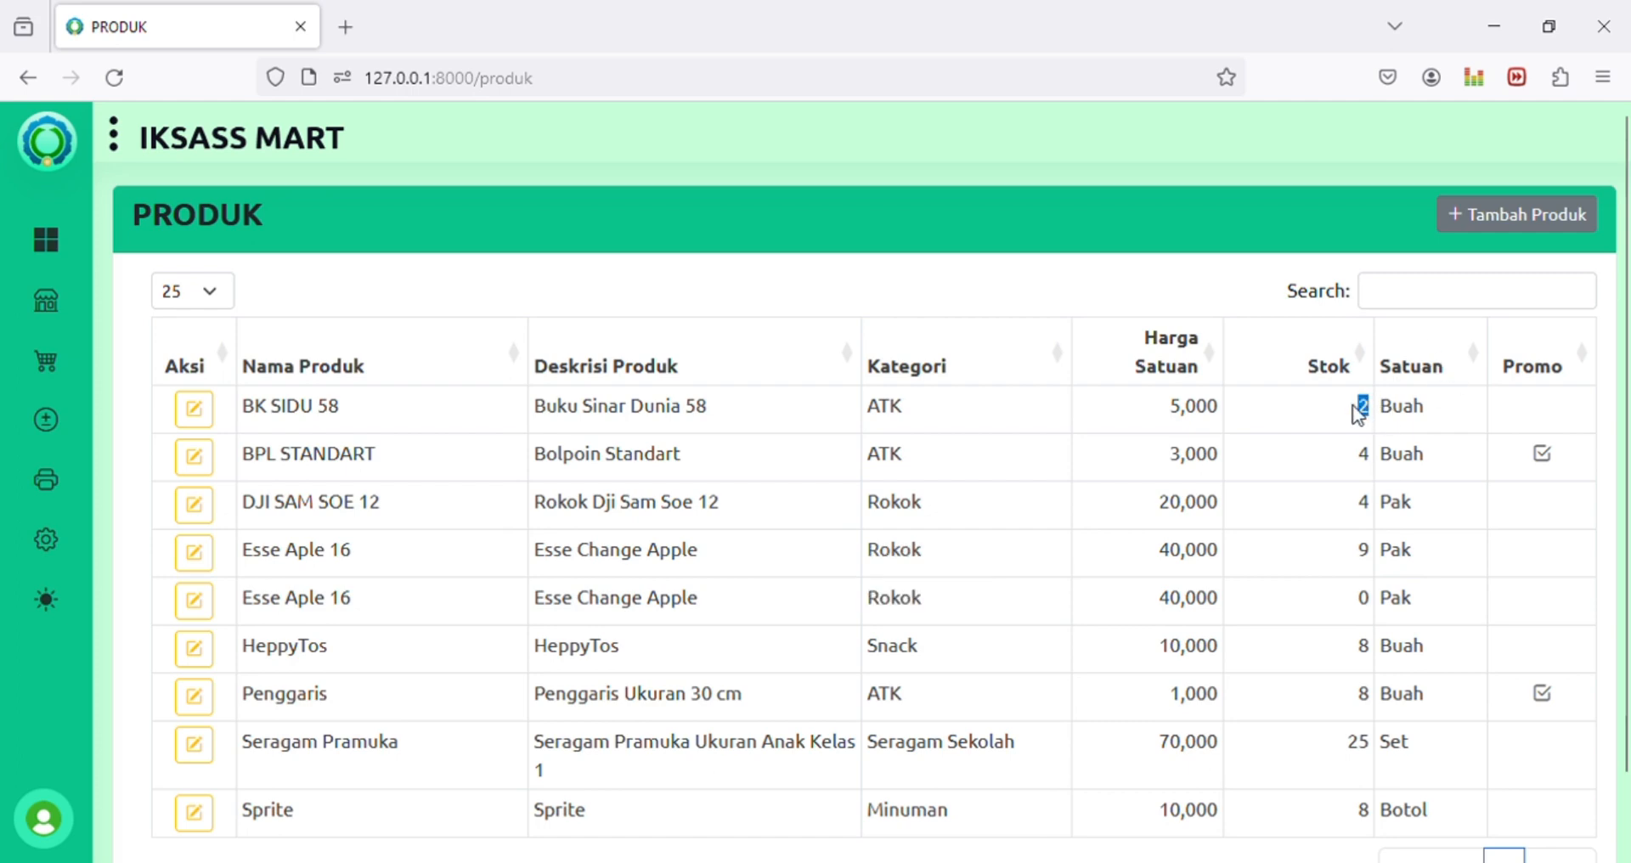
{"action": "mouse_move", "coordinate": [57, 428]}
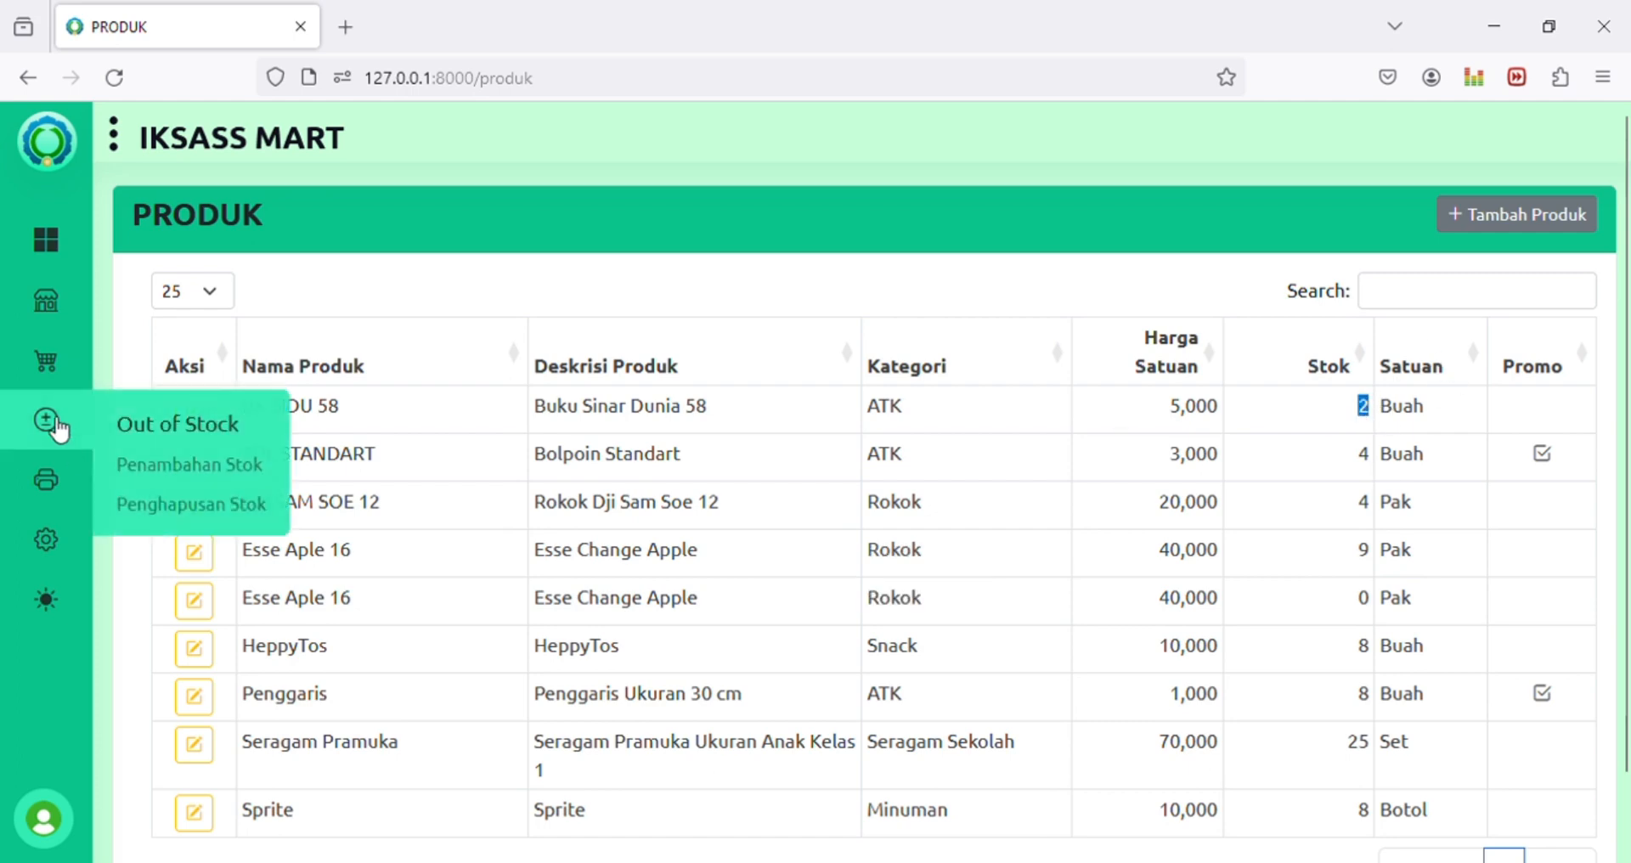
{"action": "mouse_move", "coordinate": [46, 488]}
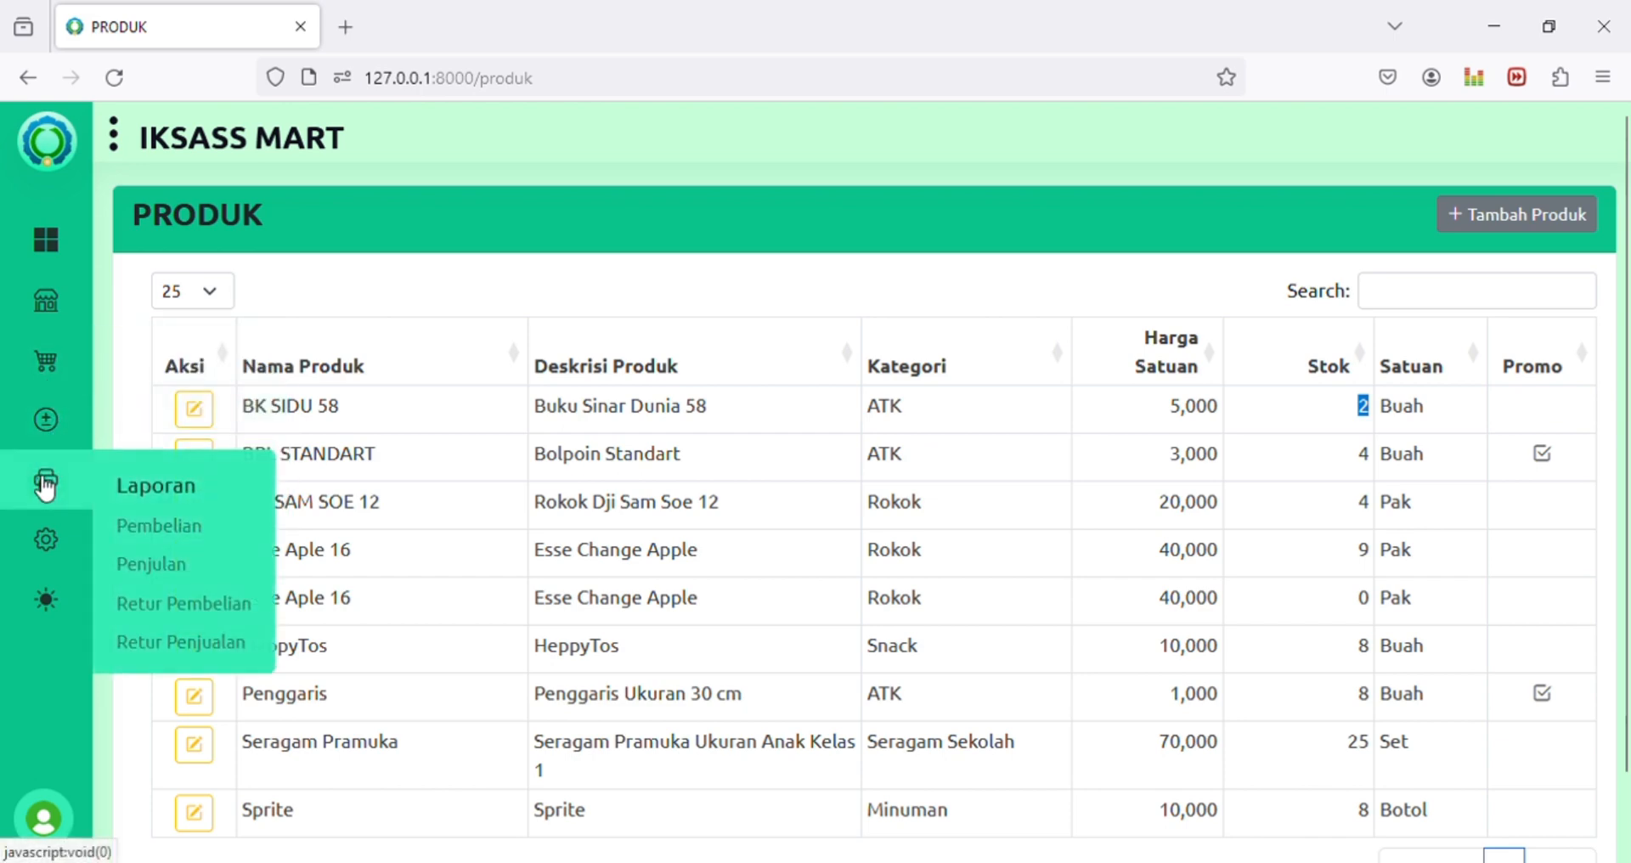
{"action": "mouse_move", "coordinate": [56, 384]}
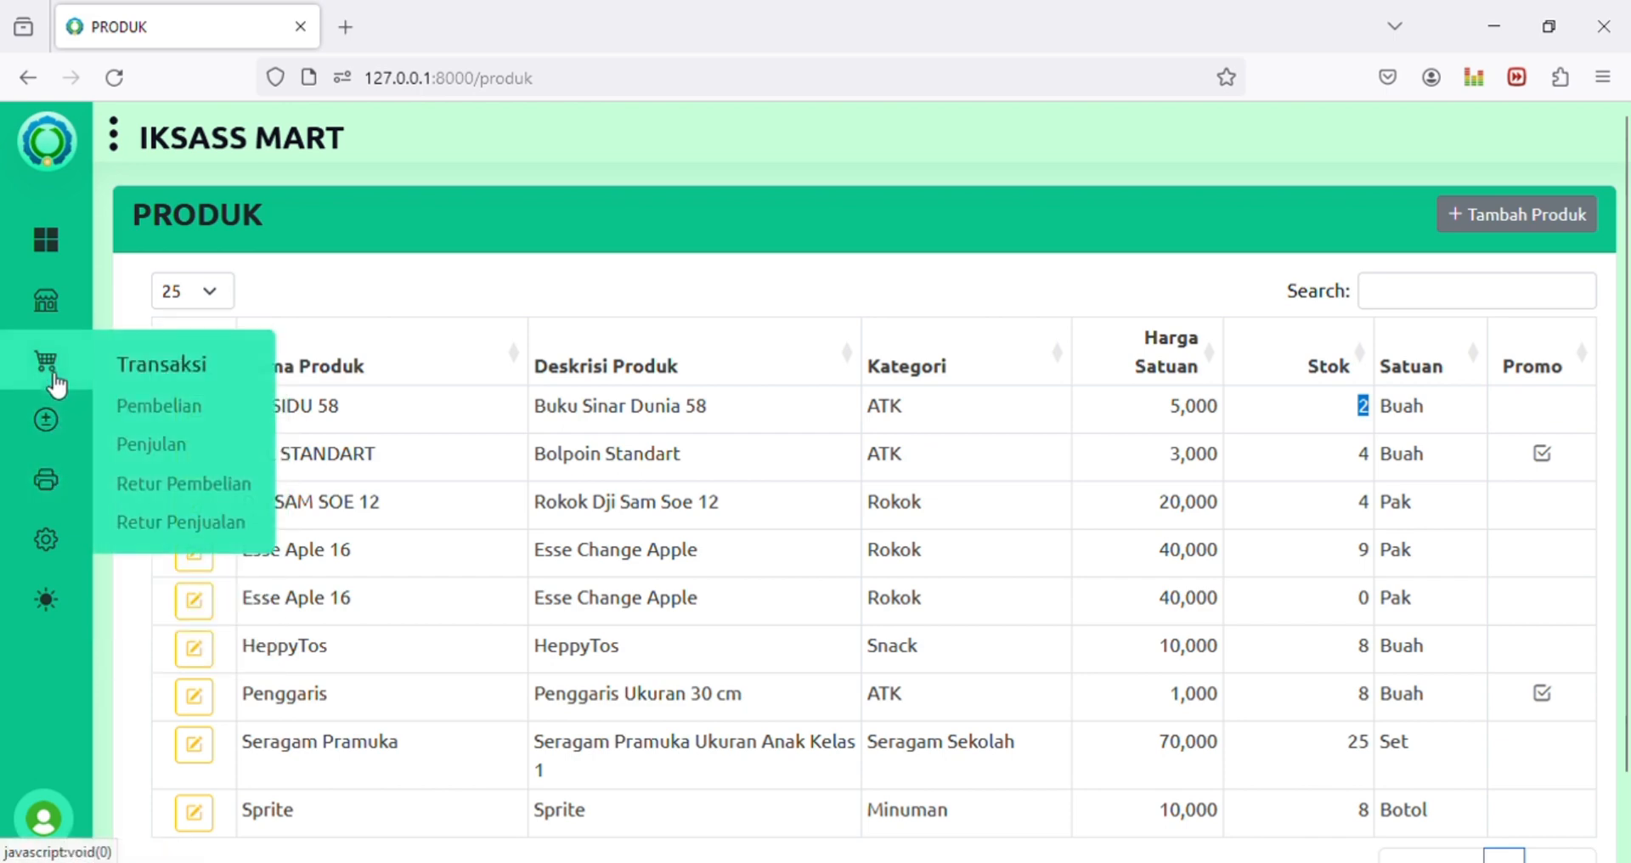
{"action": "left_click", "coordinate": [189, 420]}
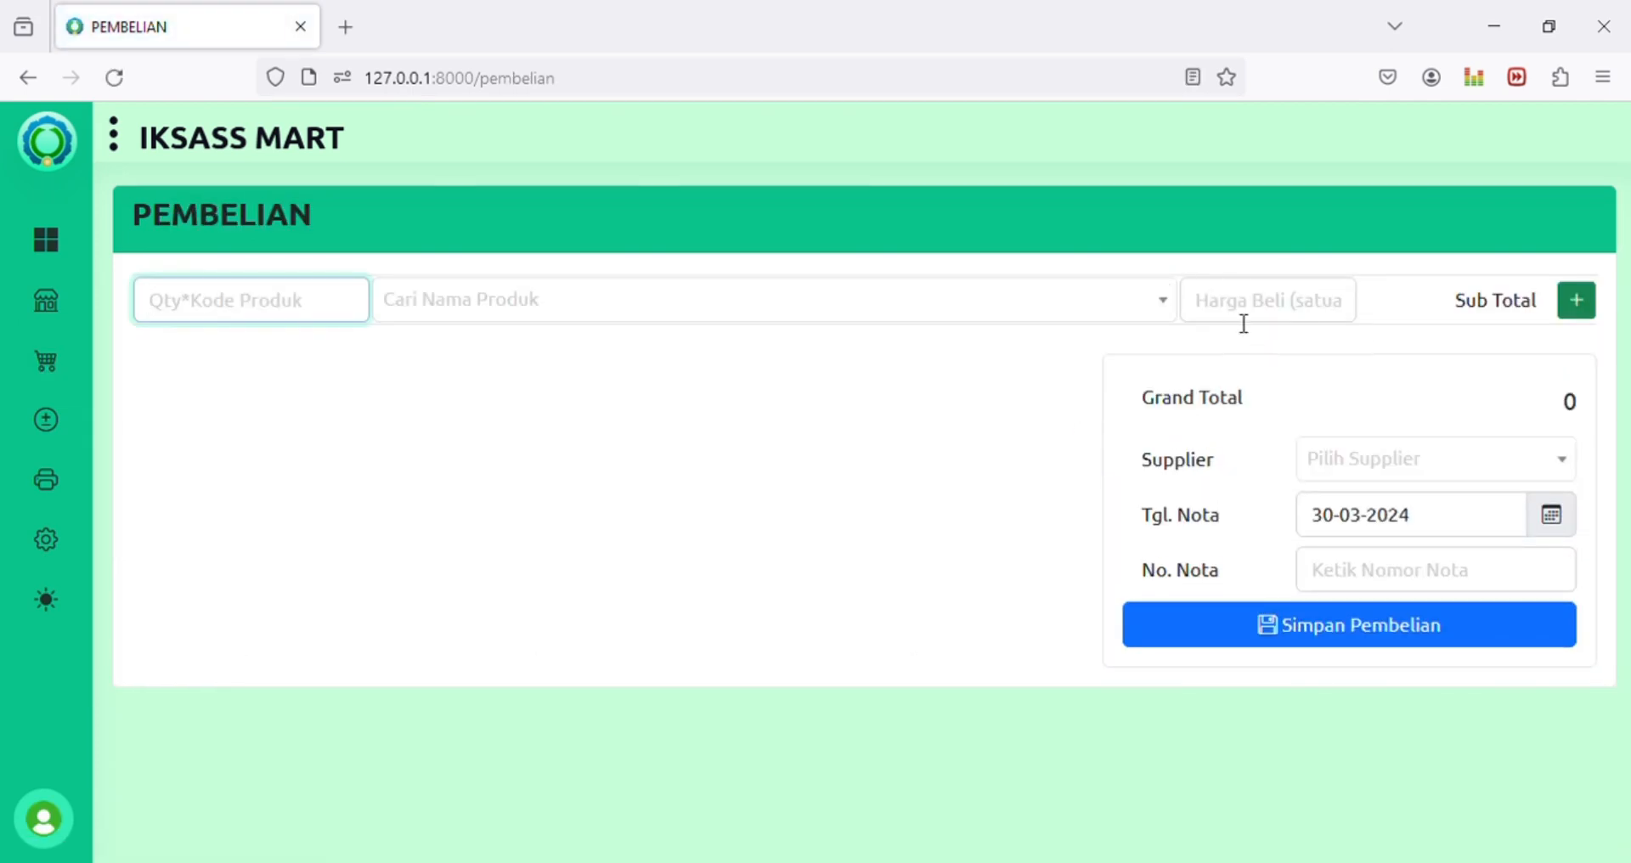
{"action": "left_click", "coordinate": [1354, 458]}
{"action": "left_click", "coordinate": [1230, 518]}
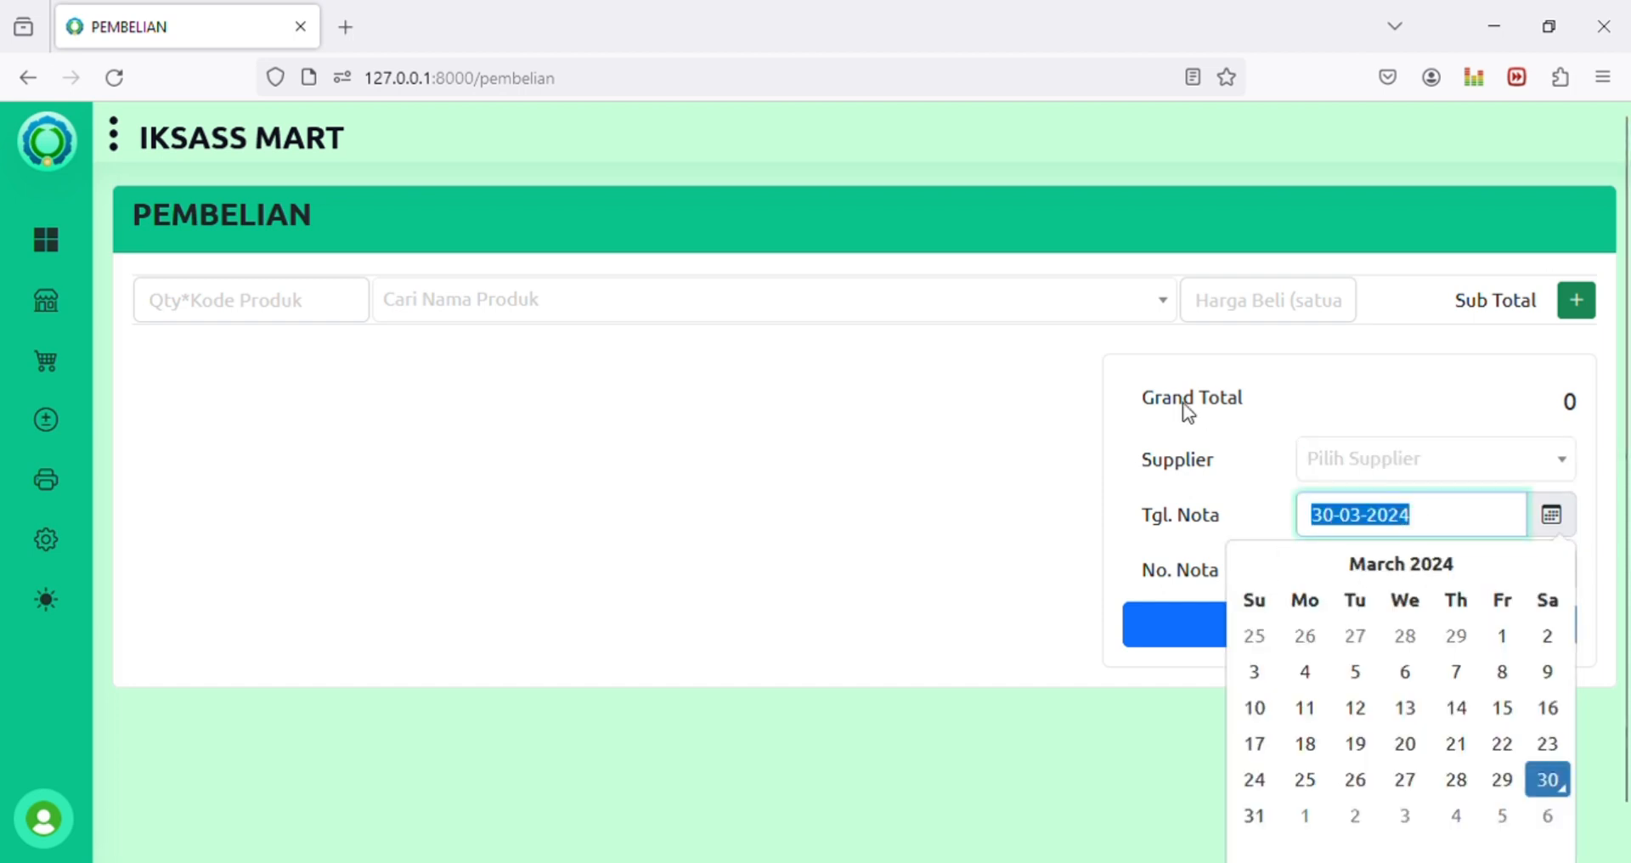
{"action": "left_click", "coordinate": [983, 425]}
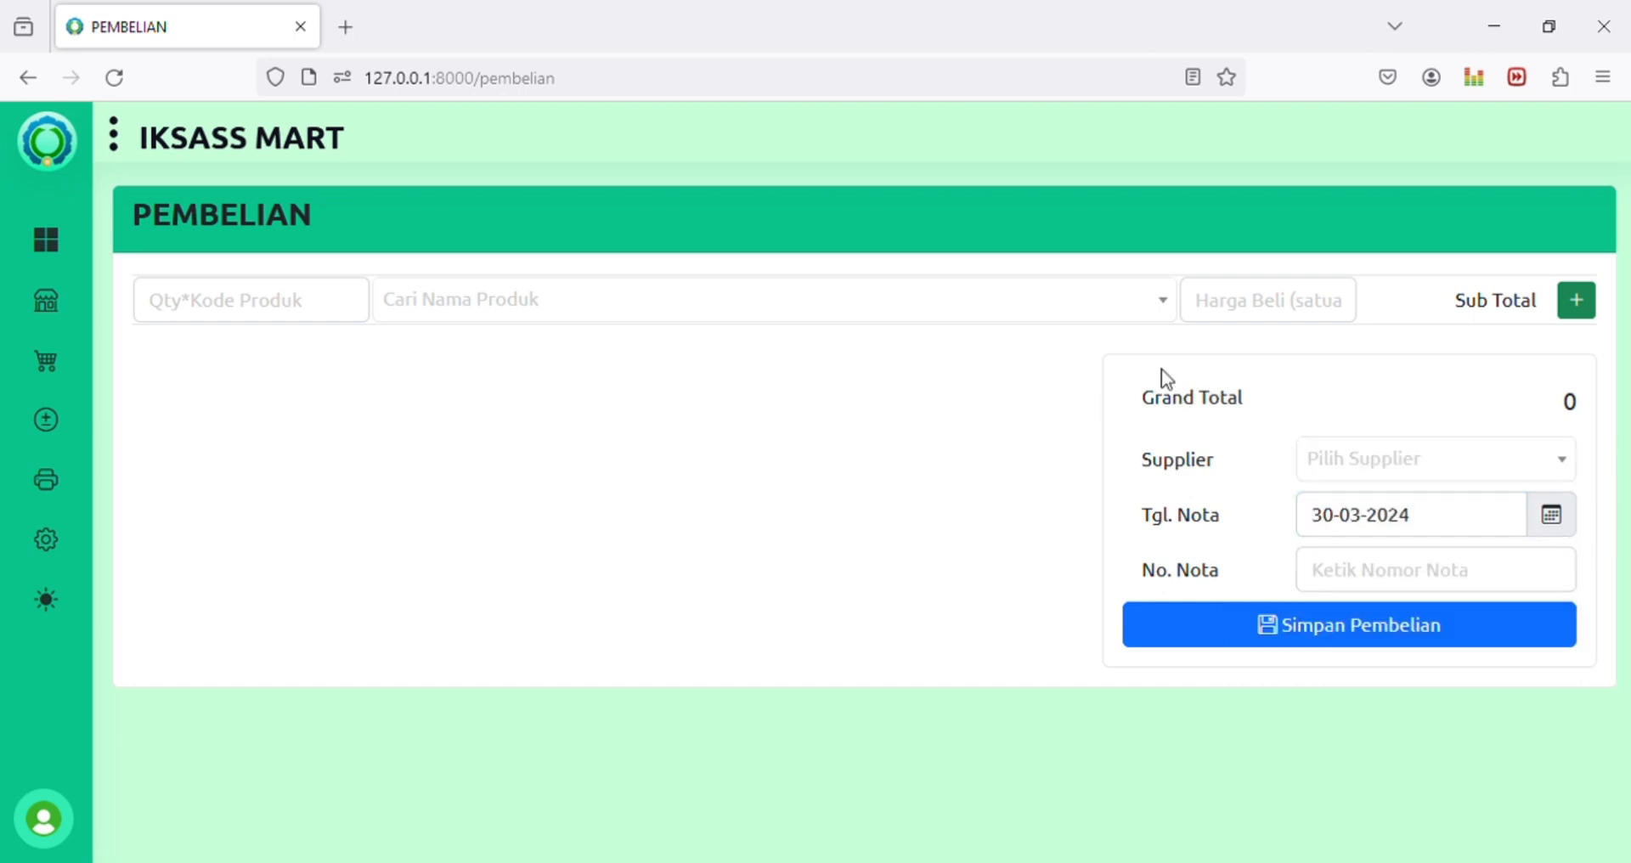
{"action": "left_click", "coordinate": [1280, 316]}
{"action": "mouse_move", "coordinate": [42, 378]}
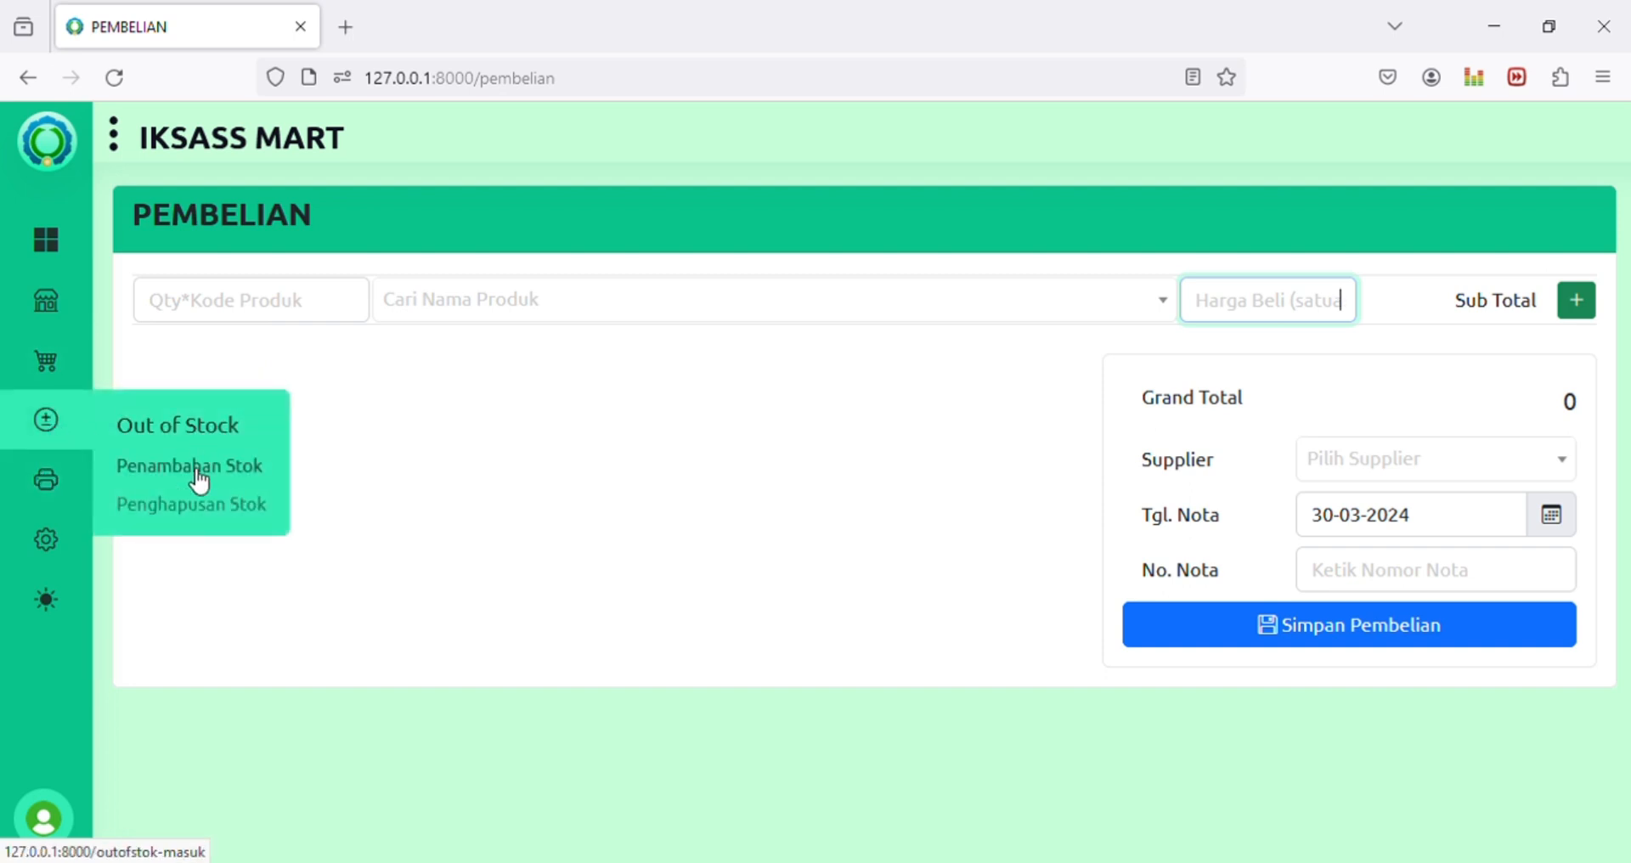
{"action": "left_click", "coordinate": [199, 477]}
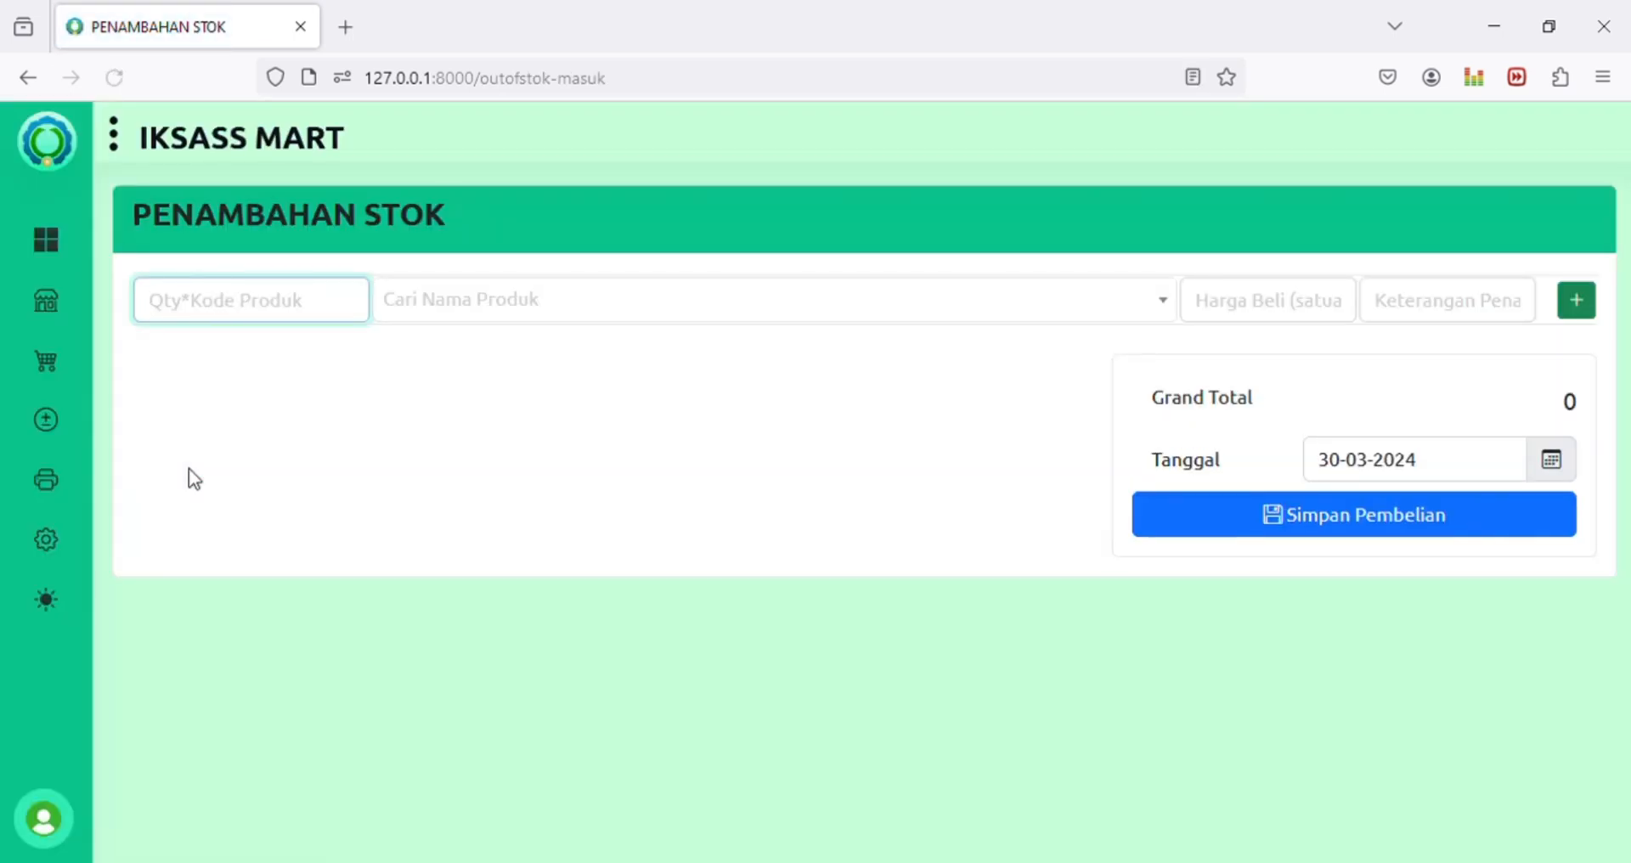
{"action": "mouse_move", "coordinate": [46, 300]}
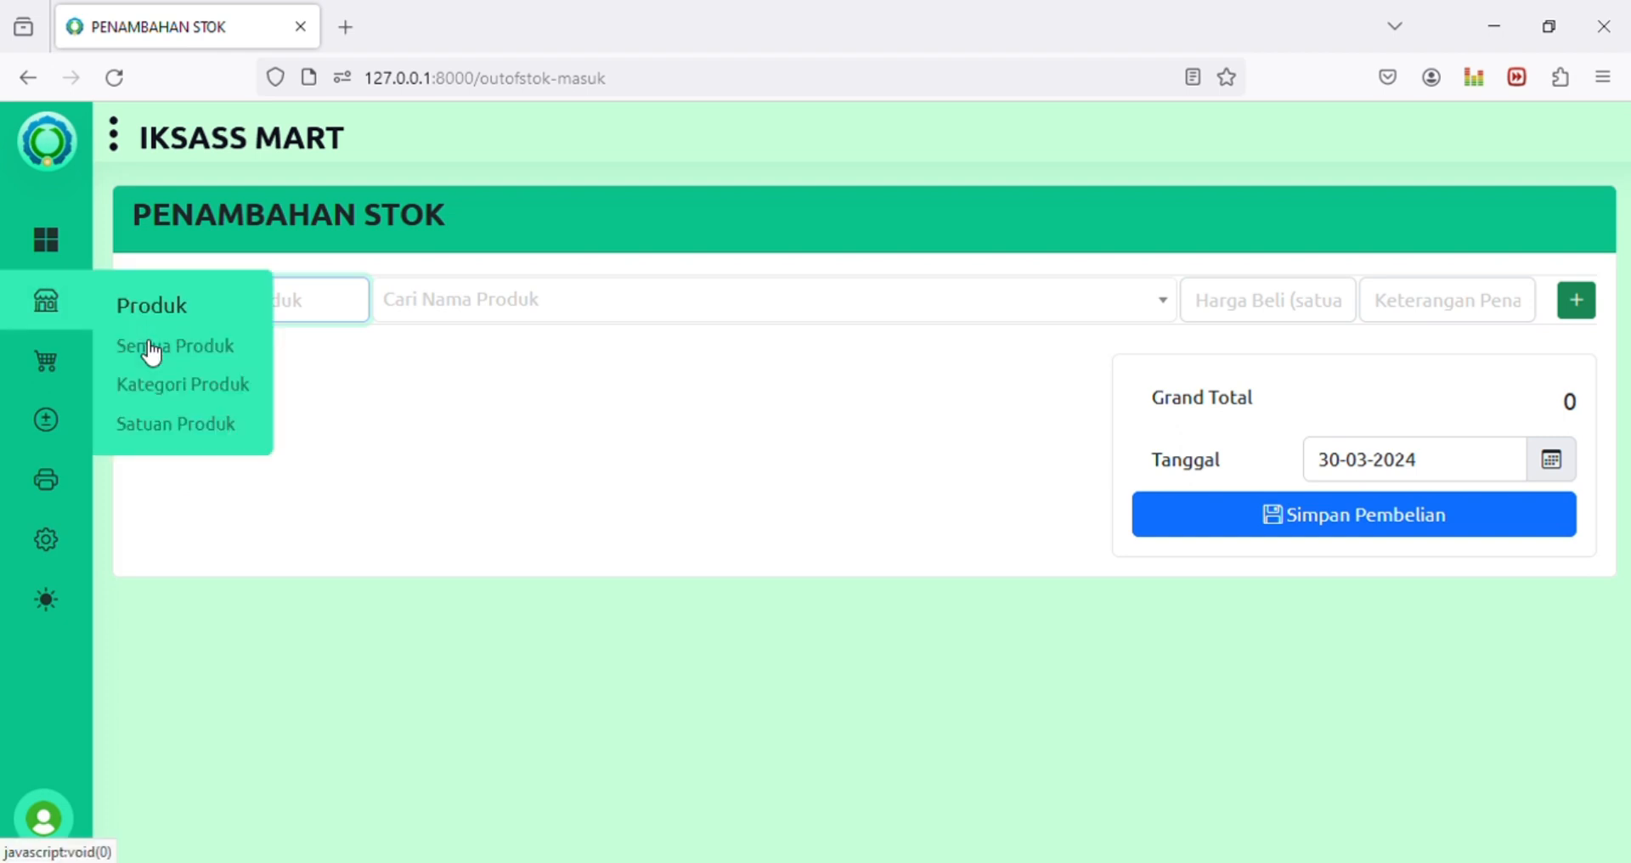
{"action": "left_click", "coordinate": [157, 345]}
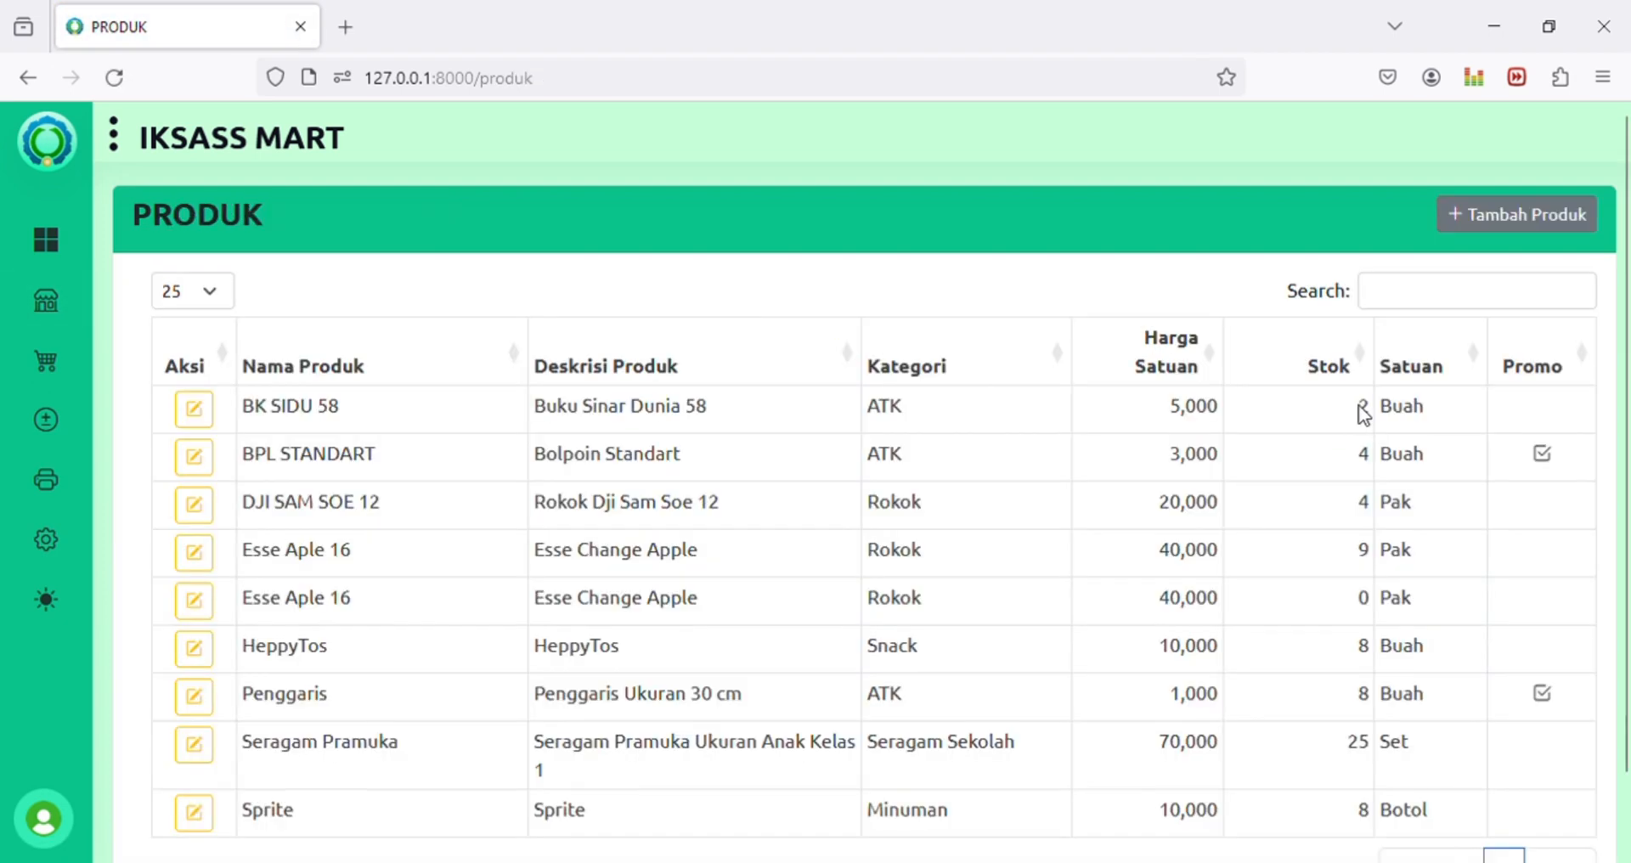
{"action": "left_click_drag", "start_coordinate": [1358, 407], "coordinate": [1378, 415]}
{"action": "left_click", "coordinate": [1377, 425]}
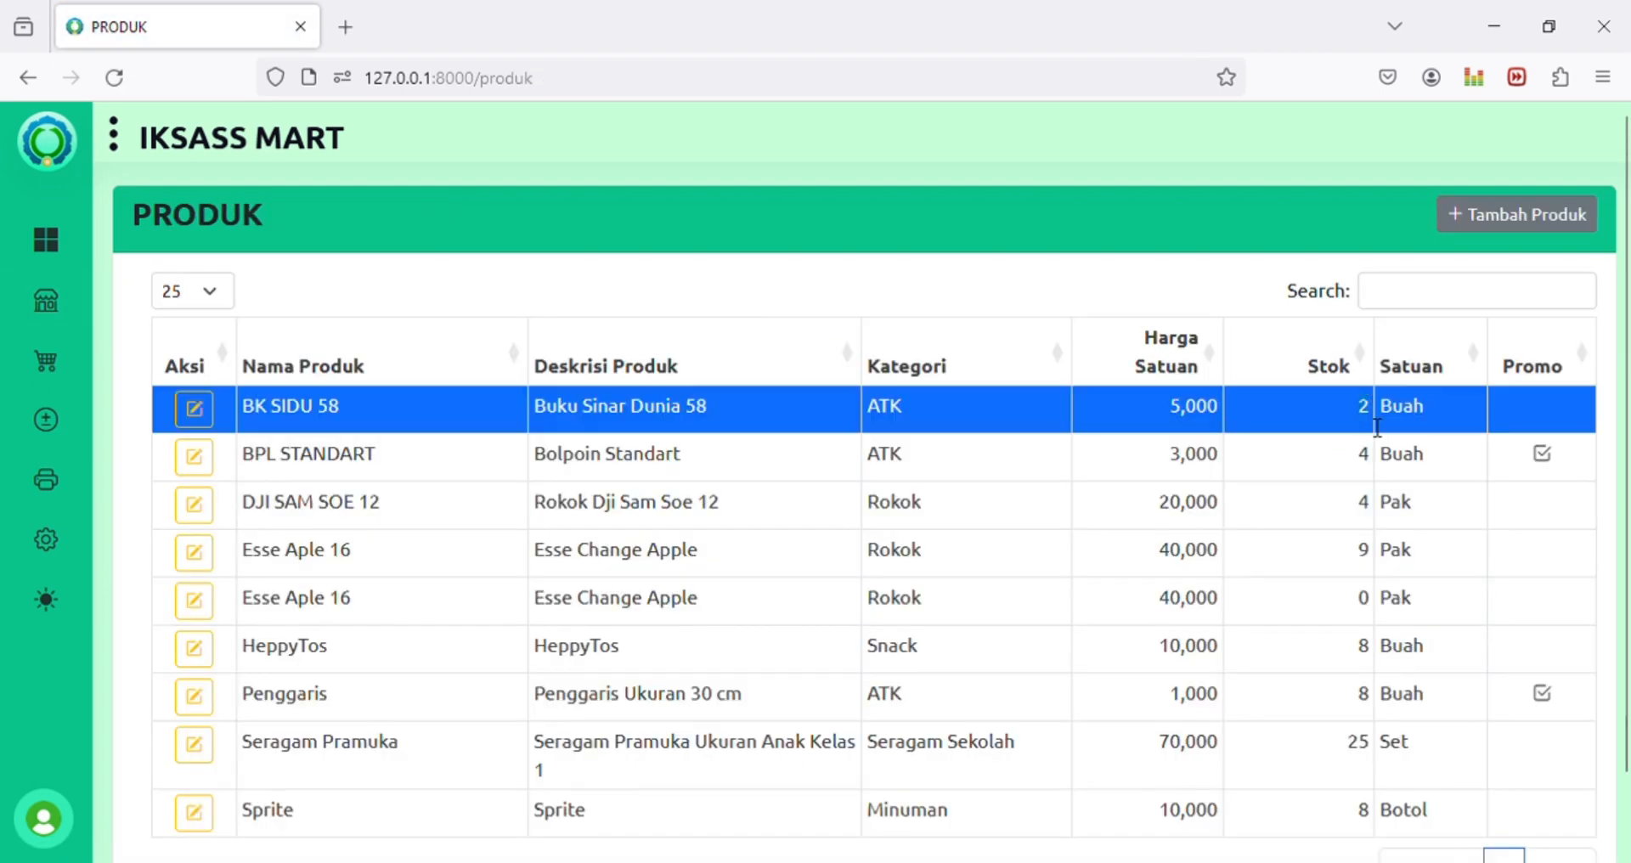
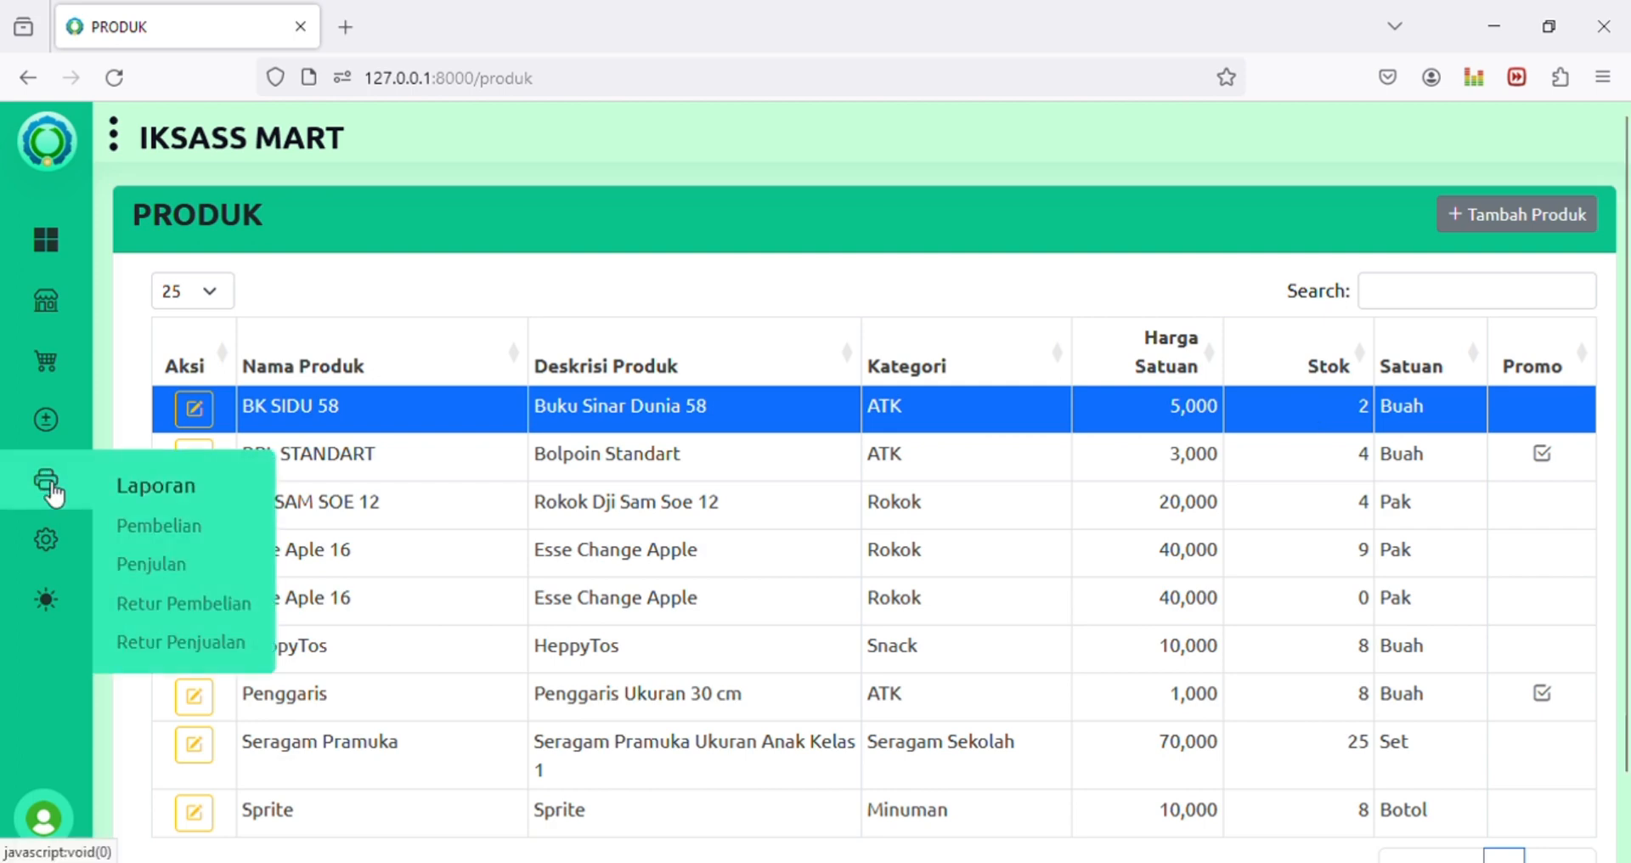
Step: Start a stock addition of 1 BK SIDU 58 at a purchase price of 0
{"action": "mouse_move", "coordinate": [60, 542]}
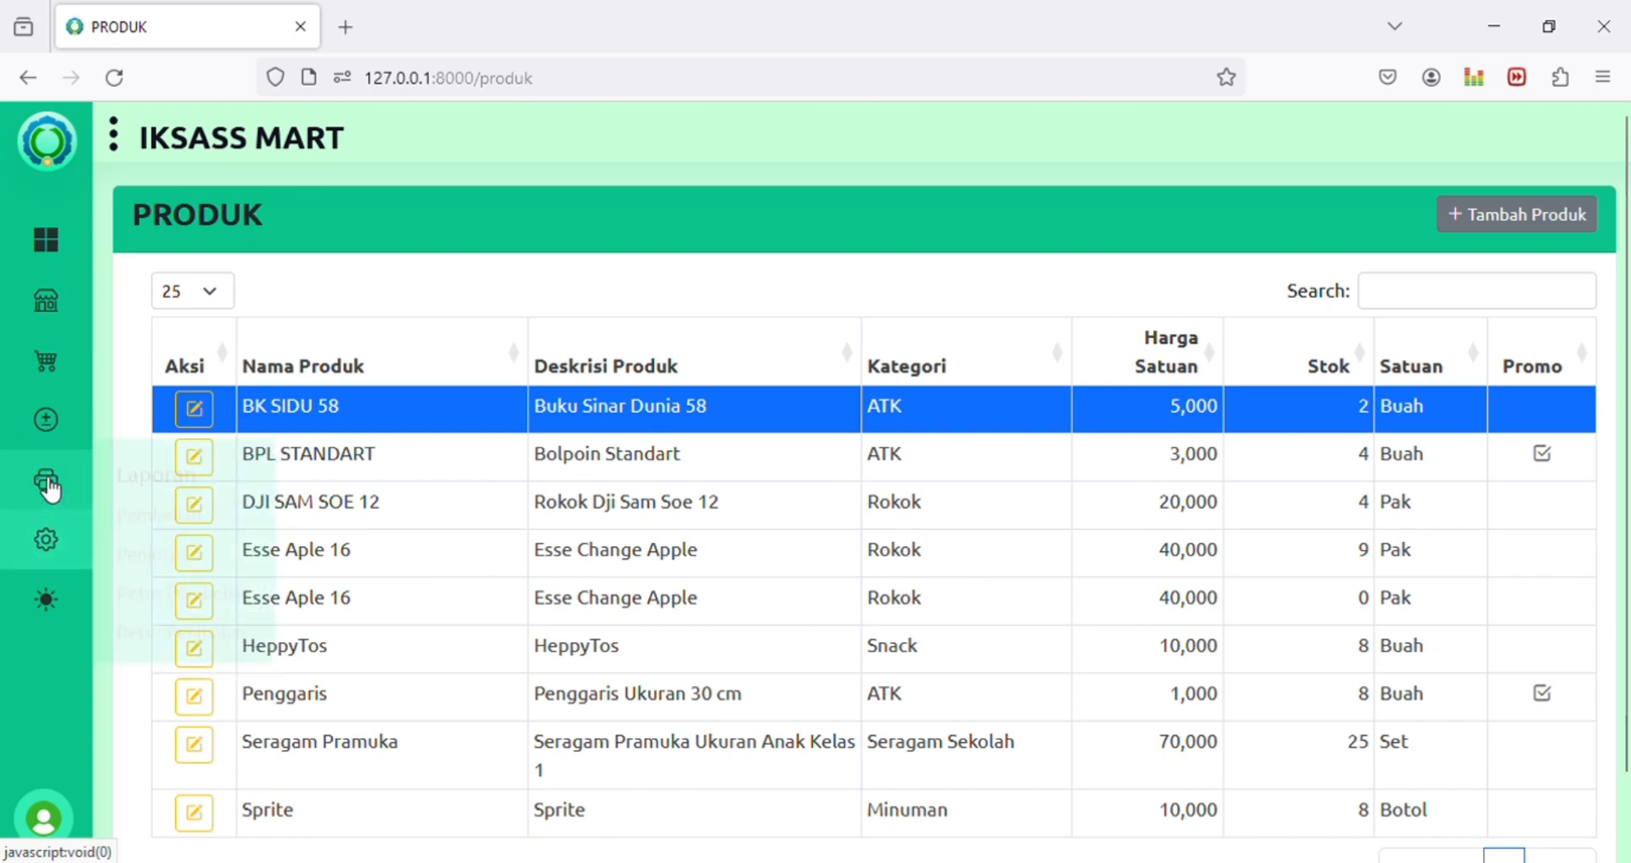
{"action": "mouse_move", "coordinate": [51, 419]}
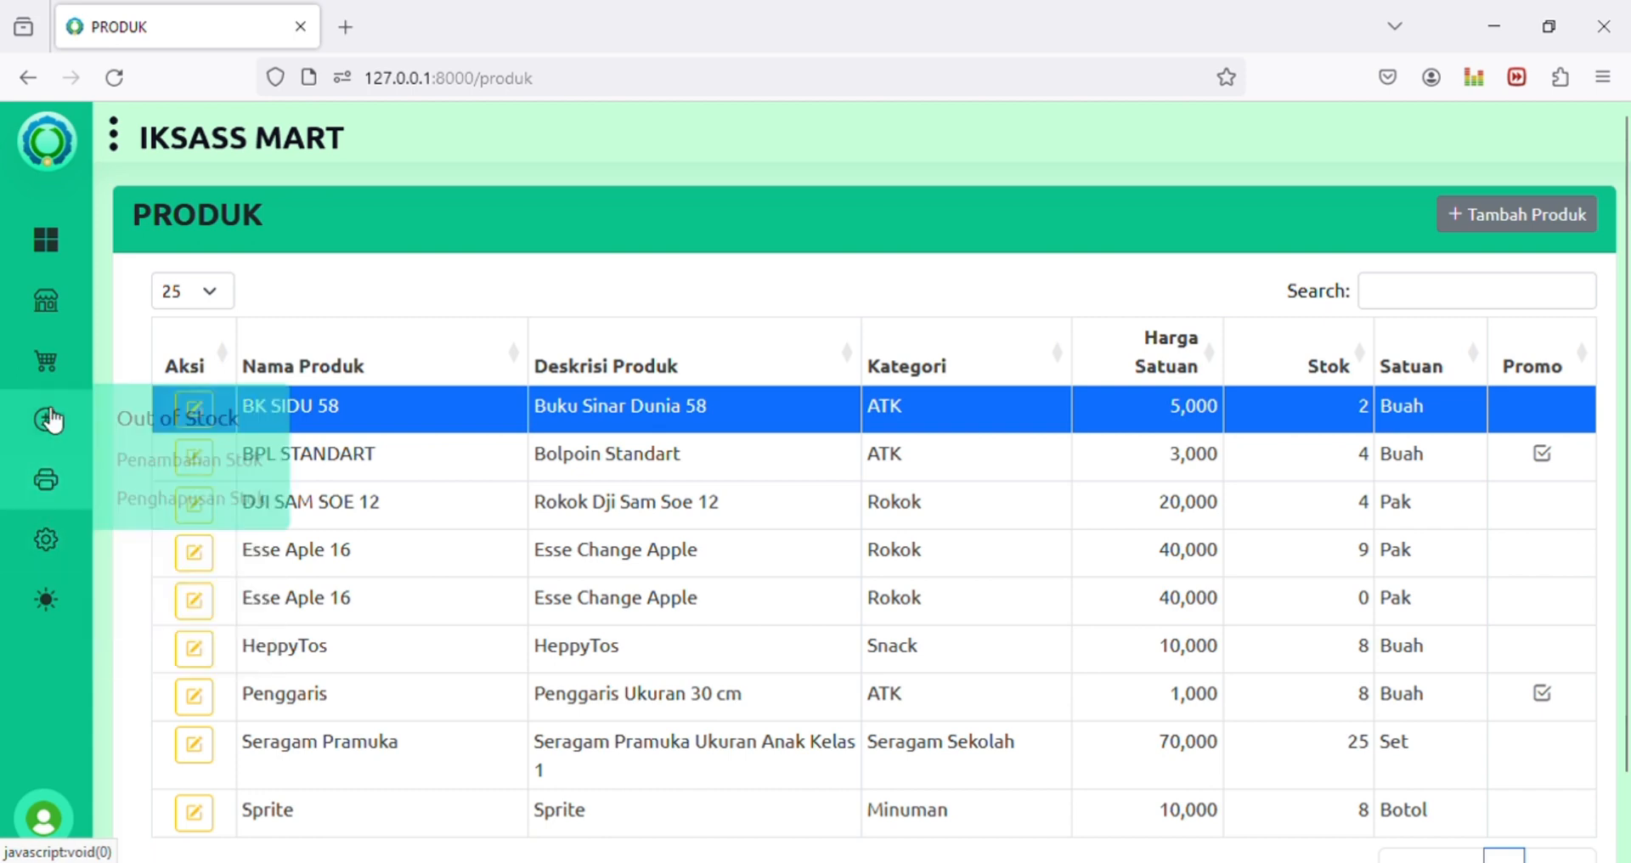
{"action": "left_click", "coordinate": [151, 474]}
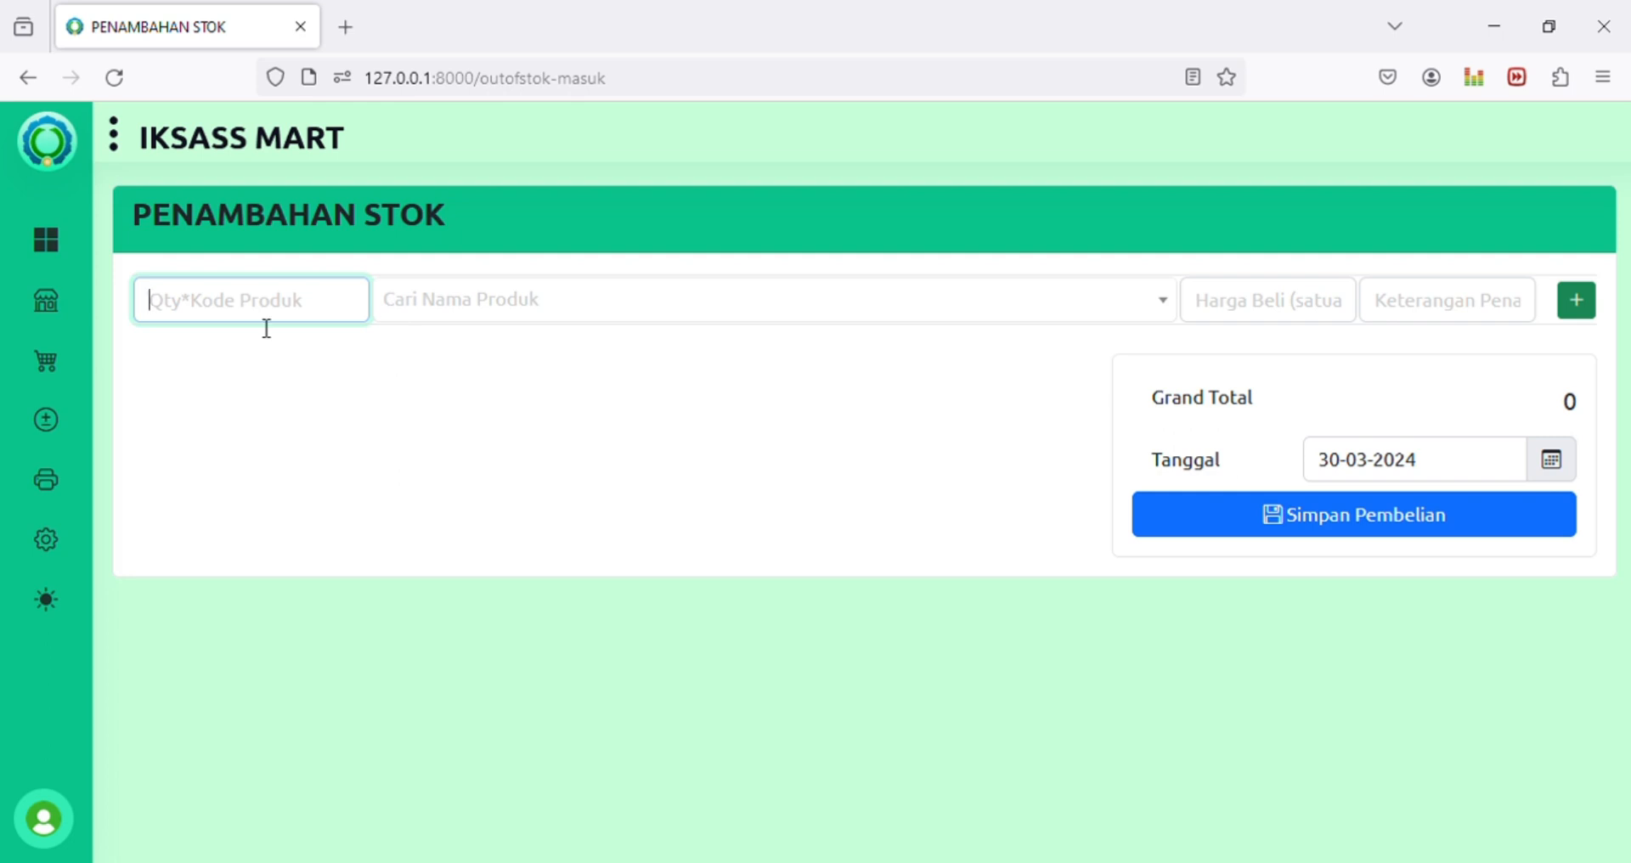
{"action": "type", "text": "1"}
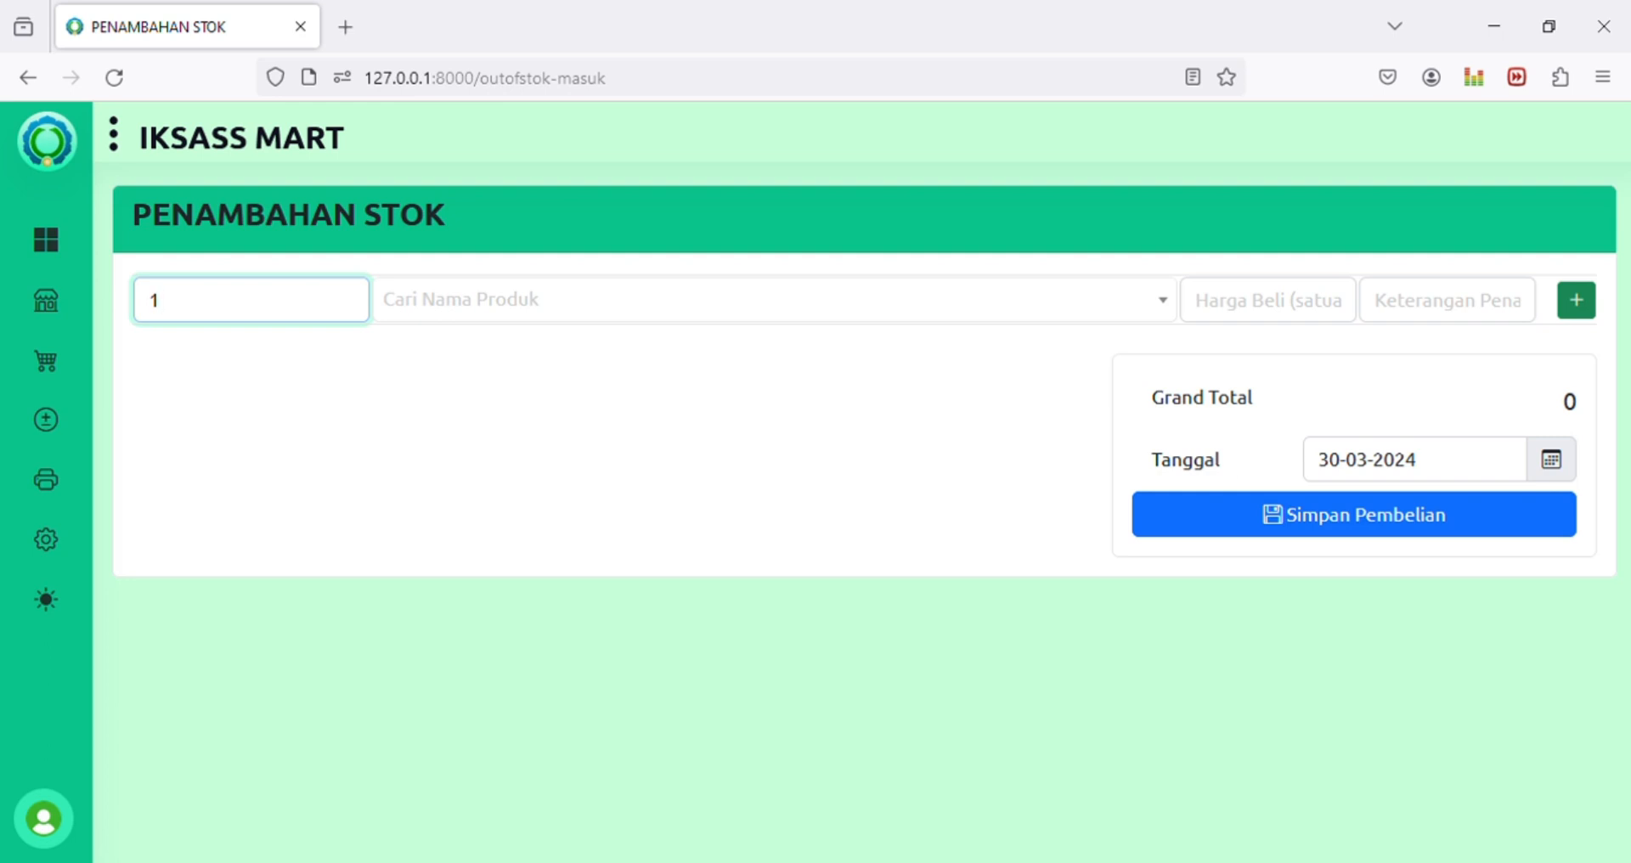
{"action": "type", "text": "*"}
{"action": "left_click", "coordinate": [661, 300]}
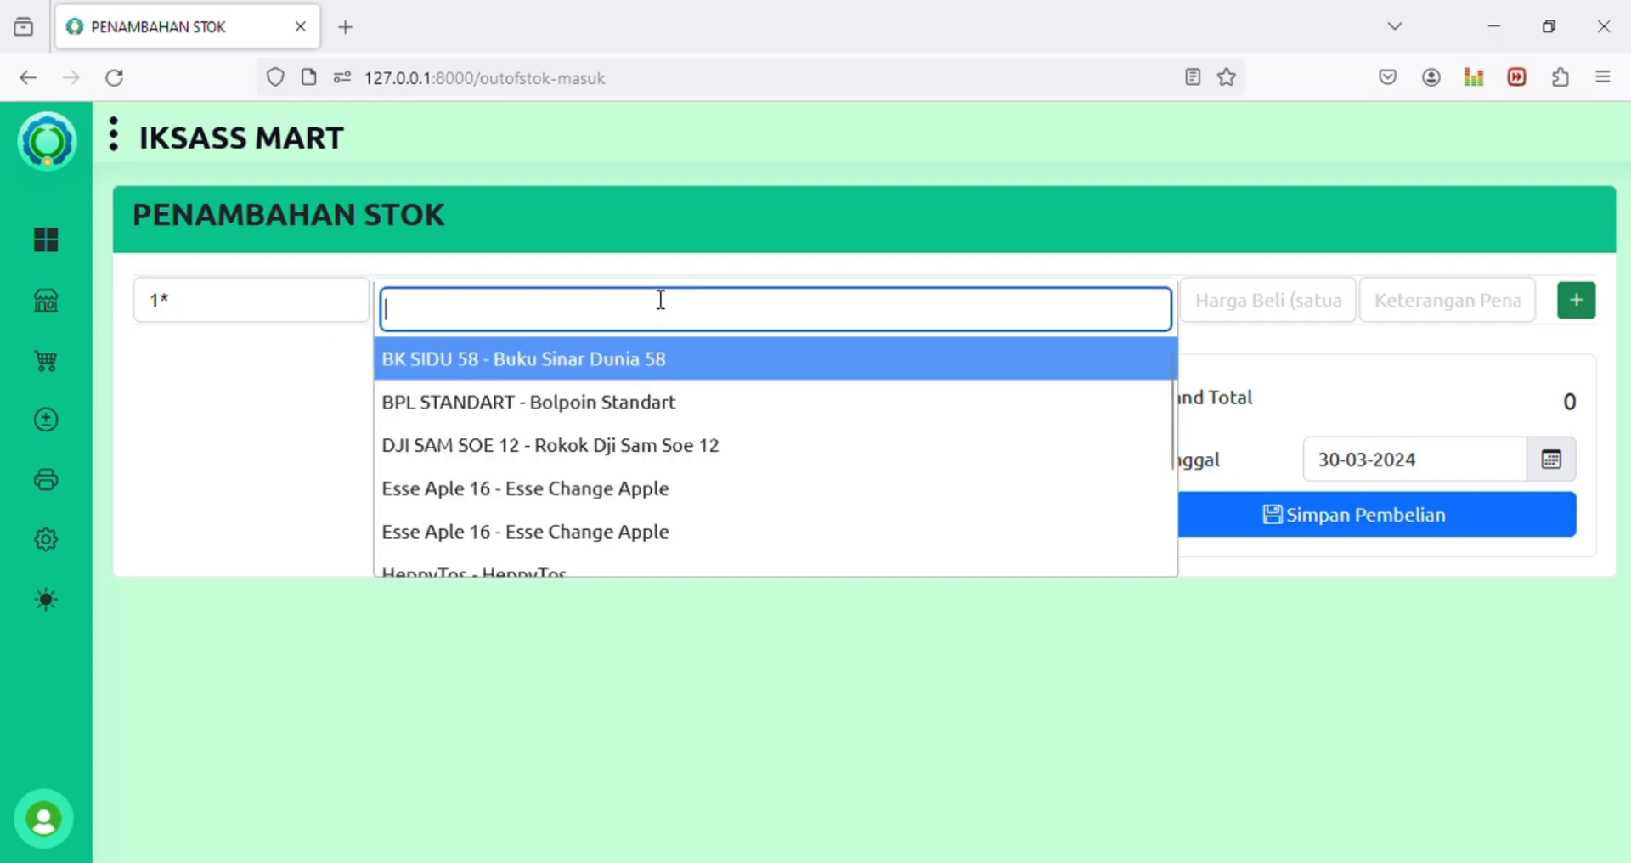
{"action": "left_click", "coordinate": [662, 365]}
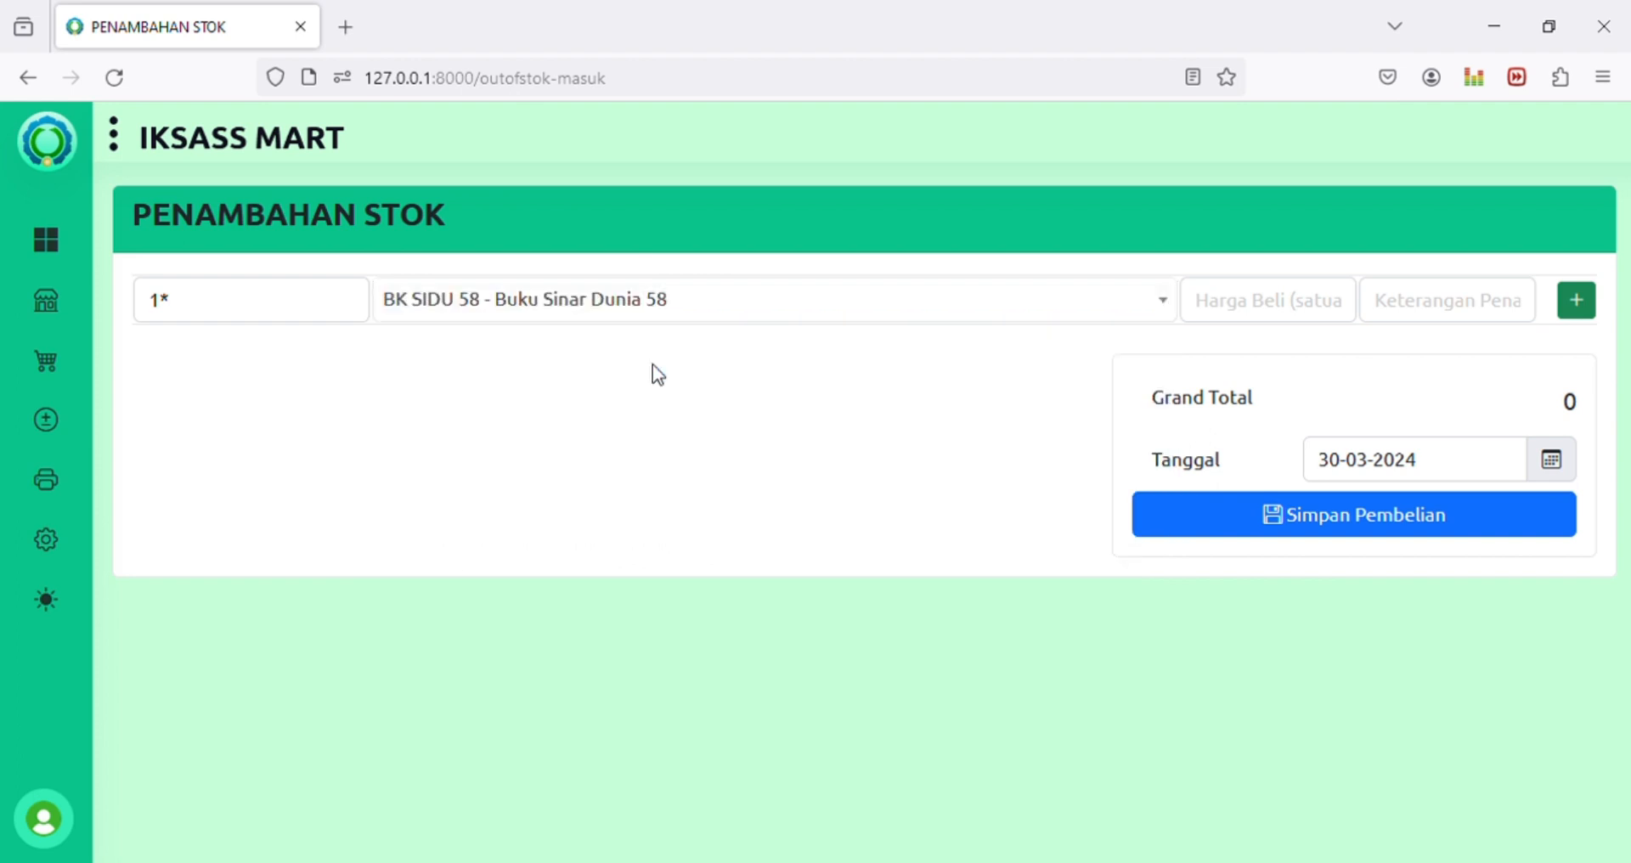
{"action": "left_click", "coordinate": [1312, 324]}
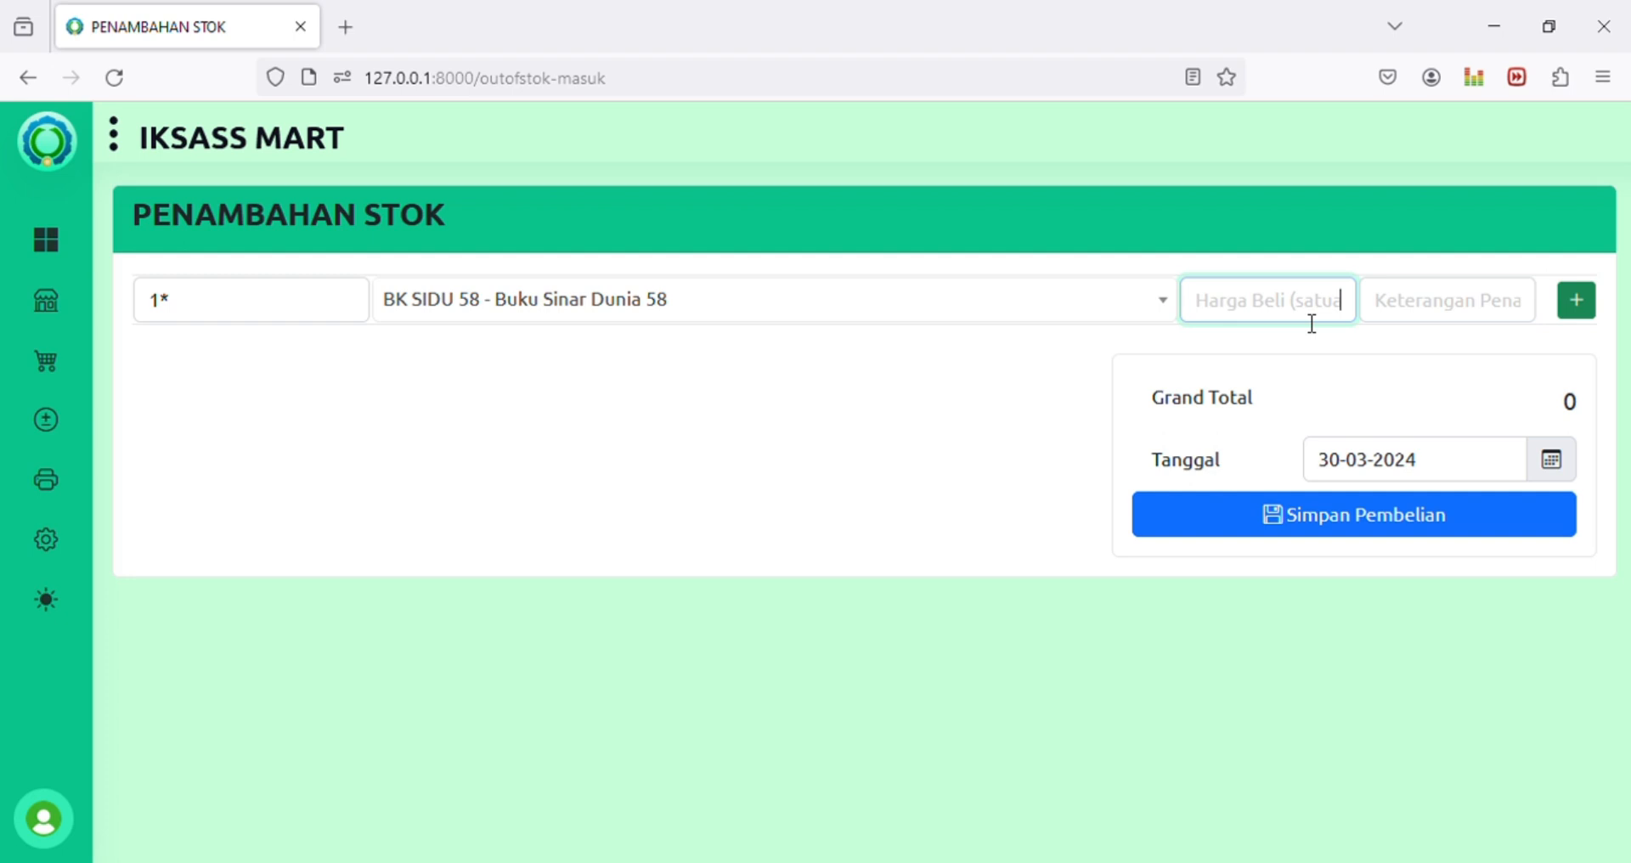
{"action": "type", "text": "0"}
Step: Note the addition as 'Kesalahan entry', add it to the list and save the transaction
{"action": "left_click", "coordinate": [1467, 313]}
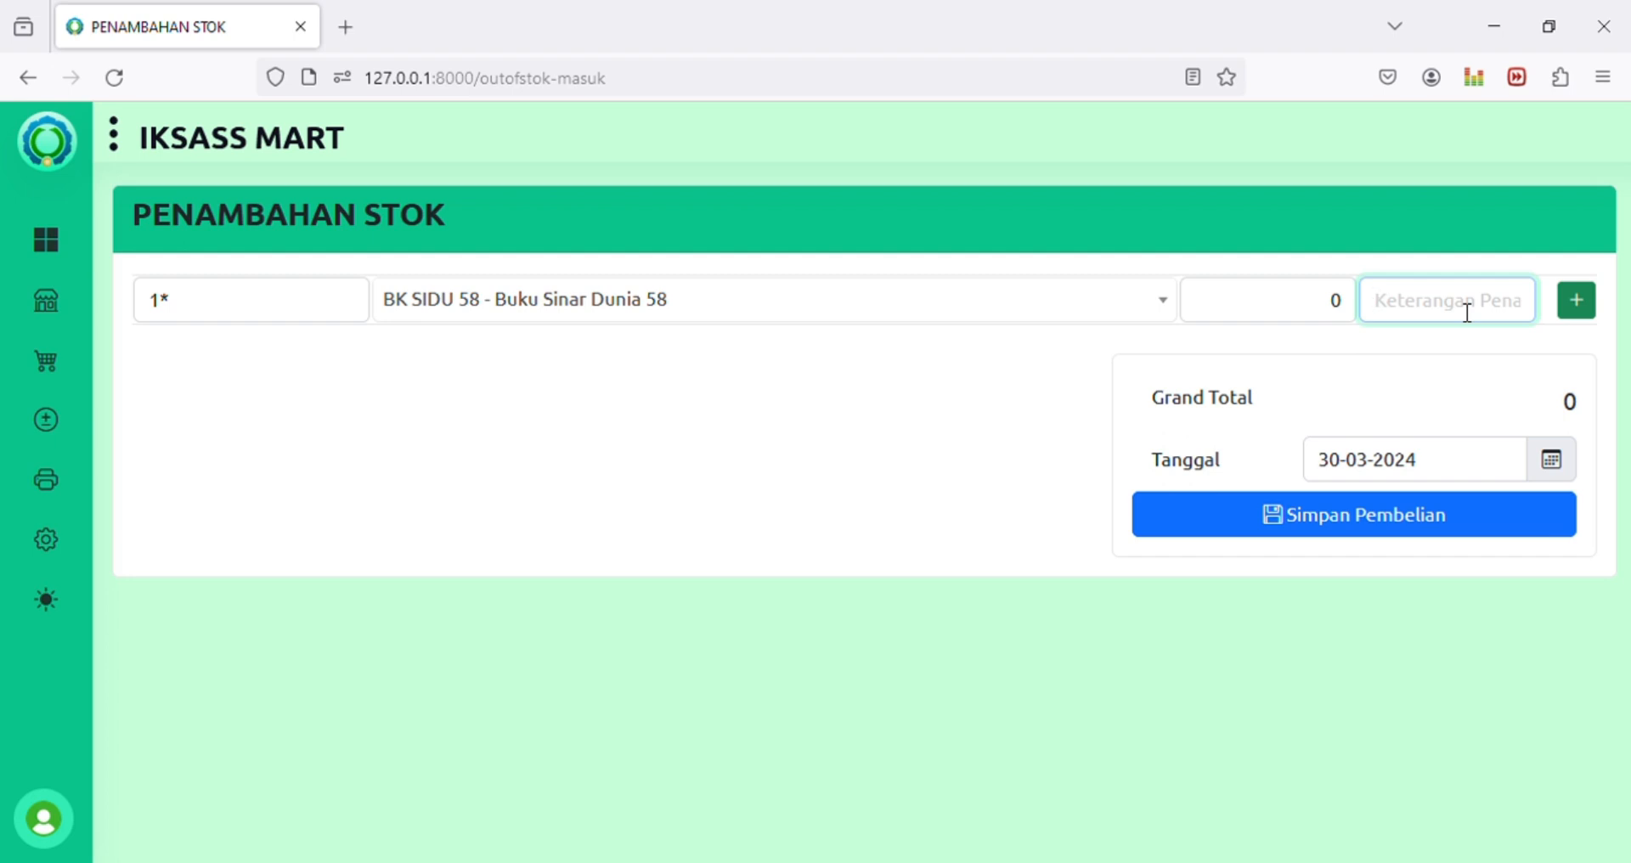
{"action": "type", "text": "Kesalahan entry"}
{"action": "left_click", "coordinate": [1589, 307]}
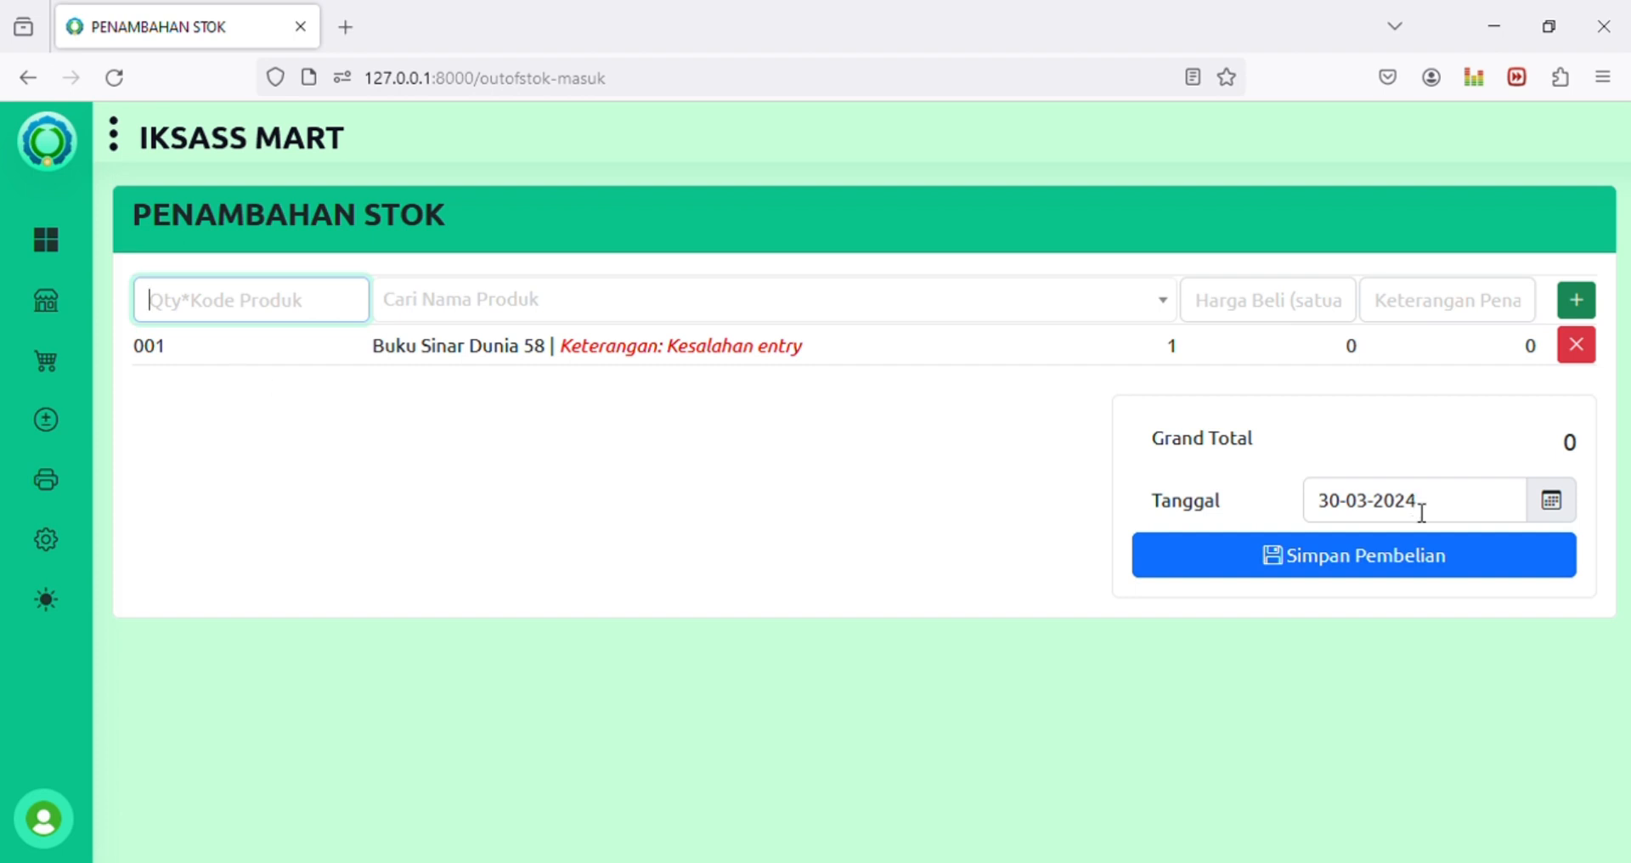
{"action": "left_click", "coordinate": [1379, 567]}
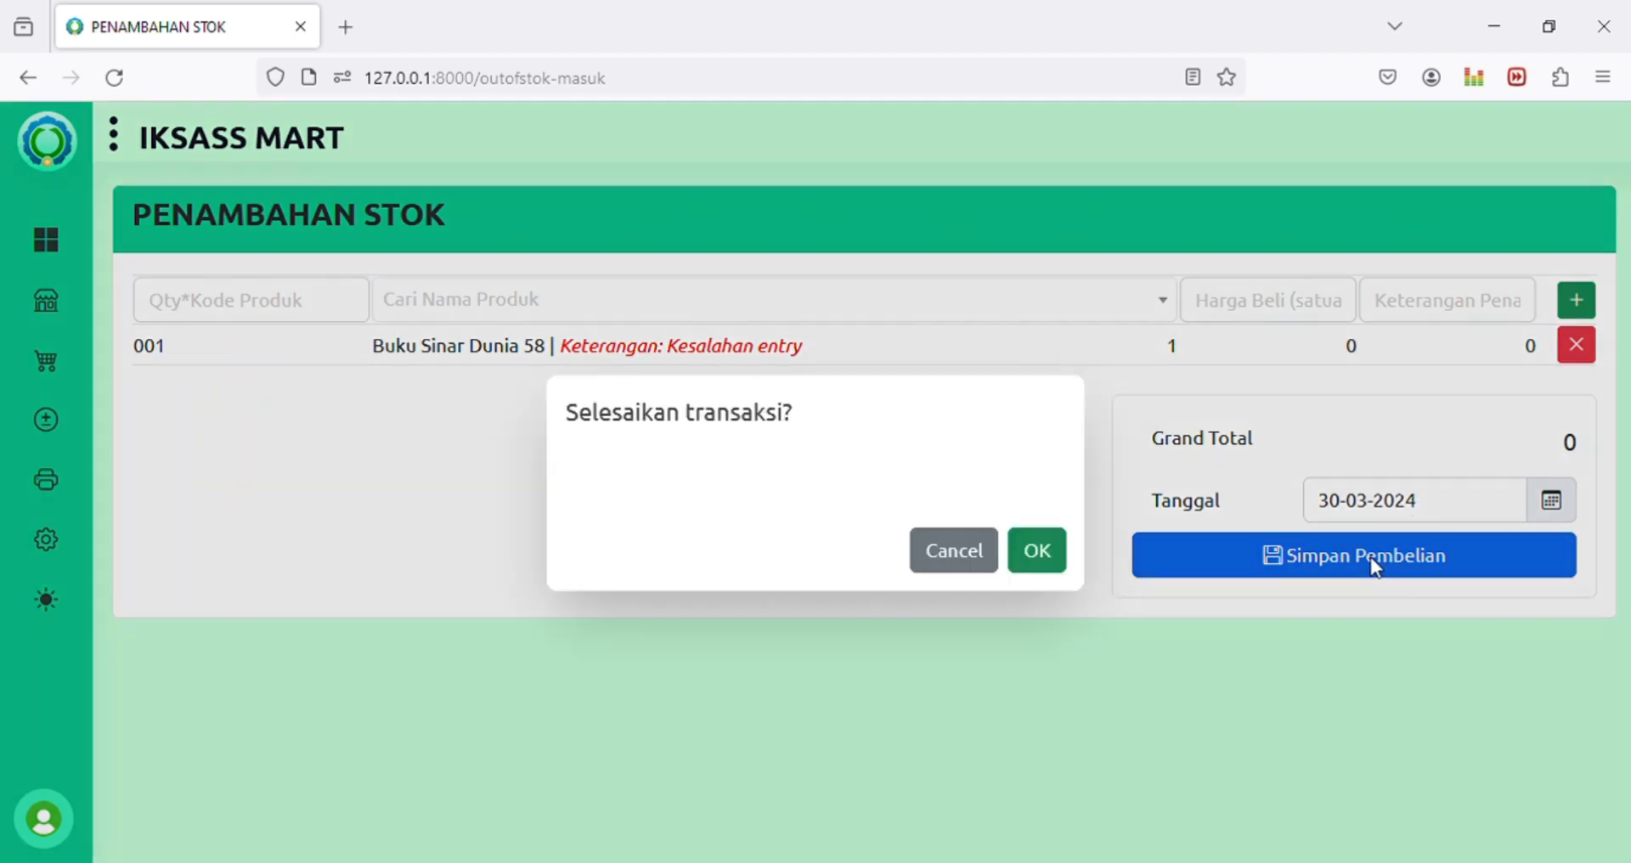
{"action": "left_click", "coordinate": [1035, 553]}
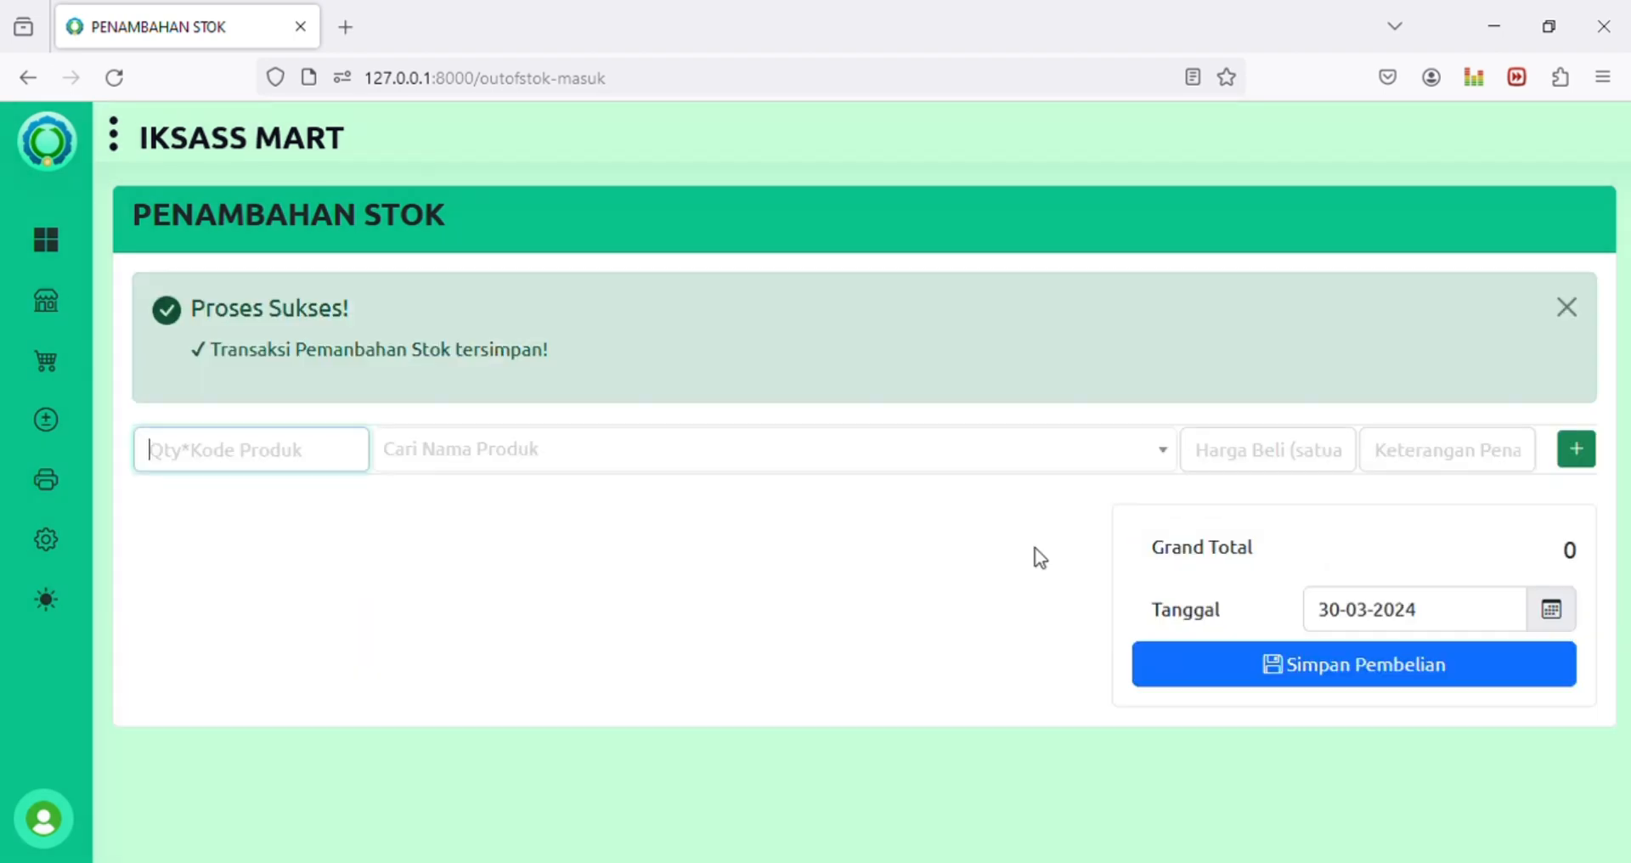
Step: Open Semua Produk and confirm BK SIDU 58 now shows 3 in stock
{"action": "mouse_move", "coordinate": [48, 310]}
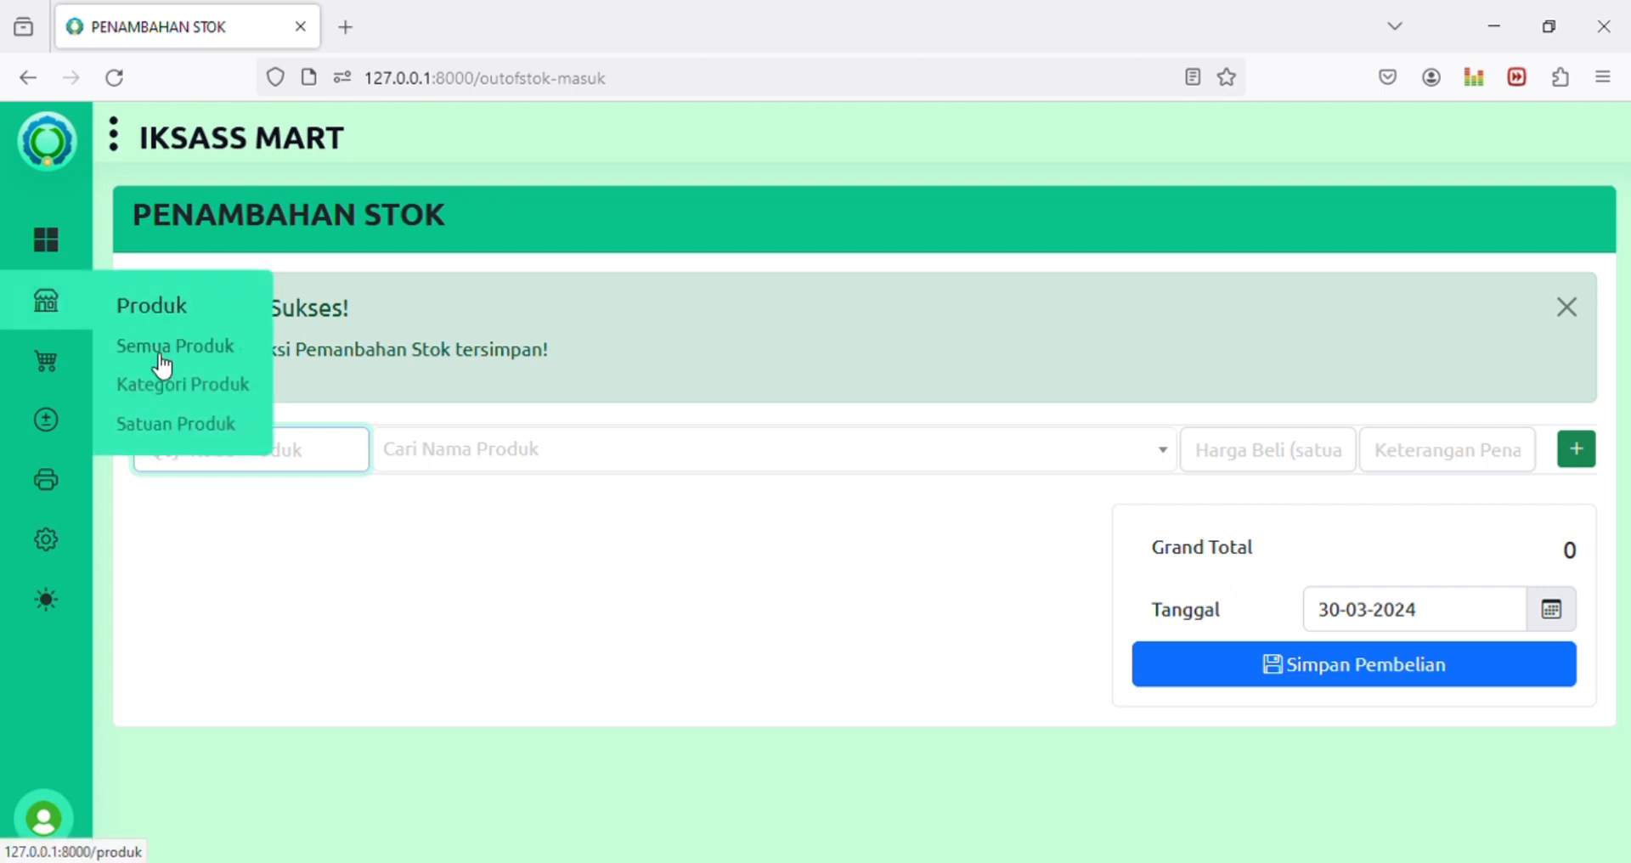
{"action": "left_click", "coordinate": [163, 362]}
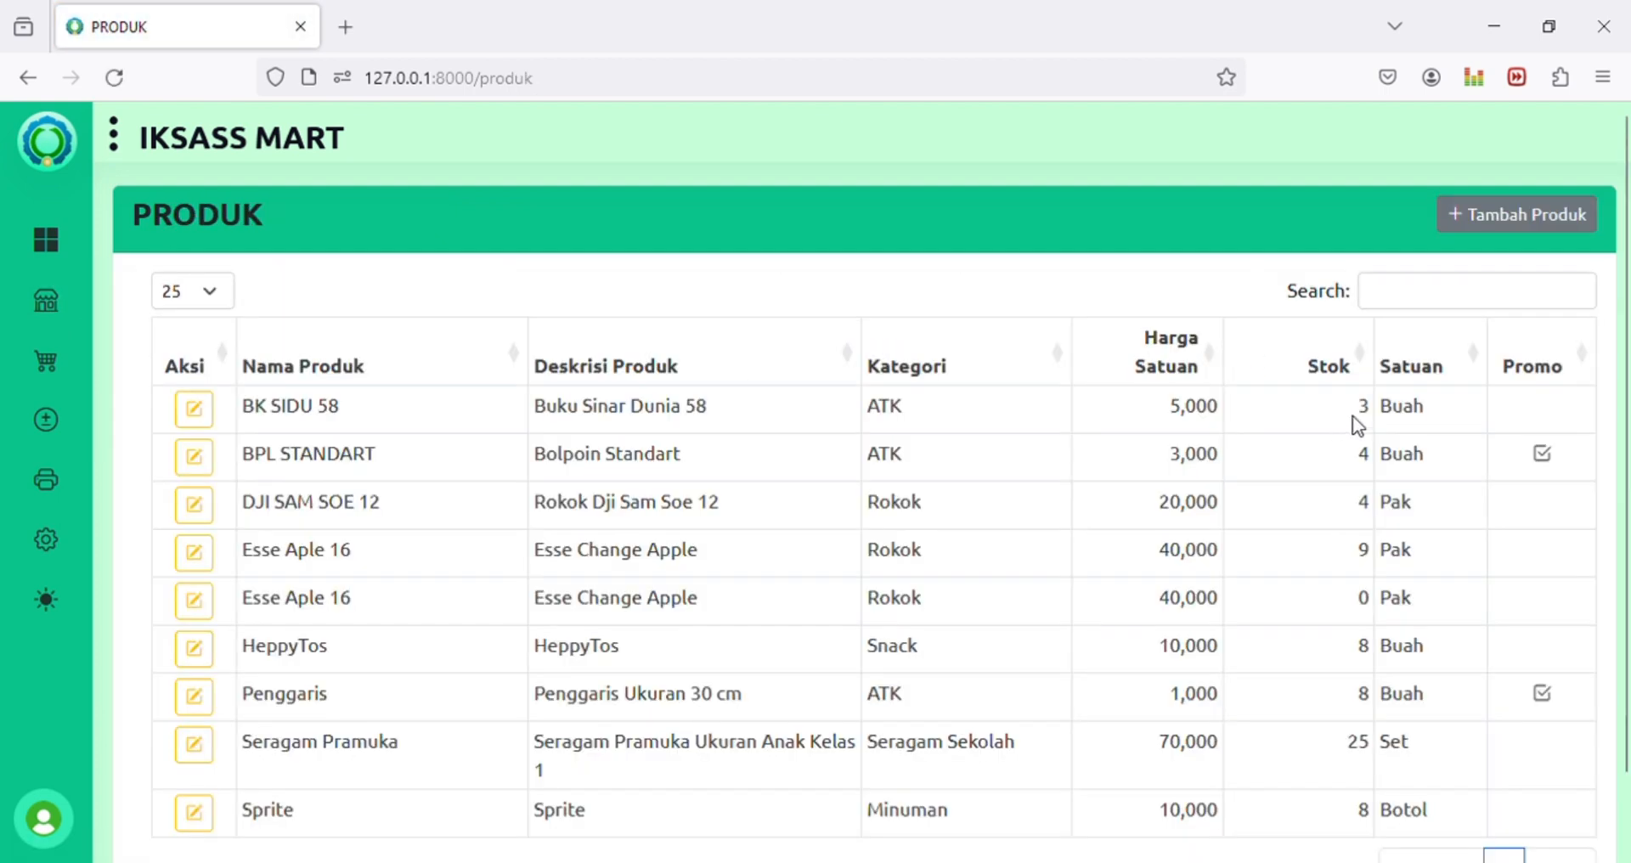
{"action": "left_click_drag", "start_coordinate": [1352, 415], "coordinate": [1399, 419]}
{"action": "left_click", "coordinate": [1354, 421]}
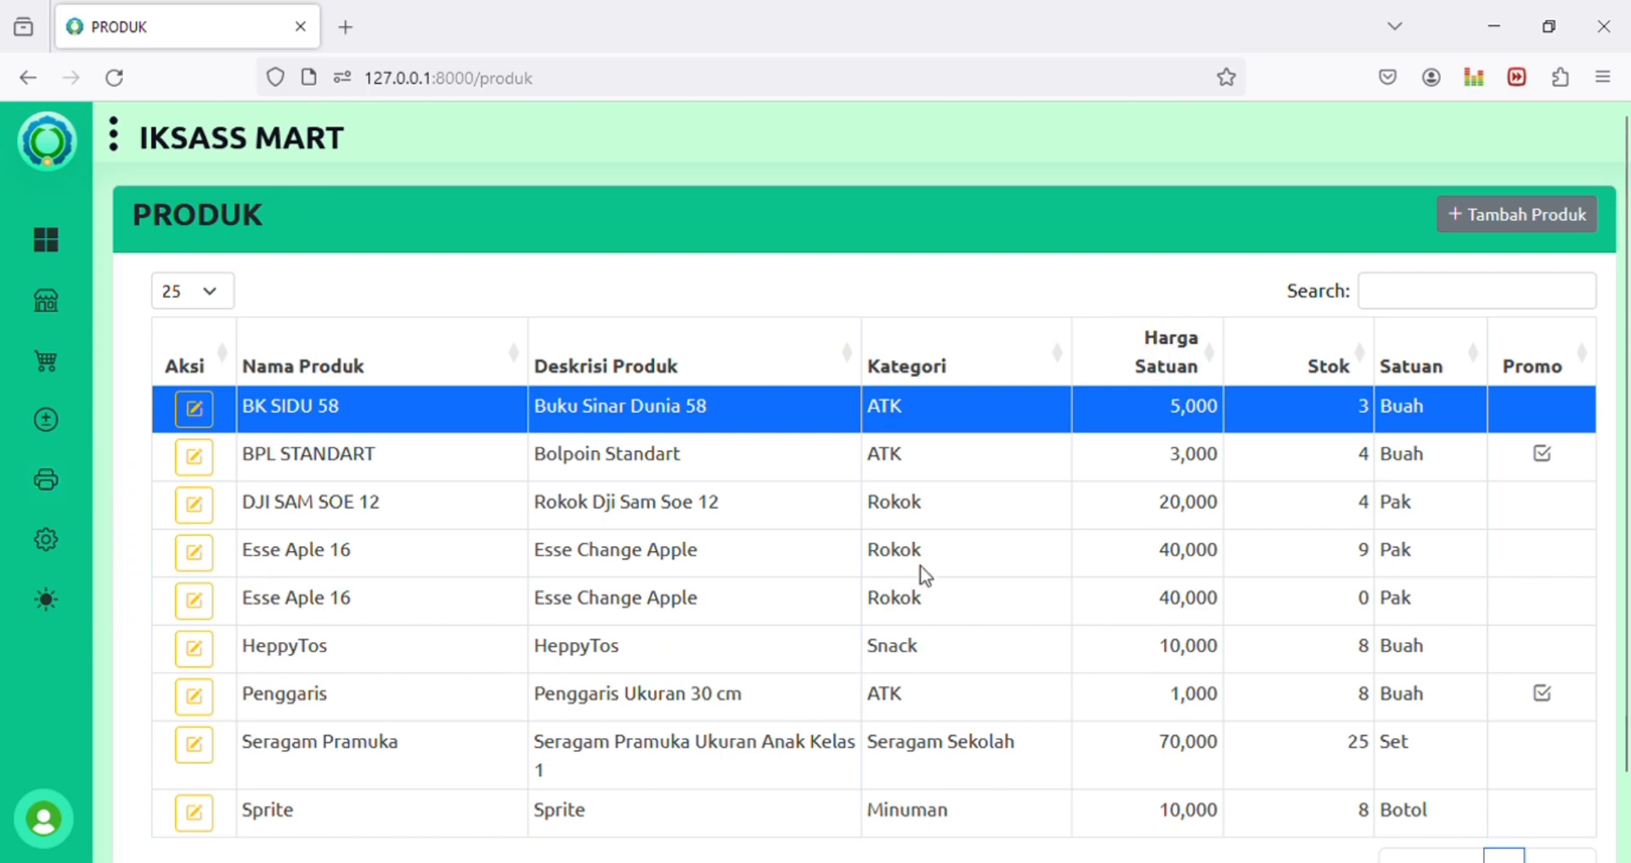
Step: Select the DJI SAM SOE 12, BPL STANDART and BK SIDU 58 rows in the product list
{"action": "mouse_move", "coordinate": [44, 499]}
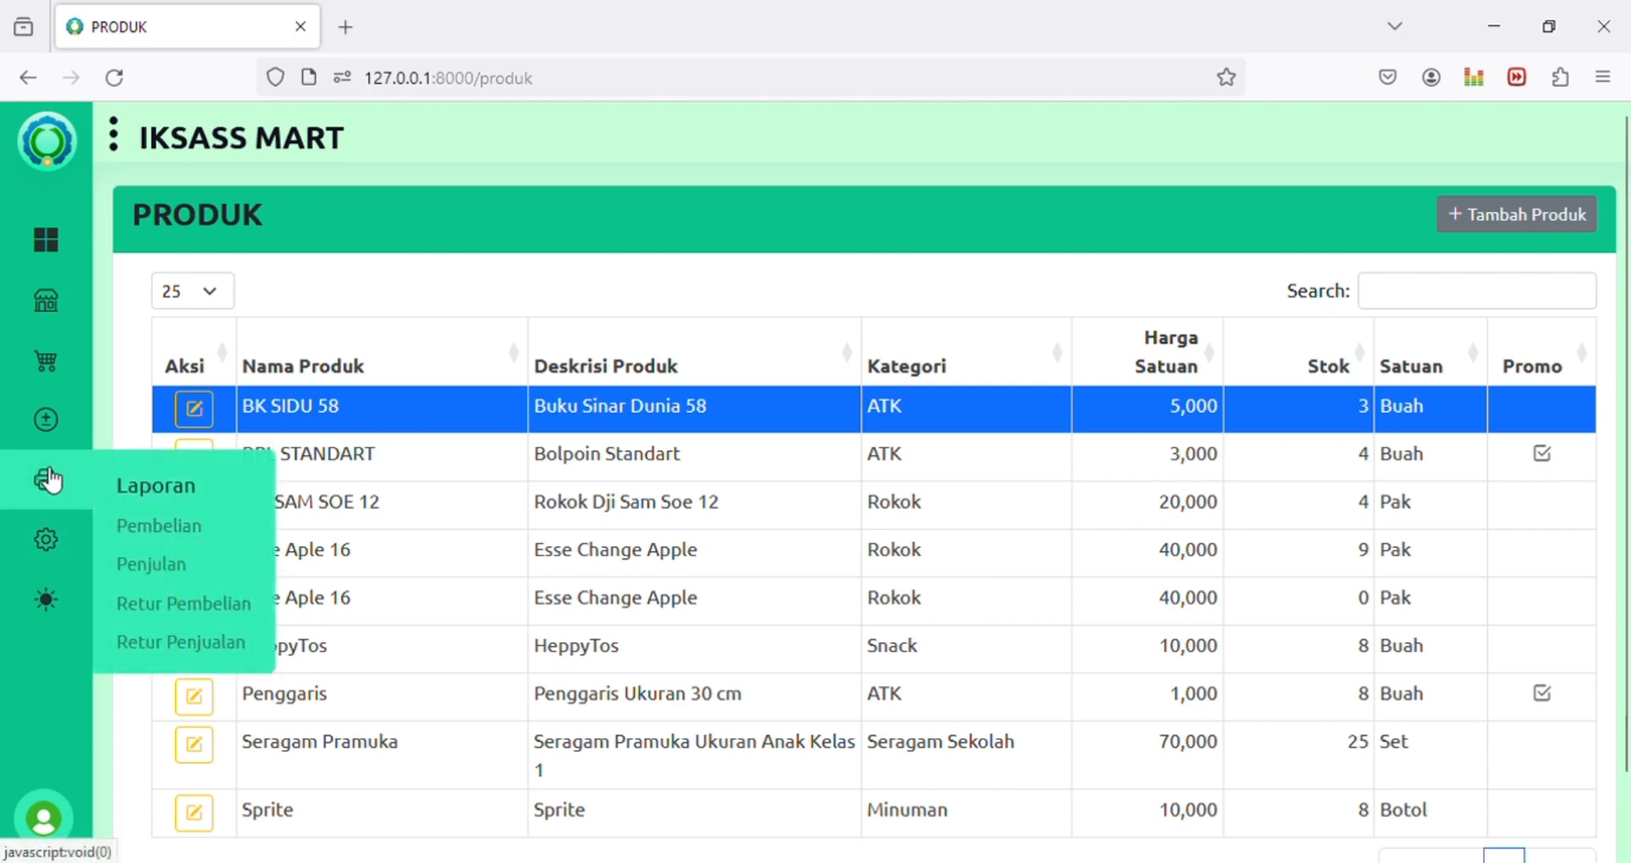
{"action": "mouse_move", "coordinate": [49, 421]}
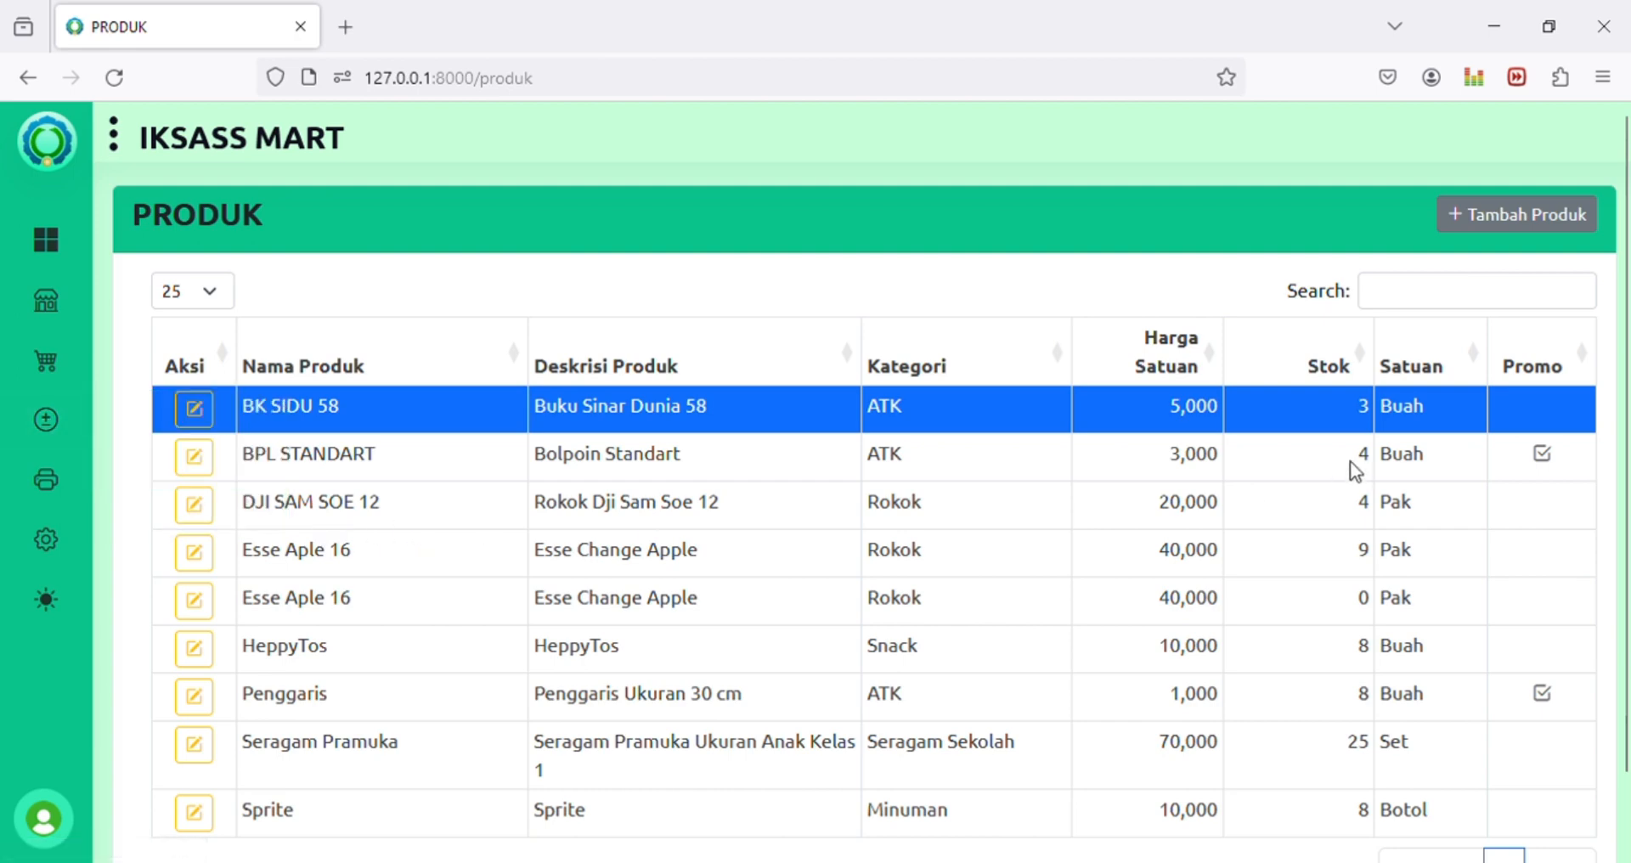
{"action": "left_click", "coordinate": [1306, 508]}
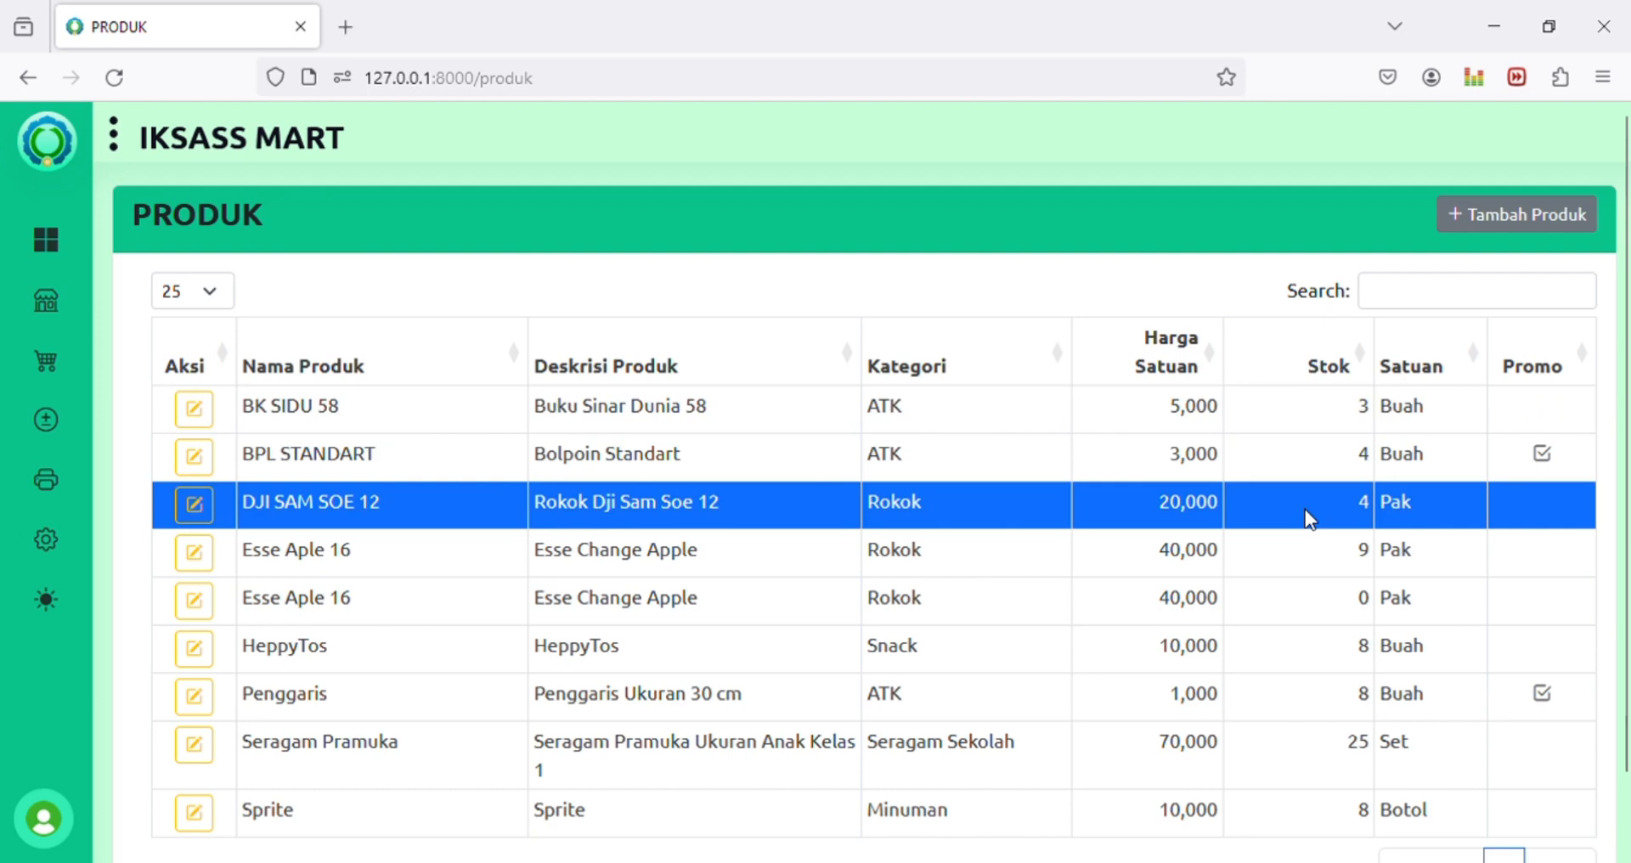
{"action": "left_click", "coordinate": [1324, 455]}
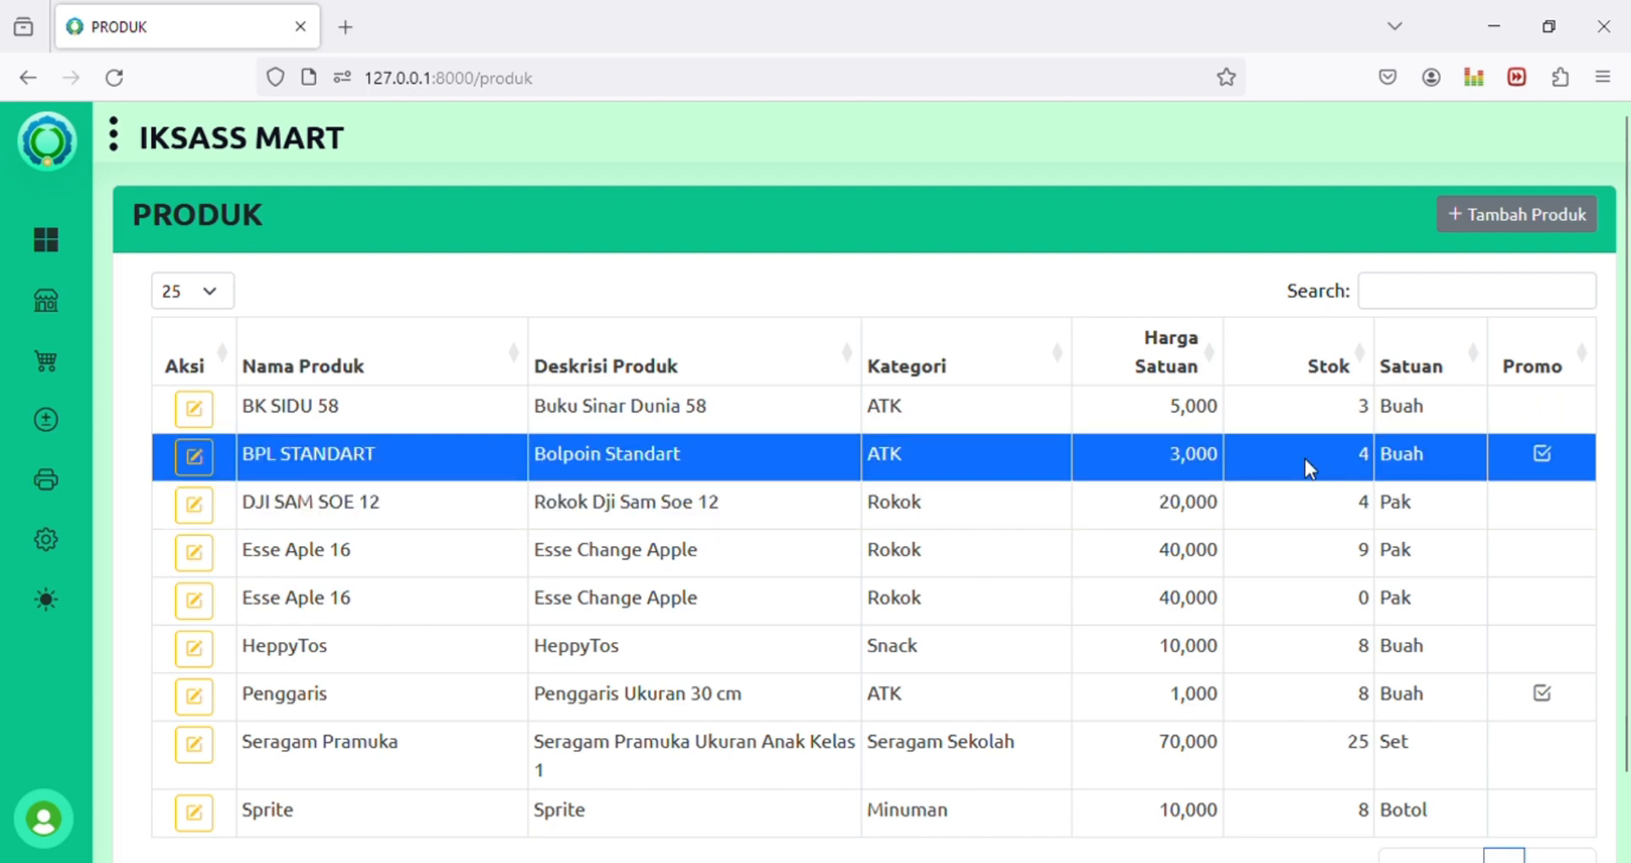
{"action": "left_click", "coordinate": [1356, 514]}
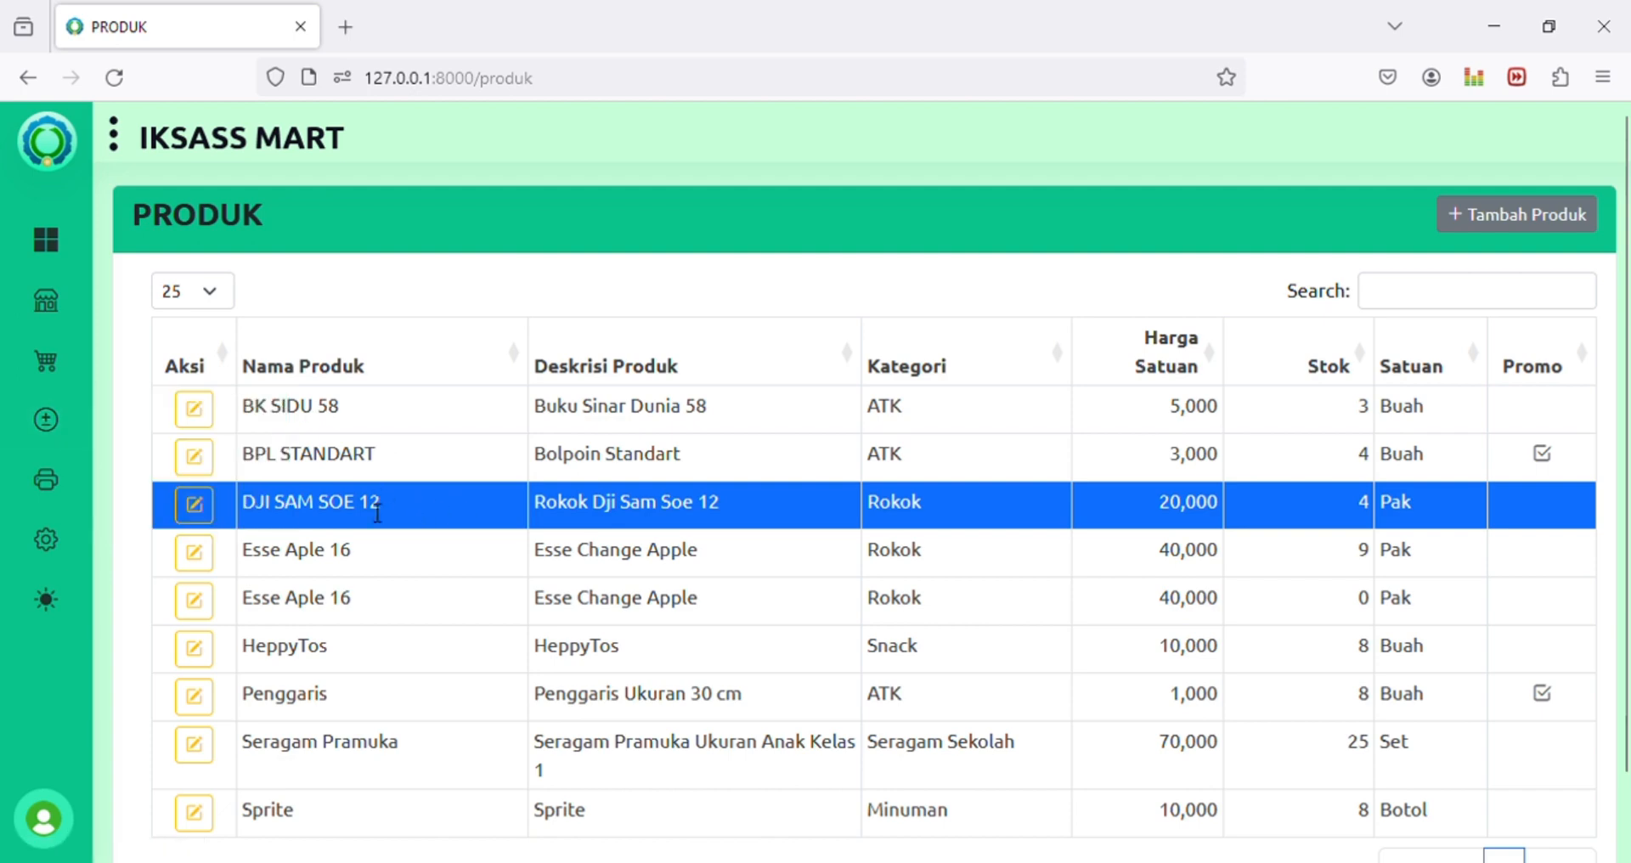
{"action": "left_click_drag", "start_coordinate": [265, 425], "coordinate": [345, 416]}
{"action": "left_click", "coordinate": [346, 416]}
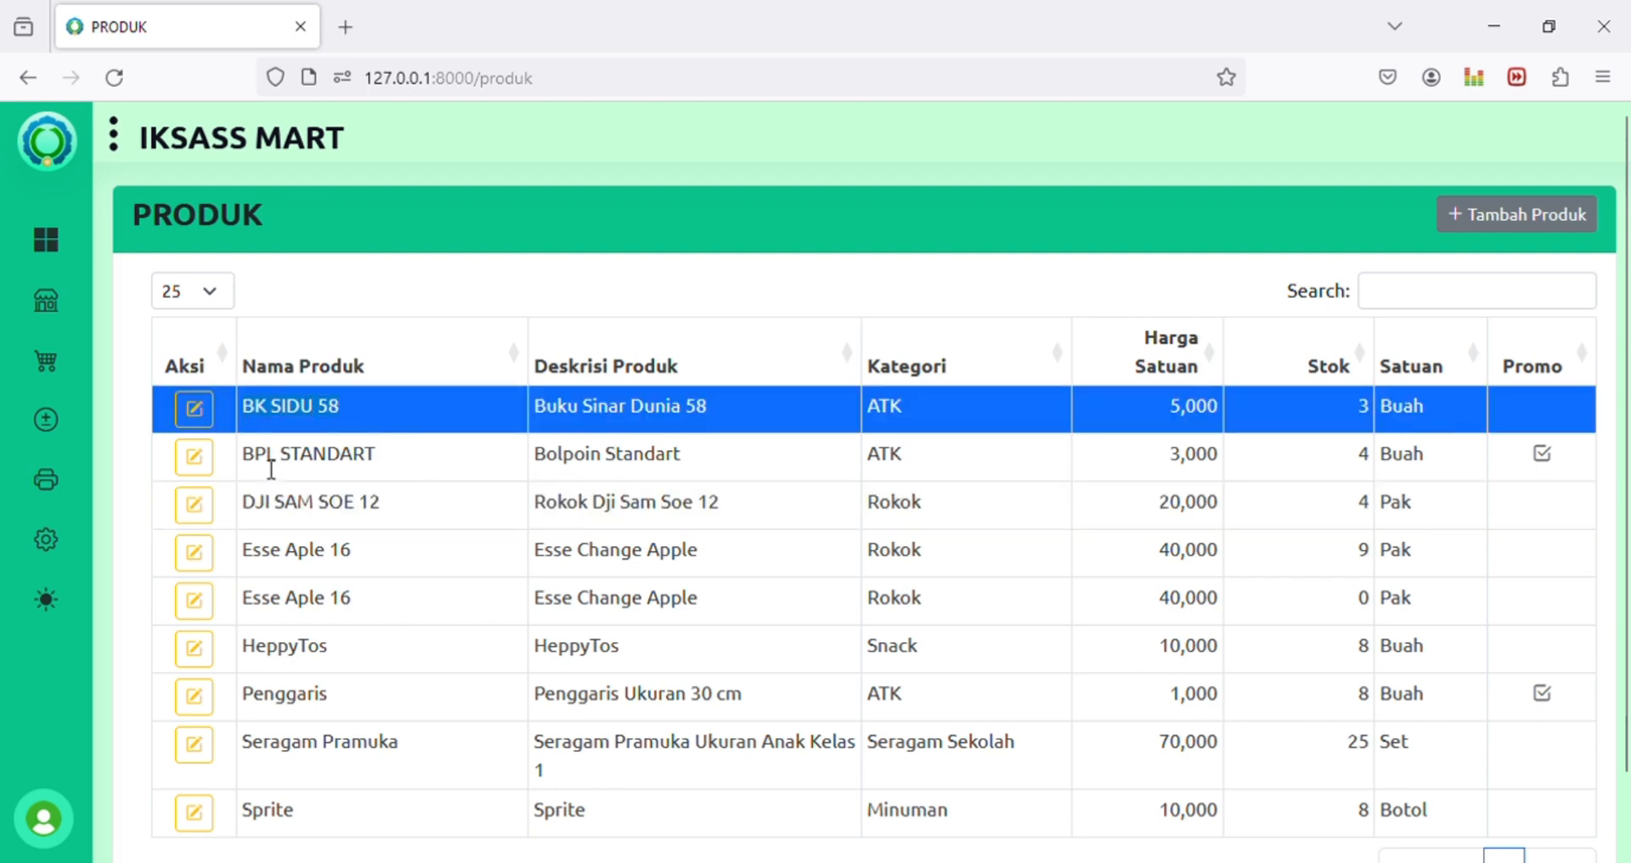
{"action": "left_click", "coordinate": [270, 469]}
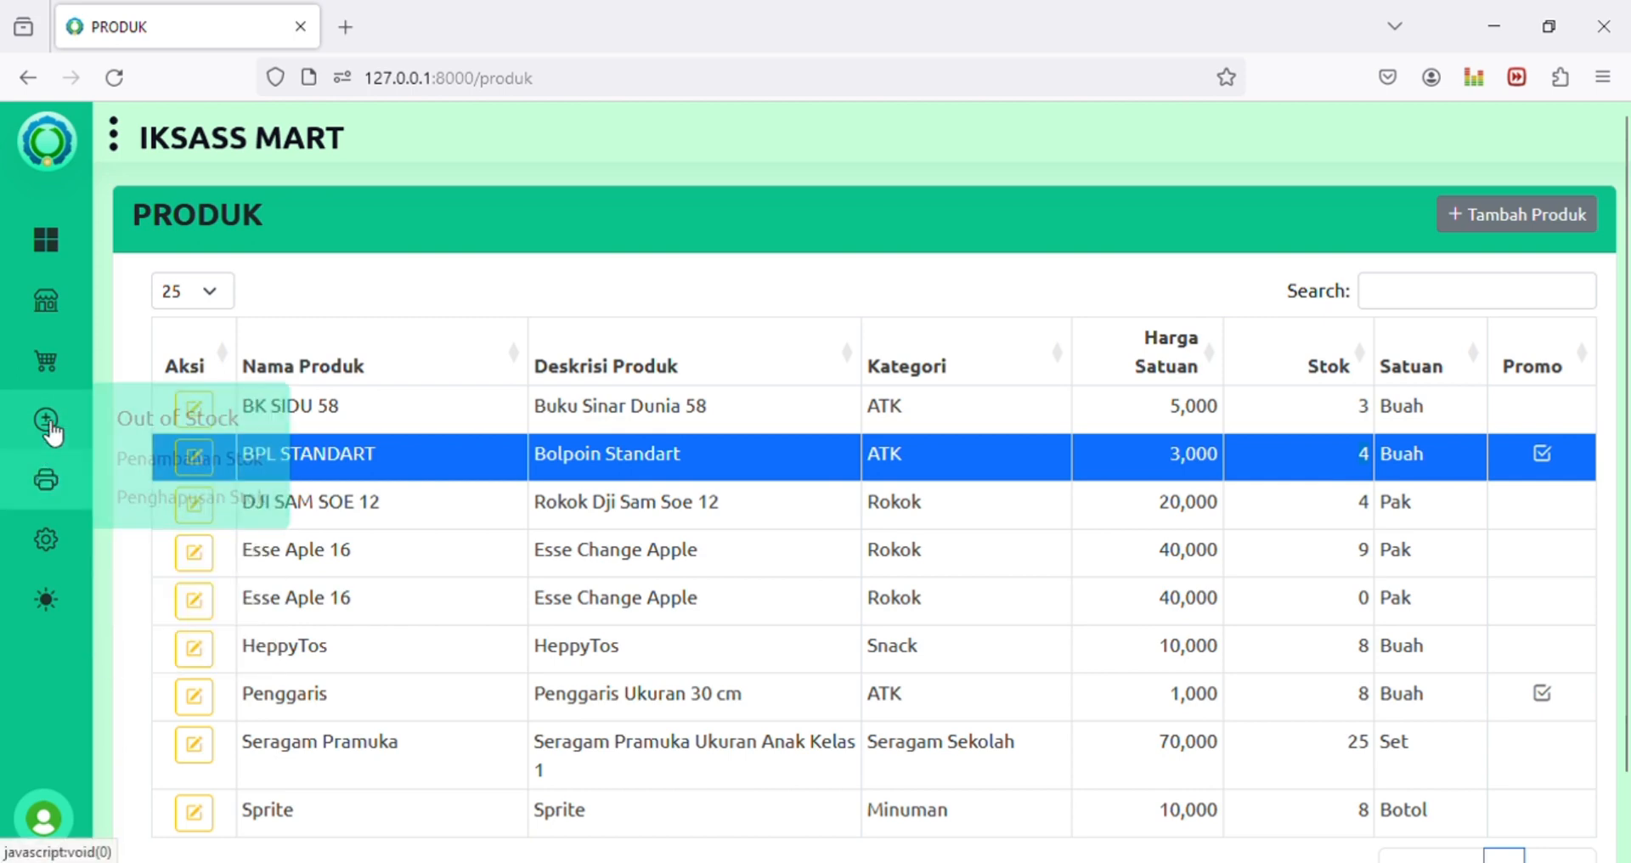
Step: Start a stock removal of 1 Bolpoin Standart, found by searching 'sta'
{"action": "left_click", "coordinate": [183, 510]}
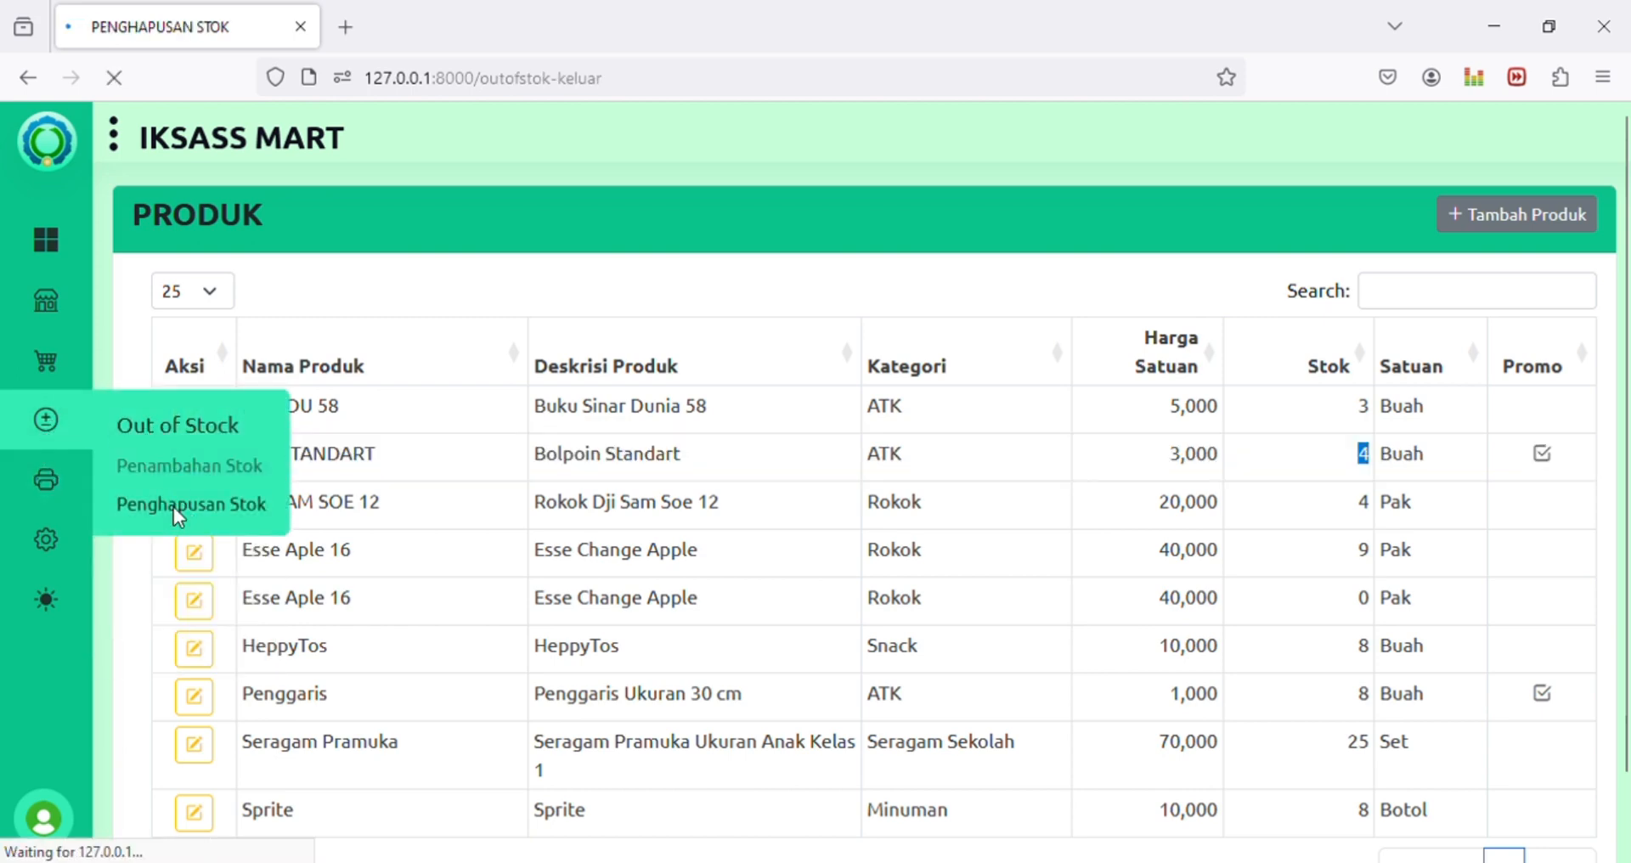
{"action": "type", "text": "1"}
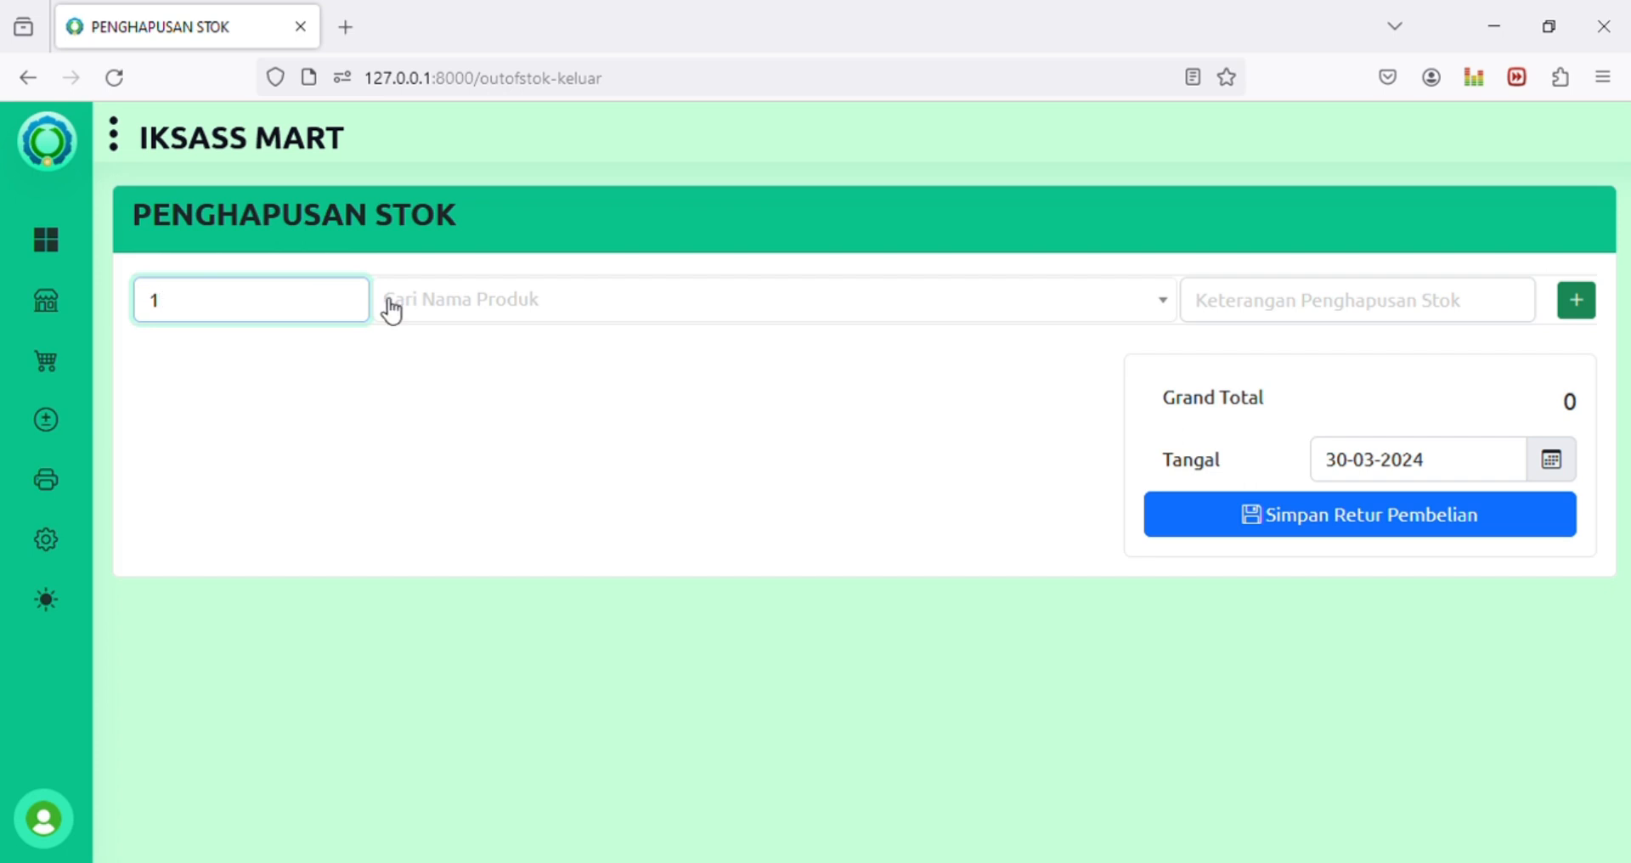
{"action": "left_click", "coordinate": [440, 304]}
{"action": "type", "text": "pu"}
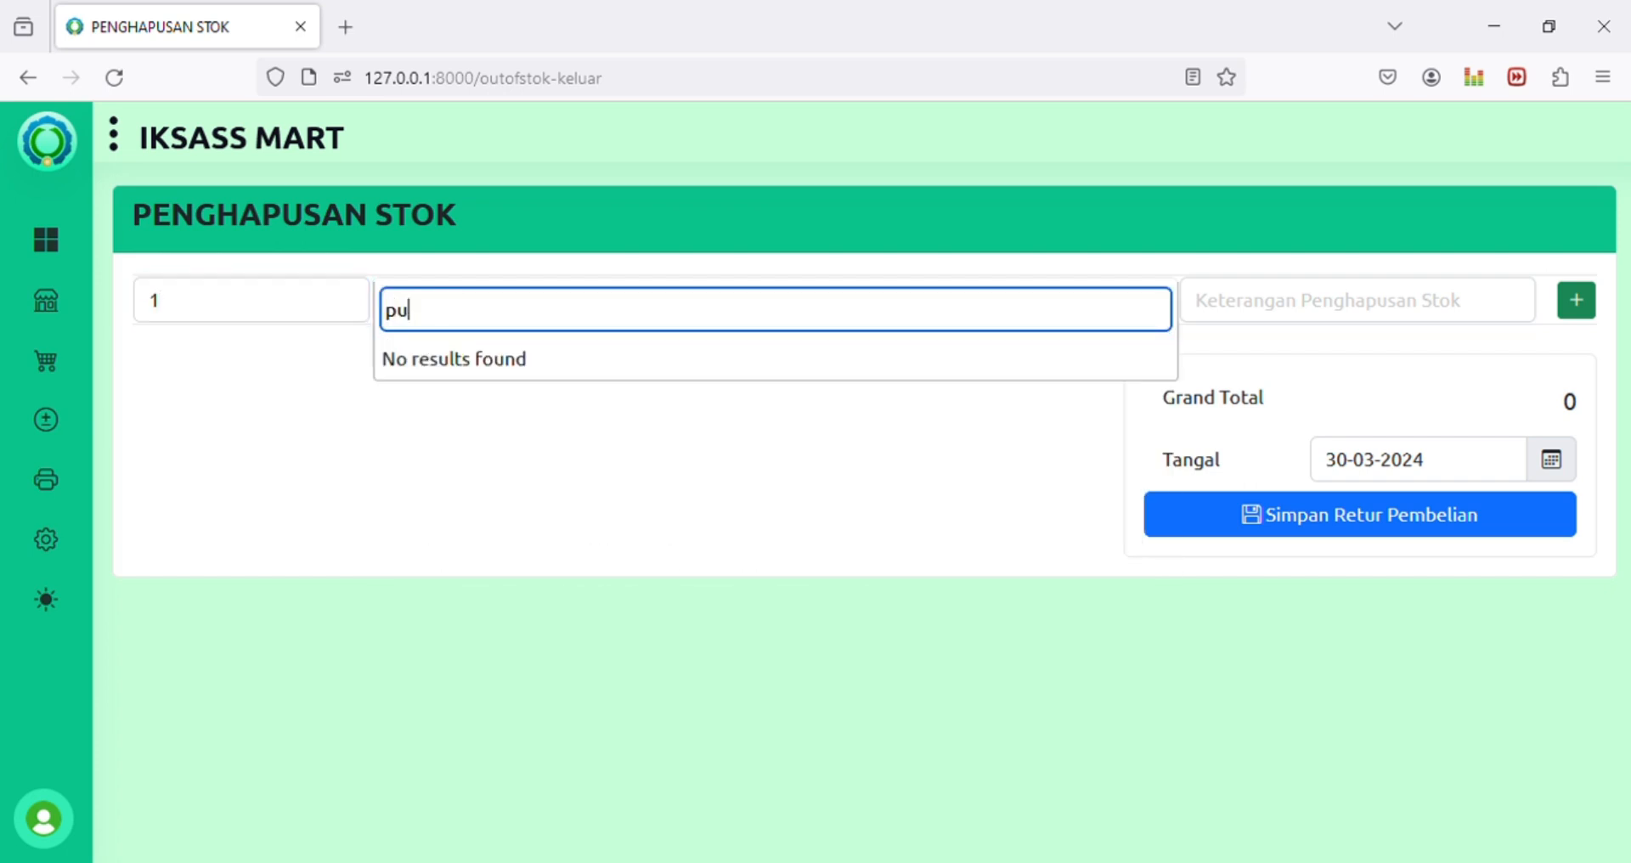
{"action": "key", "text": "BackSpace"}
{"action": "key", "text": "BackSpace"}
{"action": "type", "text": "sta"}
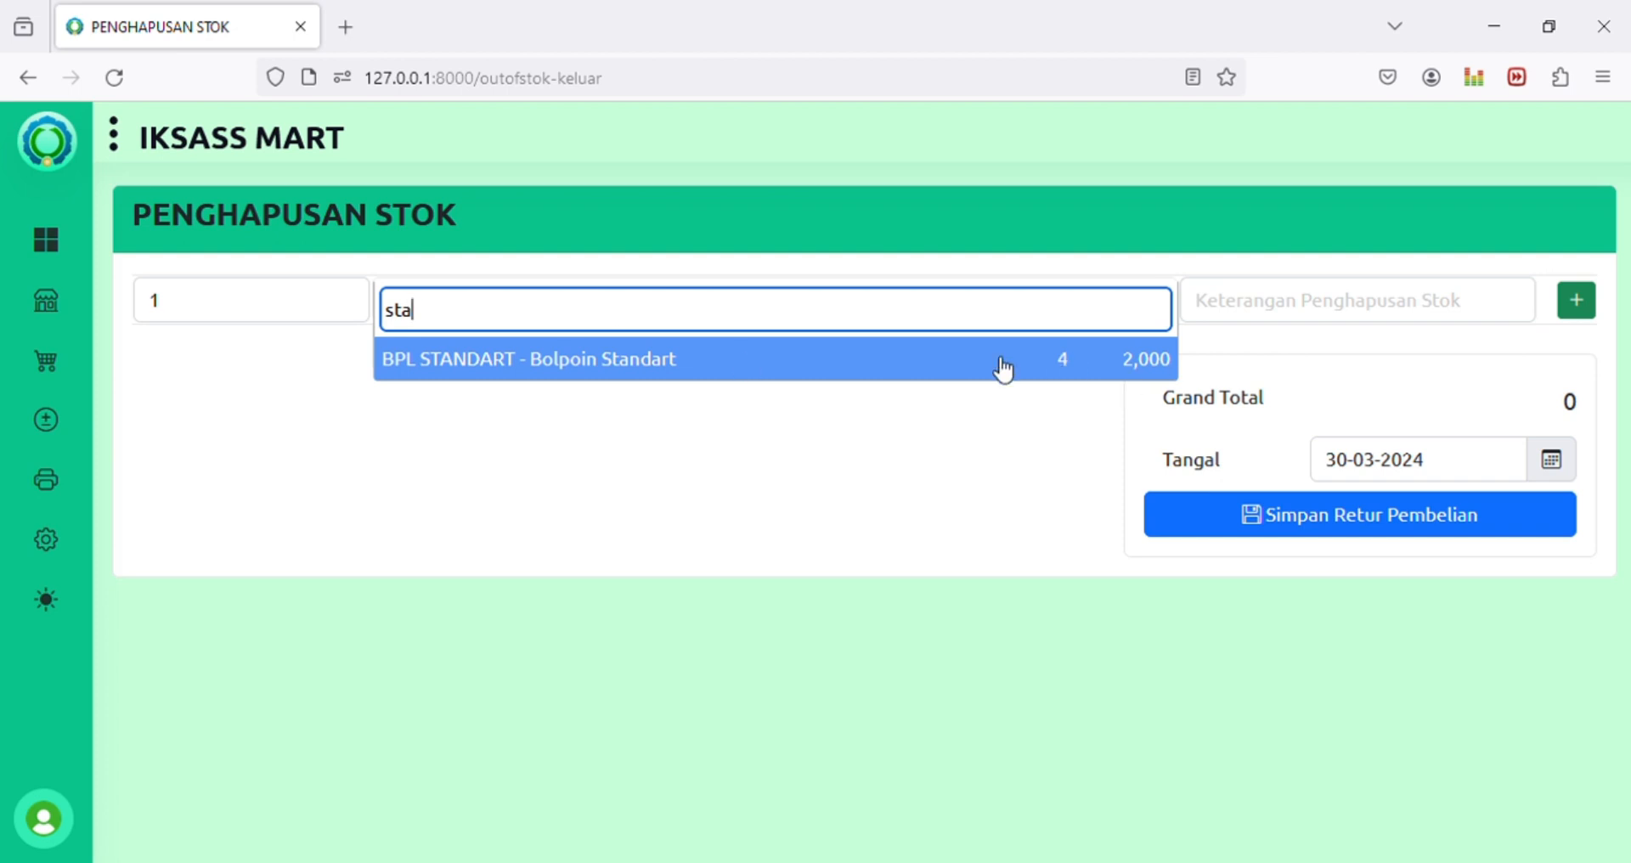
{"action": "left_click", "coordinate": [872, 369]}
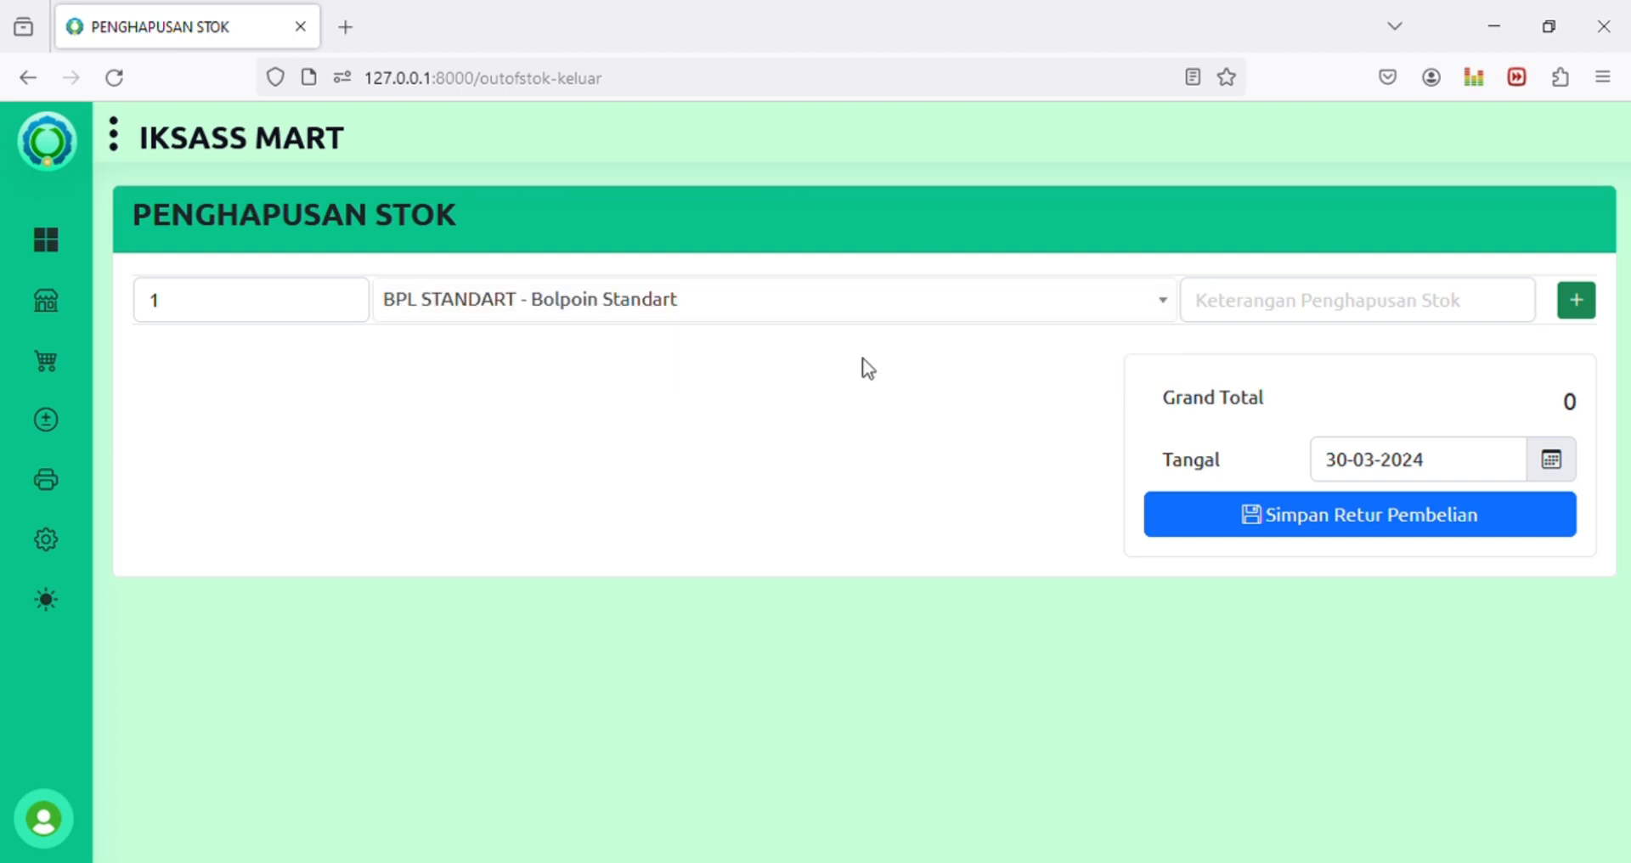
Step: Enter the remark 'salah entry di pembelian', add the pen to the list and save the removal
{"action": "left_click", "coordinate": [1373, 308]}
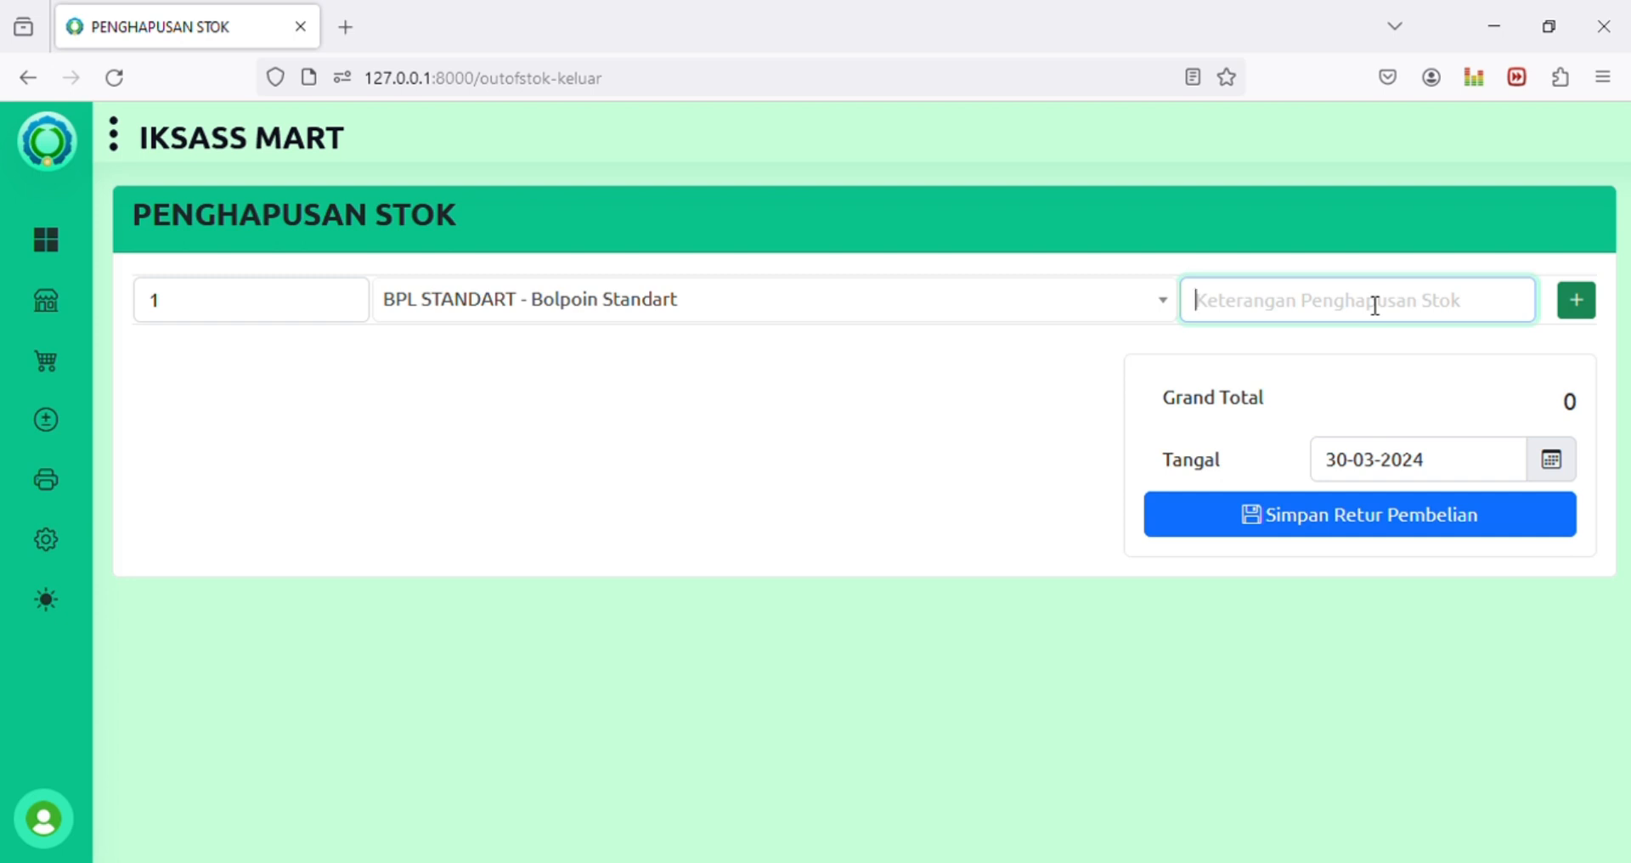
{"action": "type", "text": "Ter"}
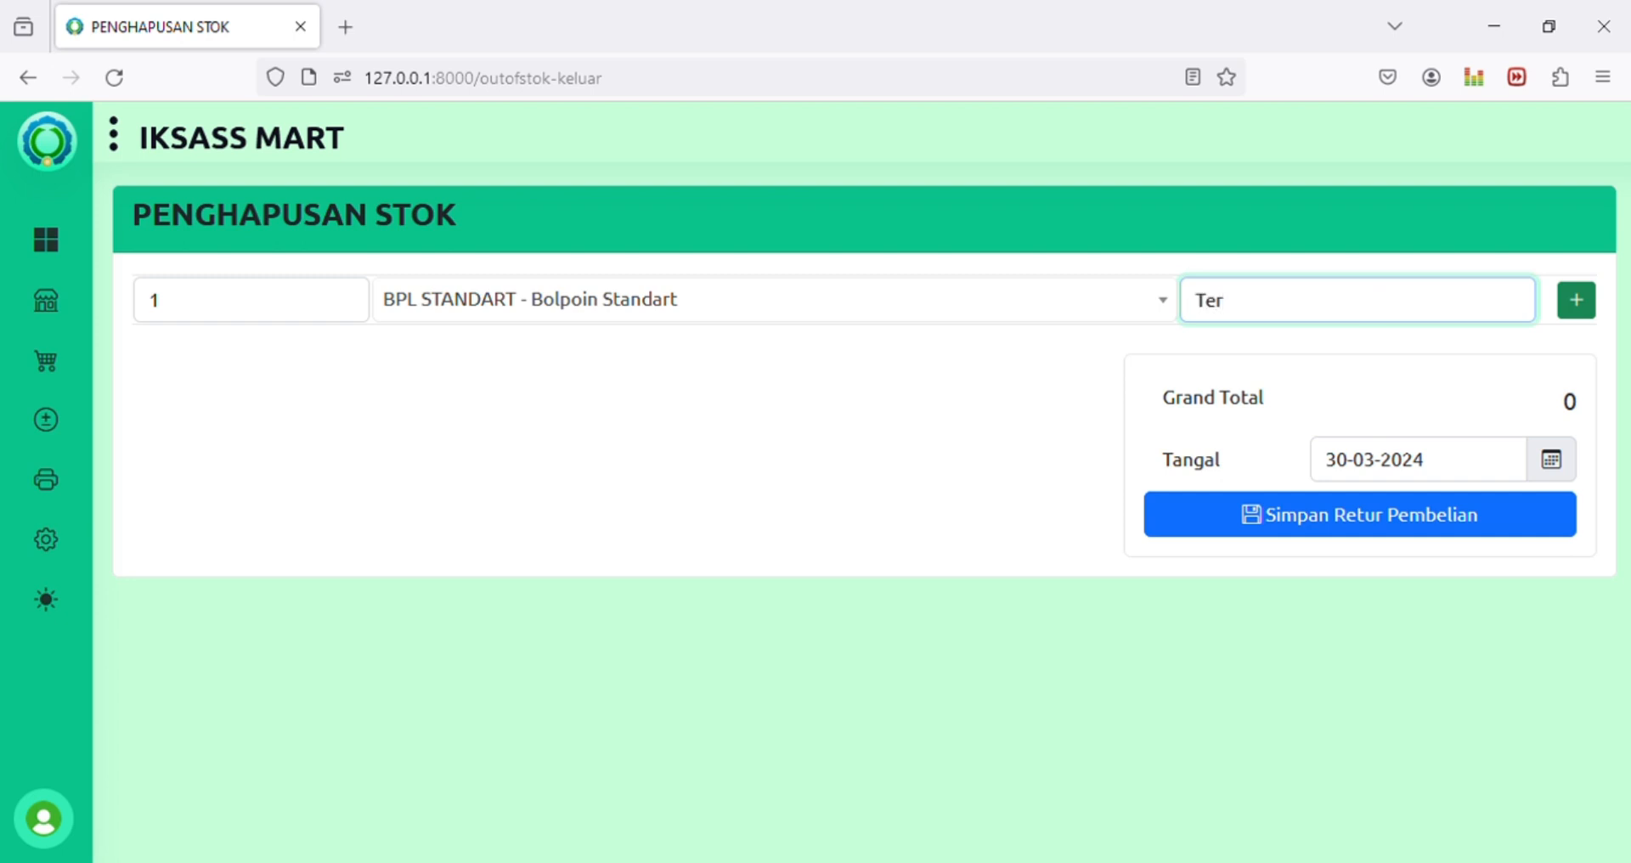
{"action": "key", "text": "BackSpace"}
{"action": "key", "text": "BackSpace"}
{"action": "key", "text": "BackSpace"}
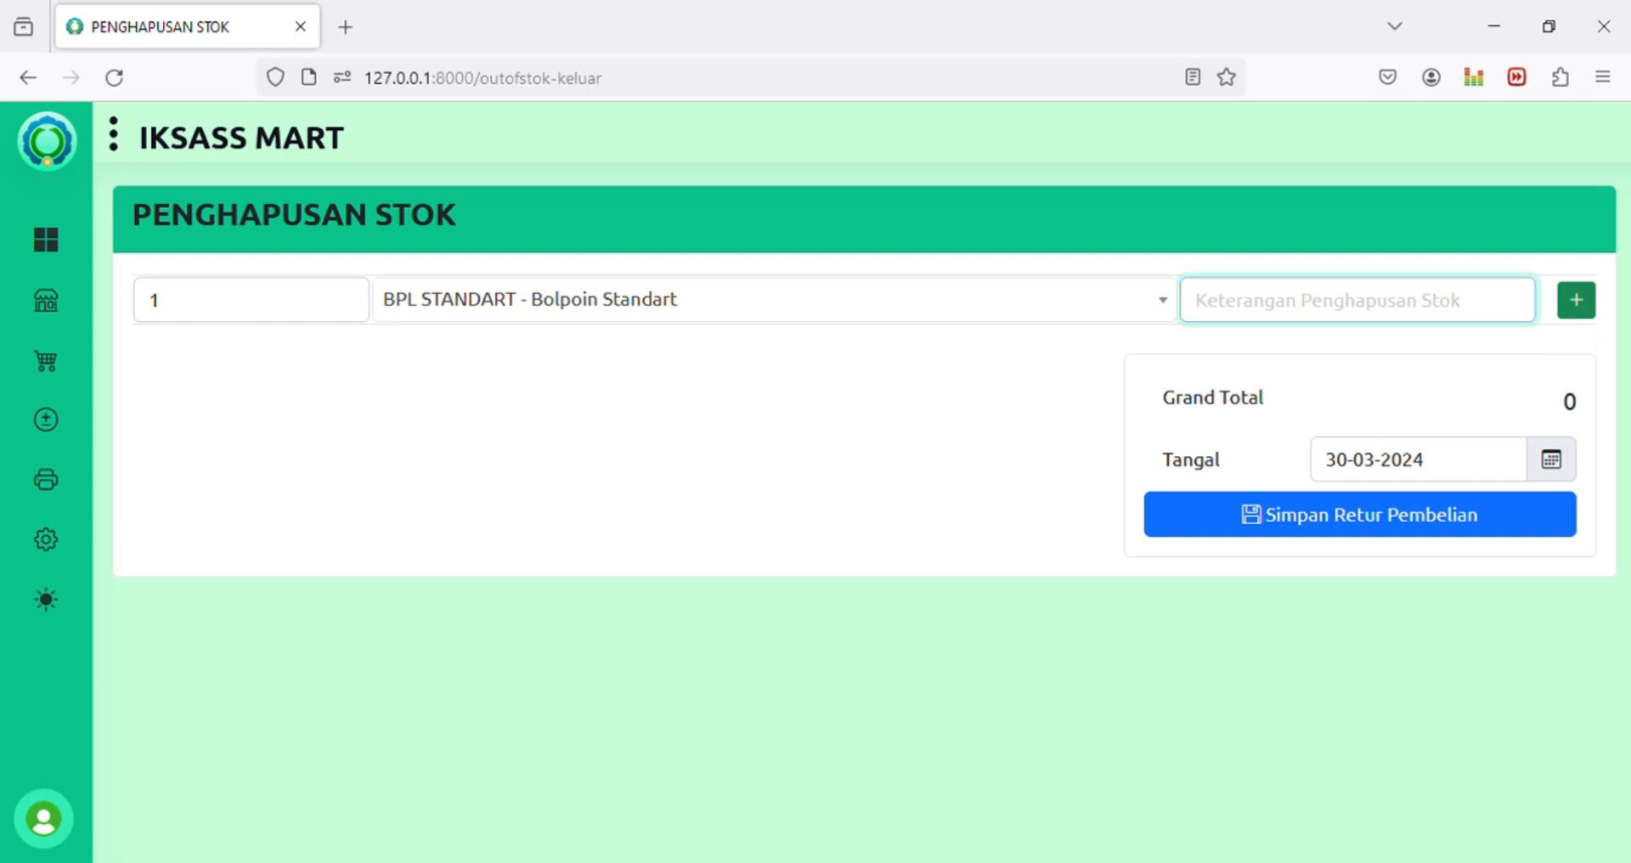
{"action": "type", "text": "sala"}
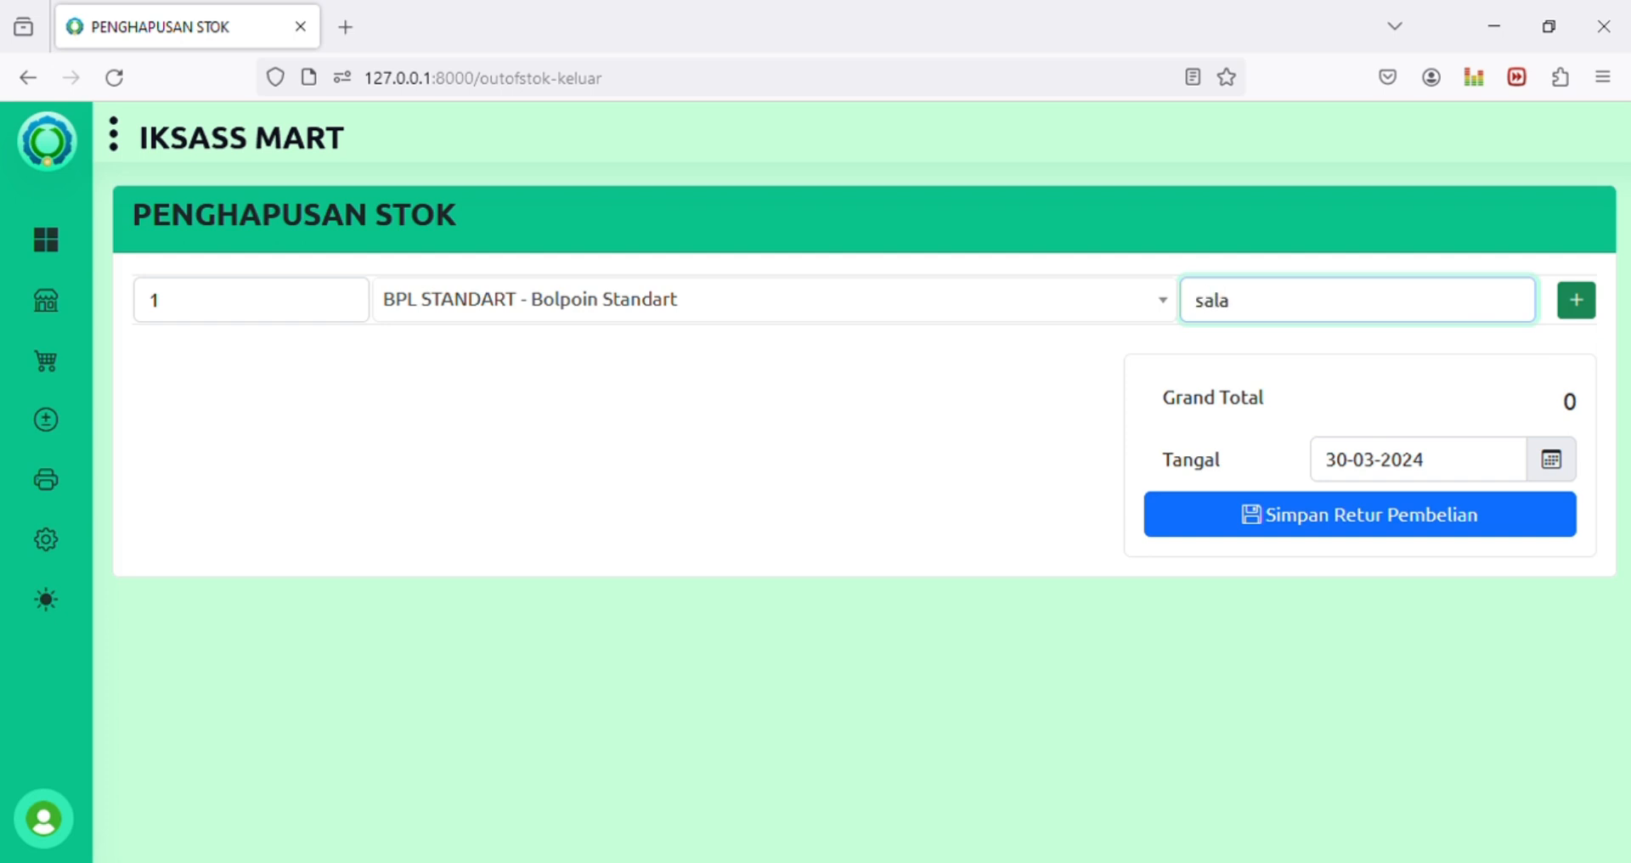
{"action": "type", "text": "h entry di pembelian"}
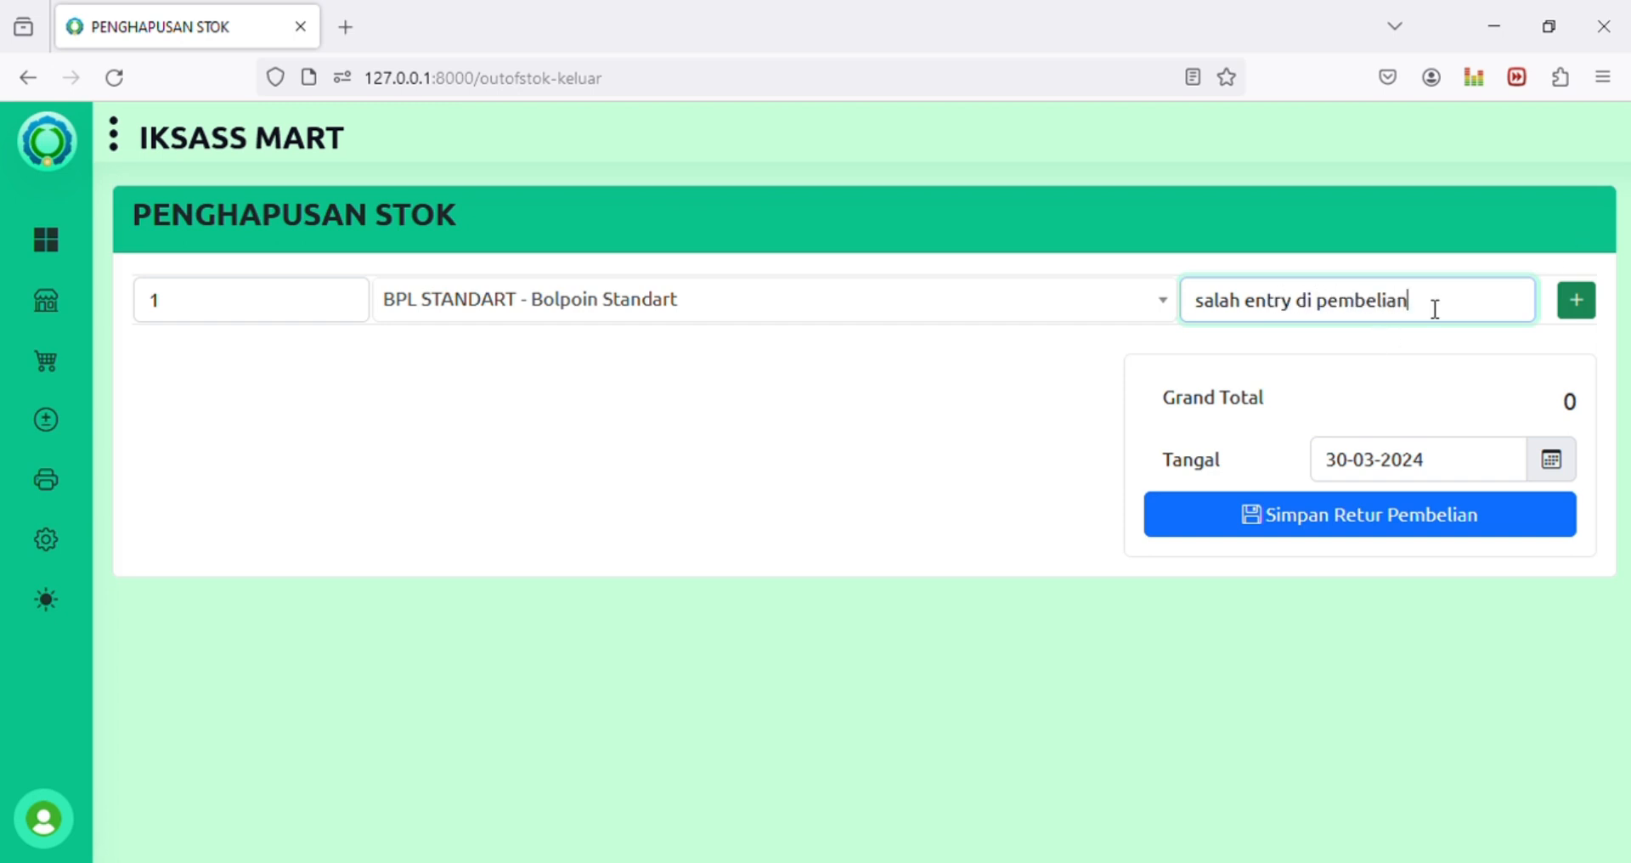
{"action": "mouse_move", "coordinate": [1432, 305]}
{"action": "left_mouse_down"}
{"action": "mouse_move", "coordinate": [1186, 305]}
{"action": "mouse_move", "coordinate": [1417, 303]}
{"action": "left_mouse_up"}
{"action": "left_click", "coordinate": [1196, 307]}
{"action": "left_click", "coordinate": [1203, 307]}
{"action": "left_click_drag", "start_coordinate": [1197, 307], "coordinate": [1446, 307]}
{"action": "left_click", "coordinate": [1576, 301]}
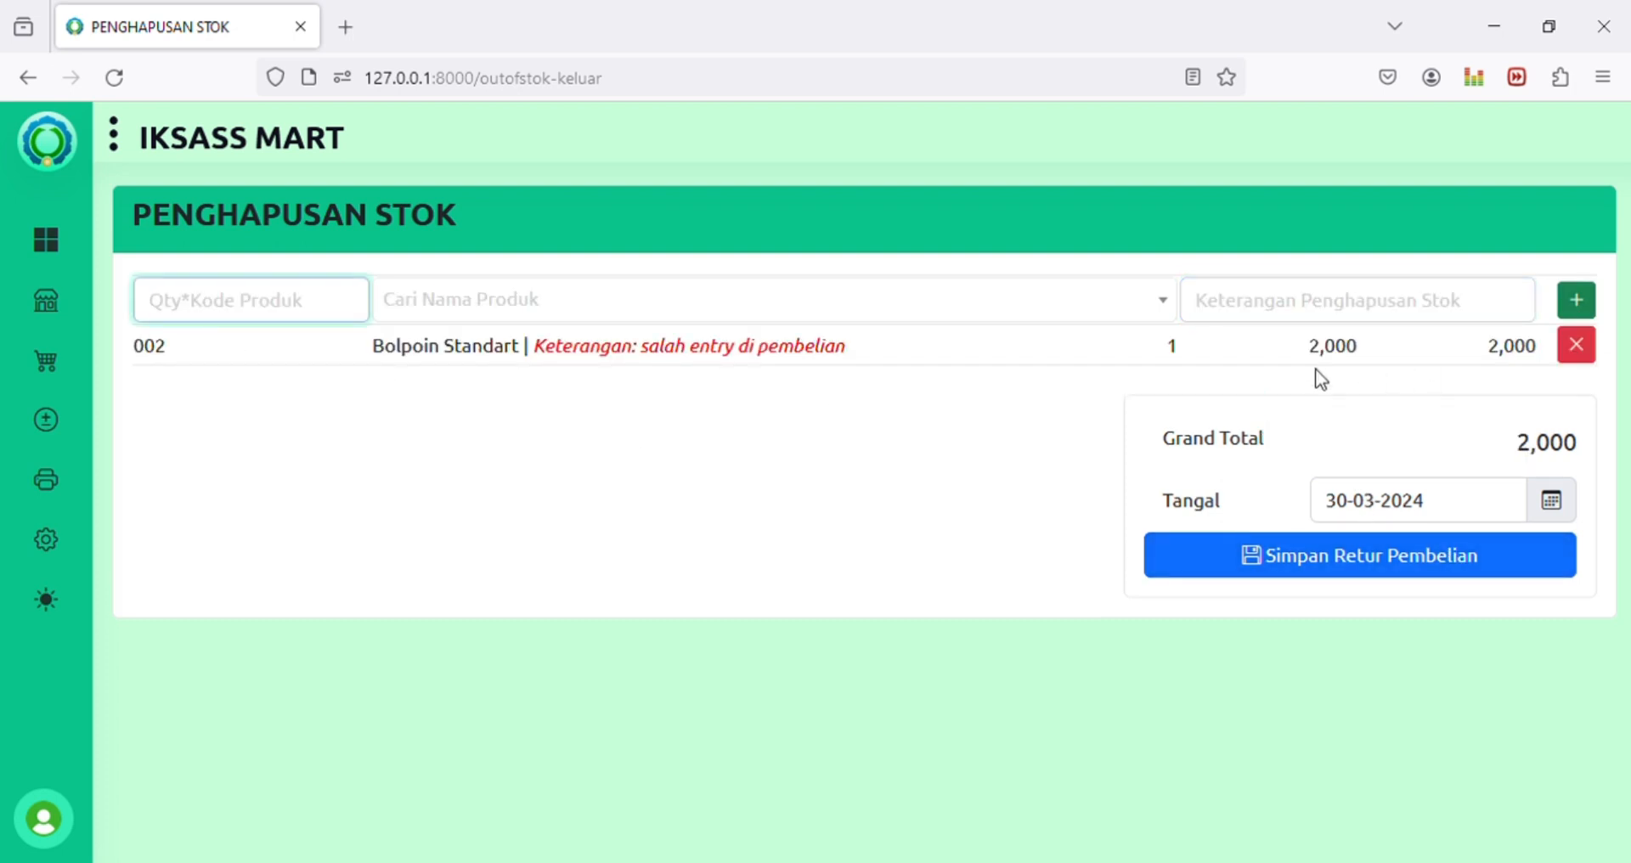
{"action": "left_click", "coordinate": [1448, 561]}
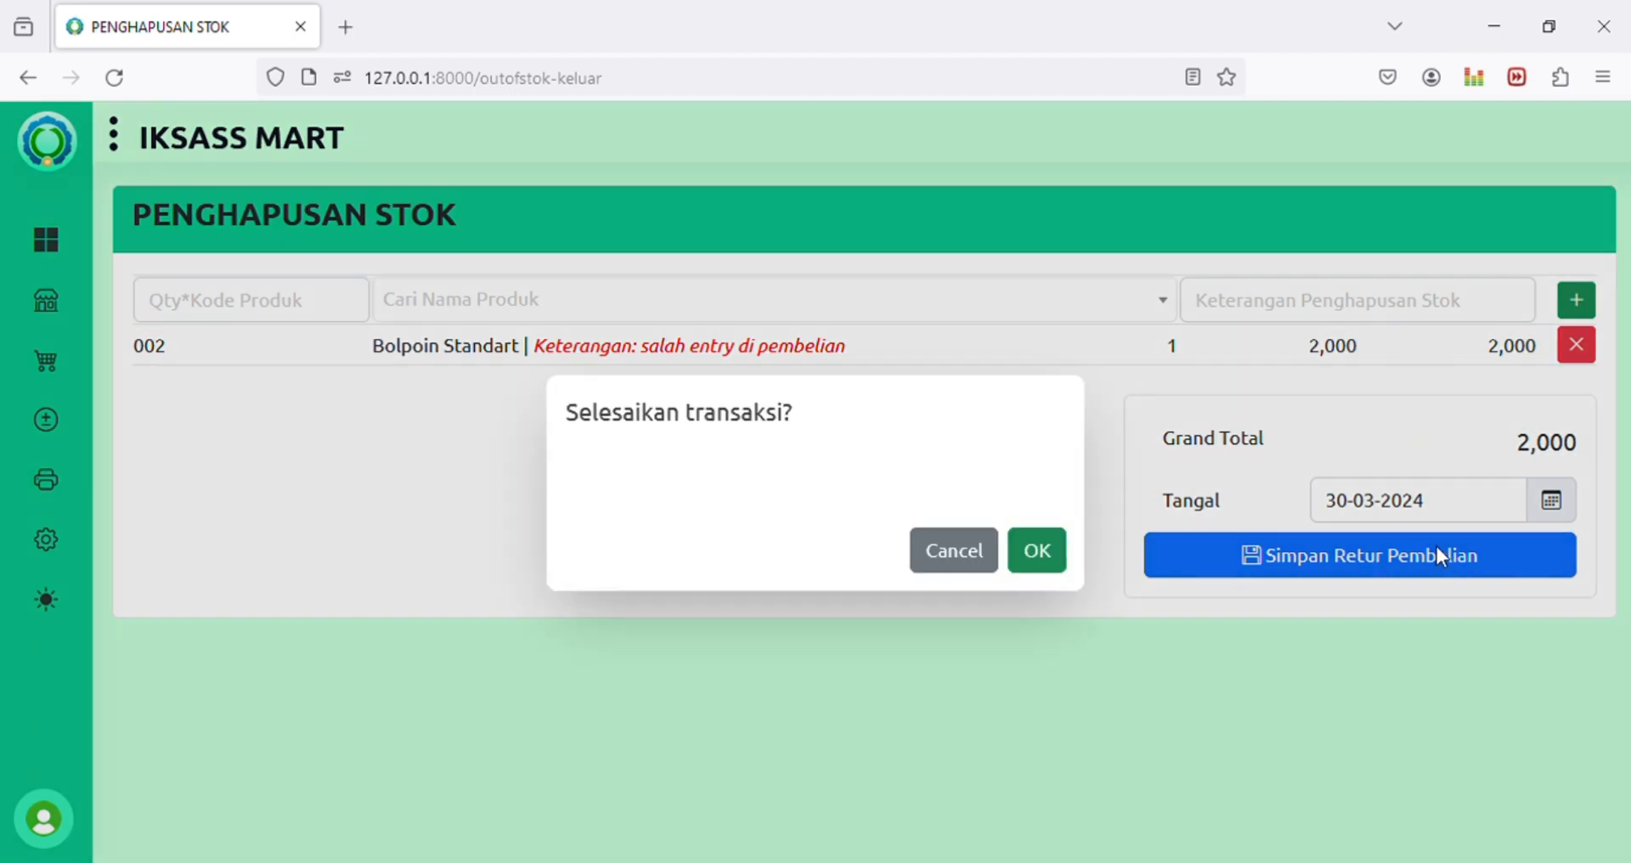
{"action": "left_click", "coordinate": [1036, 553]}
Step: Open Semua Produk and check that BPL STANDART now has 3 in stock
{"action": "mouse_move", "coordinate": [46, 301]}
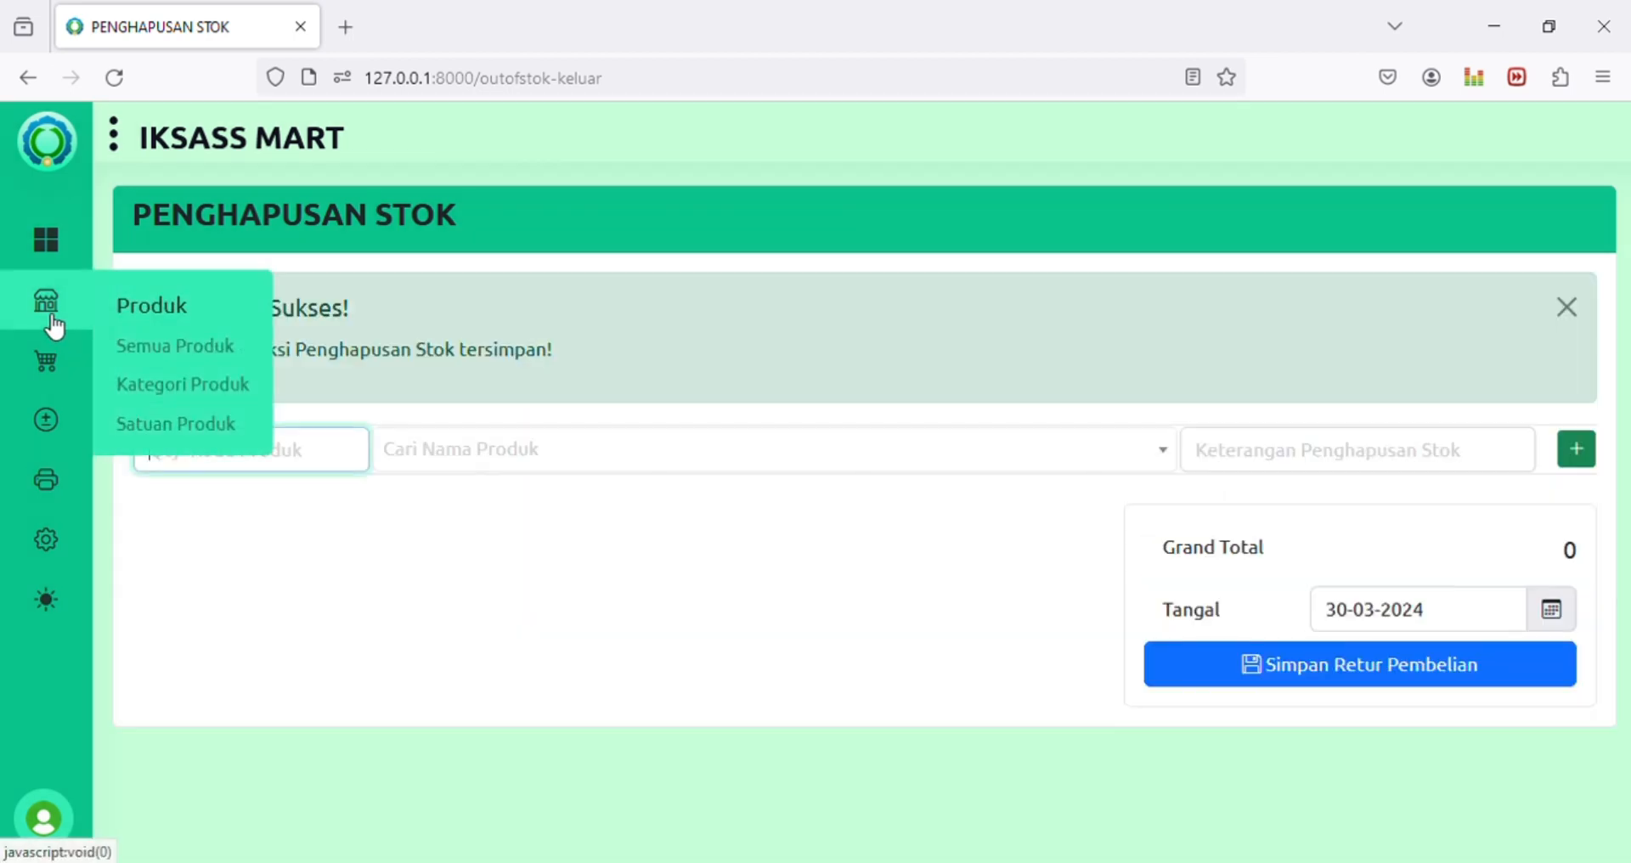
{"action": "left_click", "coordinate": [216, 352]}
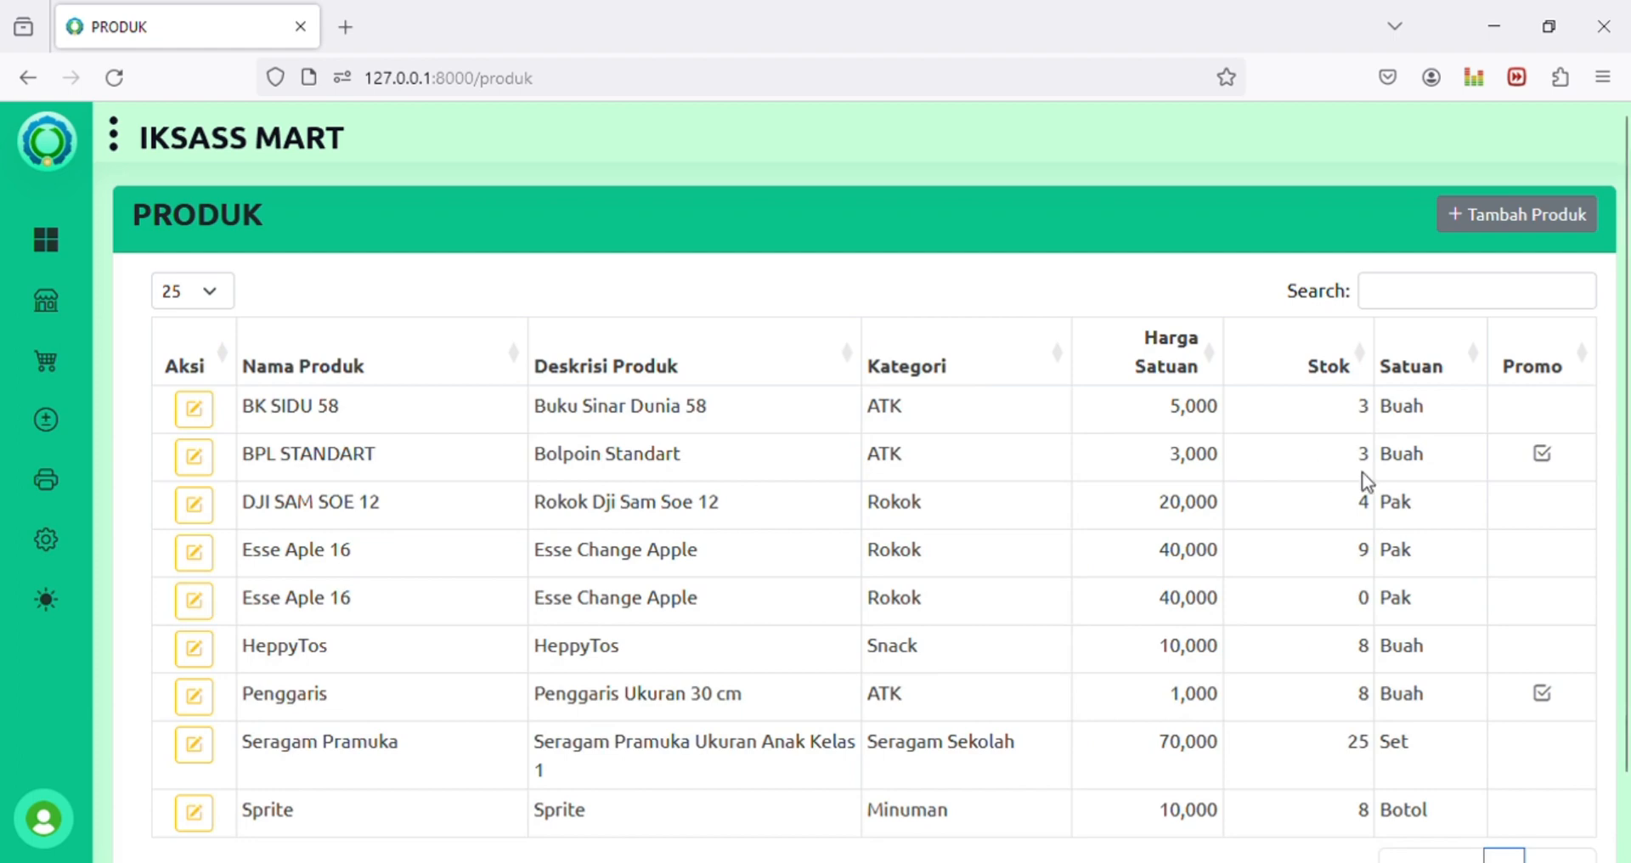
{"action": "left_click", "coordinate": [1375, 451]}
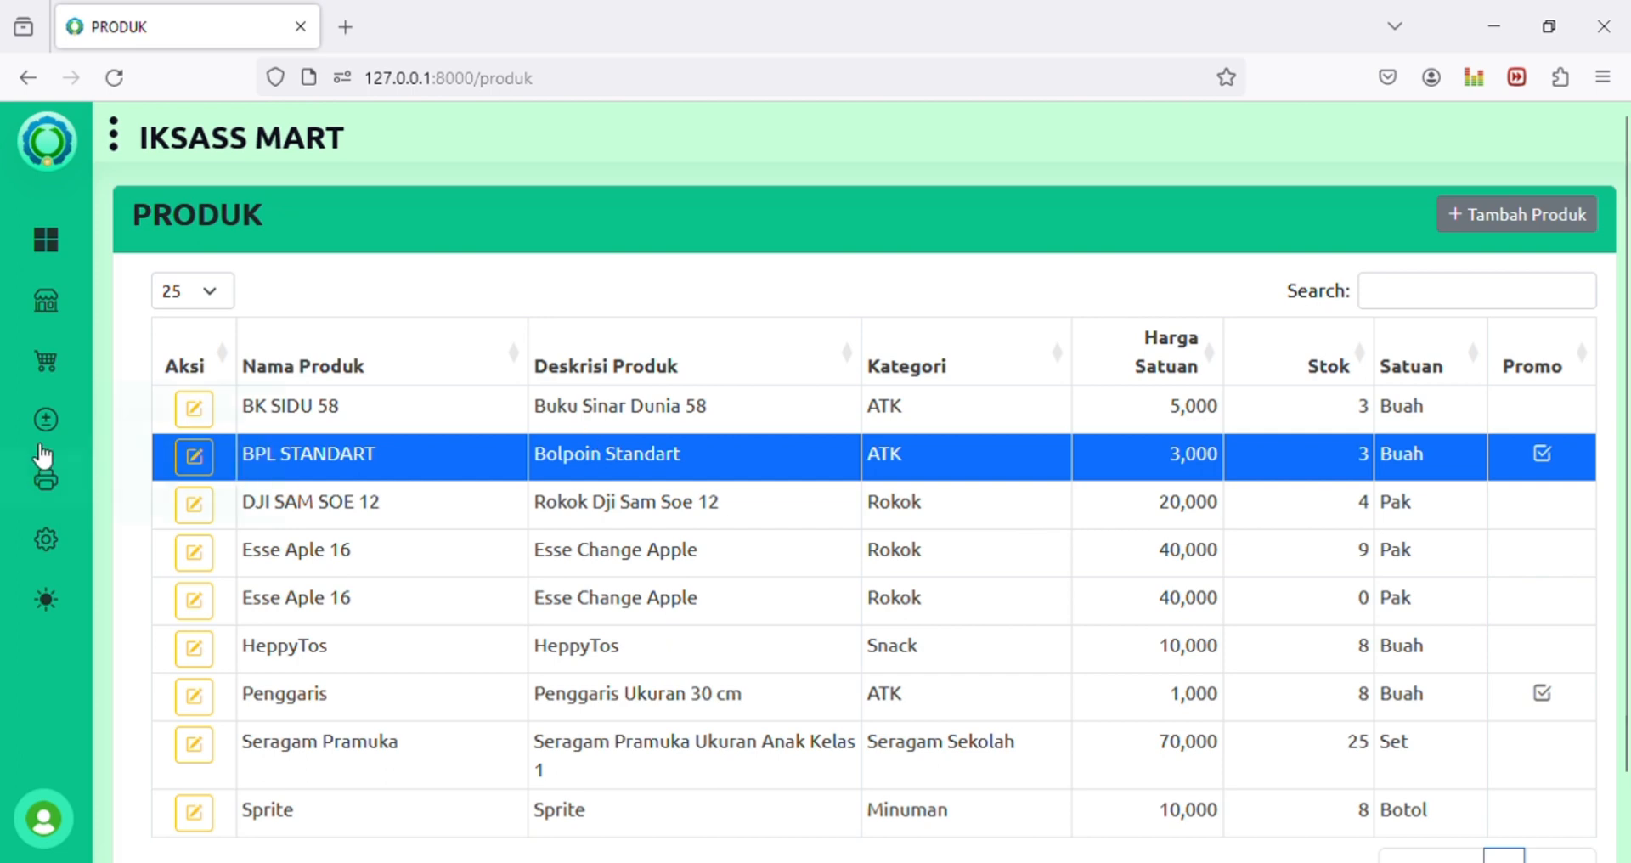
{"action": "mouse_move", "coordinate": [62, 429]}
{"action": "mouse_move", "coordinate": [60, 478]}
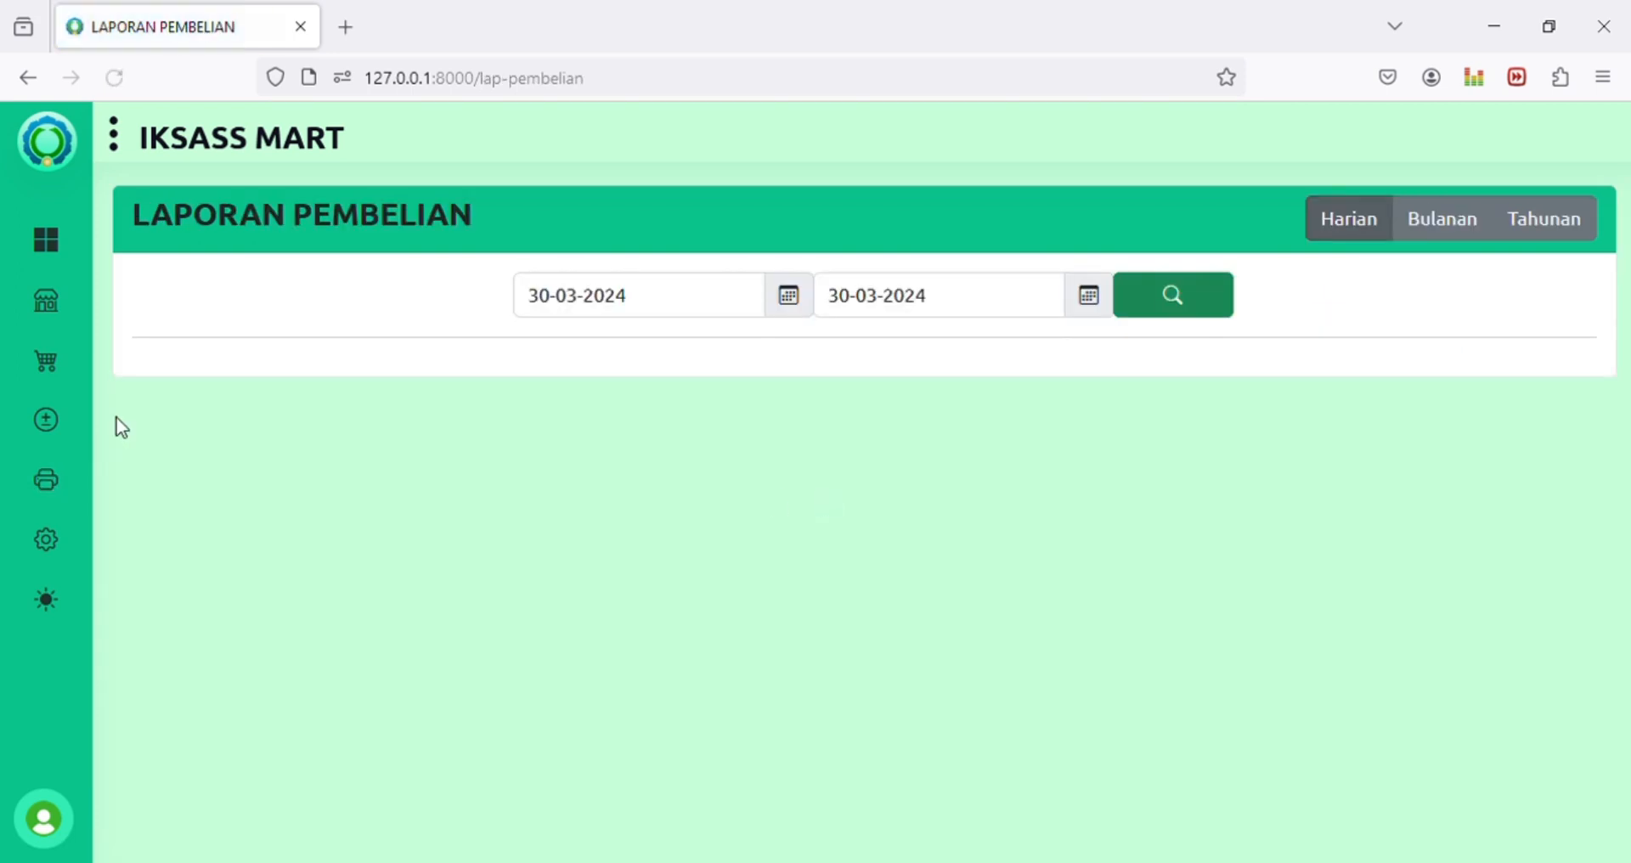
Step: Run the Harian purchase report from 30-03-2024 to 30-03-2024, showing four rows totalling 1,470,500
{"action": "mouse_move", "coordinate": [47, 499]}
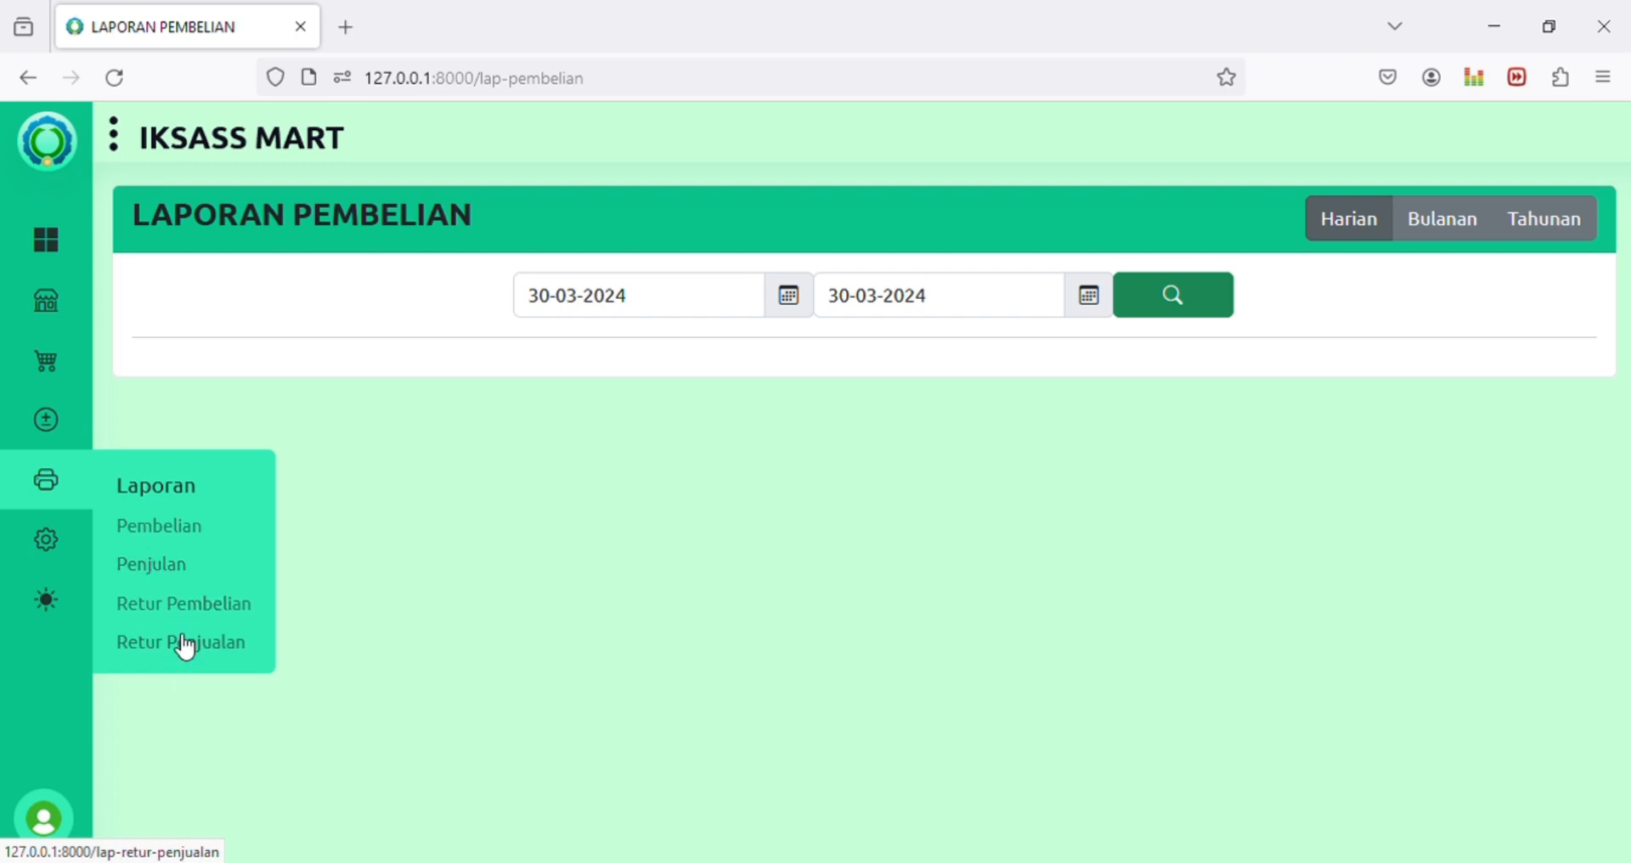
{"action": "left_click", "coordinate": [161, 528]}
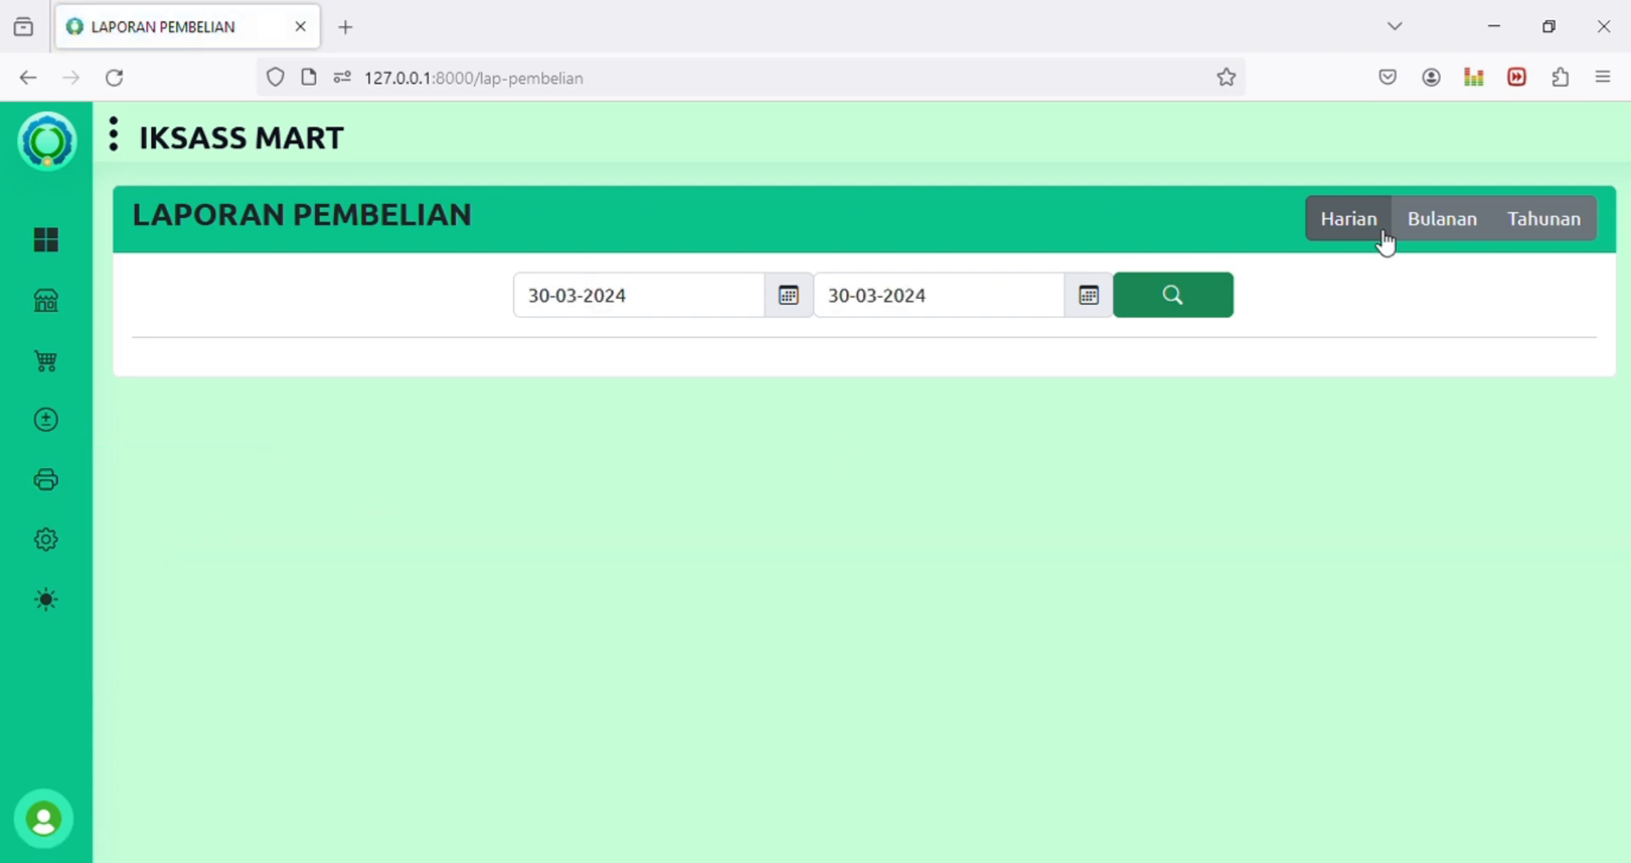
{"action": "left_click", "coordinate": [1457, 231]}
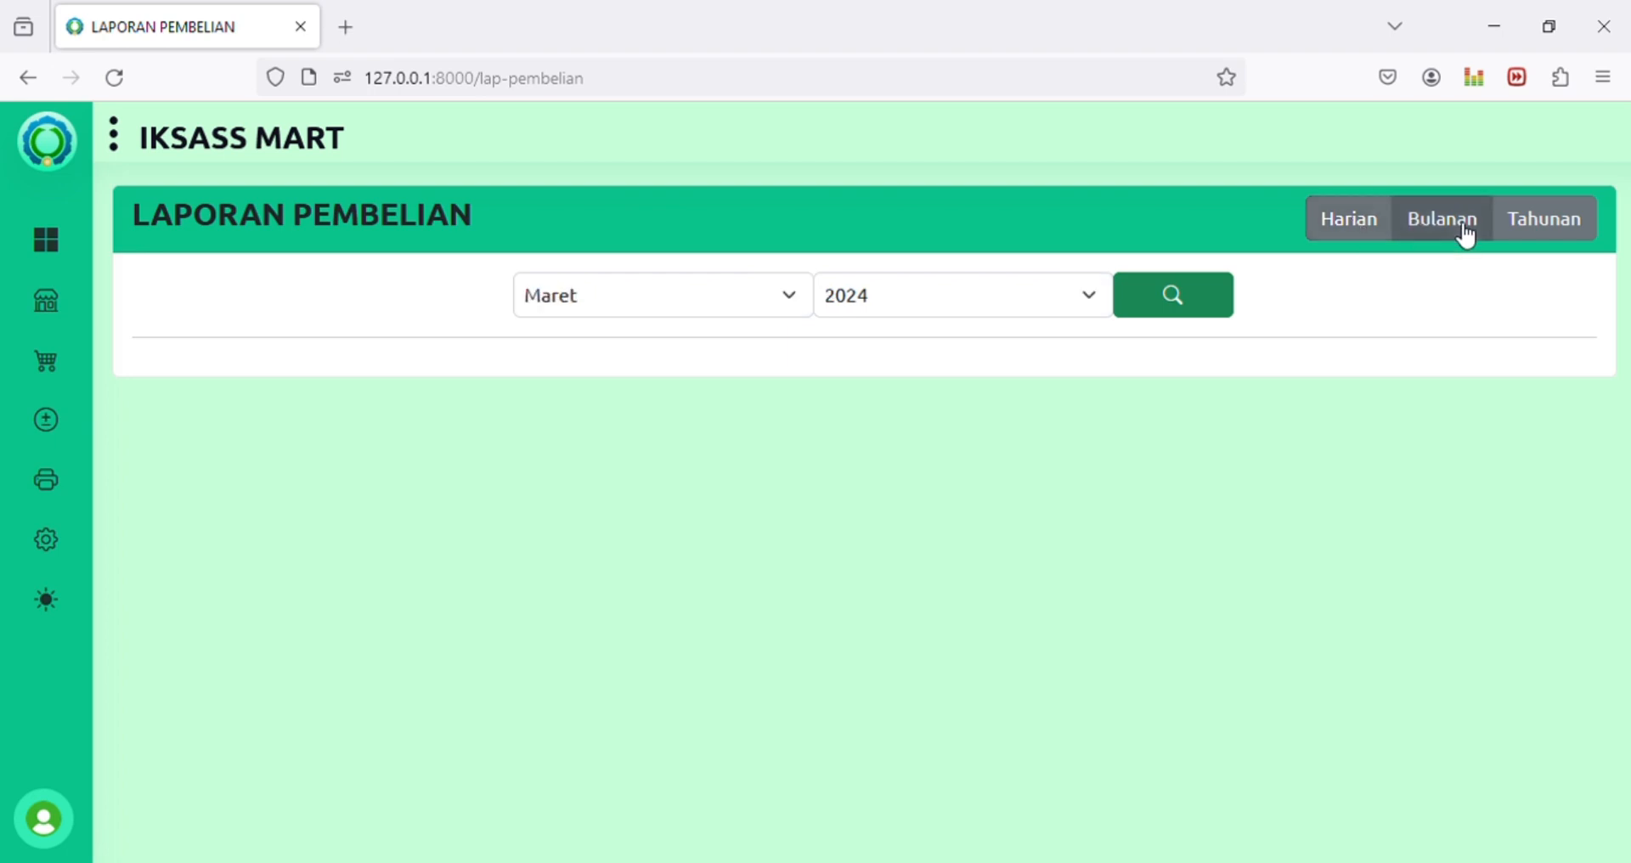
{"action": "left_click", "coordinate": [1529, 238]}
{"action": "left_click", "coordinate": [1350, 237]}
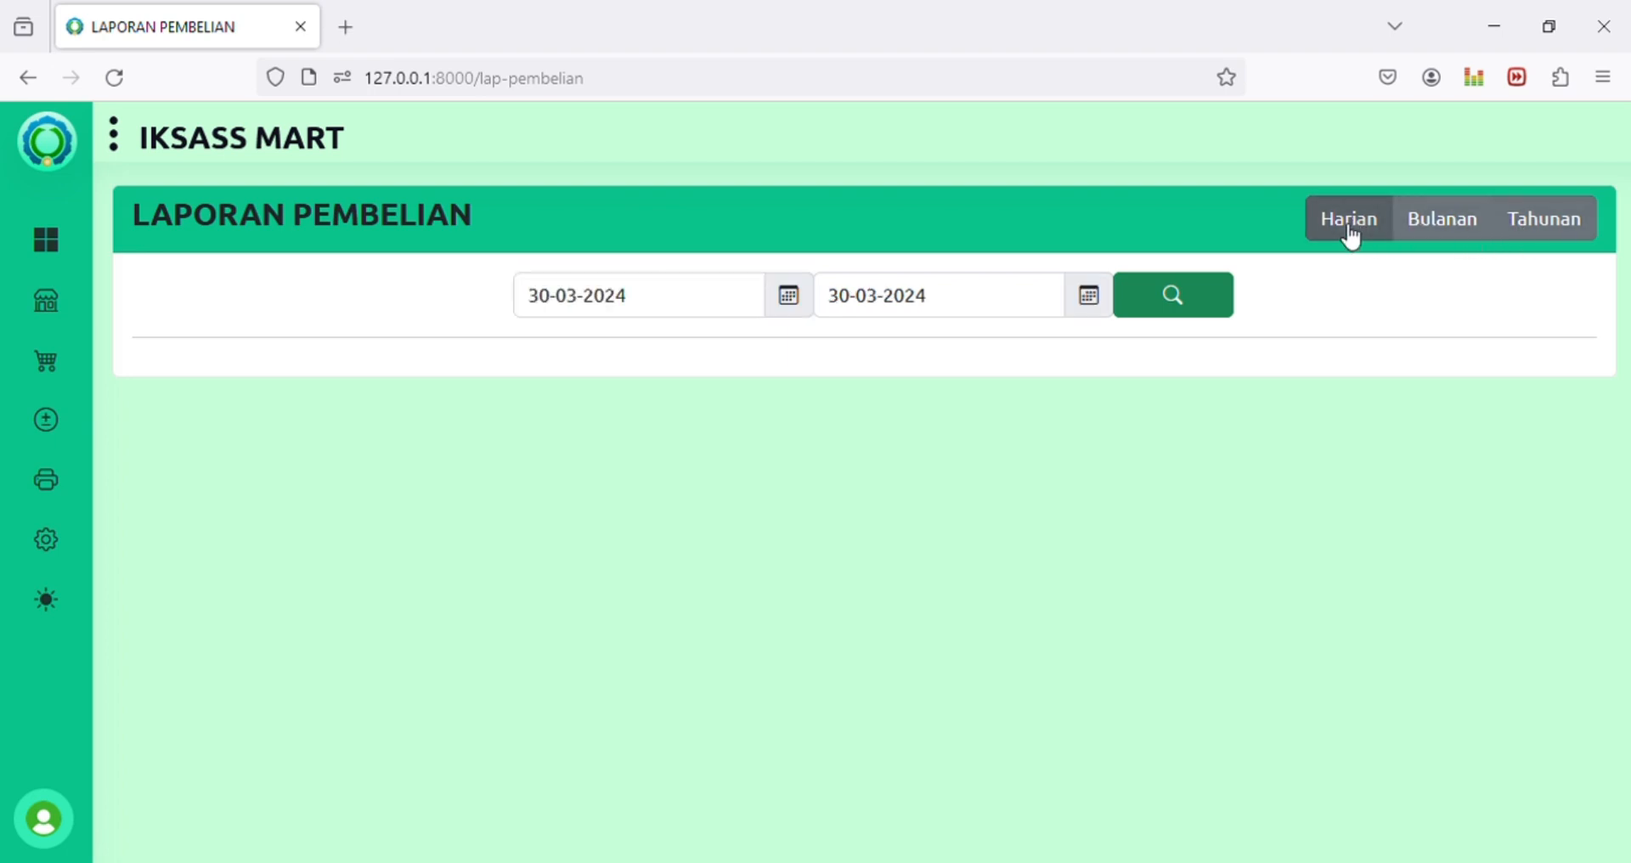
{"action": "left_click", "coordinate": [674, 297]}
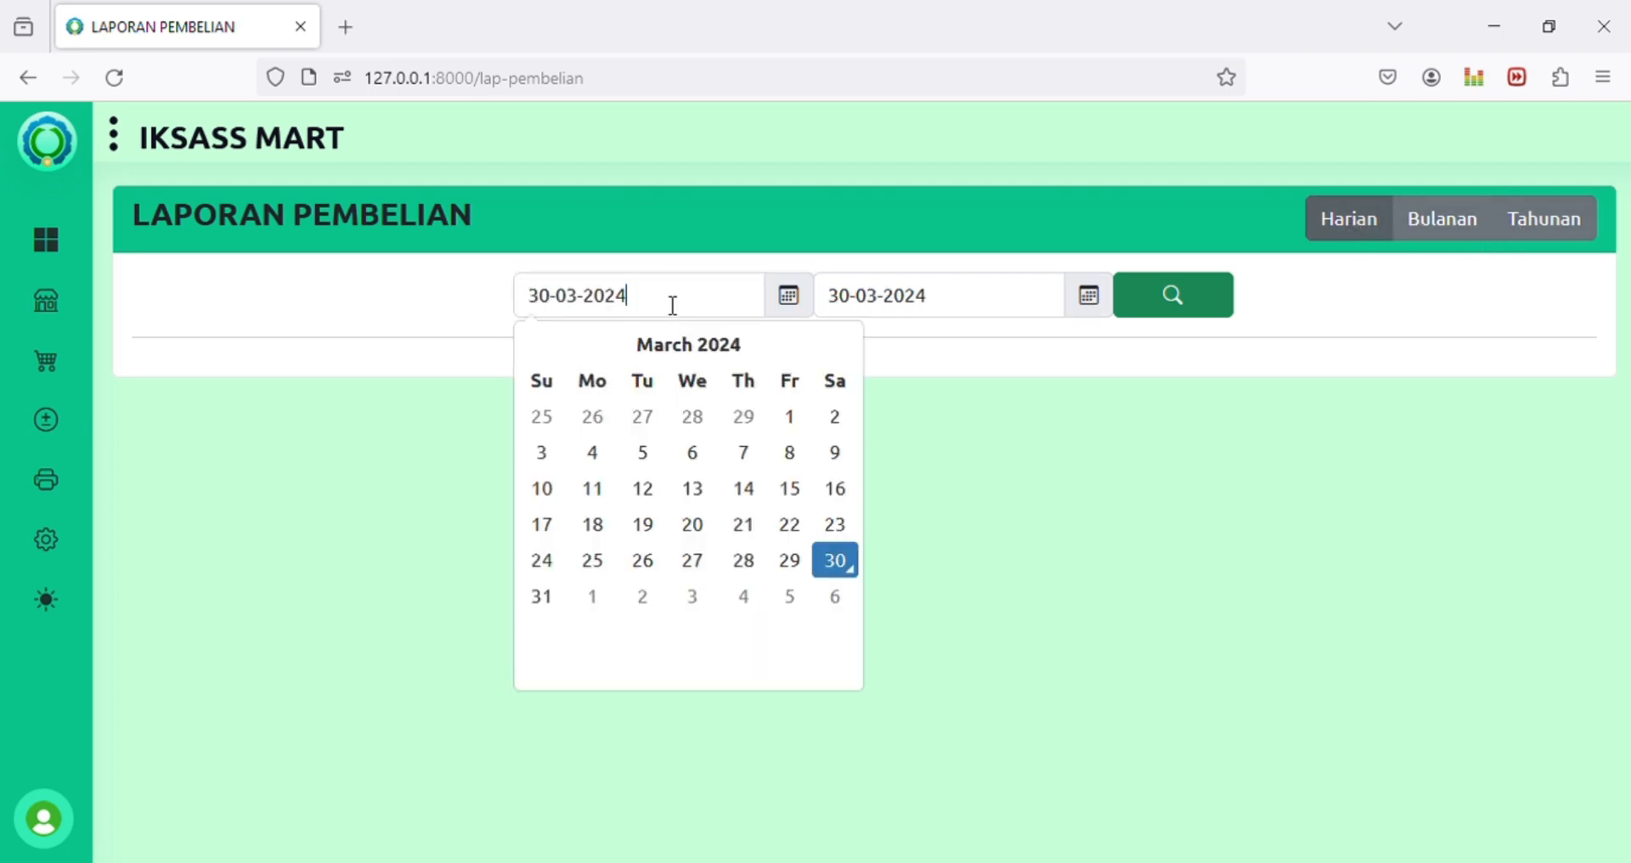
{"action": "double_click", "coordinate": [674, 297]}
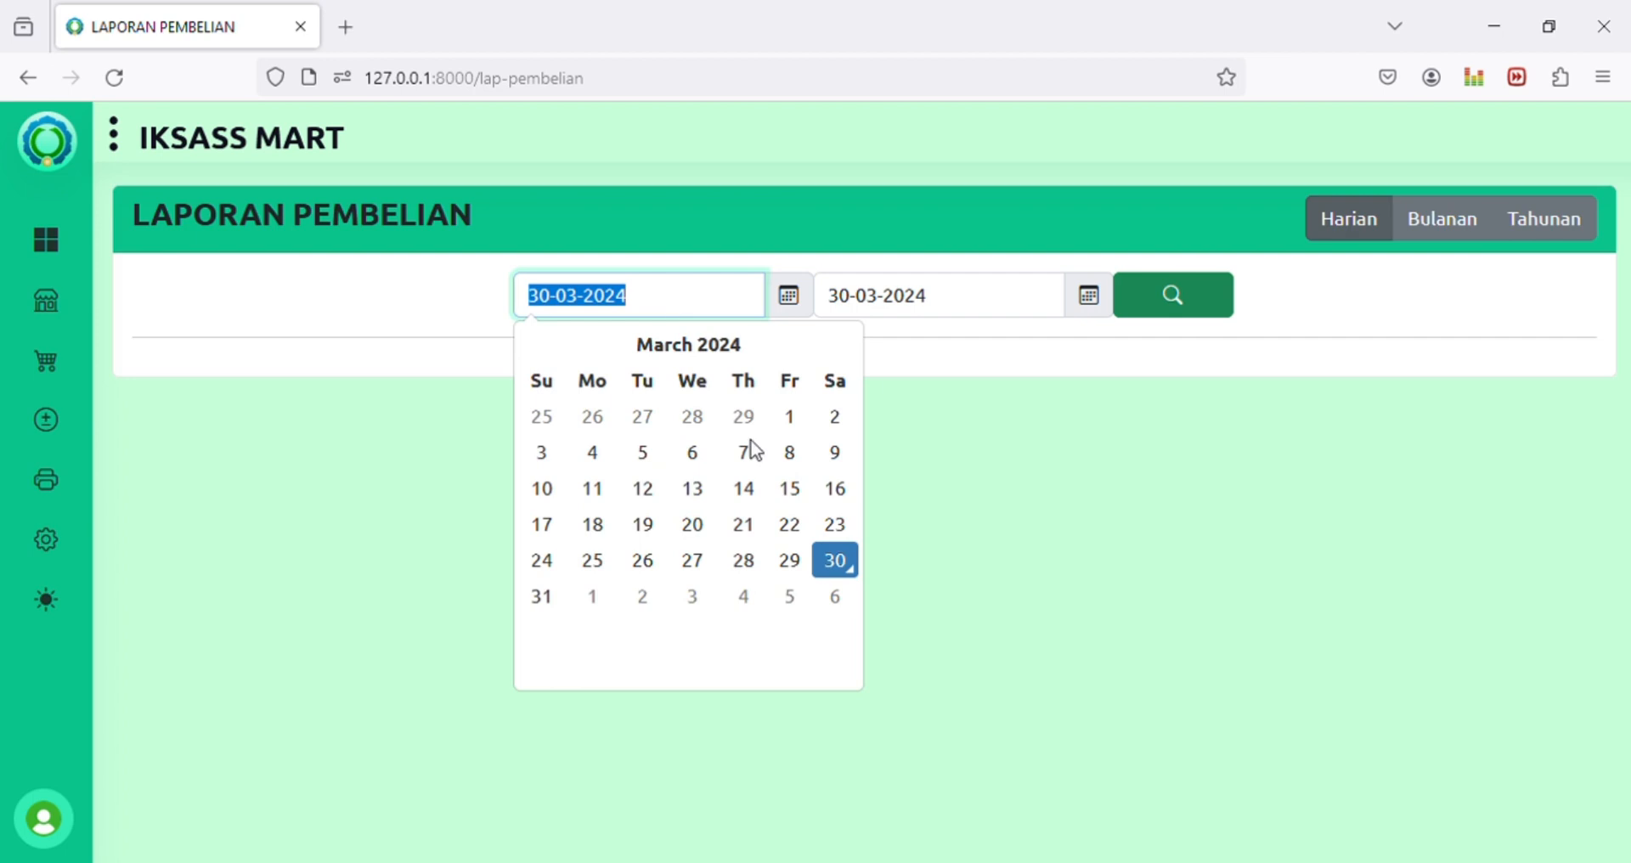
{"action": "left_click", "coordinate": [835, 563]}
{"action": "left_click", "coordinate": [839, 299]}
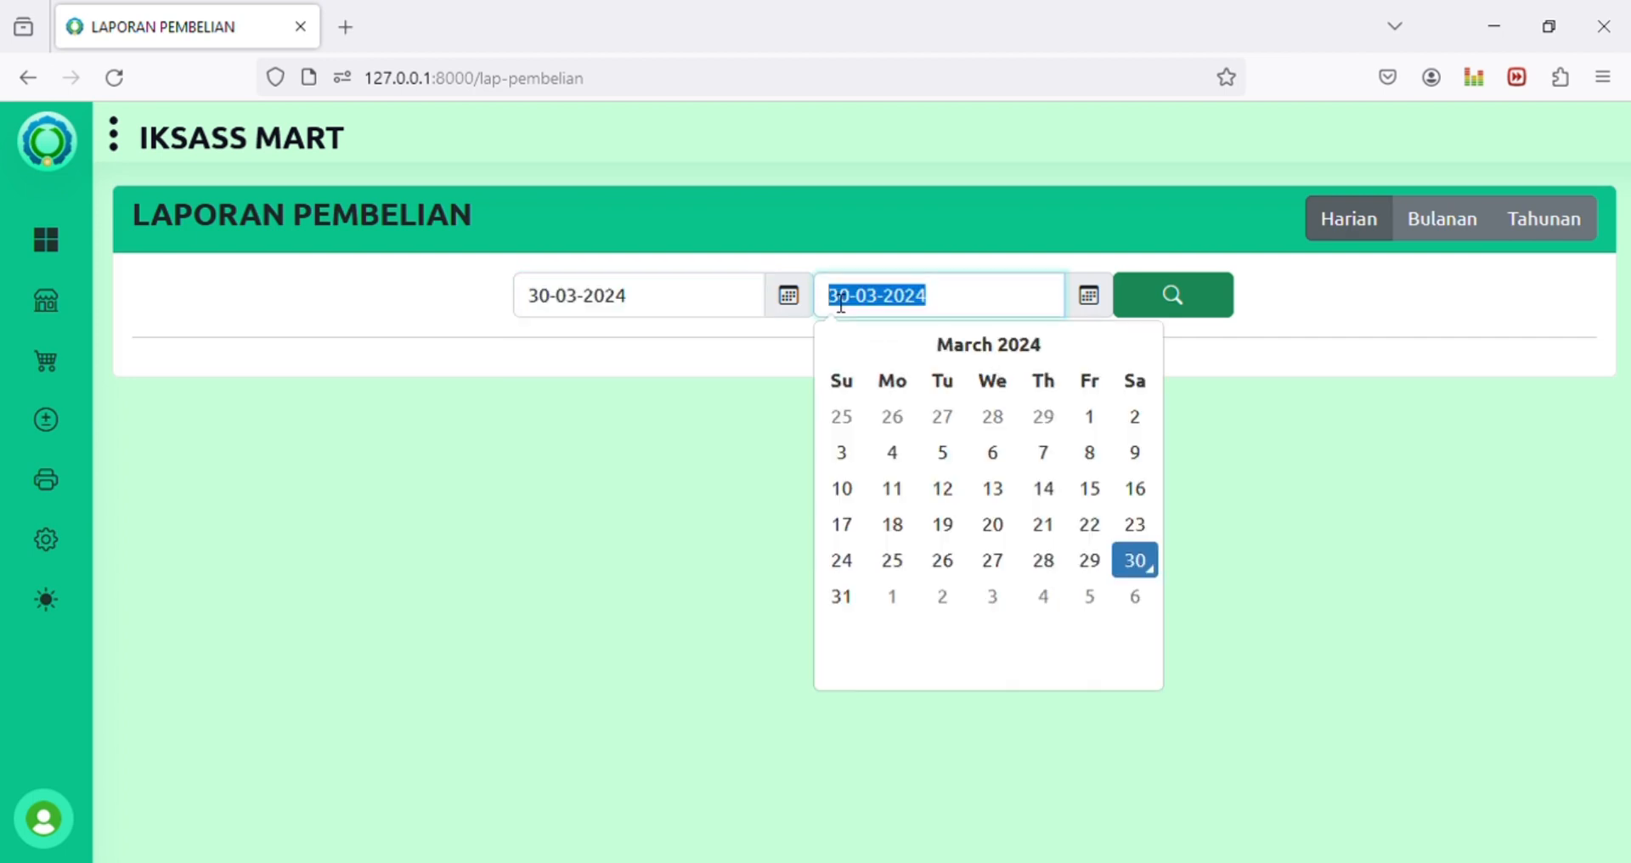
{"action": "left_click", "coordinate": [1145, 562]}
{"action": "left_click", "coordinate": [1179, 297]}
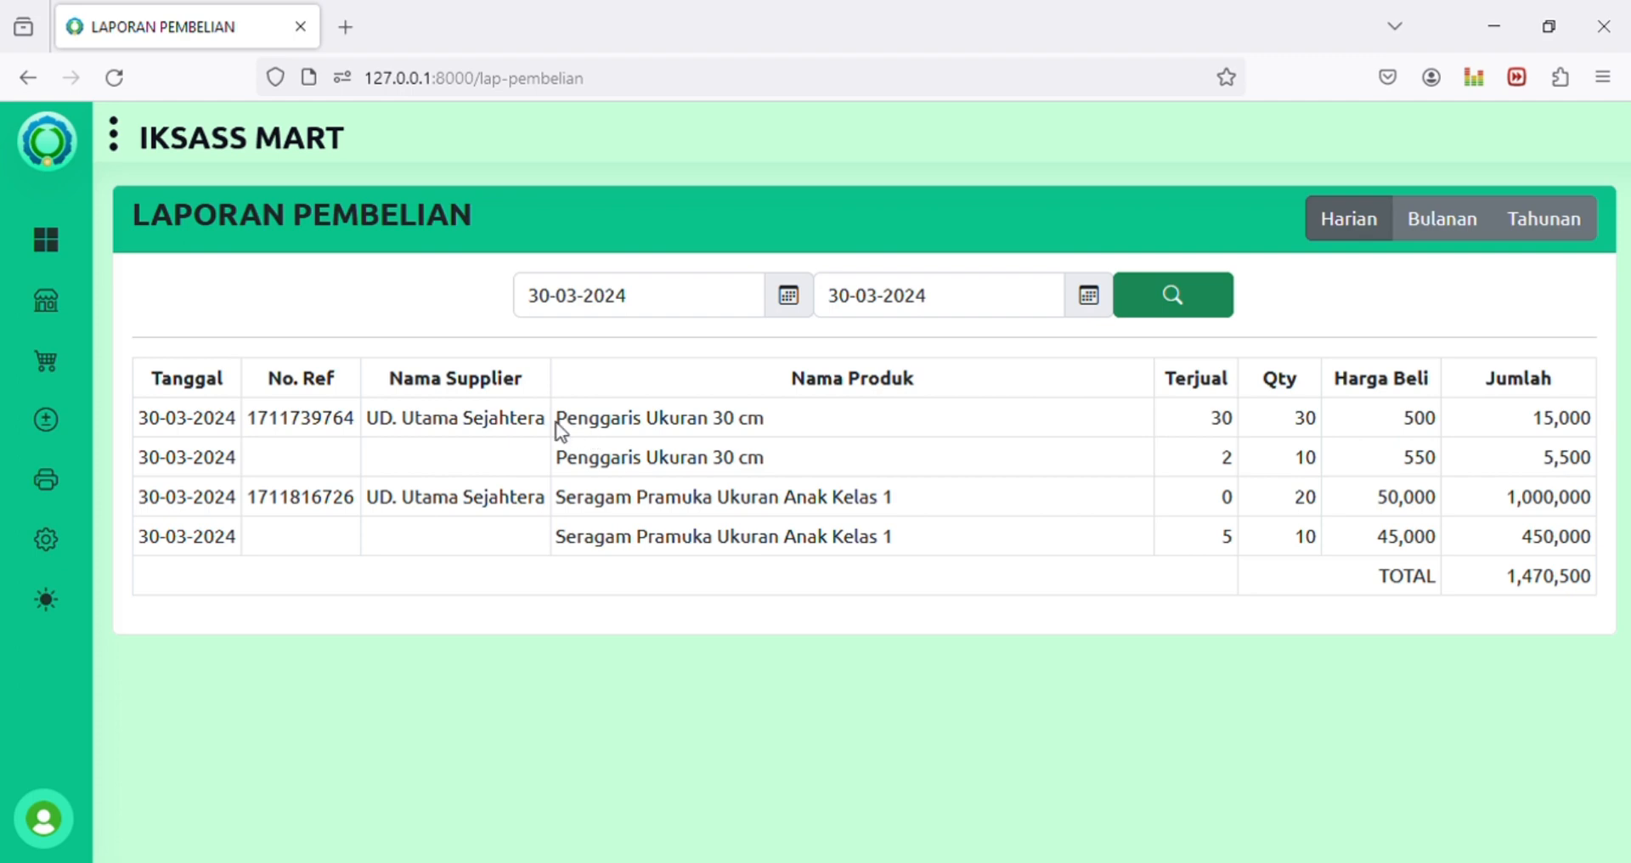
{"action": "left_click_drag", "start_coordinate": [557, 422], "coordinate": [791, 421]}
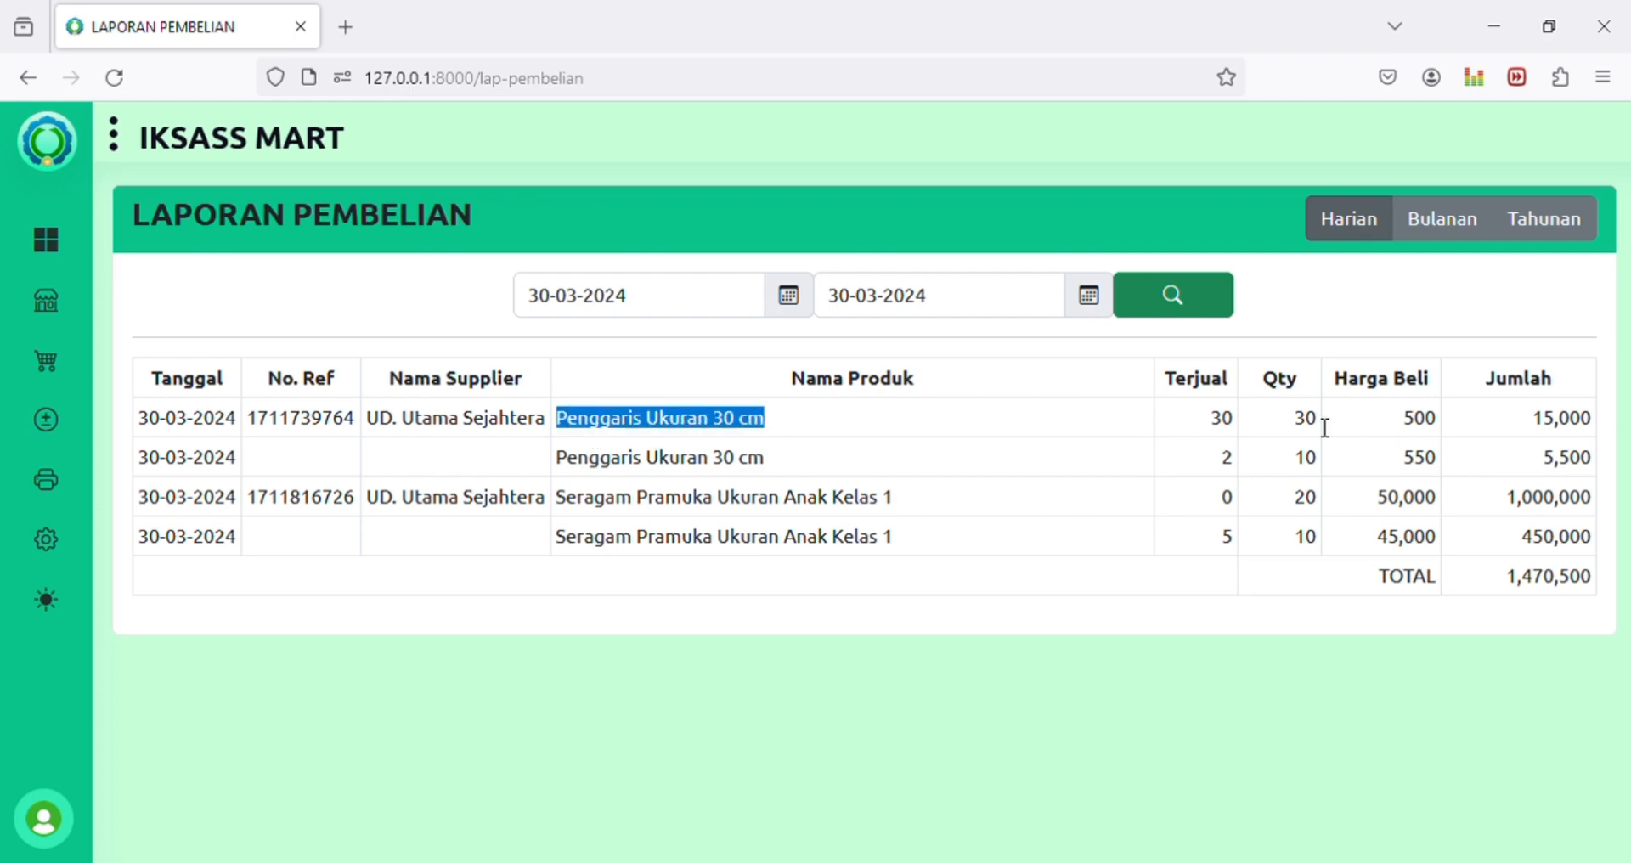
{"action": "left_click", "coordinate": [721, 459]}
{"action": "left_click_drag", "start_coordinate": [628, 459], "coordinate": [1257, 457]}
{"action": "left_click", "coordinate": [1256, 453]}
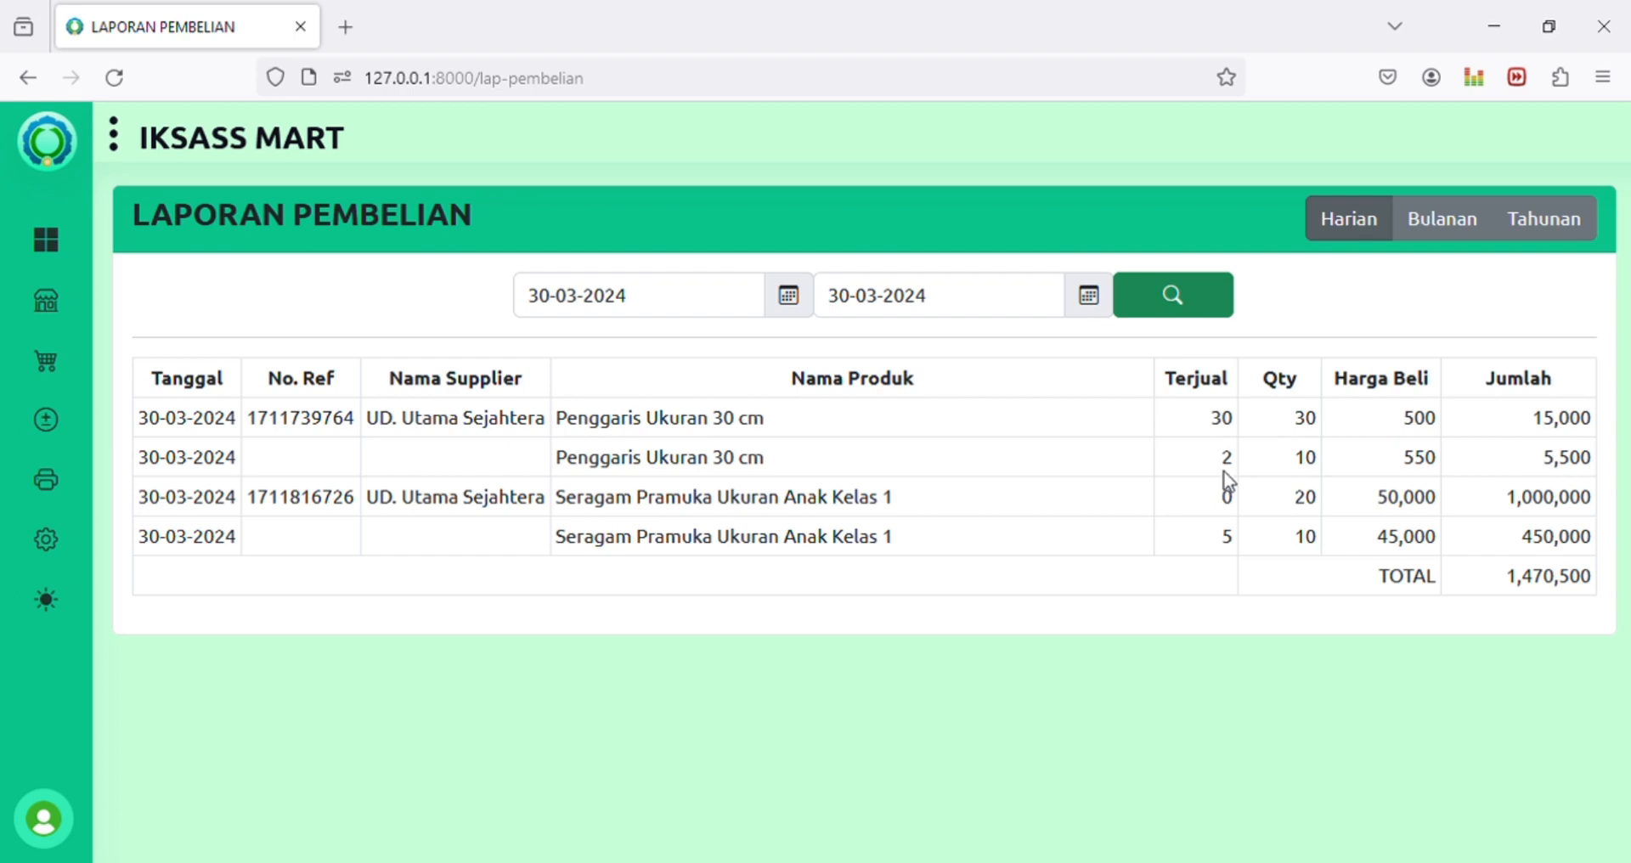
{"action": "left_click_drag", "start_coordinate": [1215, 425], "coordinate": [1235, 521]}
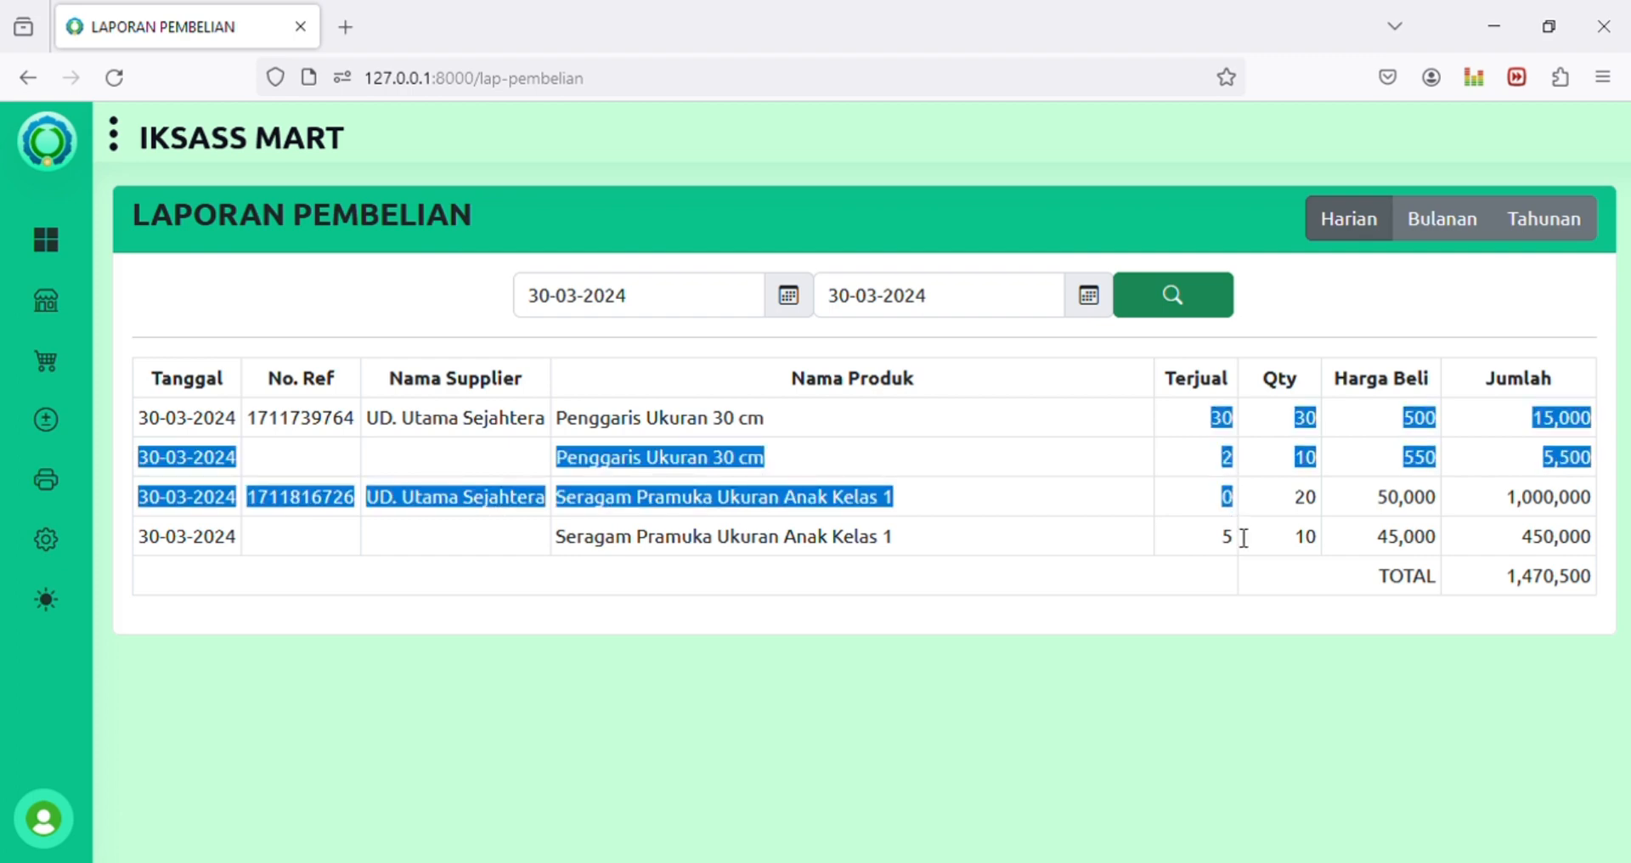
{"action": "left_click", "coordinate": [1241, 548]}
{"action": "left_click_drag", "start_coordinate": [559, 500], "coordinate": [985, 502]}
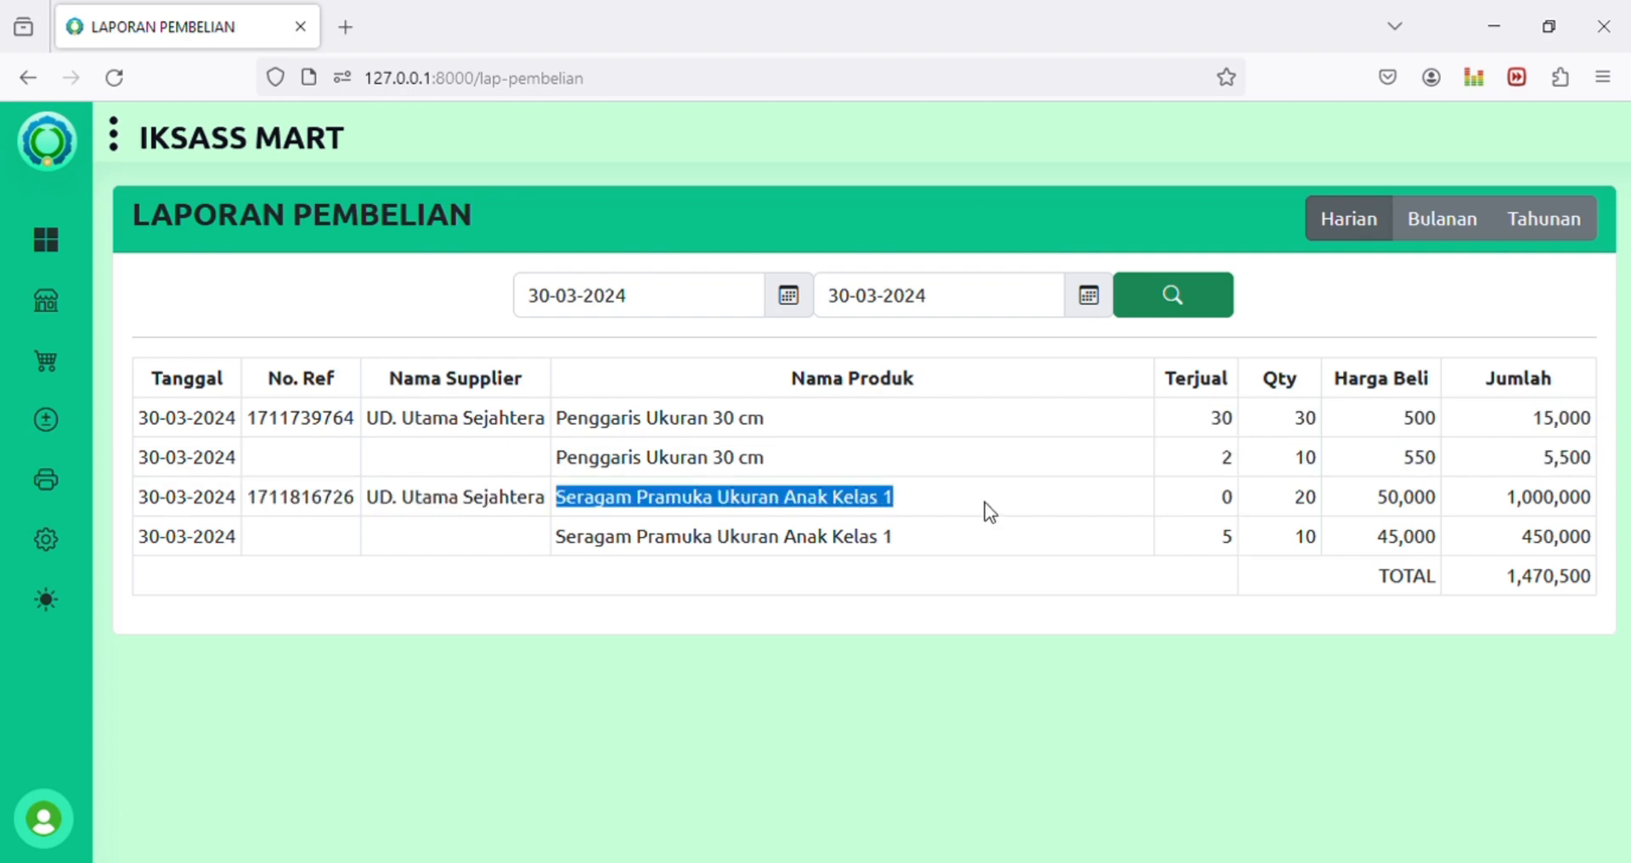
{"action": "left_click_drag", "start_coordinate": [1380, 501], "coordinate": [1440, 501]}
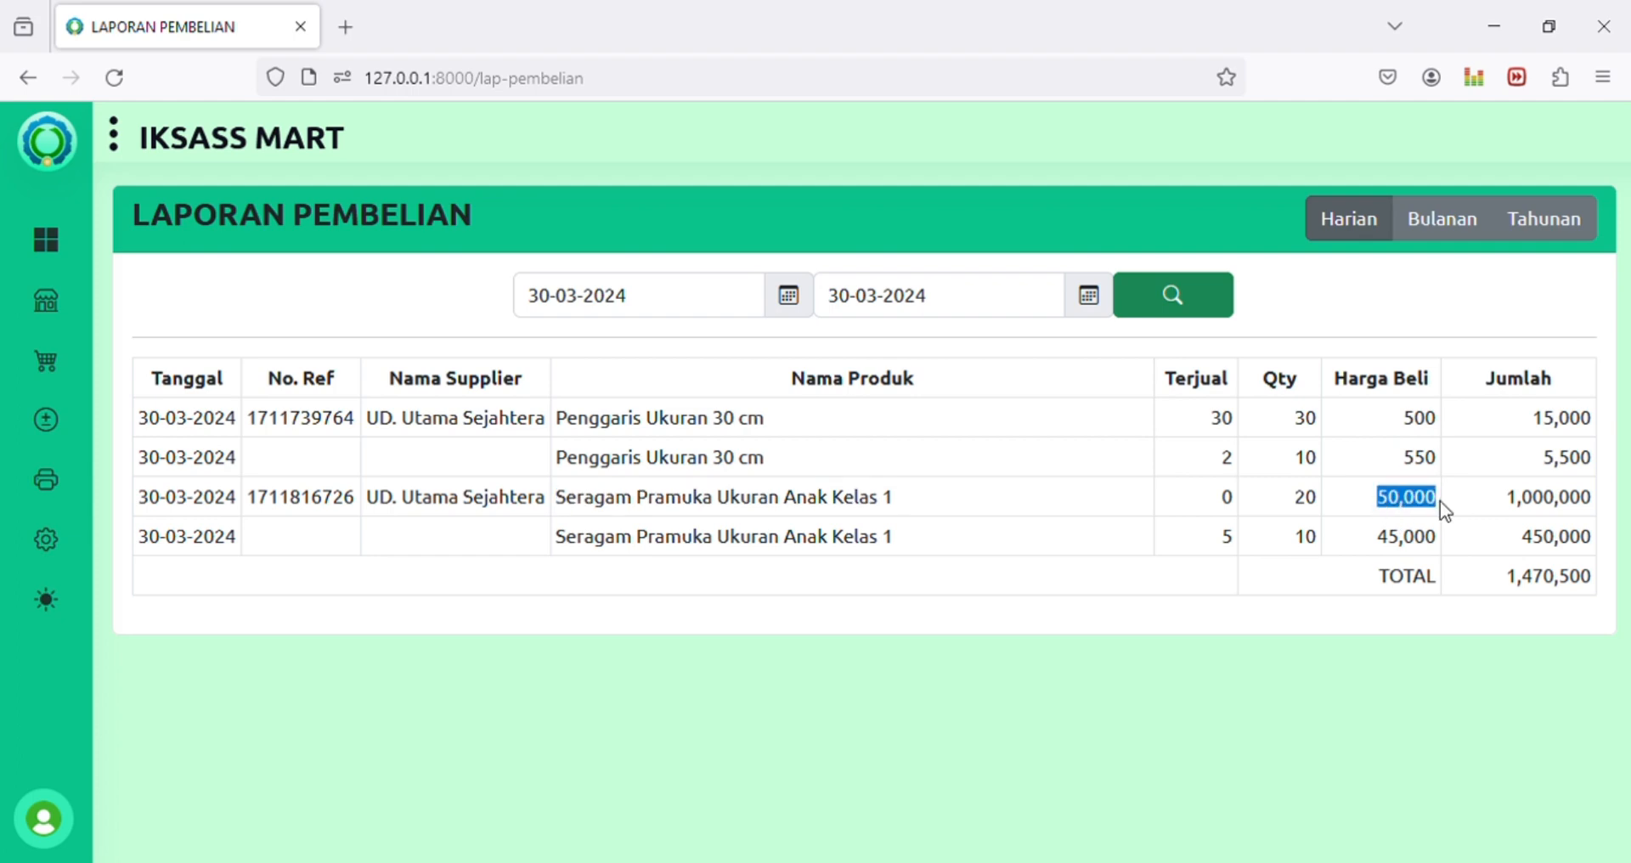
{"action": "double_click", "coordinate": [1321, 498]}
{"action": "left_click_drag", "start_coordinate": [1282, 541], "coordinate": [1466, 538]}
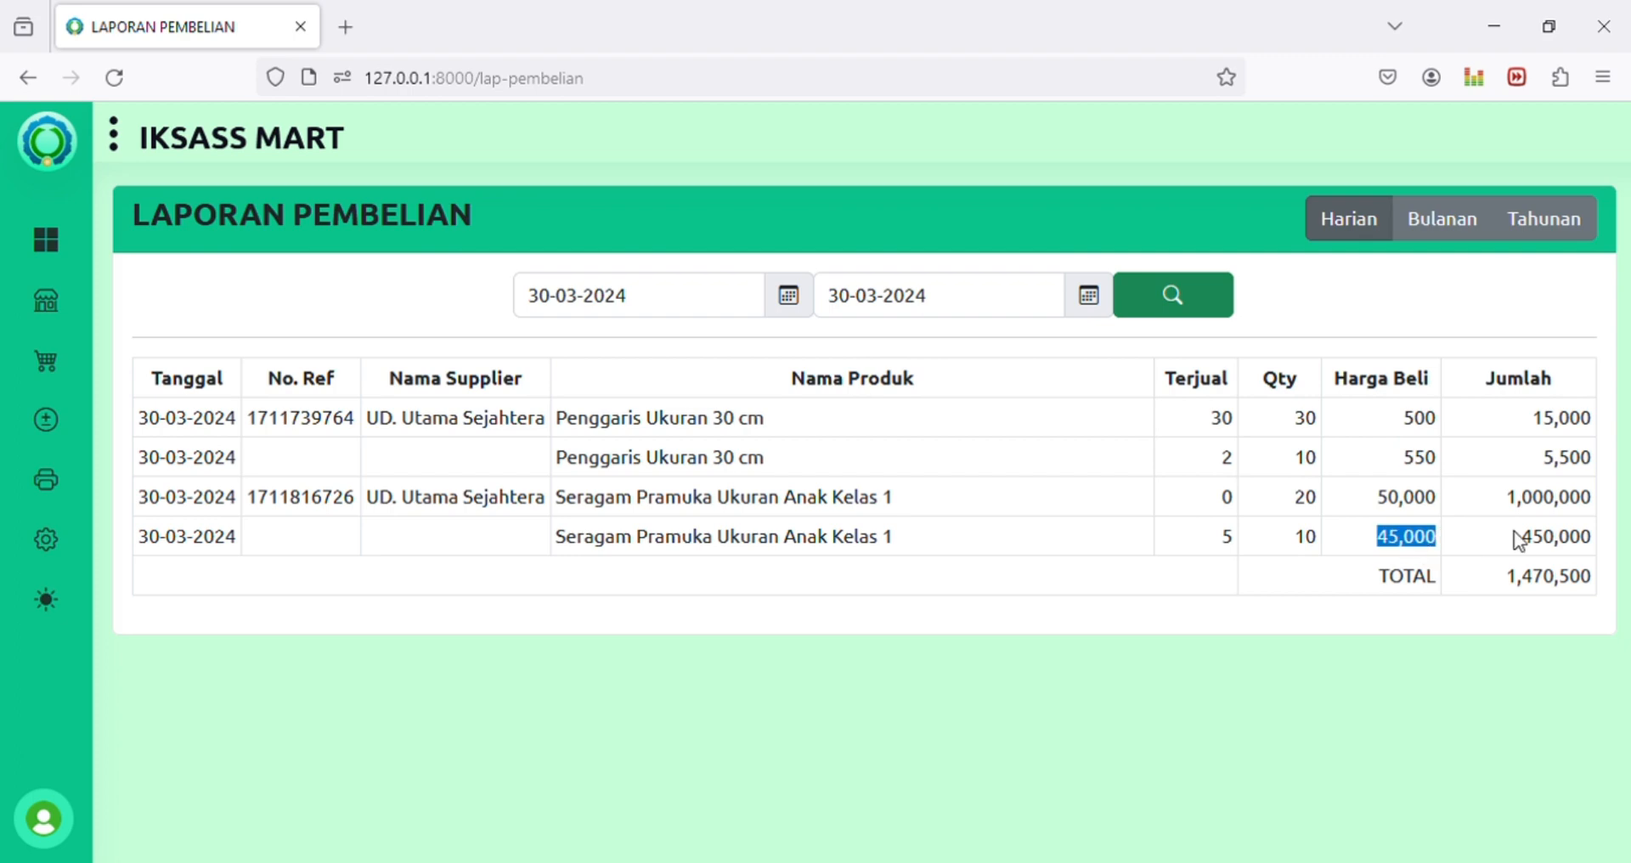
Step: Load the monthly purchase report for March 2024 and check its TOTAL of 2,001,400
{"action": "left_click", "coordinate": [1442, 219]}
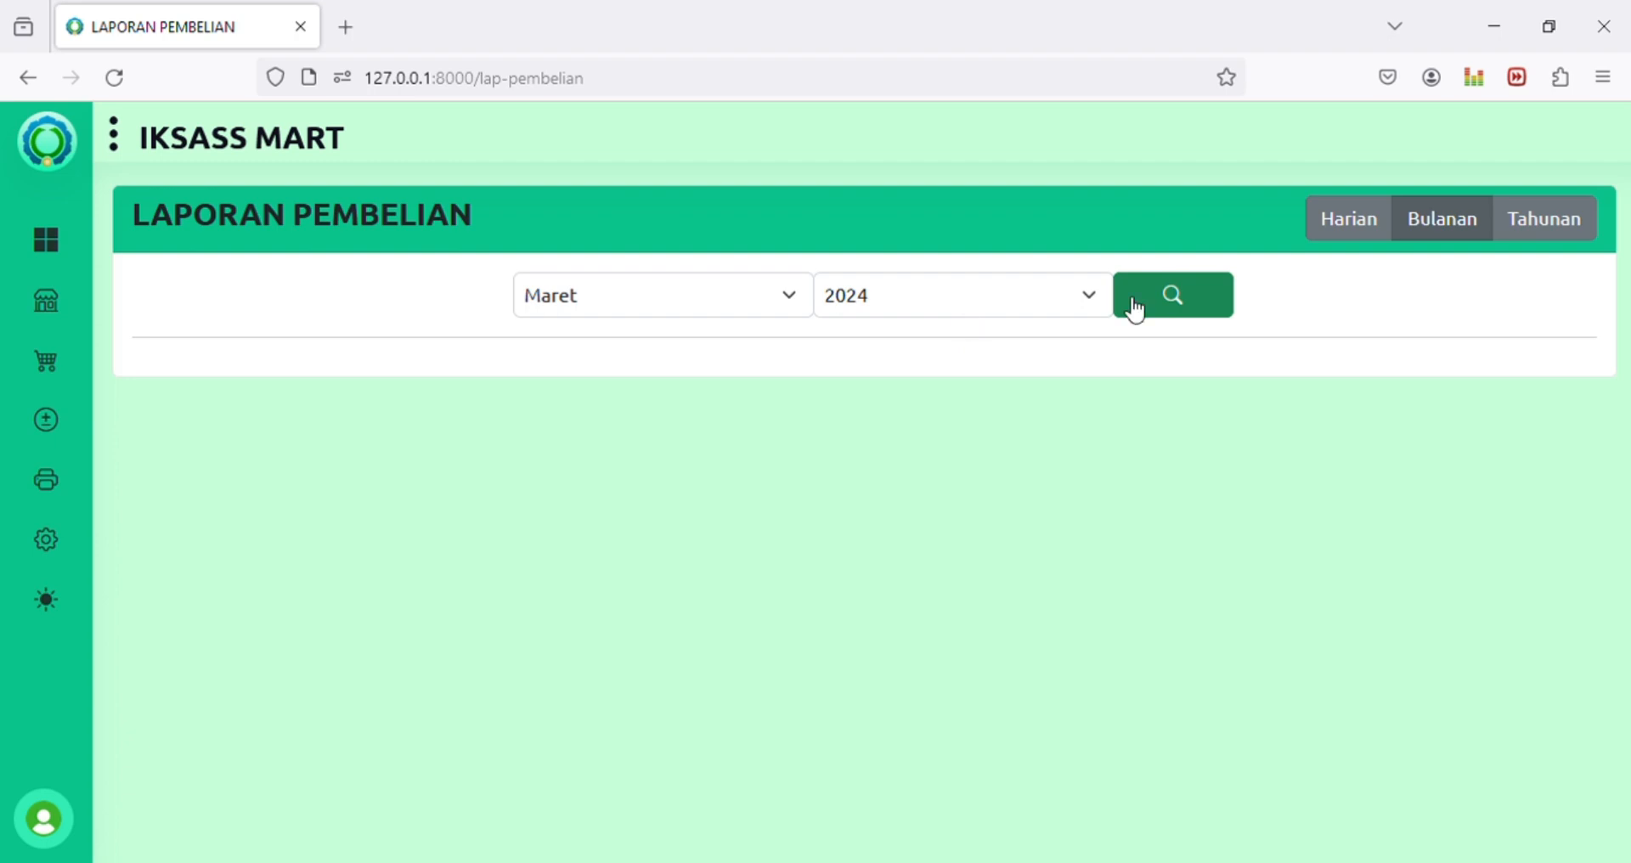
{"action": "left_click", "coordinate": [1198, 308]}
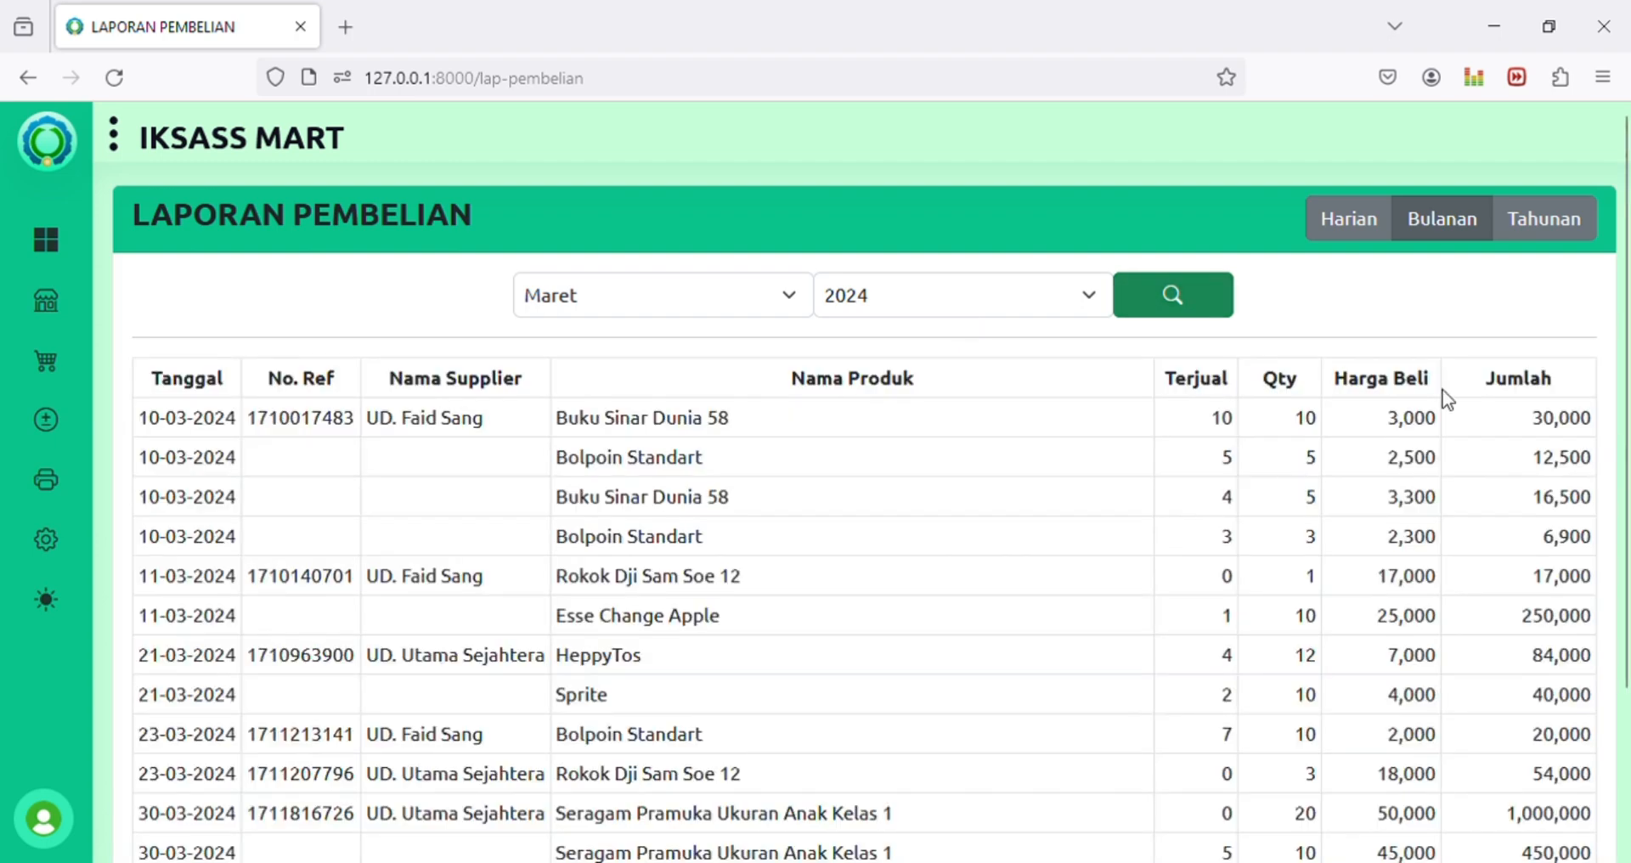
{"action": "scroll", "coordinate": [1443, 442], "scroll_direction": "down", "scroll_amount": 3}
{"action": "scroll", "coordinate": [1384, 528], "scroll_direction": "up", "scroll_amount": 2}
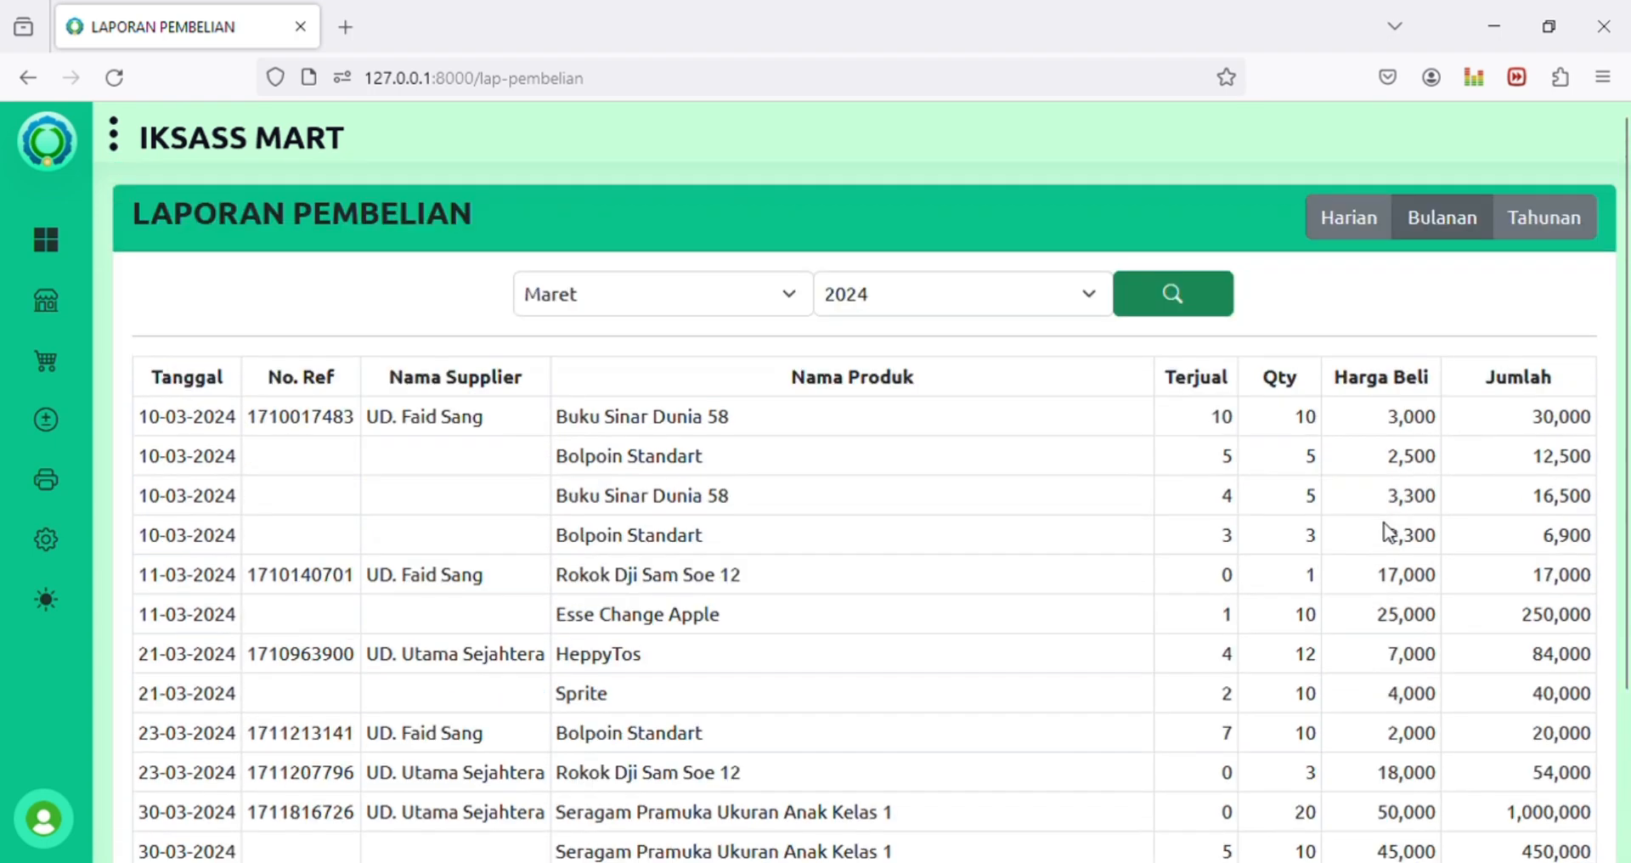
{"action": "scroll", "coordinate": [1322, 492], "scroll_direction": "down", "scroll_amount": 2}
{"action": "scroll", "coordinate": [962, 496], "scroll_direction": "up", "scroll_amount": 2}
{"action": "scroll", "coordinate": [1337, 466], "scroll_direction": "down", "scroll_amount": 2}
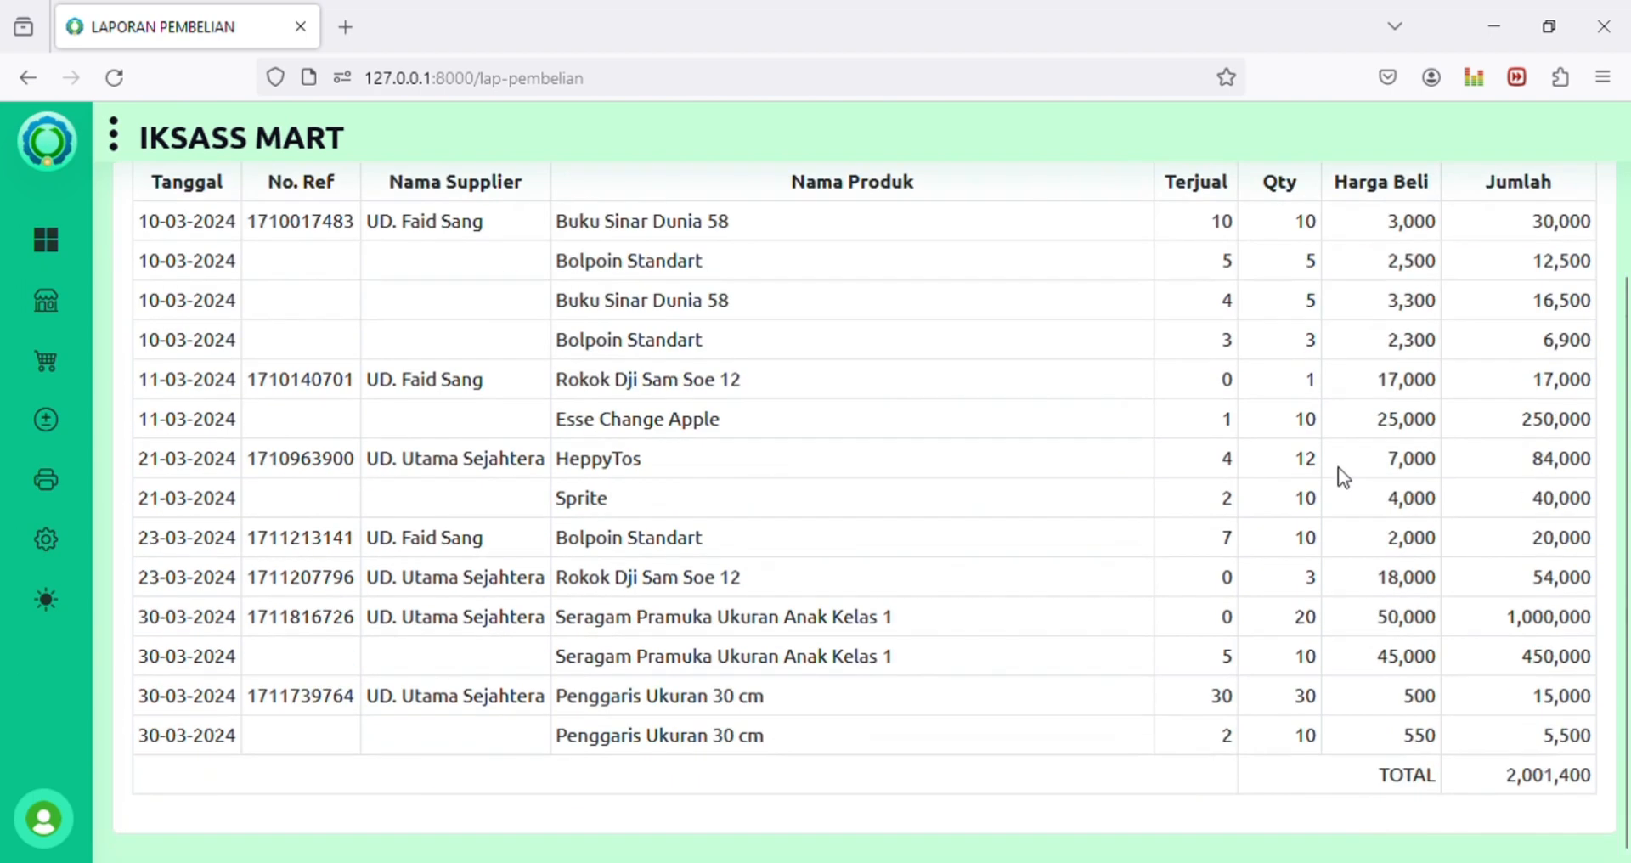
{"action": "double_click", "coordinate": [1525, 794]}
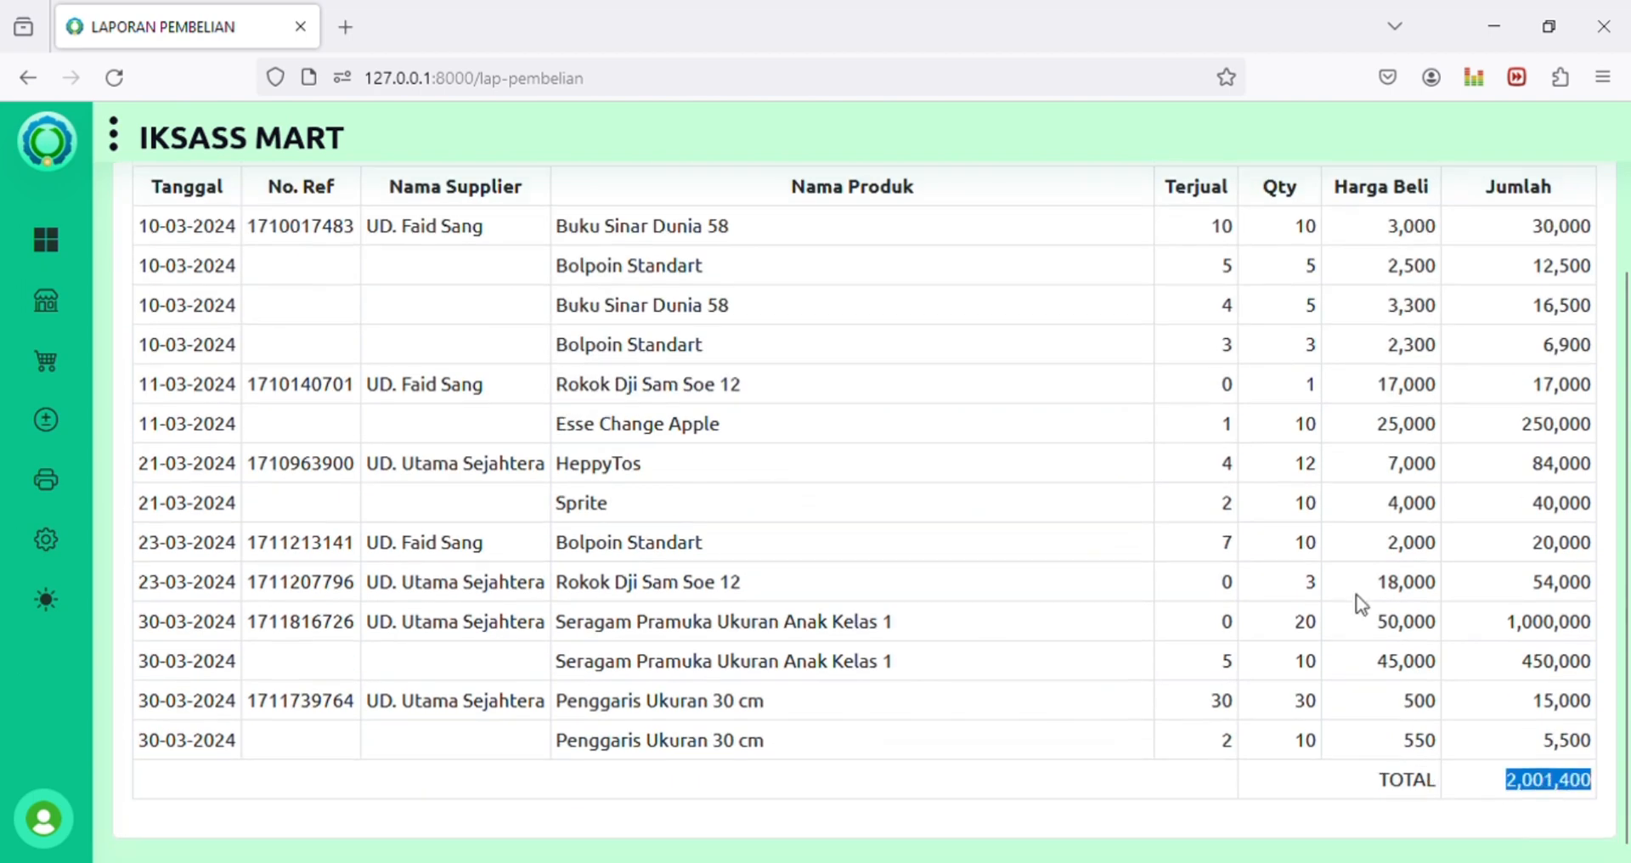
{"action": "scroll", "coordinate": [1356, 594], "scroll_direction": "up", "scroll_amount": 2}
Step: Switch the purchase report to the yearly 2024 view and scroll through it
{"action": "left_click", "coordinate": [1591, 214]}
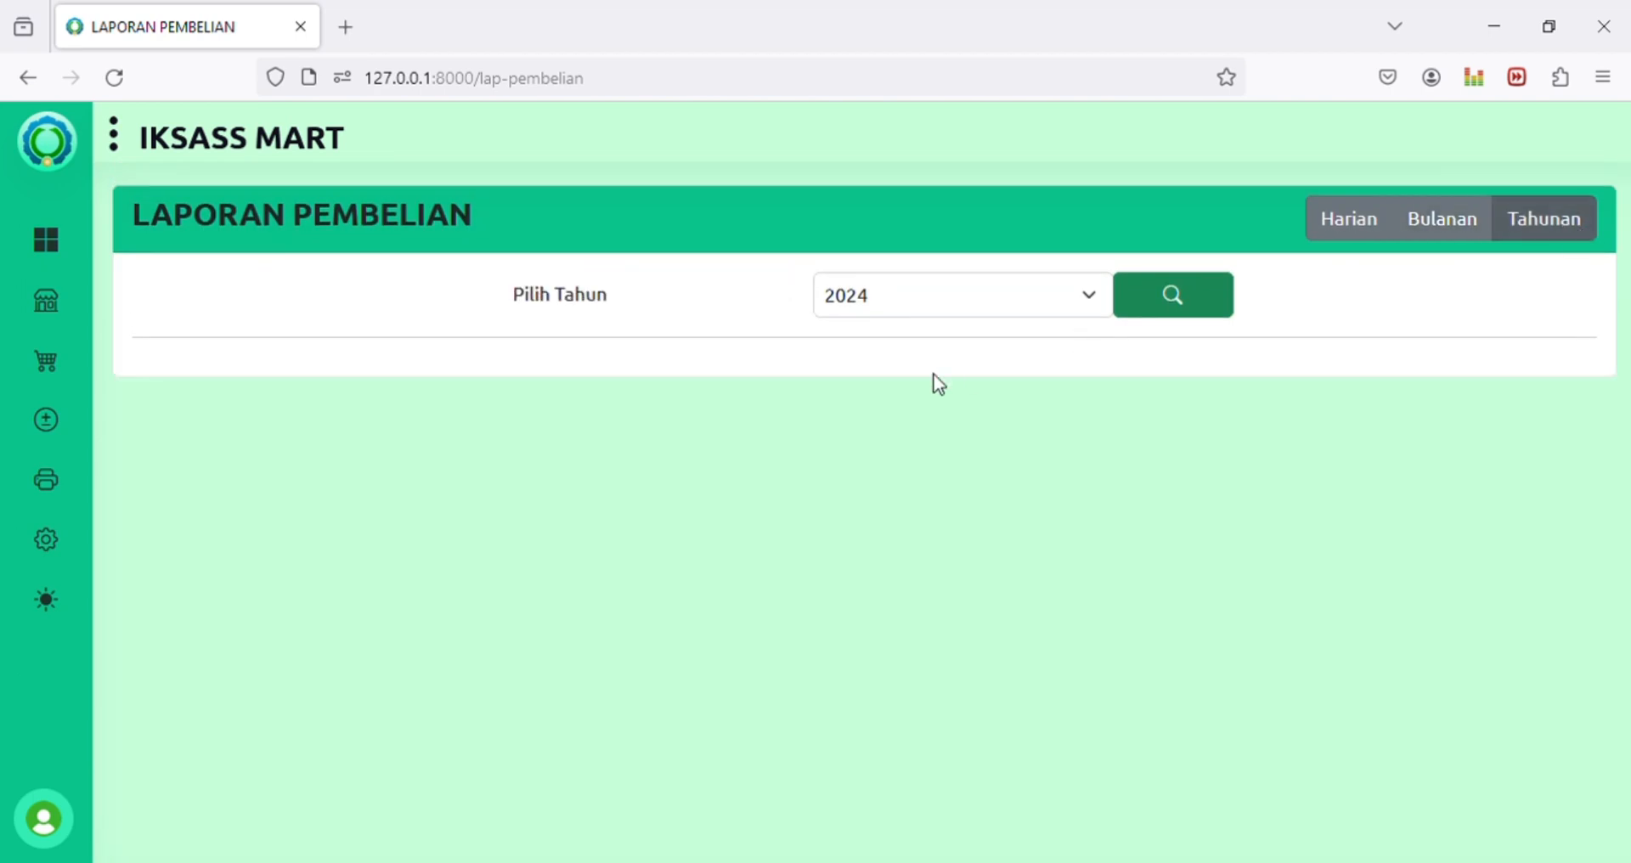
{"action": "scroll", "coordinate": [1384, 539], "scroll_direction": "down", "scroll_amount": 2}
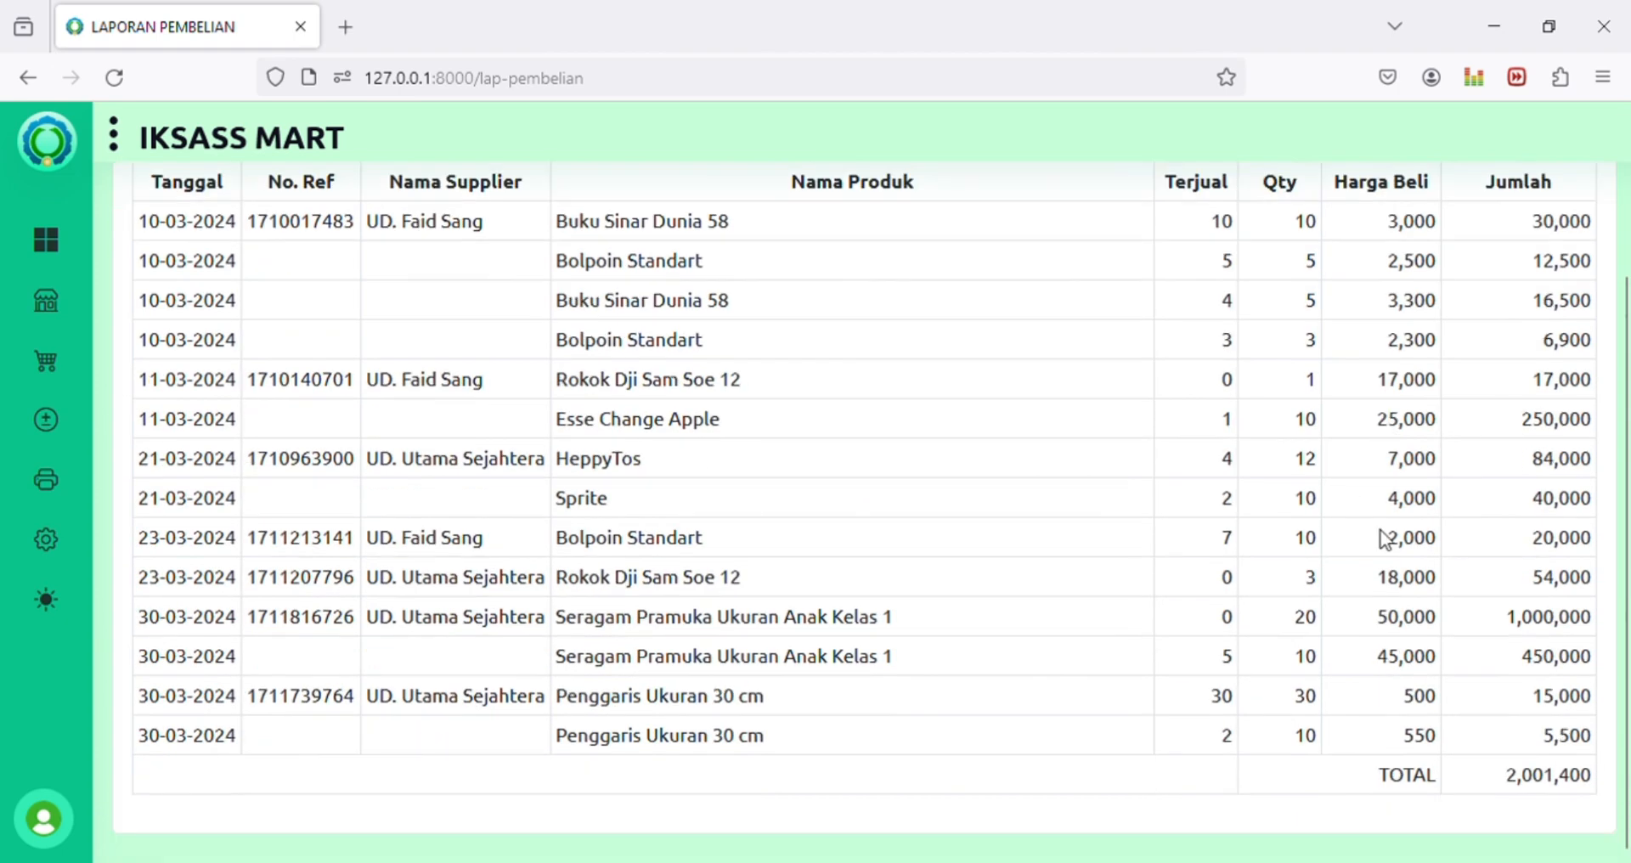
{"action": "scroll", "coordinate": [1097, 673], "scroll_direction": "up", "scroll_amount": 2}
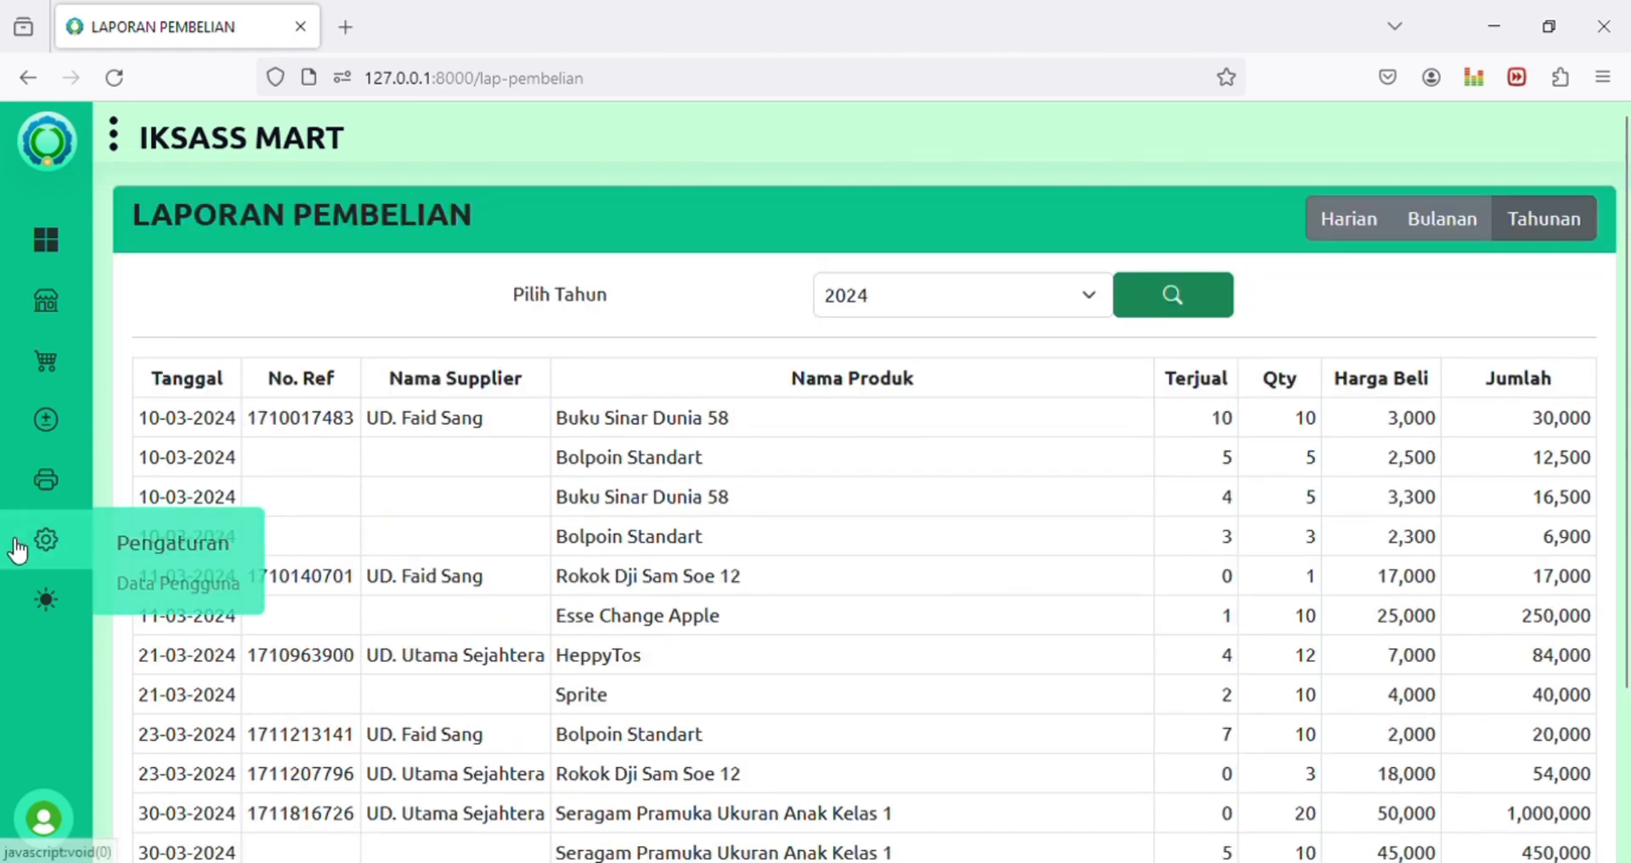
{"action": "mouse_move", "coordinate": [46, 479]}
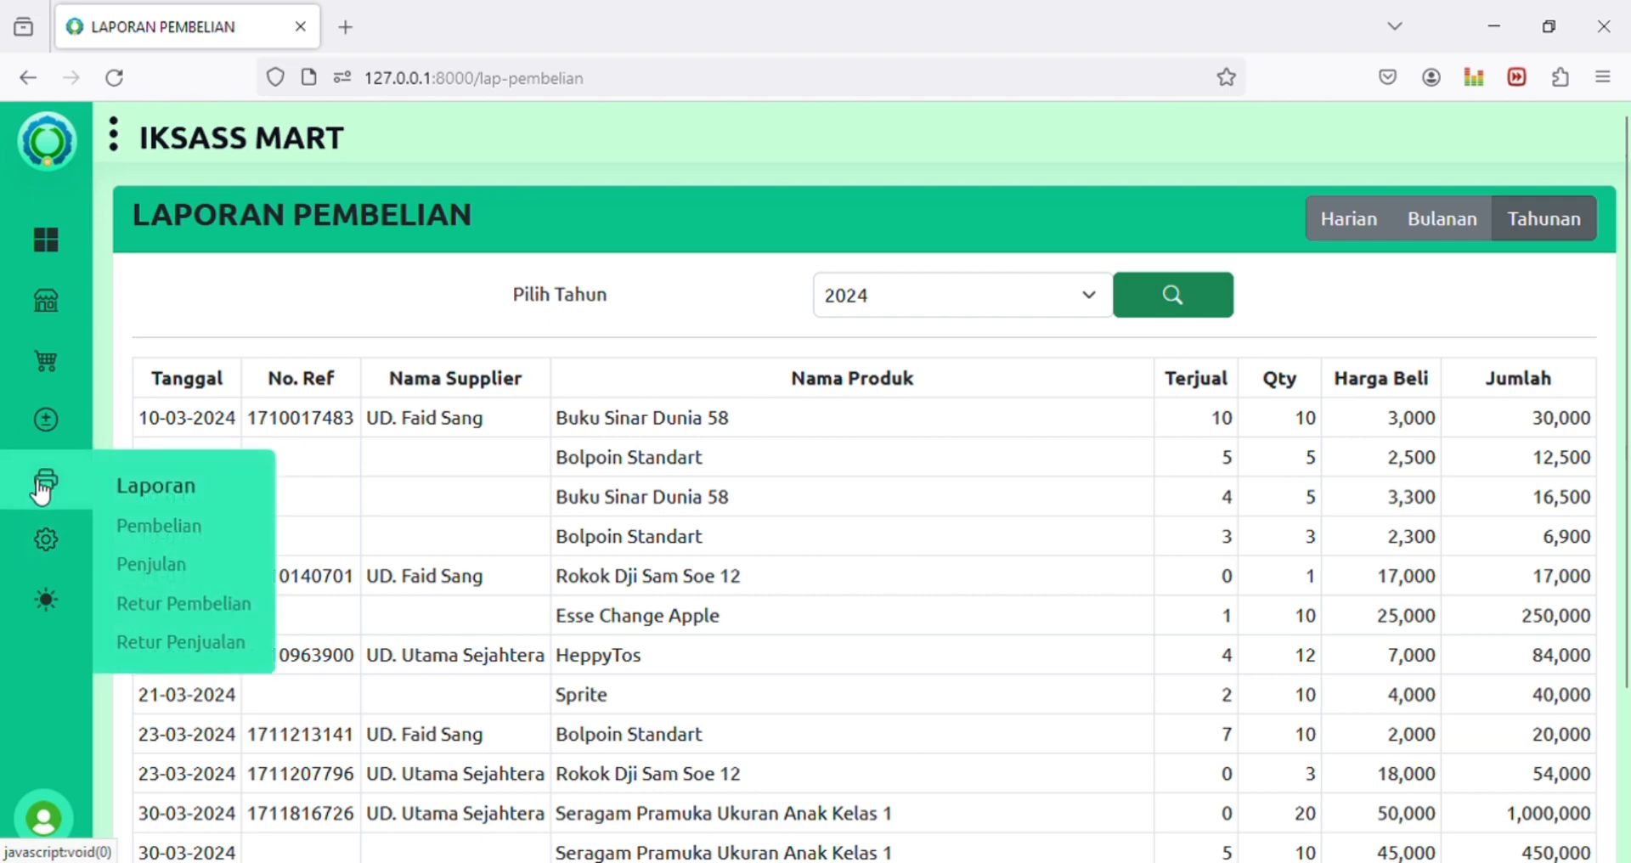
Step: Open the sales report and set its period back to Harian after trying Bulanan and Tahunan
{"action": "left_click", "coordinate": [159, 568]}
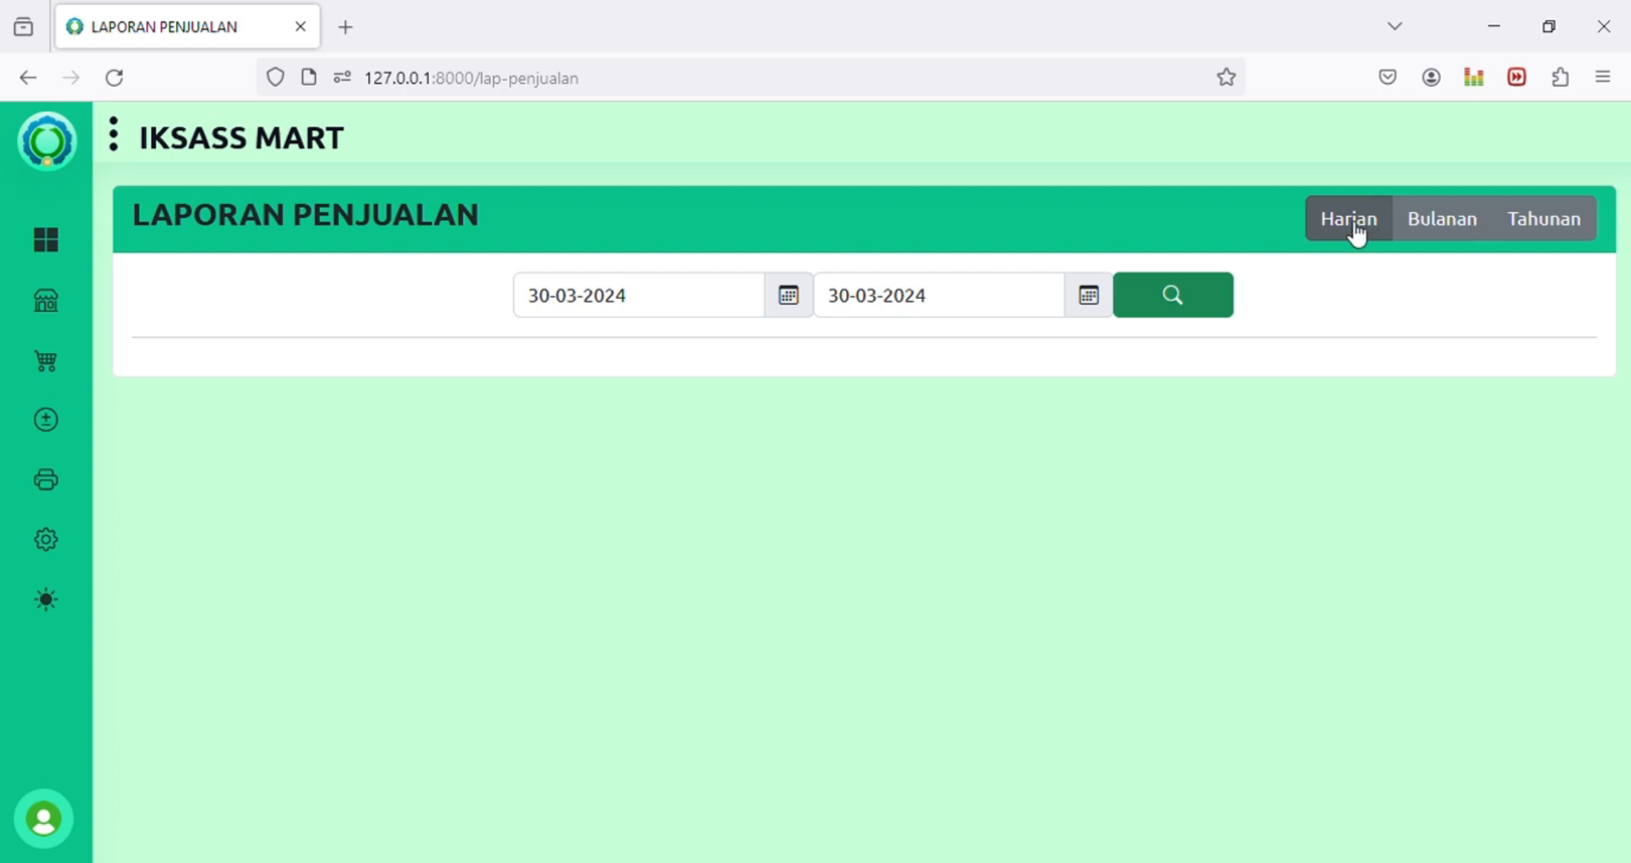
{"action": "left_click", "coordinate": [1459, 222]}
{"action": "left_click", "coordinate": [1541, 233]}
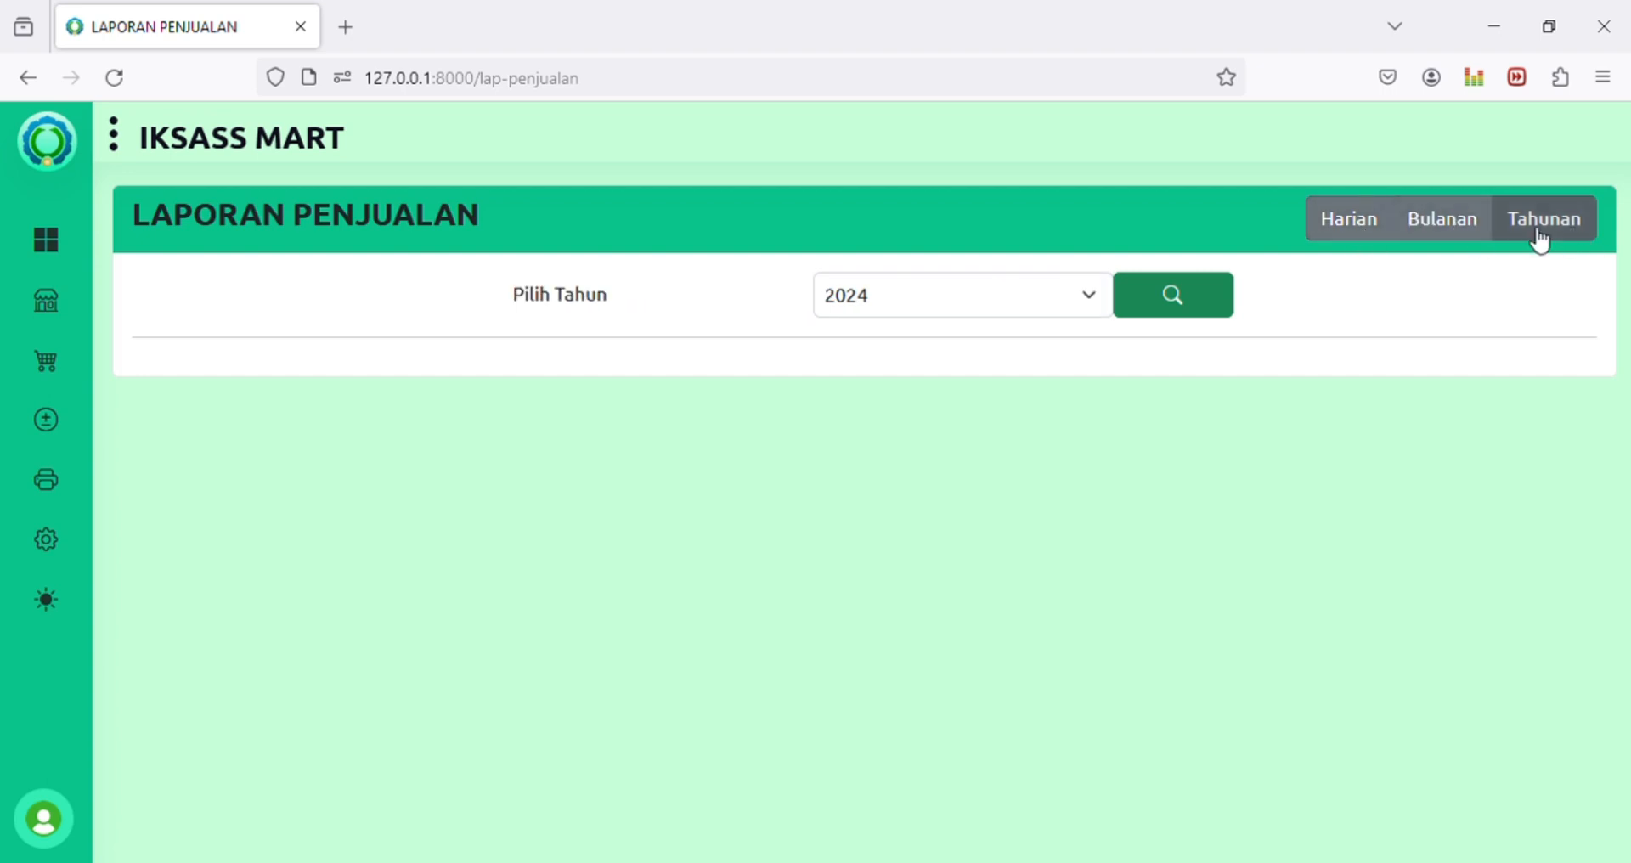
{"action": "left_click", "coordinate": [1367, 228]}
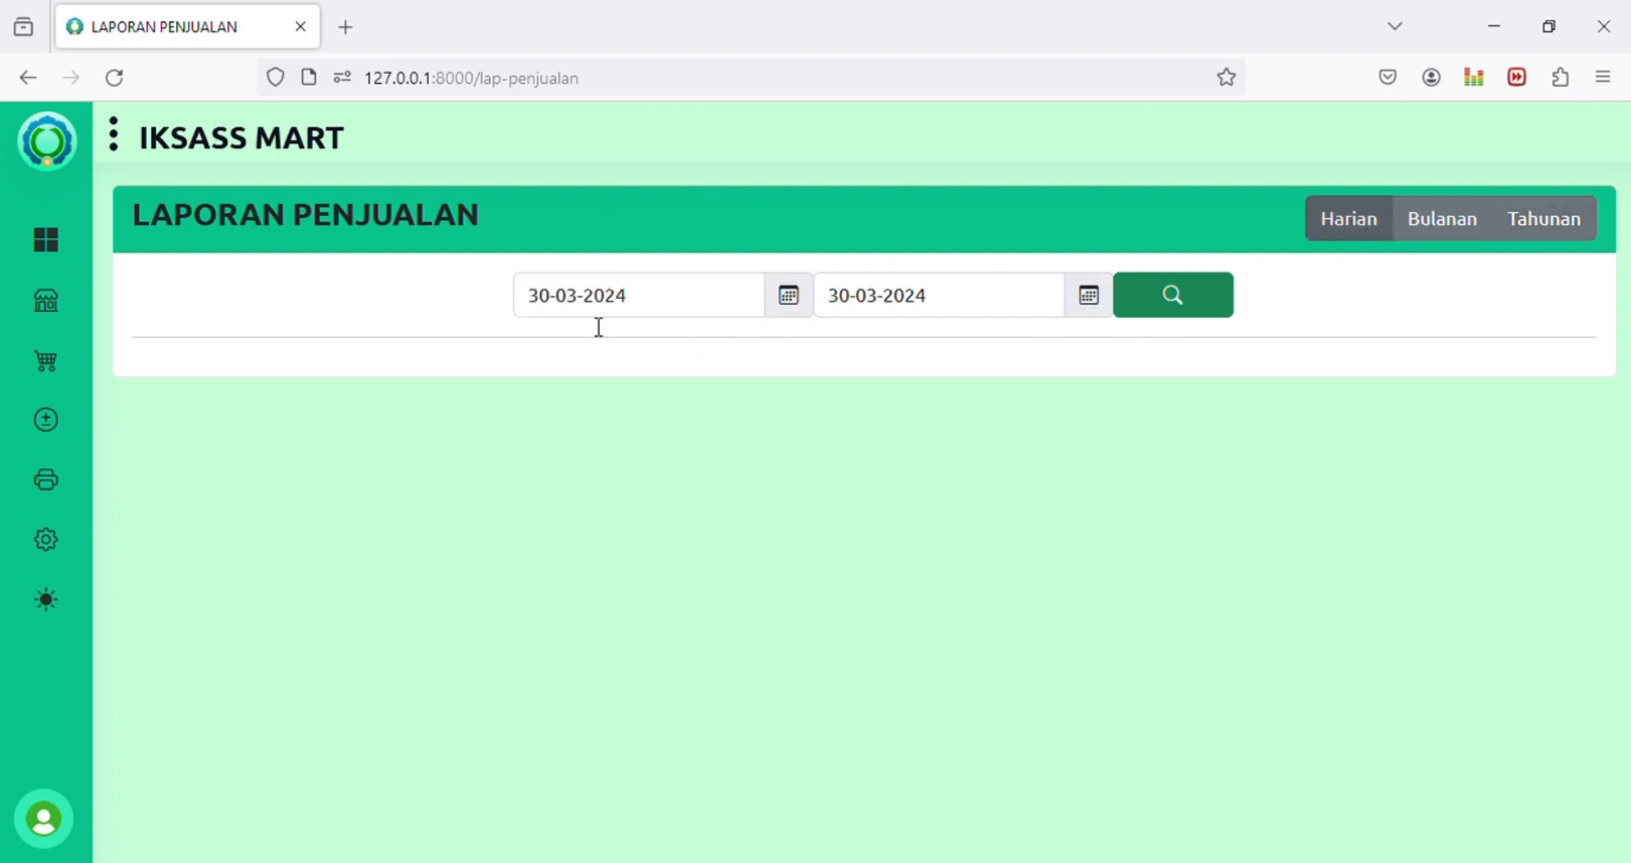
Step: Set the sales report date range from 29-03-2024 to 30-03-2024
{"action": "left_click", "coordinate": [558, 313]}
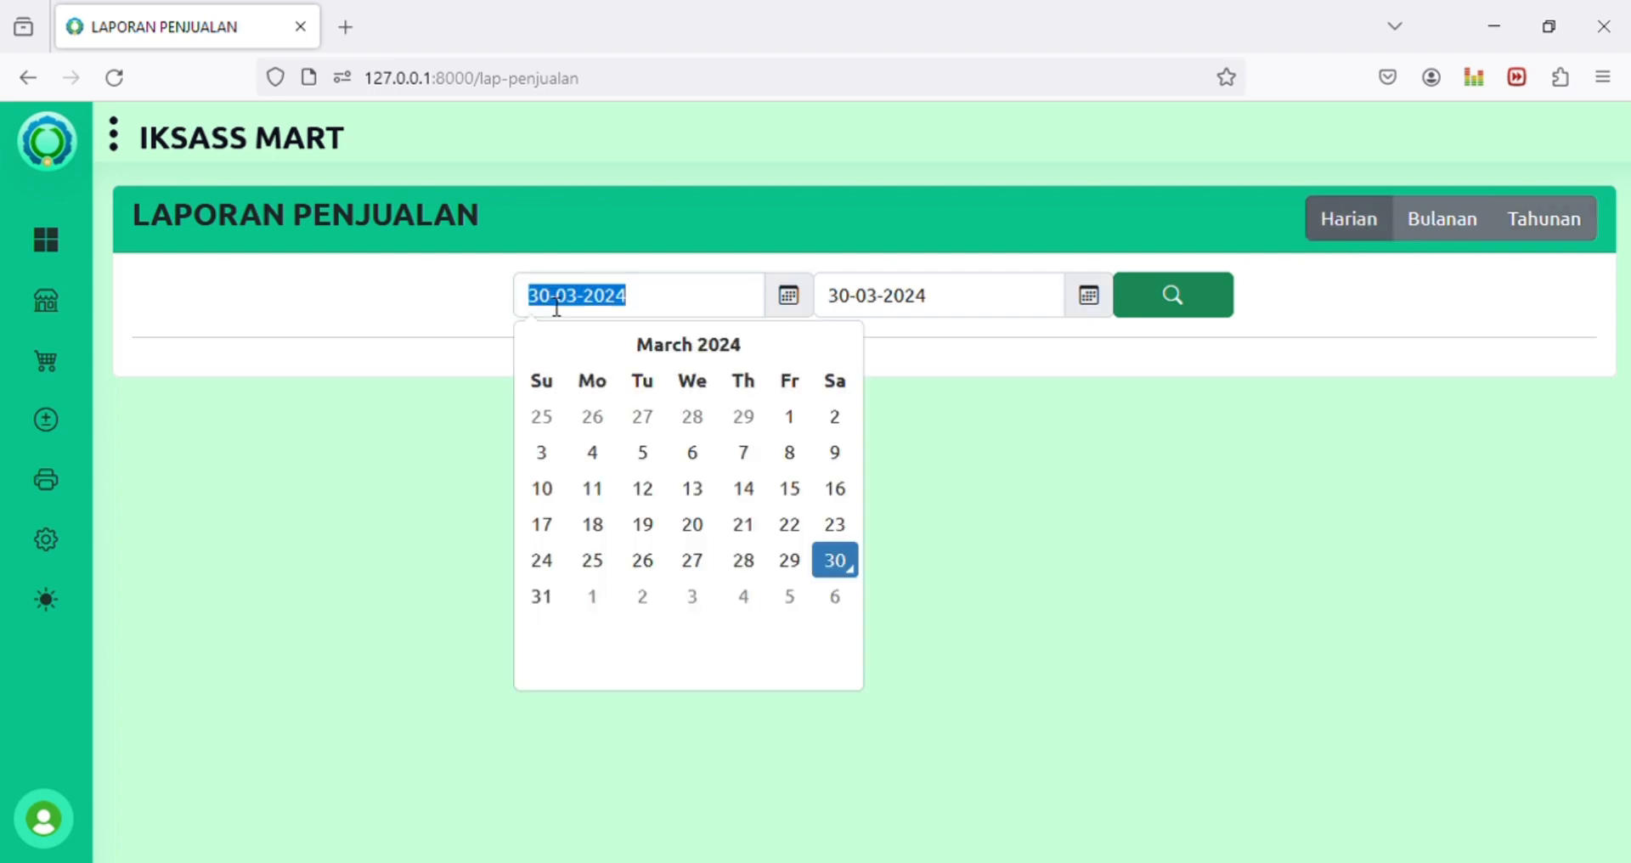
{"action": "left_click", "coordinate": [841, 563]}
{"action": "left_click", "coordinate": [852, 299]}
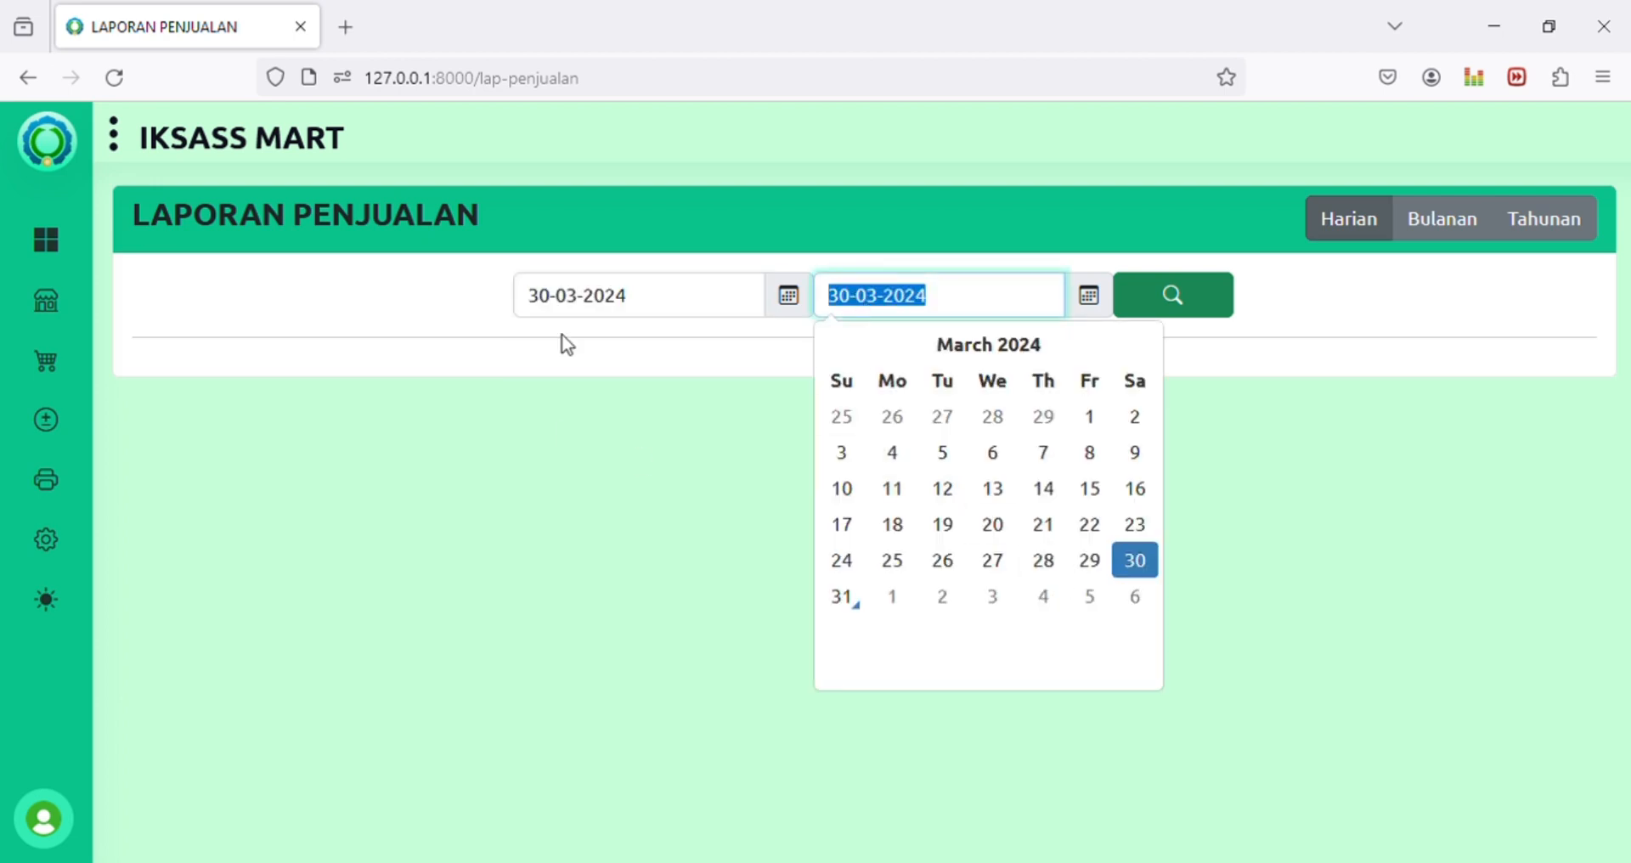
{"action": "left_click", "coordinate": [561, 311]}
{"action": "left_click", "coordinate": [790, 561]}
{"action": "left_click", "coordinate": [853, 304]}
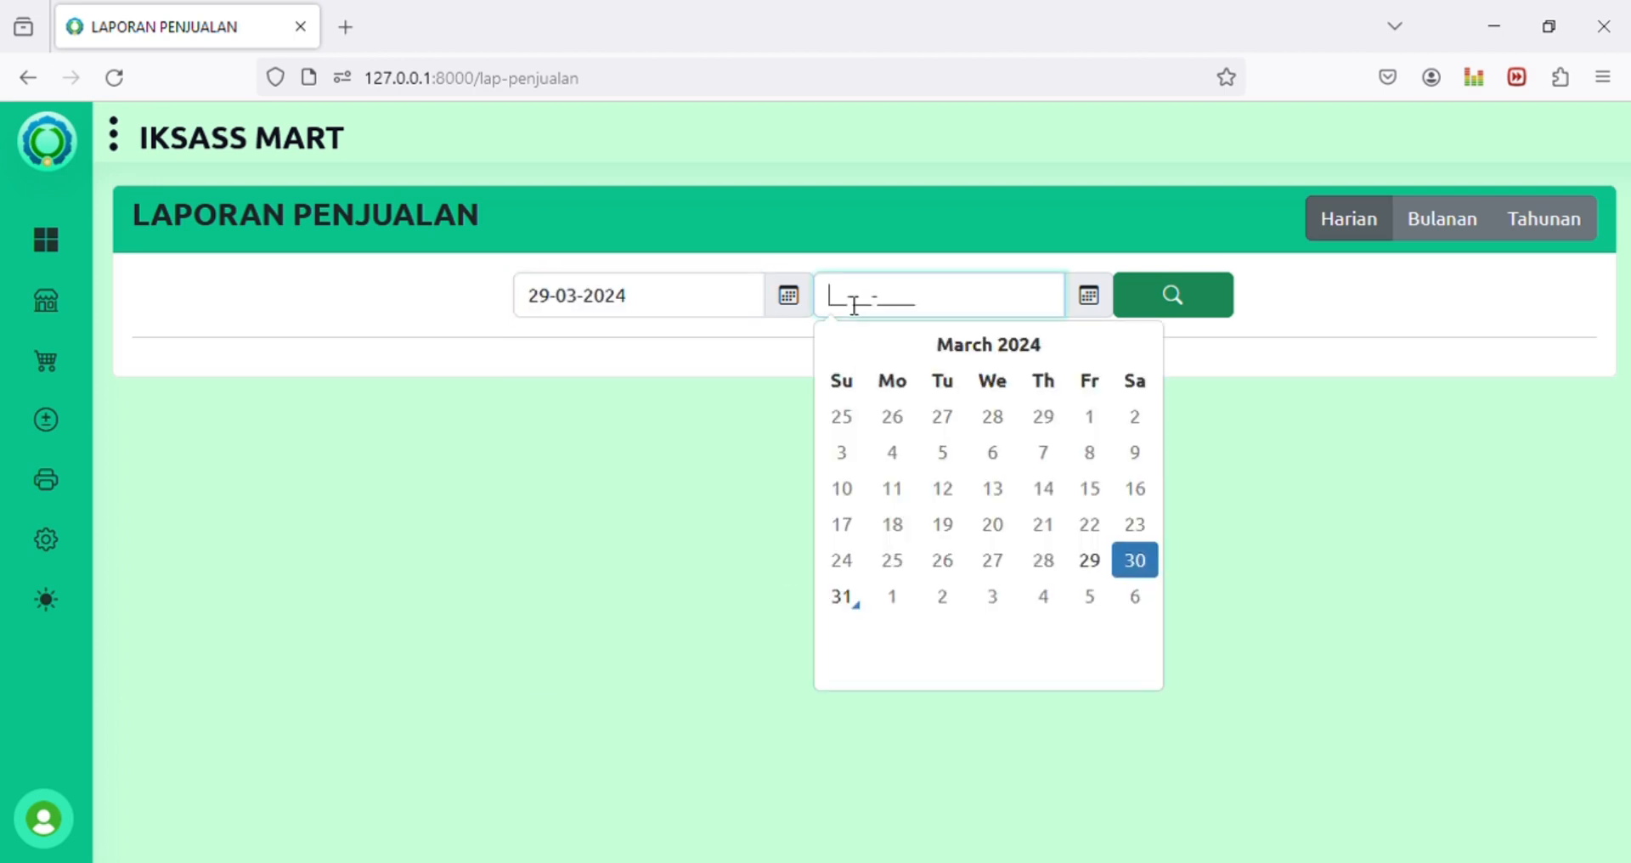
{"action": "left_click", "coordinate": [1138, 559]}
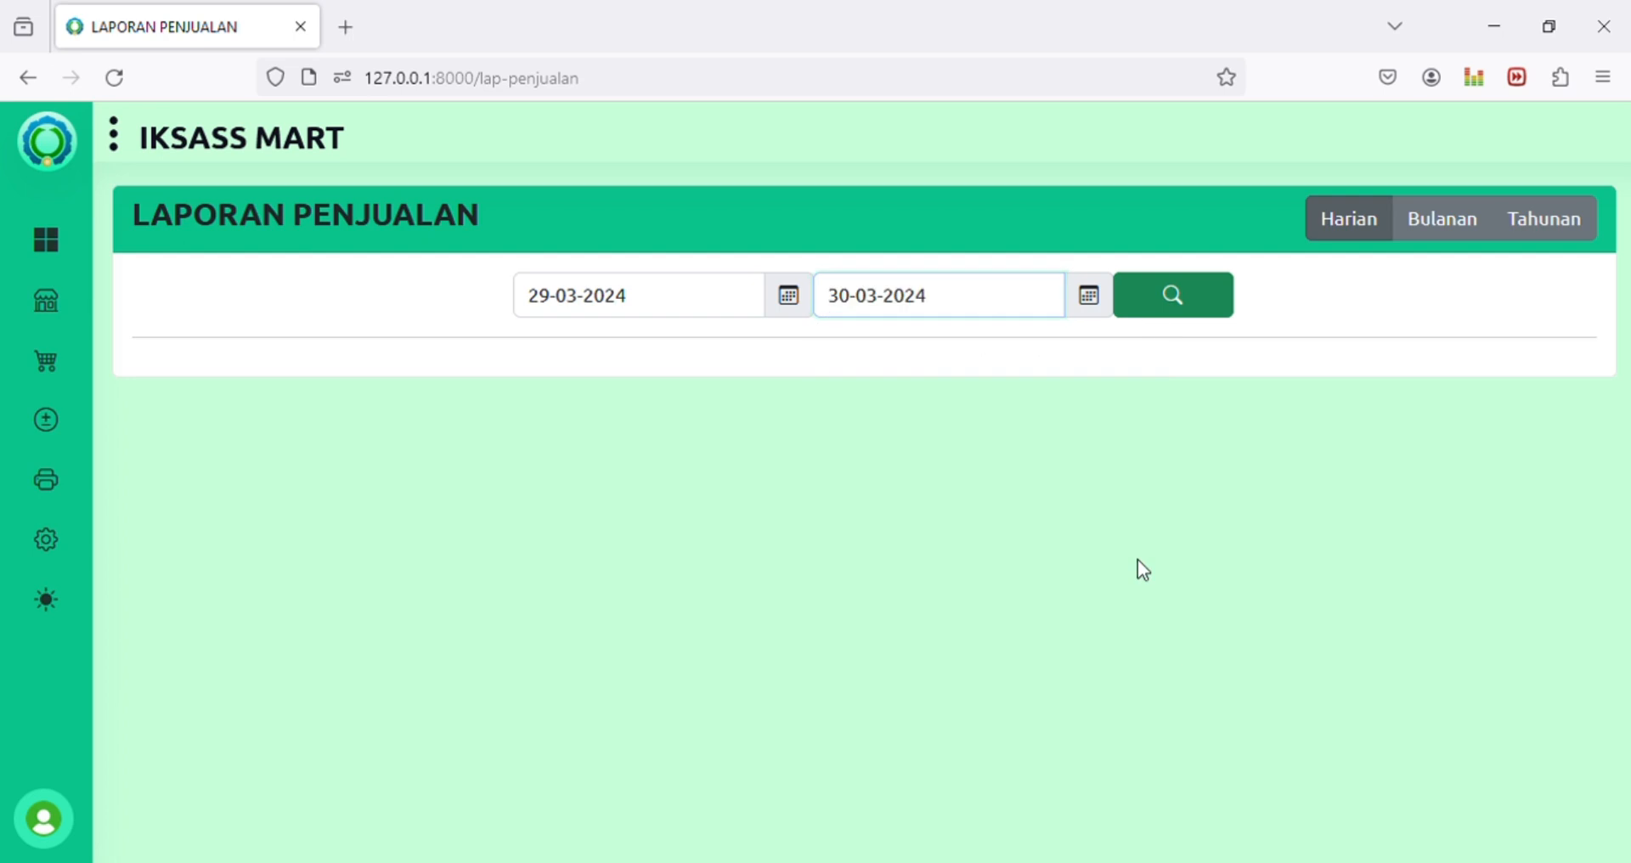
Step: Load the 29–30 March sales report and check the Qty values 6 and 18
{"action": "left_click", "coordinate": [1184, 297]}
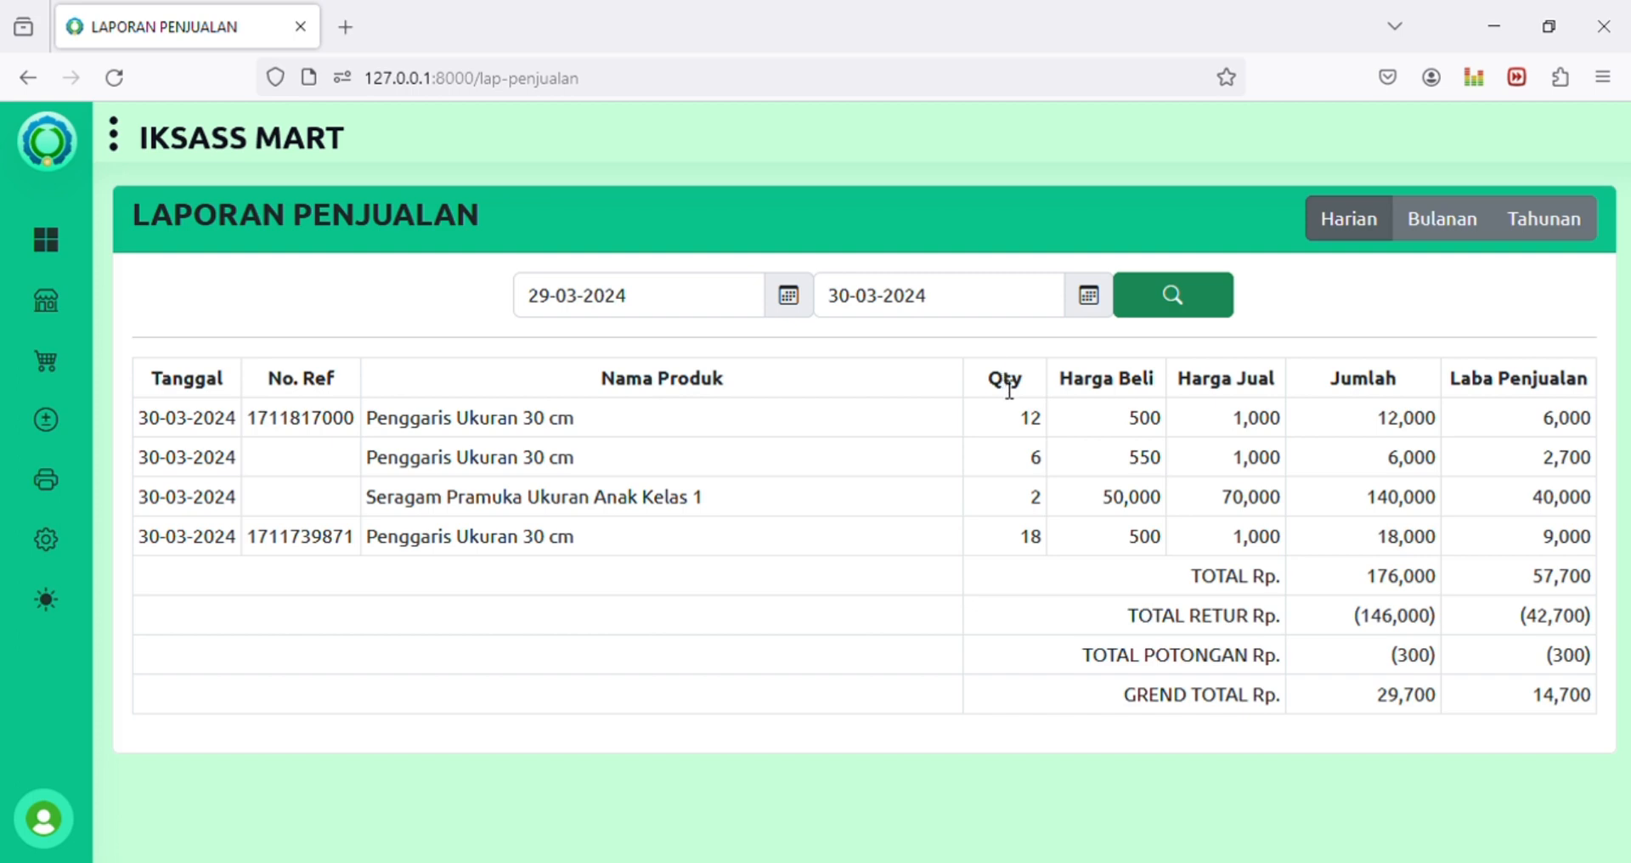
{"action": "left_click_drag", "start_coordinate": [1008, 384], "coordinate": [1043, 448]}
{"action": "left_click", "coordinate": [1045, 476]}
{"action": "double_click", "coordinate": [1041, 459]}
{"action": "left_click", "coordinate": [1043, 499]}
{"action": "double_click", "coordinate": [1030, 537]}
Step: Check row prices: Harga Beli 500, 550 and 50,000, Qty 12, Harga Jual 70,000
{"action": "left_click_drag", "start_coordinate": [1149, 418], "coordinate": [1127, 418]}
{"action": "double_click", "coordinate": [1165, 421]}
{"action": "double_click", "coordinate": [1040, 421]}
{"action": "double_click", "coordinate": [1143, 462]}
{"action": "left_click", "coordinate": [1160, 468]}
{"action": "left_click_drag", "start_coordinate": [1104, 503], "coordinate": [1283, 498]}
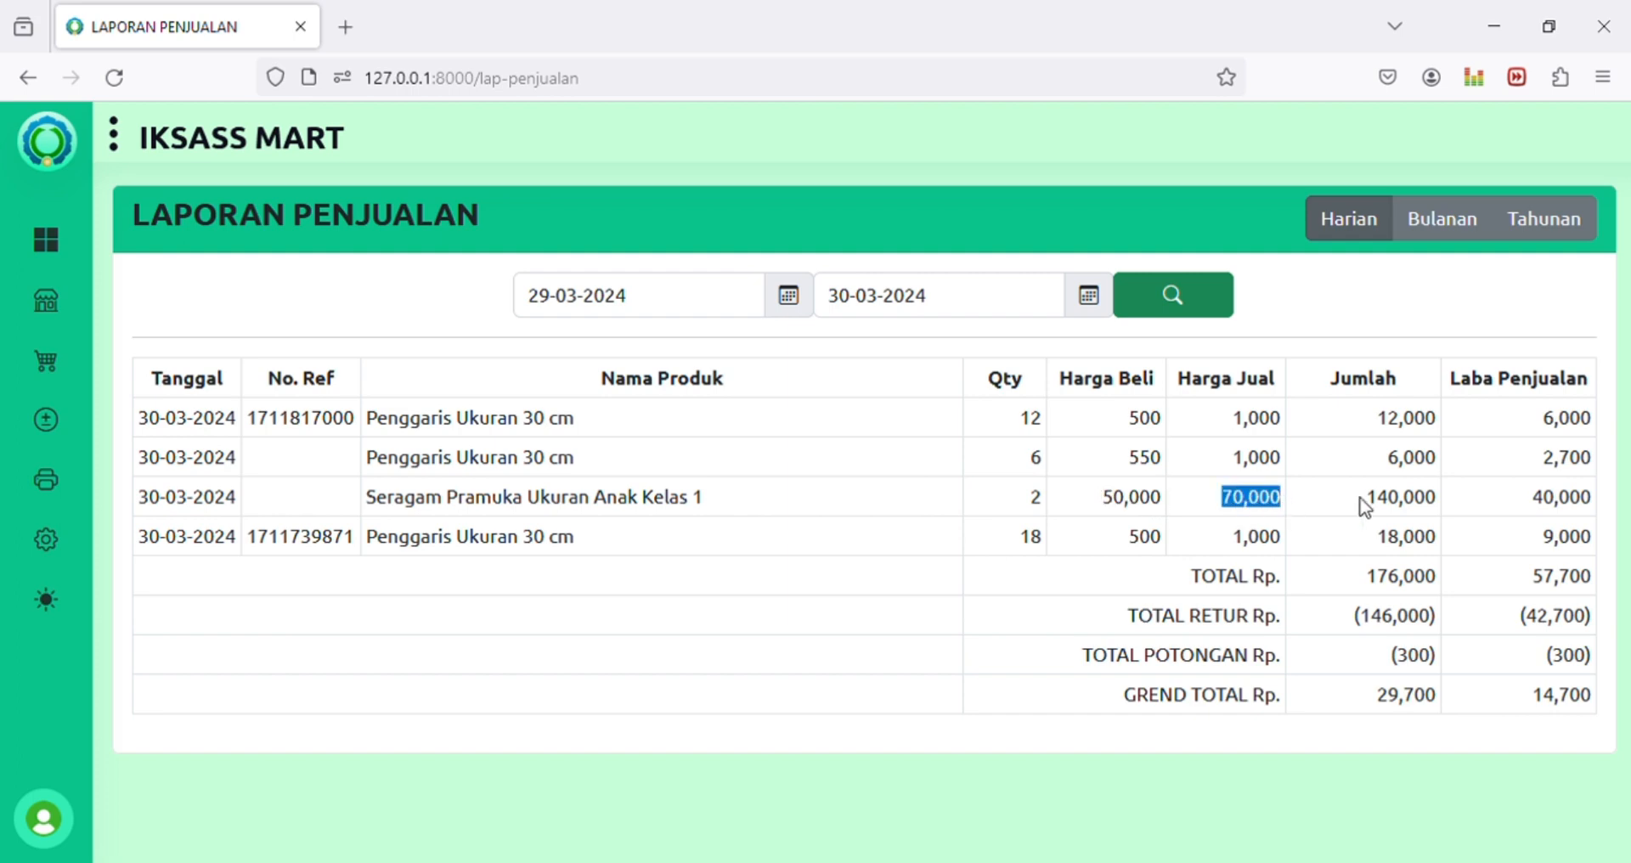
{"action": "left_click_drag", "start_coordinate": [1103, 501], "coordinate": [1179, 497]}
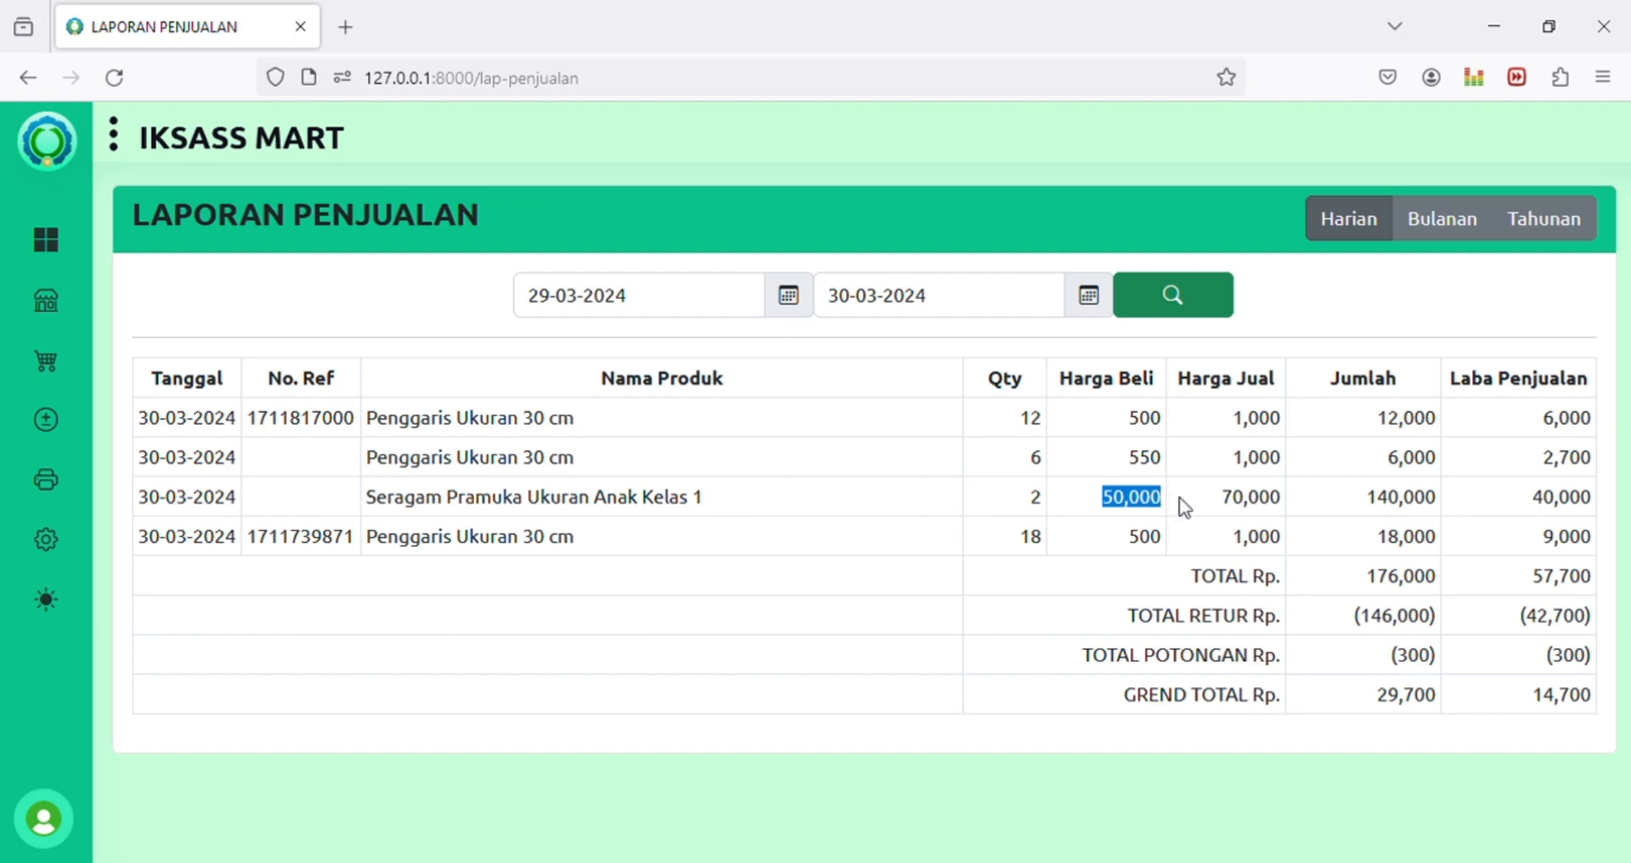
{"action": "left_click", "coordinate": [1544, 565]}
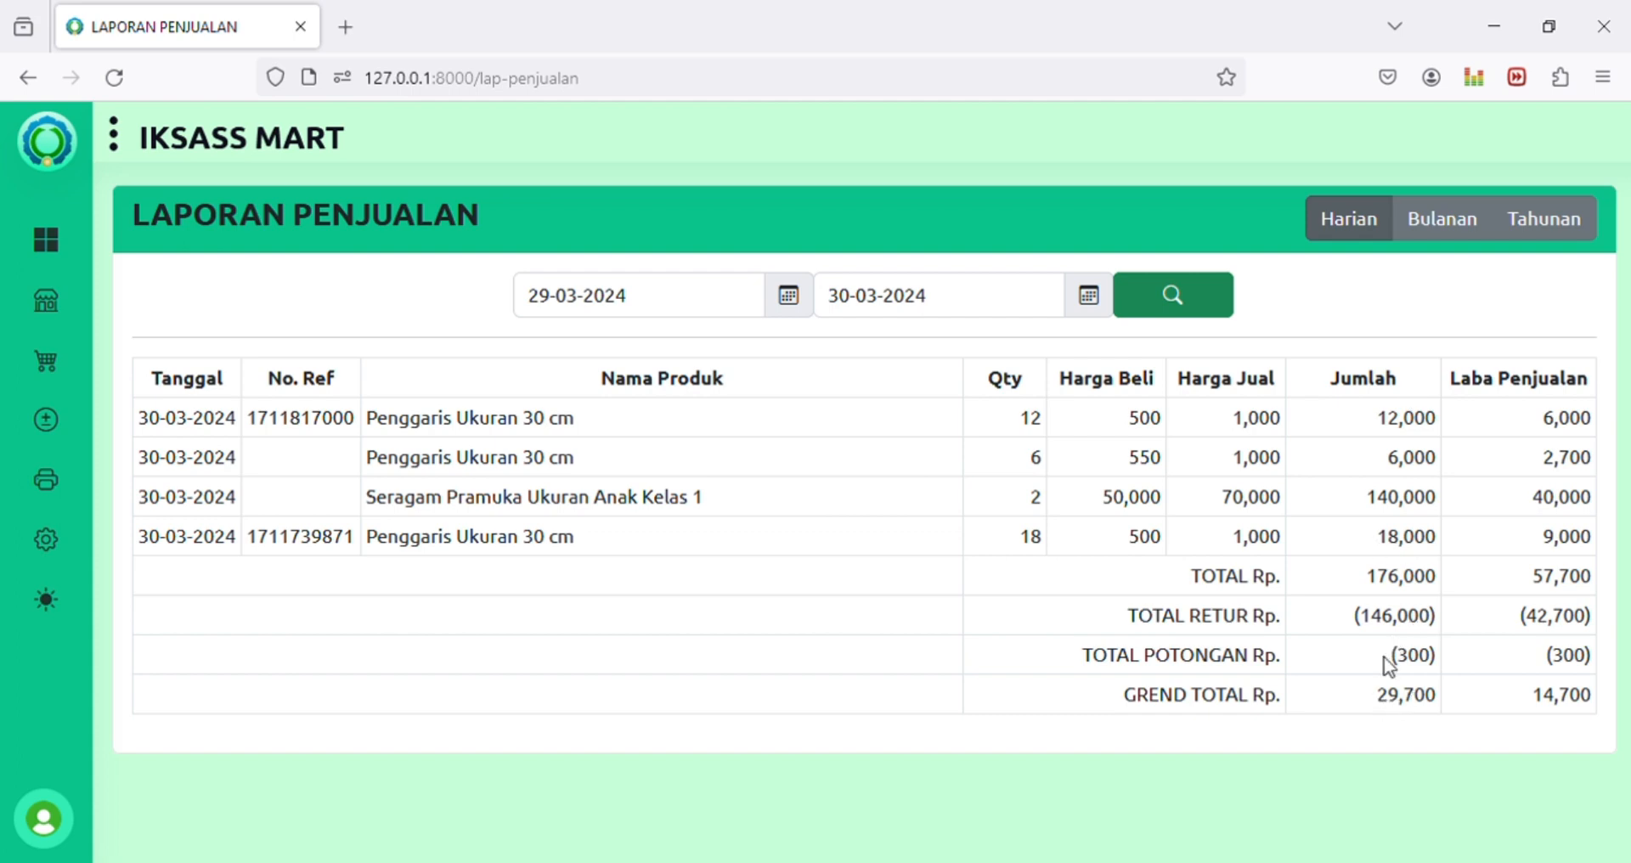
Step: Check the GREND TOTAL 29,700, TOTAL RETUR 146,000 and return profit 42,700
{"action": "left_click_drag", "start_coordinate": [1368, 697], "coordinate": [1467, 699]}
{"action": "left_click", "coordinate": [1431, 705]}
{"action": "left_click_drag", "start_coordinate": [1357, 624], "coordinate": [1445, 622]}
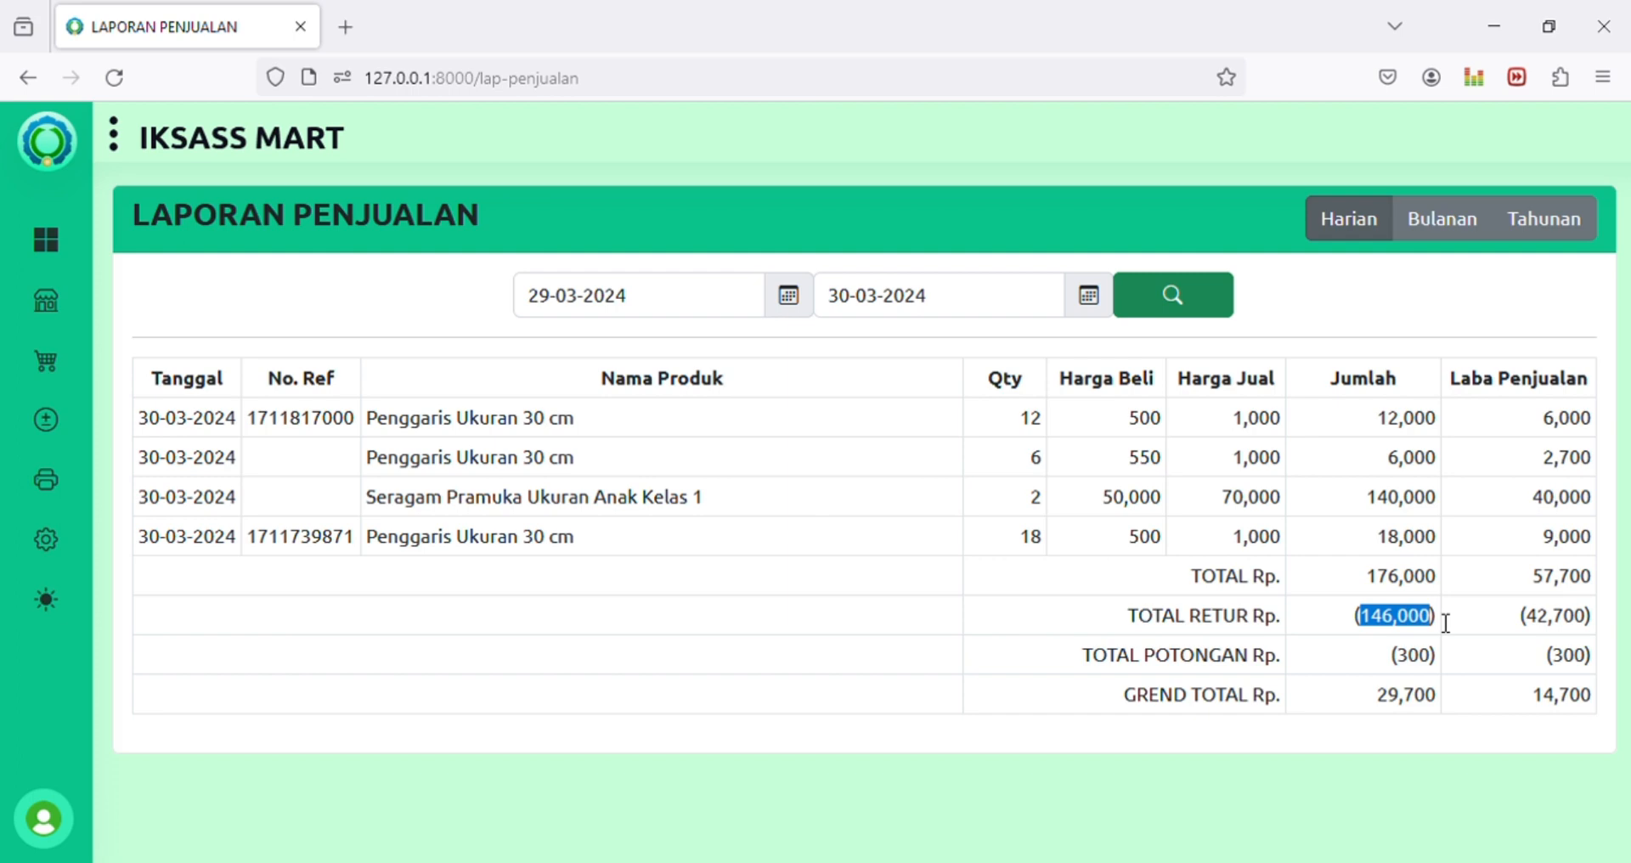
{"action": "left_click", "coordinate": [1399, 630]}
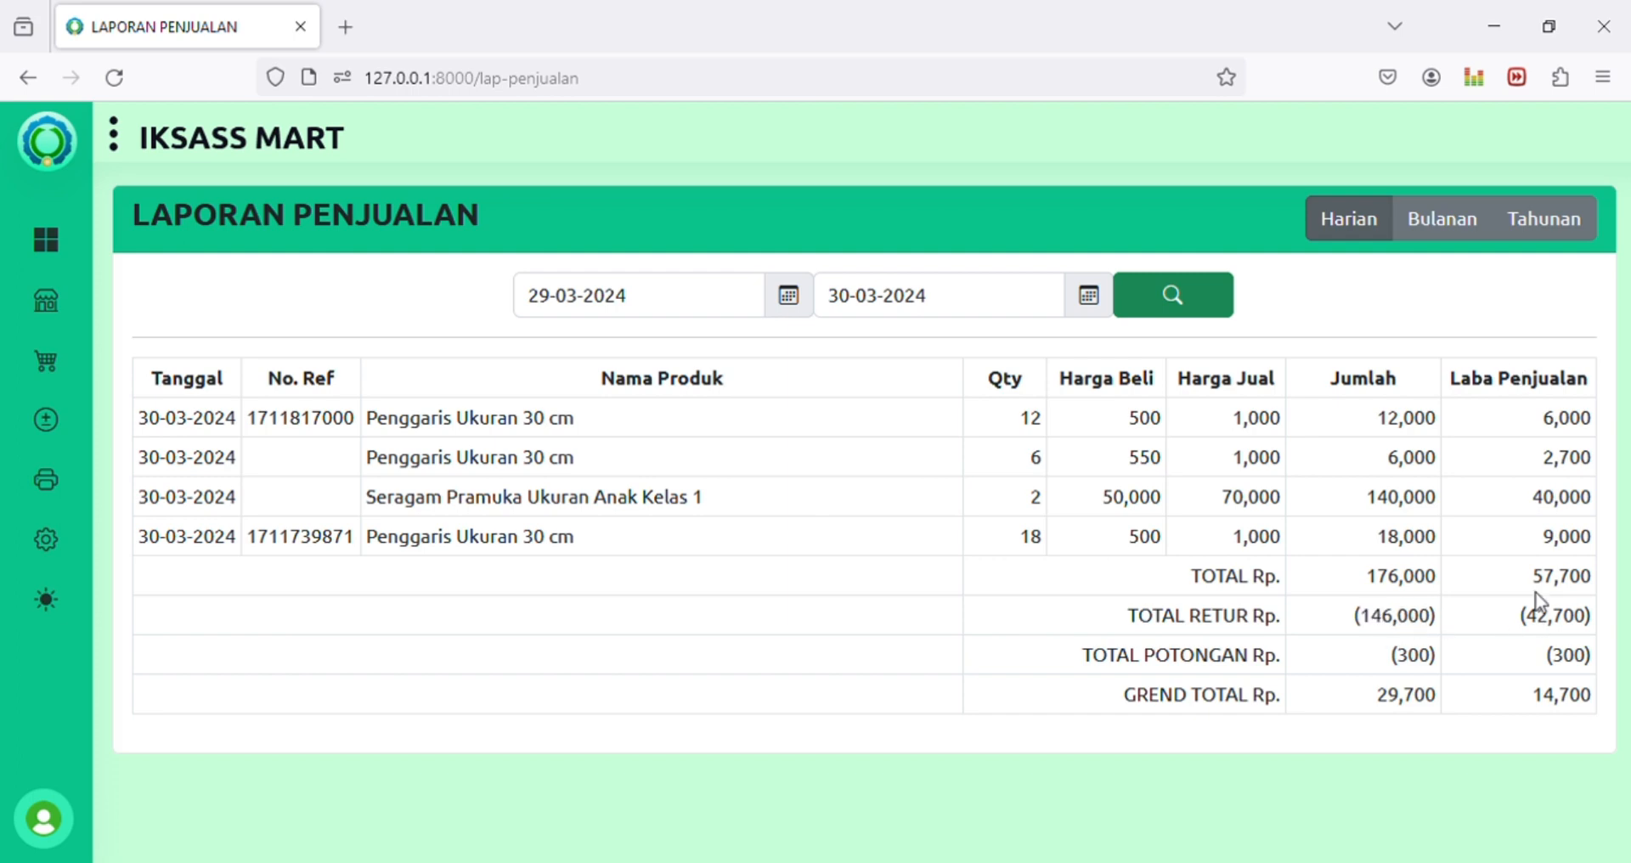
{"action": "mouse_move", "coordinate": [1527, 627]}
{"action": "left_mouse_down"}
{"action": "mouse_move", "coordinate": [1593, 624]}
{"action": "mouse_move", "coordinate": [1526, 624]}
{"action": "mouse_move", "coordinate": [1553, 624]}
{"action": "left_mouse_up"}
{"action": "left_click", "coordinate": [1592, 619]}
Step: Recheck the return profit (42,700), GREND TOTAL 29,700 and TOTAL Rp. 176,000
{"action": "left_click_drag", "start_coordinate": [1349, 618], "coordinate": [1605, 627]}
{"action": "left_click_drag", "start_coordinate": [1376, 695], "coordinate": [1446, 703]}
{"action": "left_click", "coordinate": [1377, 704]}
{"action": "left_click", "coordinate": [1393, 707]}
{"action": "left_click_drag", "start_coordinate": [1376, 704], "coordinate": [1446, 702]}
{"action": "left_click_drag", "start_coordinate": [1365, 578], "coordinate": [1447, 586]}
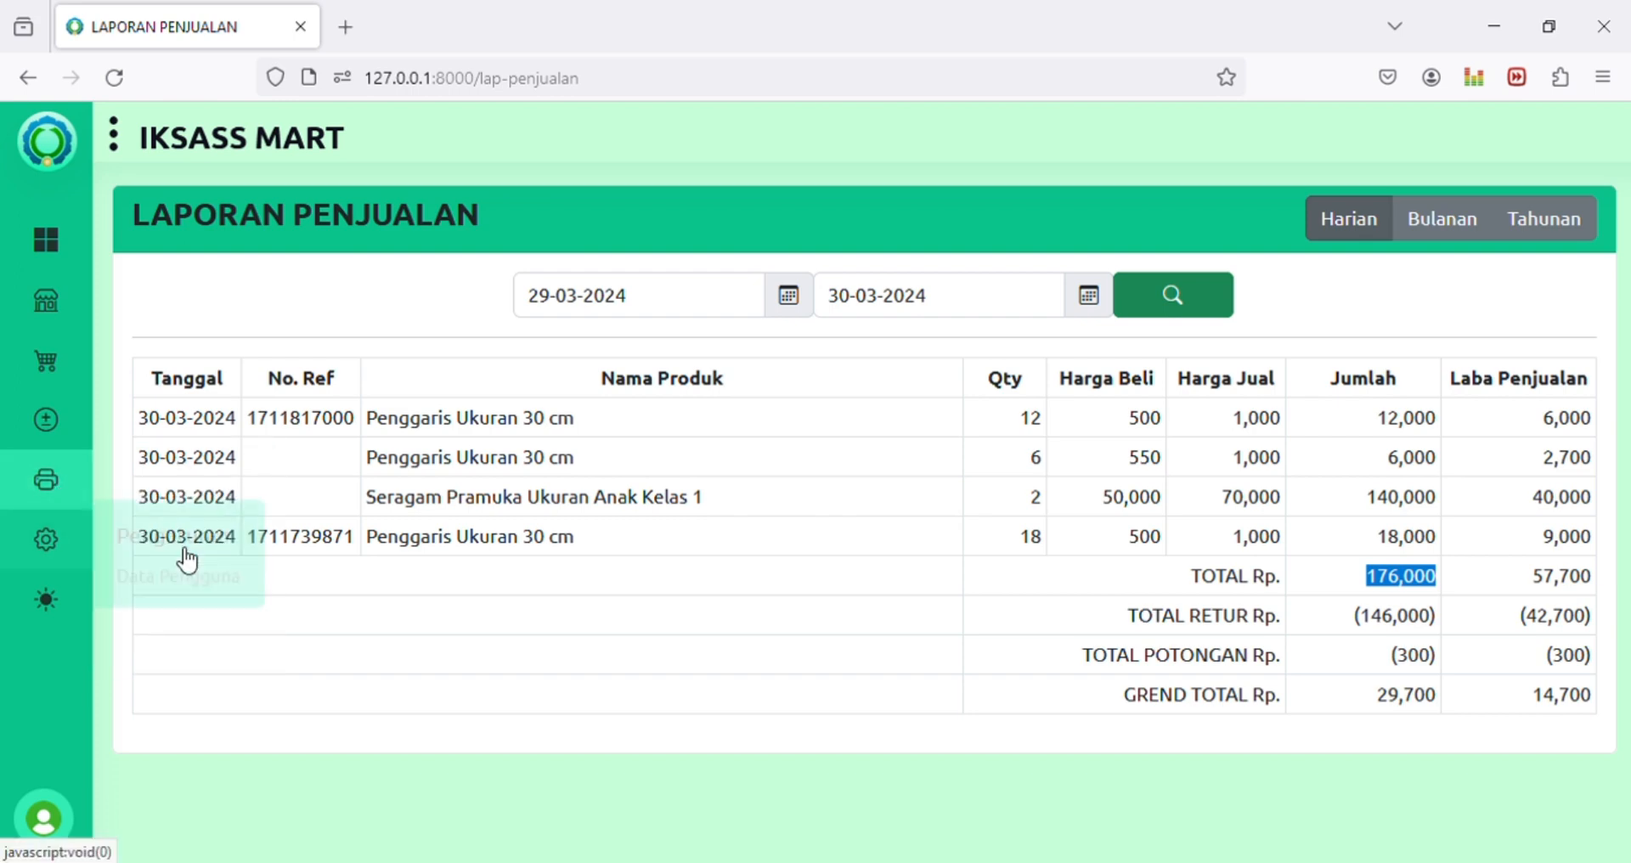
{"action": "mouse_move", "coordinate": [26, 472]}
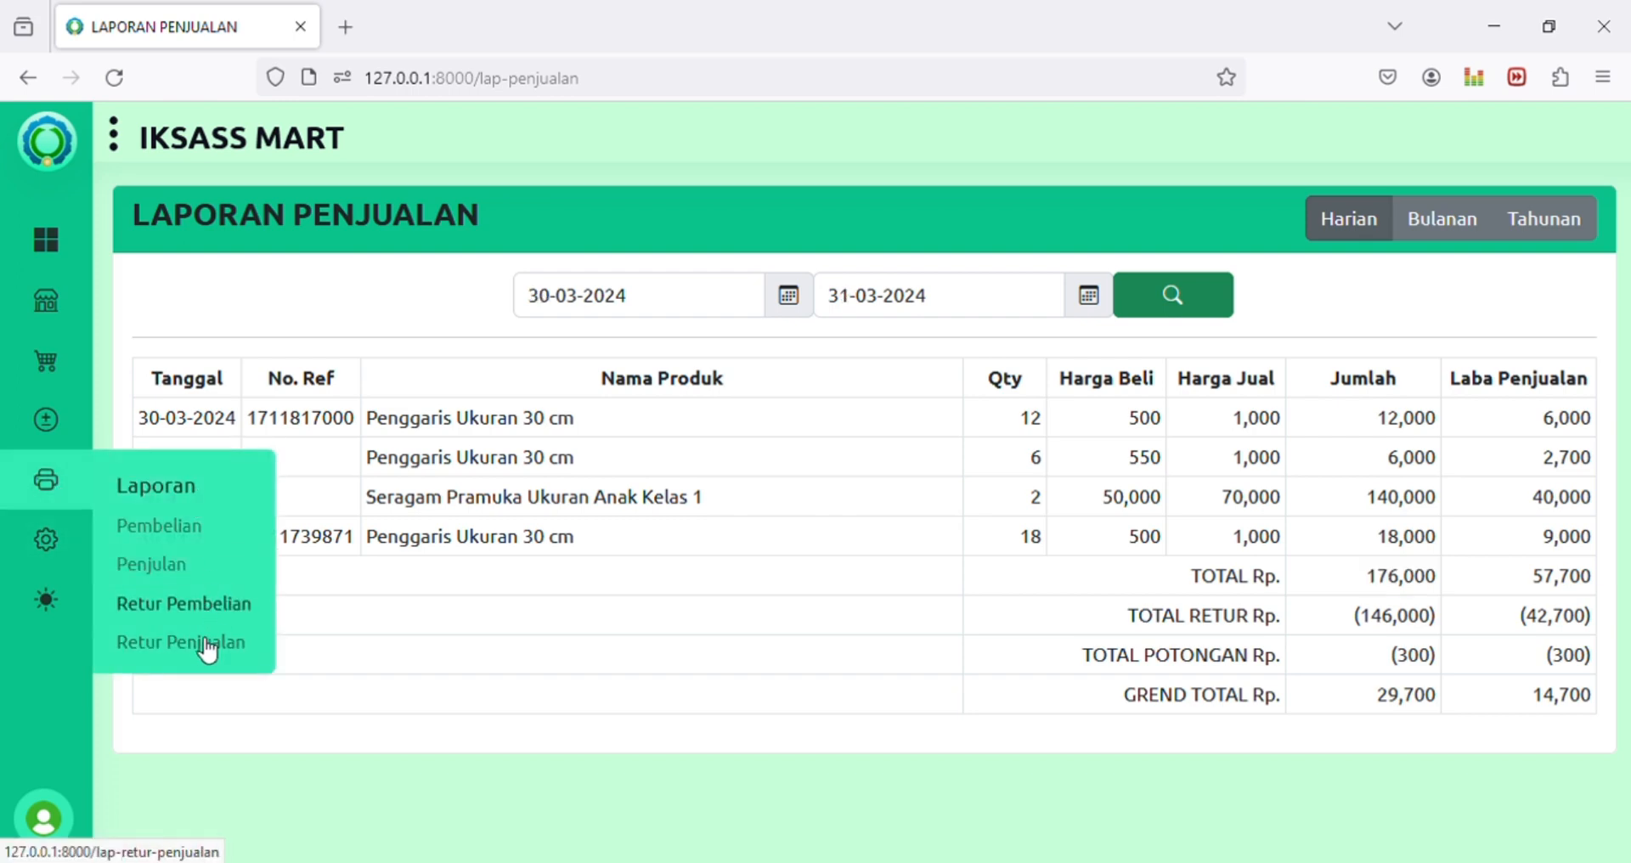
{"action": "left_click", "coordinate": [207, 644]}
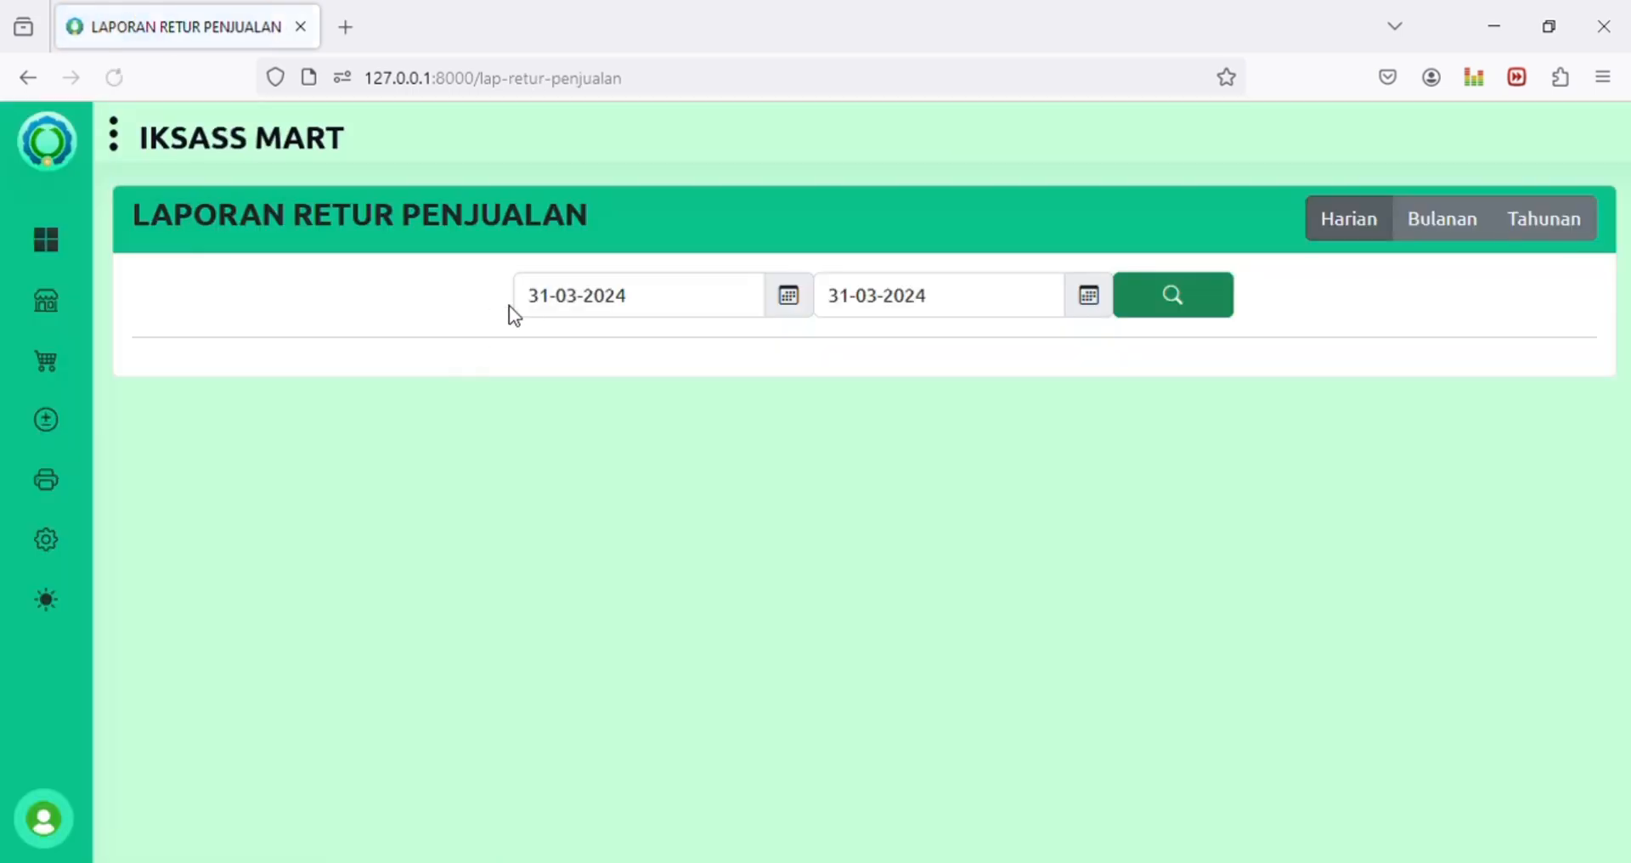
{"action": "left_click", "coordinate": [537, 302]}
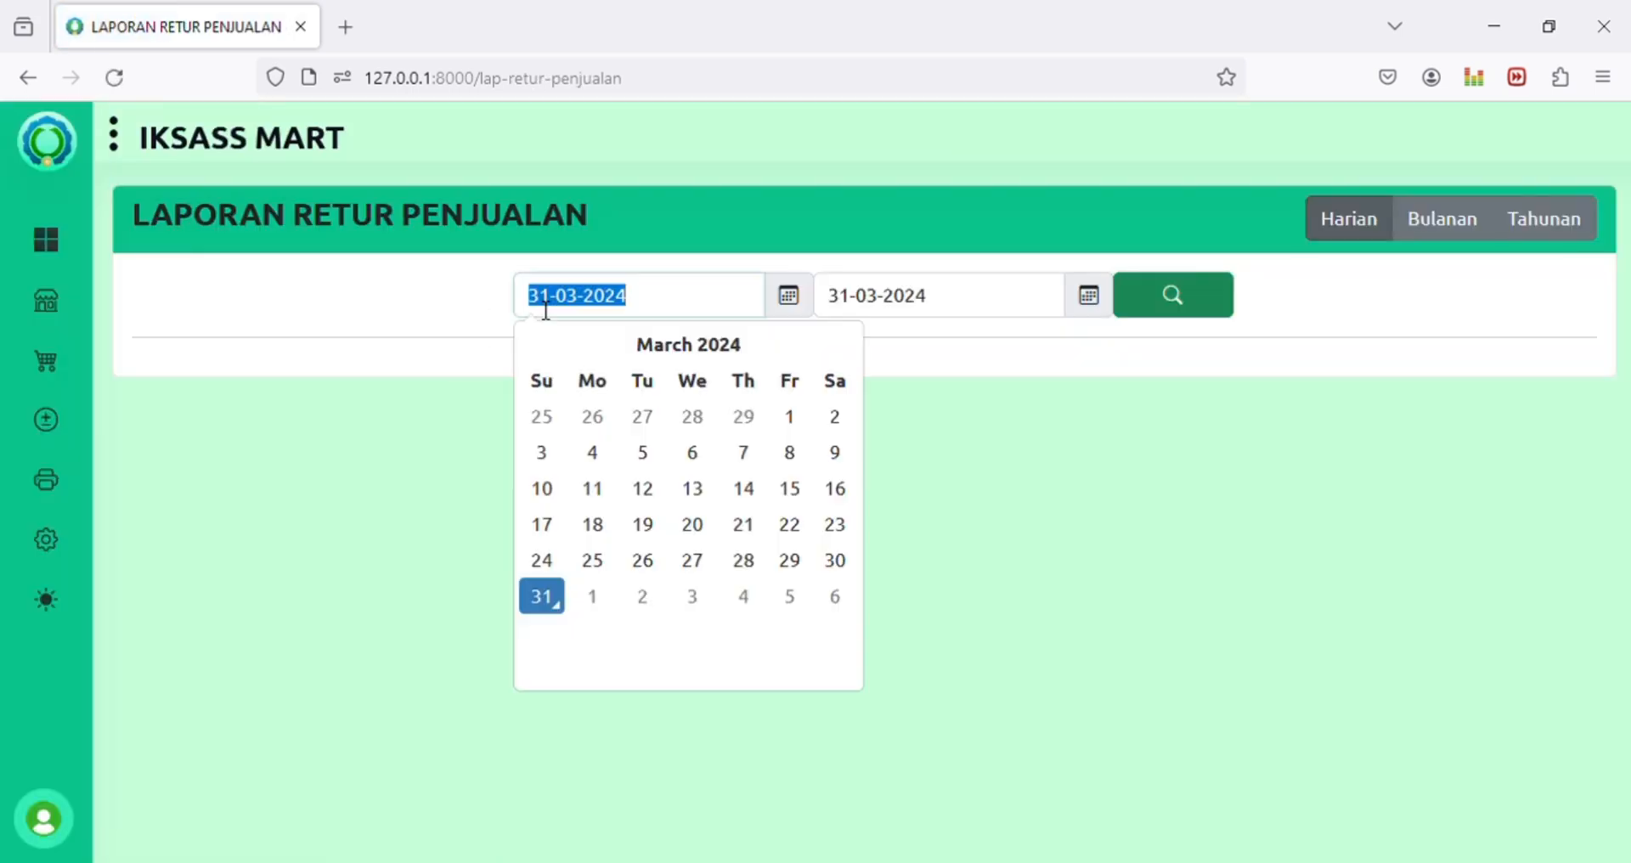
{"action": "left_click", "coordinate": [832, 564]}
{"action": "left_click", "coordinate": [840, 311]}
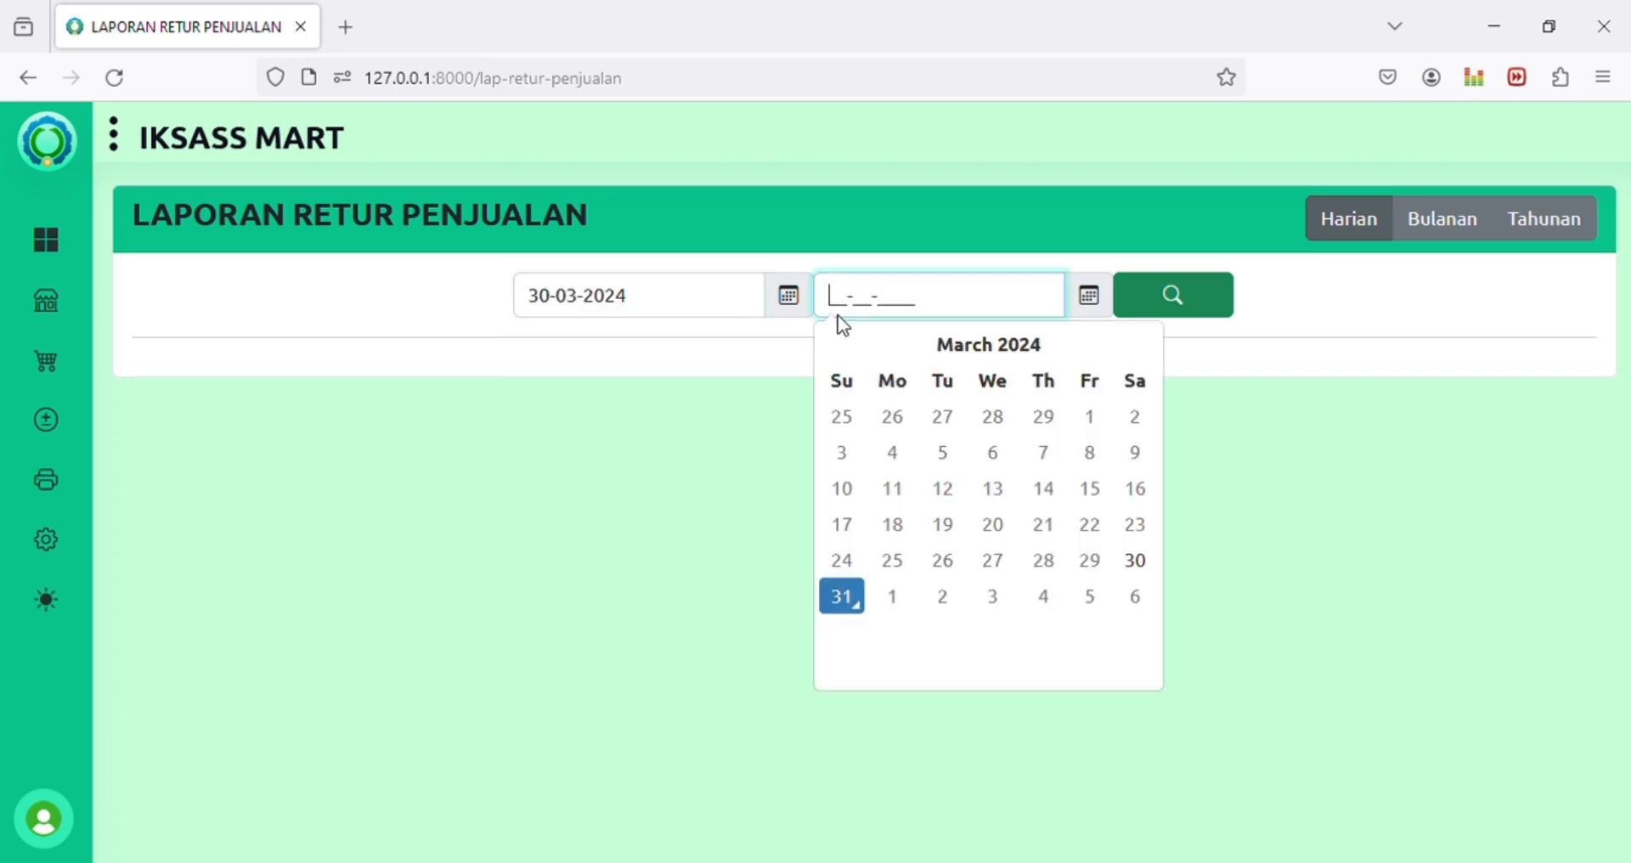
{"action": "left_click", "coordinate": [843, 611]}
{"action": "left_click", "coordinate": [1176, 295]}
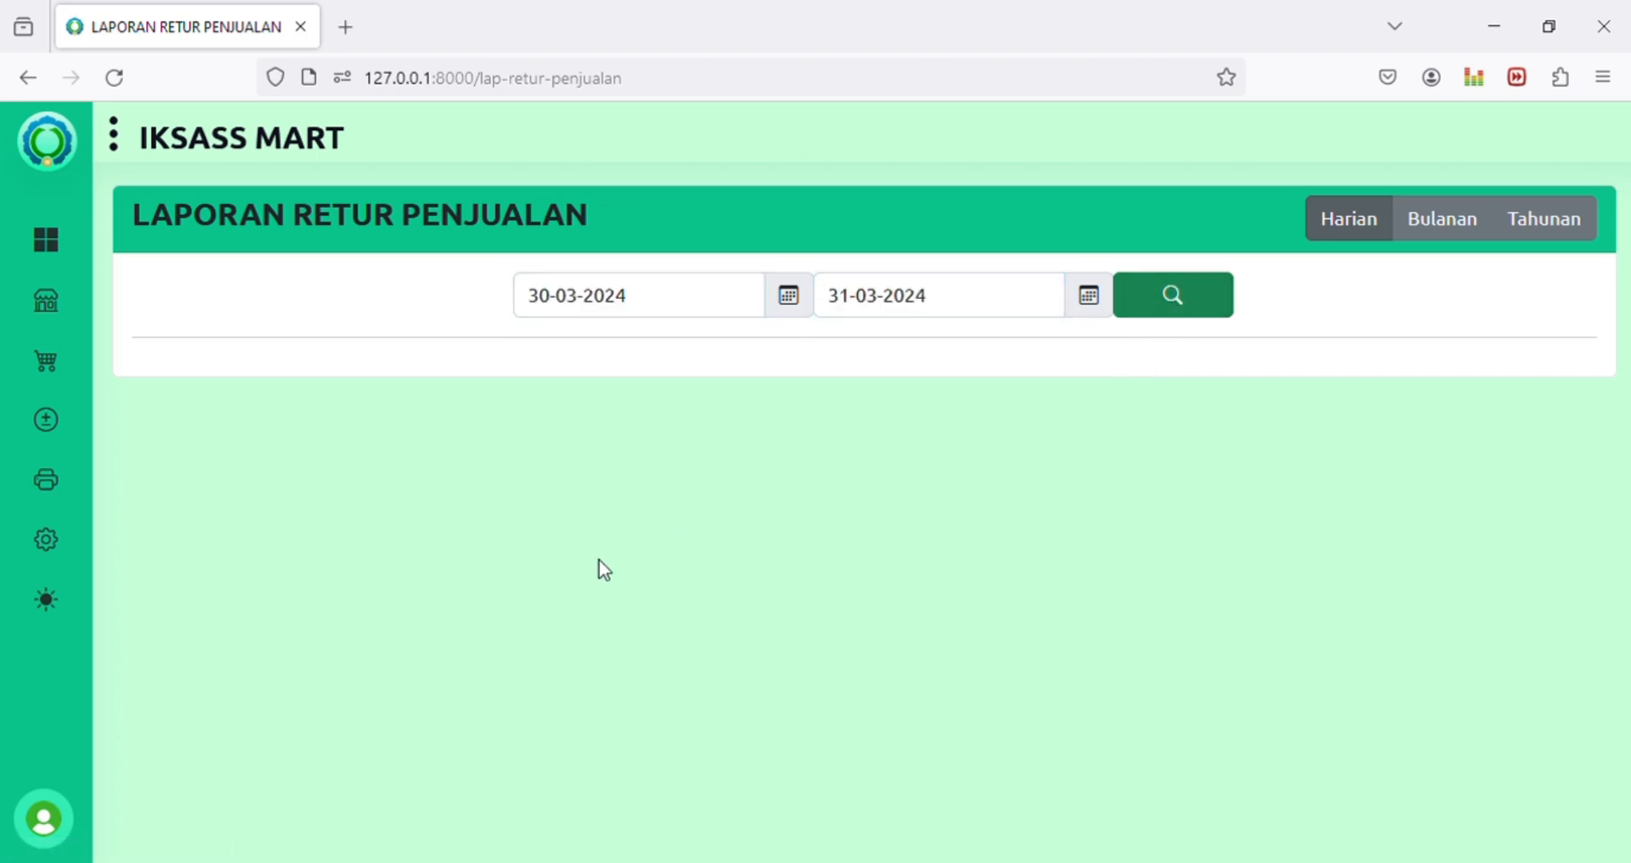
{"action": "left_click_drag", "start_coordinate": [1493, 516], "coordinate": [1598, 503]}
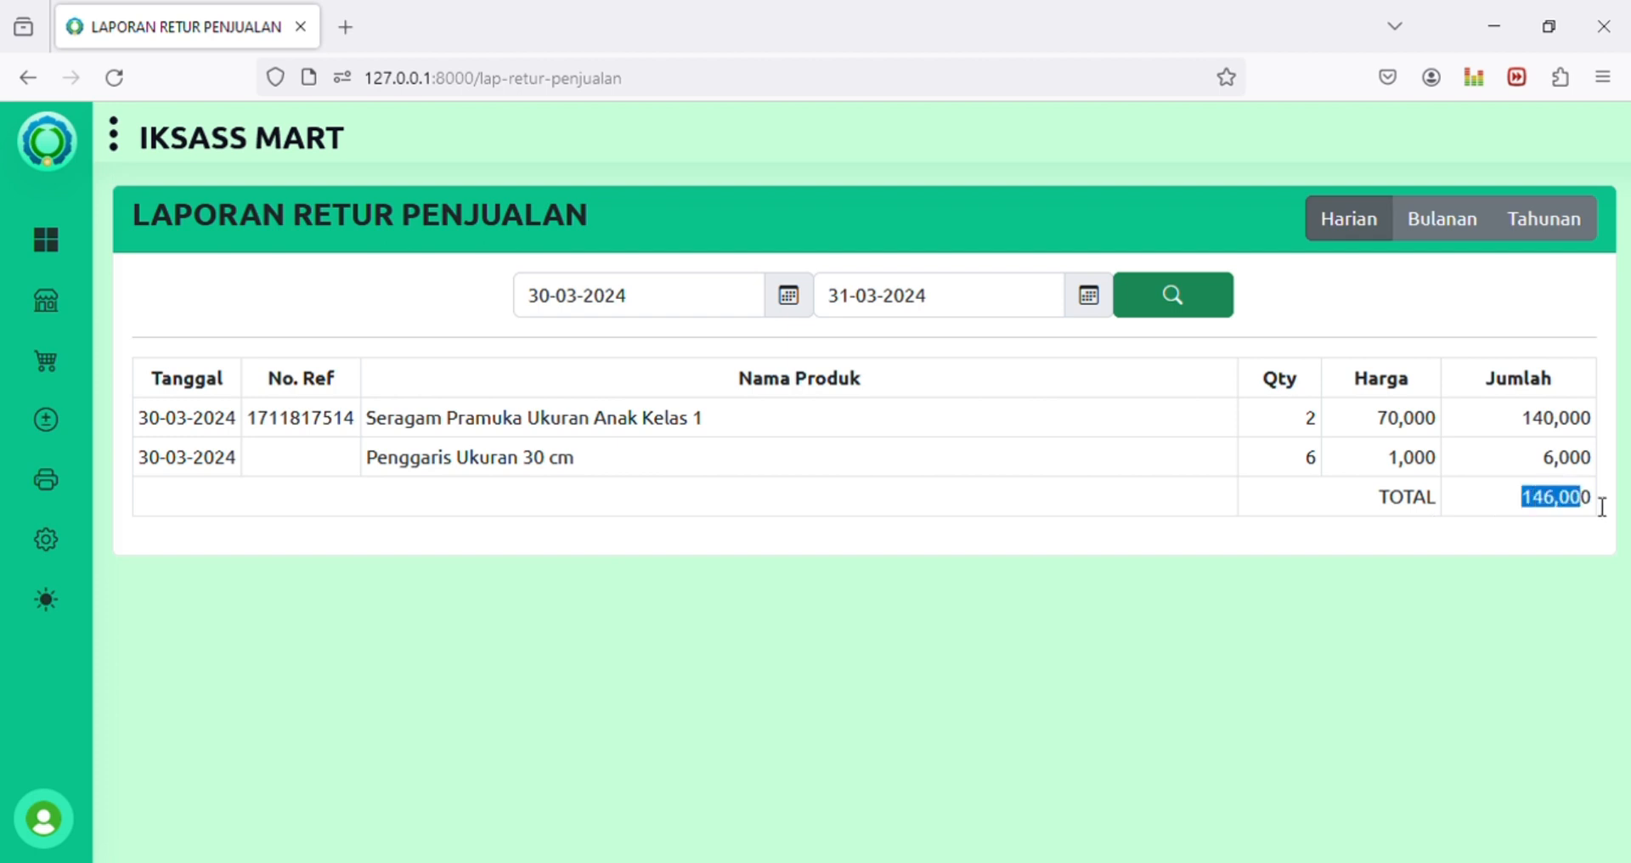
{"action": "left_click_drag", "start_coordinate": [368, 433], "coordinate": [1474, 431]}
{"action": "left_click", "coordinate": [1478, 425]}
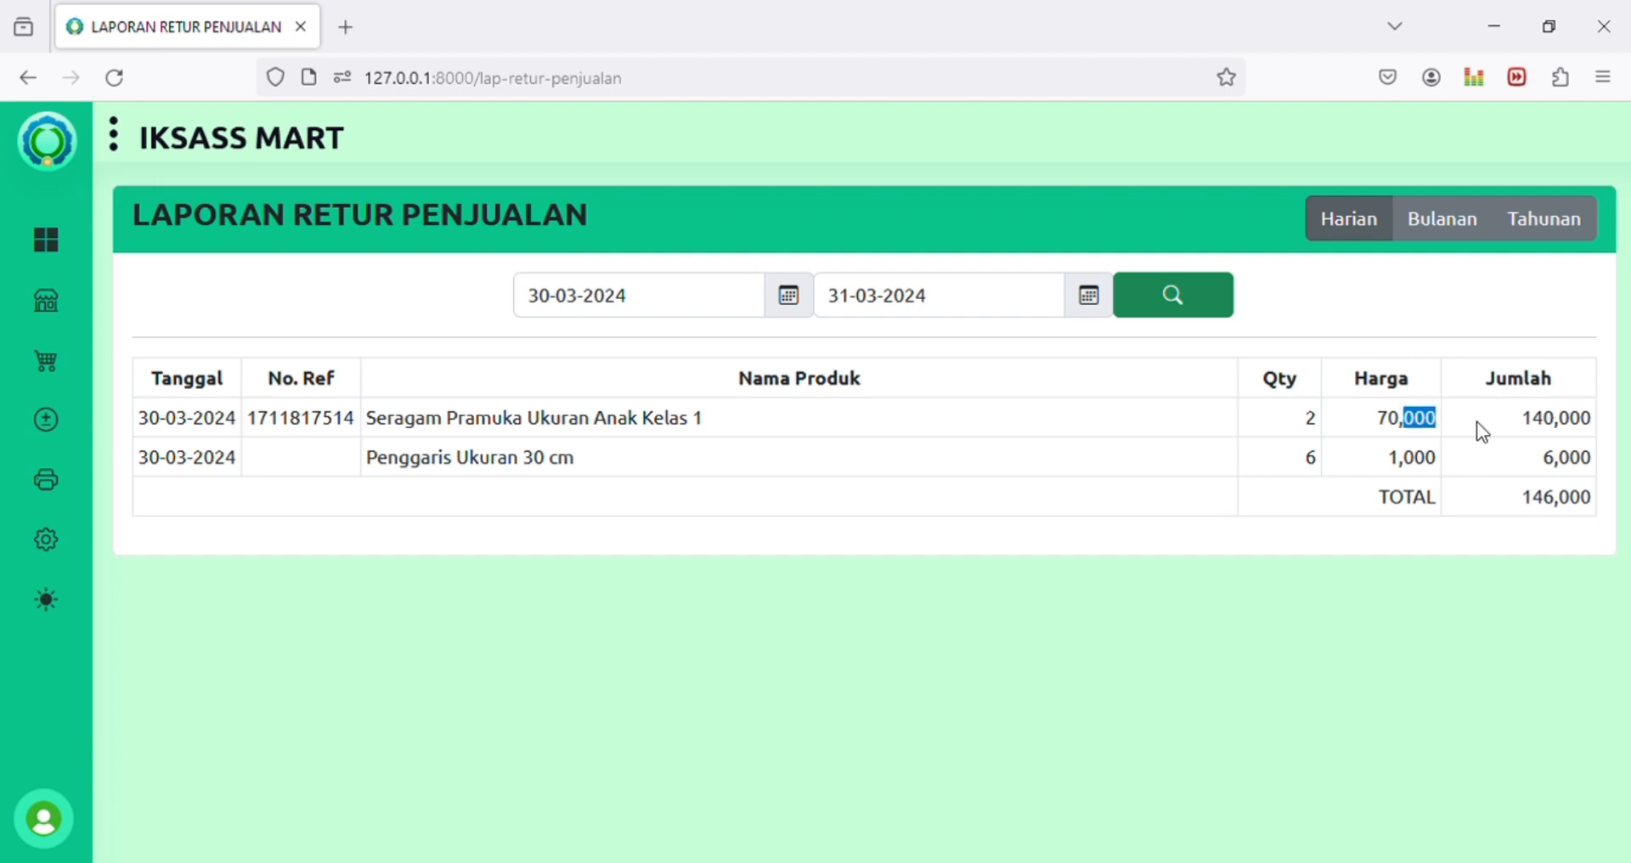
{"action": "left_click", "coordinate": [1412, 462]}
{"action": "left_click_drag", "start_coordinate": [1559, 457], "coordinate": [1604, 466]}
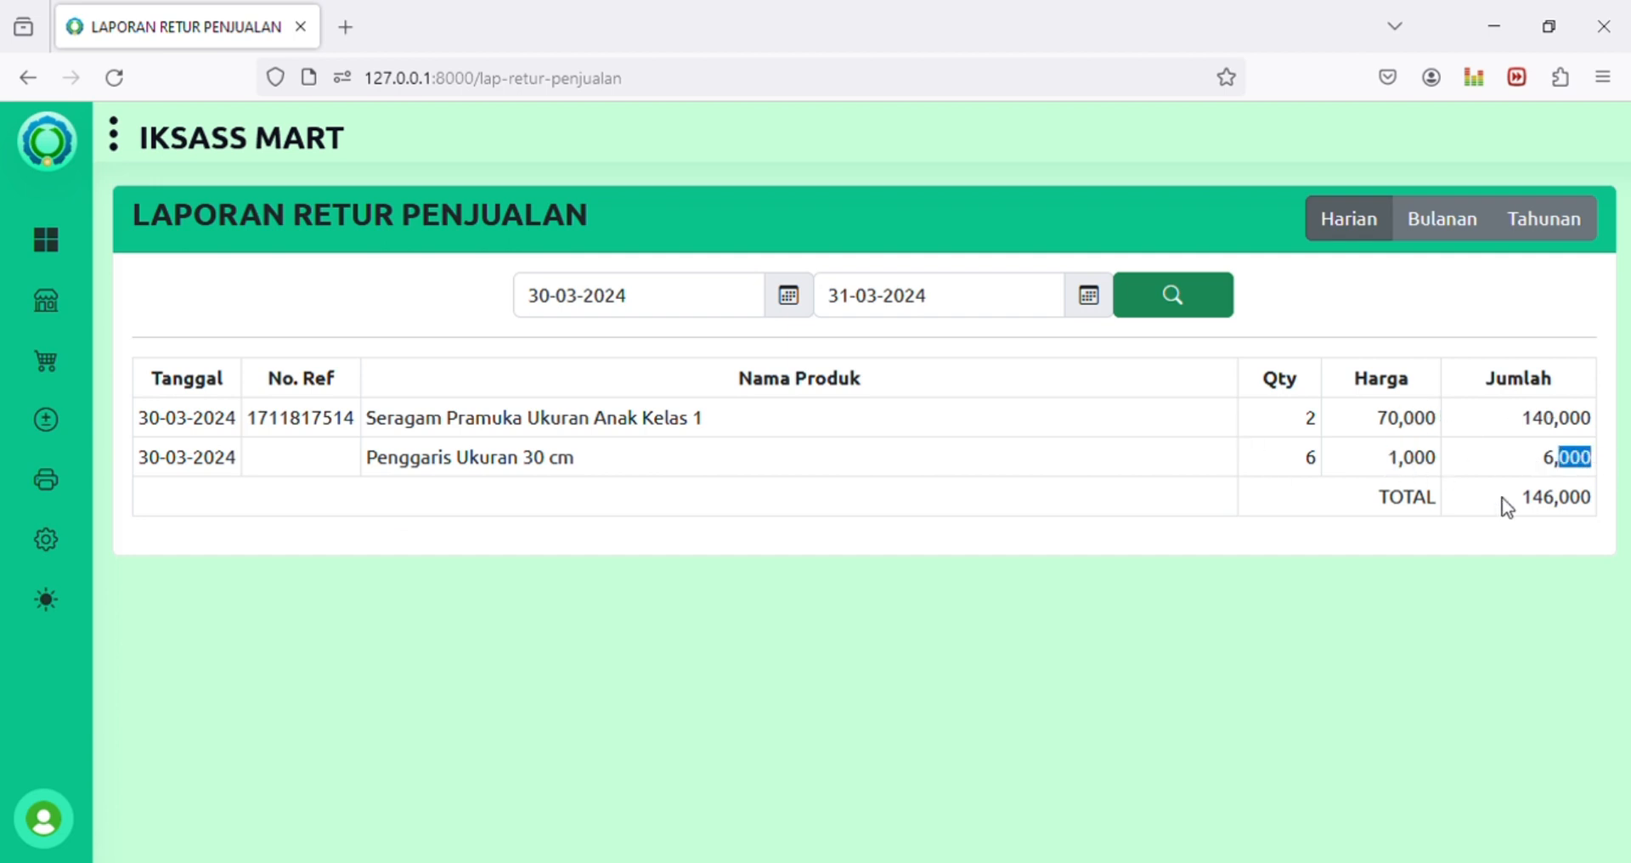
{"action": "left_click_drag", "start_coordinate": [1518, 503], "coordinate": [1624, 508]}
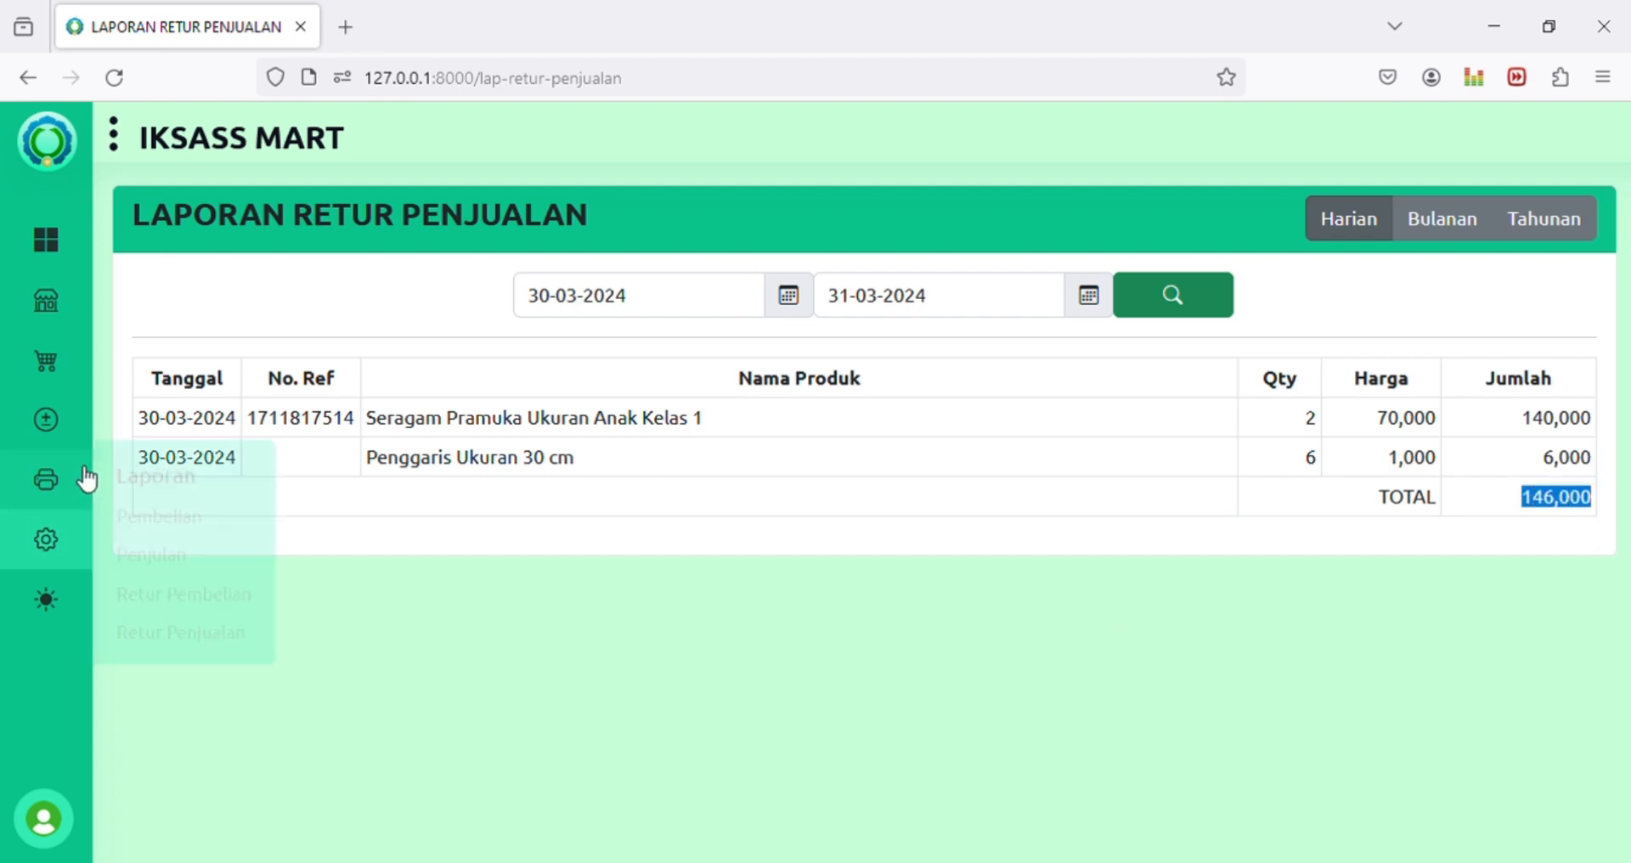
{"action": "mouse_move", "coordinate": [62, 487]}
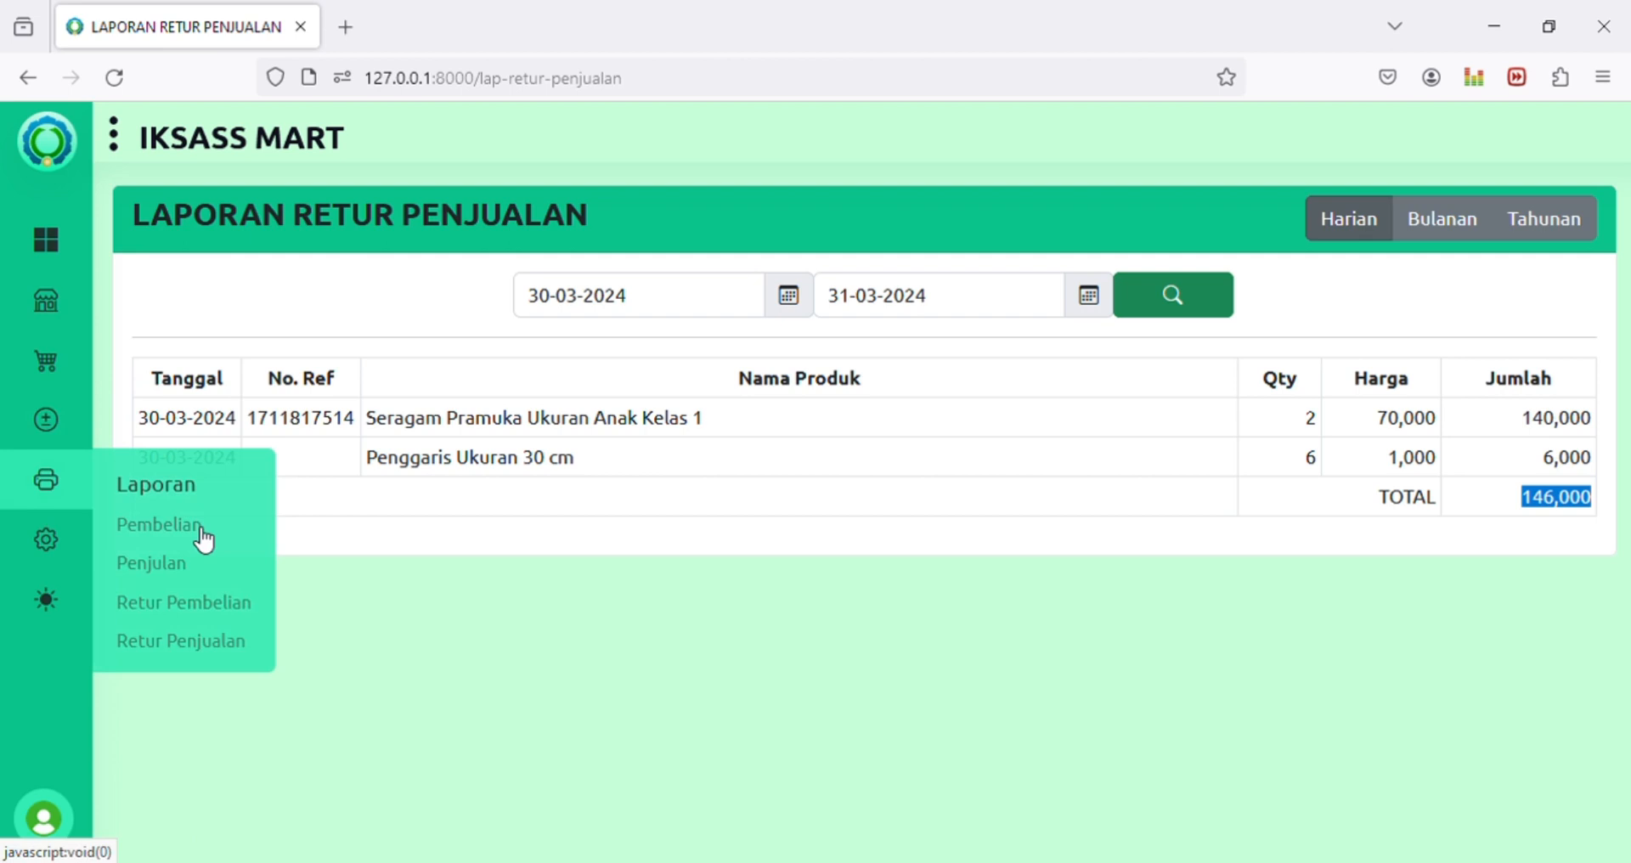
Step: Generate the sales report for 30-03-2024 to 31-03-2024
{"action": "left_click", "coordinate": [166, 567]}
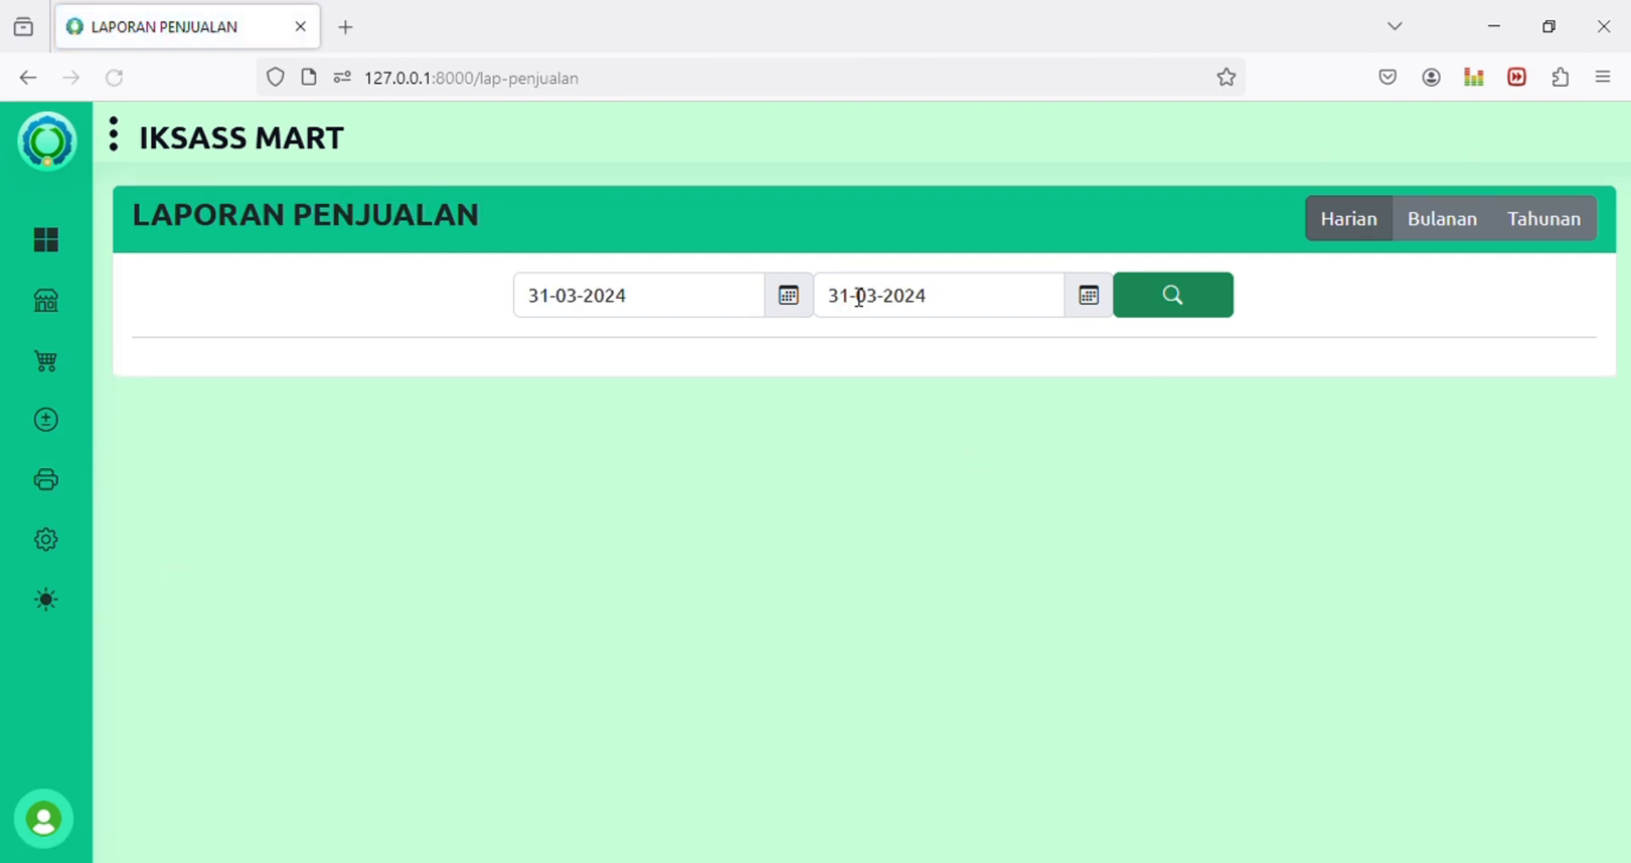
{"action": "left_click", "coordinate": [645, 302]}
{"action": "left_click", "coordinate": [853, 558]}
{"action": "left_click", "coordinate": [843, 597]}
{"action": "left_click", "coordinate": [1144, 319]}
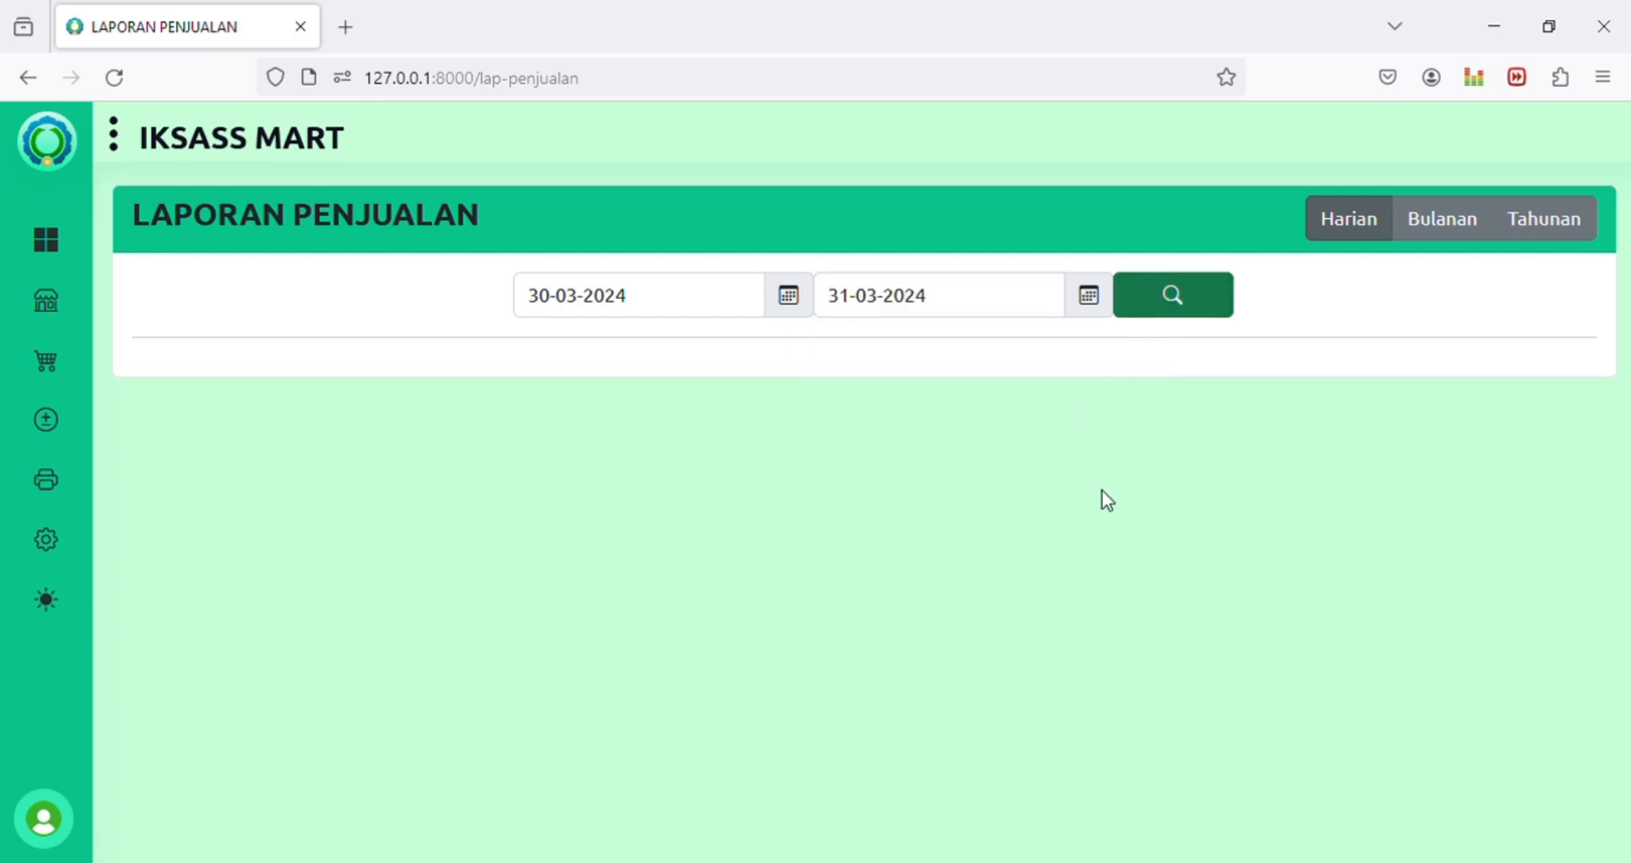
Step: Highlight the TOTAL RETUR amount (146,000) and its return profit (42,700)
{"action": "left_click_drag", "start_coordinate": [1350, 618], "coordinate": [1466, 618]}
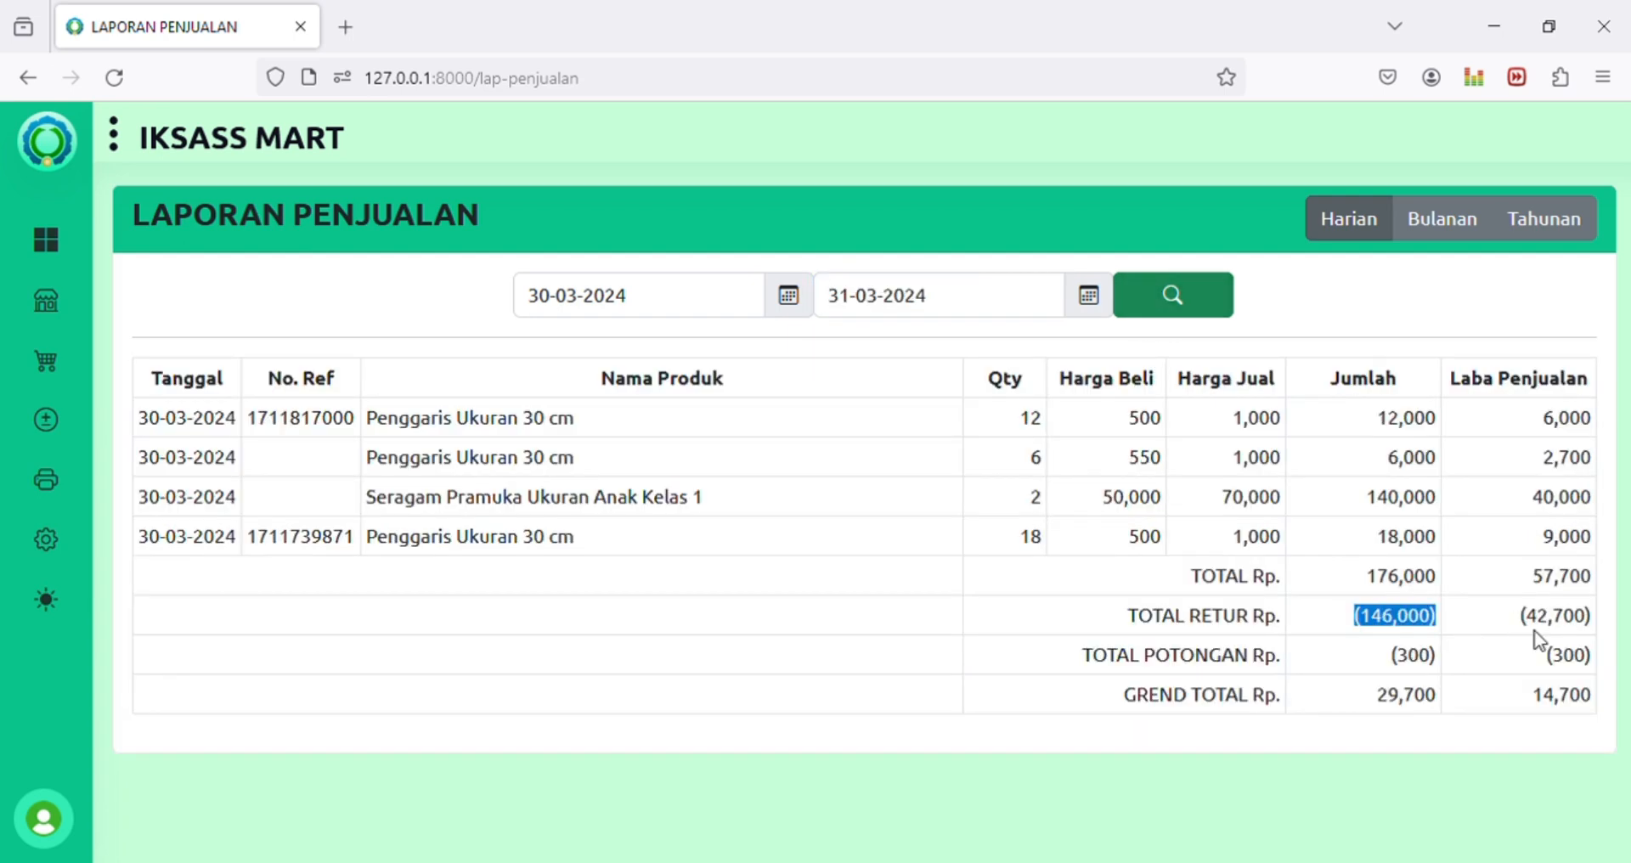
{"action": "left_click_drag", "start_coordinate": [1520, 617], "coordinate": [1601, 623]}
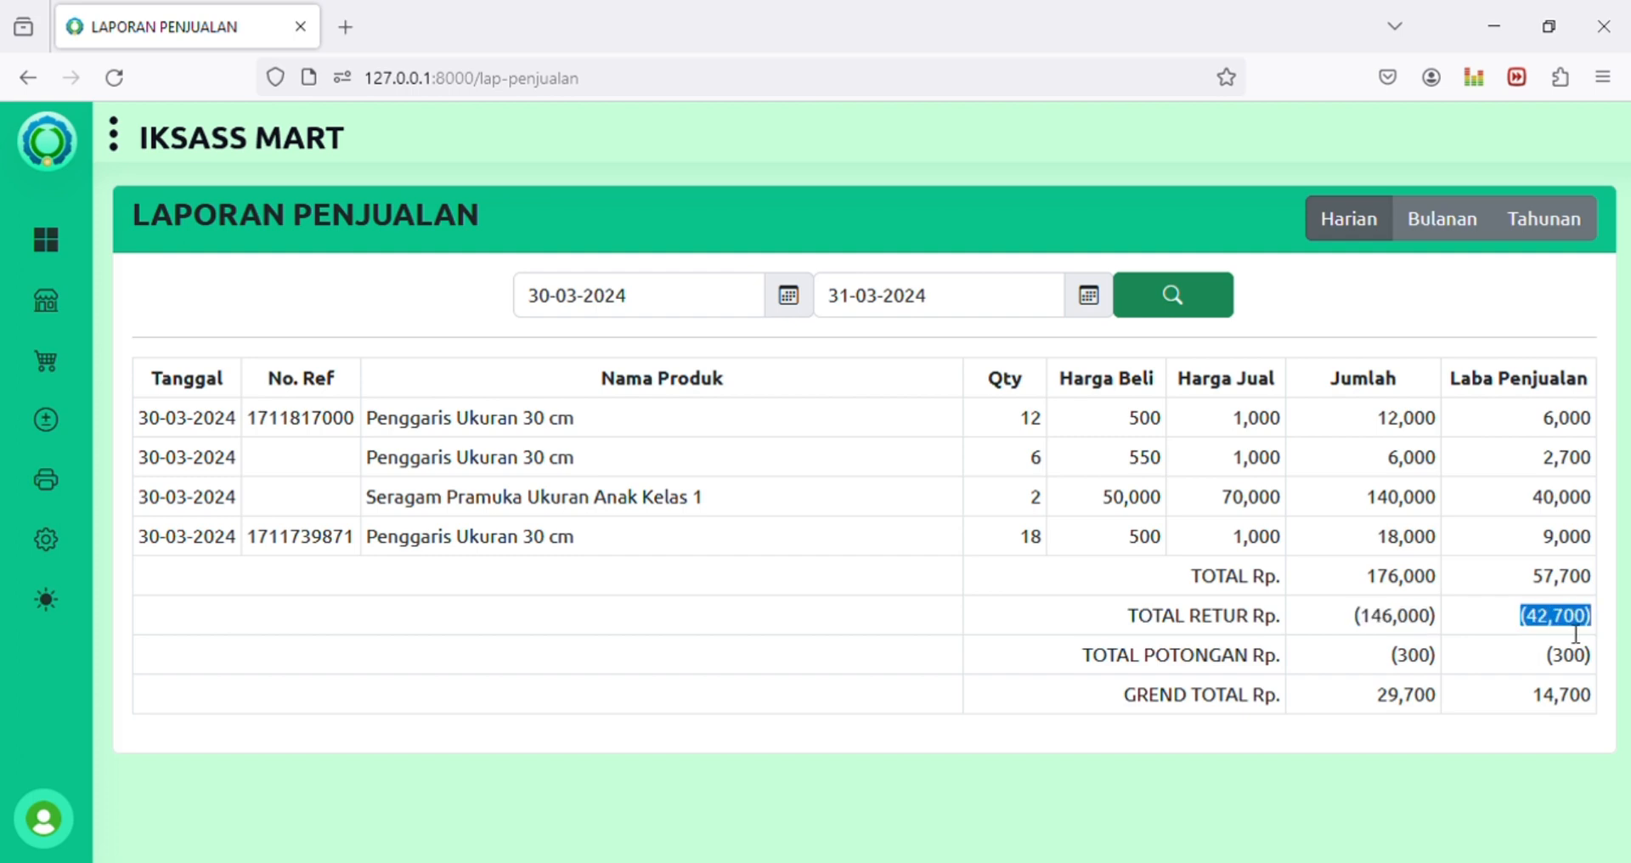
{"action": "left_click", "coordinate": [1534, 630]}
{"action": "left_click_drag", "start_coordinate": [1534, 631], "coordinate": [1601, 629]}
{"action": "left_click", "coordinate": [1602, 629]}
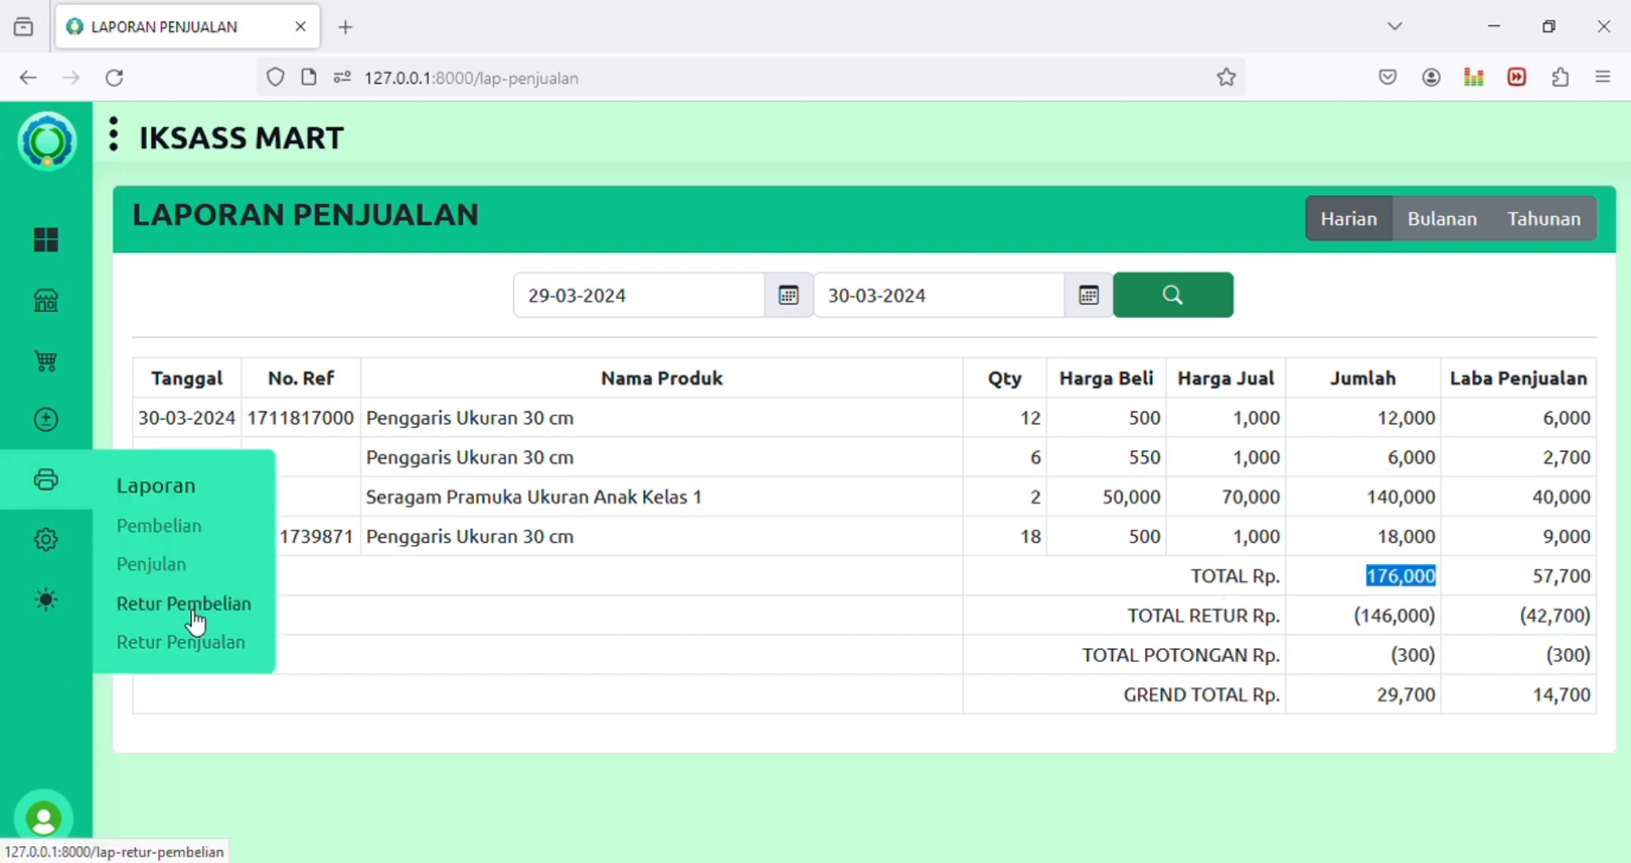
Step: Generate the Retur Pembelian report for 30-03-2024 to 30-03-2024
{"action": "left_click", "coordinate": [196, 621]}
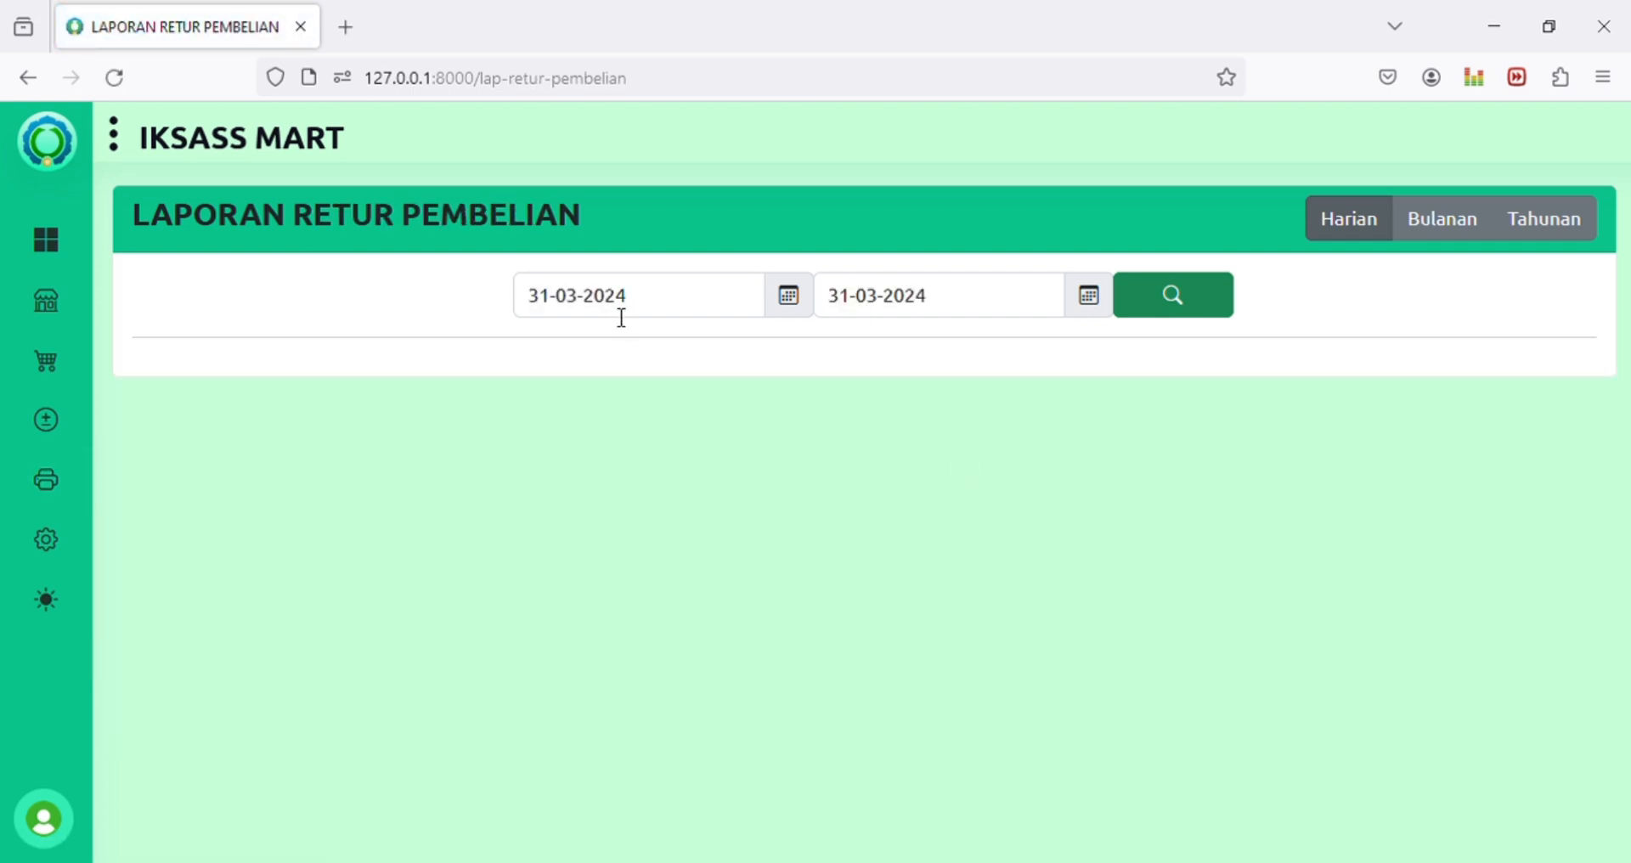
{"action": "left_click", "coordinate": [619, 317]}
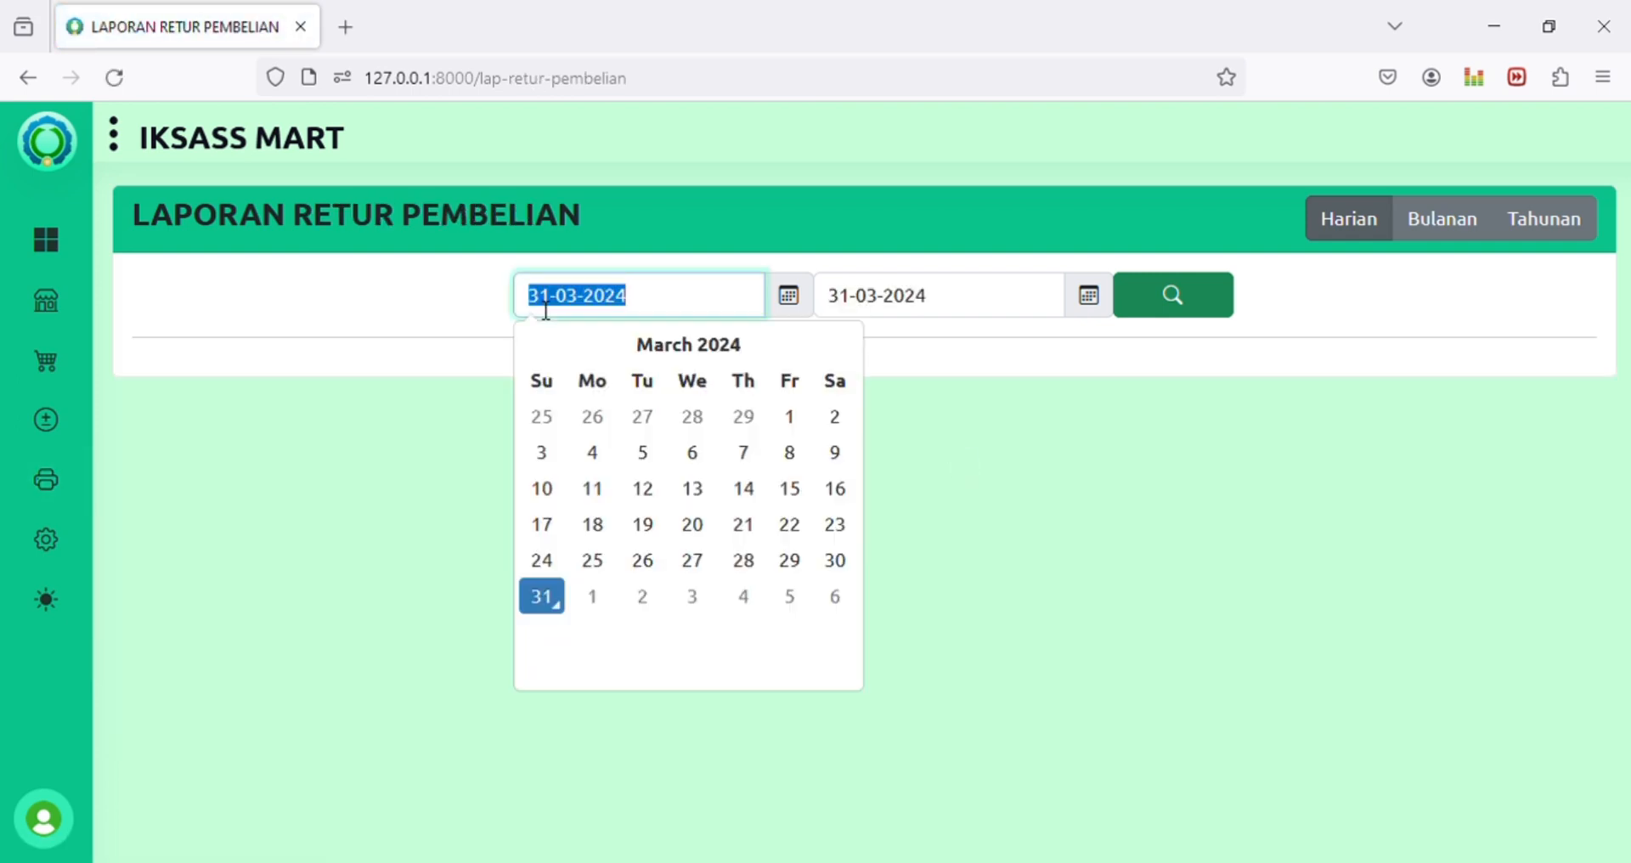
{"action": "left_click", "coordinate": [841, 559]}
{"action": "left_click", "coordinate": [837, 299]}
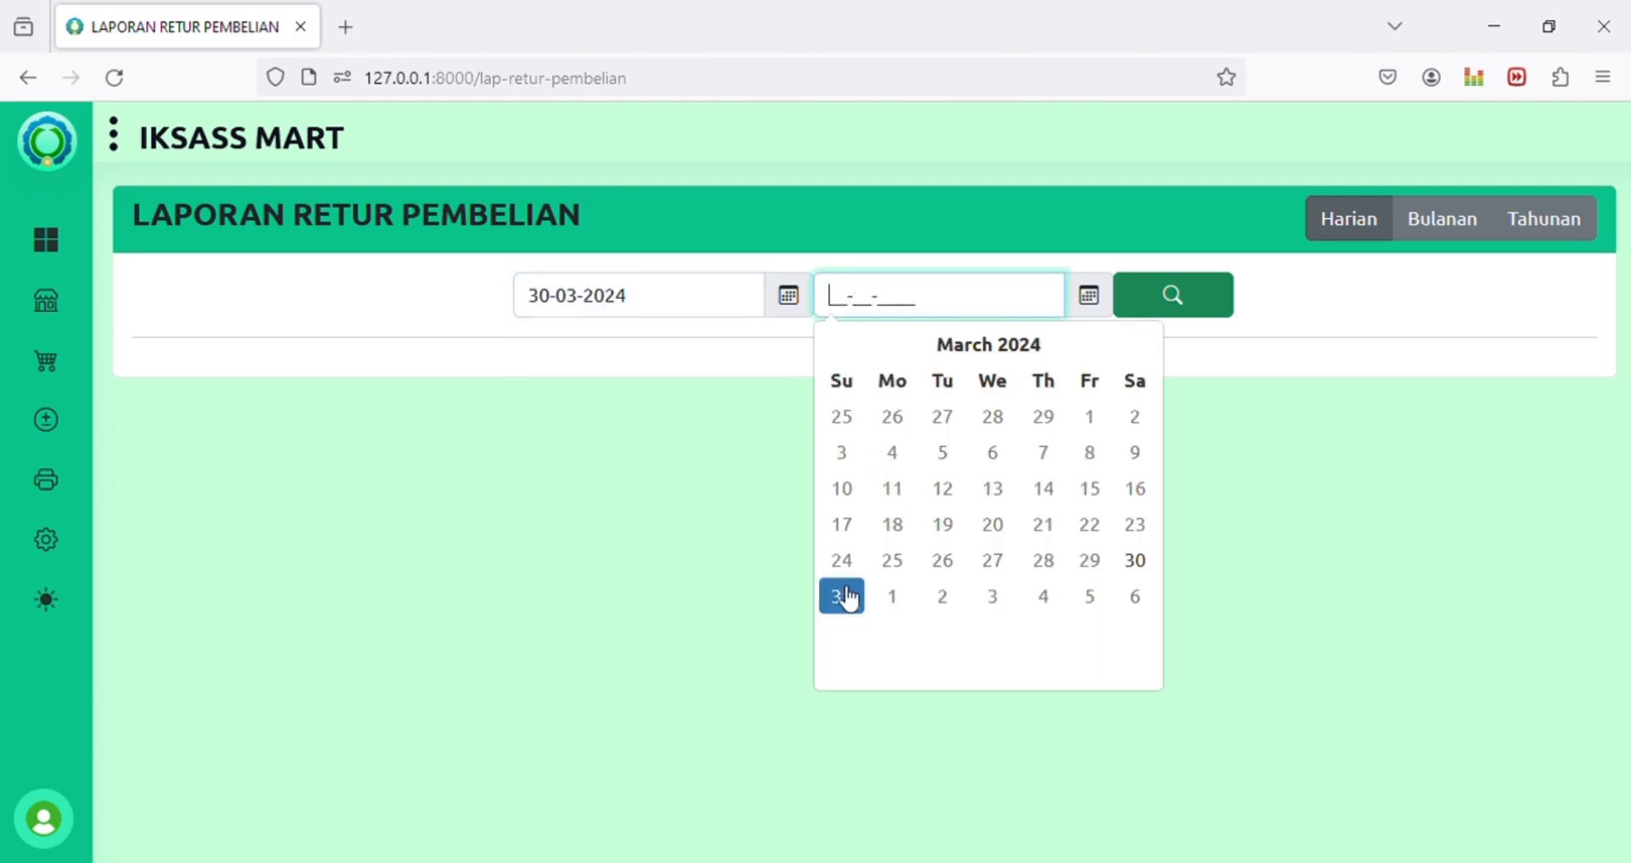
{"action": "left_click", "coordinate": [1142, 563]}
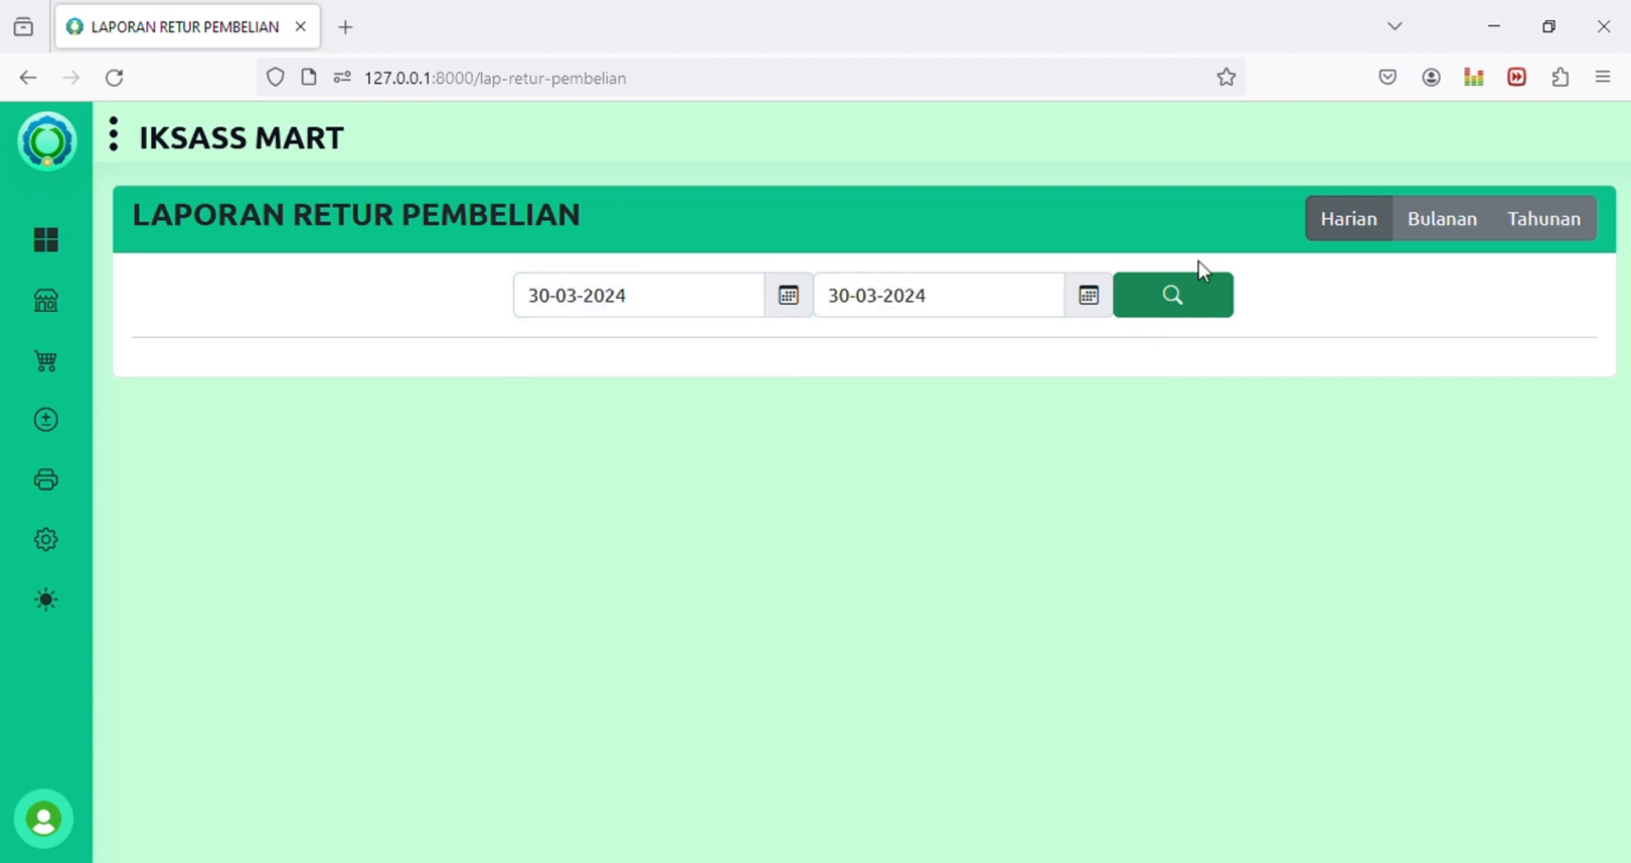
{"action": "left_click", "coordinate": [1209, 304]}
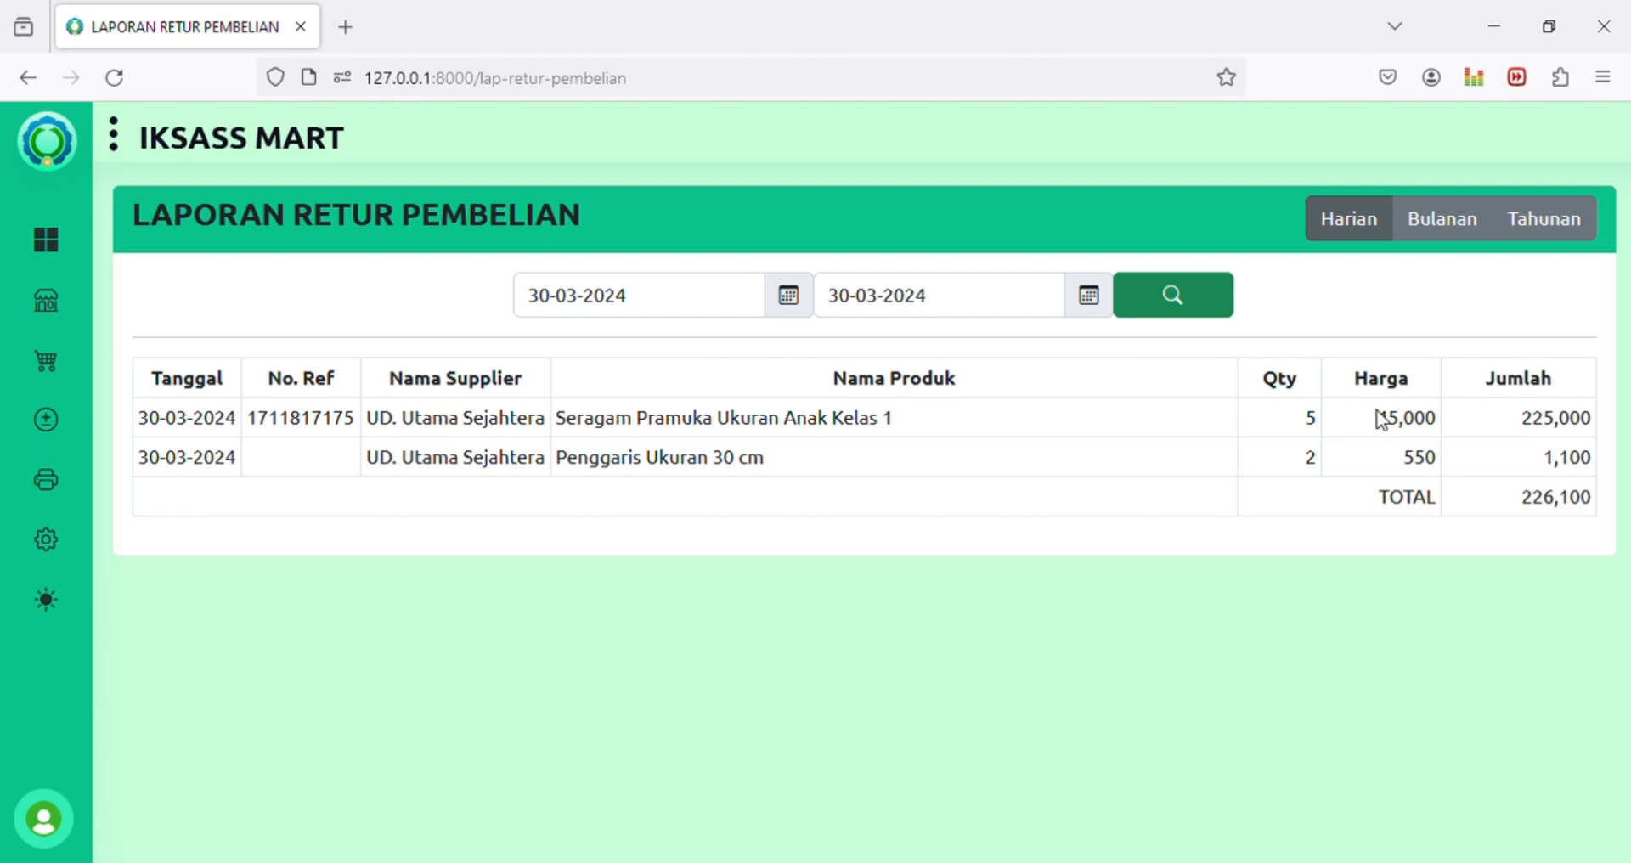
Step: Review the returned products, including Penggaris Ukuran 30 cm at 550
{"action": "left_click_drag", "start_coordinate": [564, 418], "coordinate": [1456, 429]}
{"action": "left_click", "coordinate": [1419, 433]}
{"action": "left_click_drag", "start_coordinate": [558, 468], "coordinate": [773, 469]}
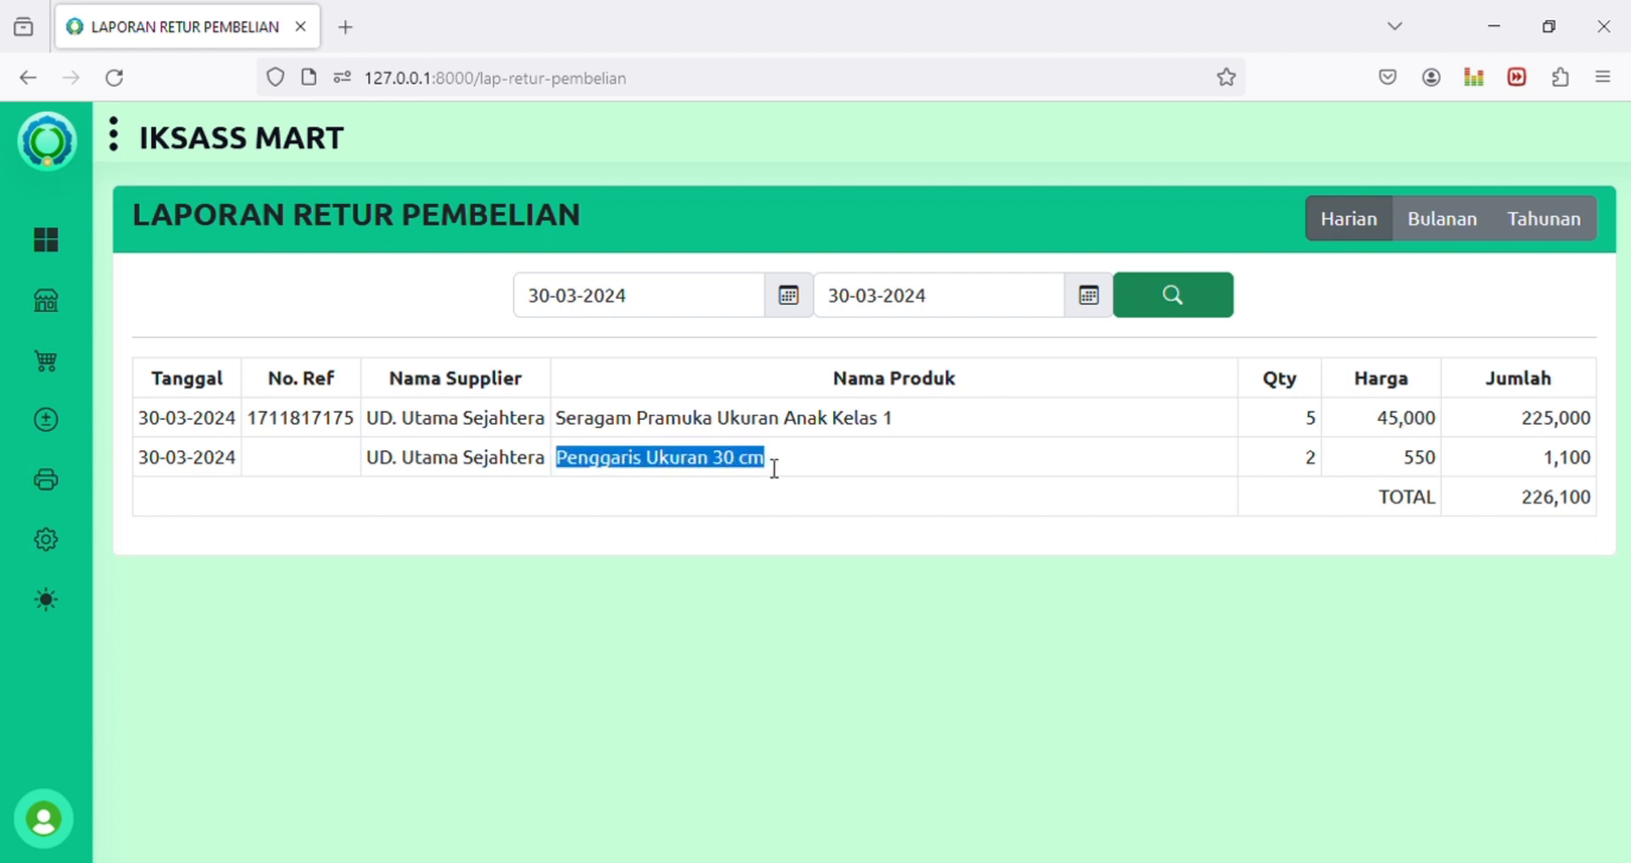
{"action": "left_click_drag", "start_coordinate": [1402, 459], "coordinate": [1425, 460]}
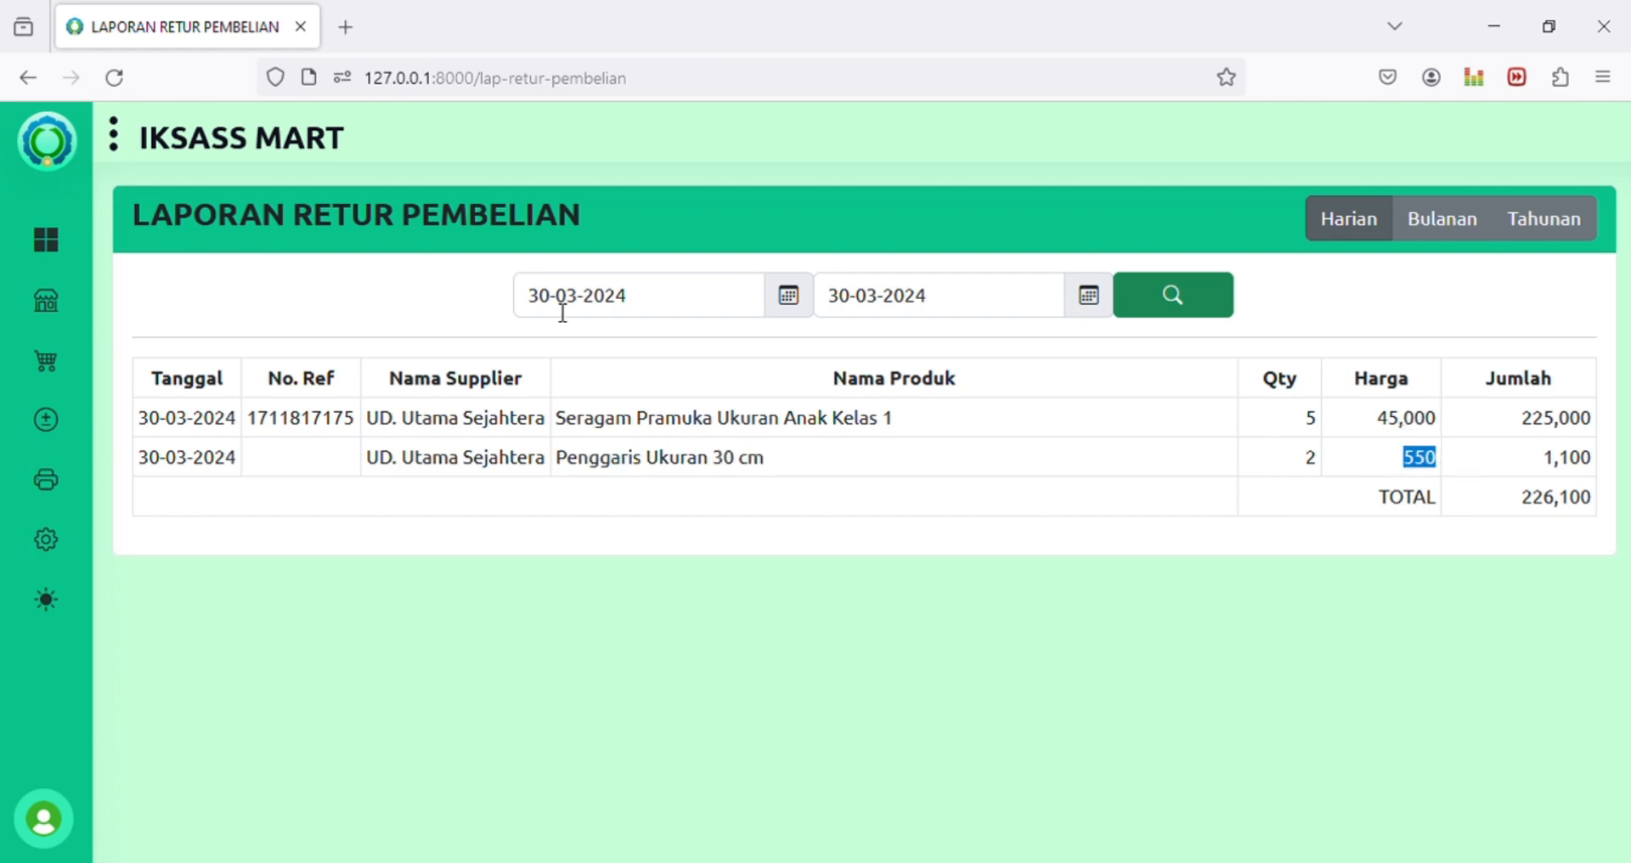
{"action": "mouse_move", "coordinate": [43, 539]}
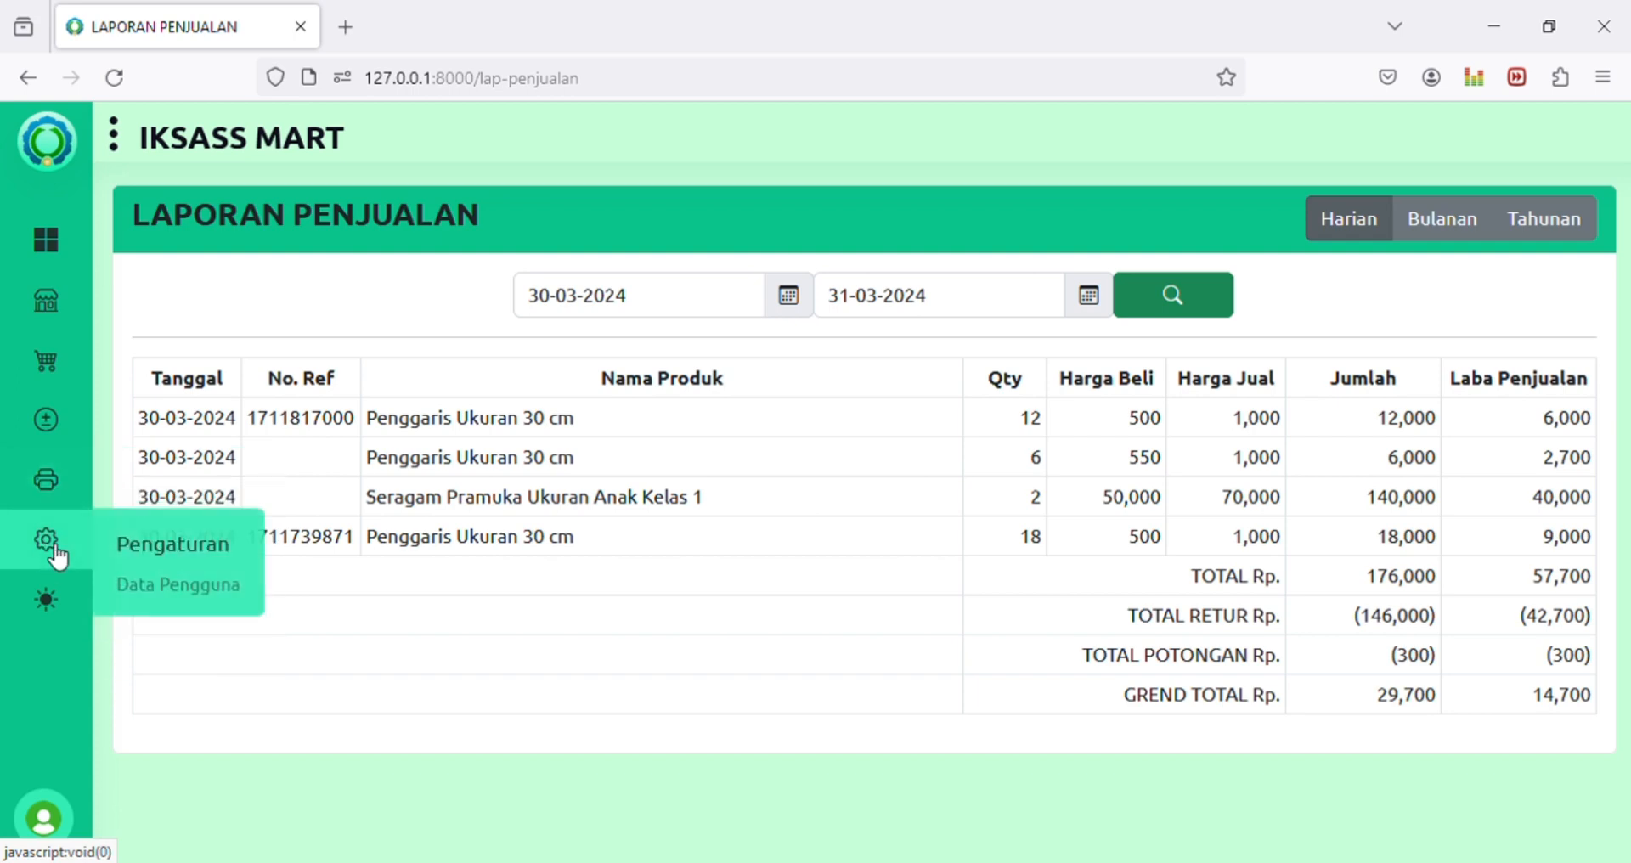
Step: Open the Data Pengguna list and view the Kasir account's edit form, then return to the list
{"action": "left_click", "coordinate": [180, 601]}
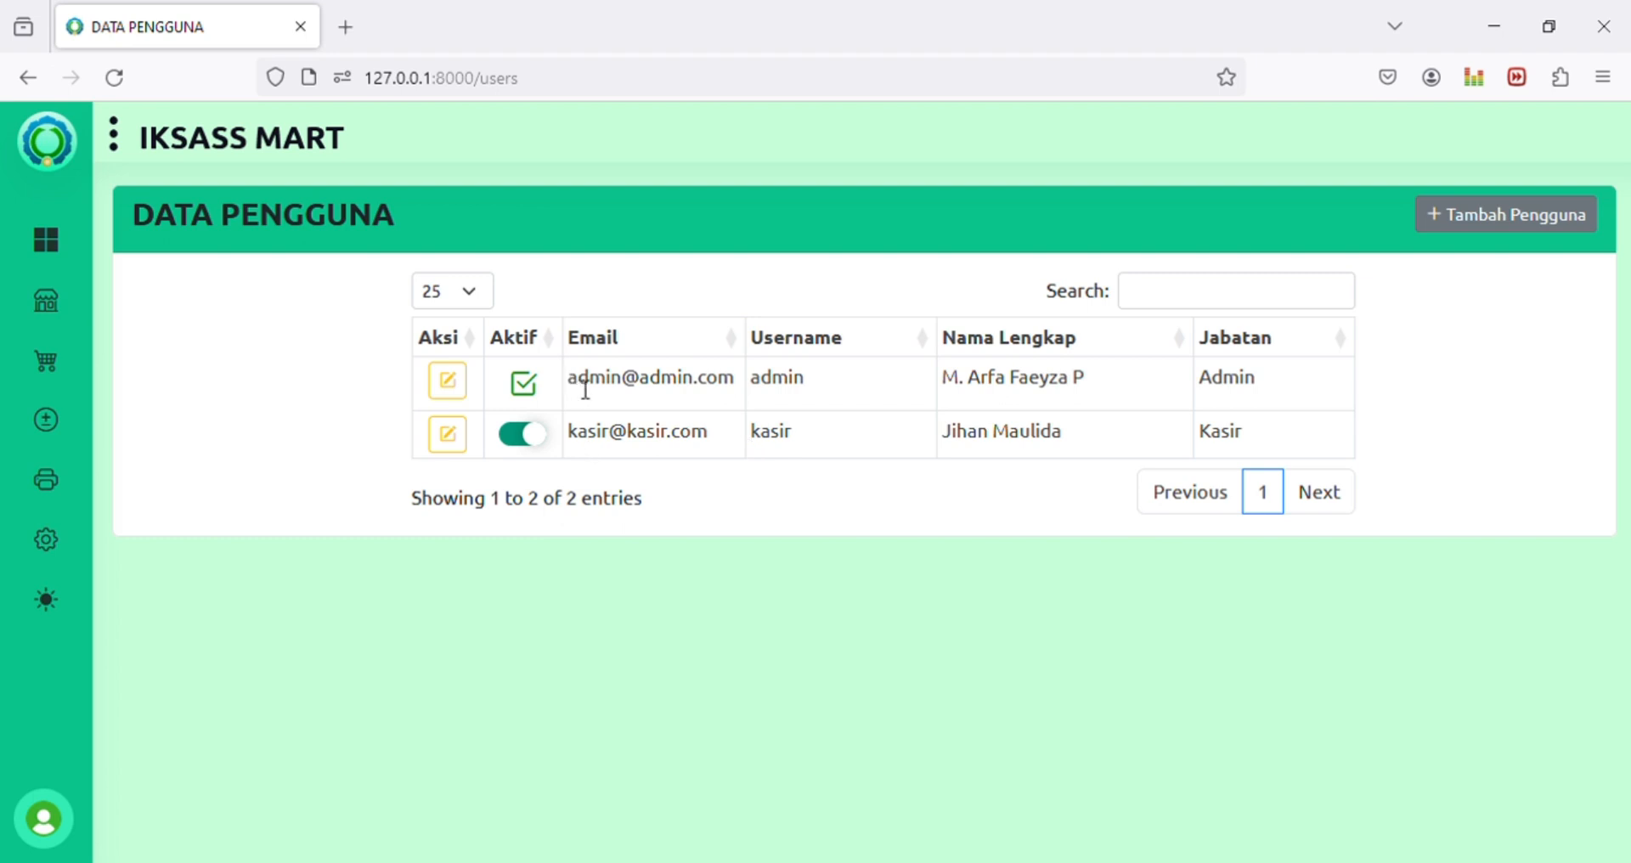
{"action": "left_click_drag", "start_coordinate": [585, 390], "coordinate": [748, 378]}
{"action": "left_click", "coordinate": [597, 448]}
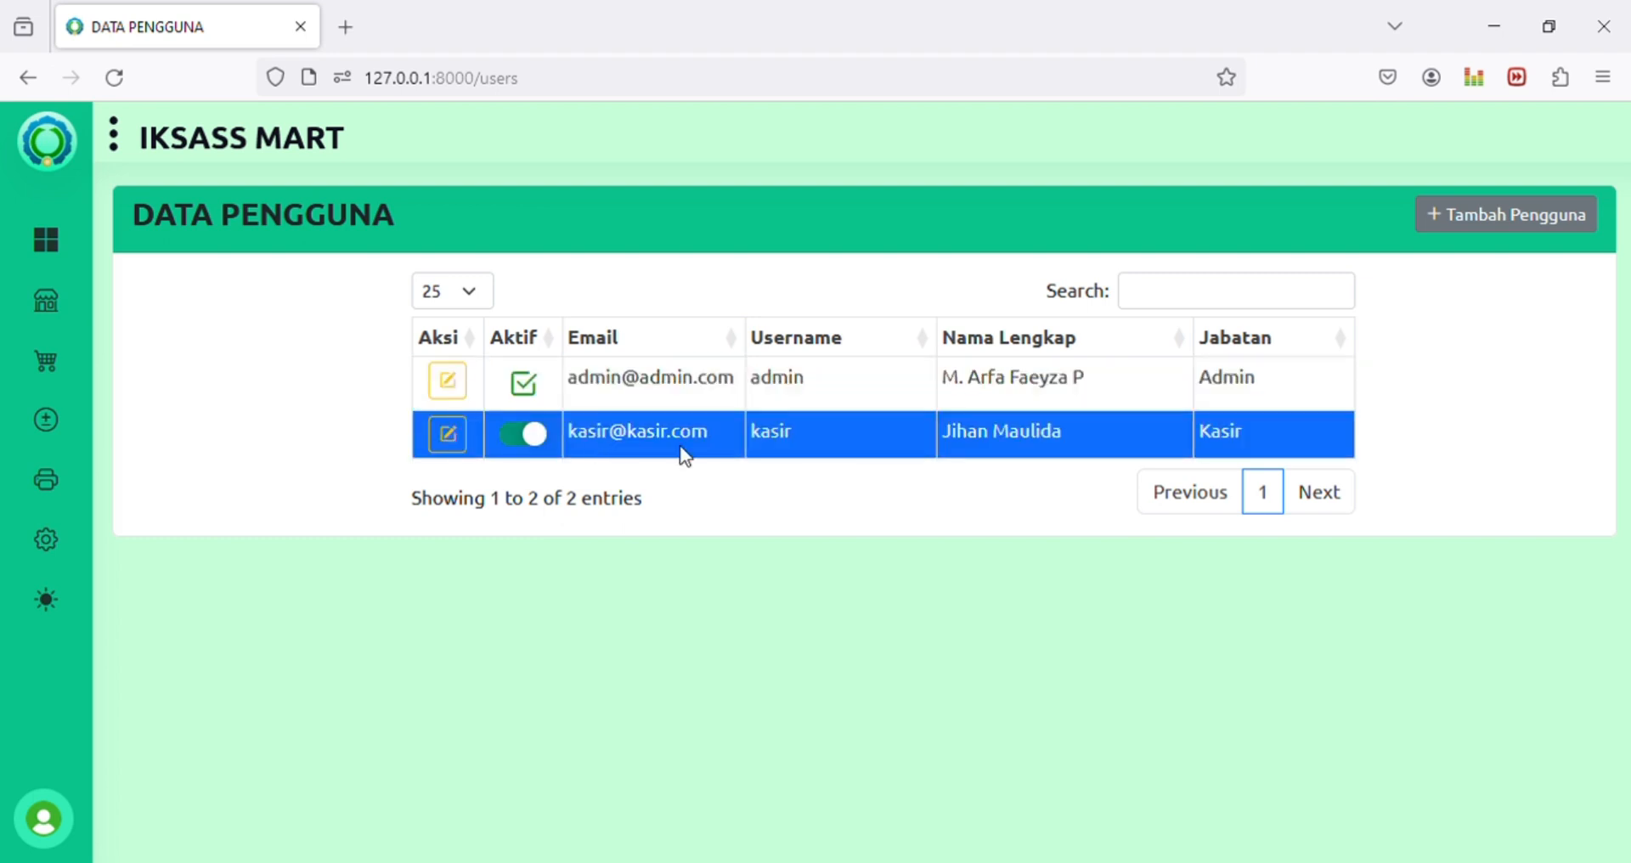
{"action": "left_click", "coordinate": [685, 455]}
{"action": "left_click", "coordinate": [650, 512]}
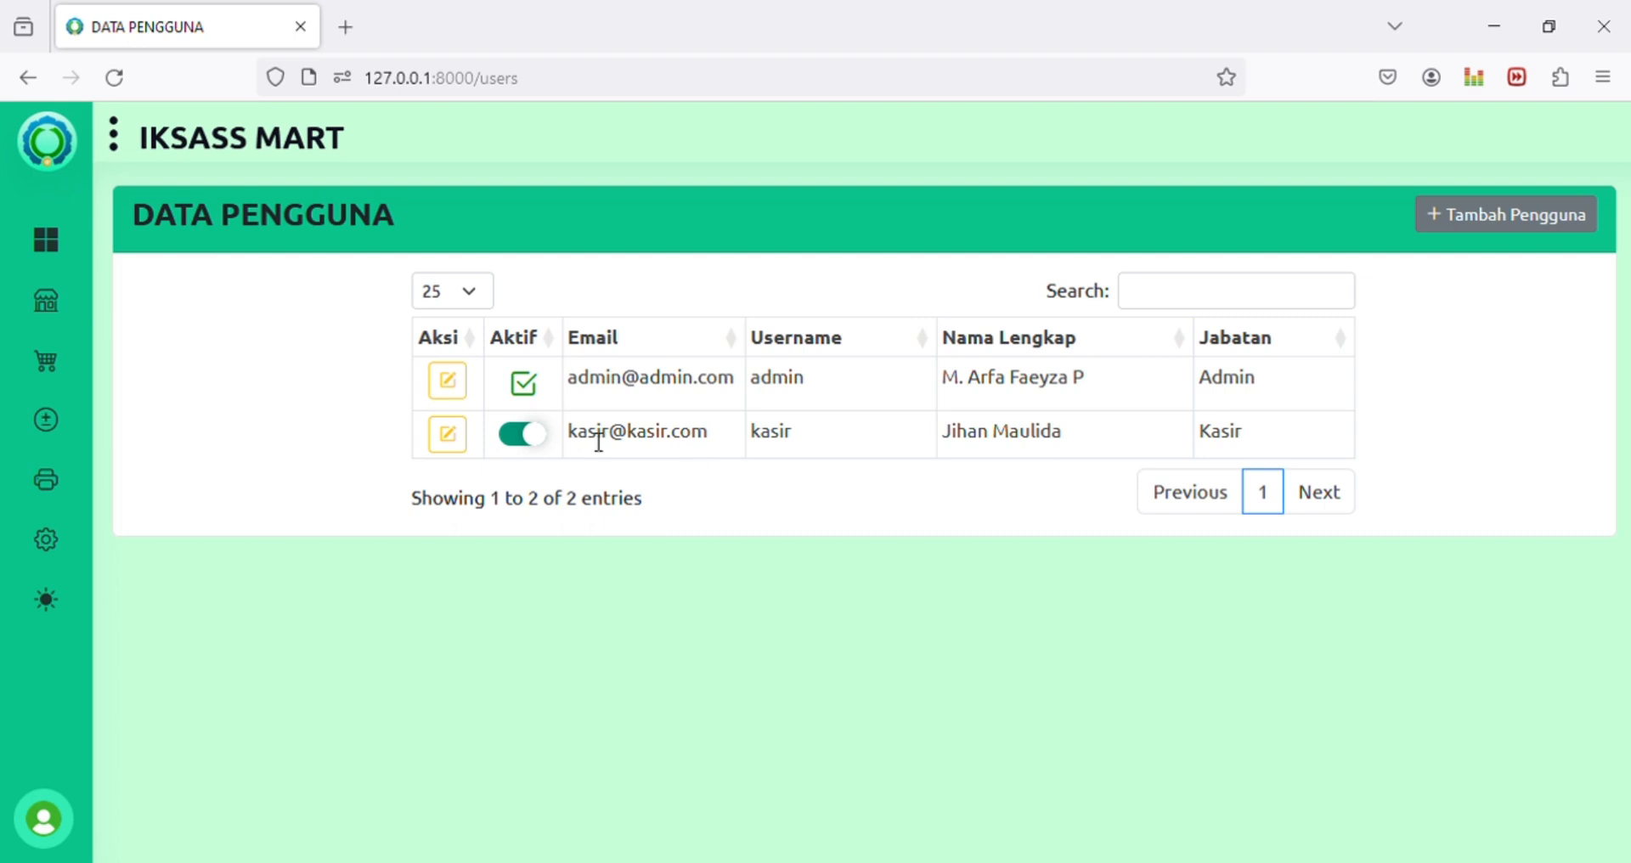
Step: Review the Admin and Kasir rows in the user table, highlighting their e-mail addresses
{"action": "left_click_drag", "start_coordinate": [568, 431], "coordinate": [715, 435]}
{"action": "left_click", "coordinate": [715, 435]}
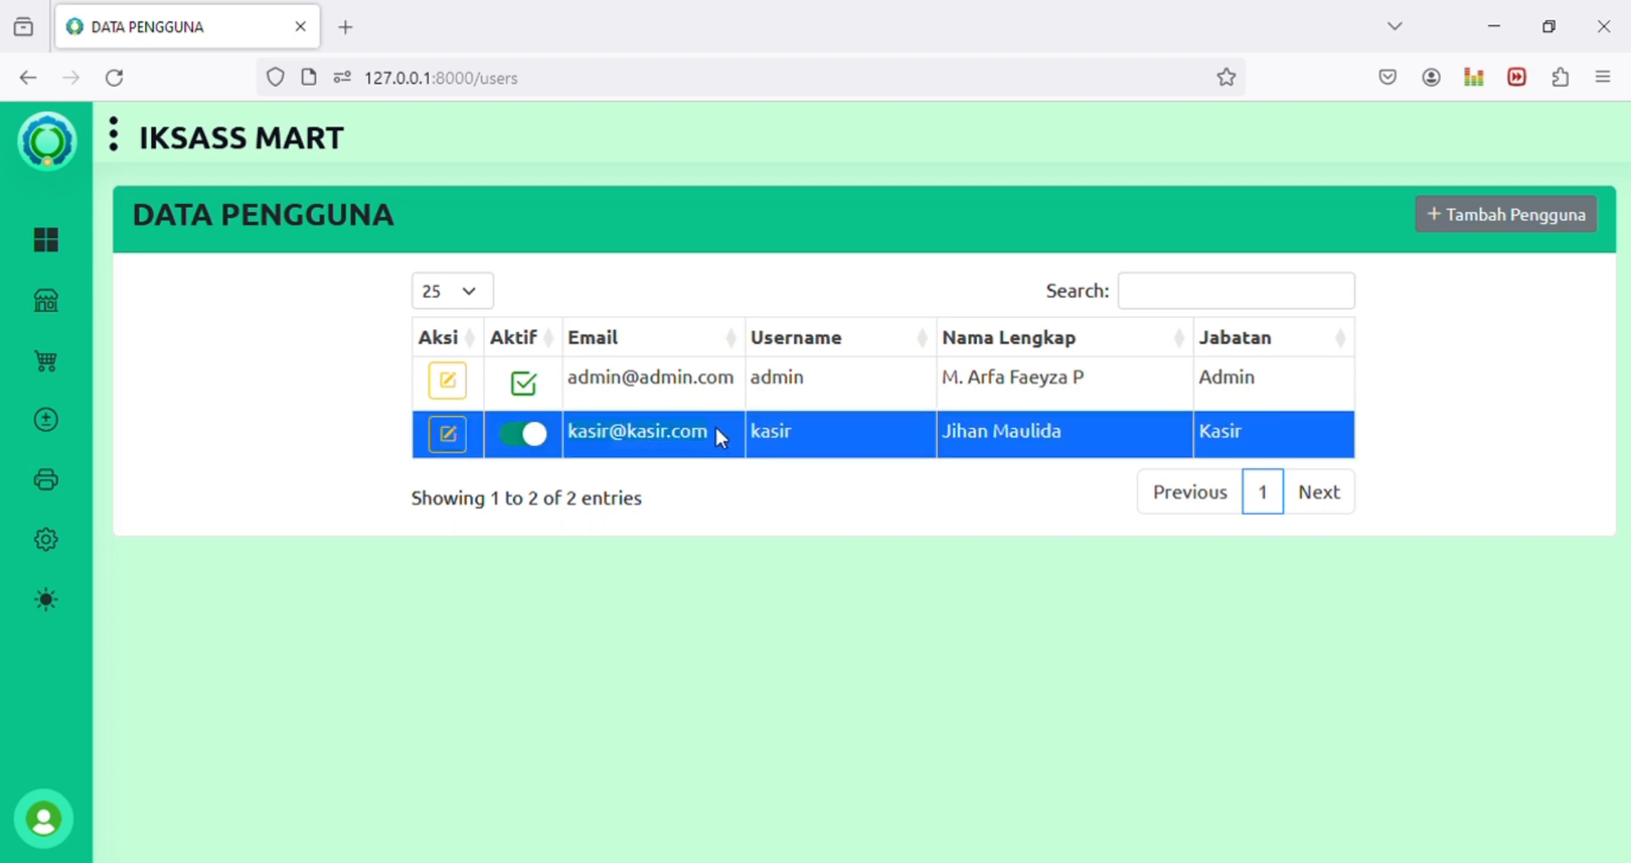
{"action": "left_click", "coordinate": [654, 389]}
{"action": "mouse_move", "coordinate": [51, 326]}
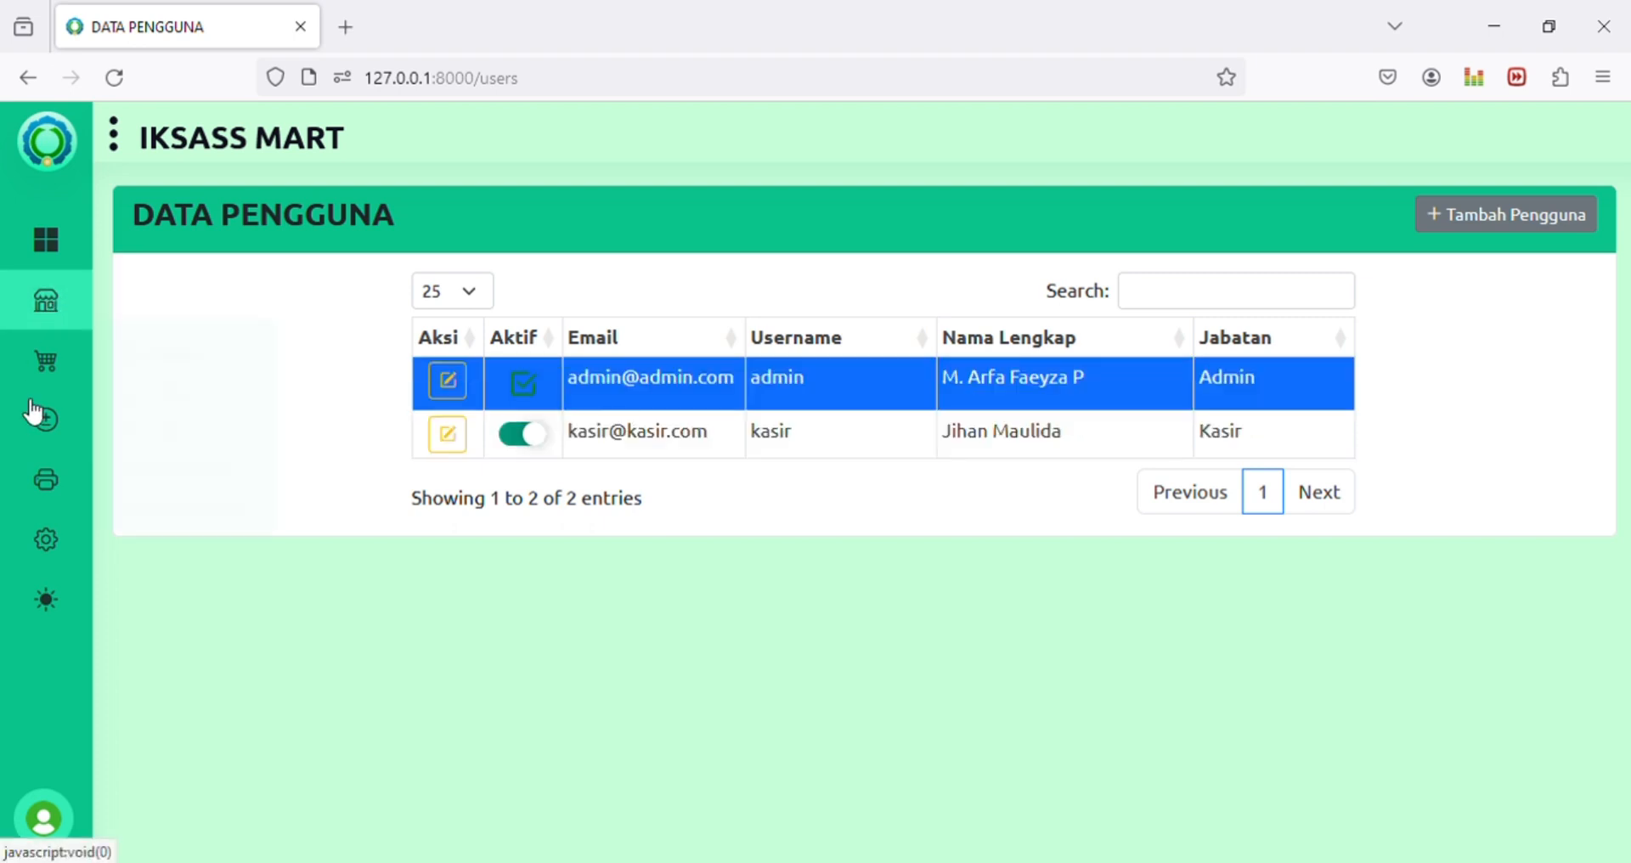
{"action": "left_click_drag", "start_coordinate": [594, 453], "coordinate": [691, 441]}
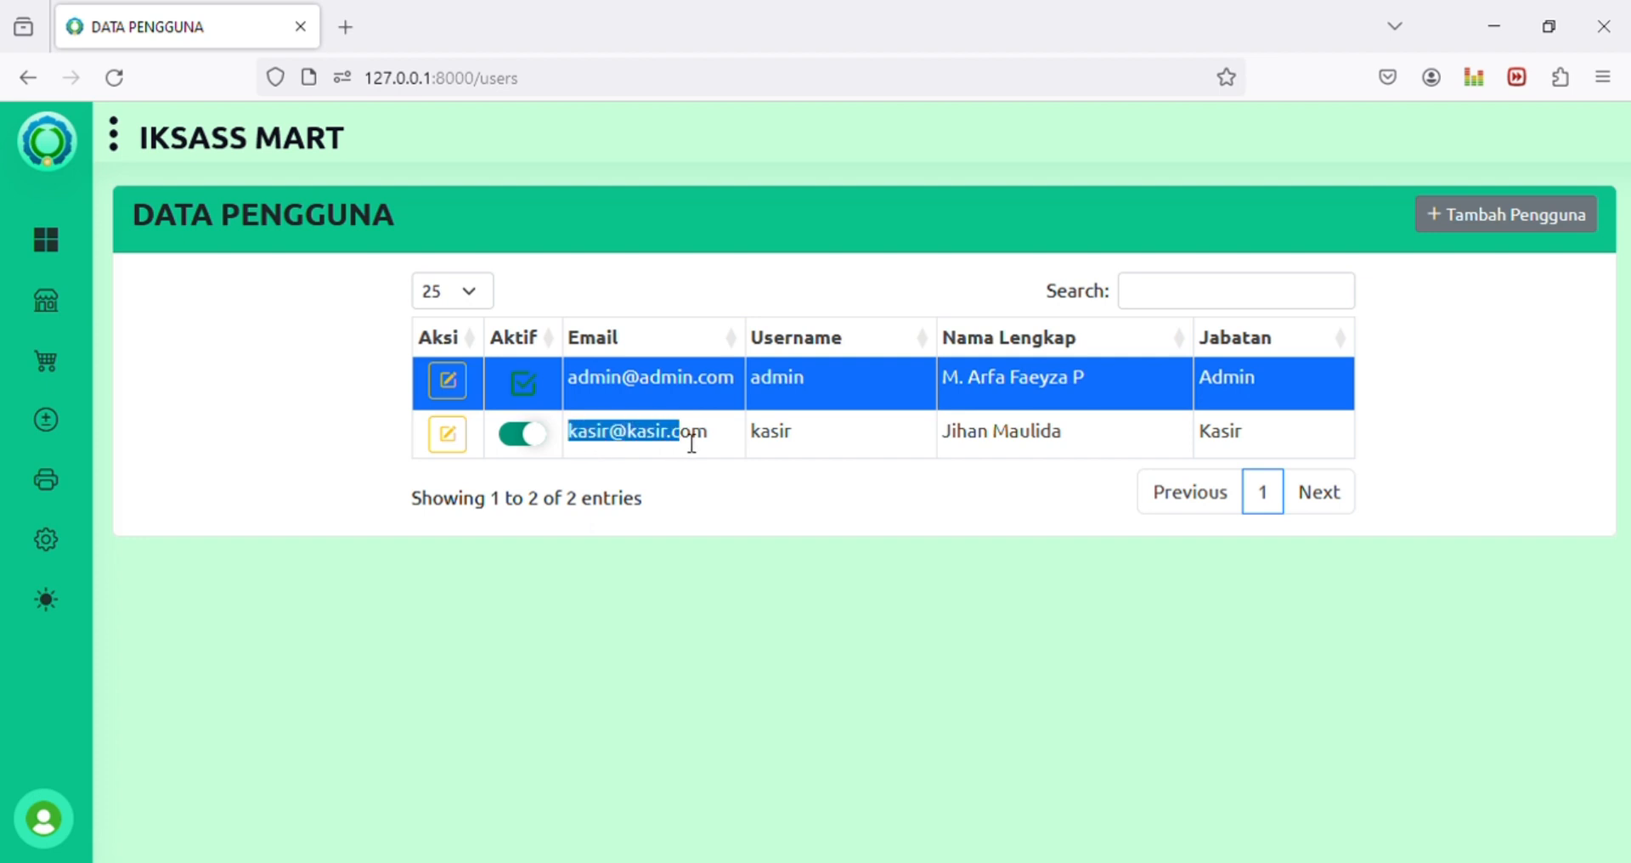
{"action": "left_click", "coordinate": [675, 444]}
{"action": "left_click", "coordinate": [193, 450]}
{"action": "mouse_move", "coordinate": [49, 374]}
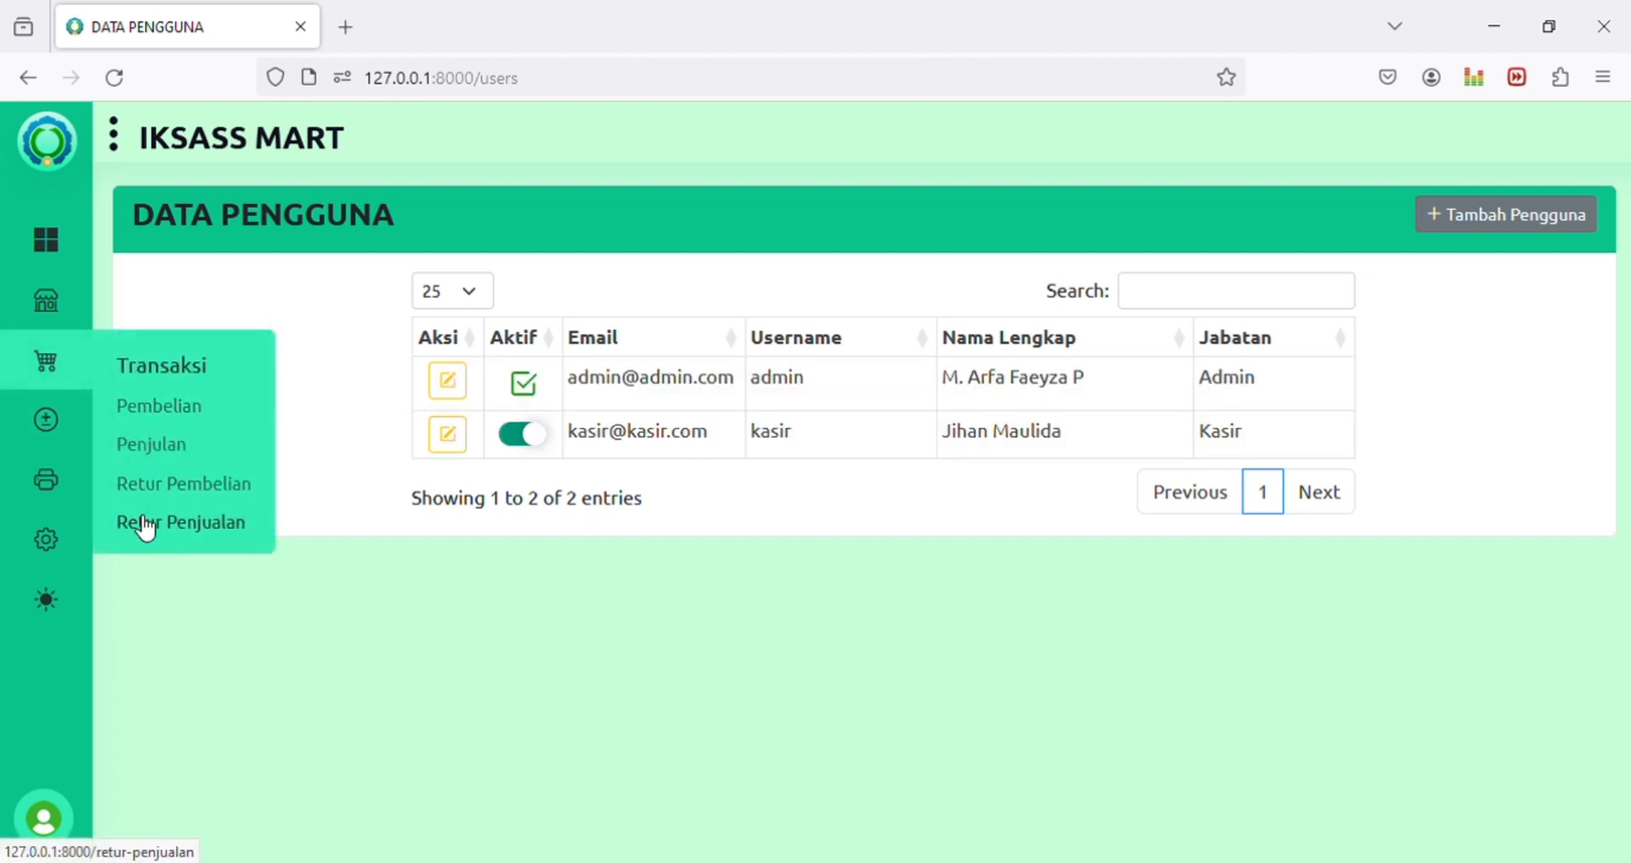
{"action": "mouse_move", "coordinate": [17, 467]}
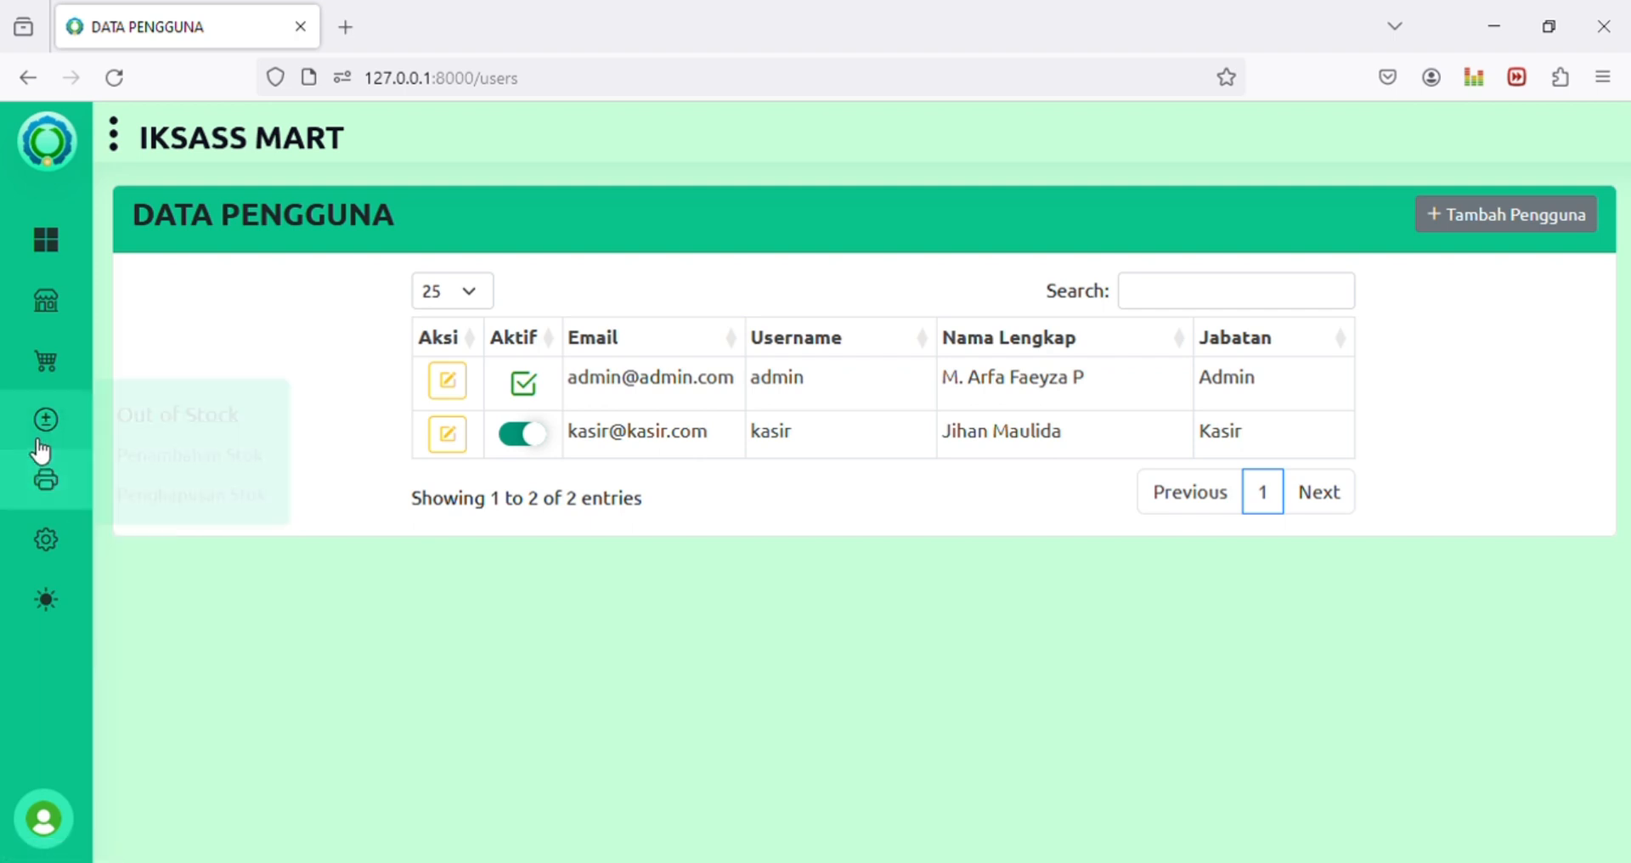